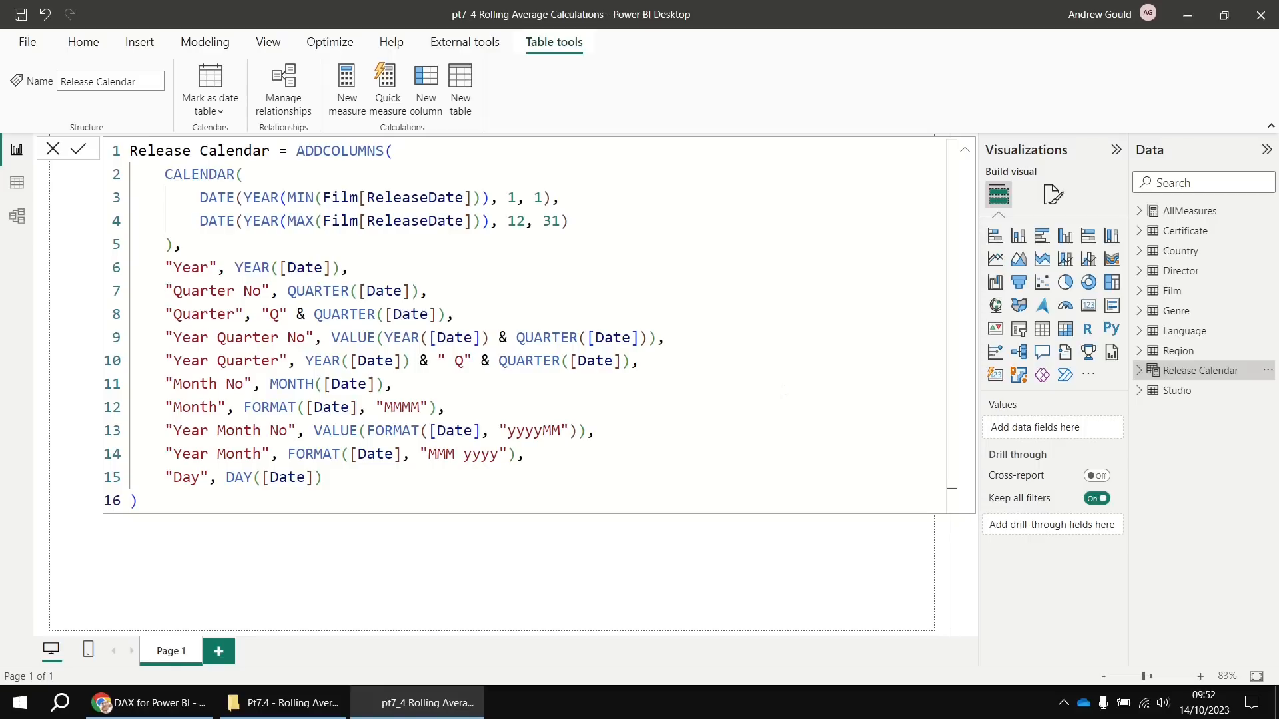
Check the model relationships, then review the Avg Box Office and Sum Box Office measure formulas
click(17, 215)
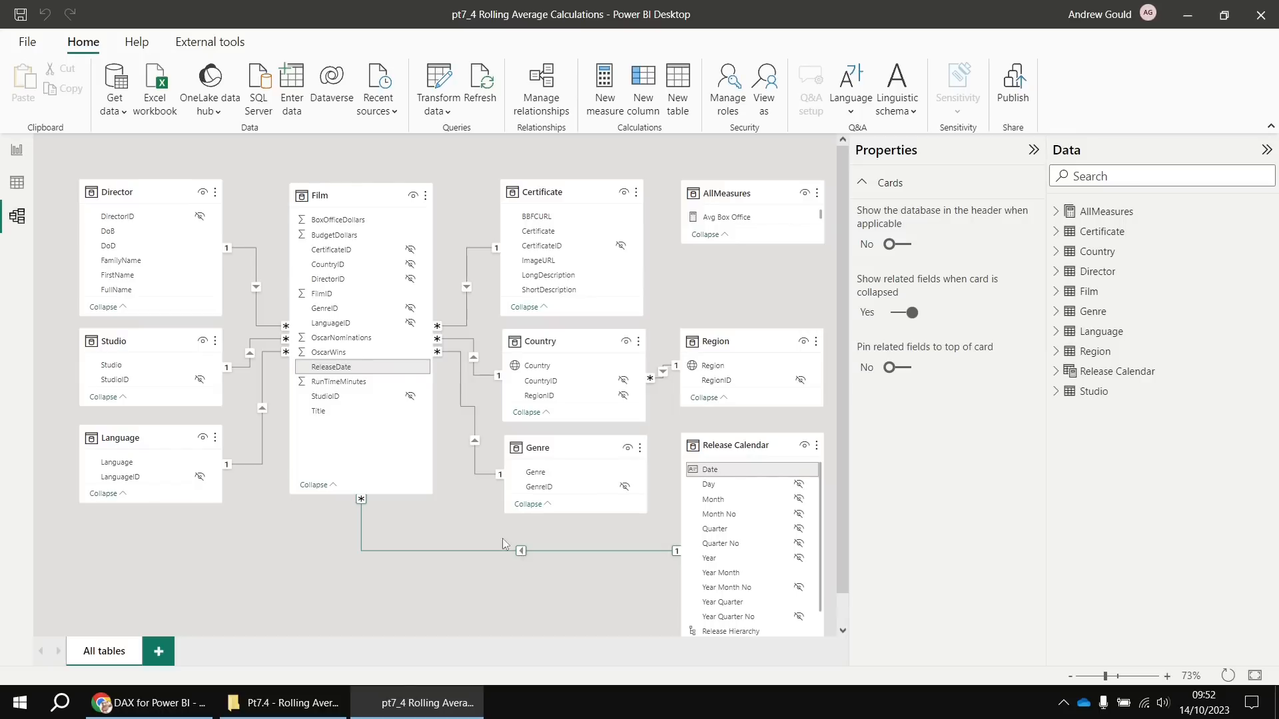
click(17, 151)
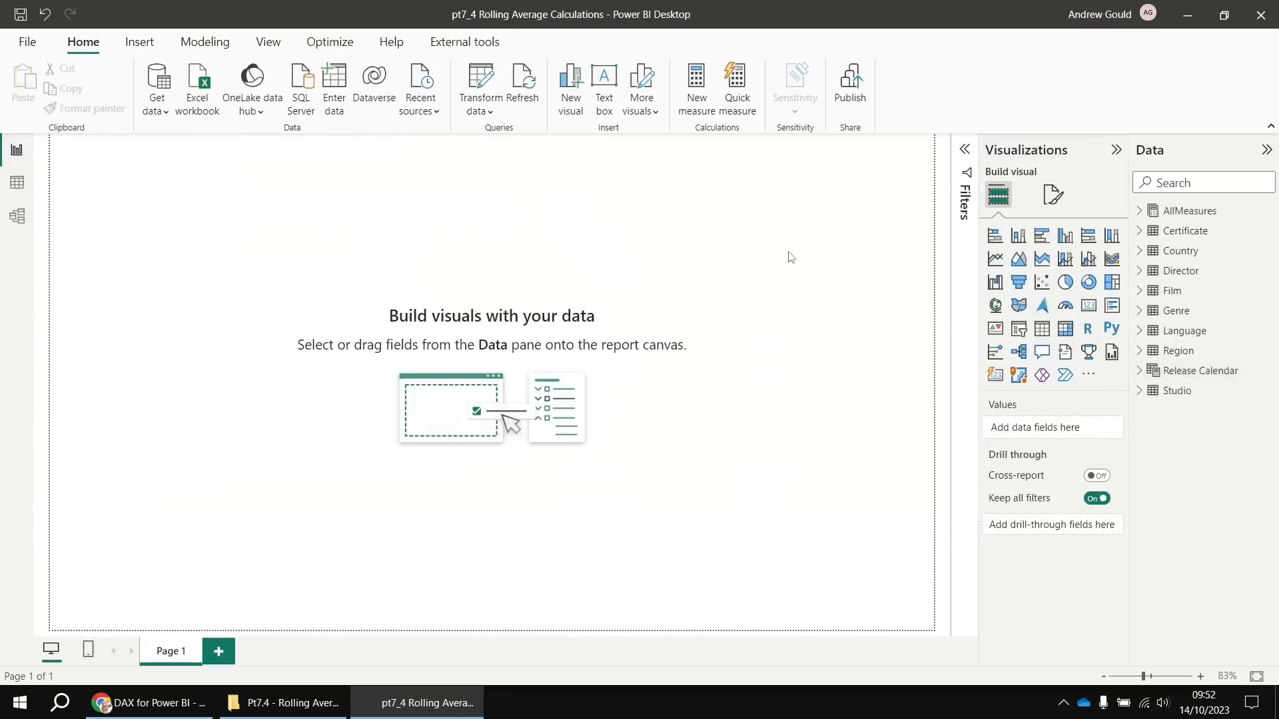
click(1140, 211)
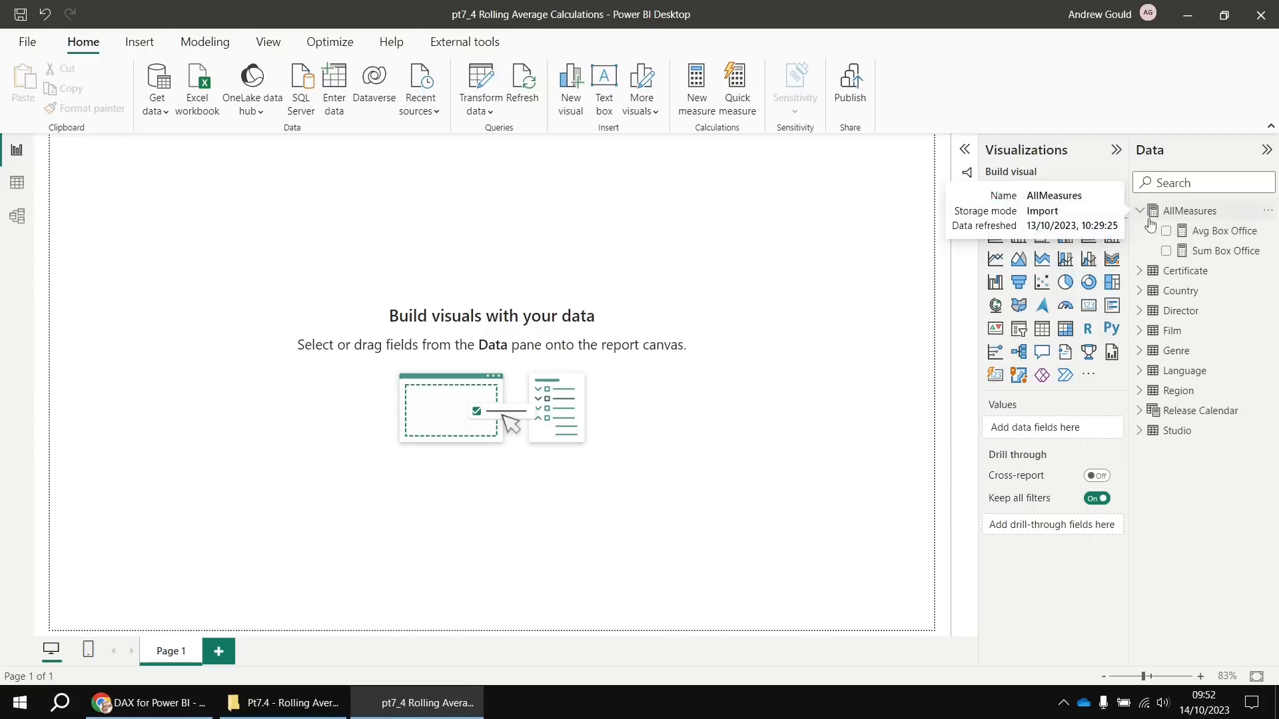
click(1211, 234)
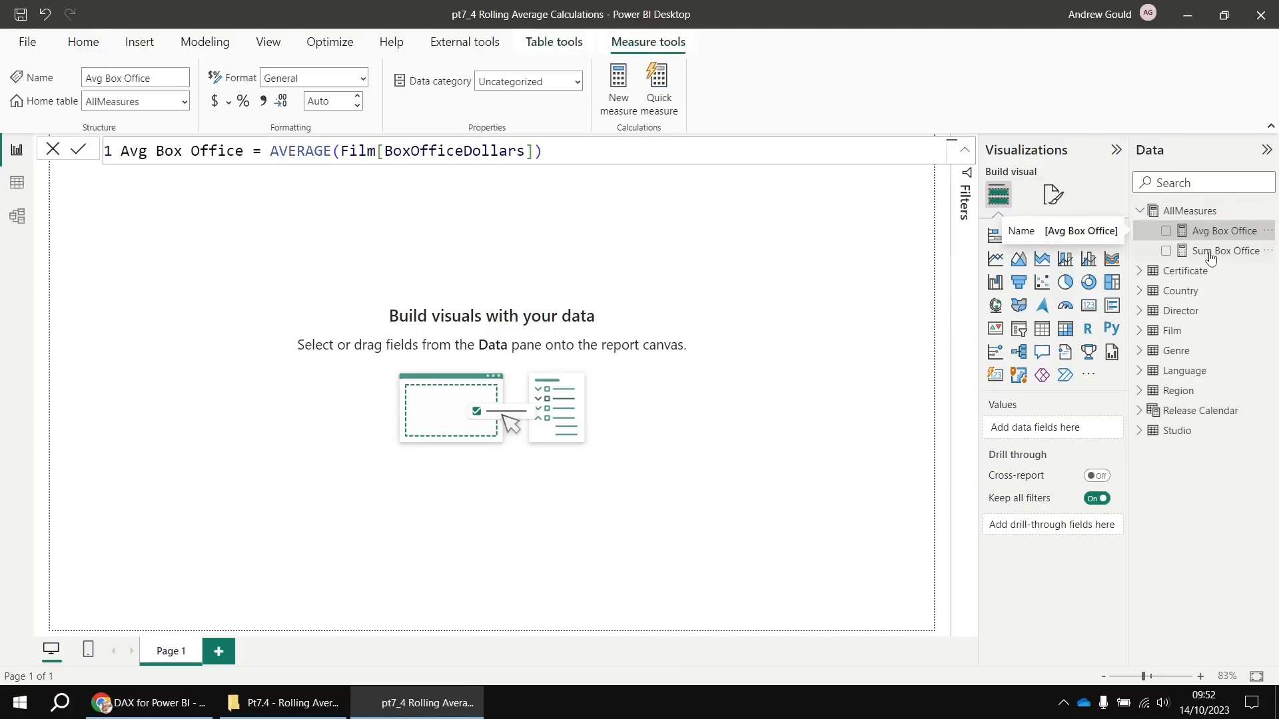
click(1209, 253)
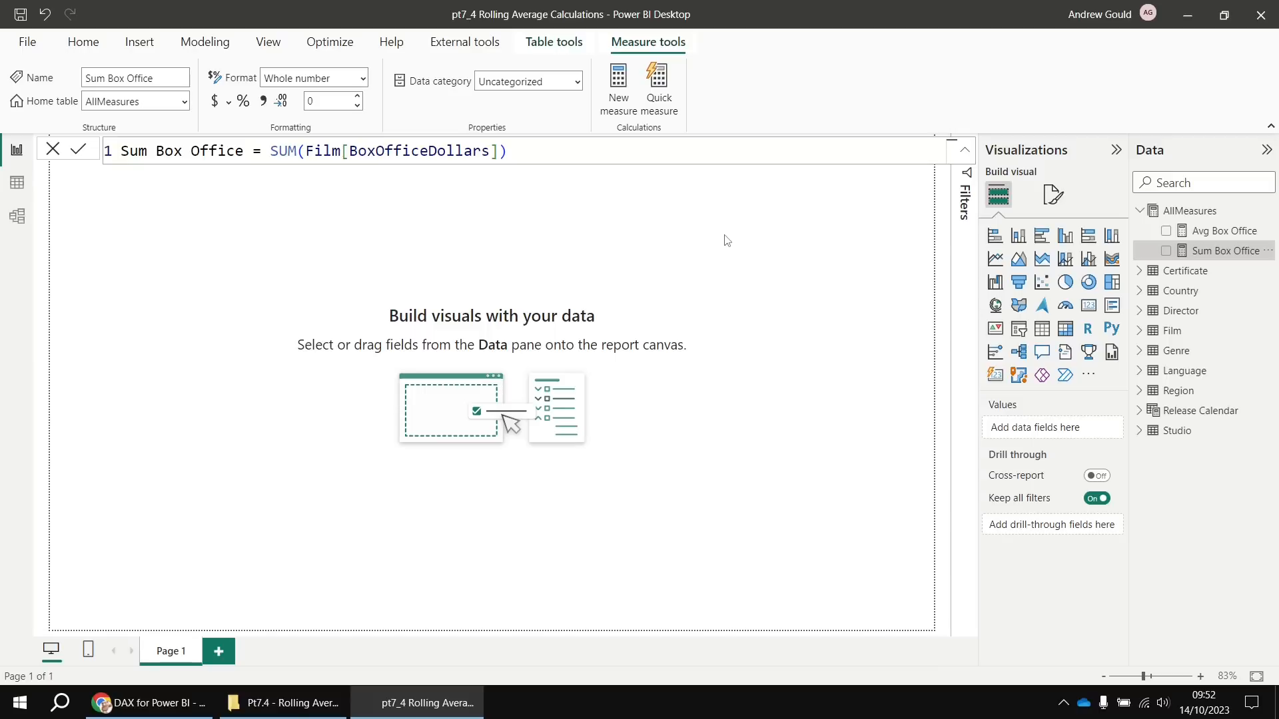
click(733, 250)
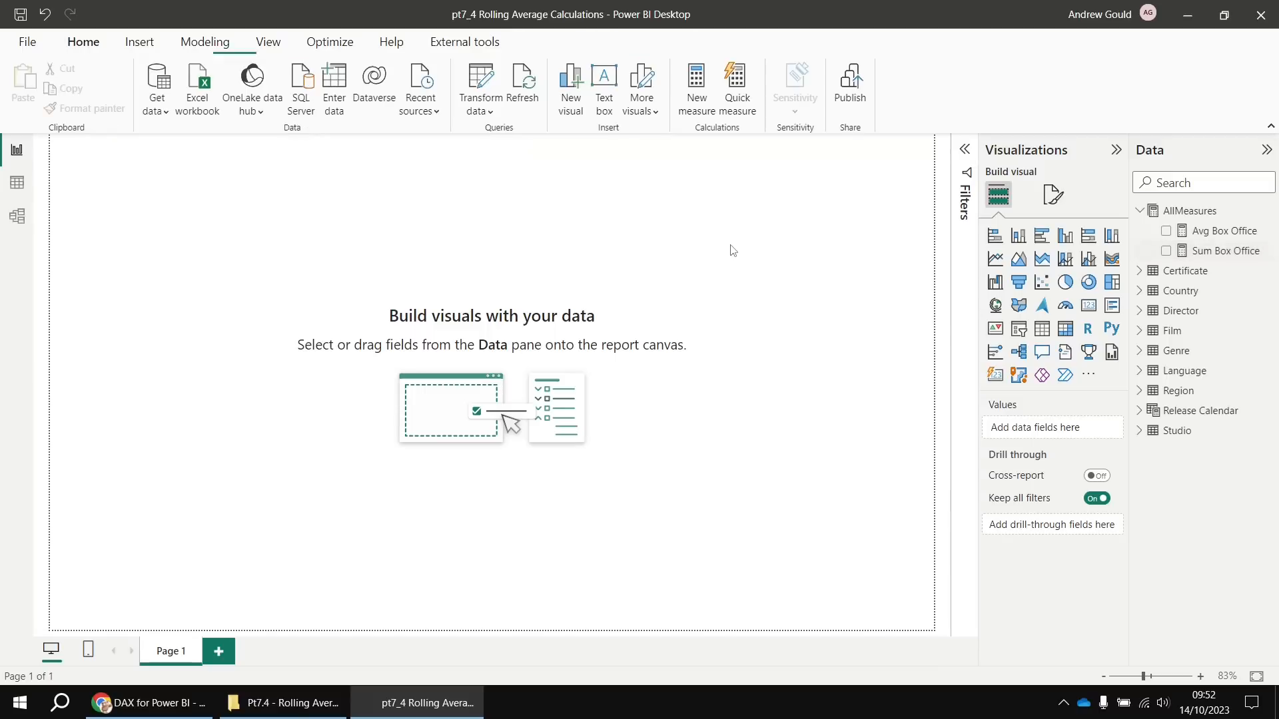
Place a line chart across the top half plotting Avg Box Office by Release Hierarchy Year
click(995, 260)
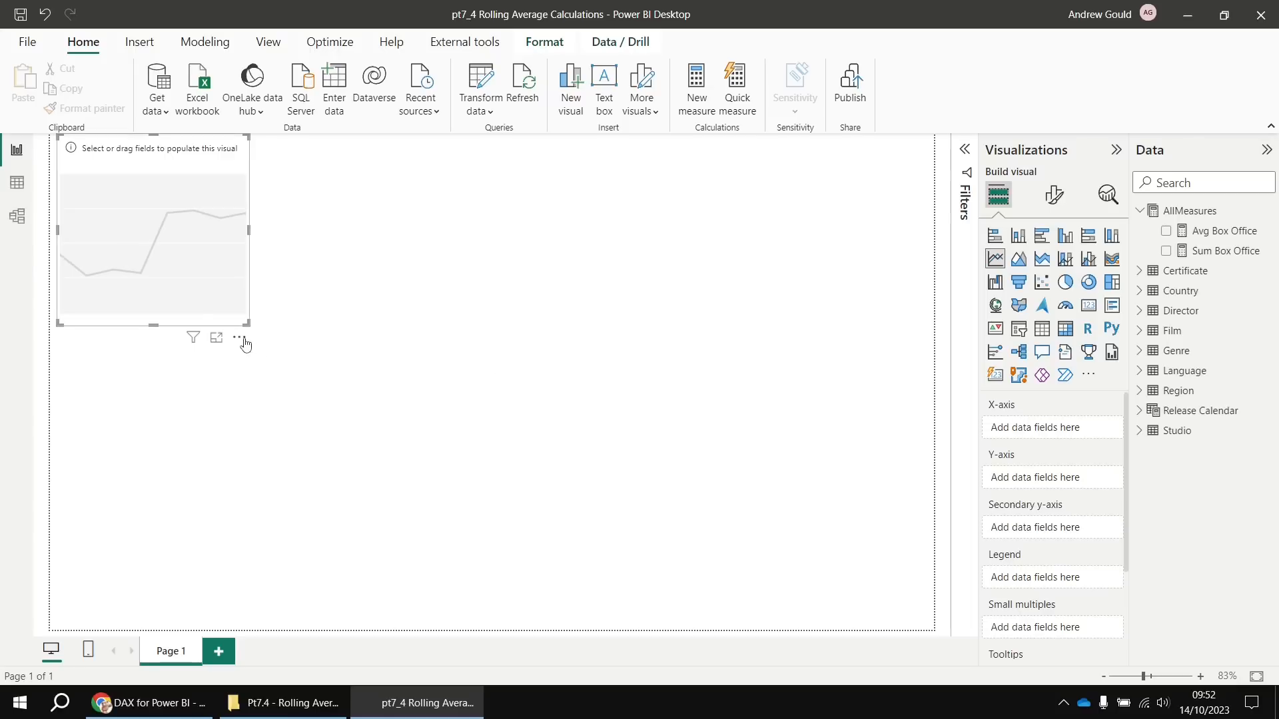
drag(244, 342, 938, 389)
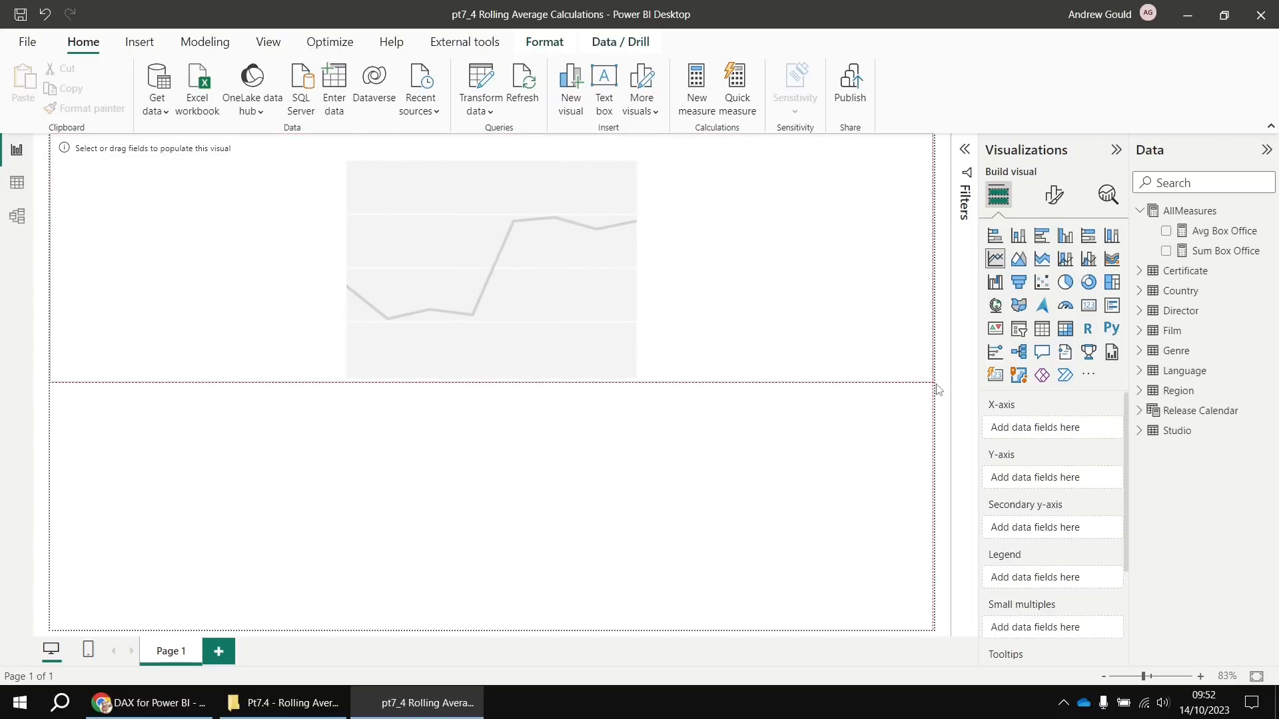
click(1140, 414)
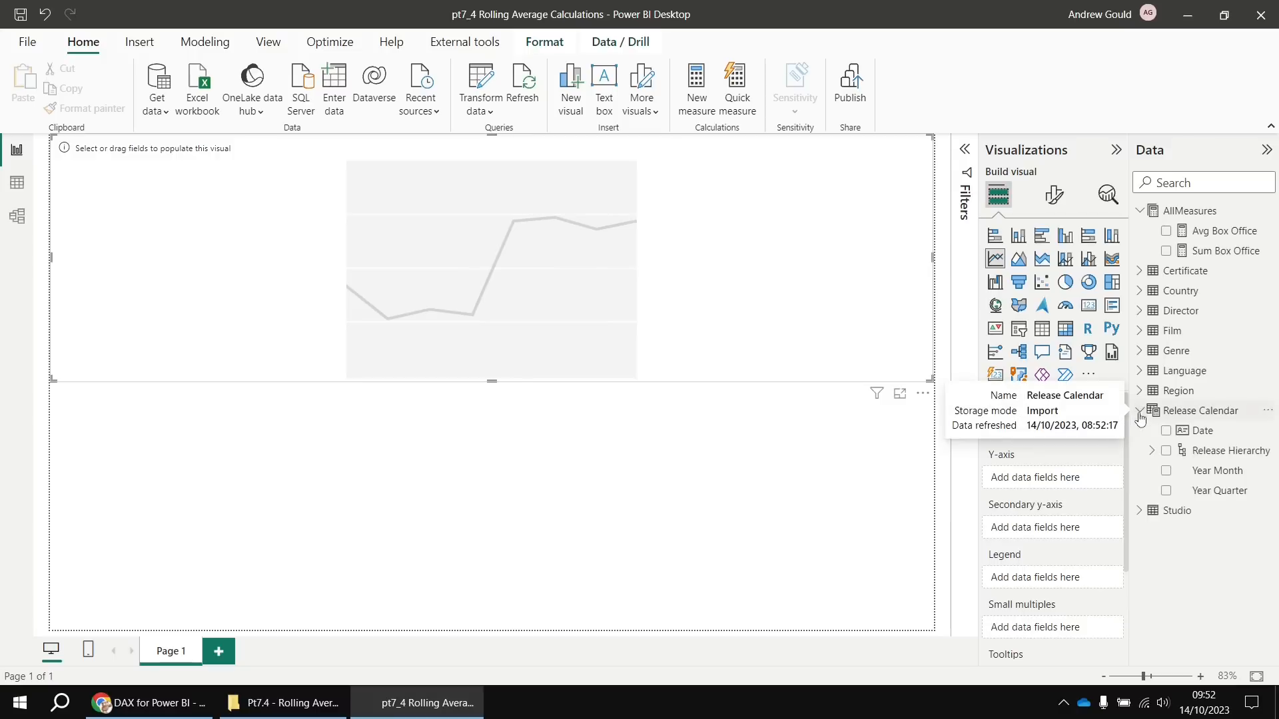
click(1152, 453)
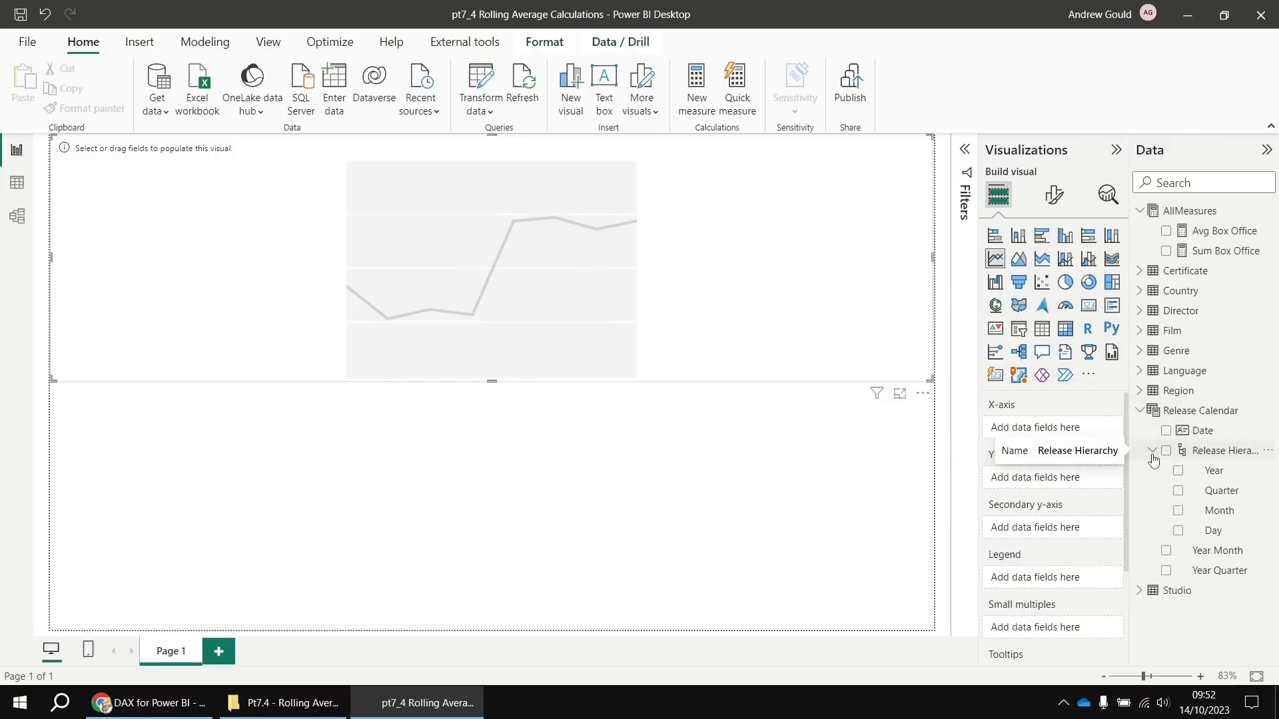
click(1178, 471)
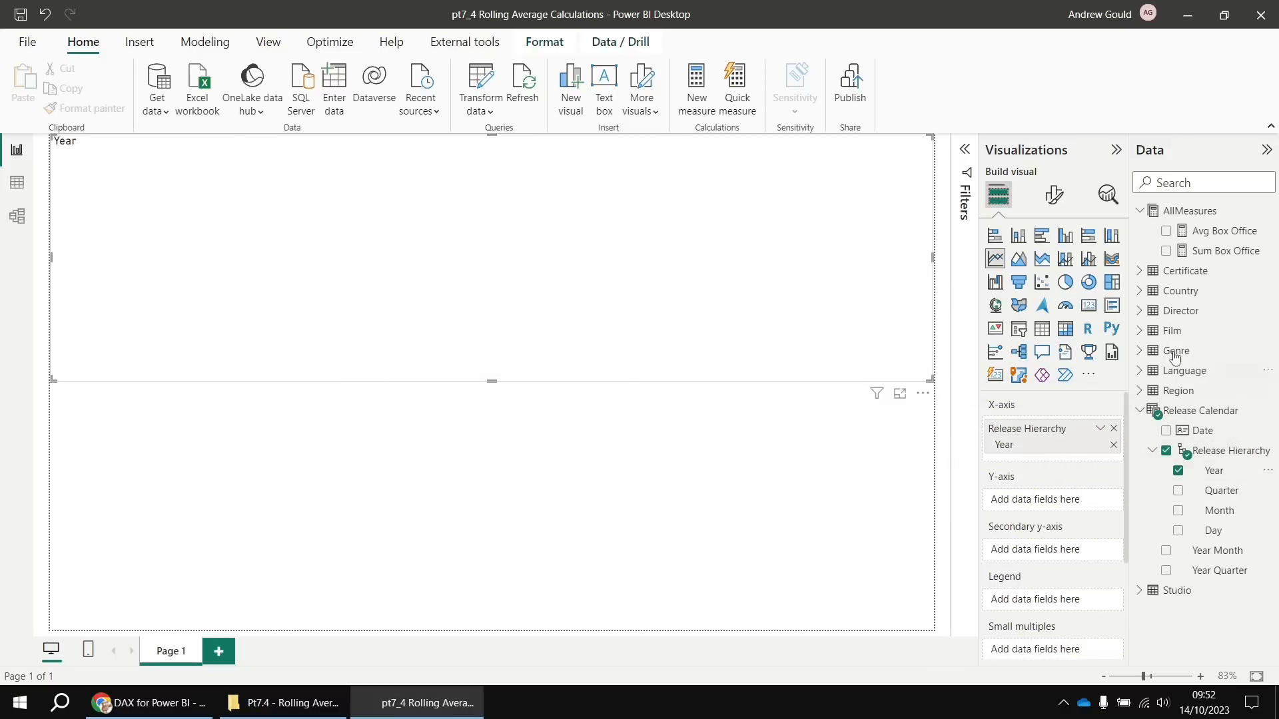
click(1166, 233)
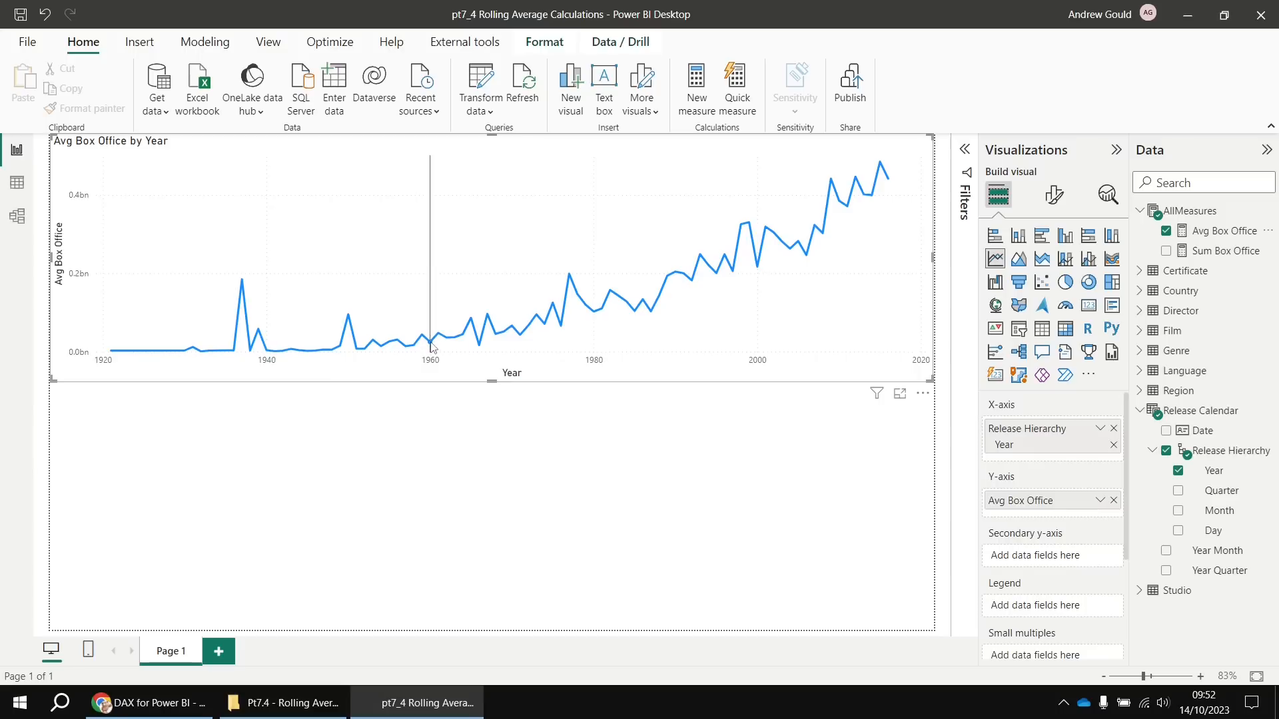
mouse_move(432, 347)
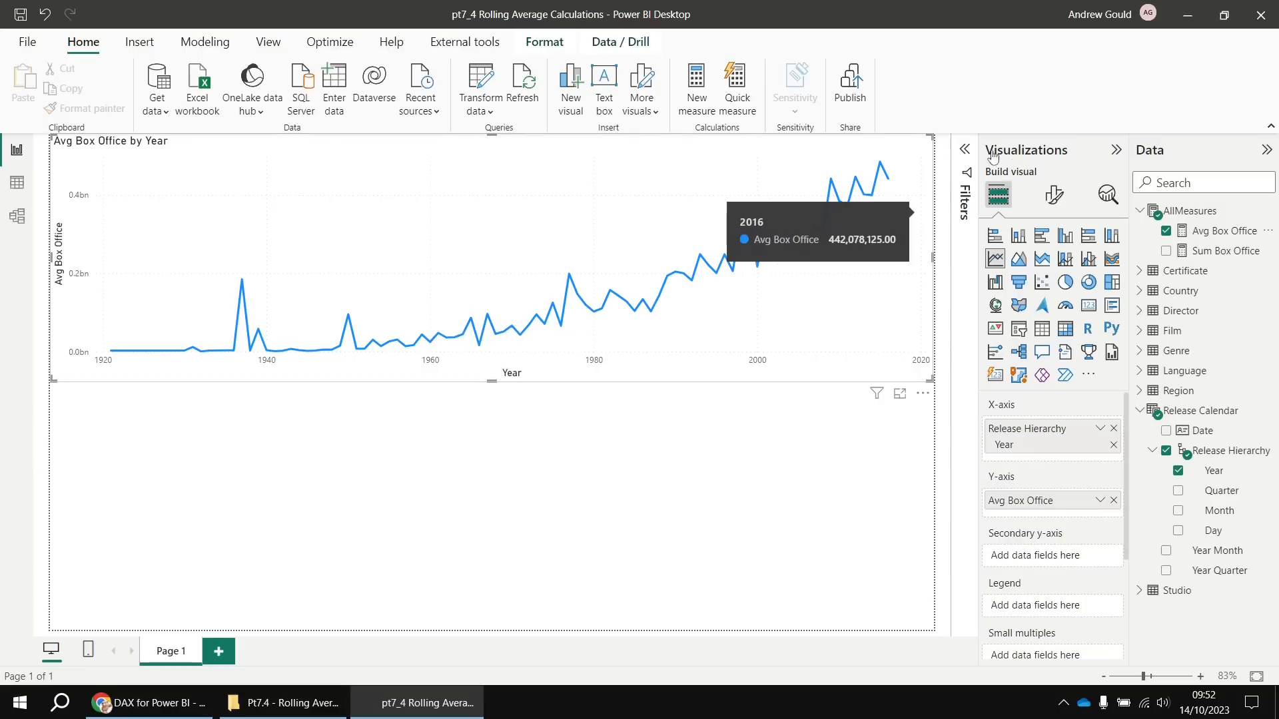
click(964, 151)
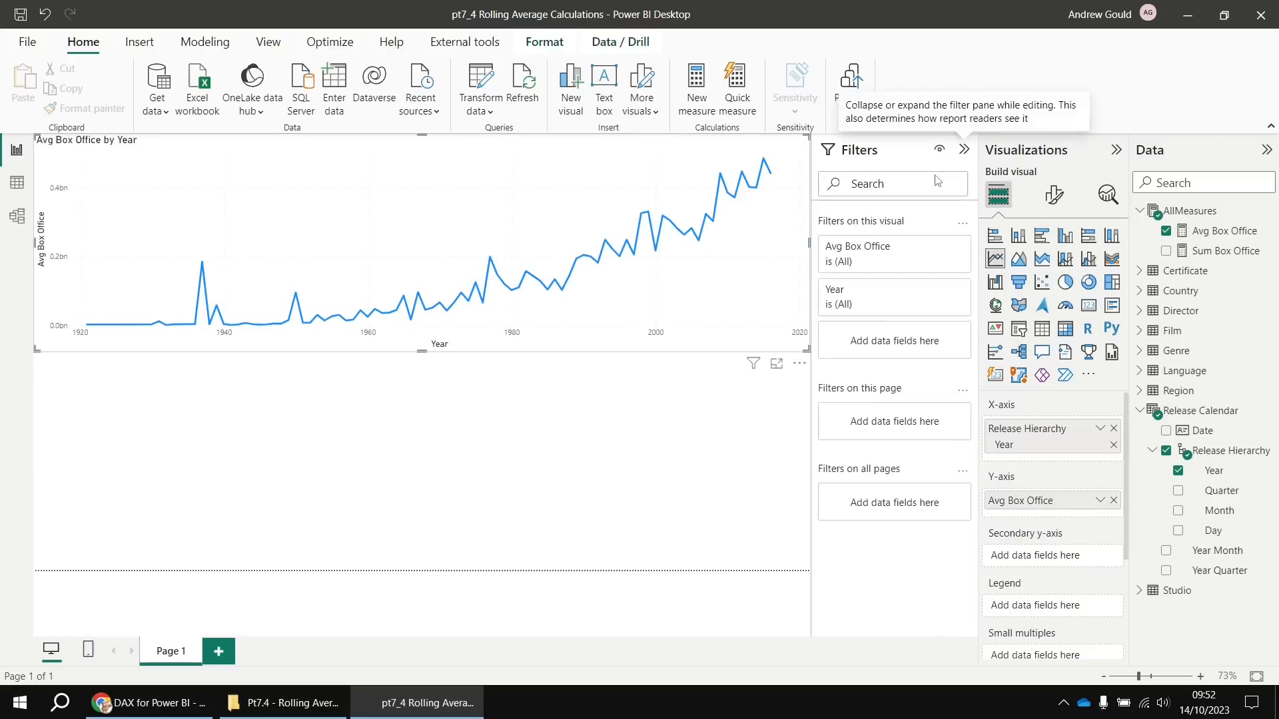
Filter the line chart's Year to 'is greater than or equal to' 1960
click(939, 293)
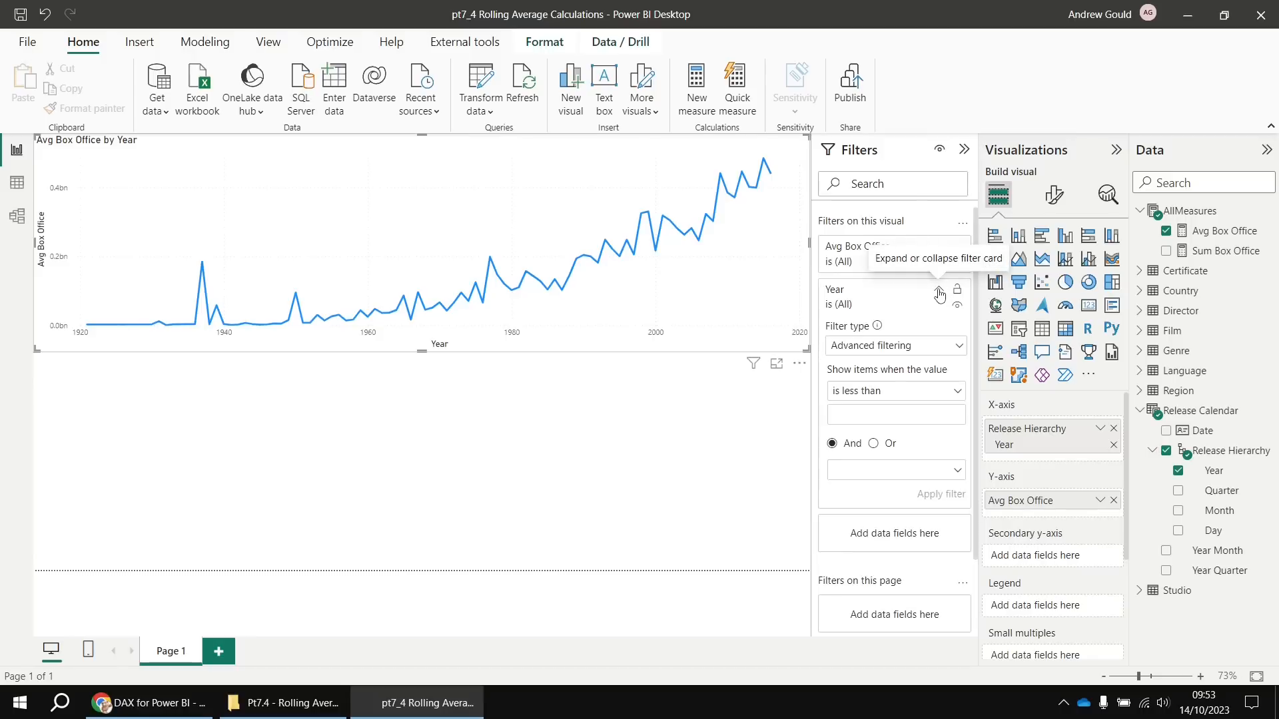
click(953, 394)
click(893, 475)
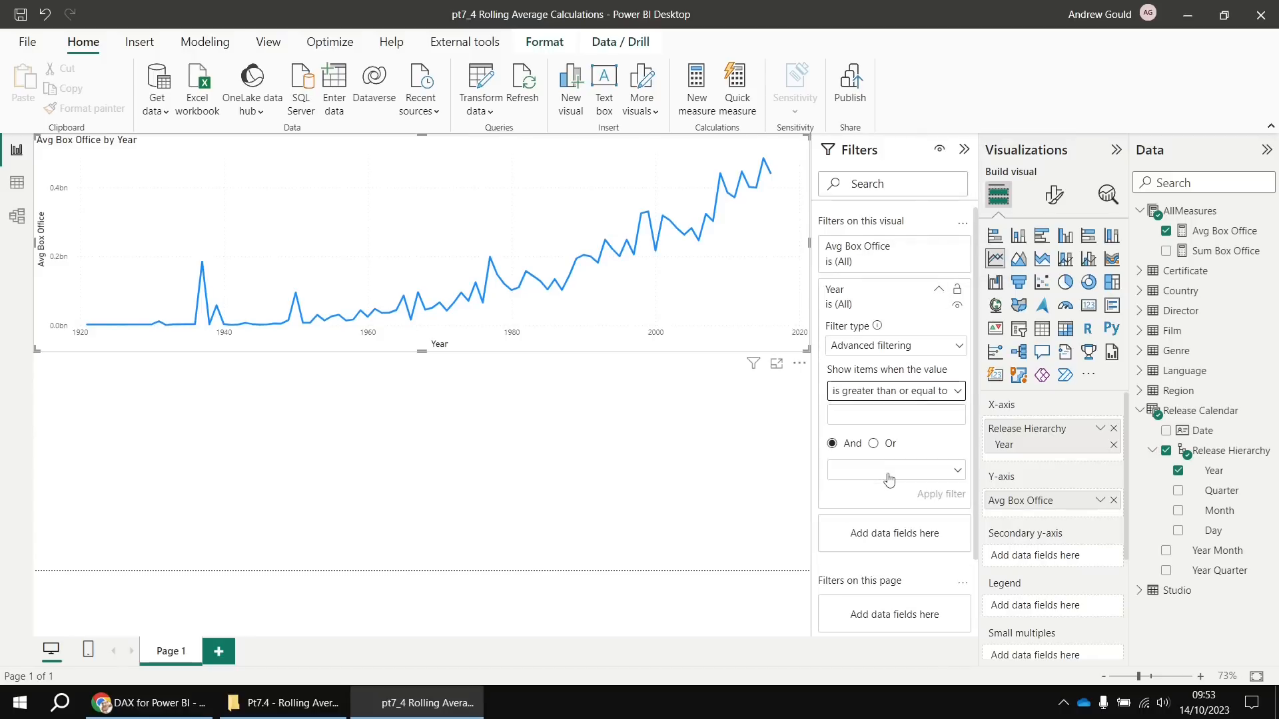
click(868, 411)
text(1960)
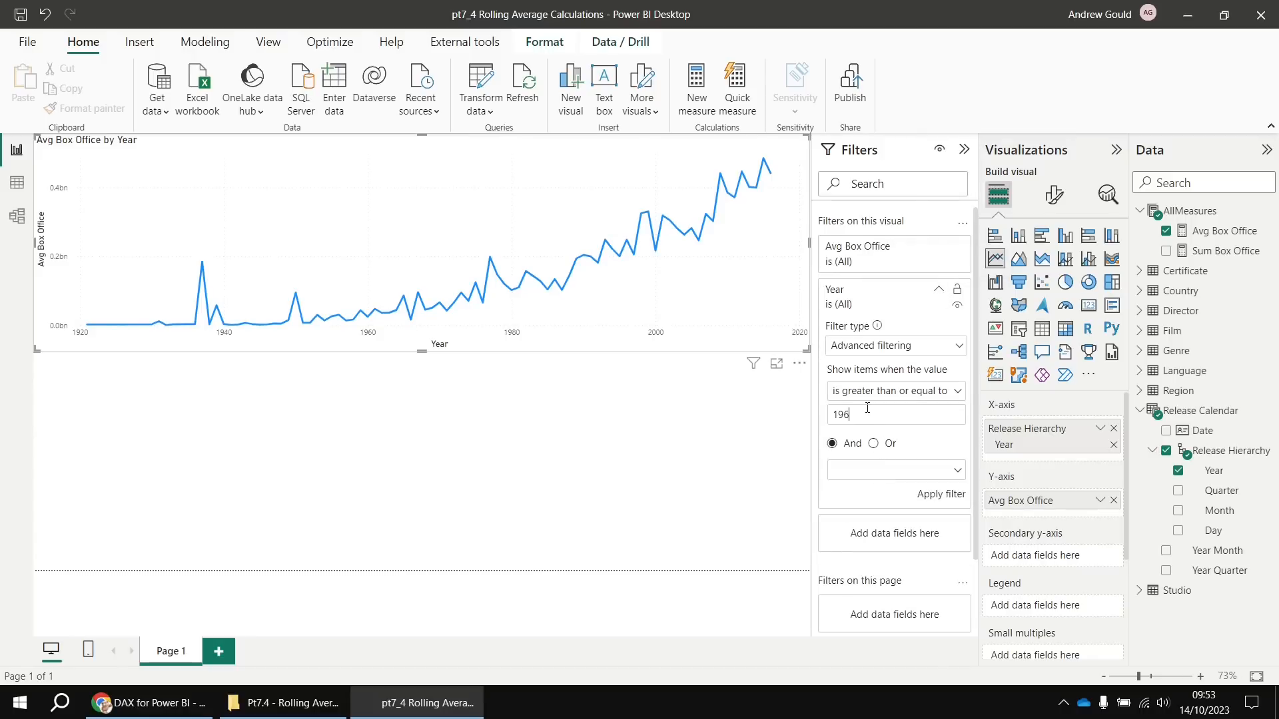
click(927, 500)
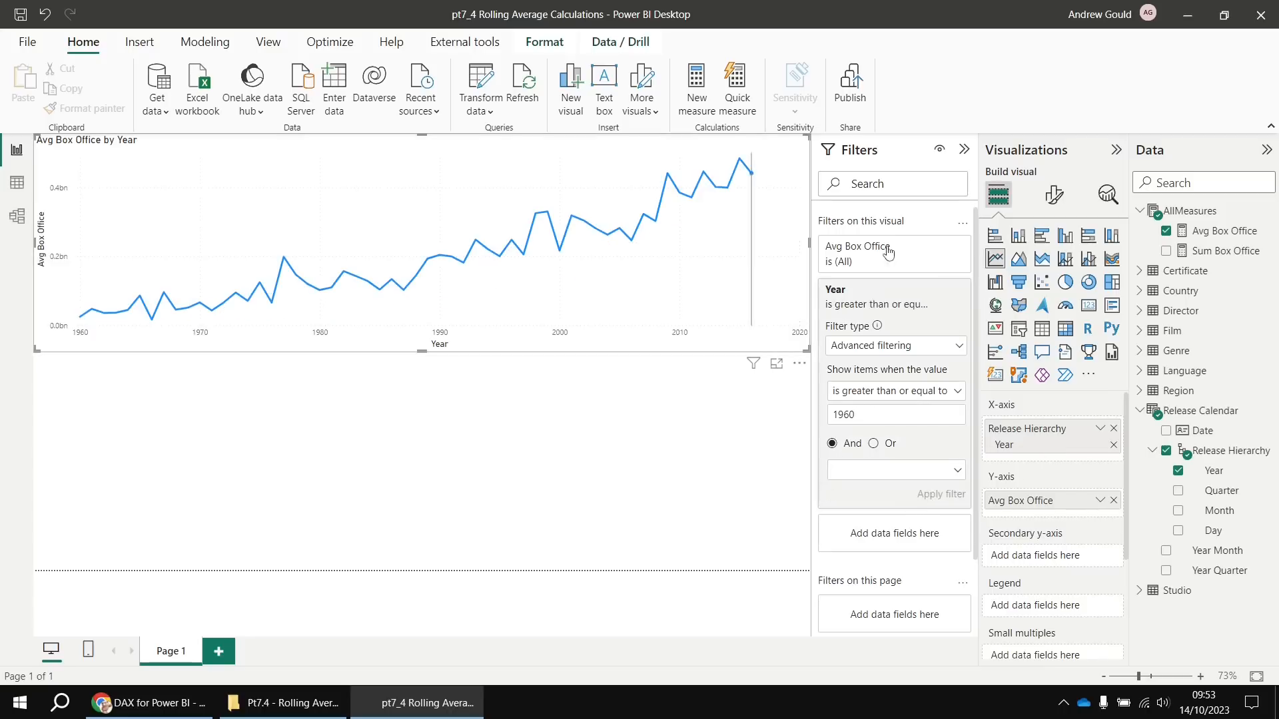
click(964, 150)
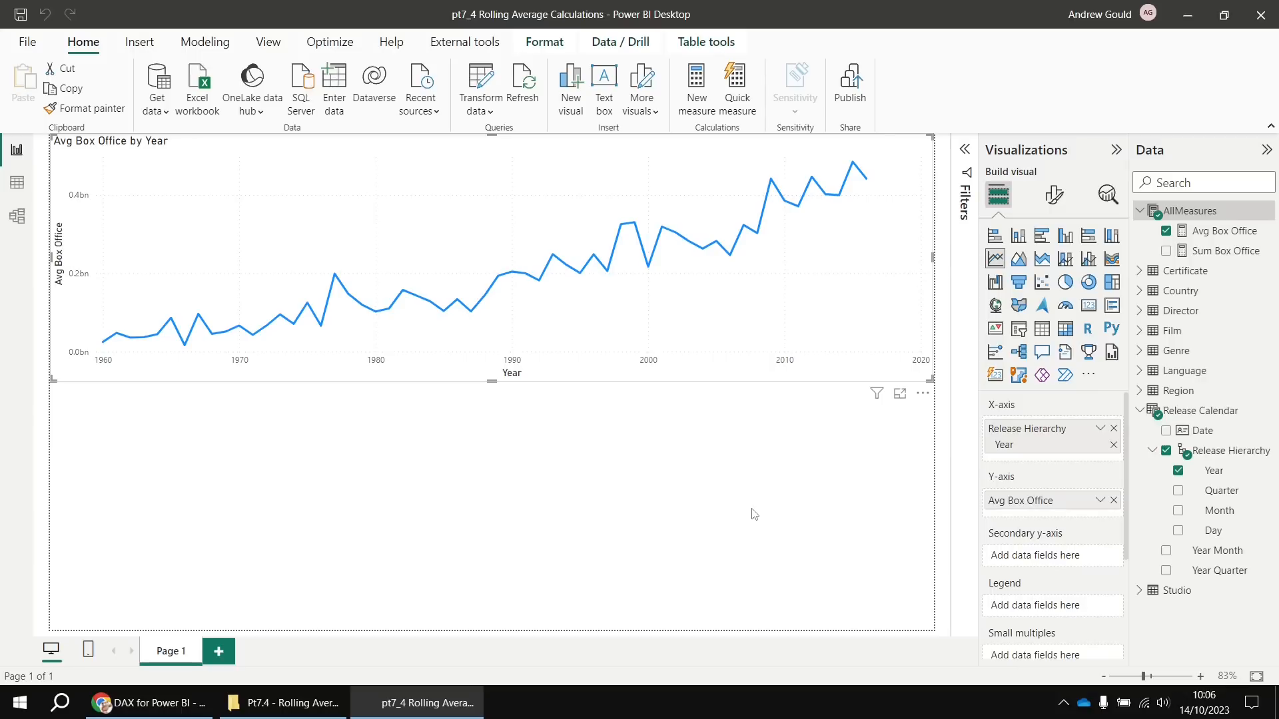
mouse_move(854, 238)
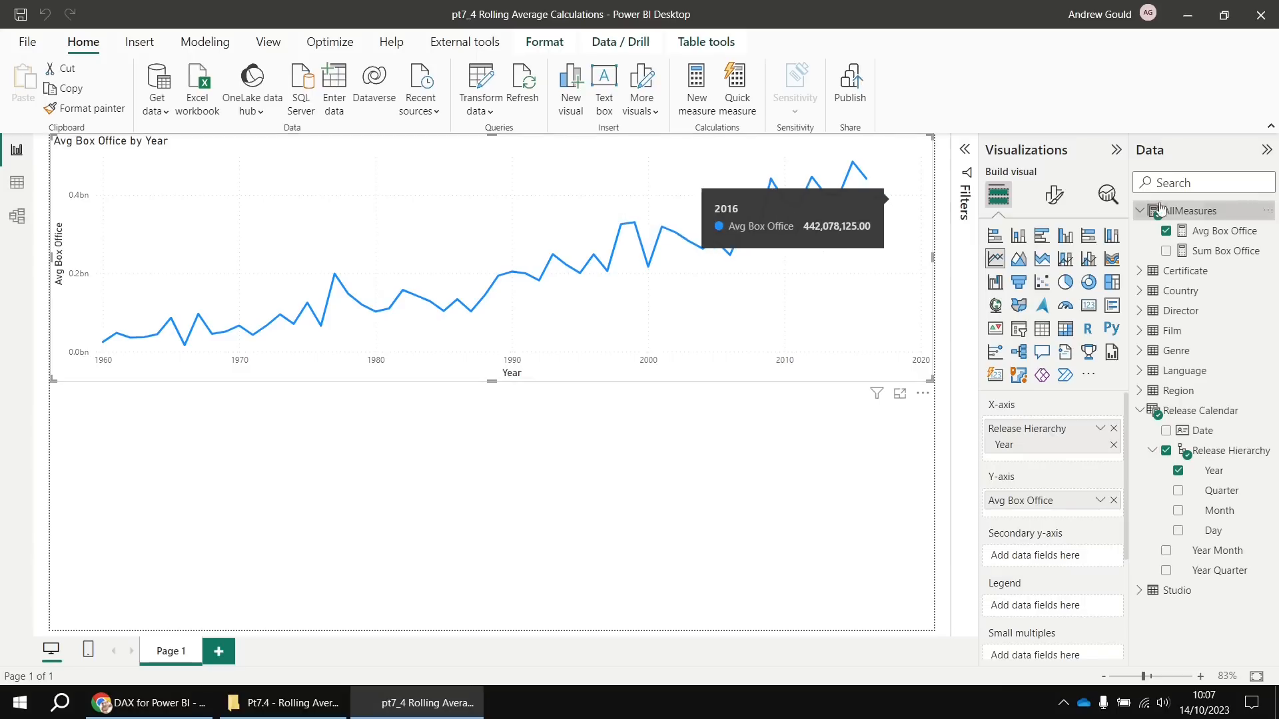
Create measure 'Avg Box Office Over Past 3 Years' beginning CALCULATE([Avg Box Office], in AllMeasures
right_click(1191, 212)
click(1116, 250)
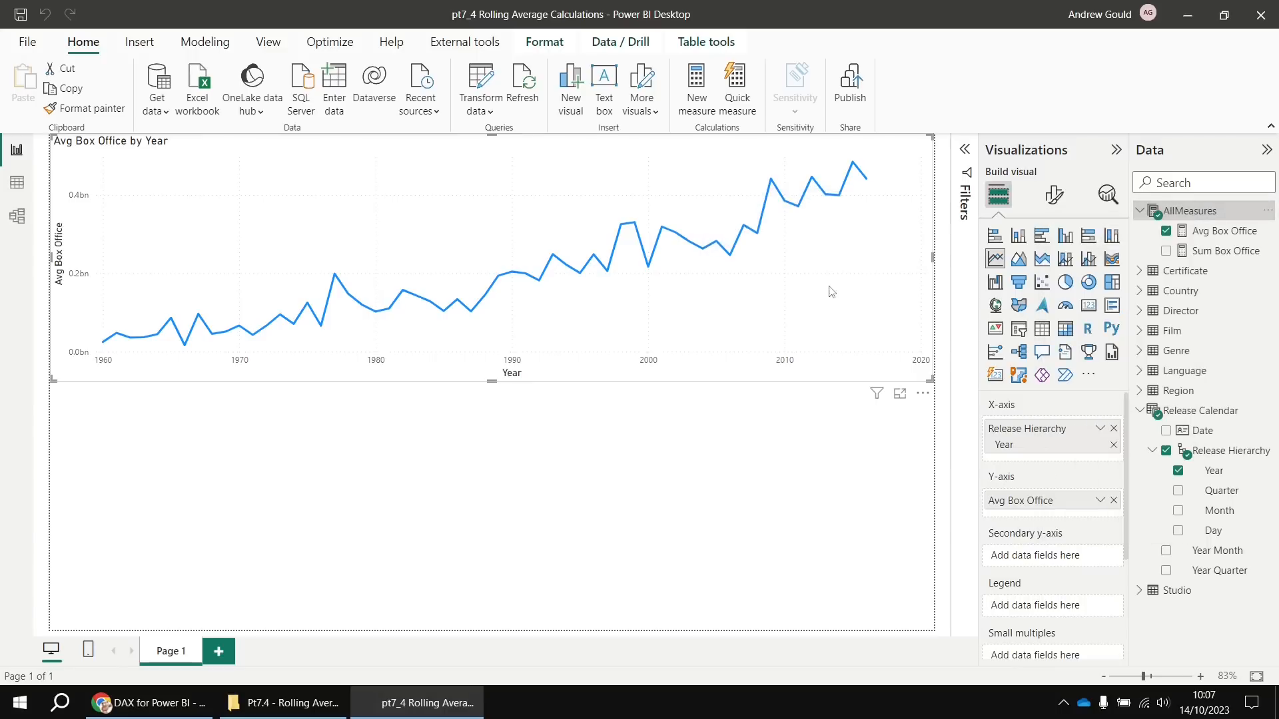
text(Av)
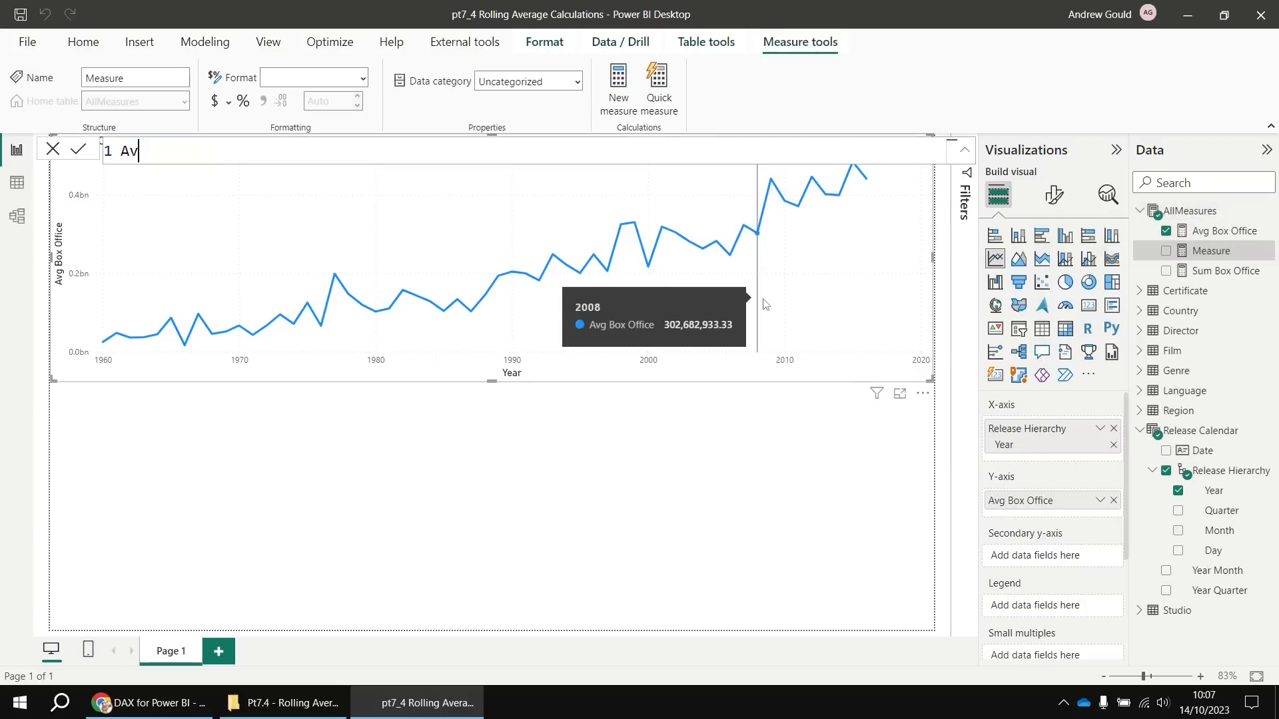
text(g Box Office Over P)
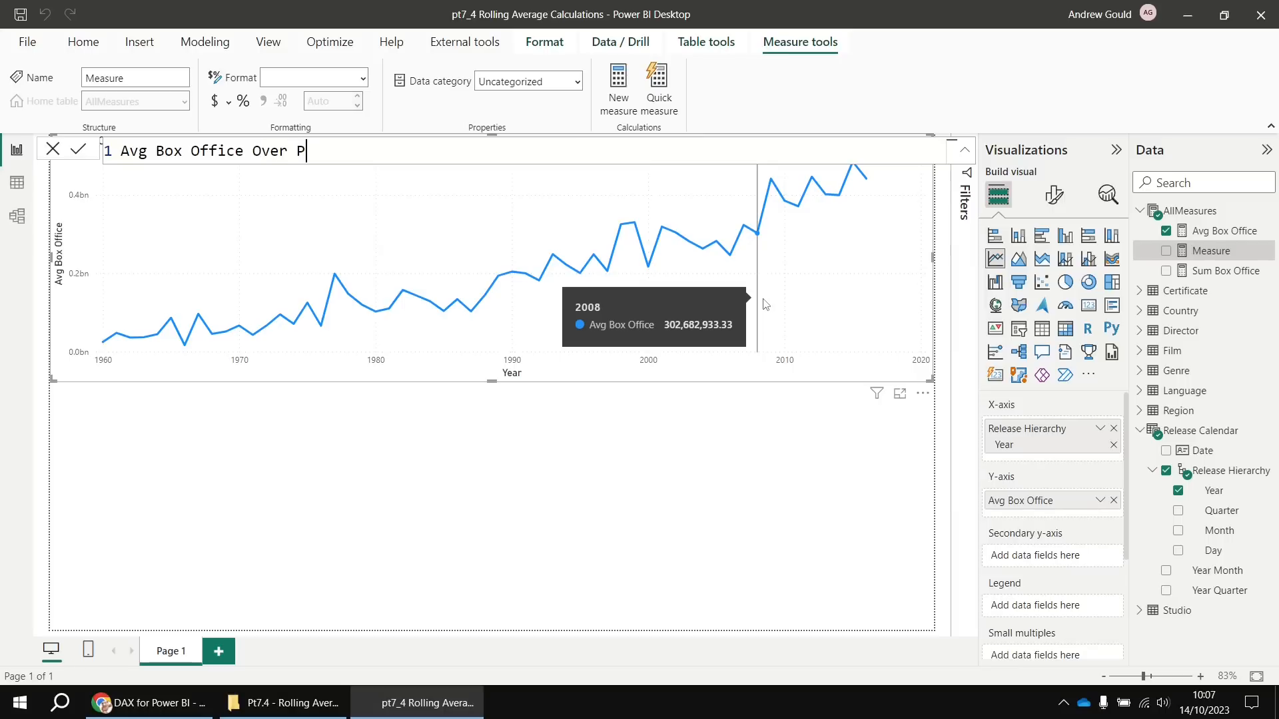
text(ast 3 Years = cal)
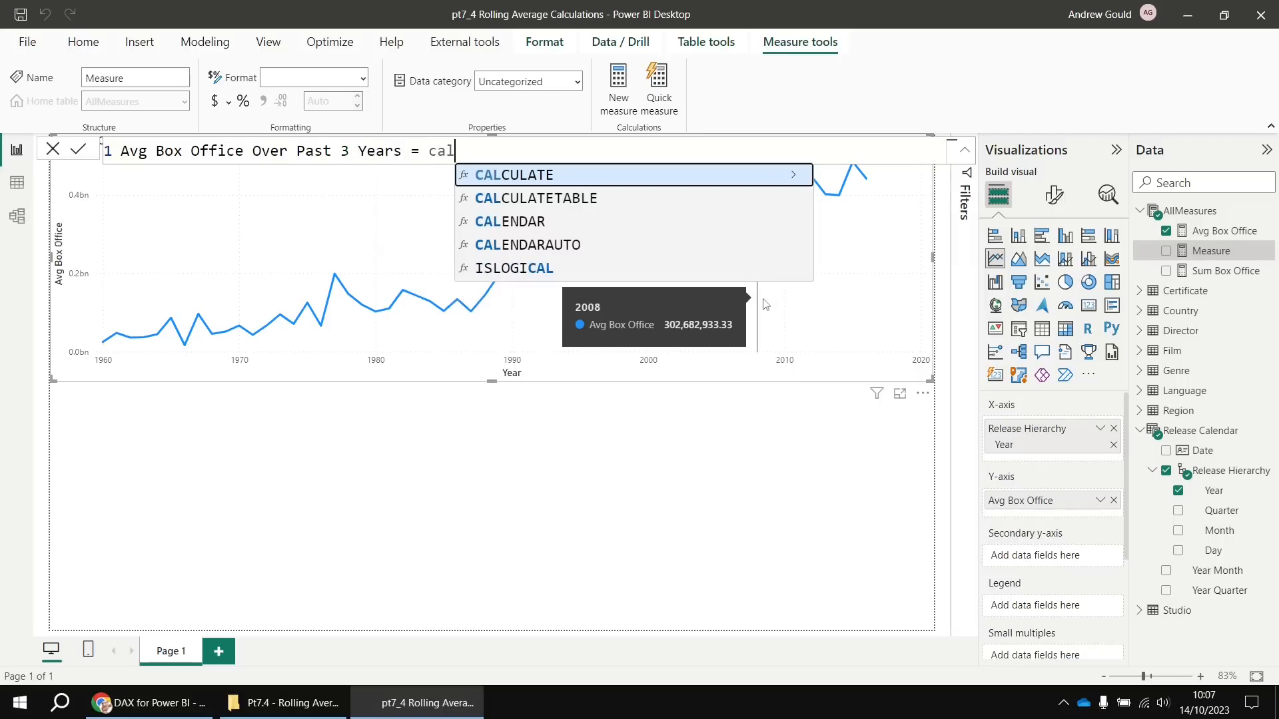
key(Tab)
key(shift+Return)
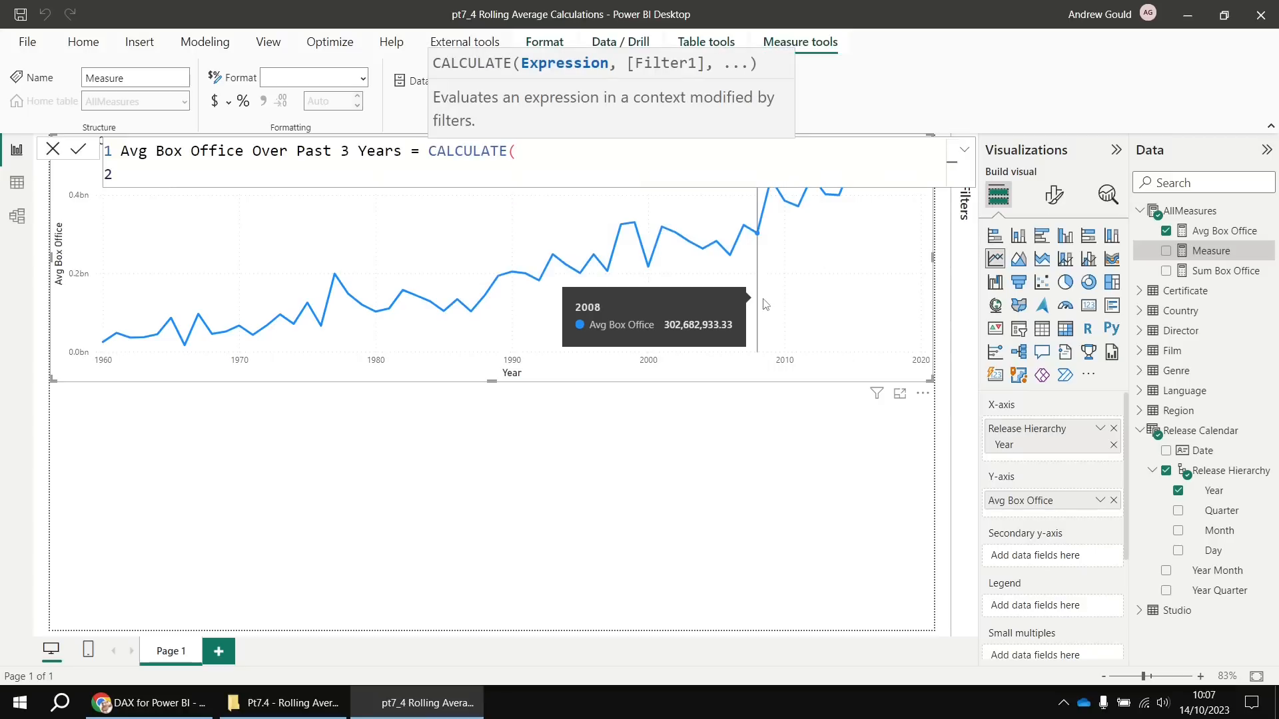
text([avg)
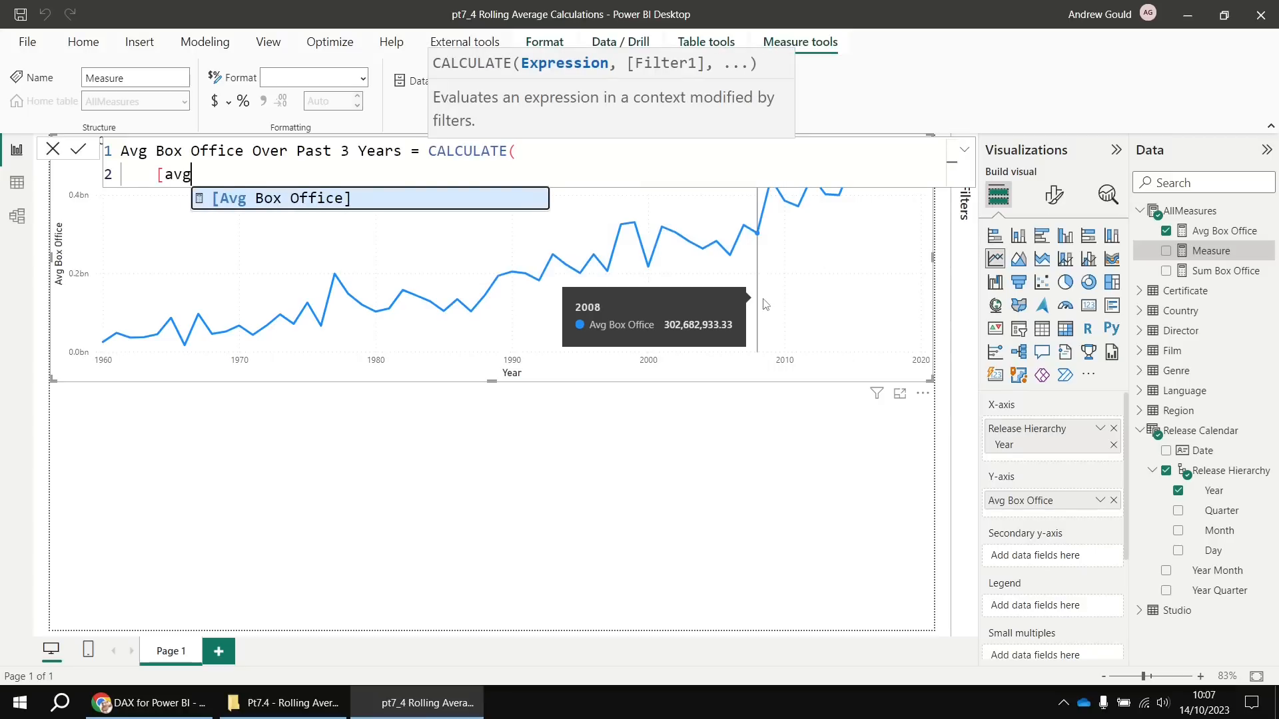
key(Tab)
text(,)
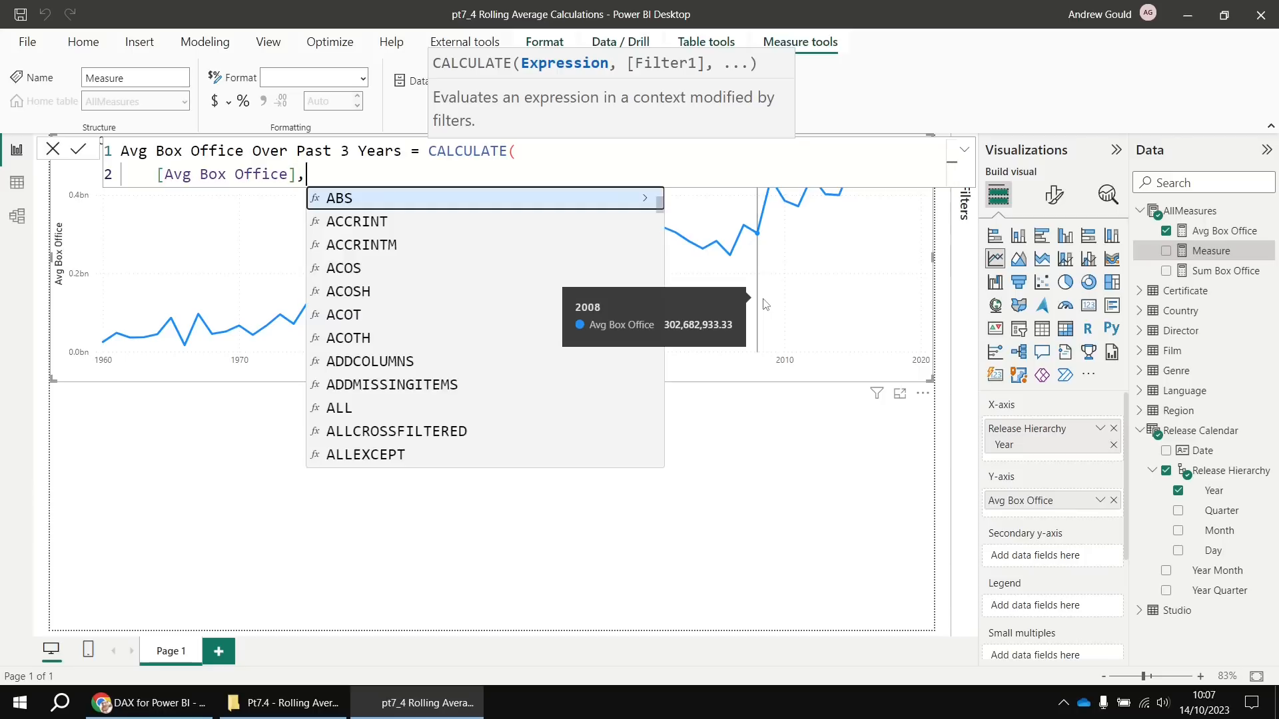
key(shift+Return)
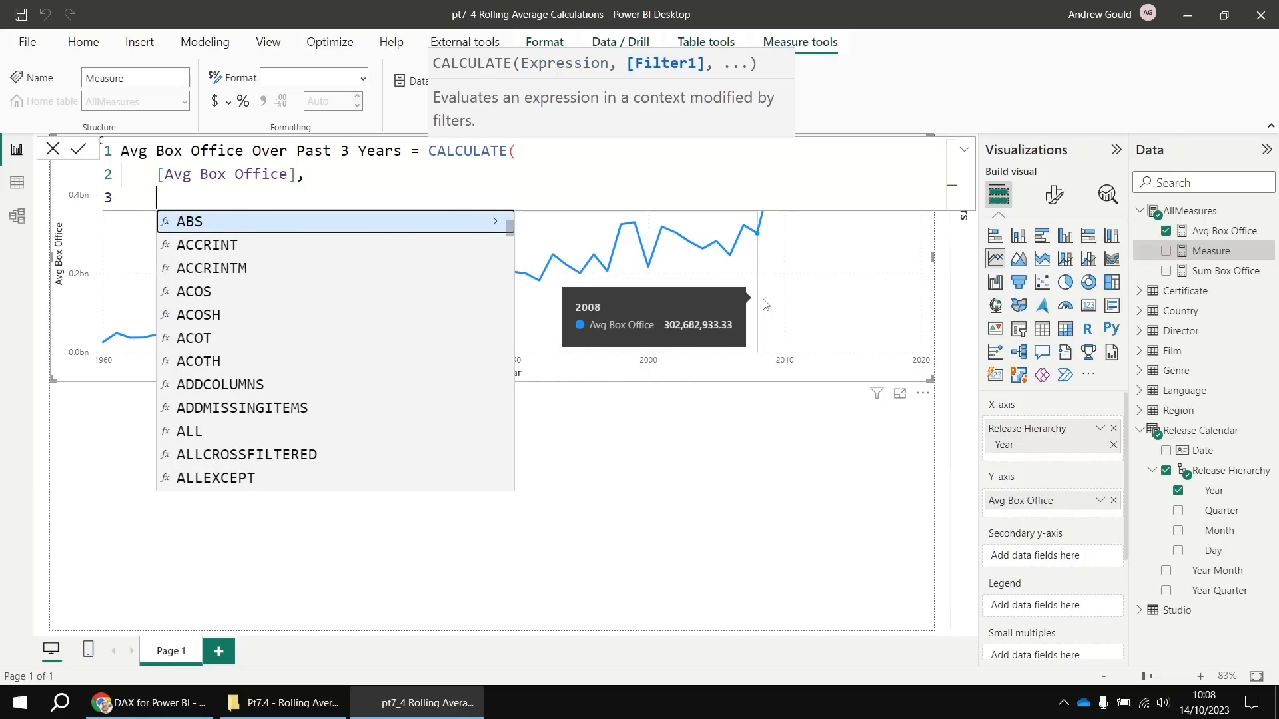
Start a DATESINPERIOD( call as the CALCULATE filter argument
text(dates)
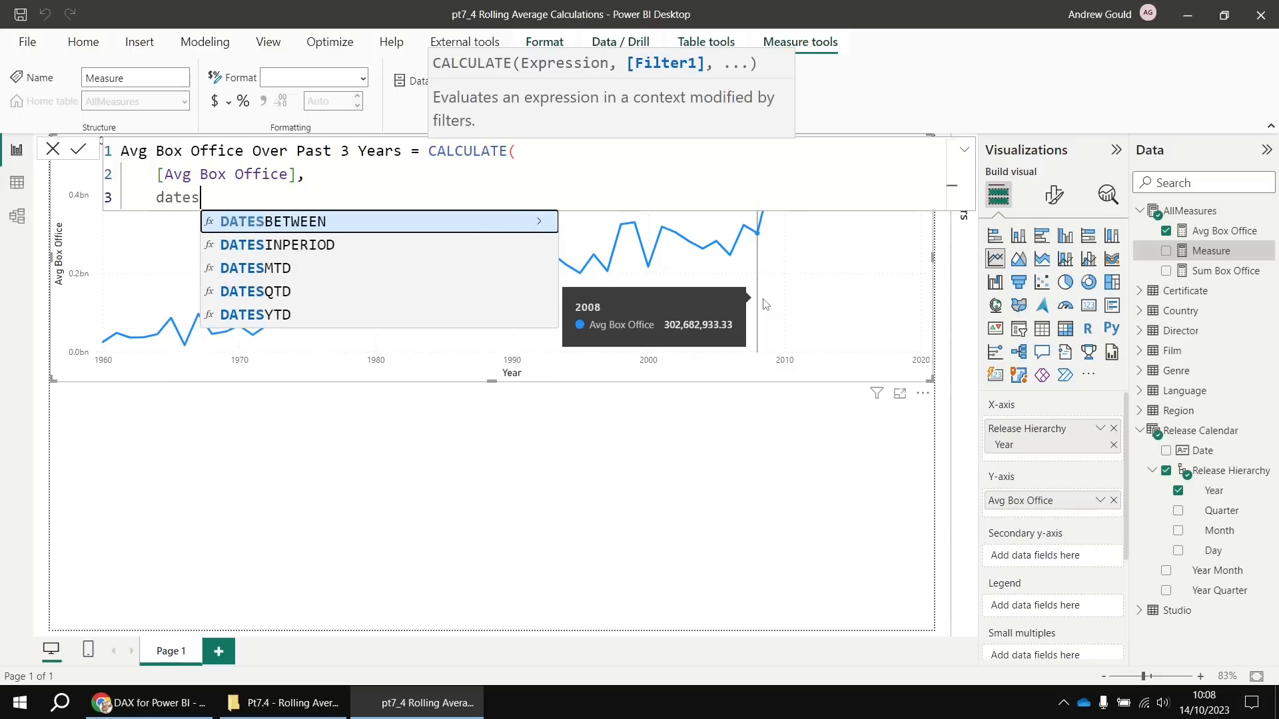
key(Down)
key(Tab)
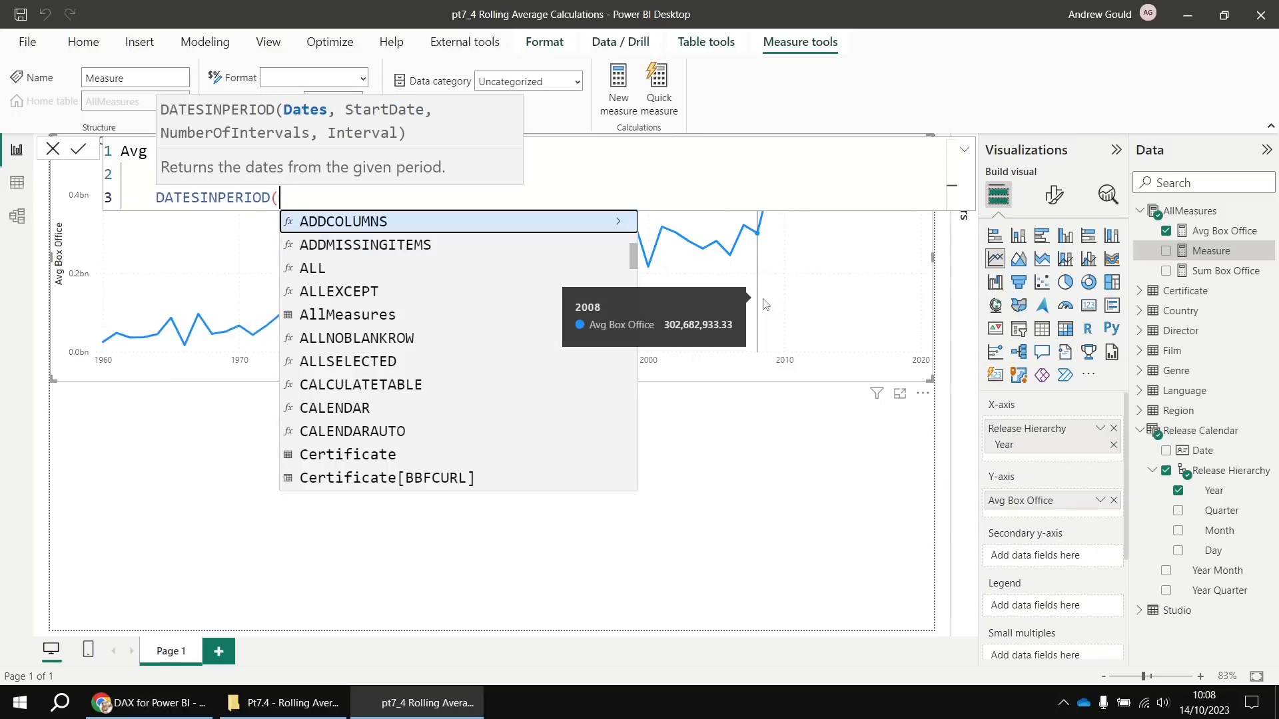
key(shift+Return)
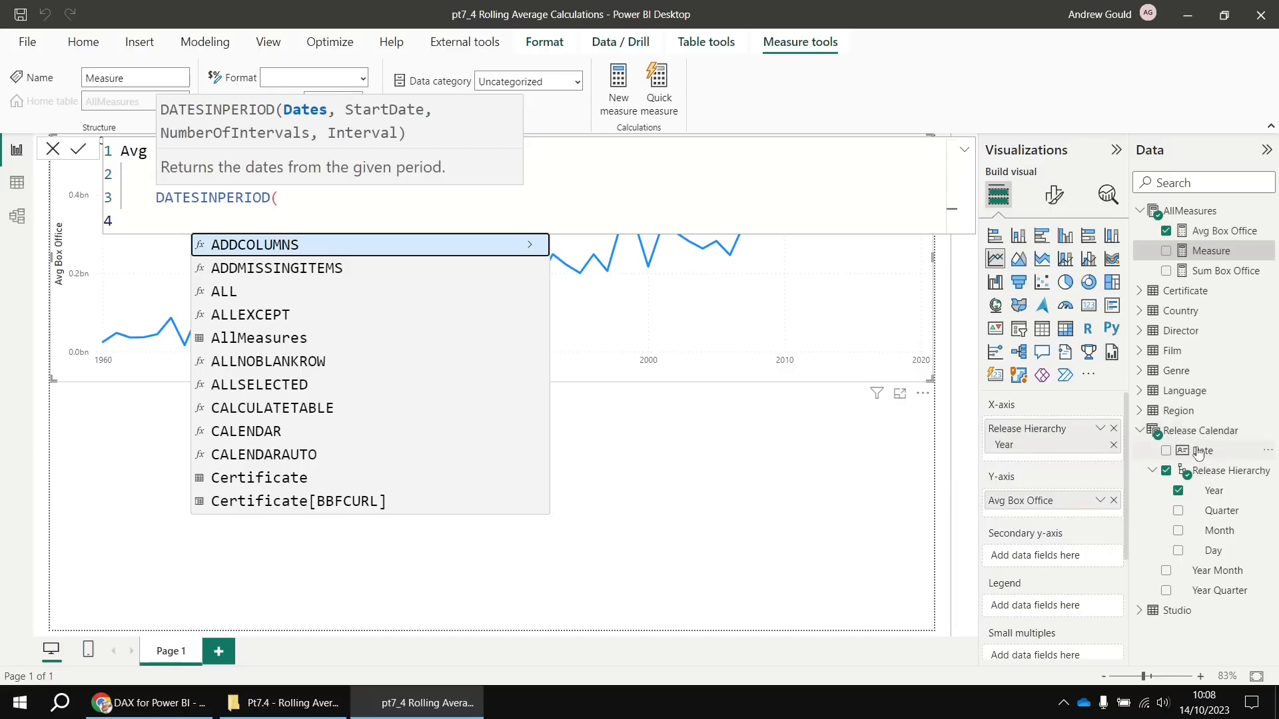
Pass 'Release Calendar'[Date] as the DATESINPERIOD dates column
text(rele)
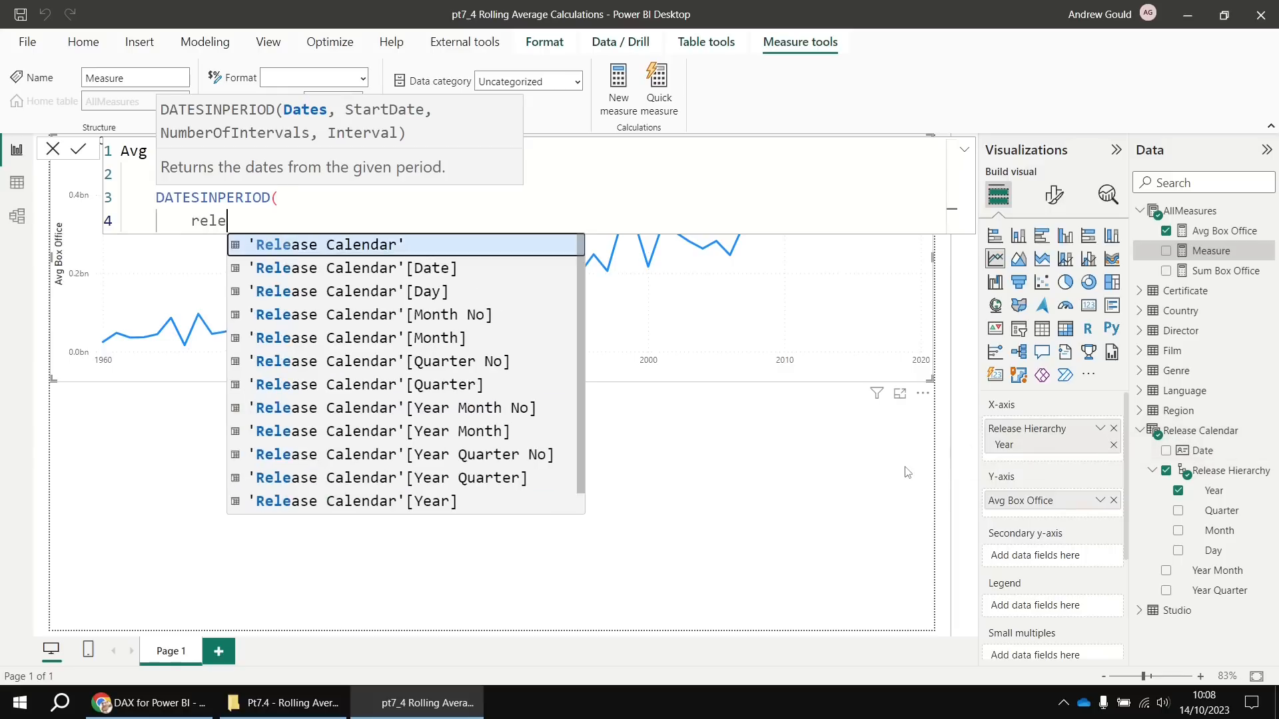
key(Down)
key(Tab)
text(,)
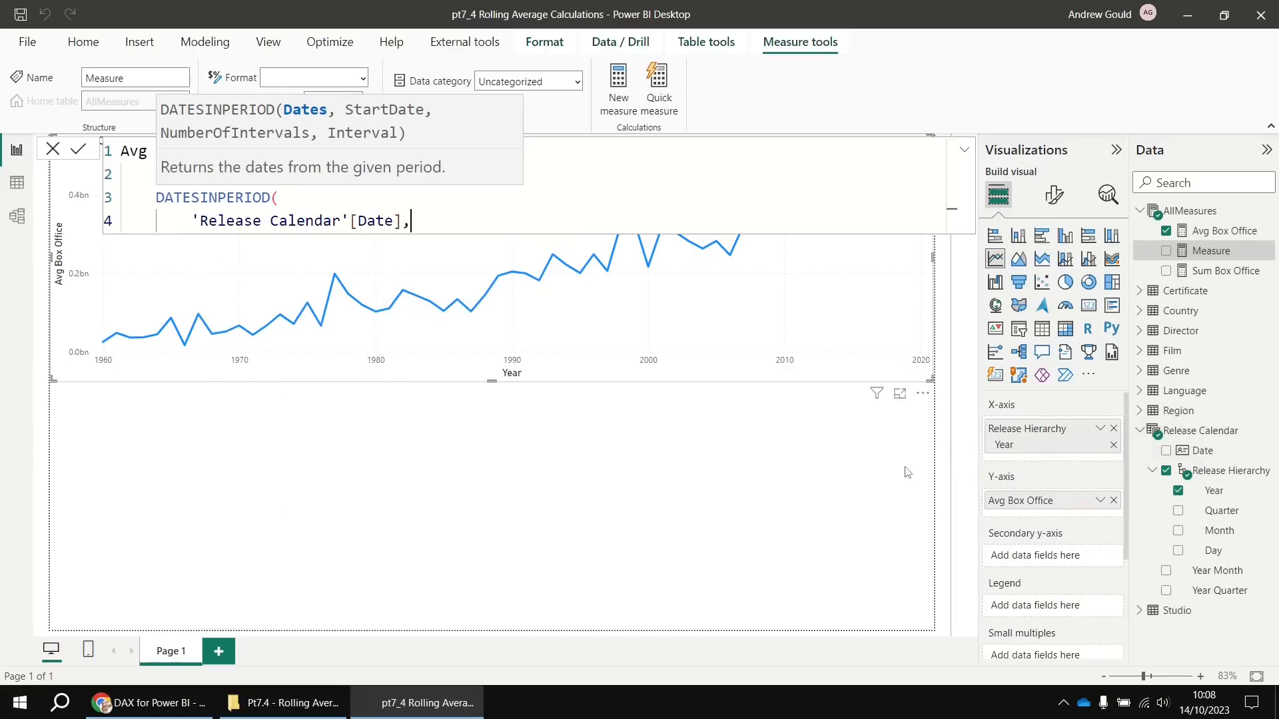
key(shift+Return)
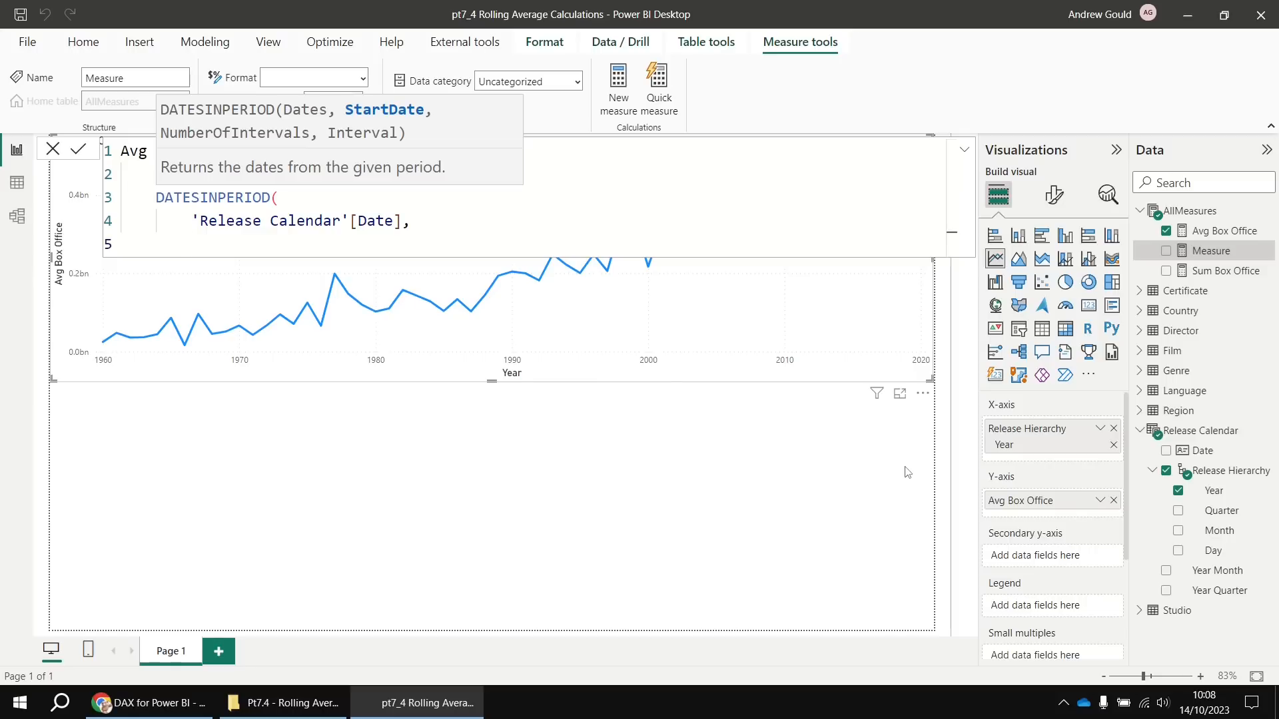
Use MAX('Release Calendar'[Date]) as the window's start date
text(max)
key(Tab)
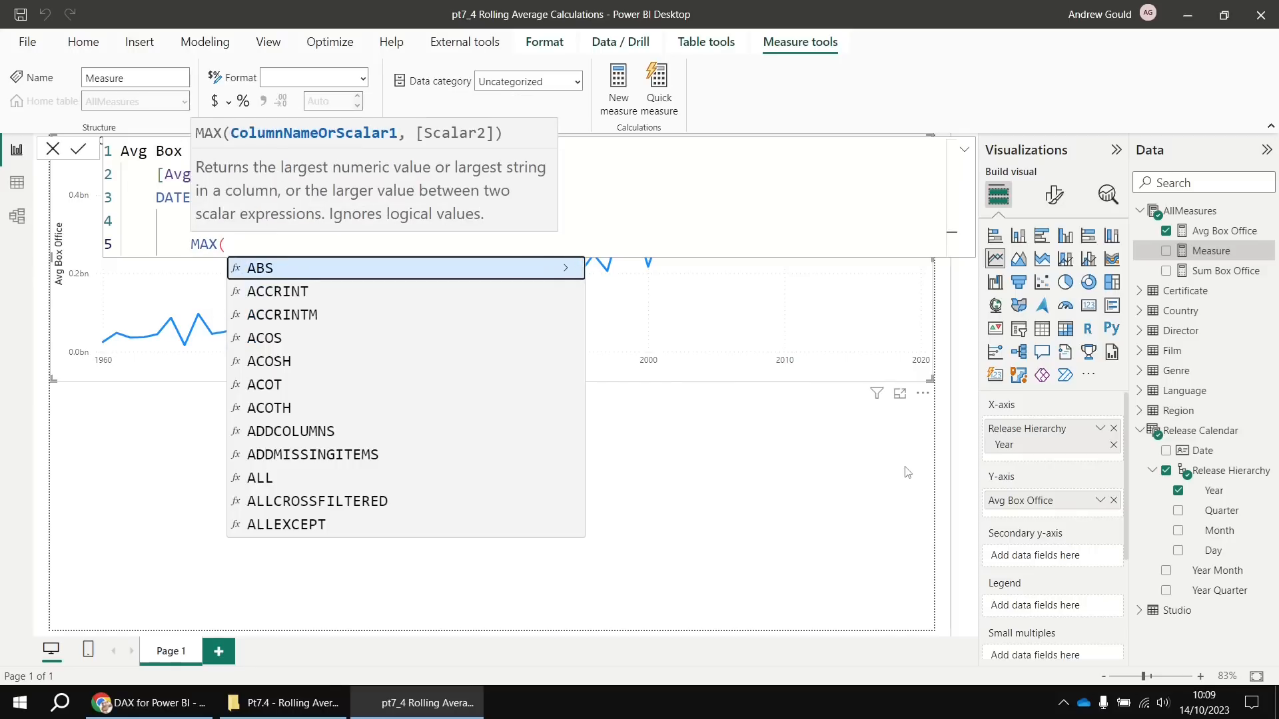
text(rel)
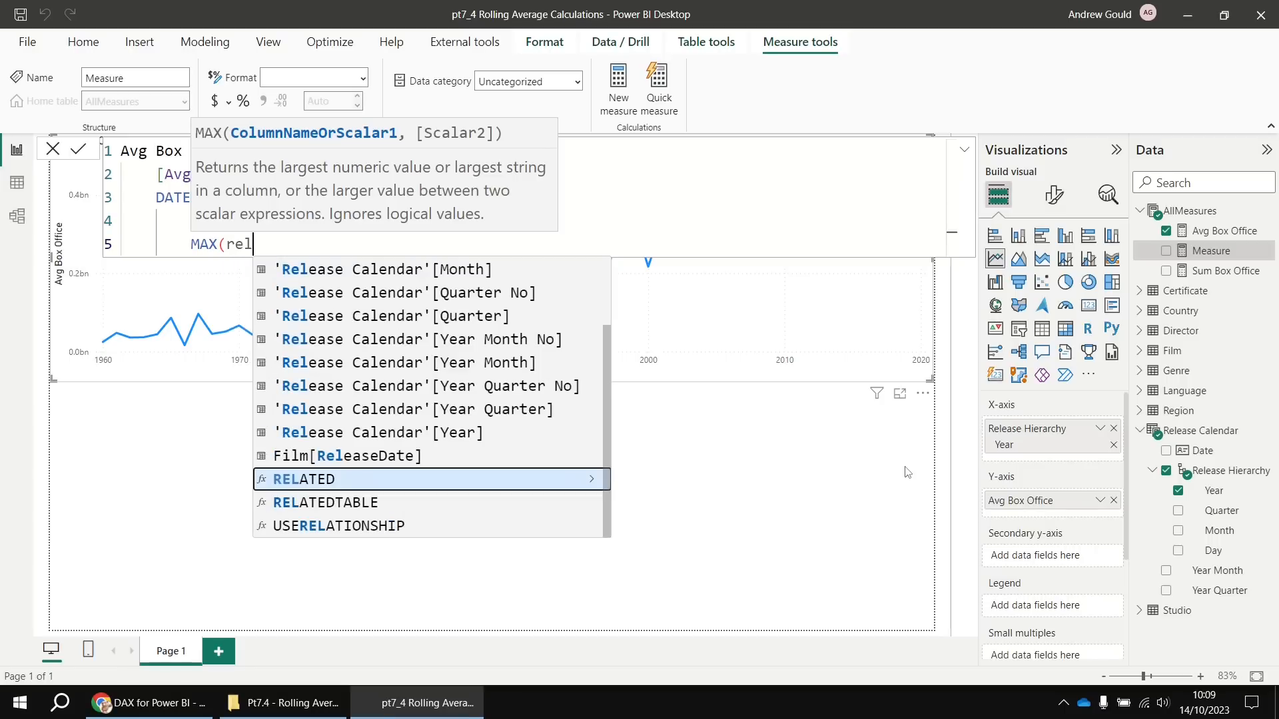
key(Down)
key(Tab)
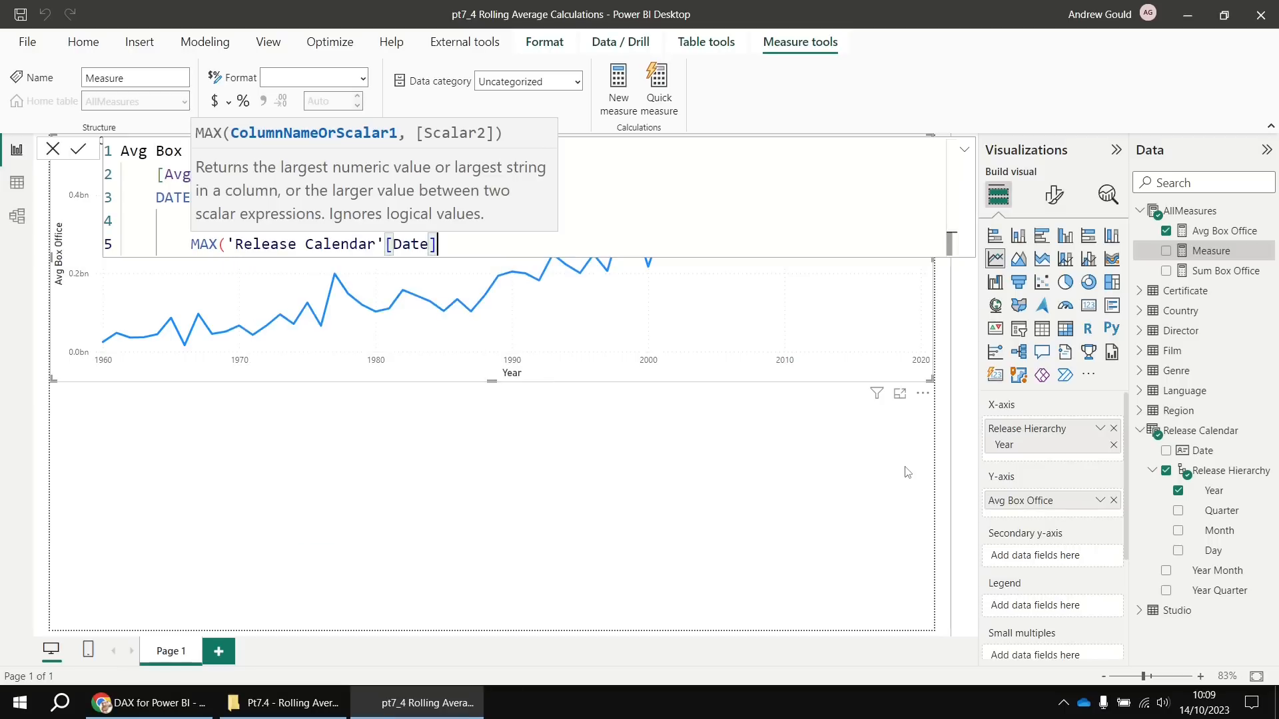
text(),)
key(Return)
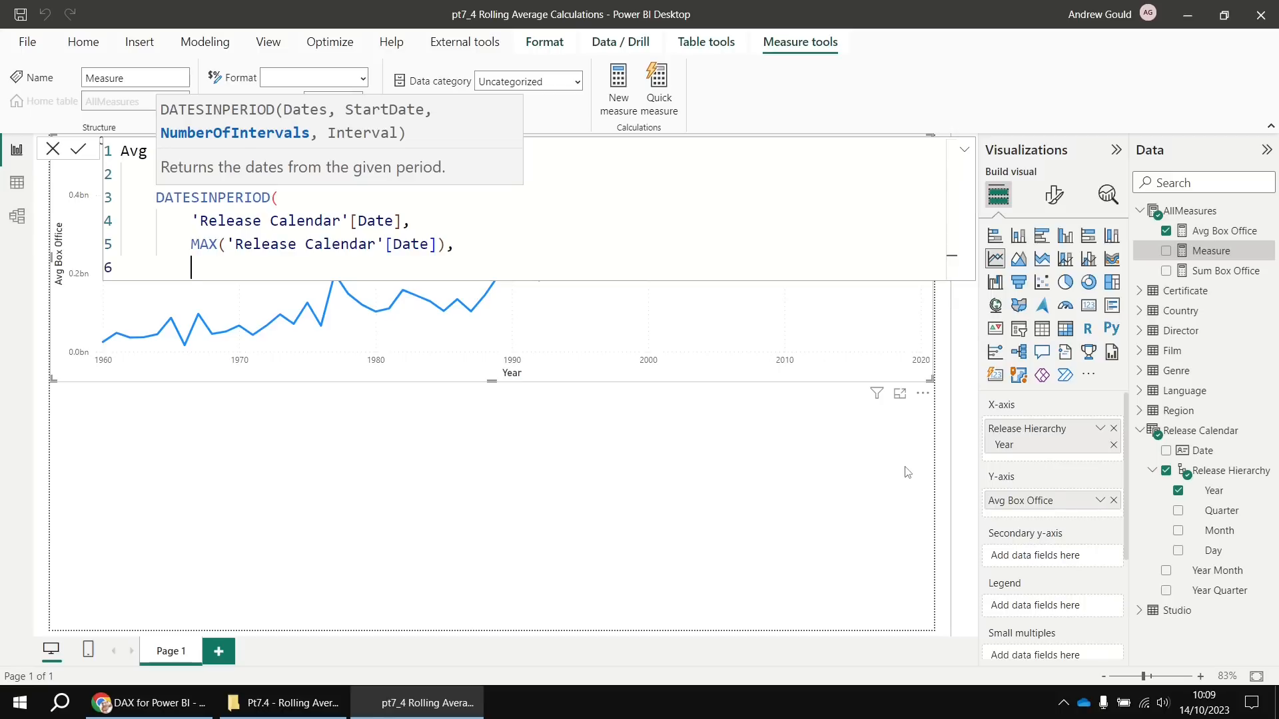
Finish the window with -3 and YEAR, close both brackets, and commit the measure
text(-3,)
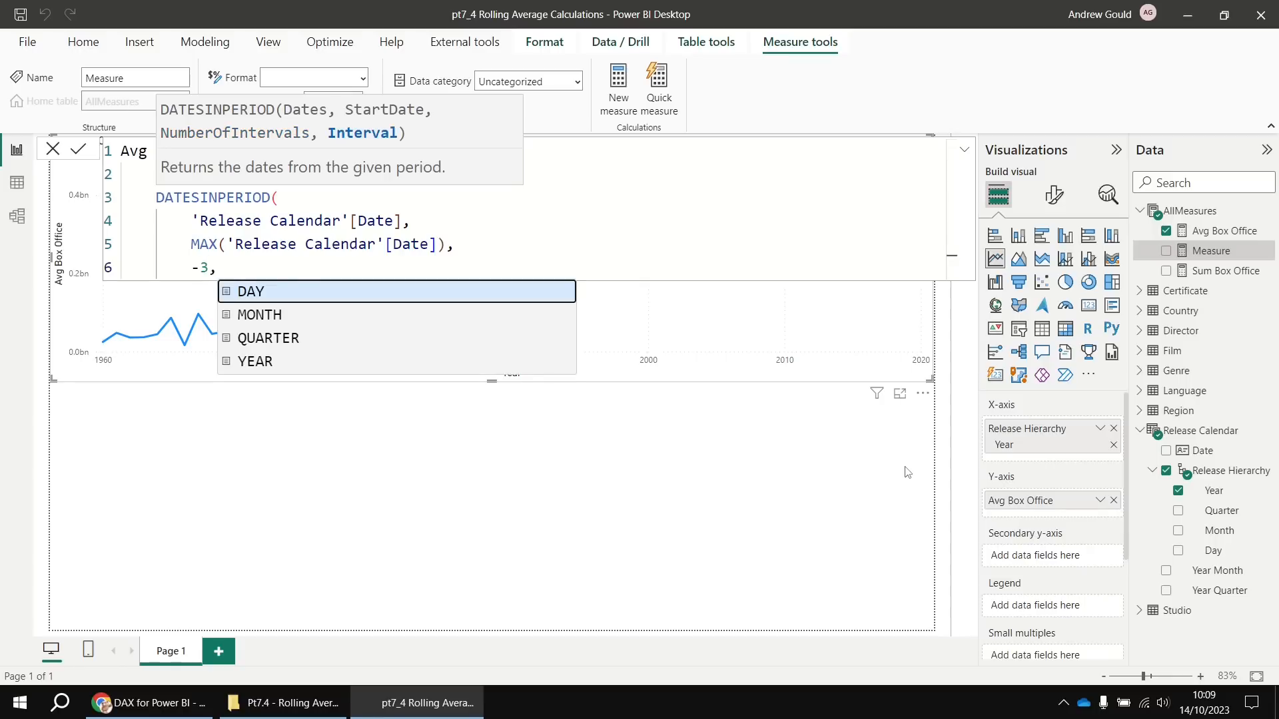
key(shift+Return)
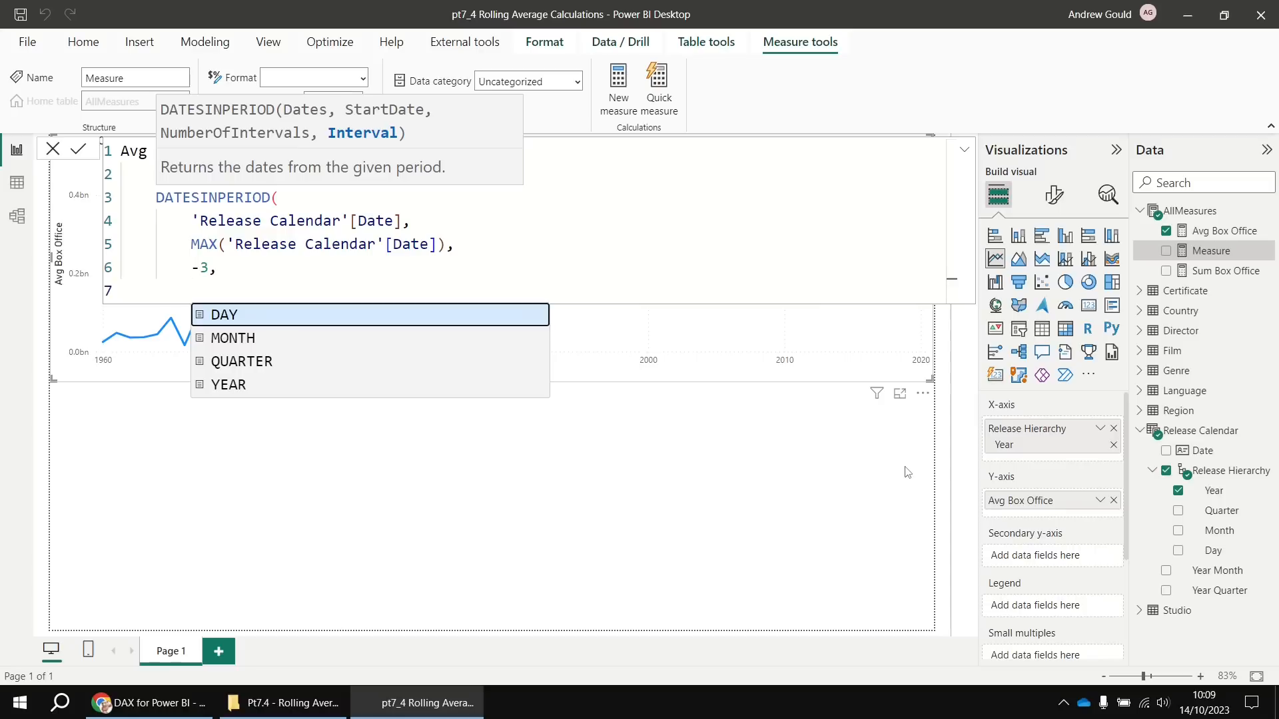
key(Down)
key(Down)
key(Down)
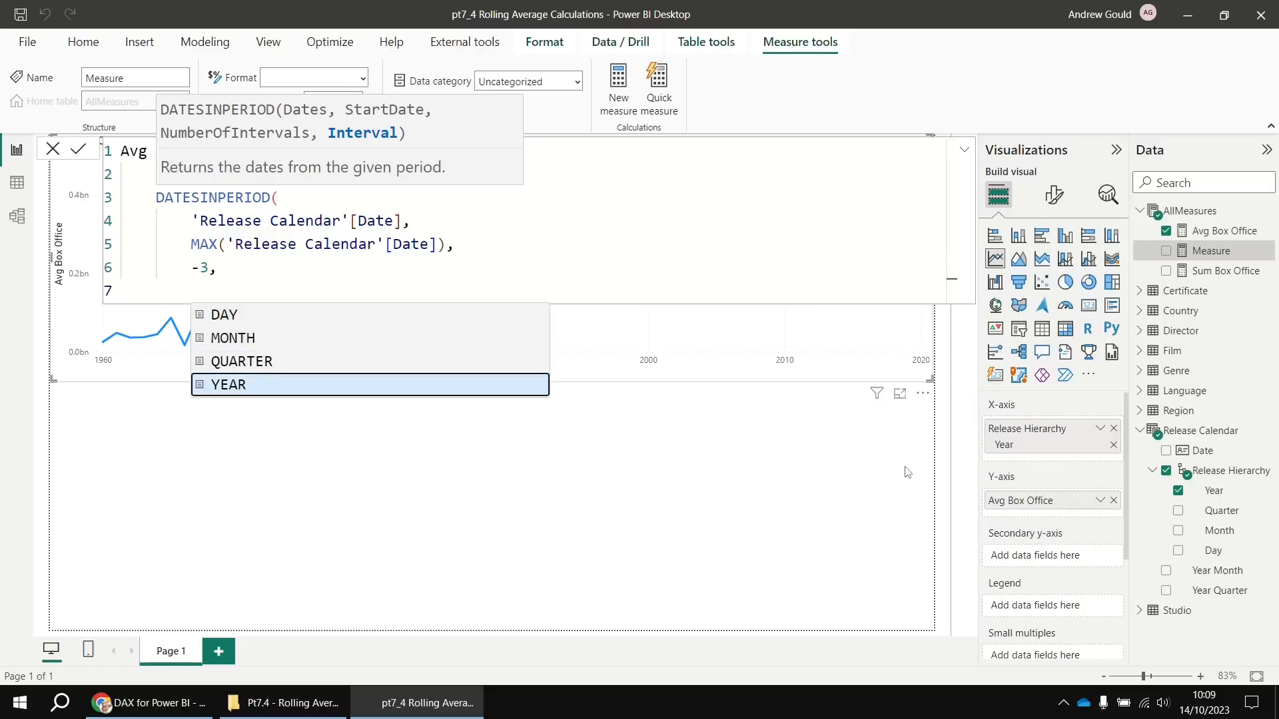
key(Tab)
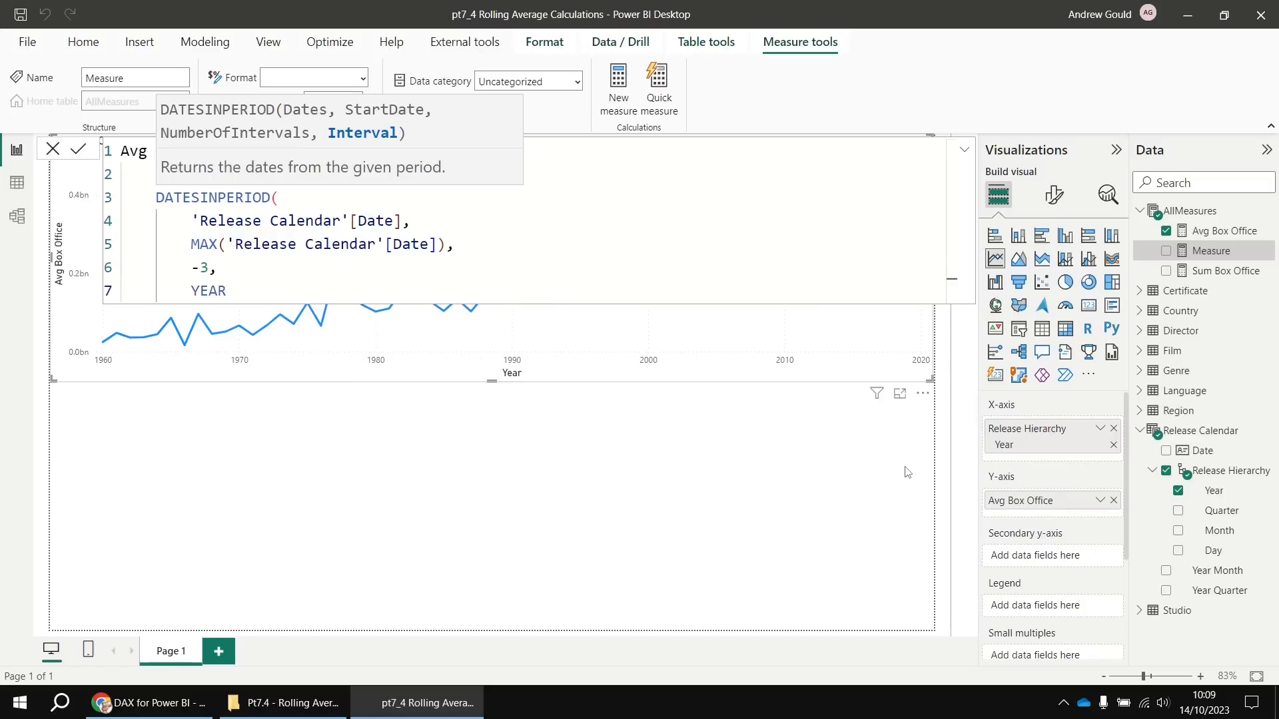
key(Return)
text())
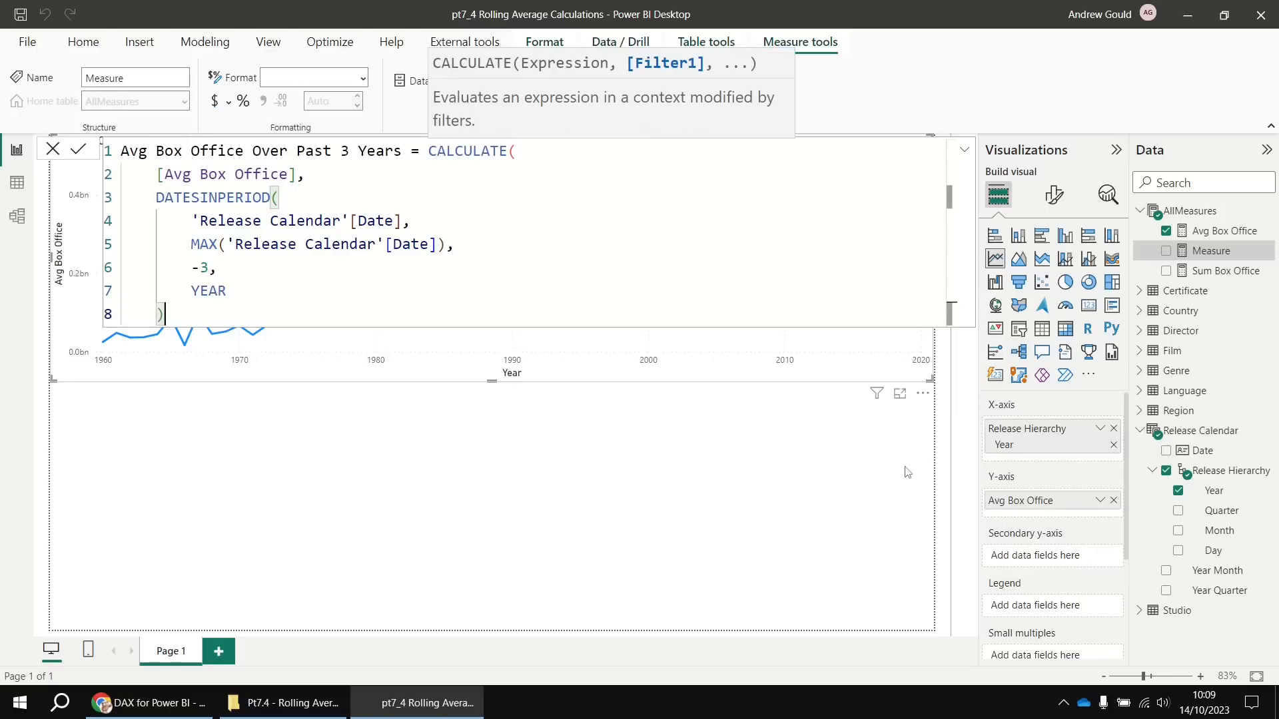
key(Return)
text())
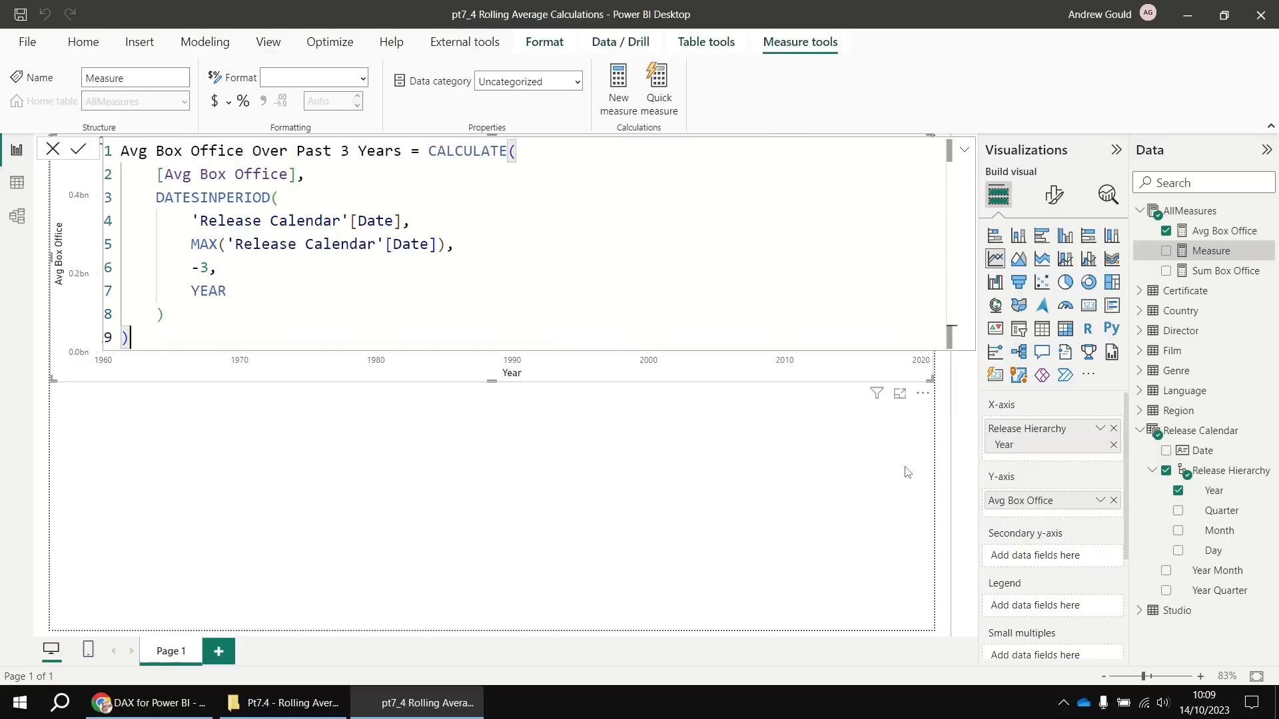
key(Return)
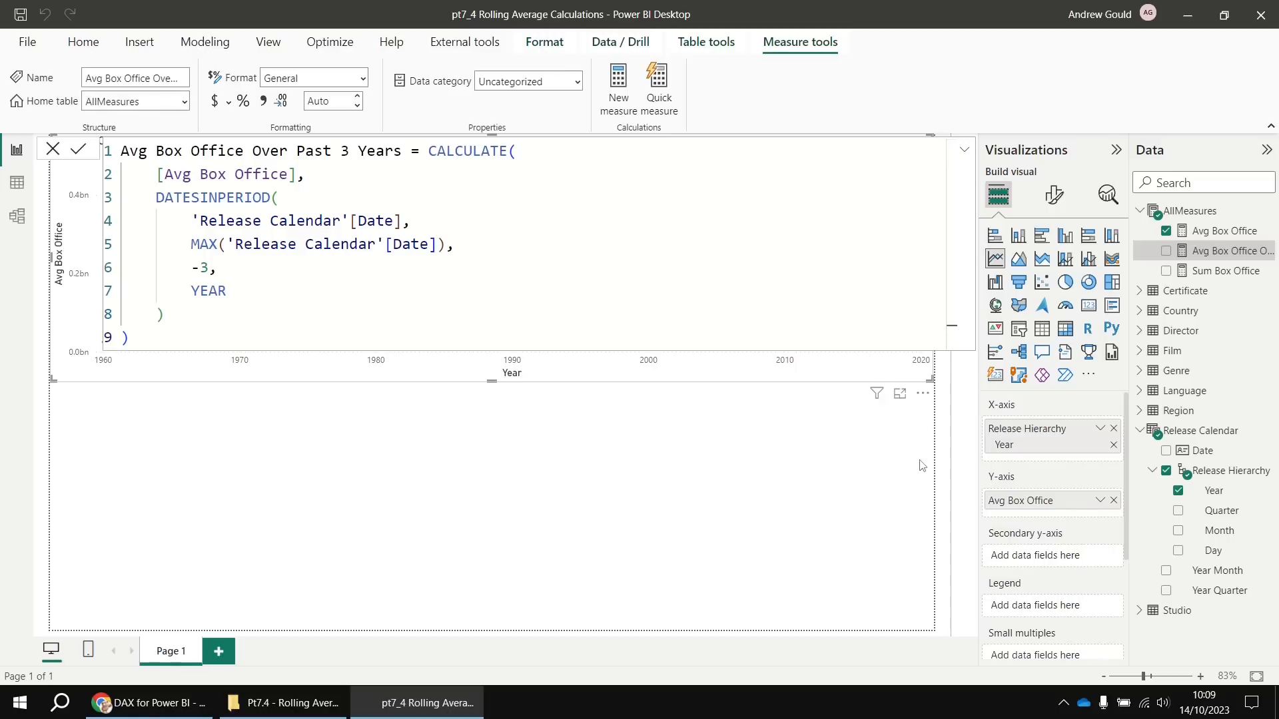
Add Avg Box Office Over Past 3 Years to the yearly line chart as a second line
click(845, 493)
click(850, 371)
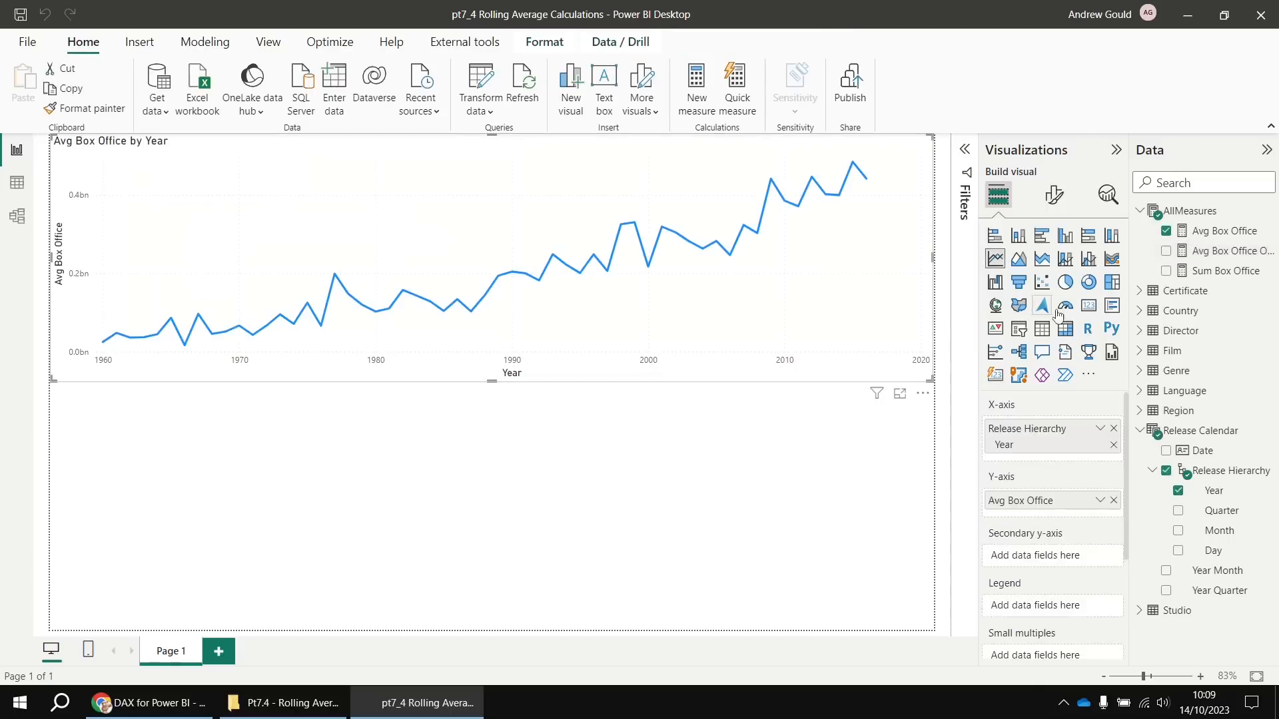
click(1167, 252)
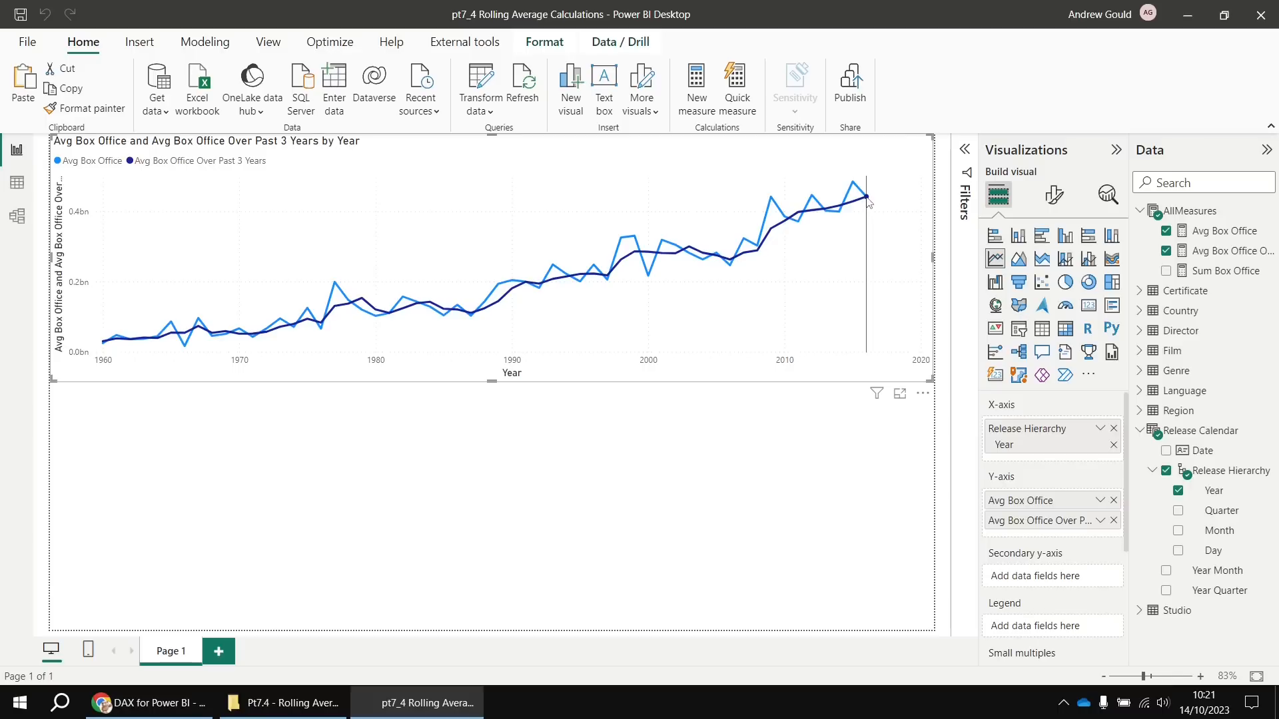
mouse_move(868, 199)
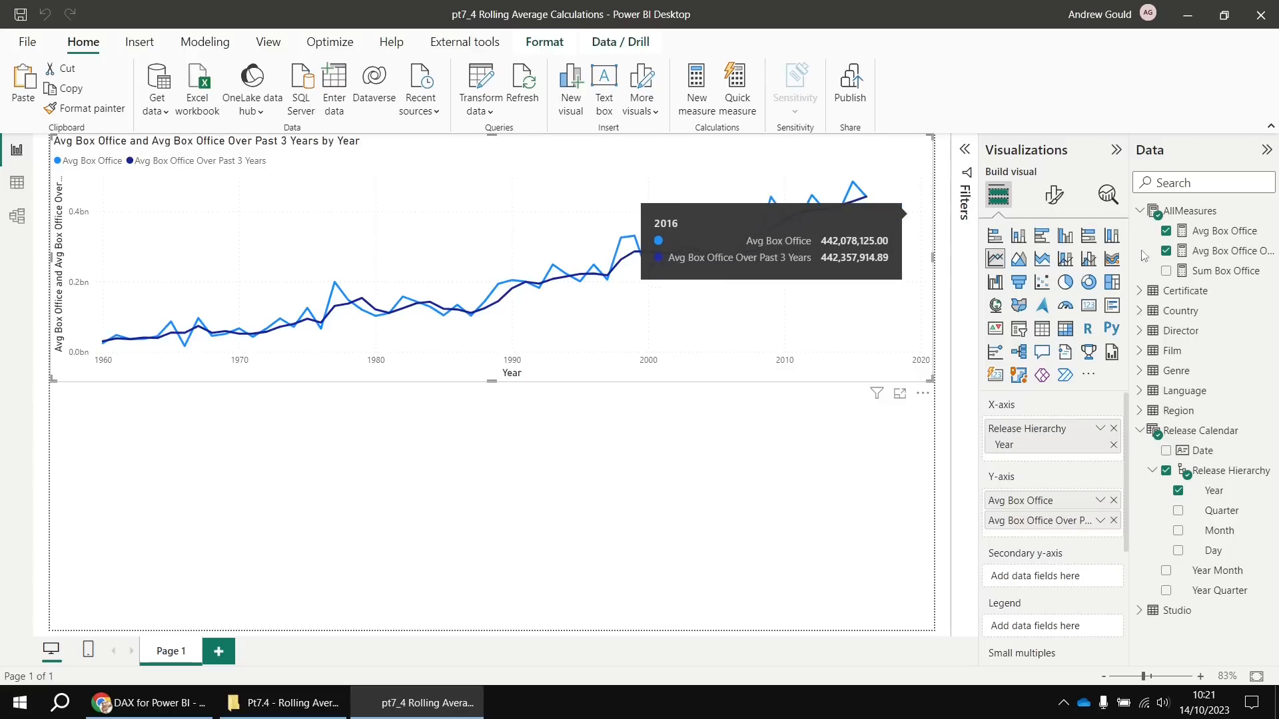
Copy the 3-year average formula into a new measure, changing Avg to Sum in name and reference
click(1202, 253)
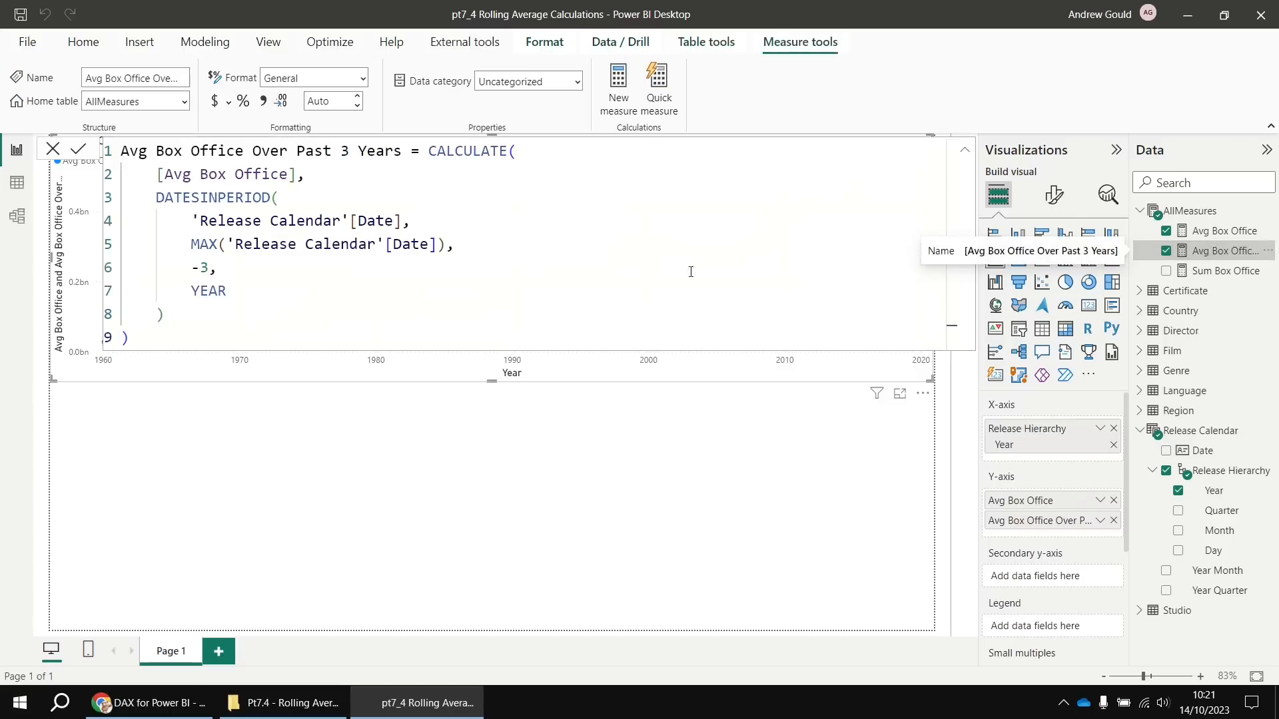
drag(140, 339, 124, 158)
key(ctrl+c)
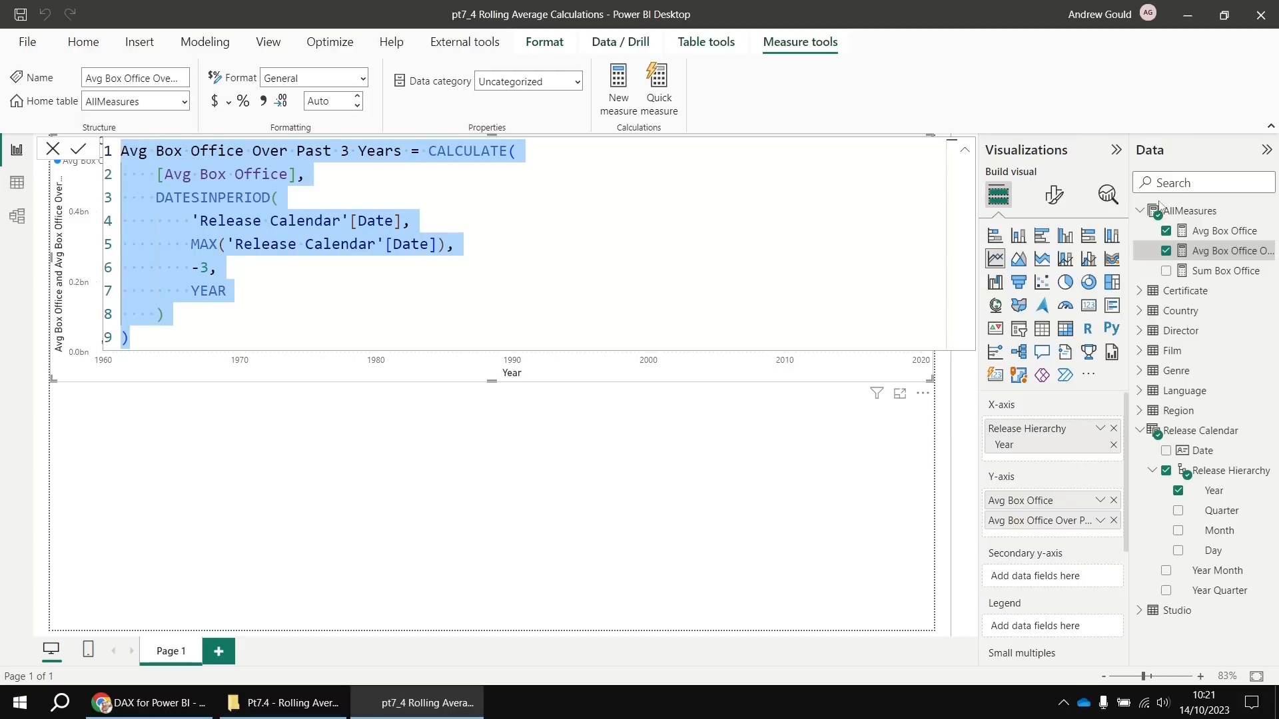
right_click(1178, 211)
click(1132, 239)
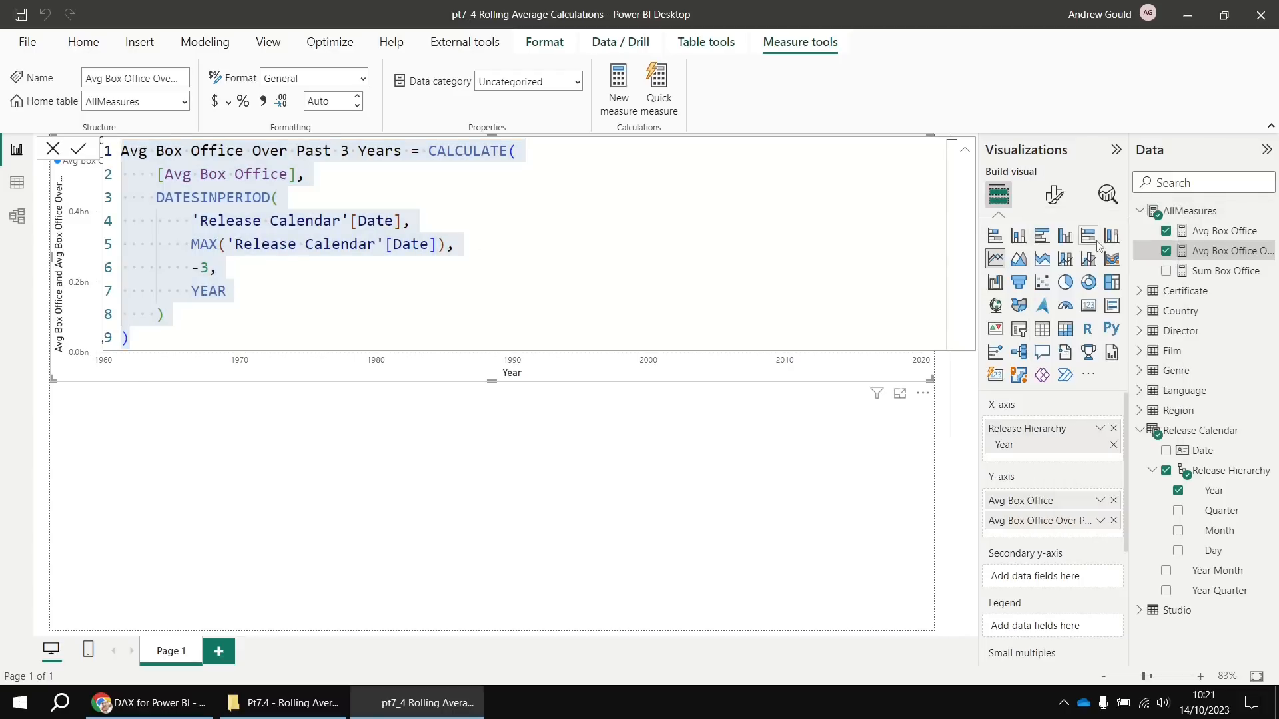
key(ctrl+v)
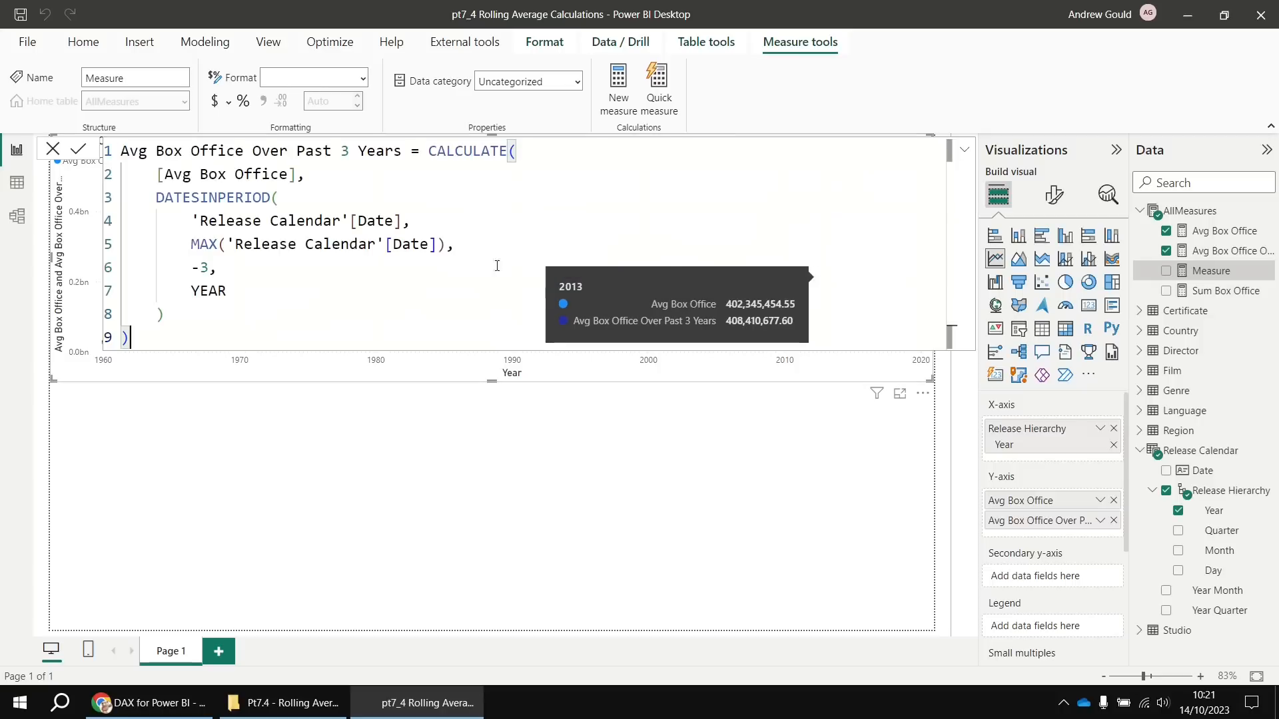
double_click(132, 150)
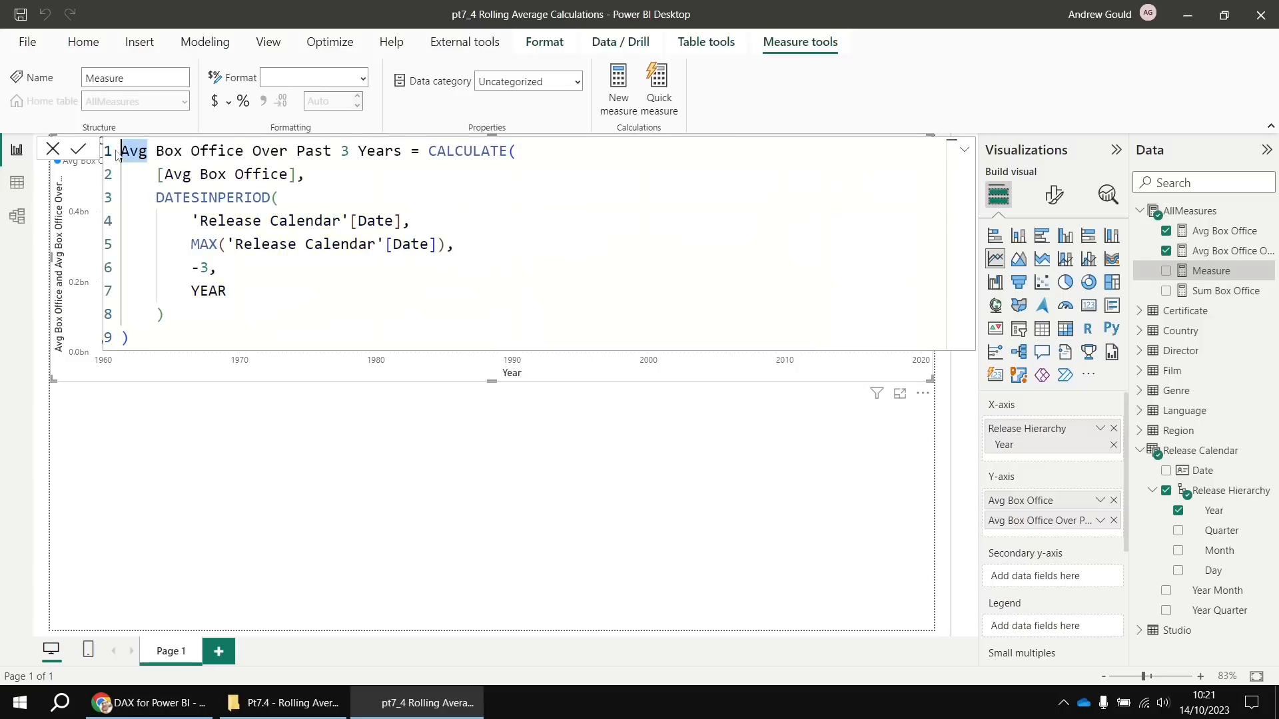
text(Sum)
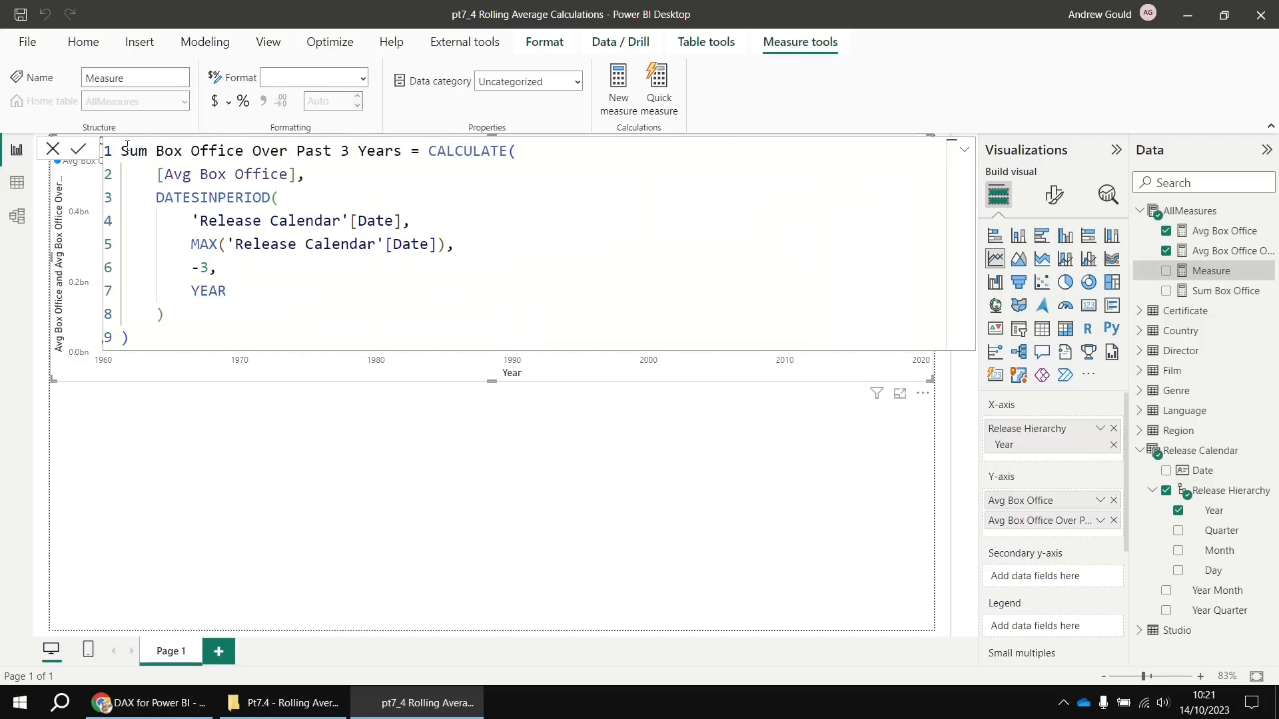
double_click(187, 175)
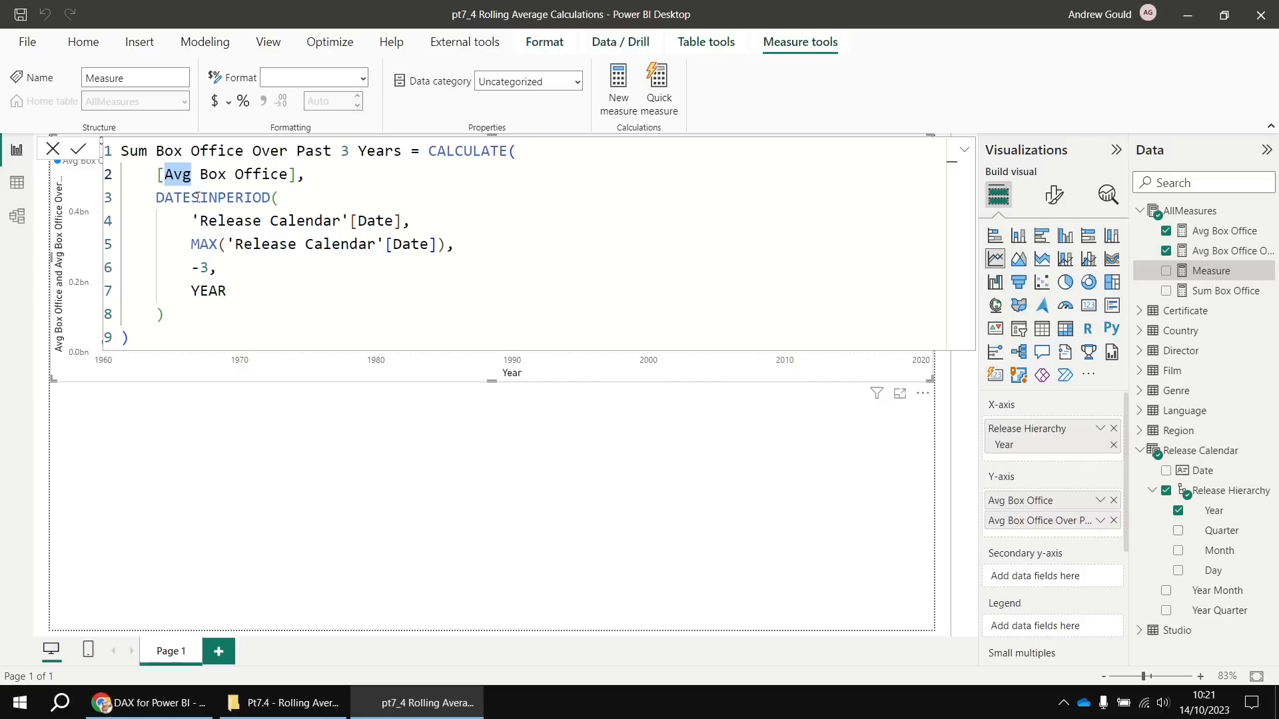
text(Sum)
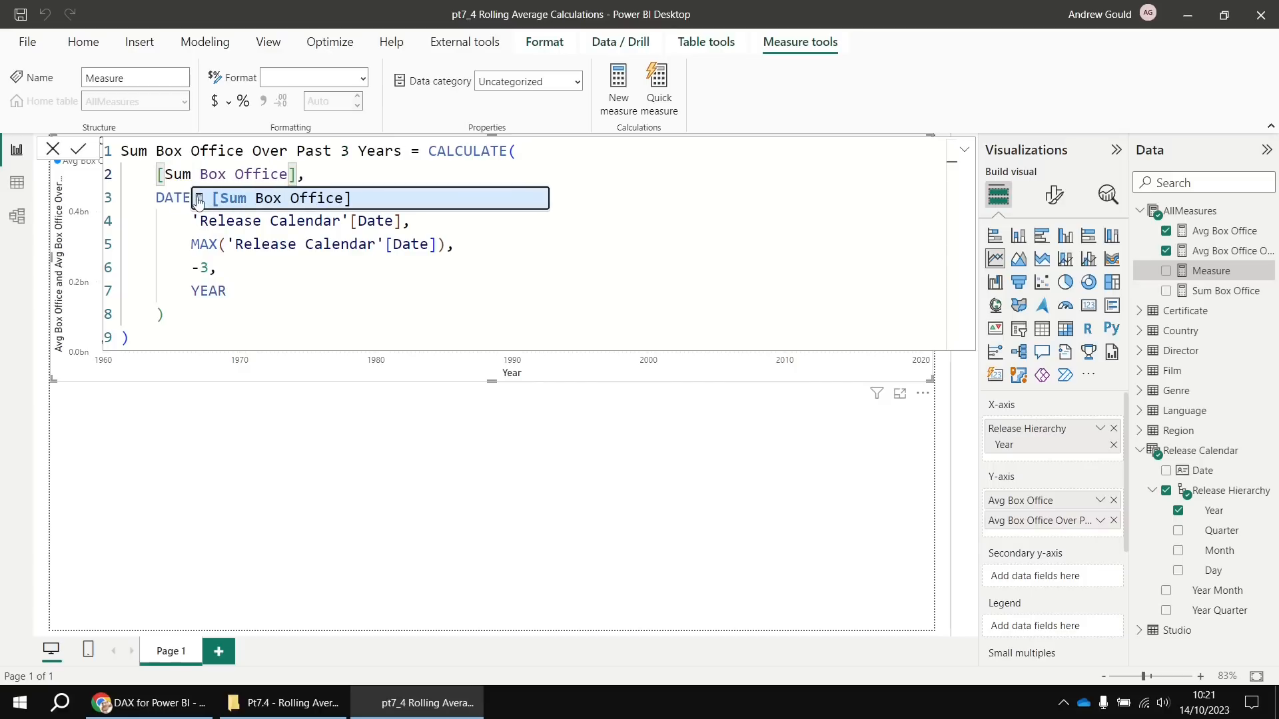
click(78, 149)
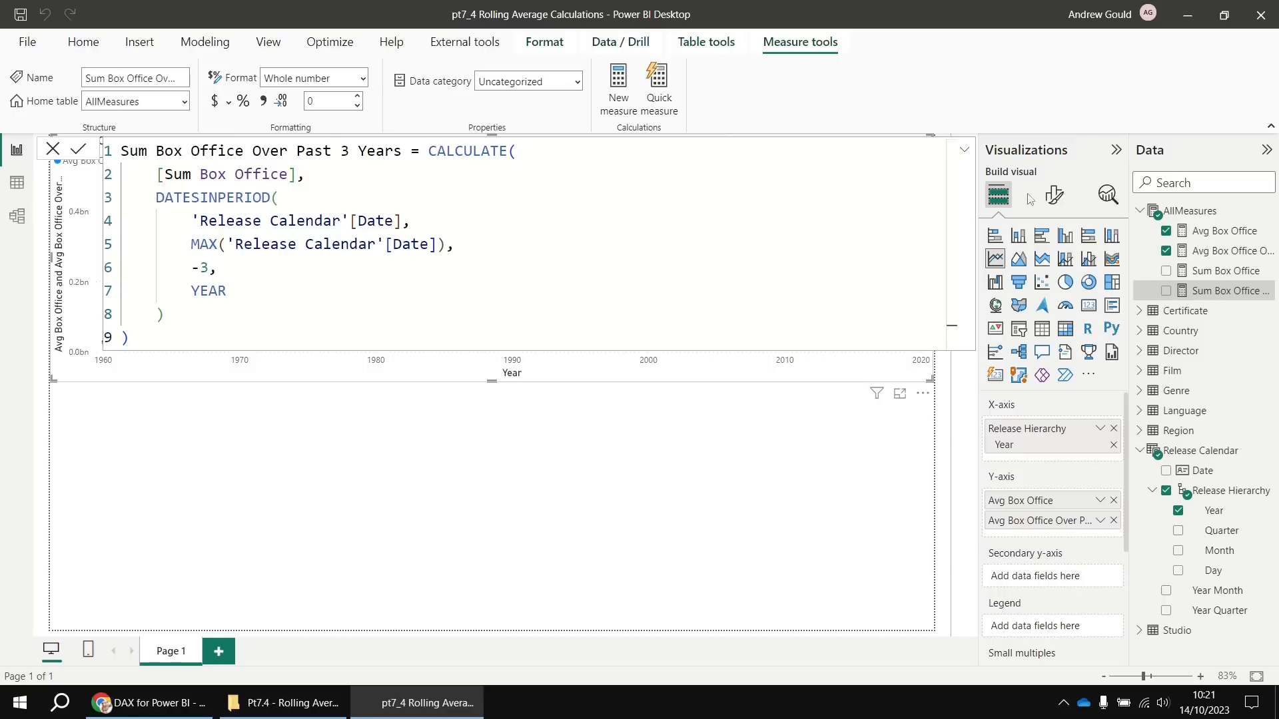
Paste the formula as 'Count Box Office Over Past 3 Years', evaluating COUNT(Film[BoxOfficeDollars]) instead
right_click(1177, 213)
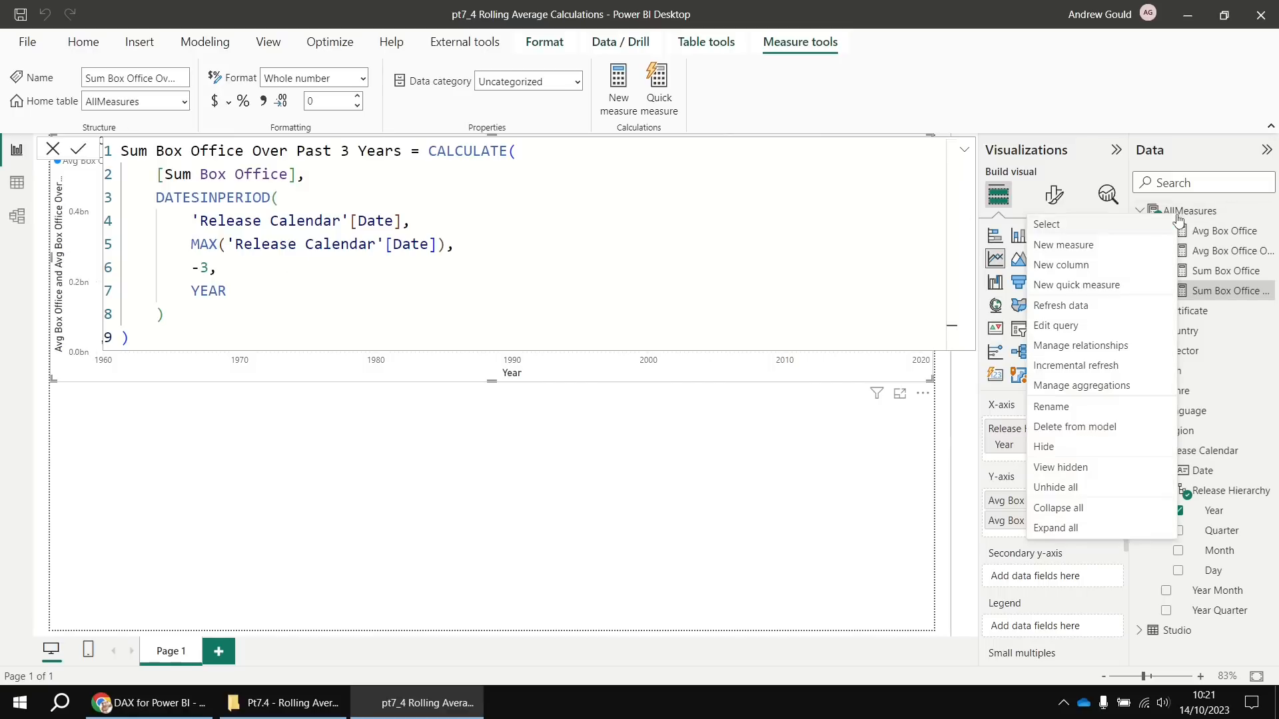
click(1078, 254)
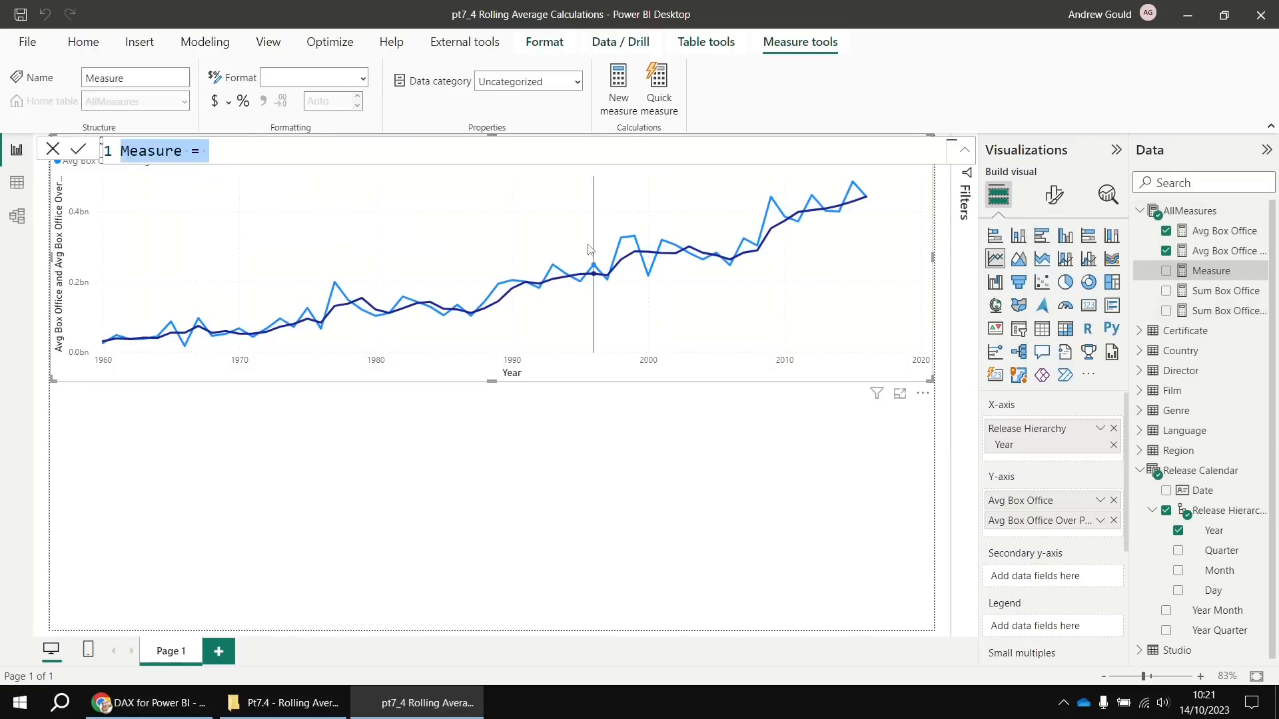
key(ctrl+v)
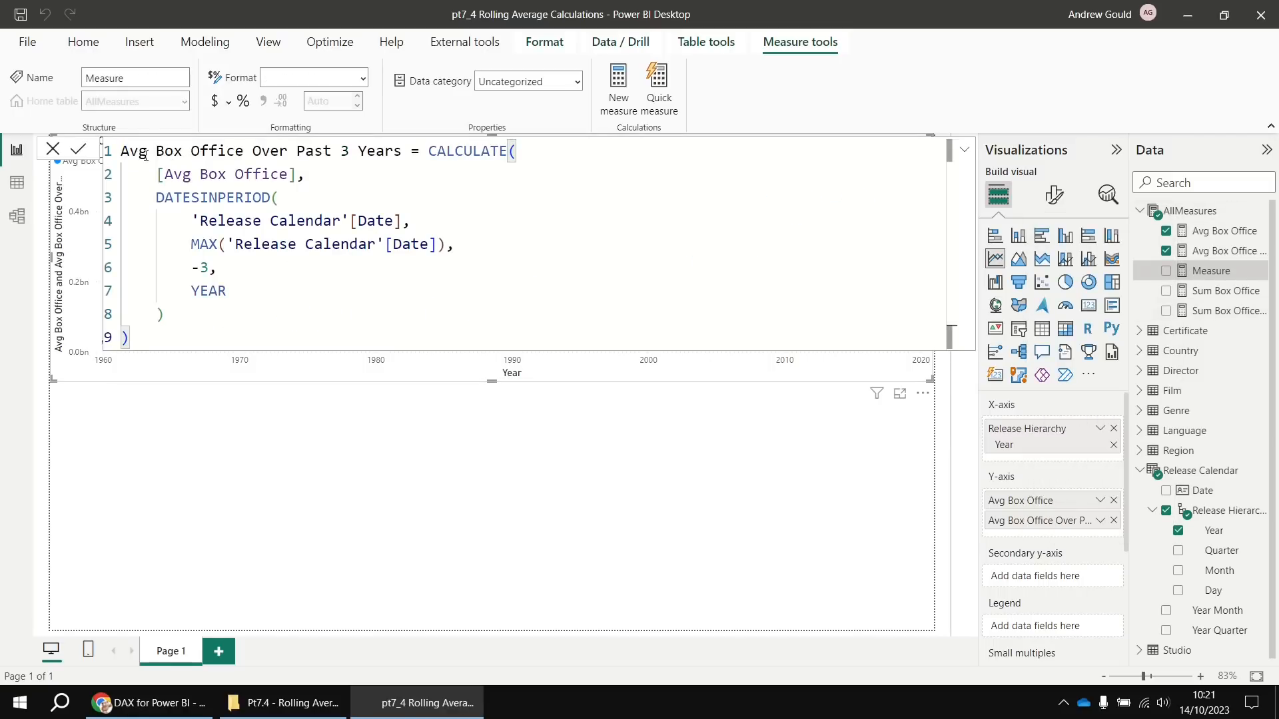
double_click(145, 153)
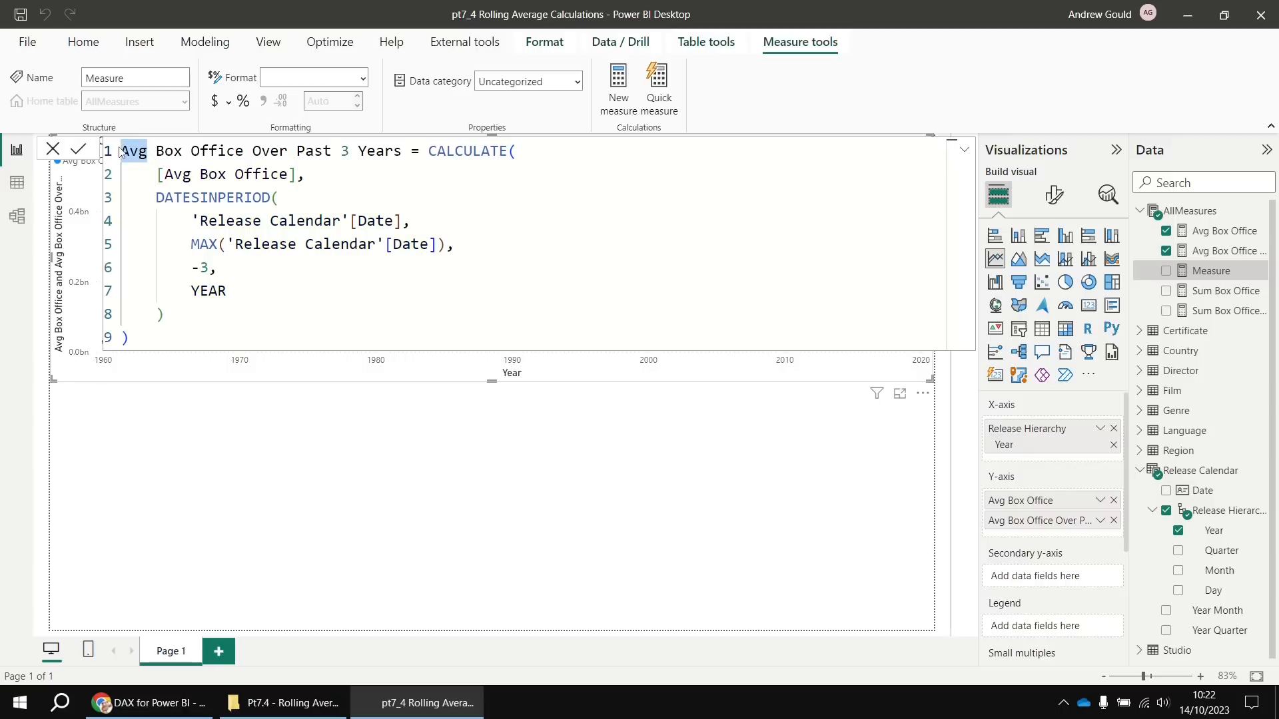
key(BackSpace)
text(Count)
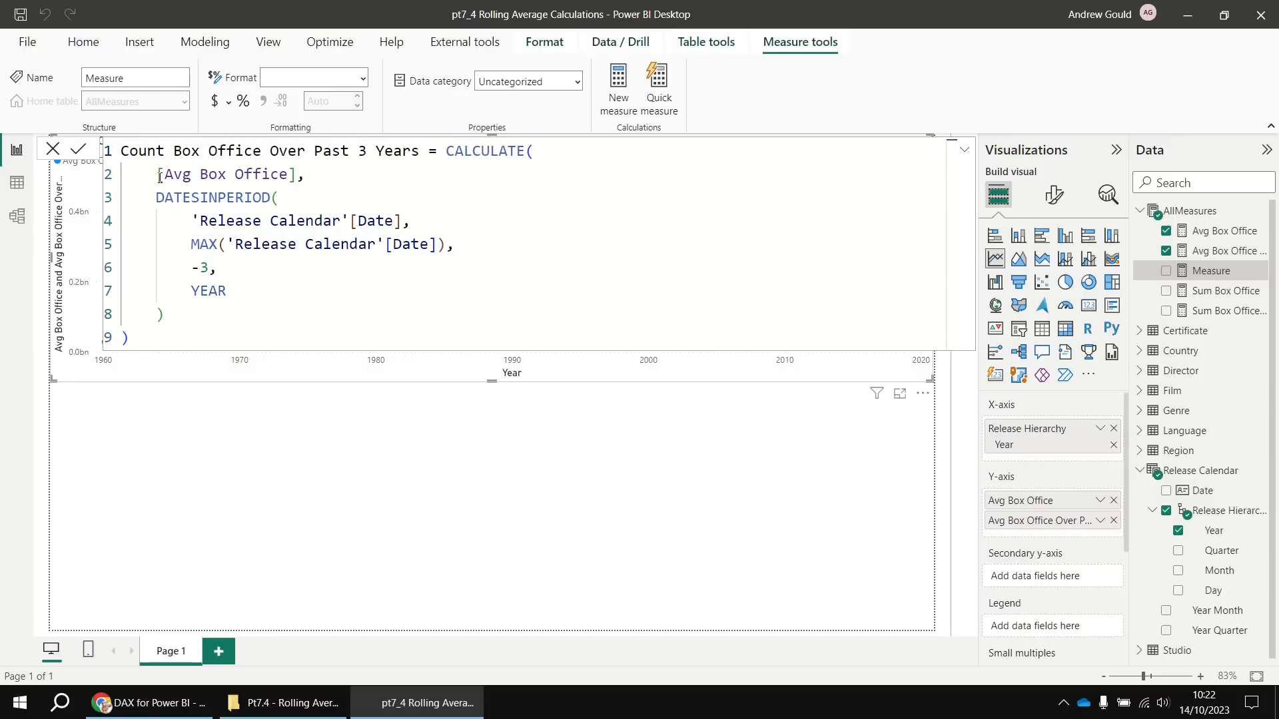
drag(158, 175, 296, 176)
text(count()
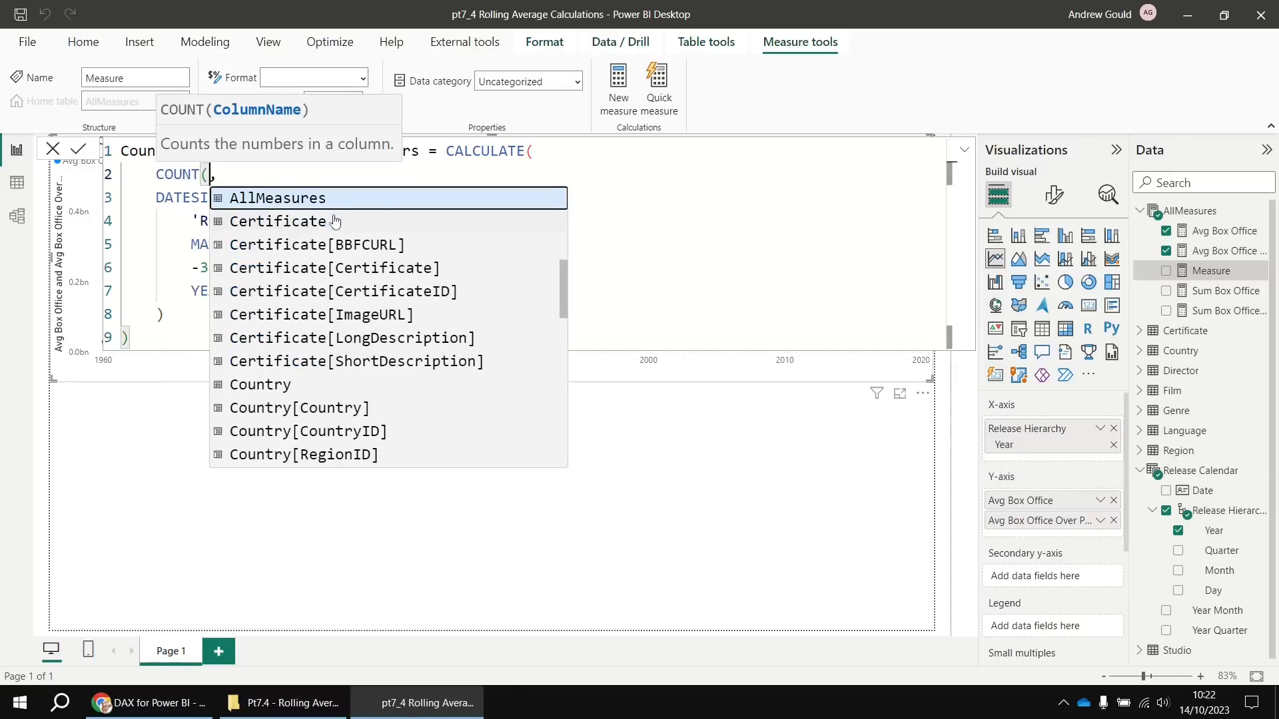
text(box)
key(Tab)
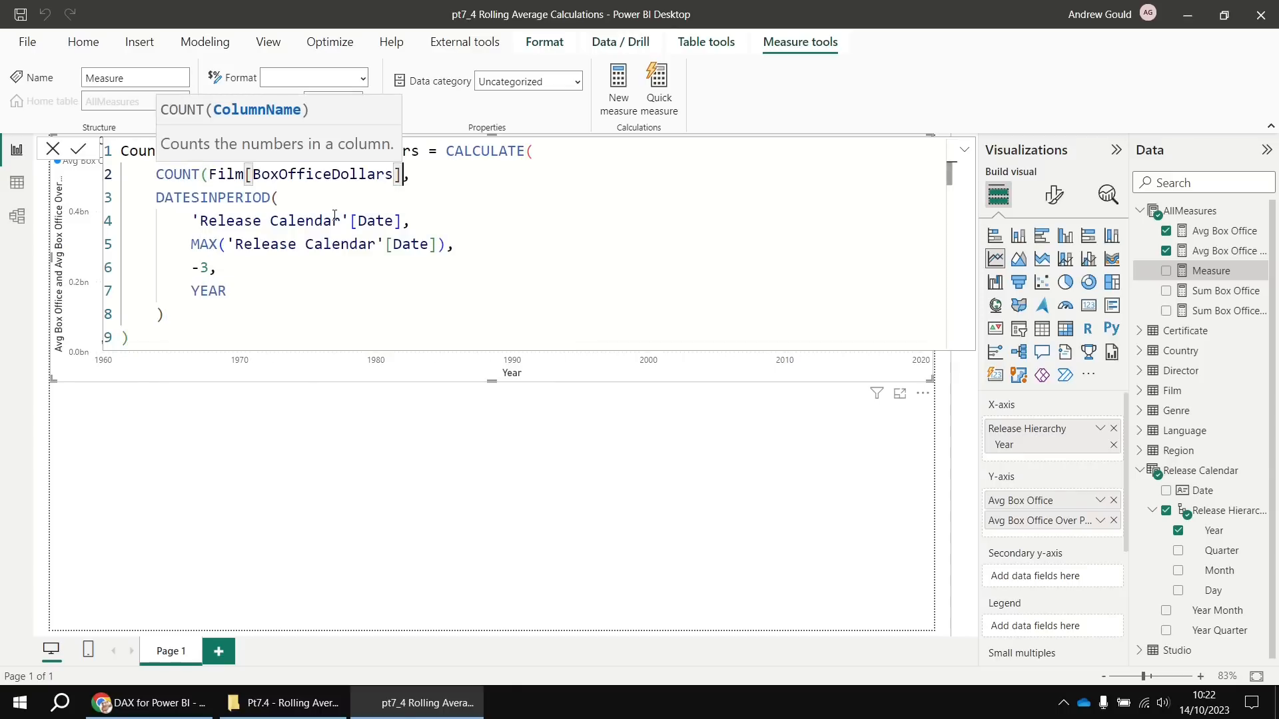
text())
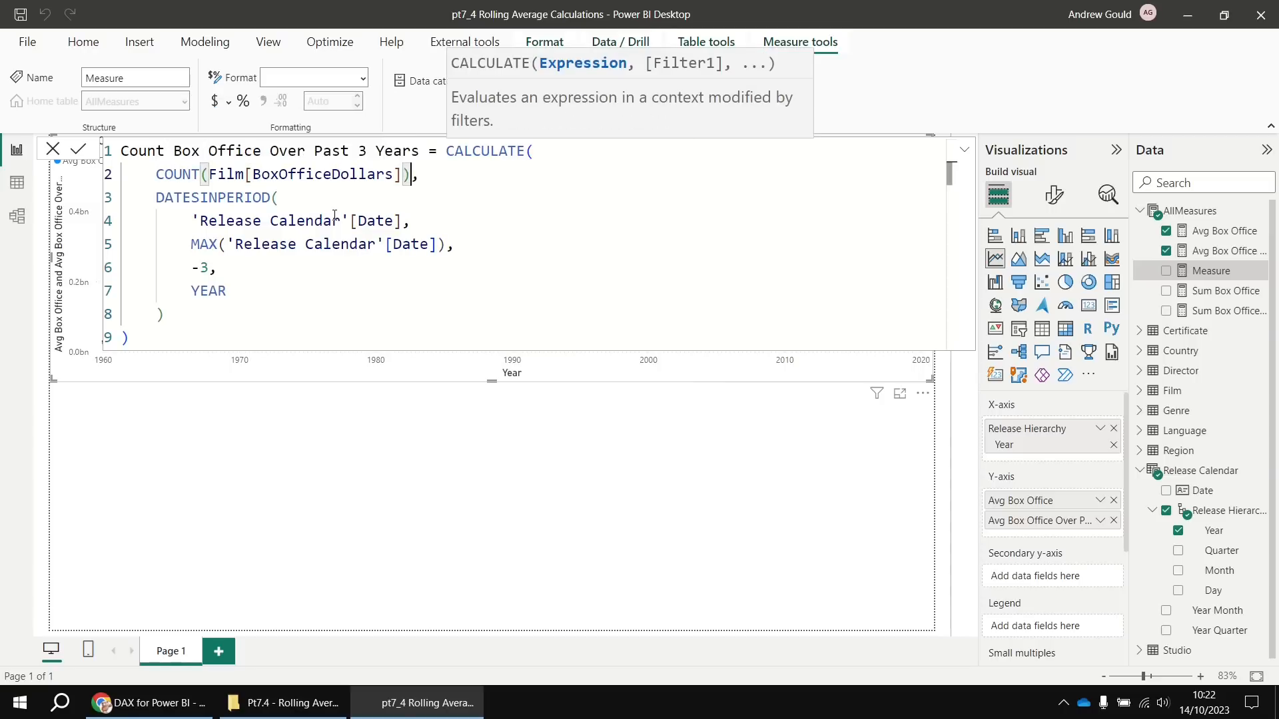
click(78, 148)
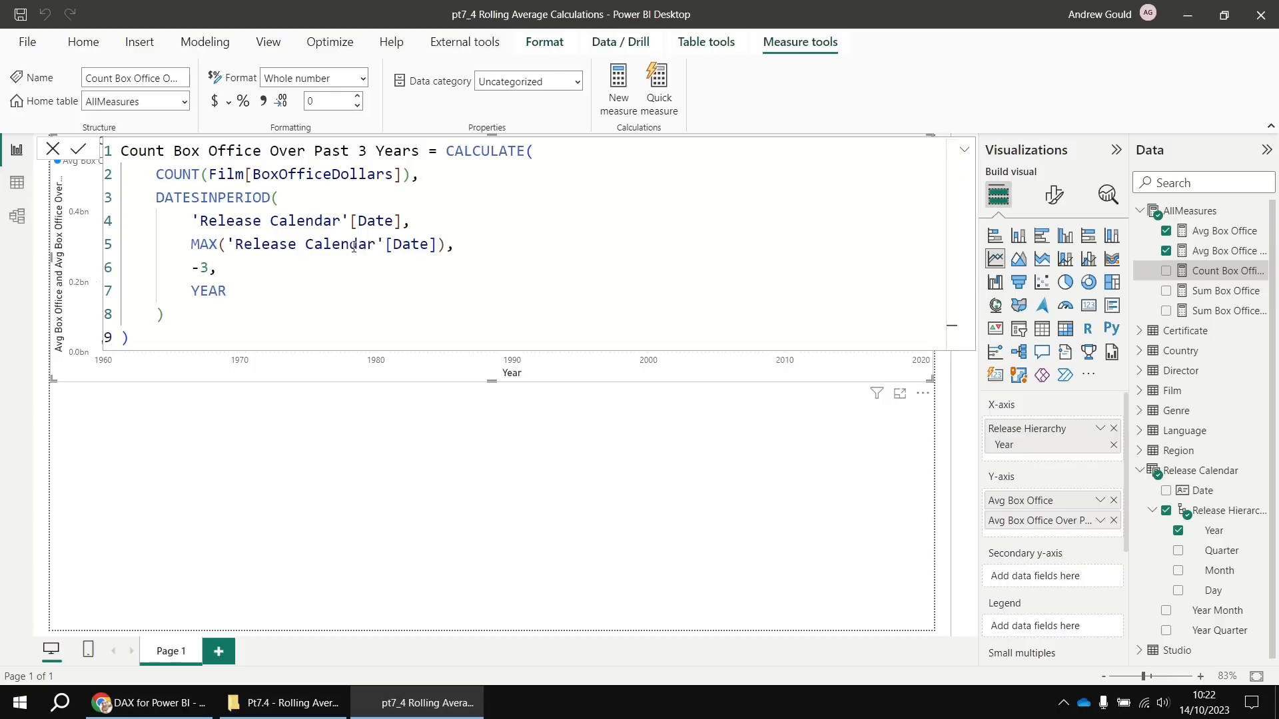
Create measure 'Avg Box Office Over Past 3 Years Check' with its body replaced by DIVIDE(
right_click(1175, 213)
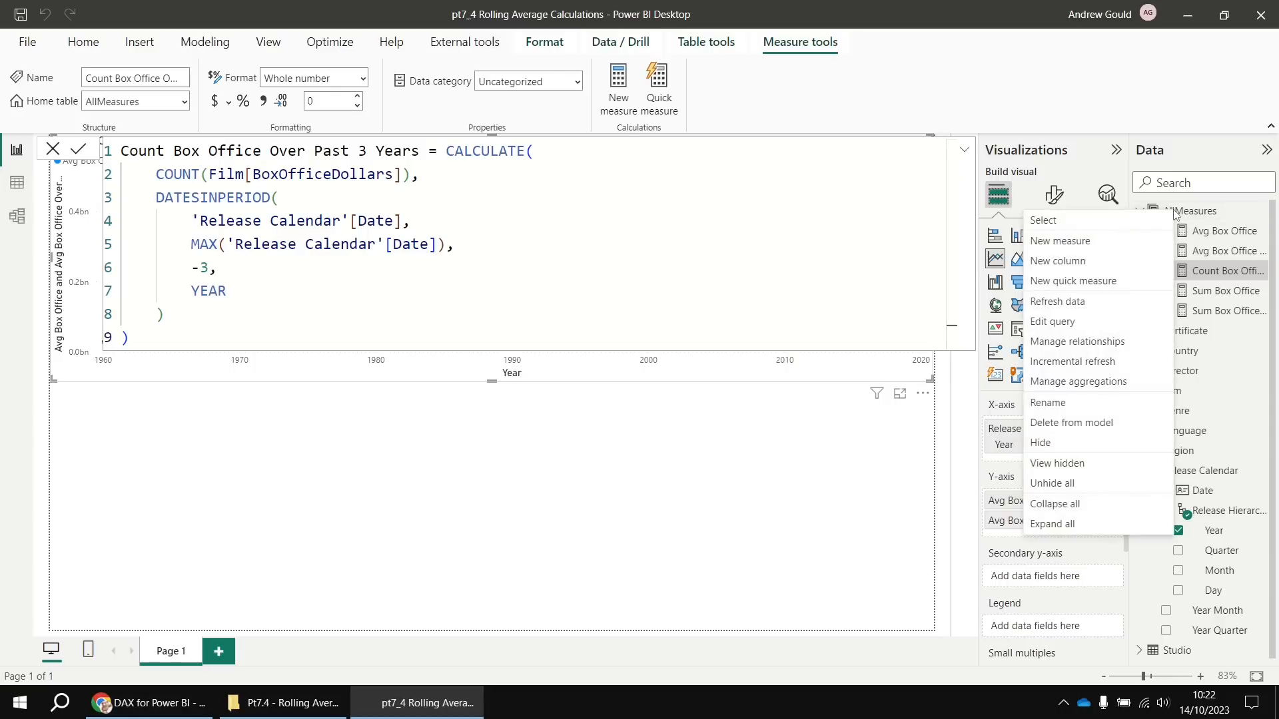
click(1105, 247)
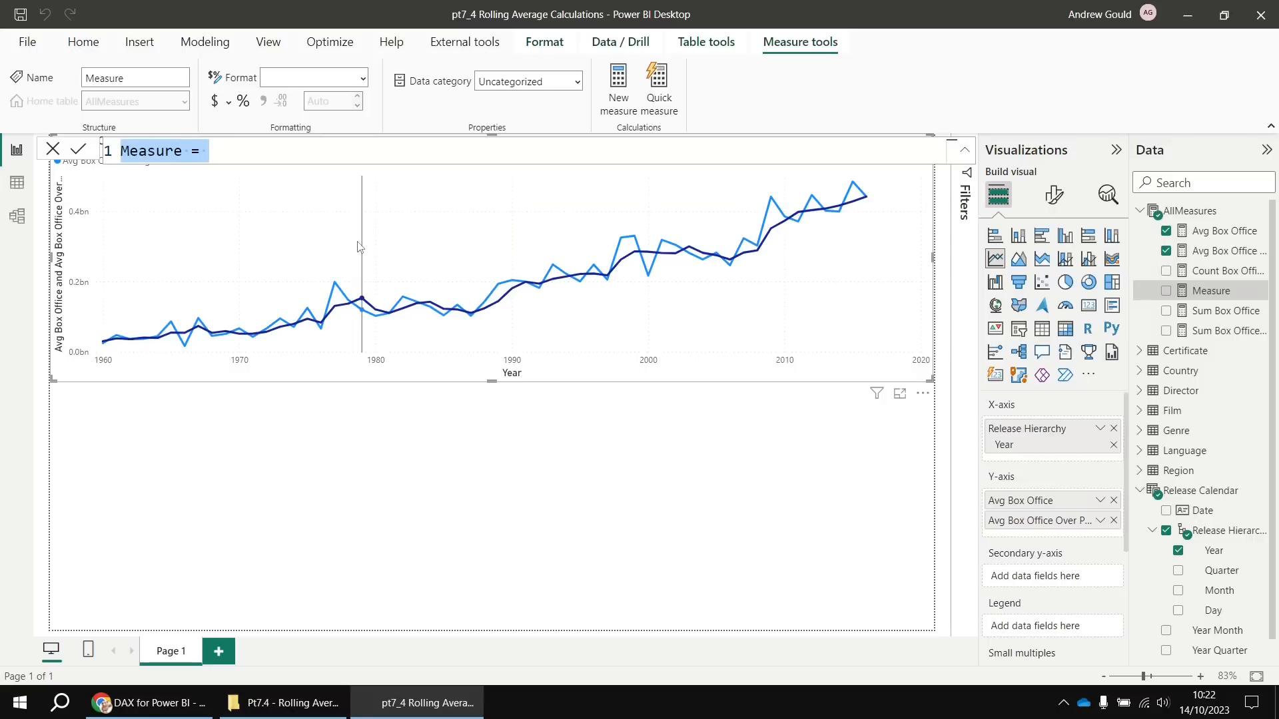
text(Avg Box Office Over Past 3 Years = CALCULATE(     [Avg Box Office],     DATESINPERIOD(         'Release Calendar'[Date],         MAX('Release Calendar'[Date]),         -3,         YEAR     ) ))
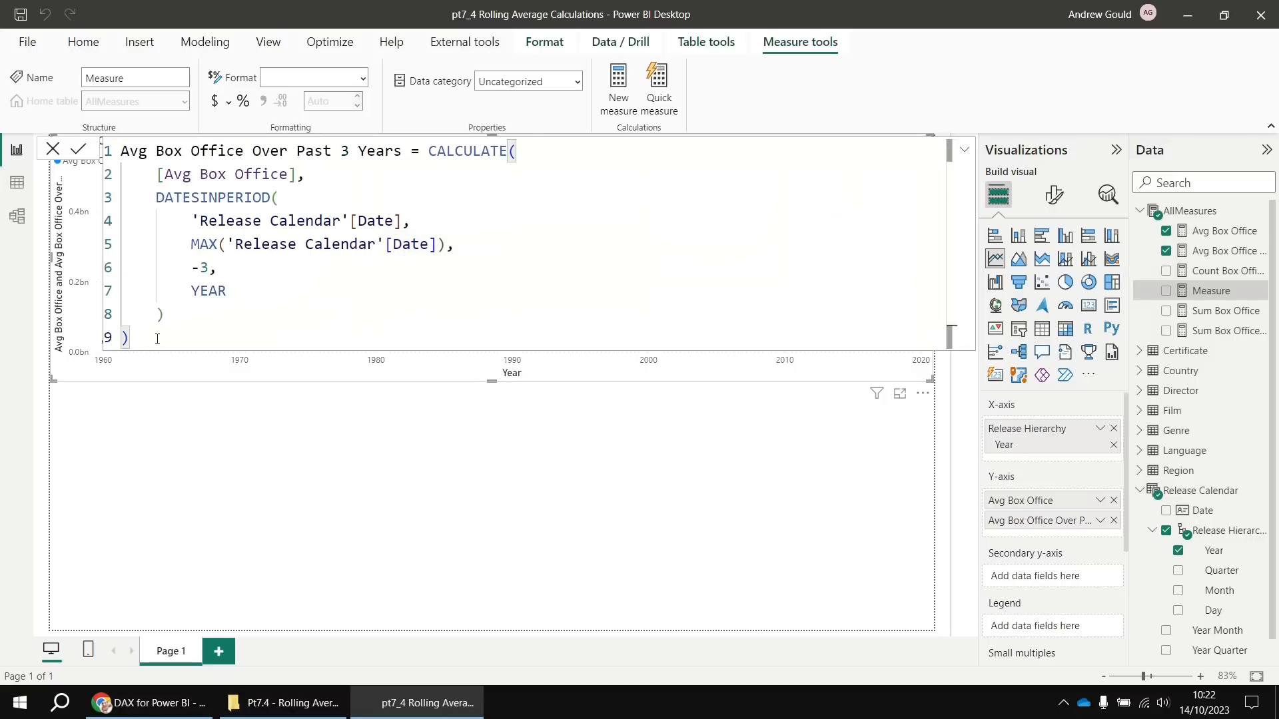
drag(160, 339, 433, 157)
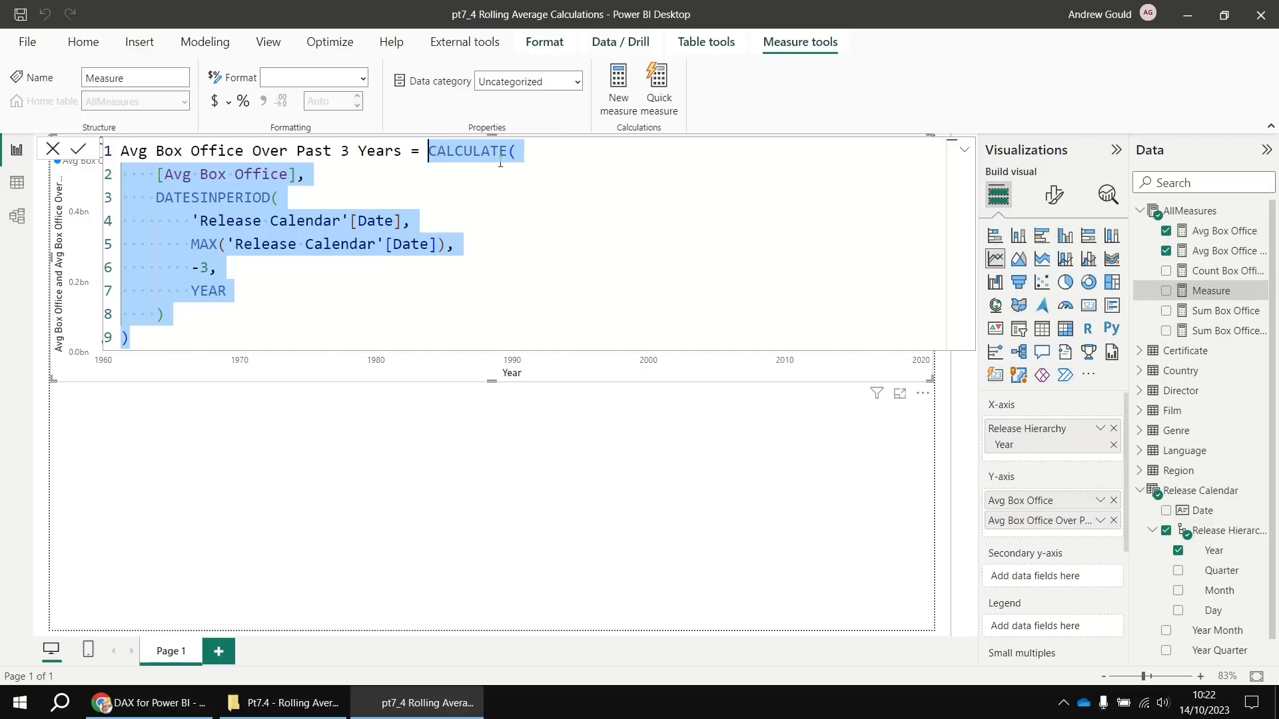
key(Delete)
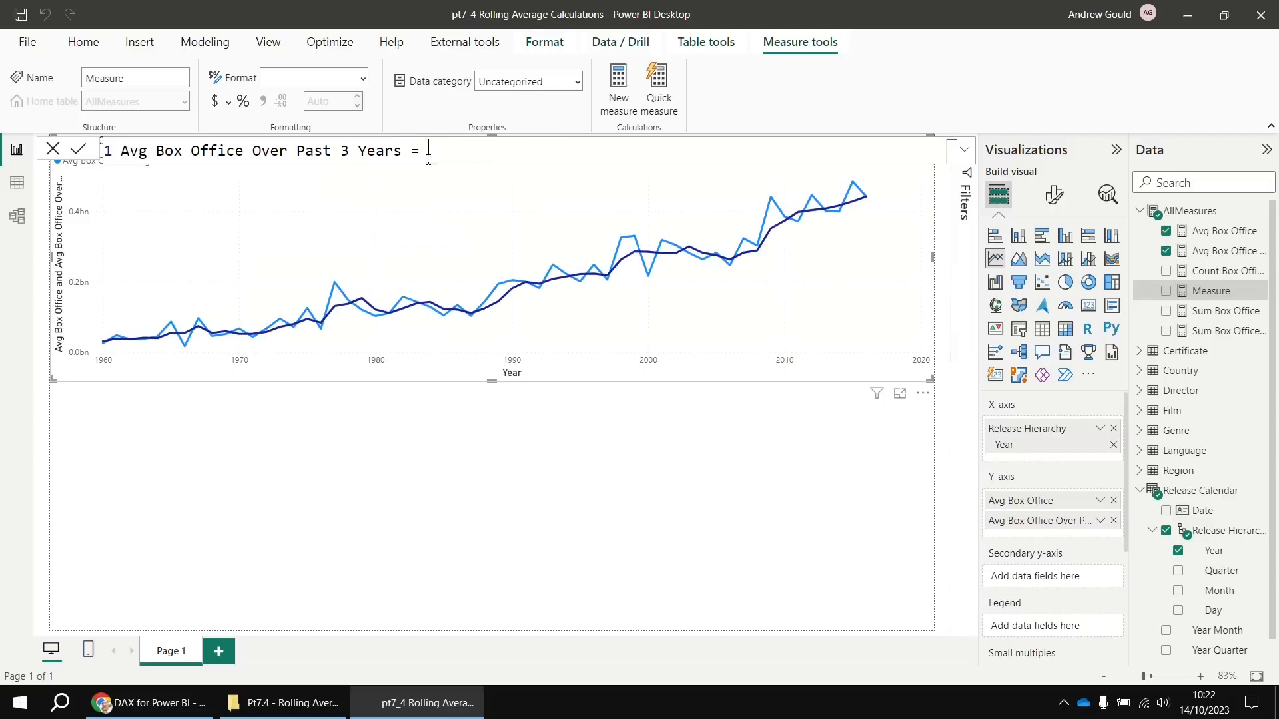
click(403, 151)
text(Check = DIVIDE()
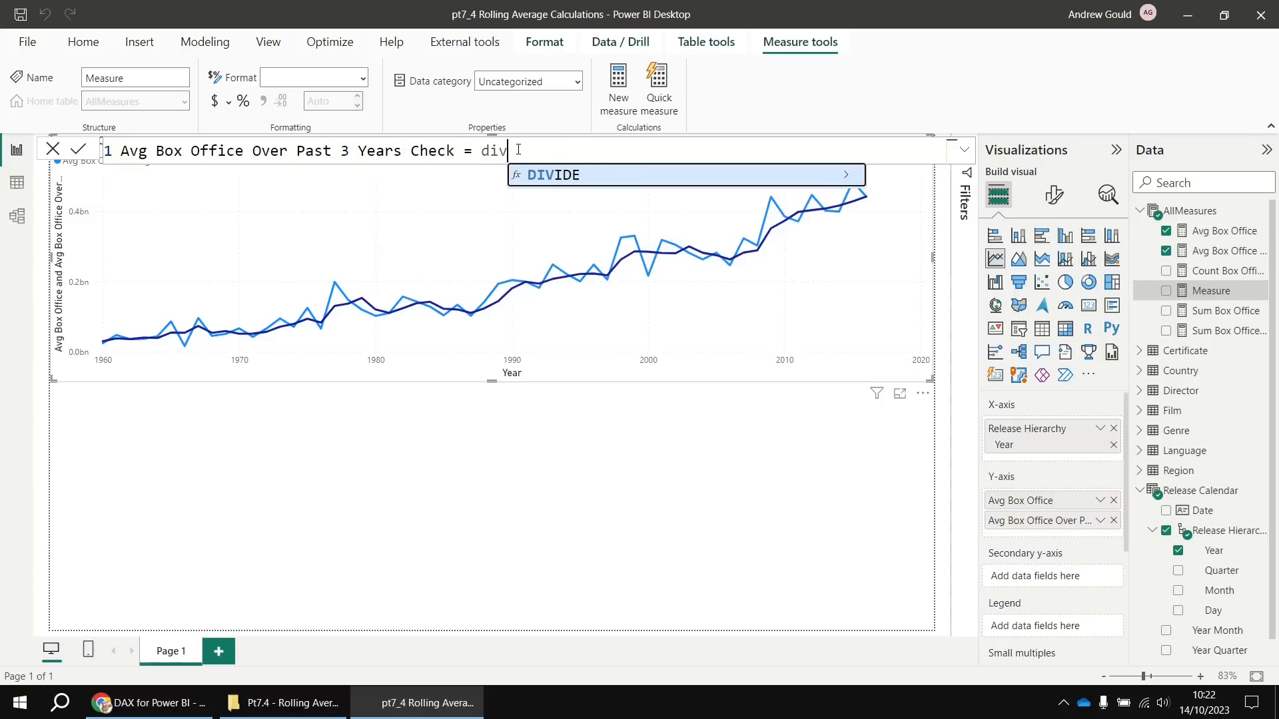
Divide [Sum Box Office Over Past 3 Years] by [Count Box Office Over Past 3 Years] and commit
key(shift+Return)
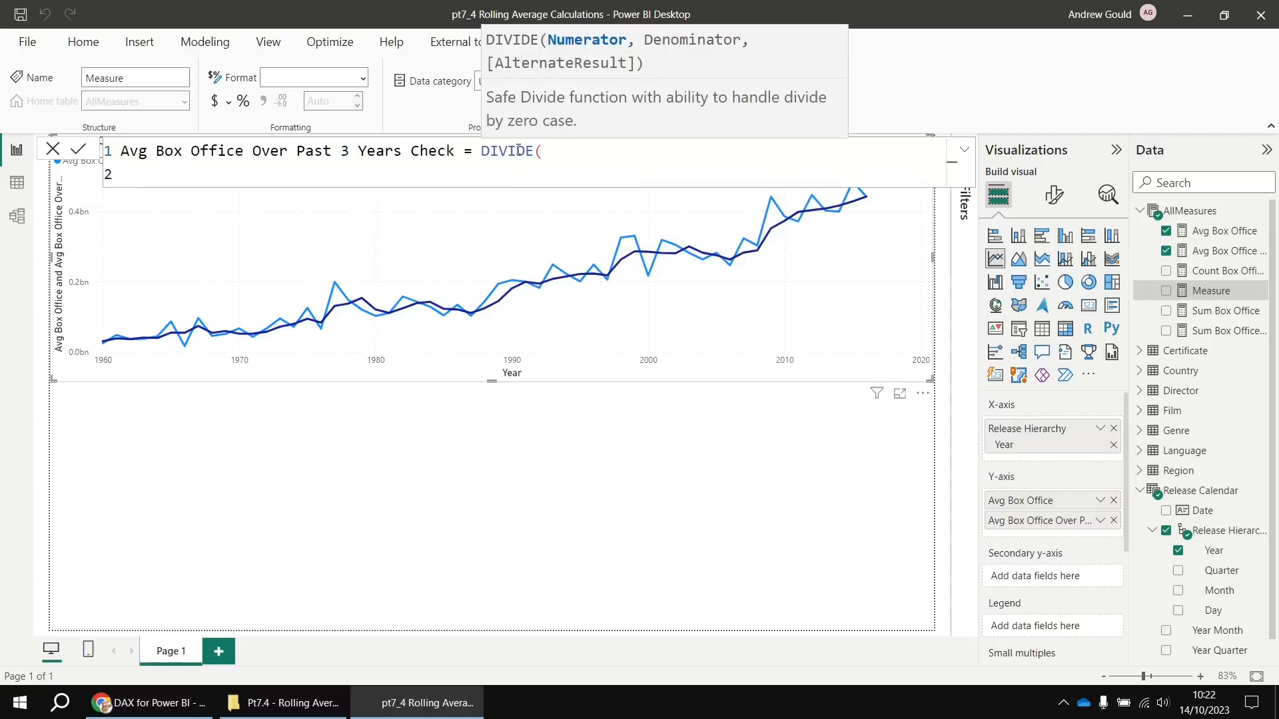
text([s)
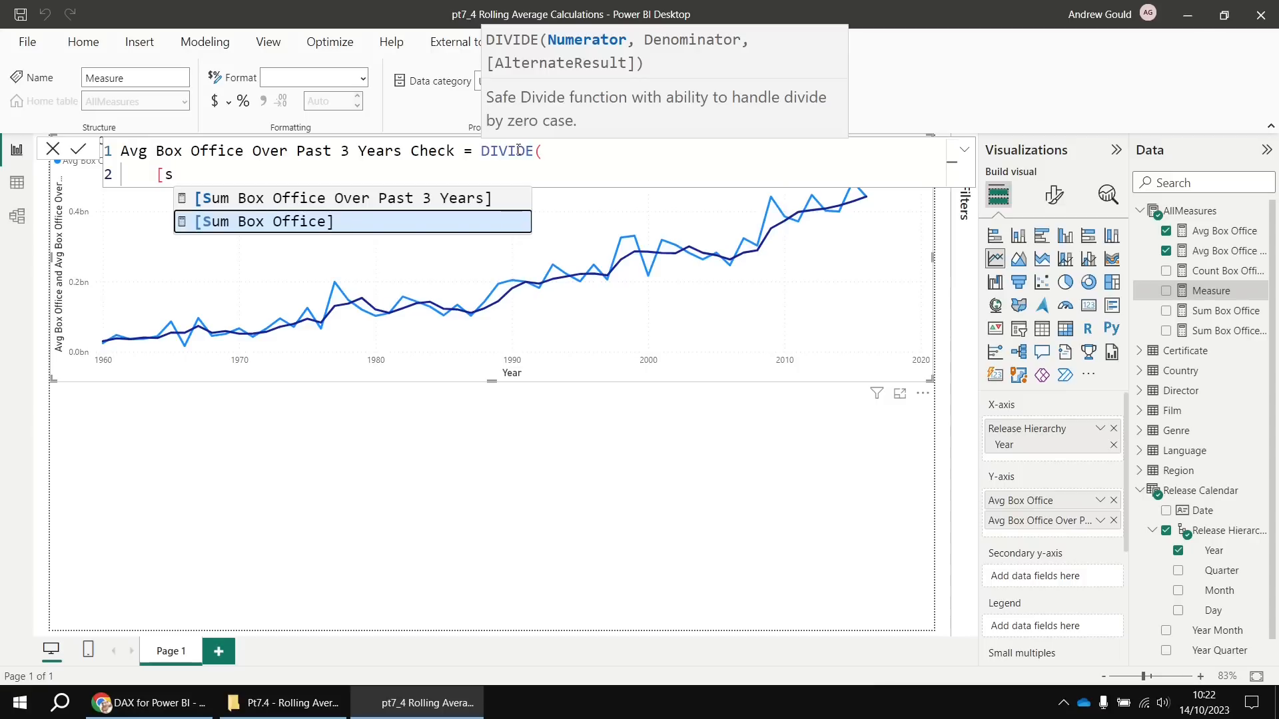
key(Up)
key(Tab)
text(,)
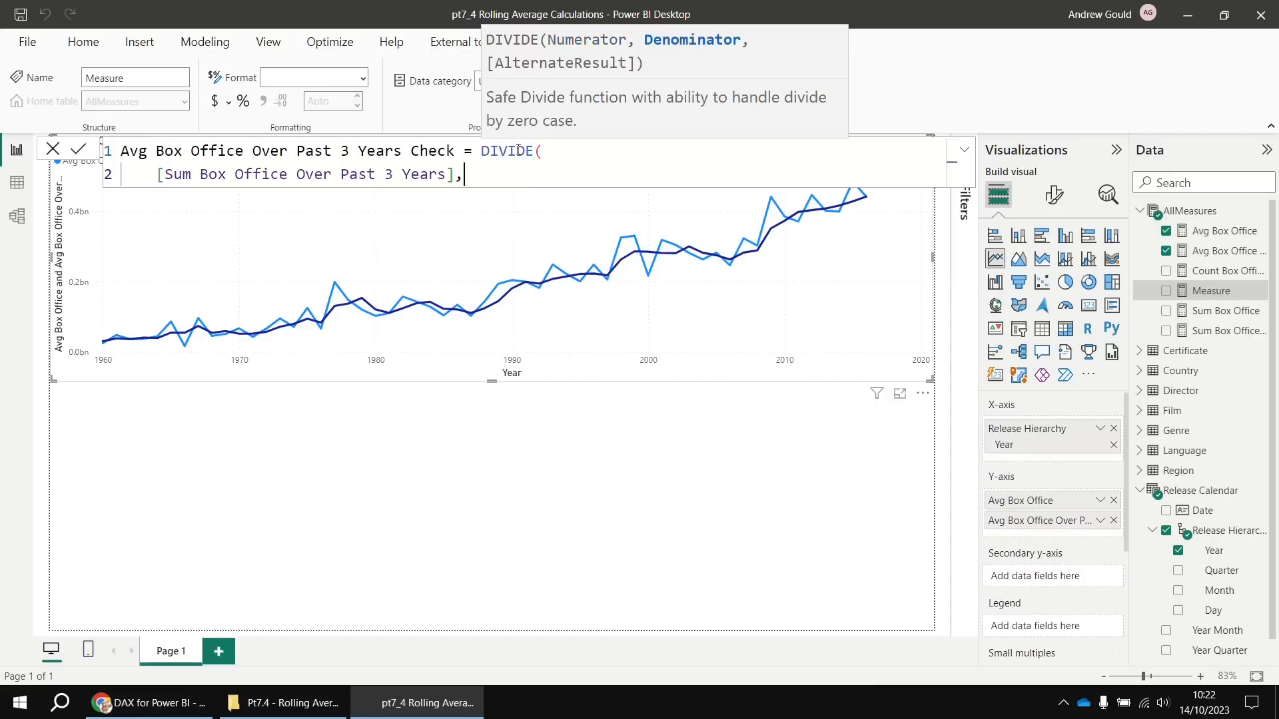
key(shift+Return)
text([co)
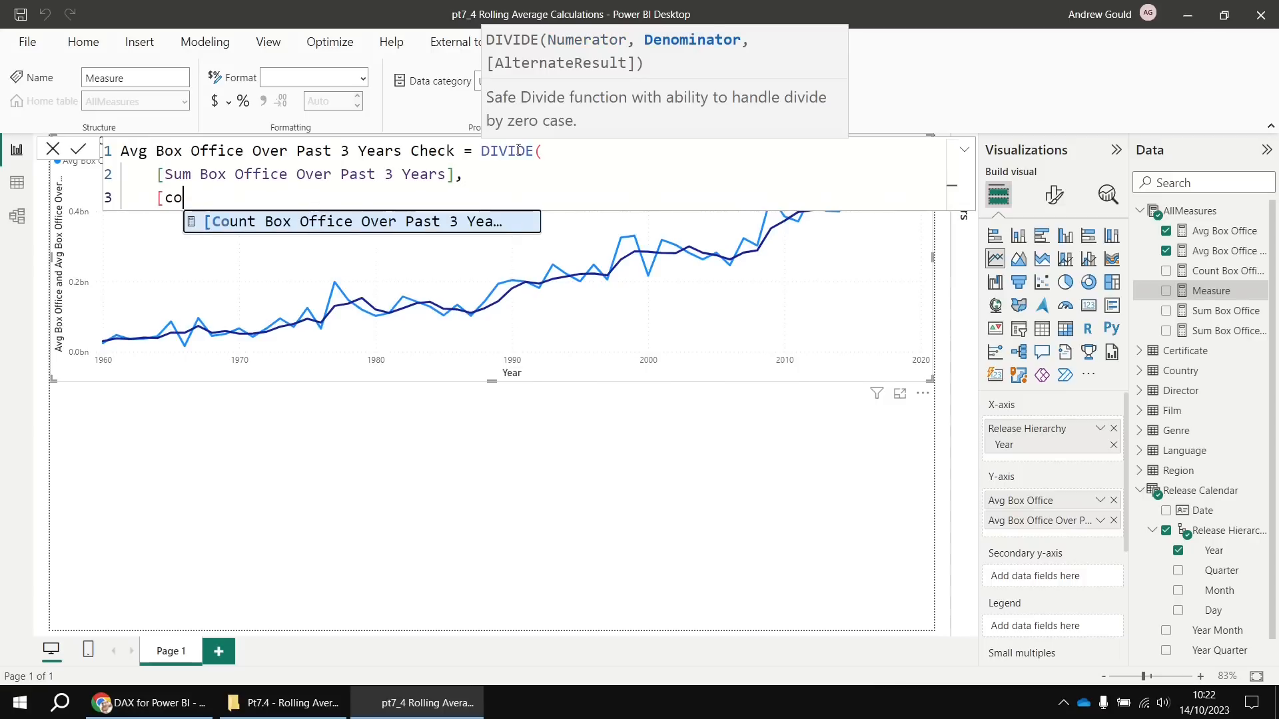
key(Tab)
key(shift+Return)
text())
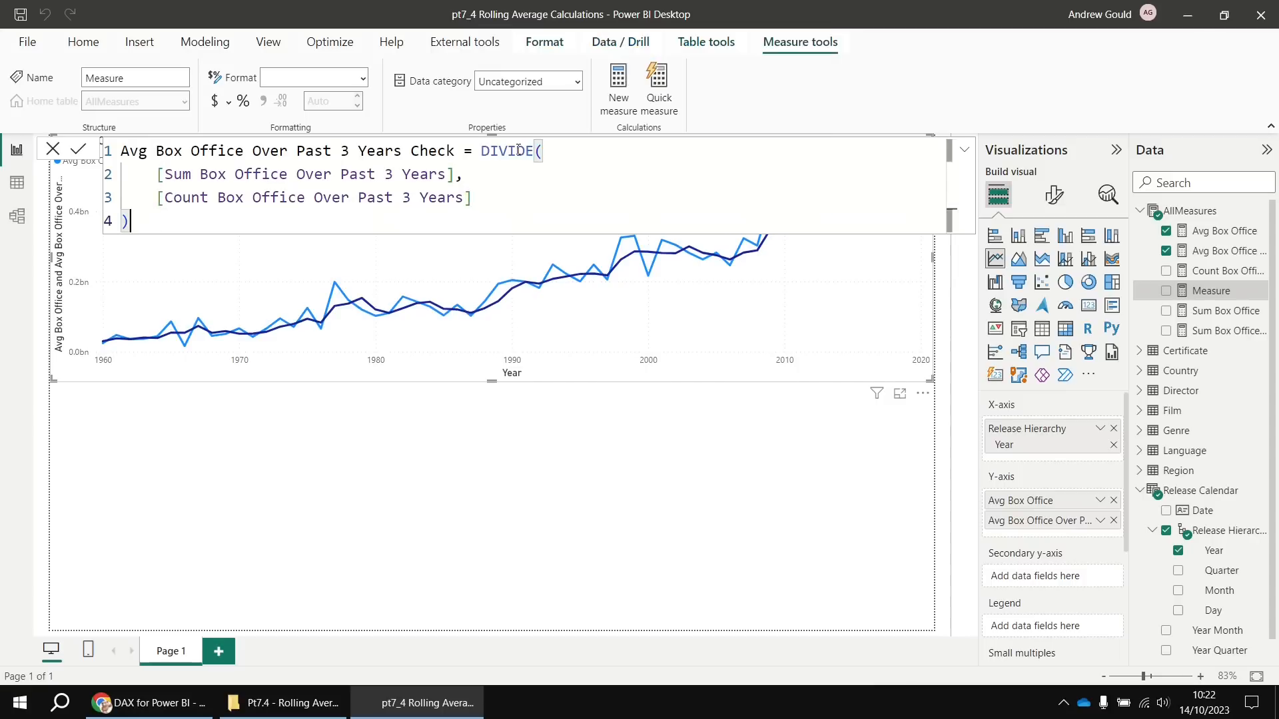
key(Return)
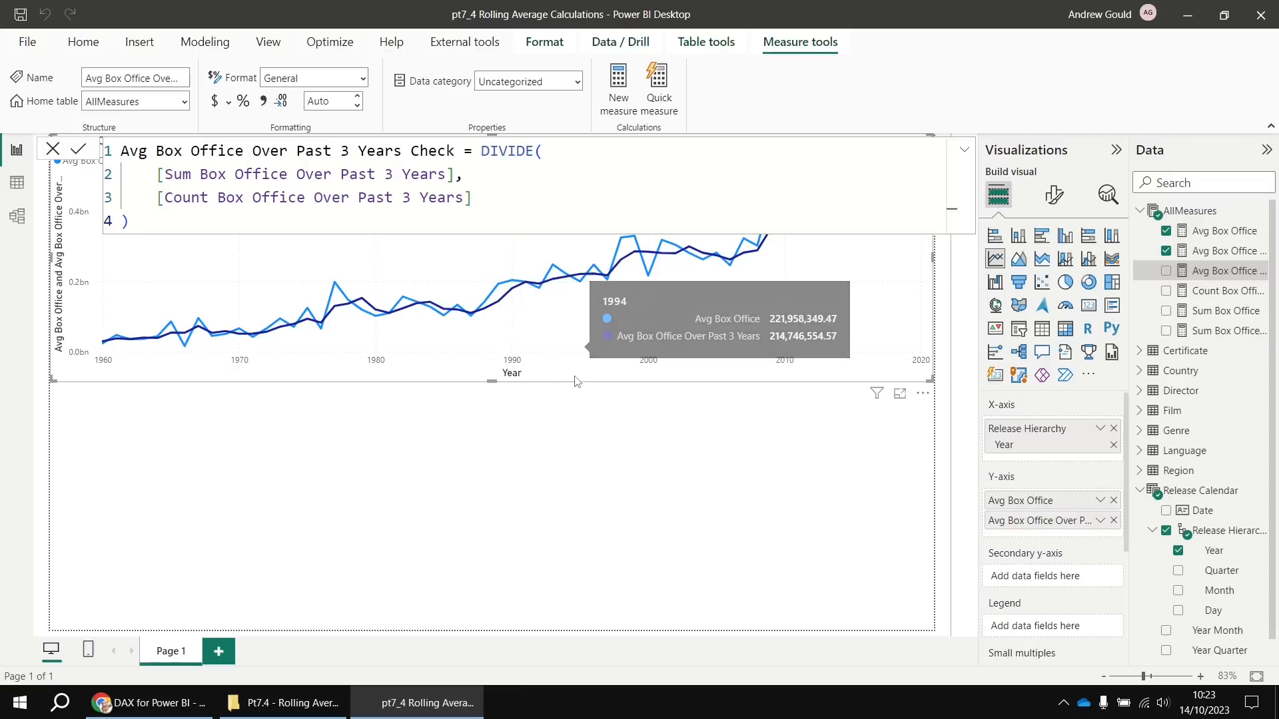
Move a chart copy below, make it a table, and add the 3-year Sum, Count and Check measures
click(595, 411)
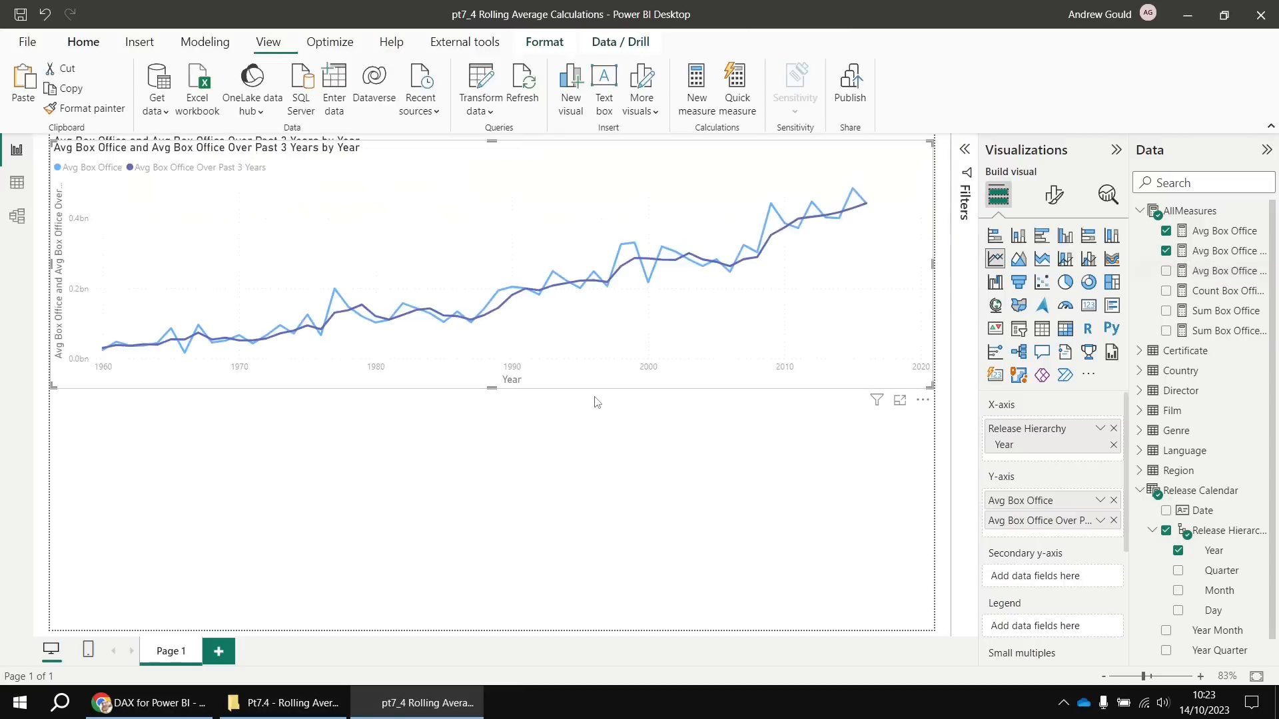
drag(595, 385, 538, 636)
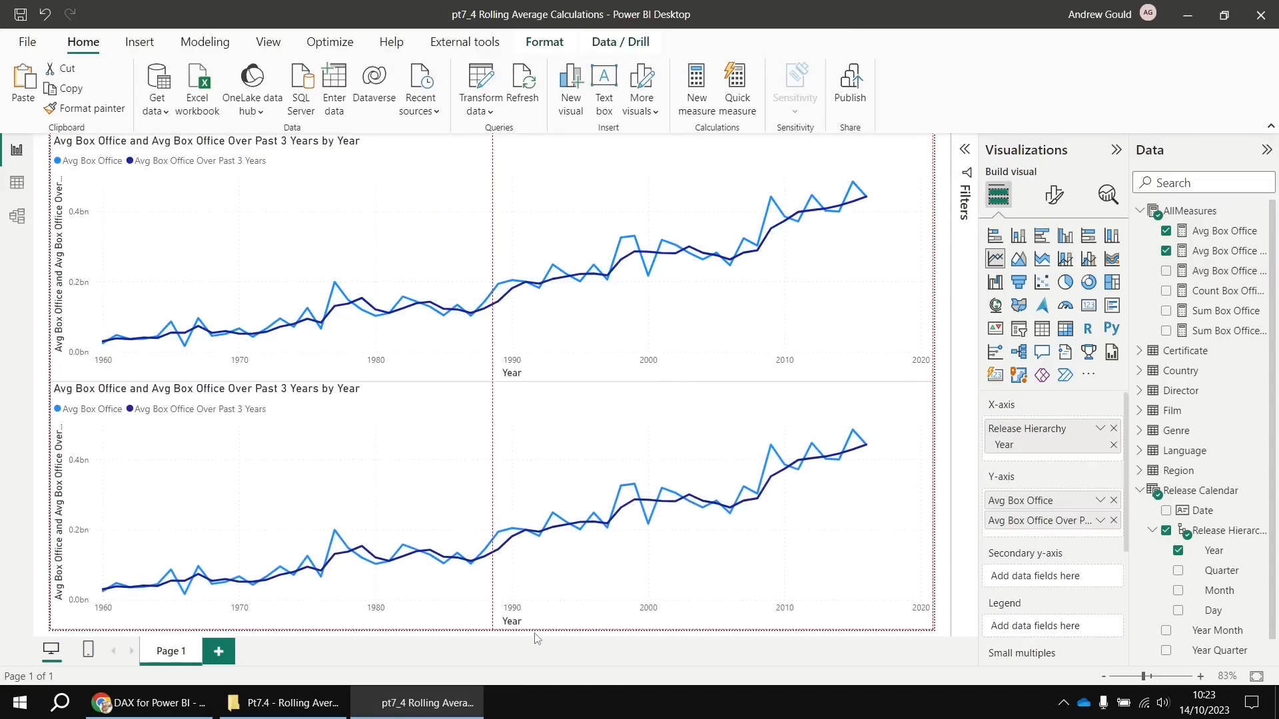
click(1044, 330)
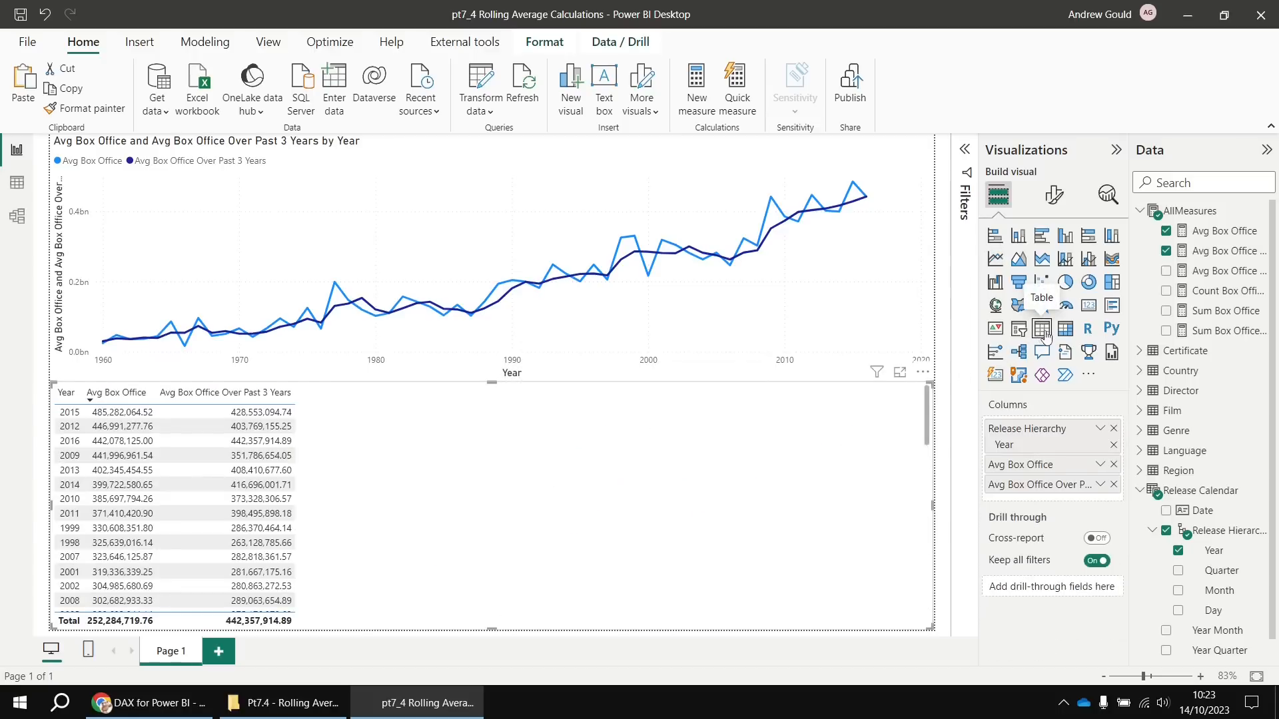
click(1165, 331)
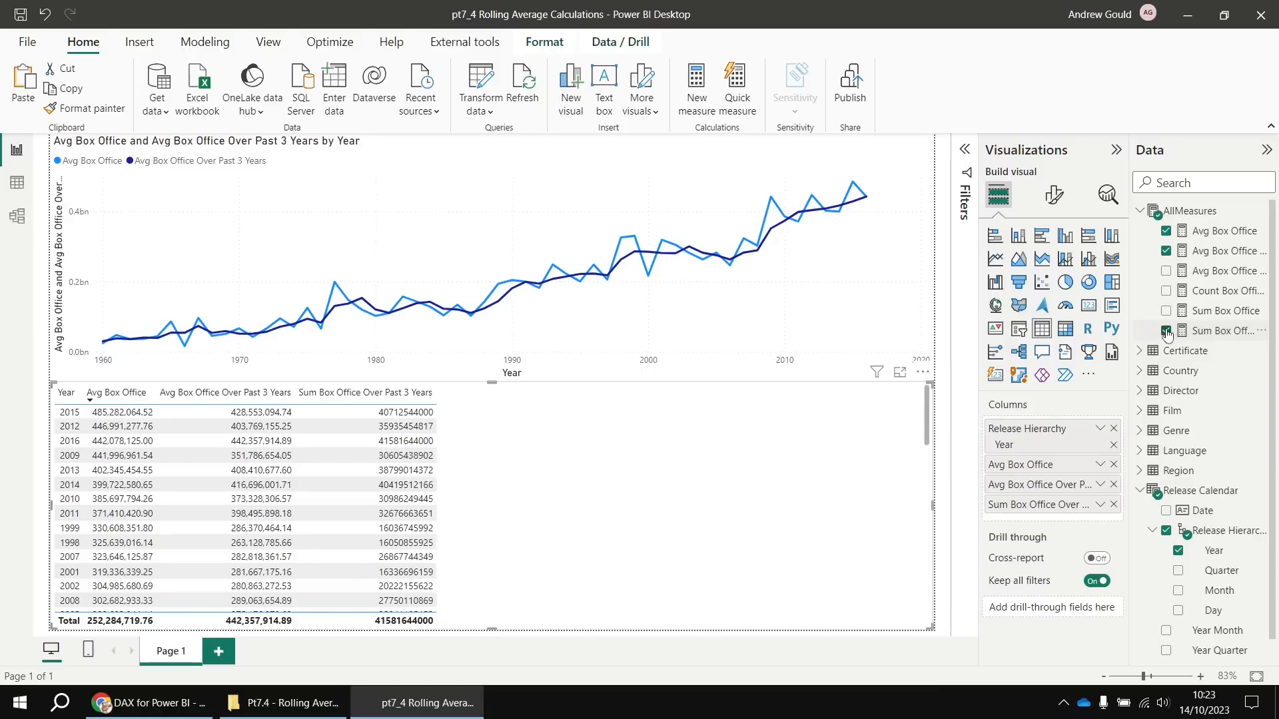
click(1166, 292)
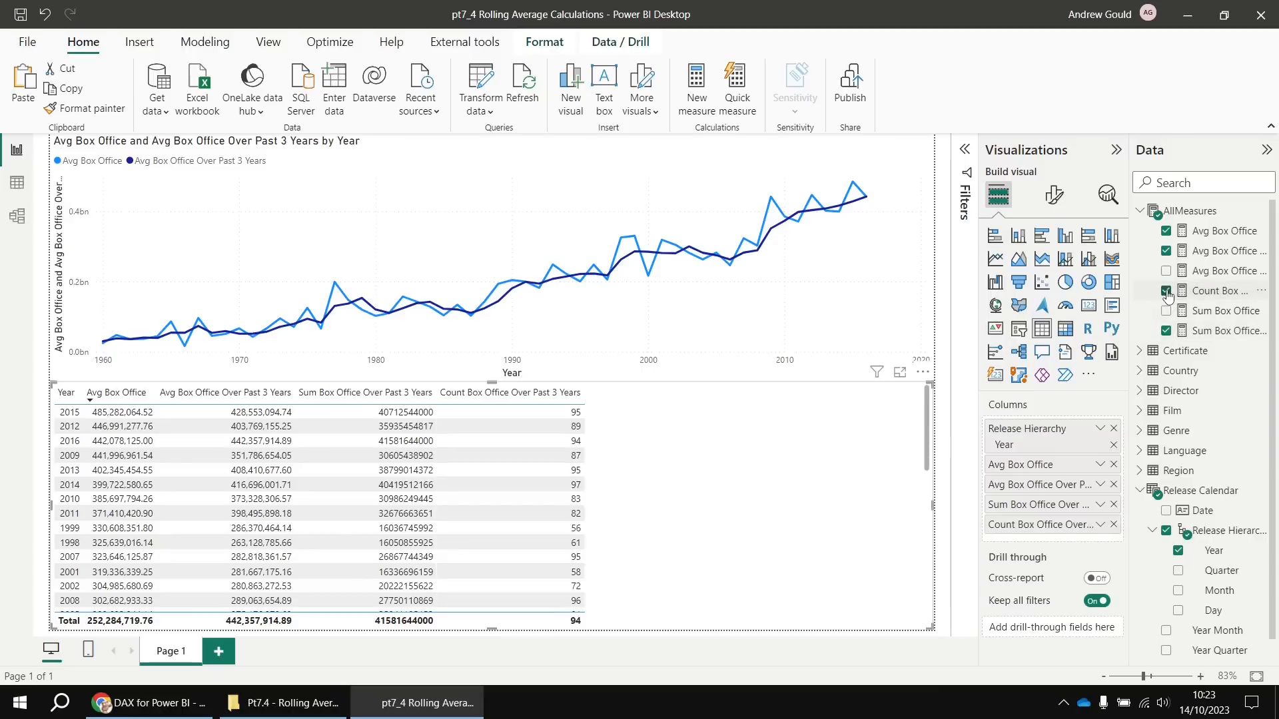
click(1166, 272)
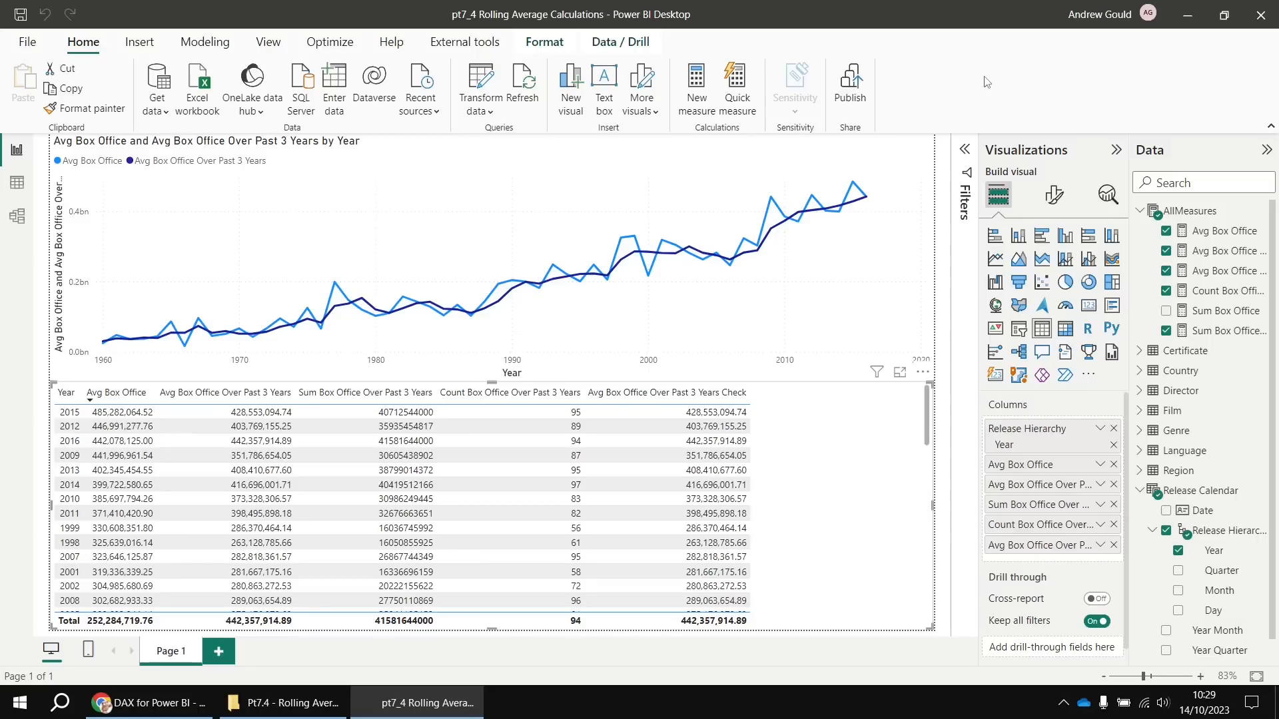
Copy the Avg Box Office Over Past 3 Years formula into a new AllMeasures measure
click(1216, 254)
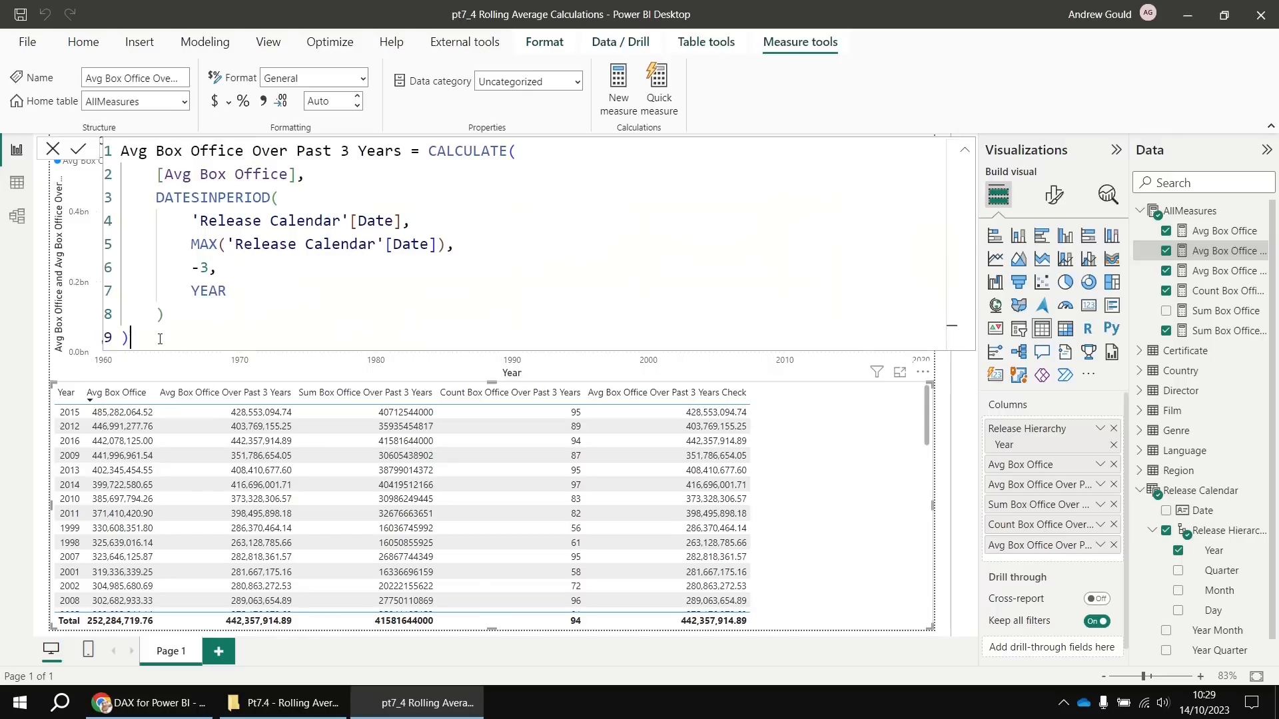
drag(162, 340, 115, 148)
key(ctrl+c)
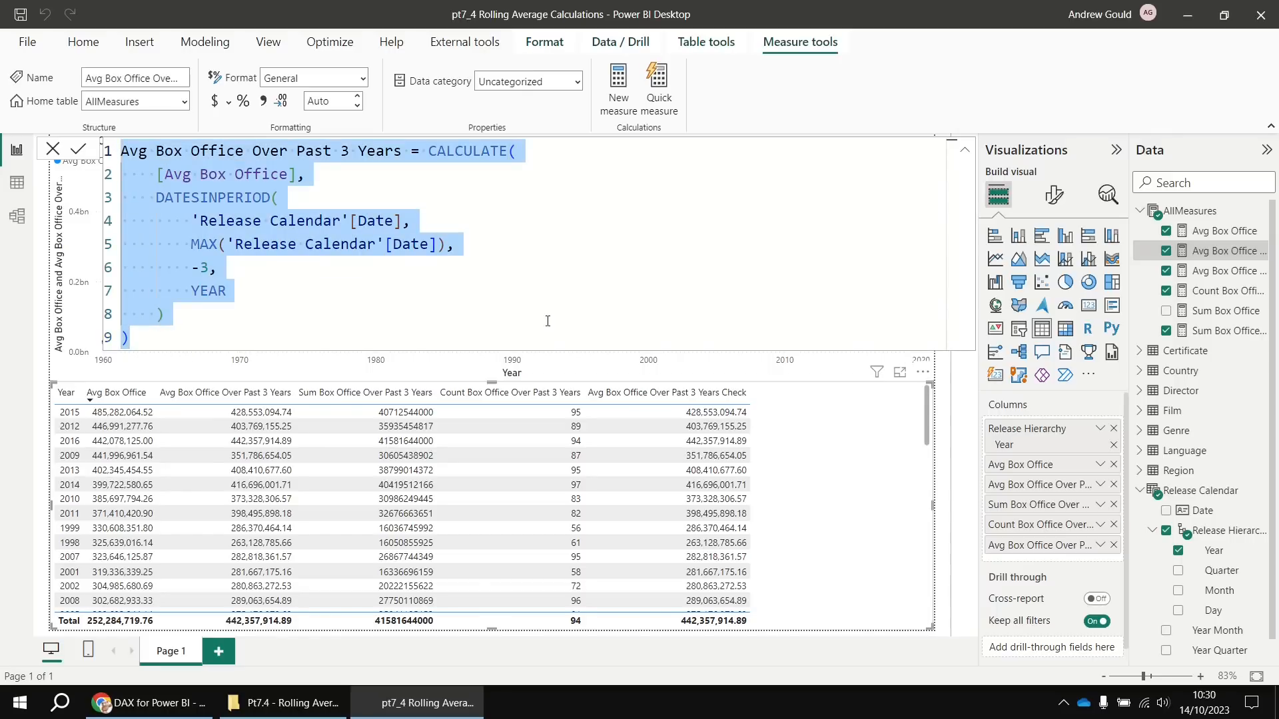
right_click(1187, 213)
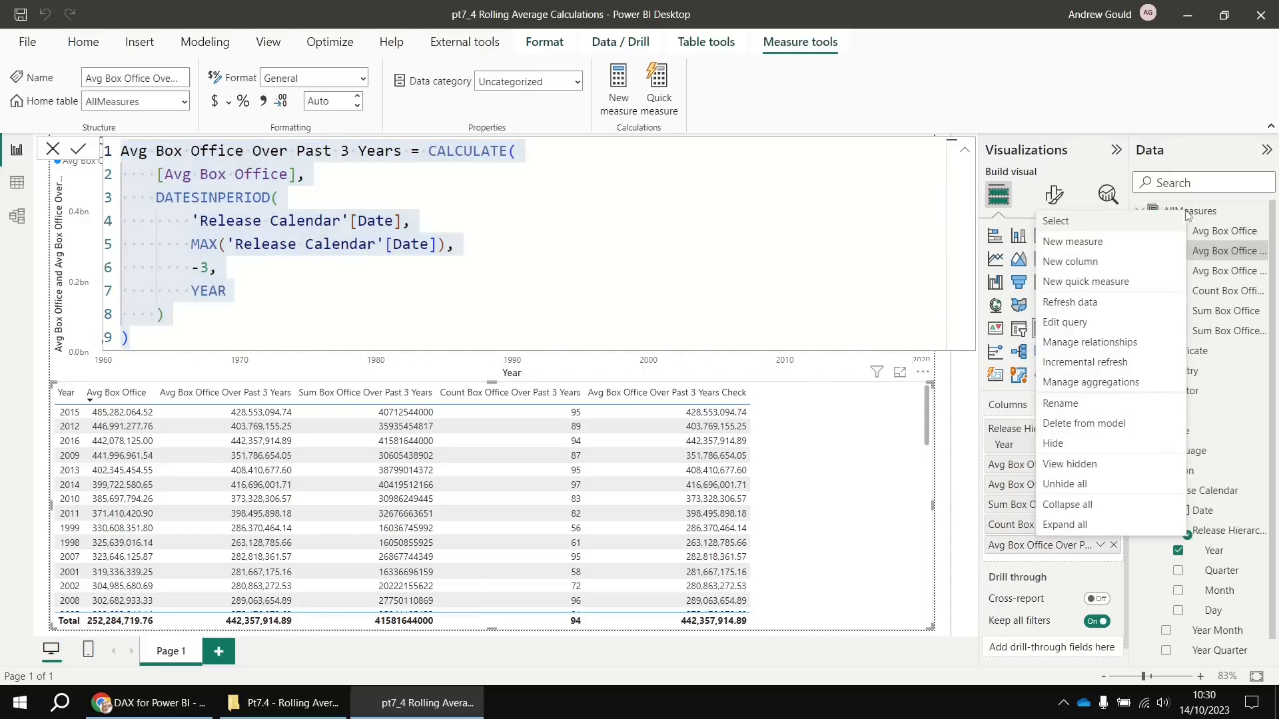
click(1092, 242)
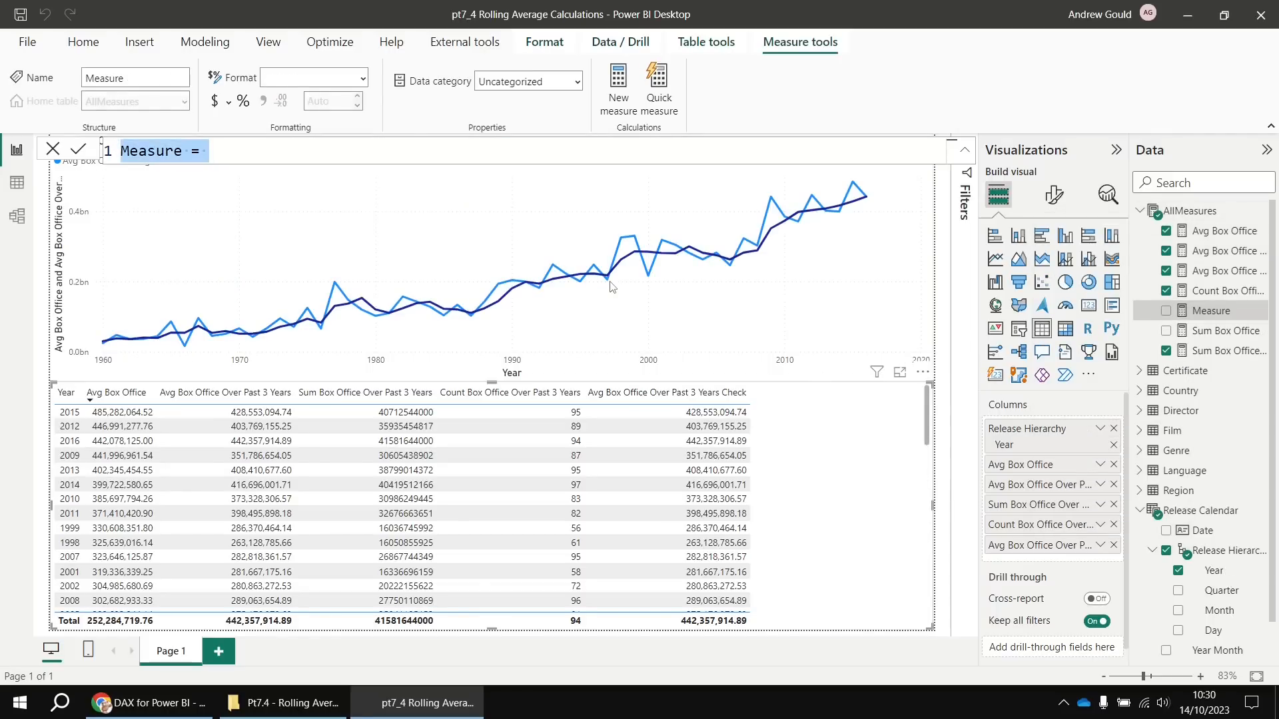
key(ctrl+v)
Rename it First Date in Period and replace the average with MIN('Release Calendar'[Date])
drag(403, 151, 108, 145)
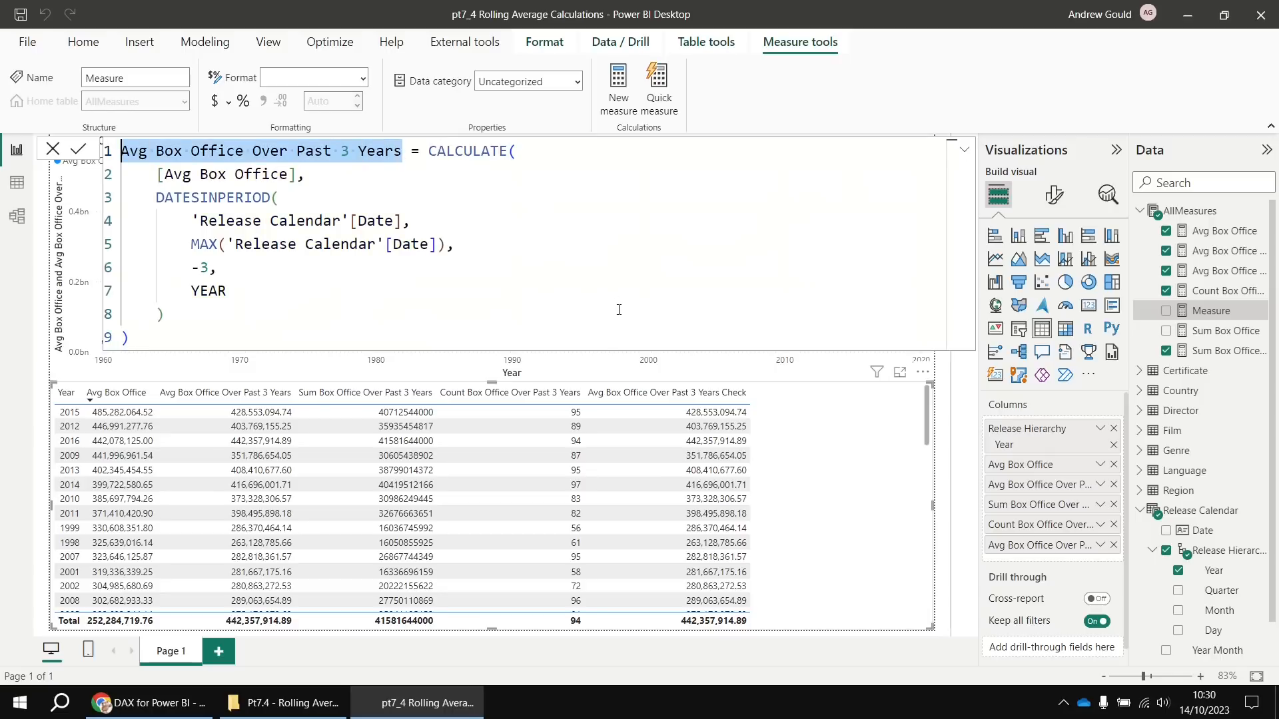
text(First )
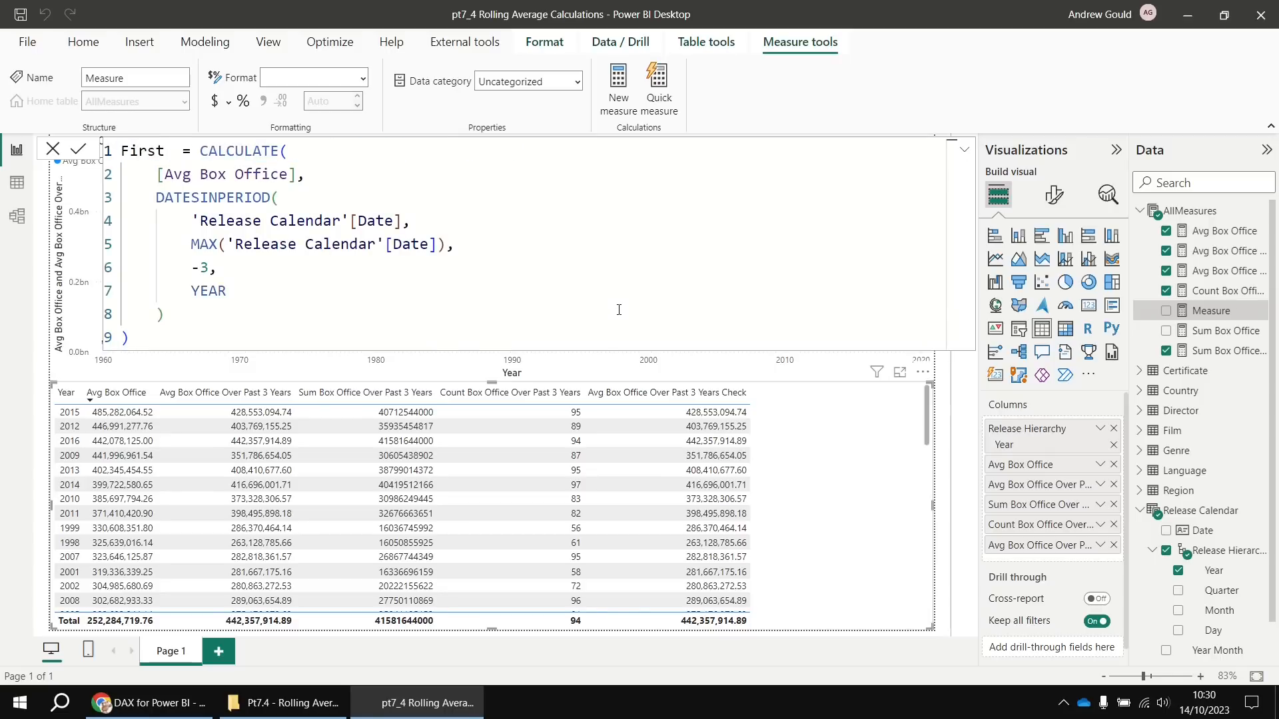
text(Date in Period)
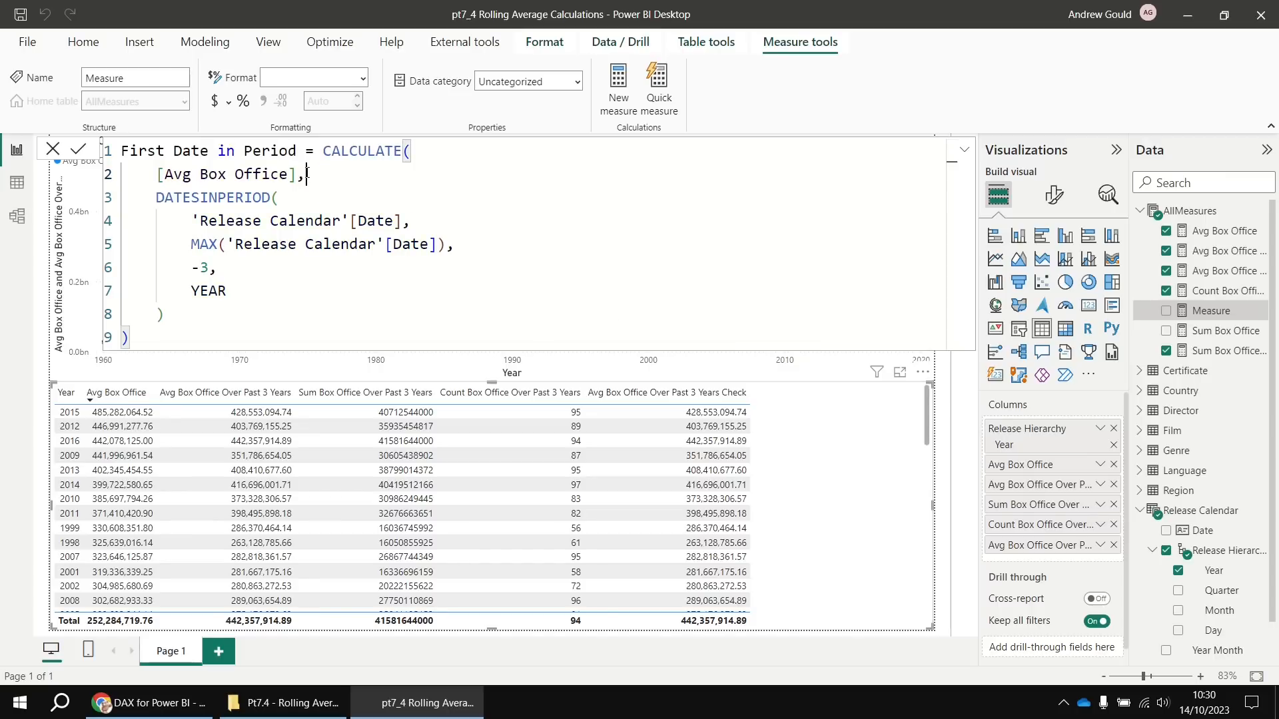
drag(297, 174, 157, 174)
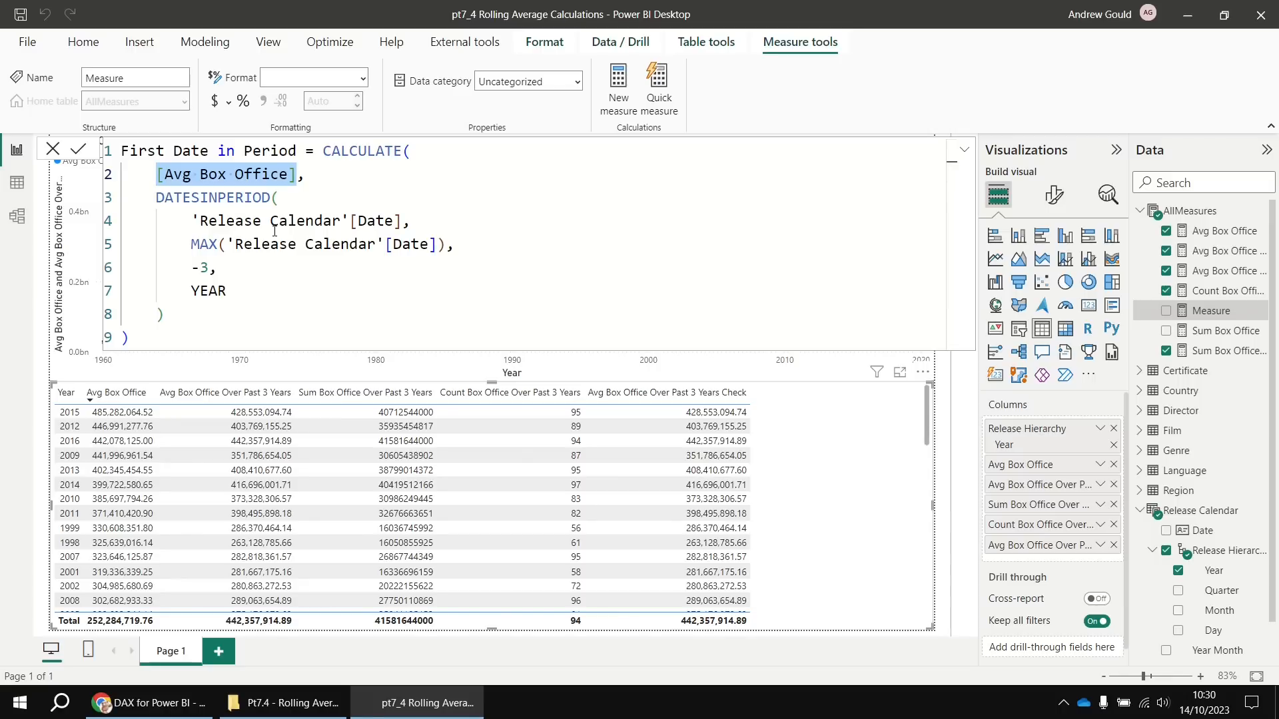
text(min,)
key(Tab)
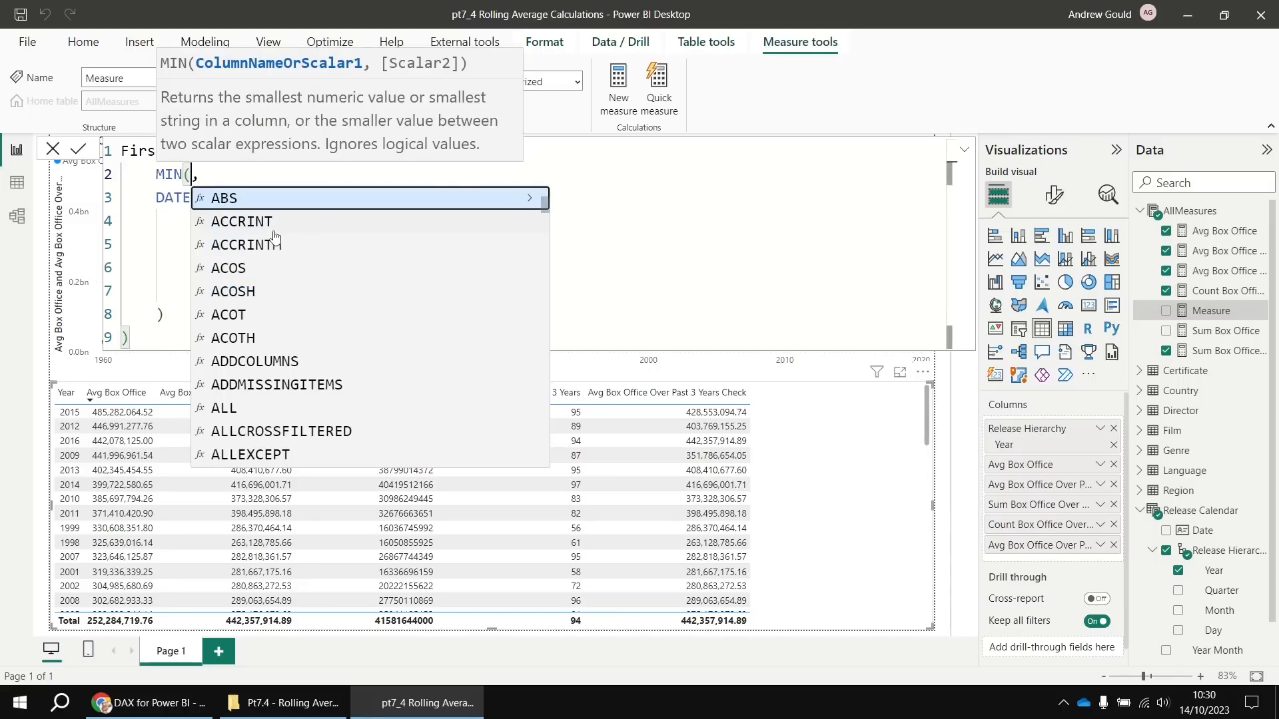
text(rel)
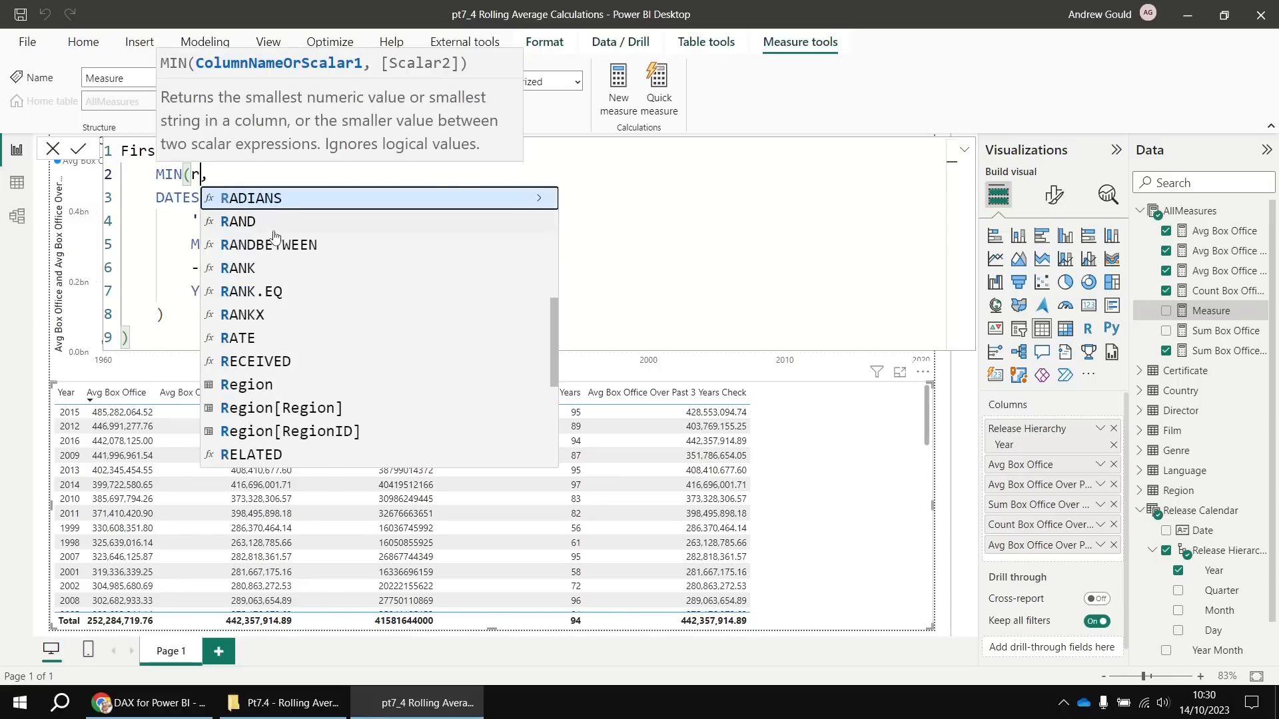
key(Down)
key(Down)
key(Down)
key(Down)
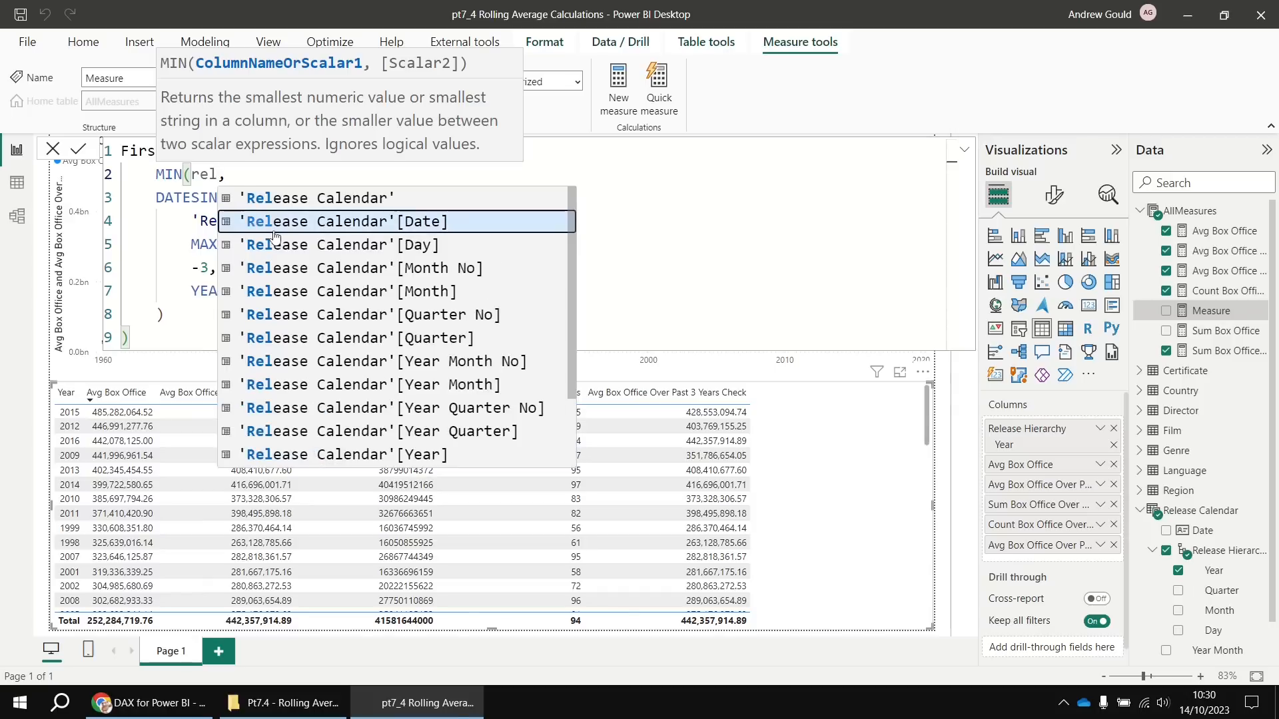
key(Tab)
text())
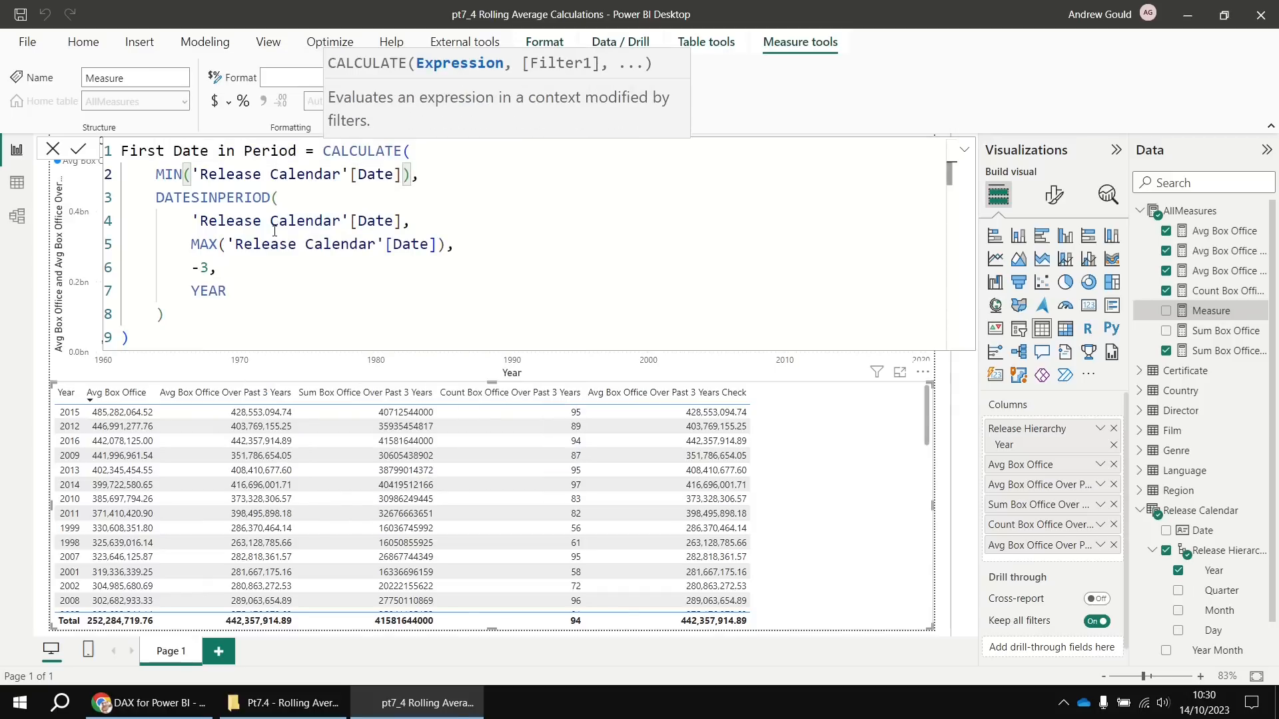
key(Return)
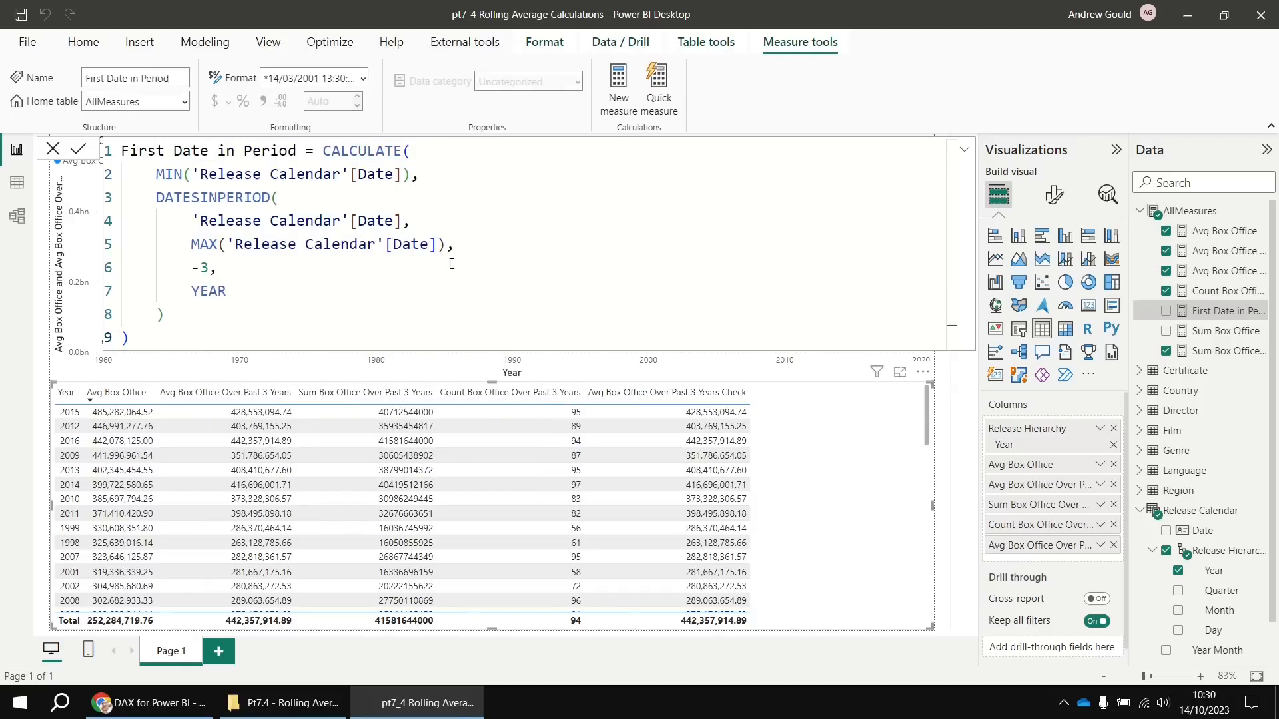
right_click(1170, 211)
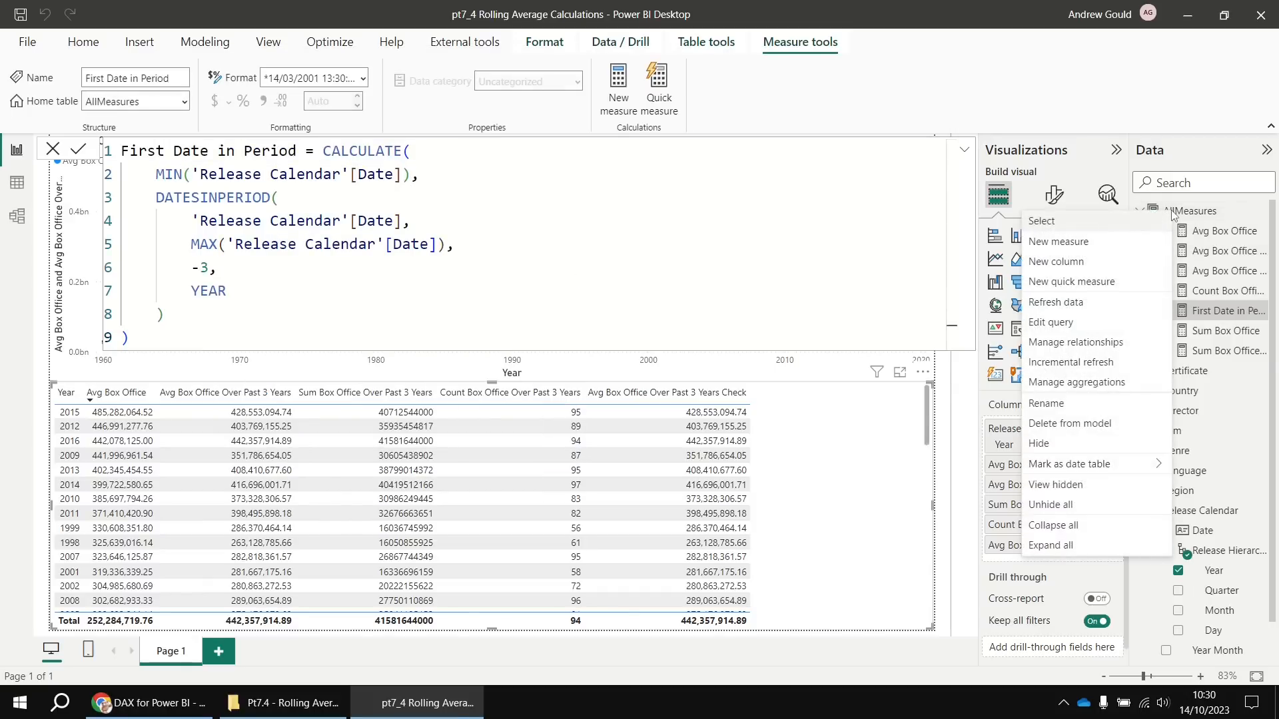
Paste the 3-year formula into a new measure and delete its closing lines after MAX
click(1086, 249)
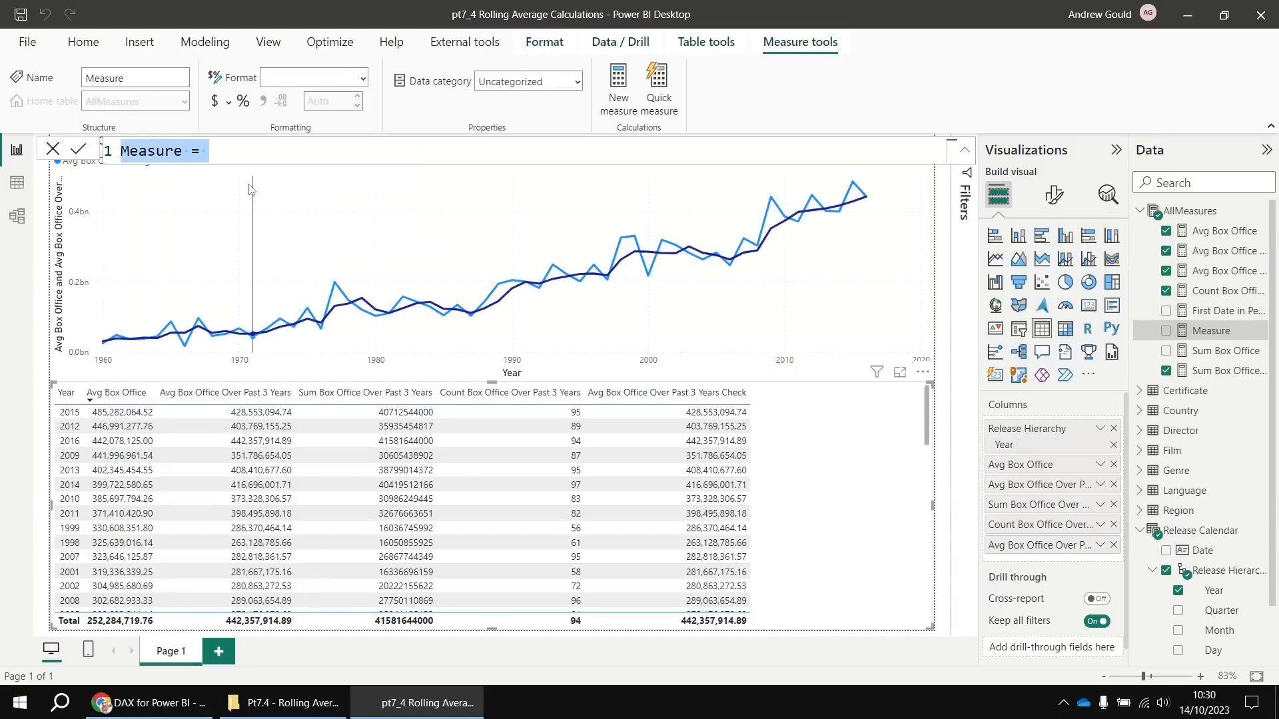
key(ctrl+v)
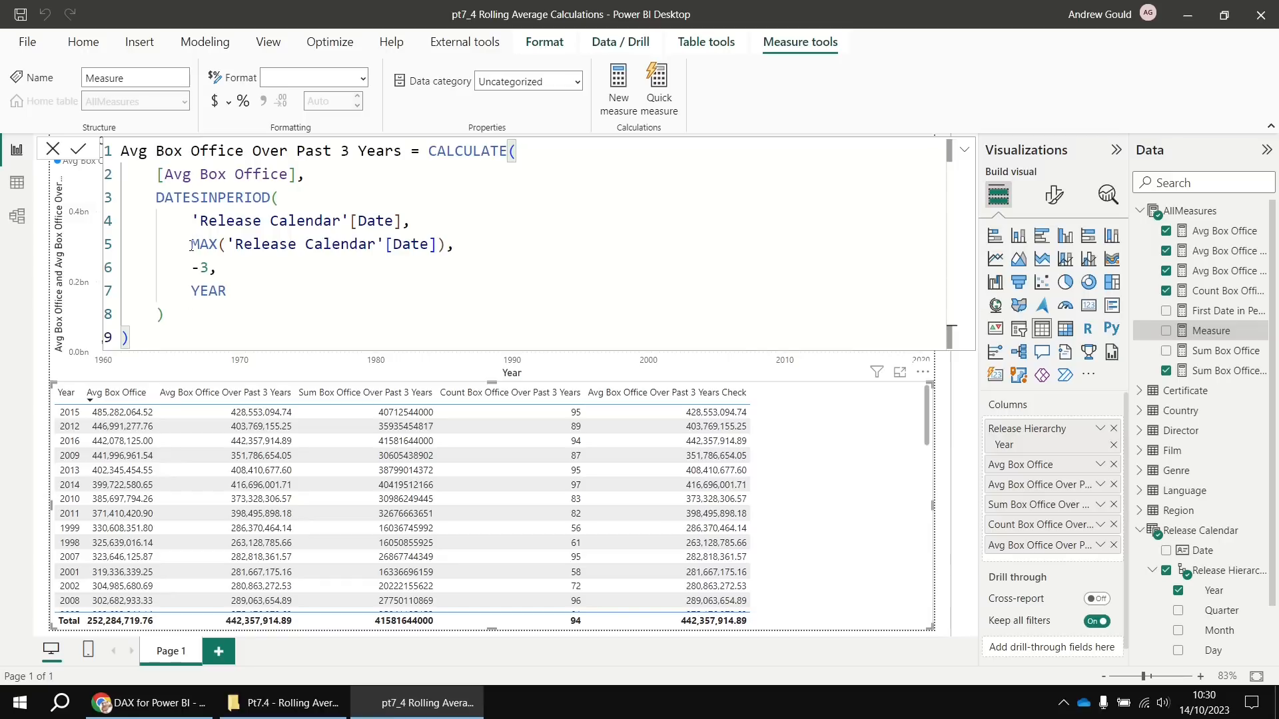
drag(190, 243, 448, 245)
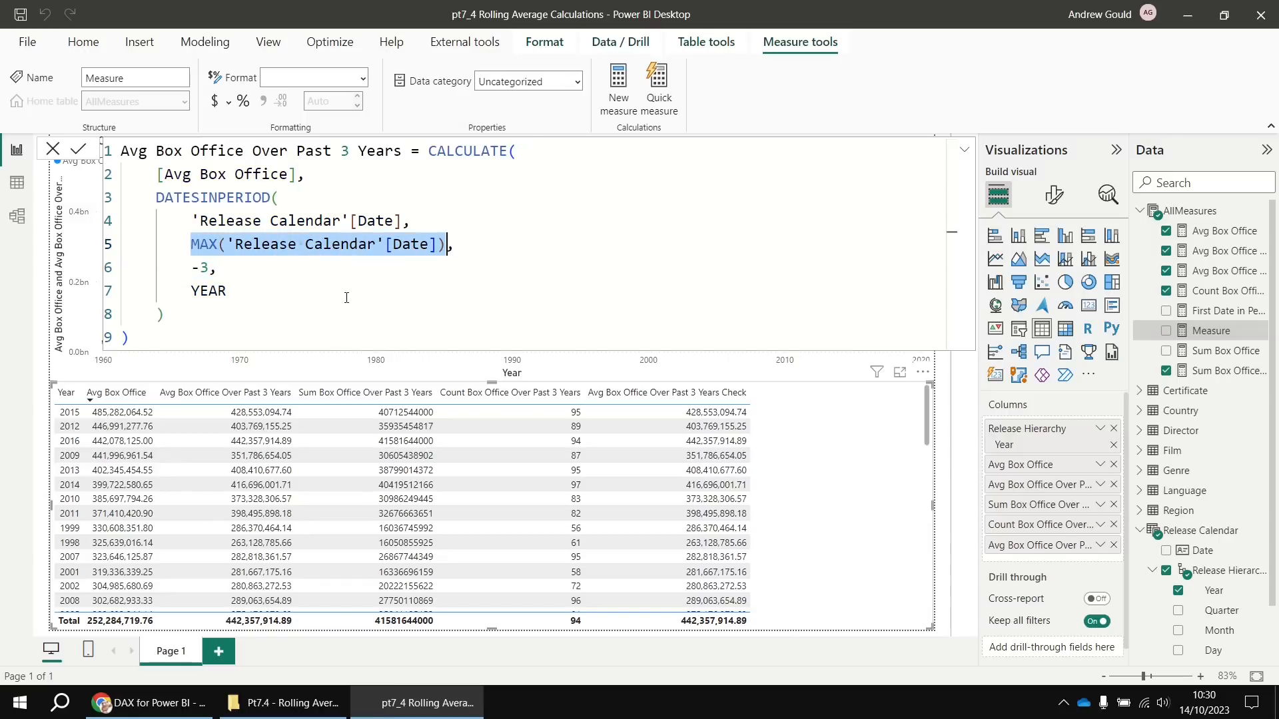
drag(158, 342, 92, 269)
key(BackSpace)
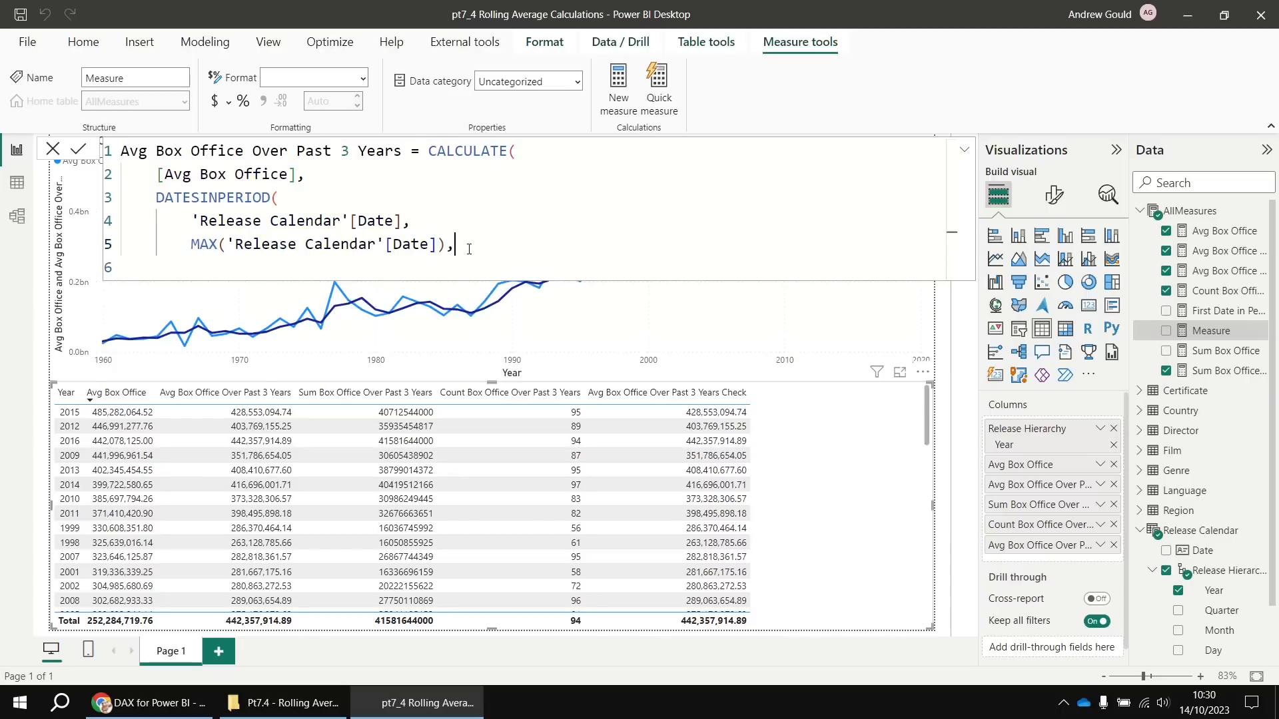
key(BackSpace)
key(BackSpace)
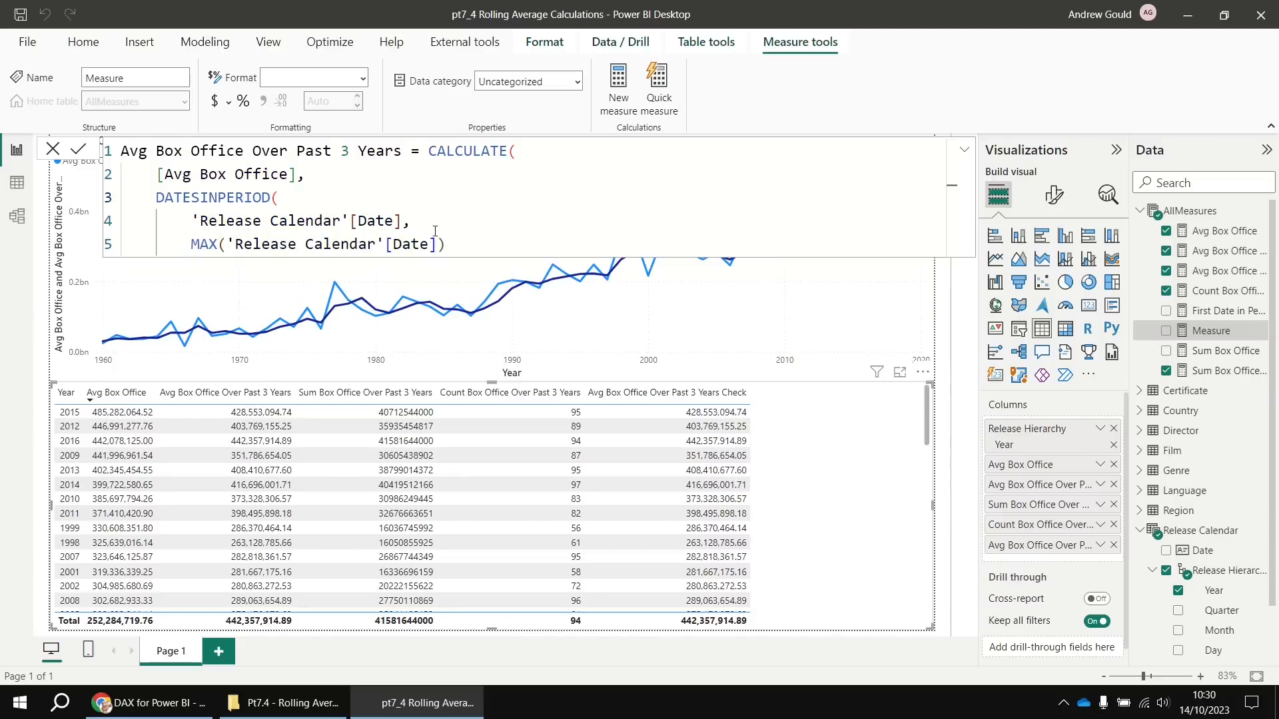
Reduce it to MAX('Release Calendar'[Date]) named Last Date in Period; add First Date in Period to the table
drag(412, 221, 429, 150)
key(BackSpace)
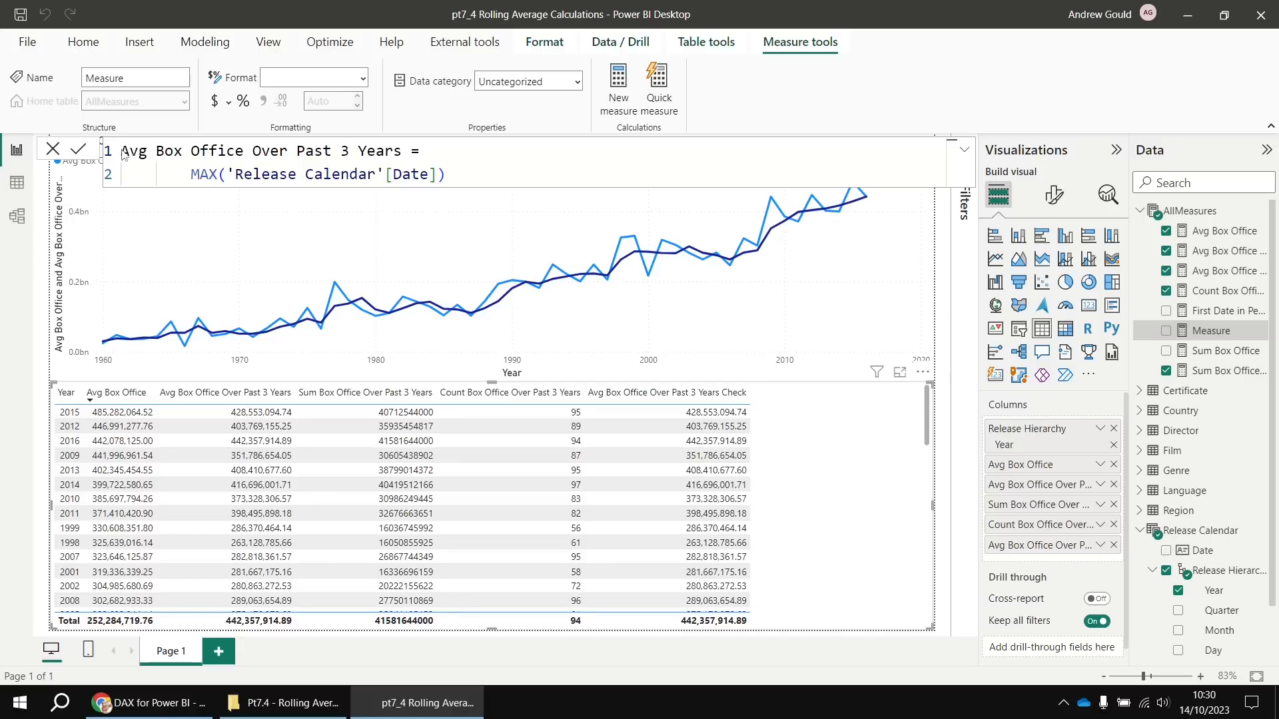
drag(121, 155, 403, 152)
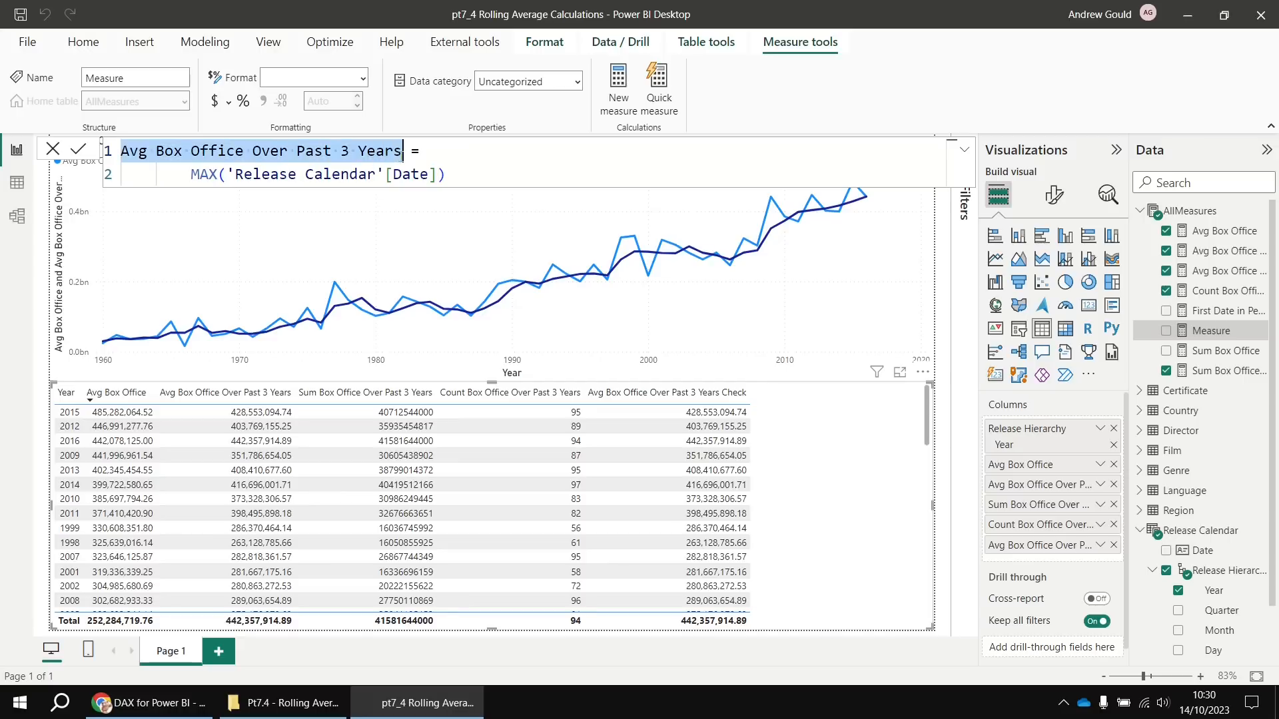
text(Last )
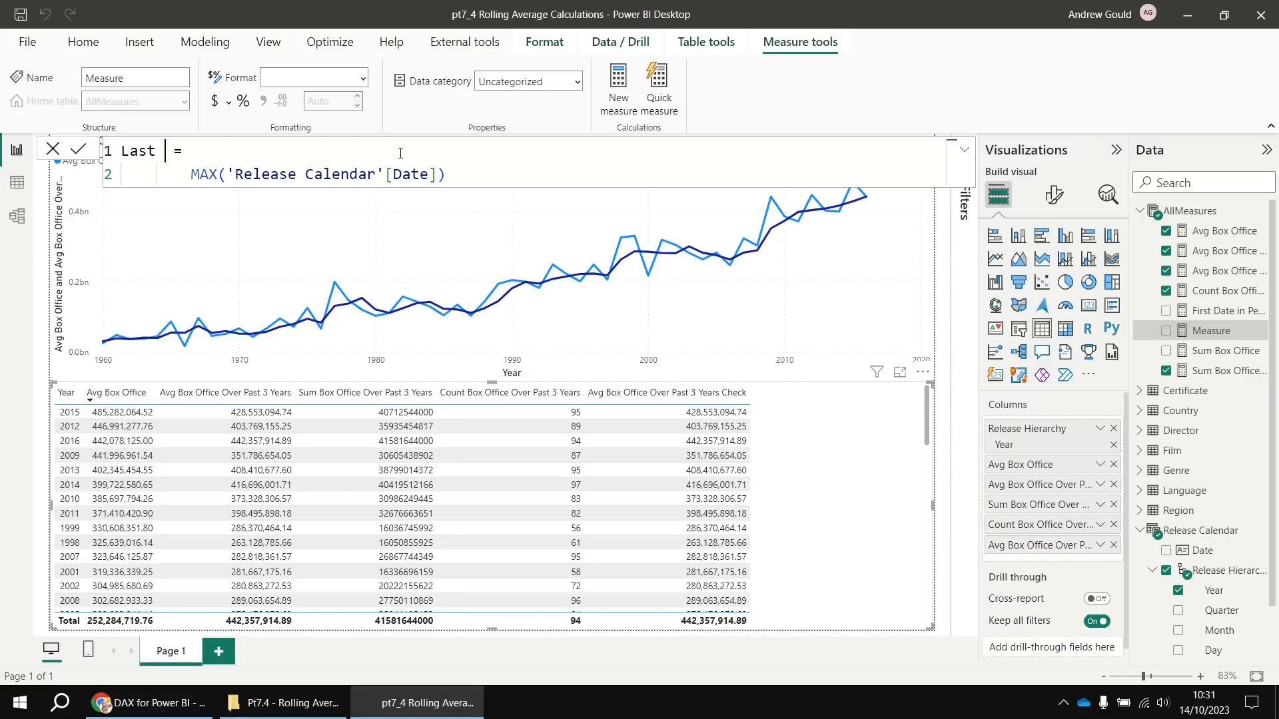
text(Date in Period)
key(Return)
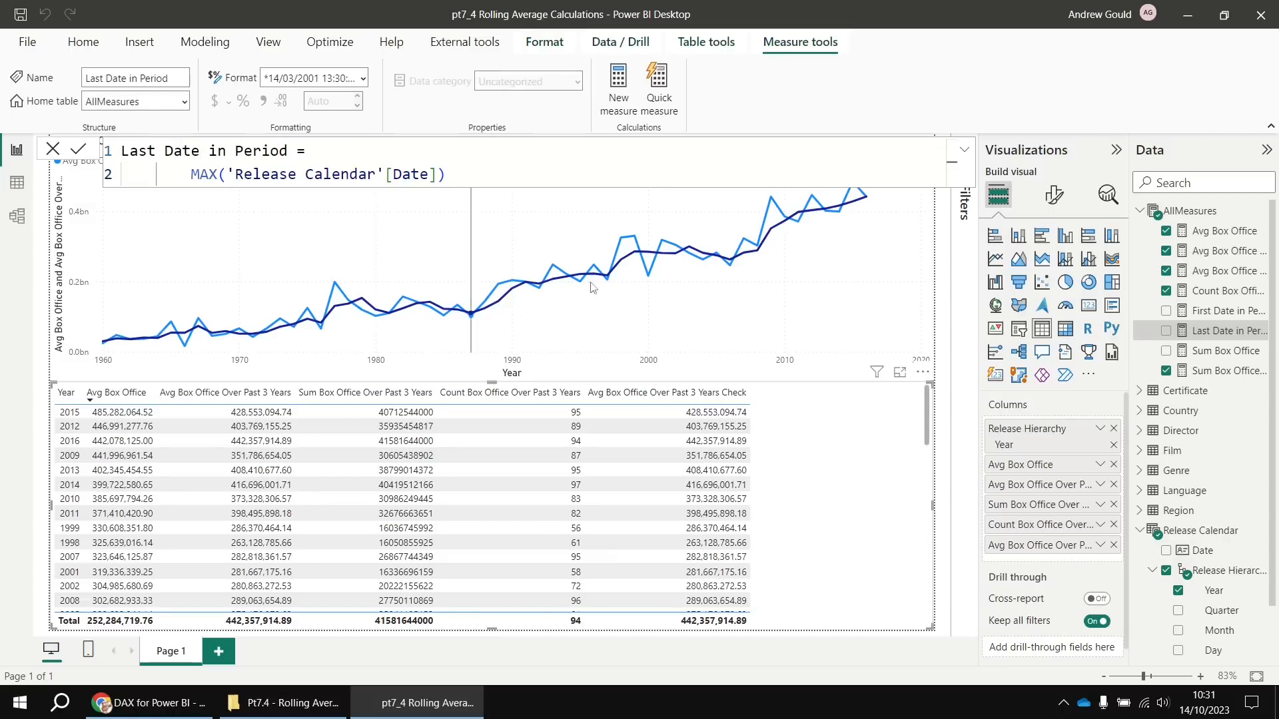
drag(1206, 312, 786, 506)
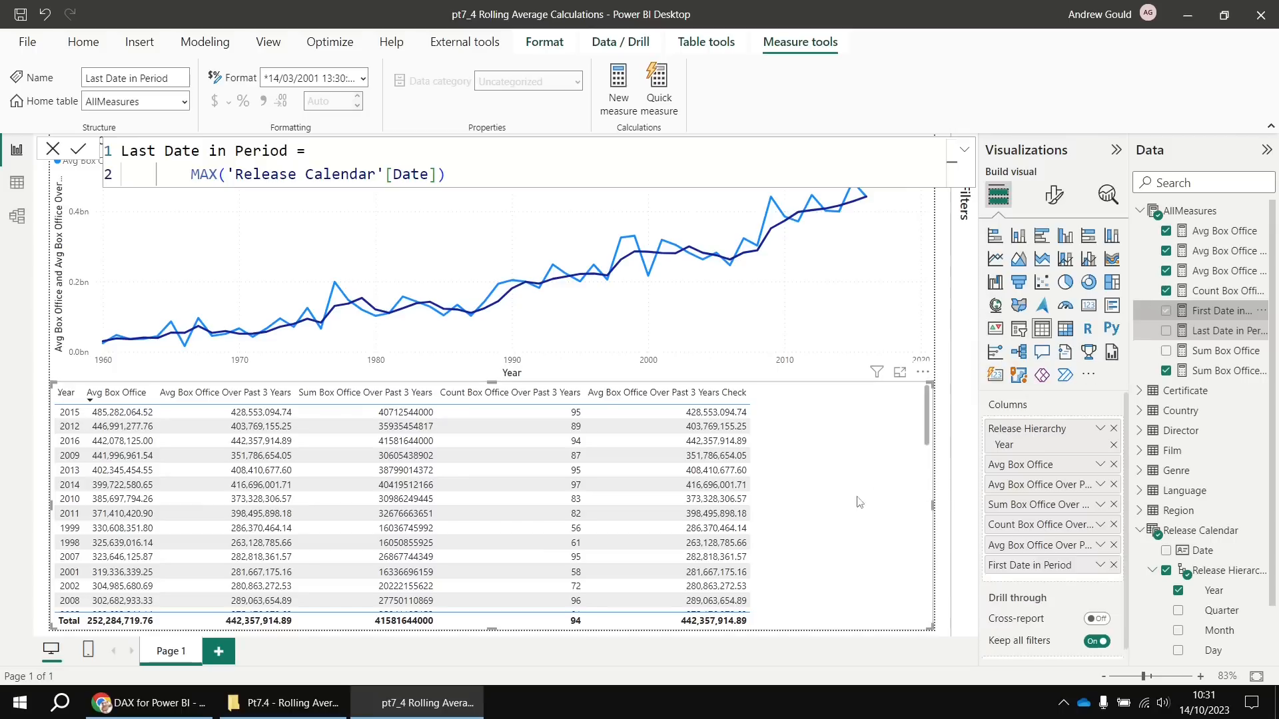
Add Last Date in Period to the table and sort the table by Year, newest first
drag(1178, 336, 843, 460)
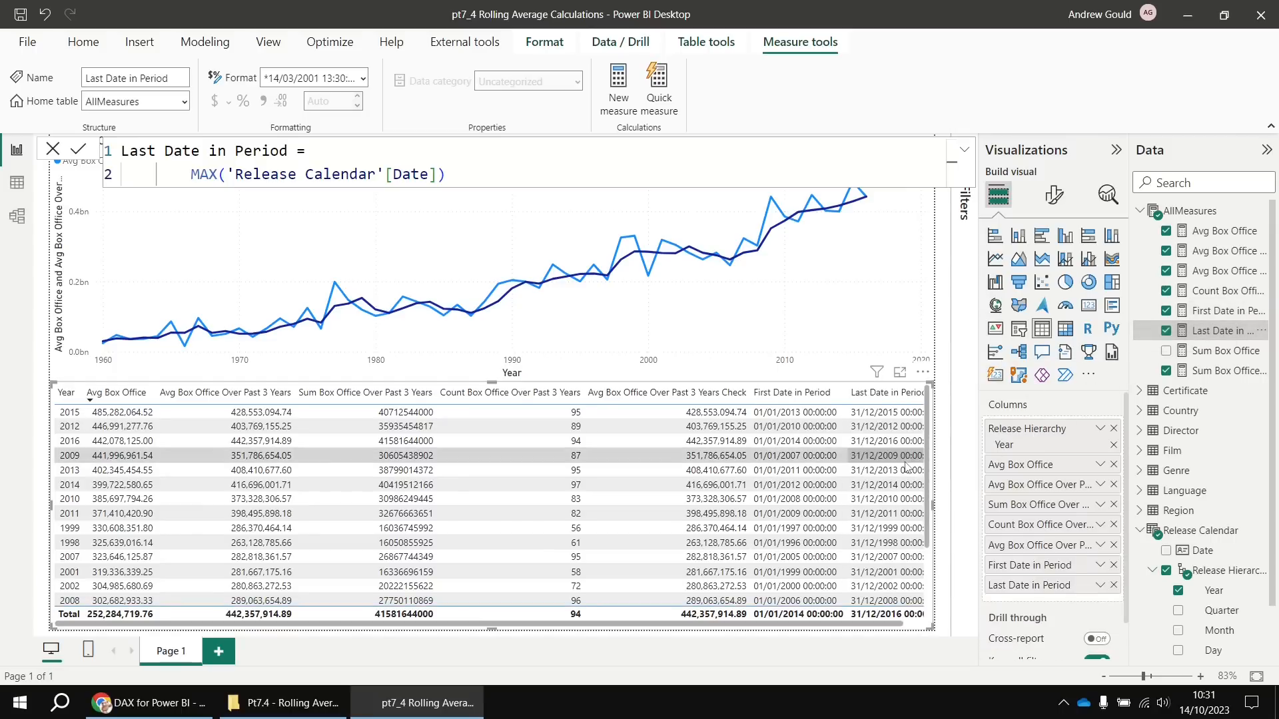
click(66, 398)
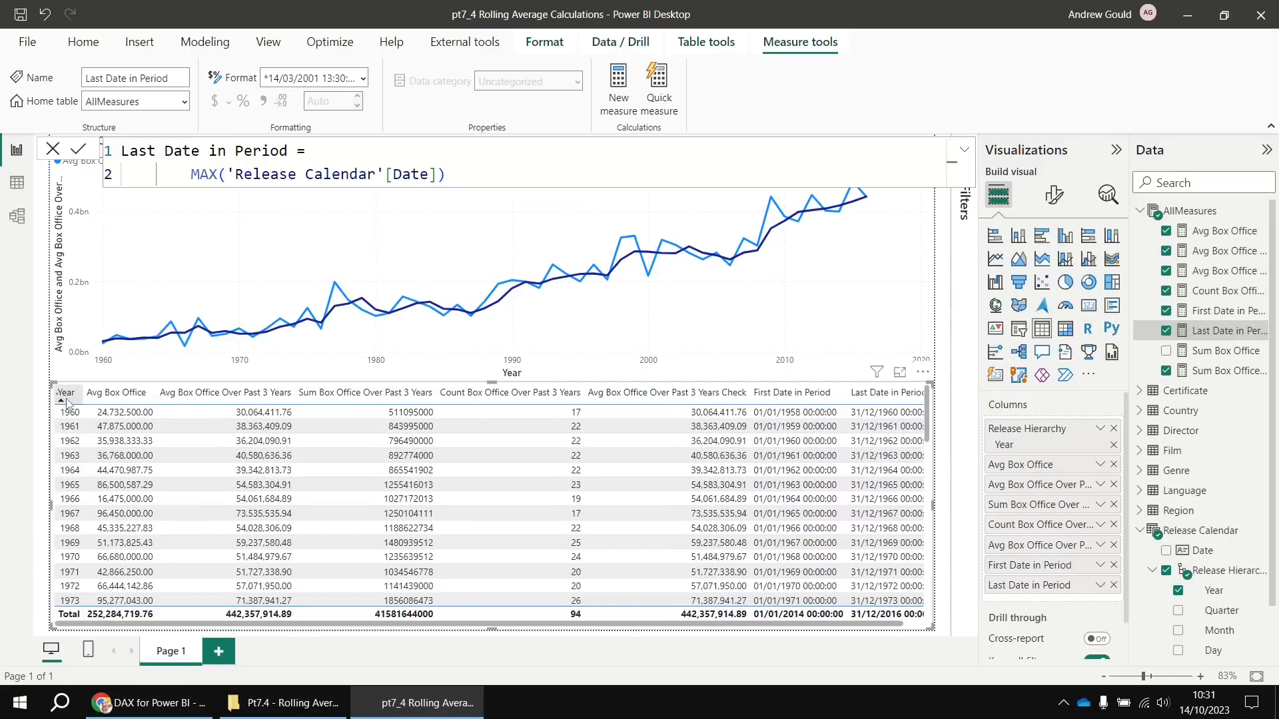
click(66, 399)
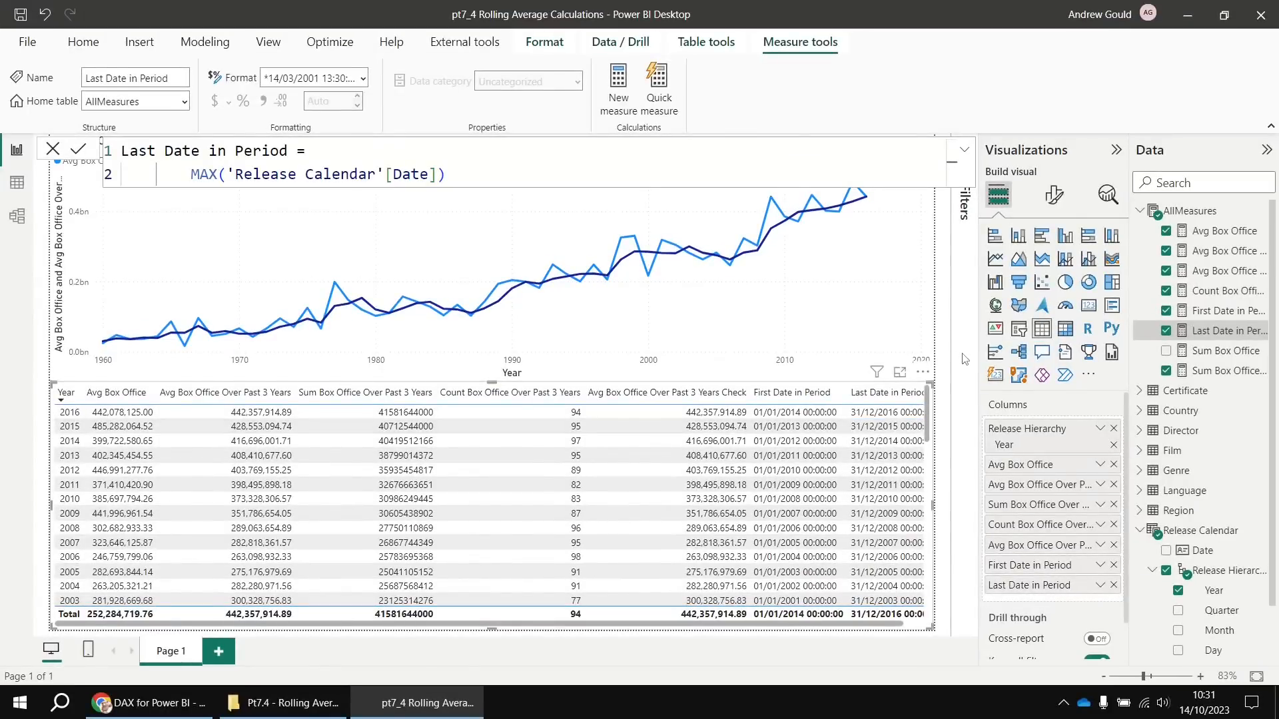
click(943, 345)
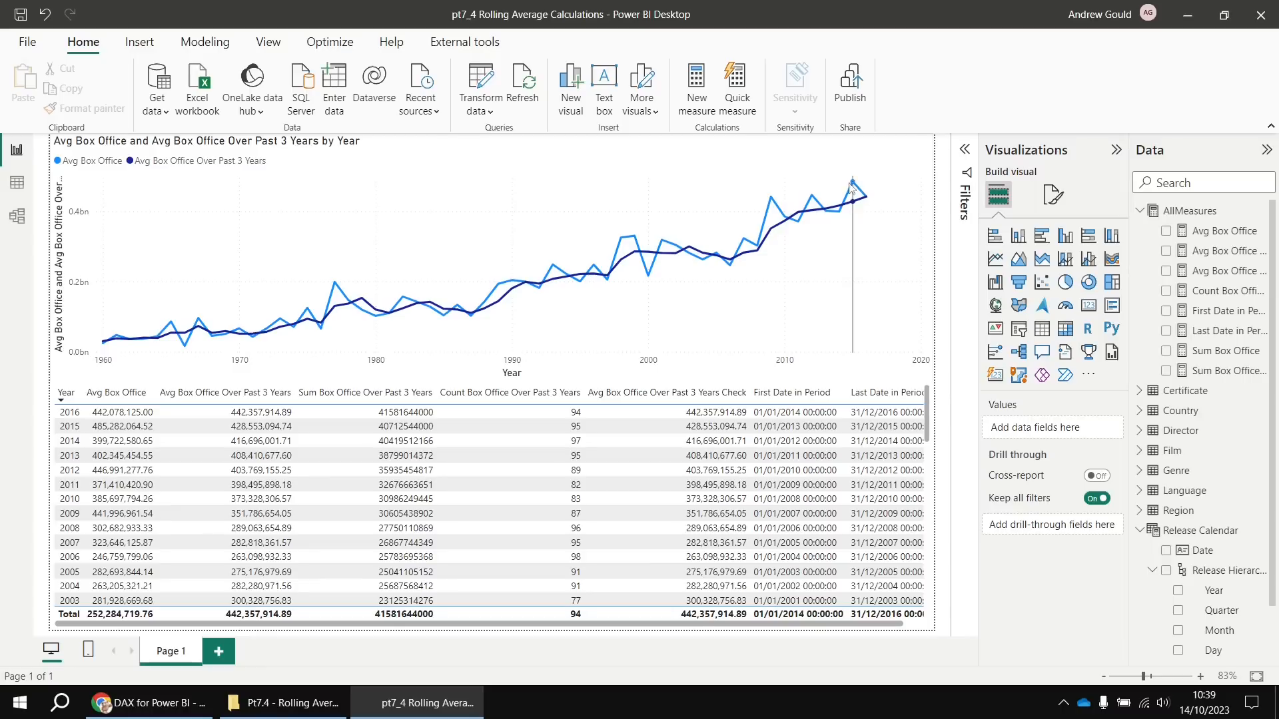
mouse_move(852, 181)
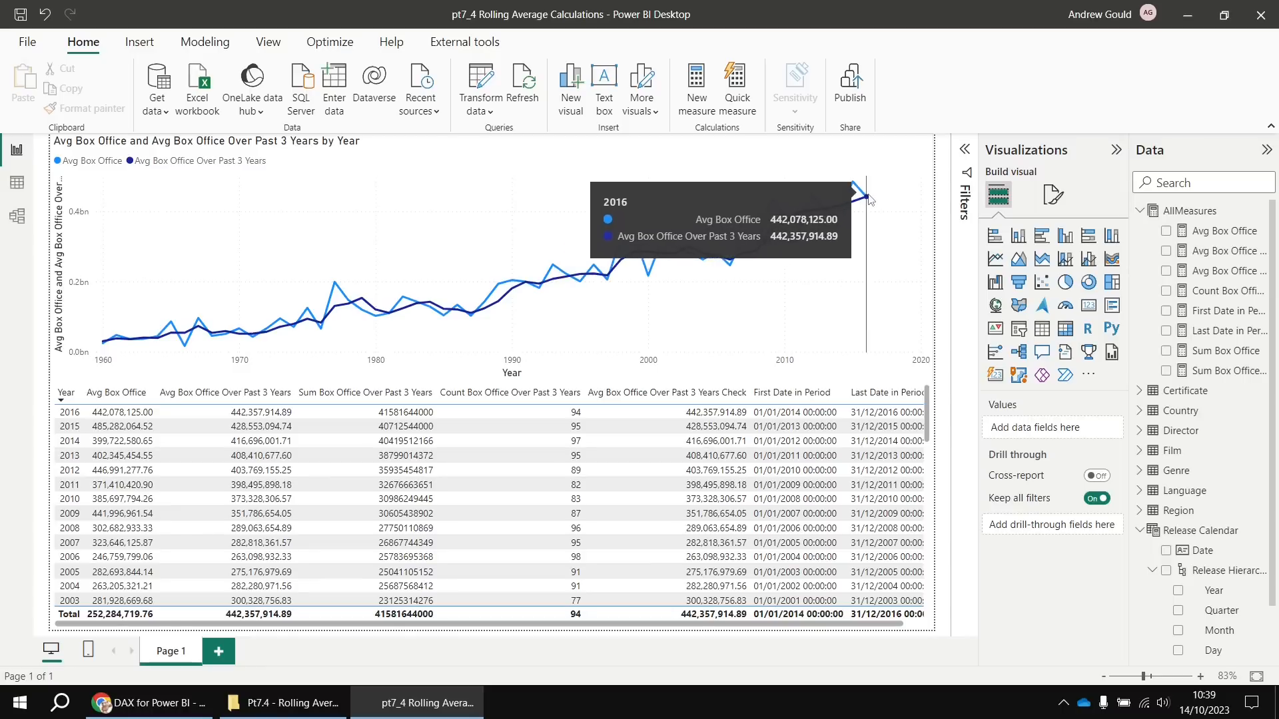
mouse_move(846, 207)
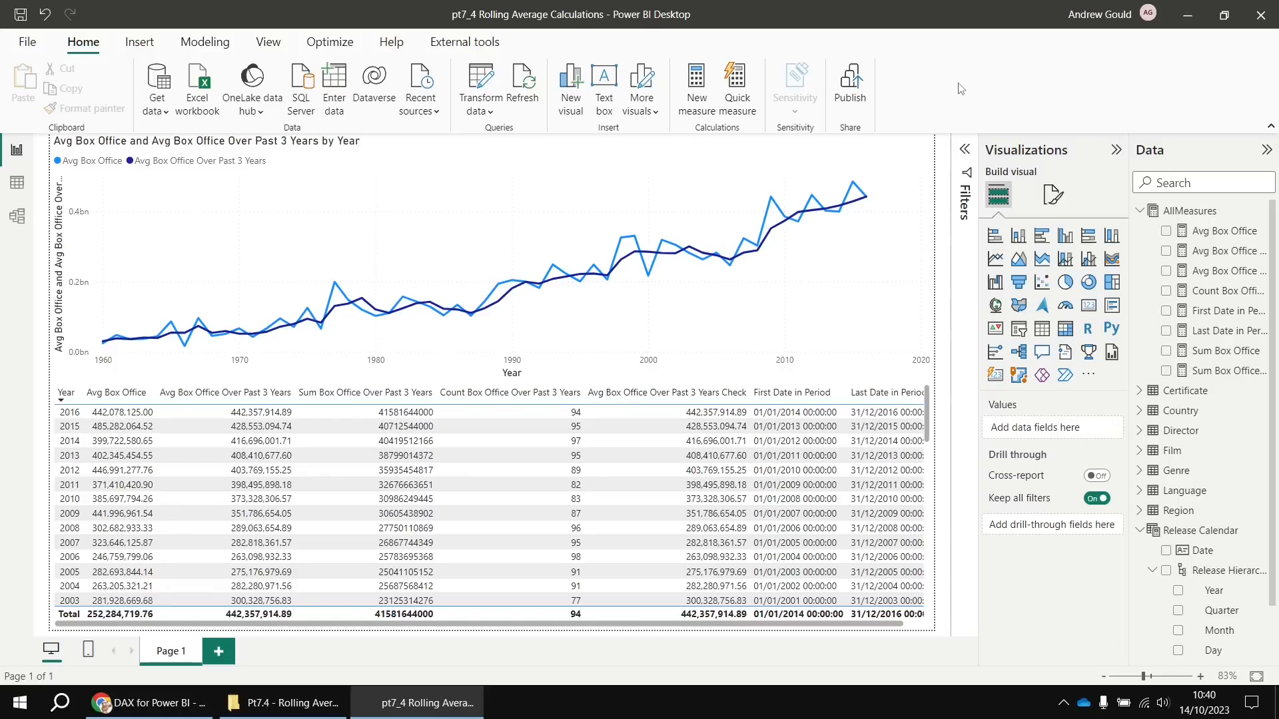
Duplicate Page 1 and swap the copy's line chart from Avg Box Office to Sum Box Office
right_click(171, 656)
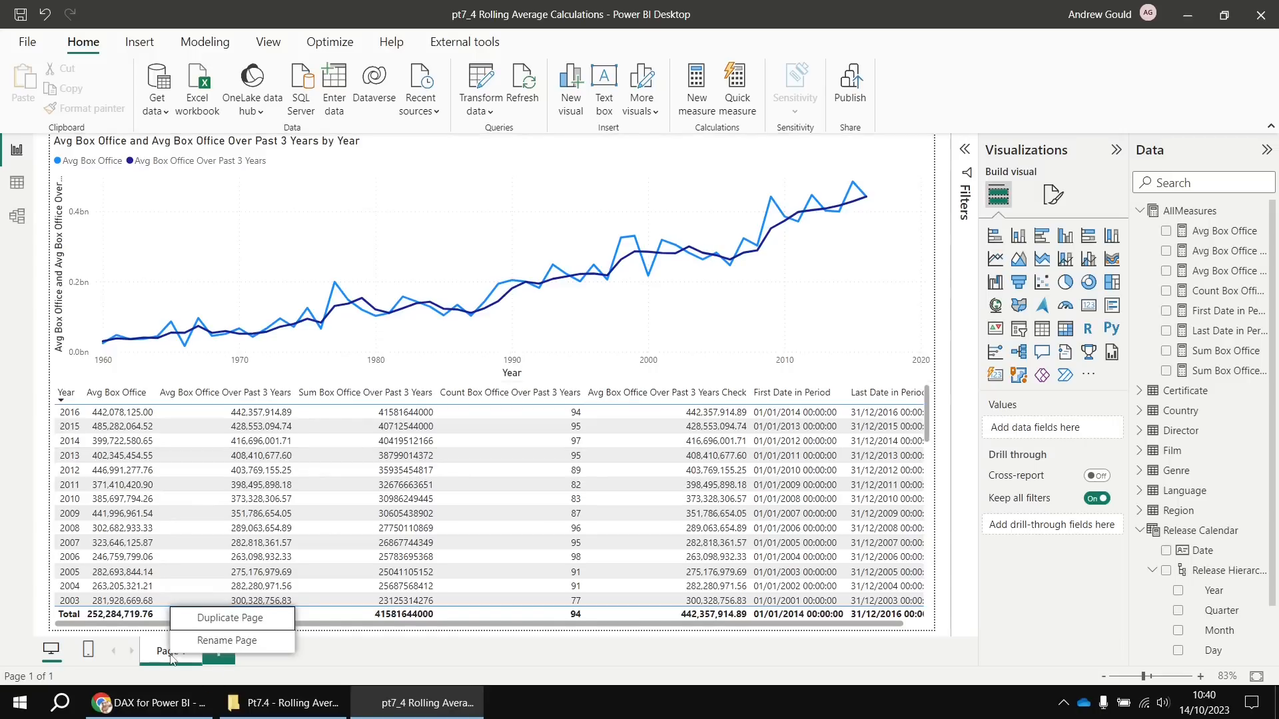
click(213, 619)
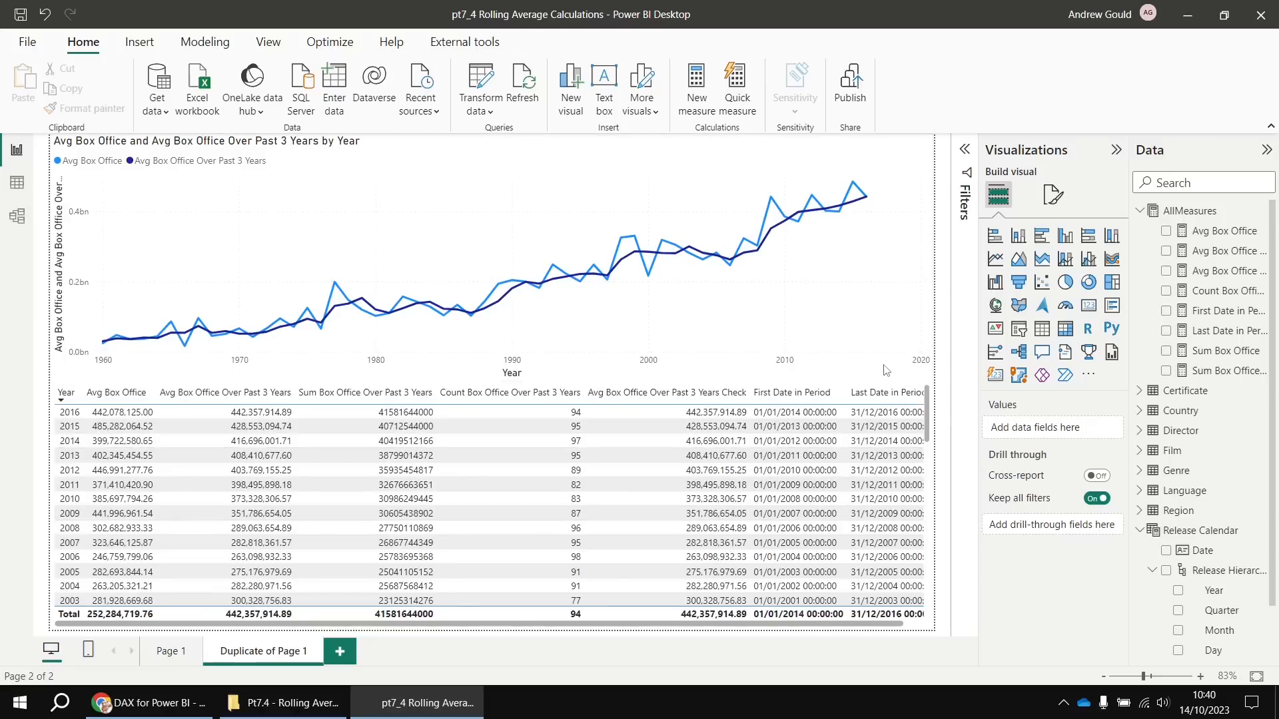
click(885, 370)
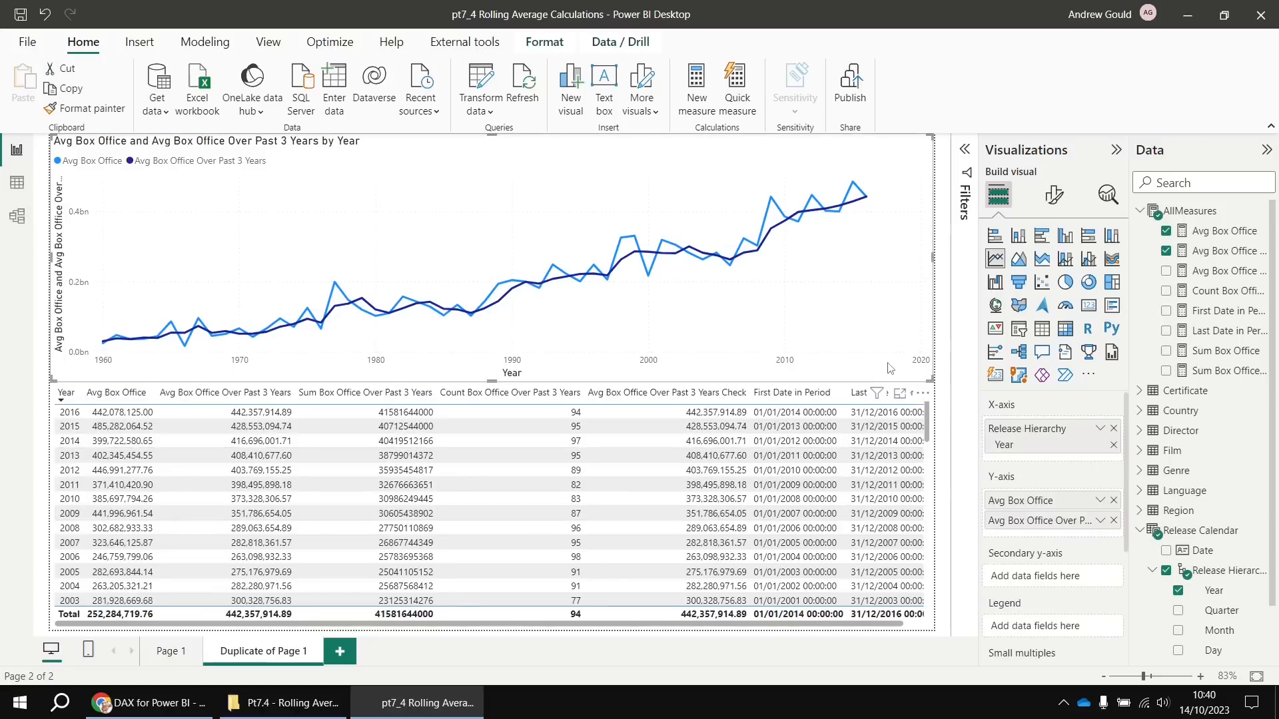
click(1113, 501)
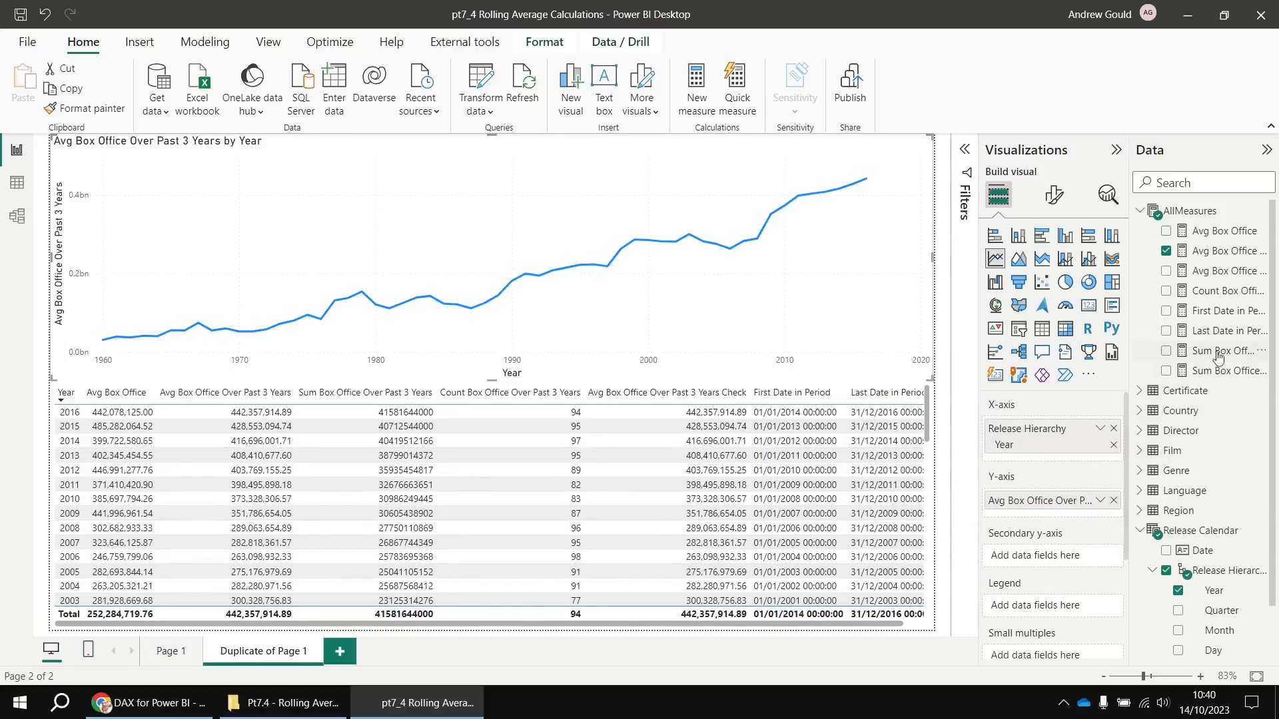
drag(1218, 356, 1080, 498)
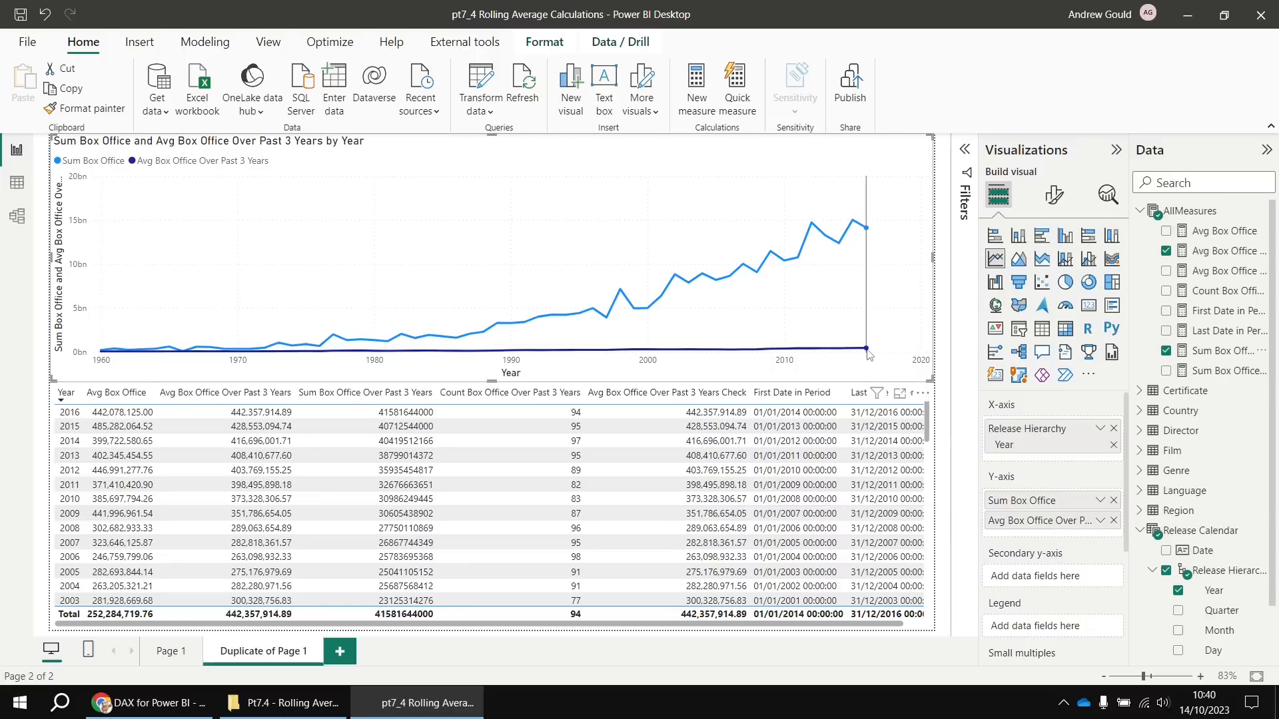
mouse_move(868, 353)
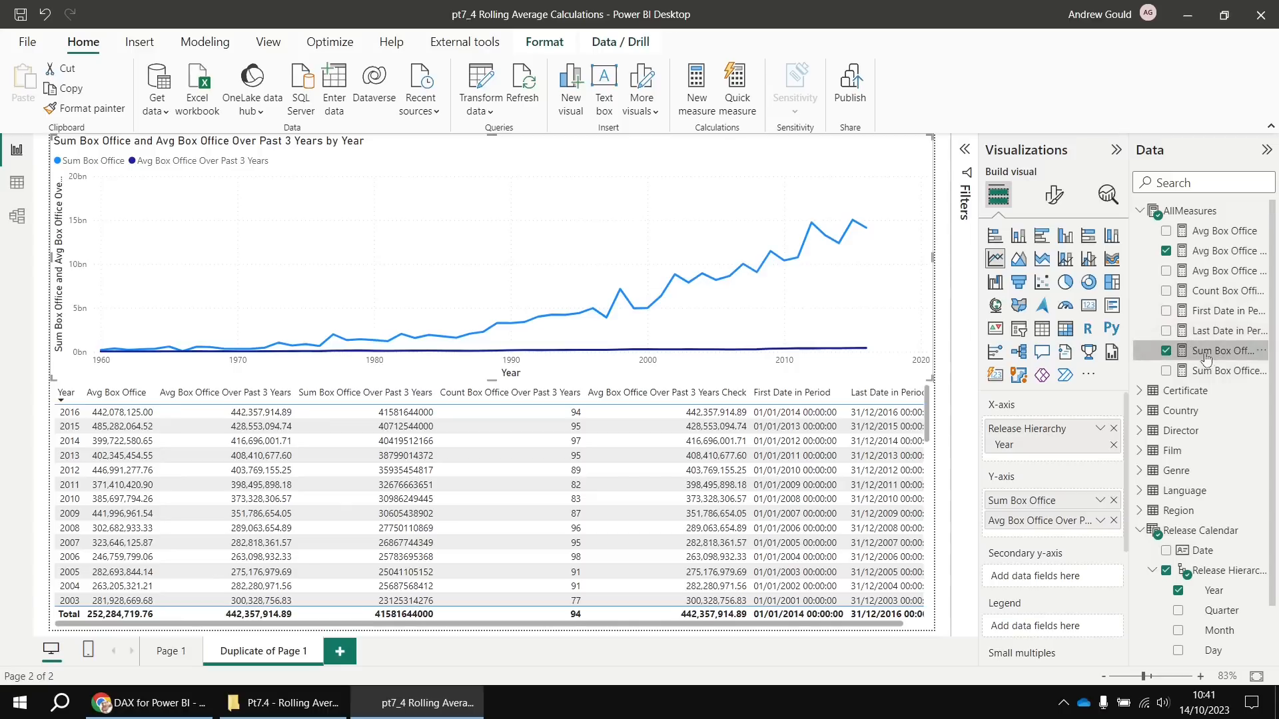
Copy the Avg Box Office Over Past 3 Years Check DIVIDE formula into a new AllMeasures measure
click(1202, 276)
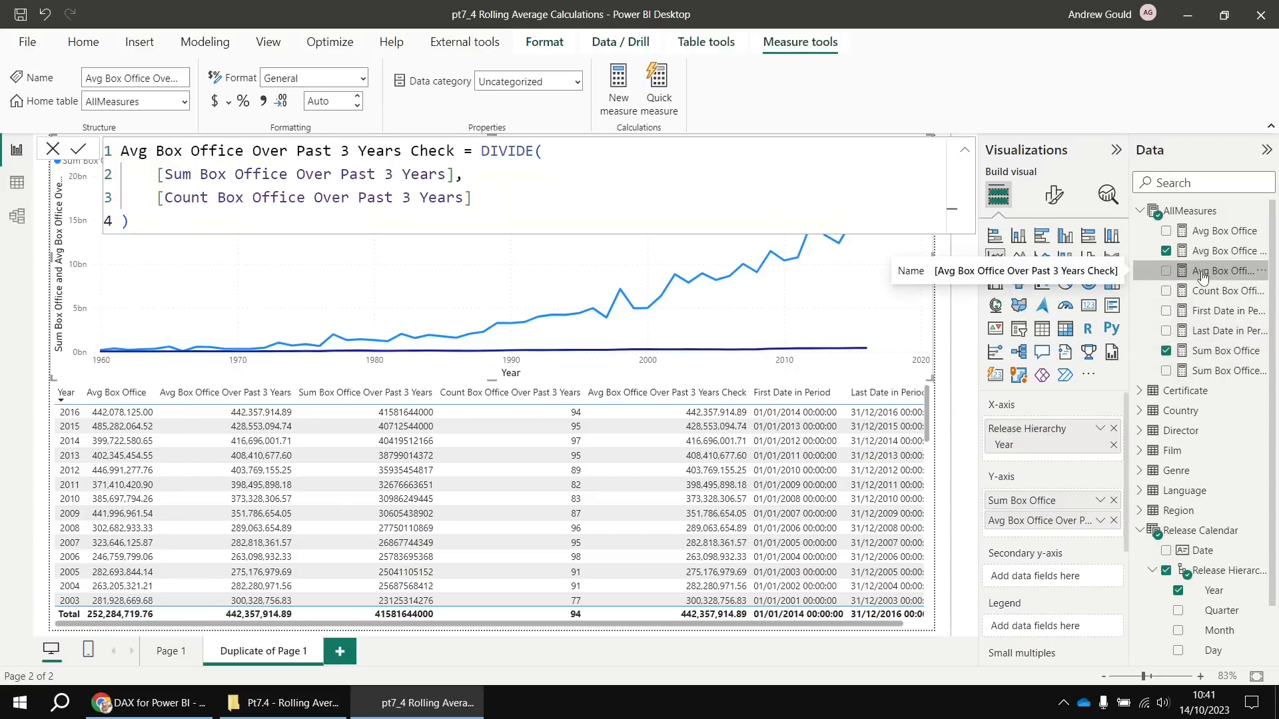
drag(132, 222, 113, 154)
key(ctrl+c)
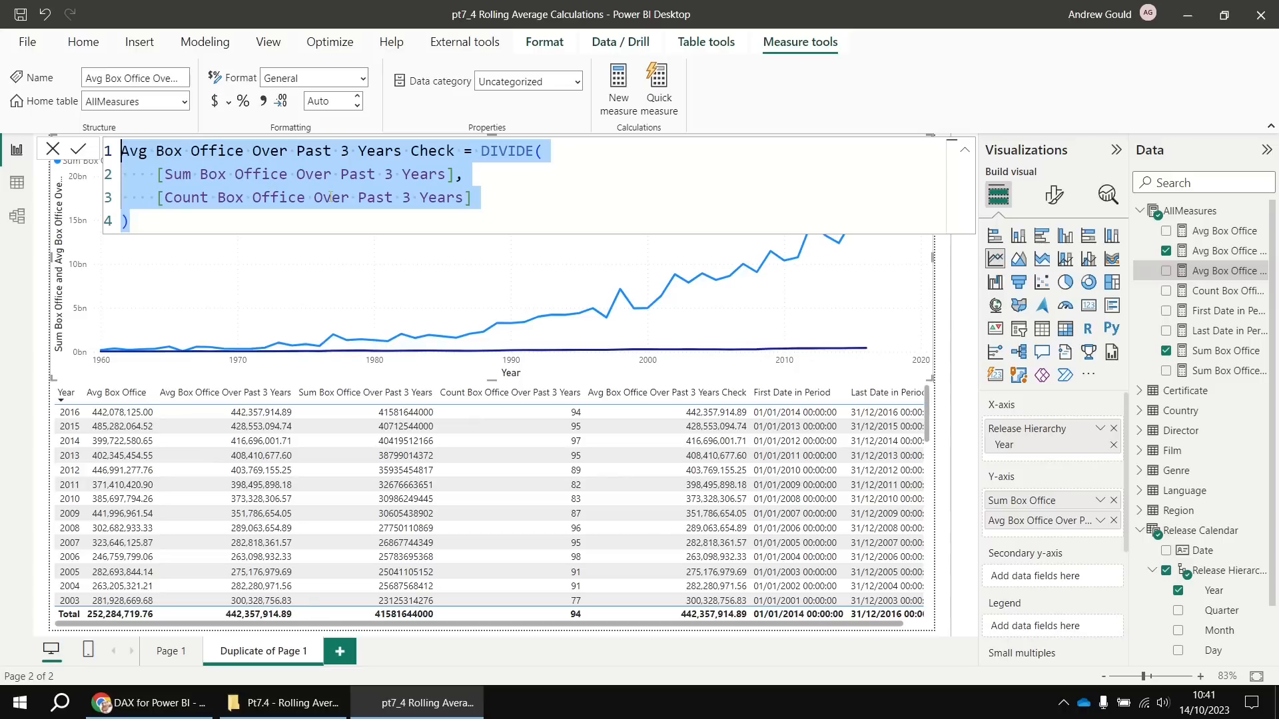
right_click(1185, 213)
click(1074, 240)
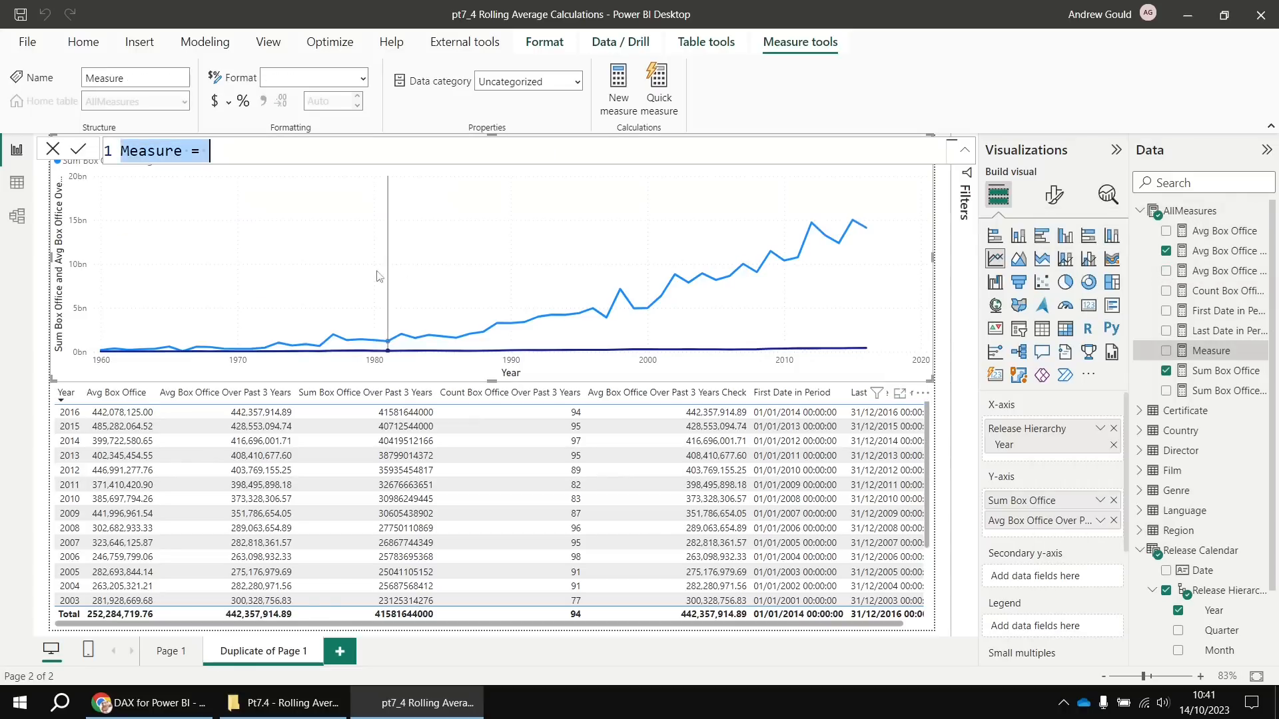
key(ctrl+v)
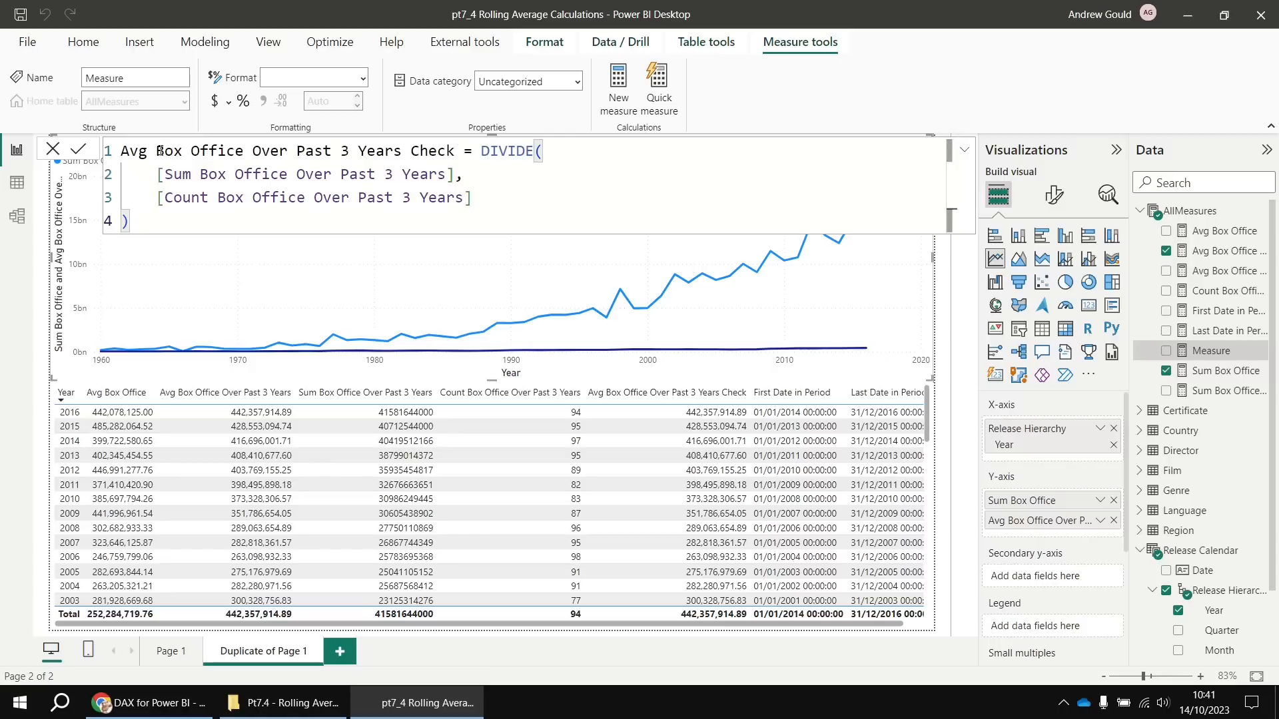
Name it Avg Yearly Box Office Over Past 3 Years and replace the count divisor with 3
double_click(156, 153)
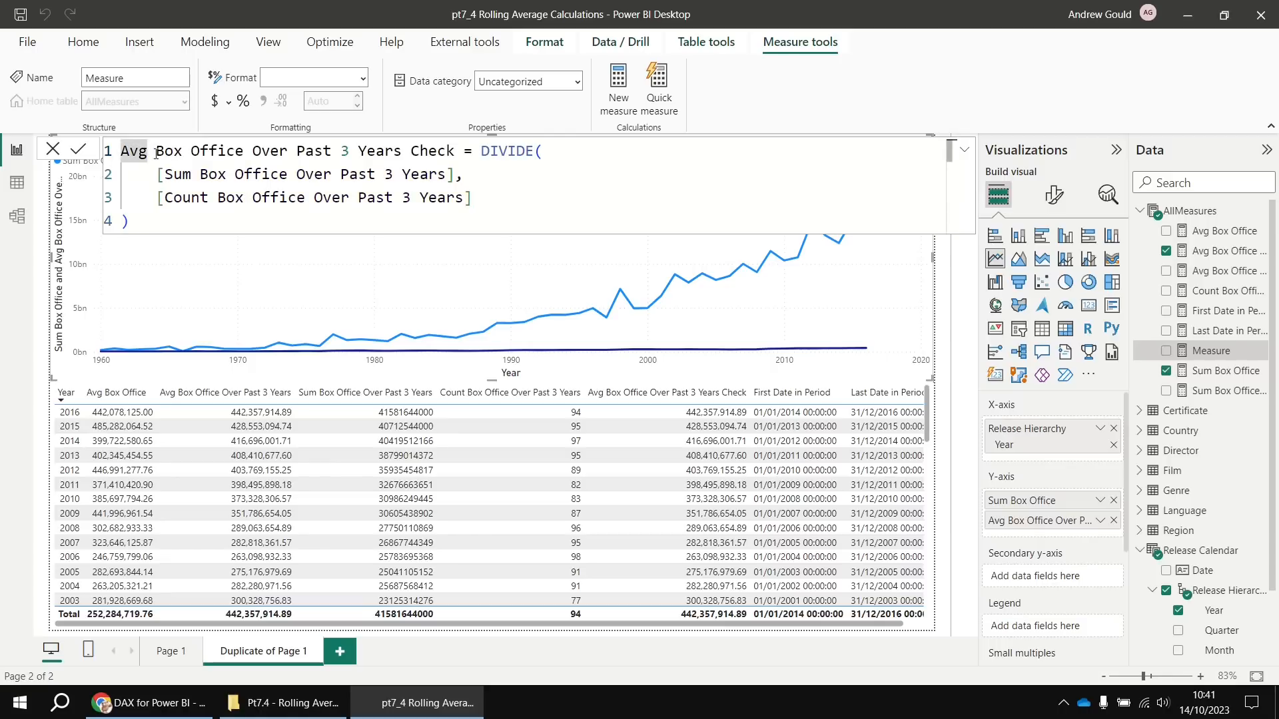
text(Yearl)
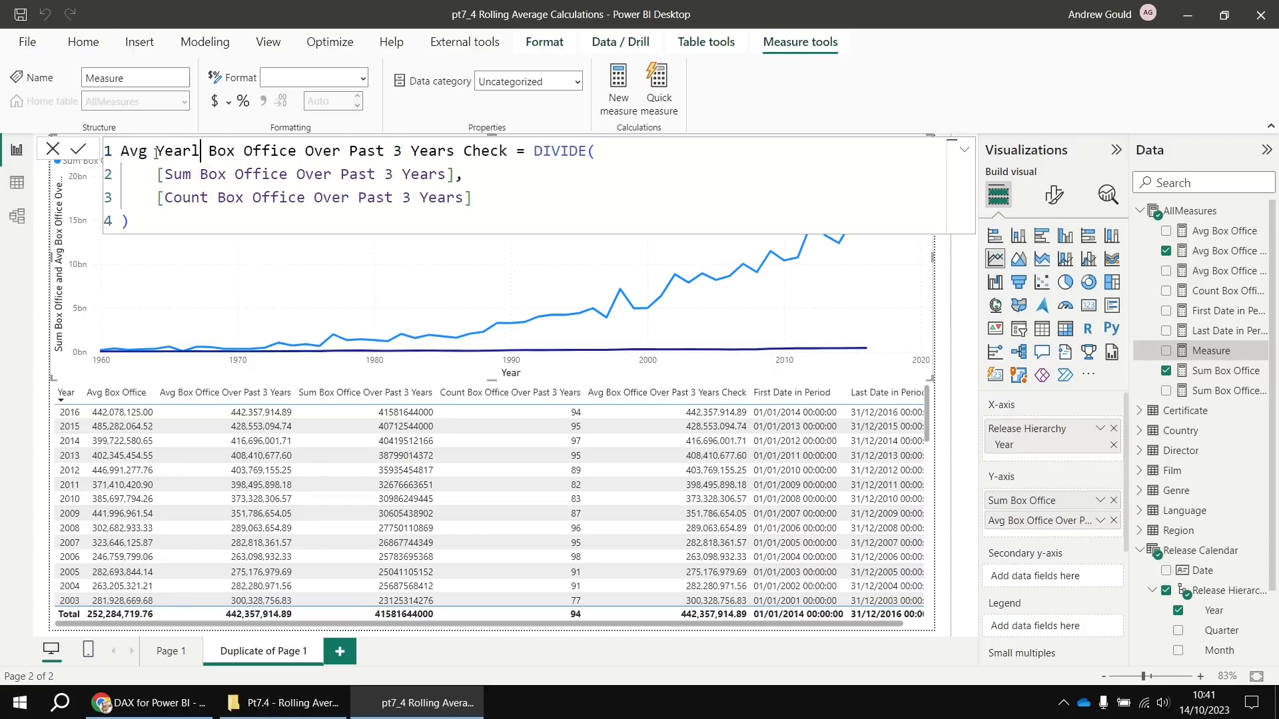
text(y)
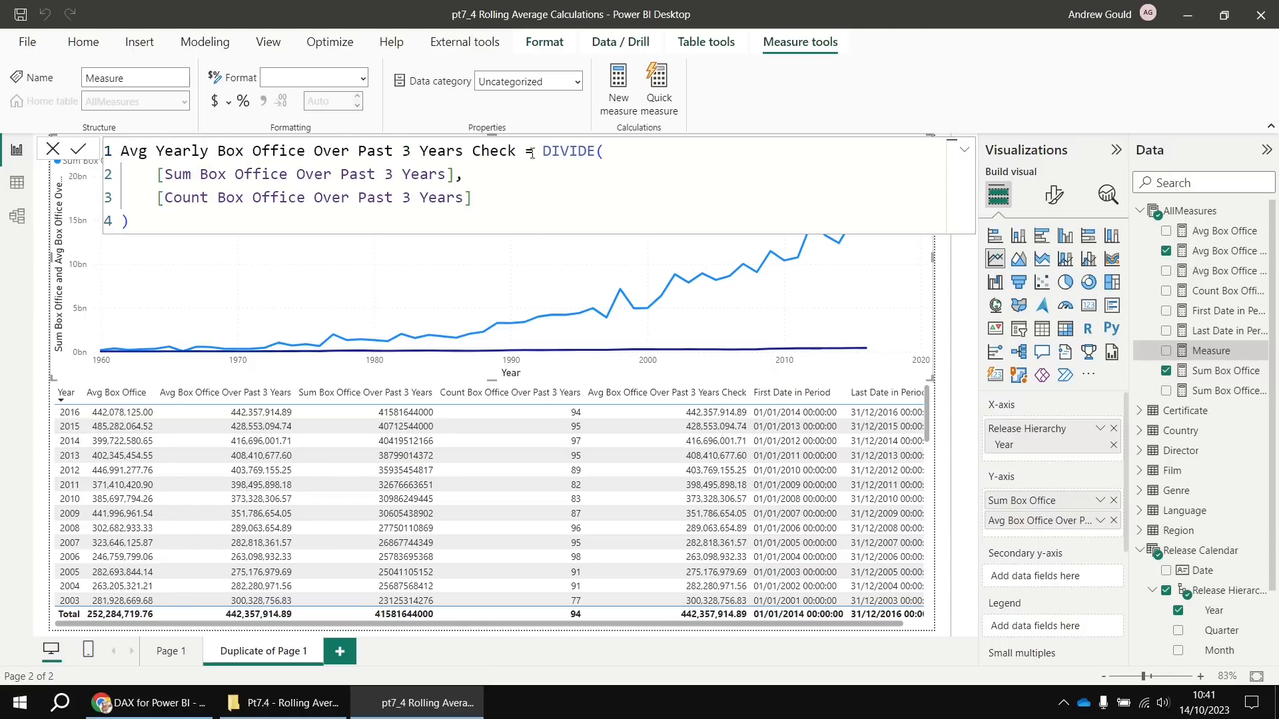
double_click(493, 152)
key(BackSpace)
key(BackSpace)
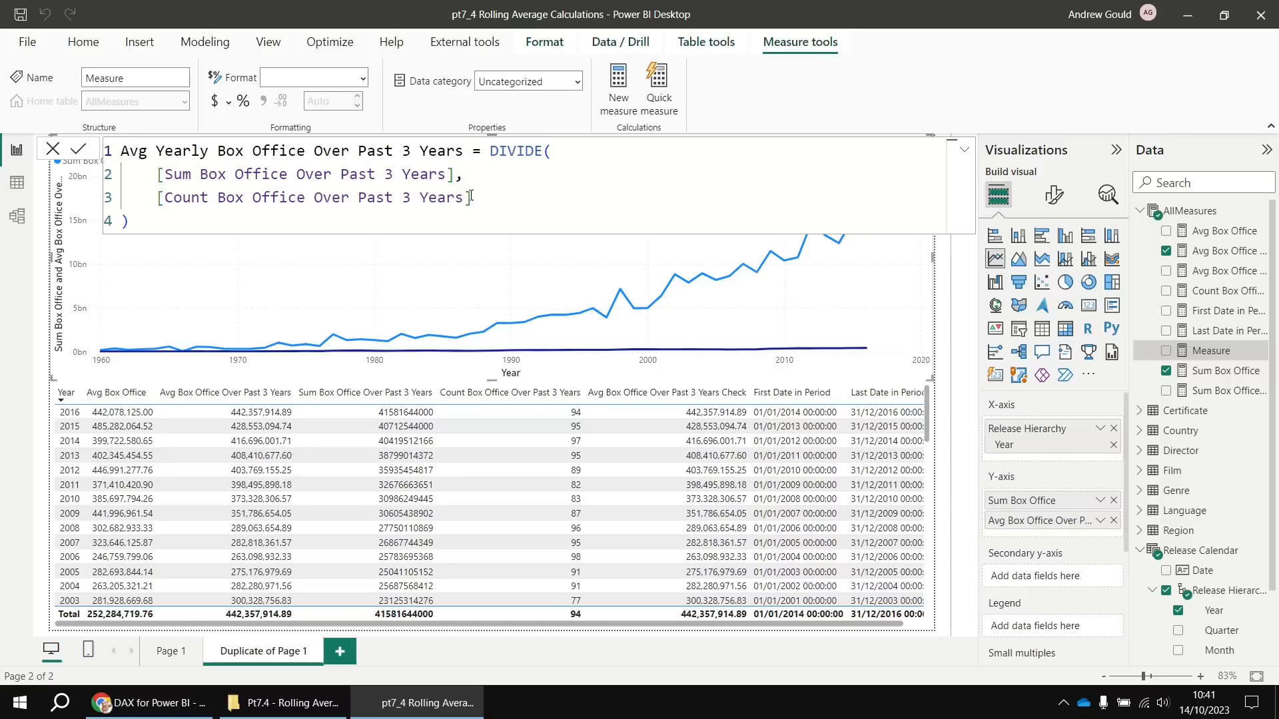
drag(471, 197, 156, 206)
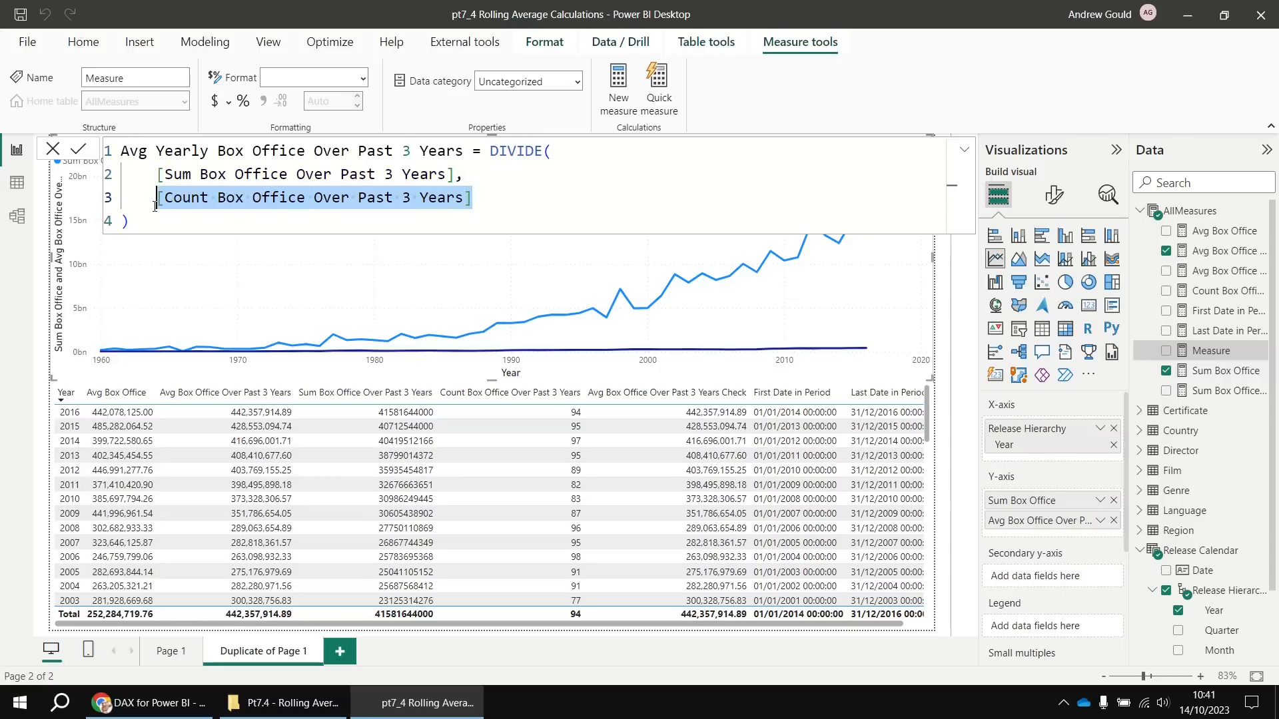
text(3)
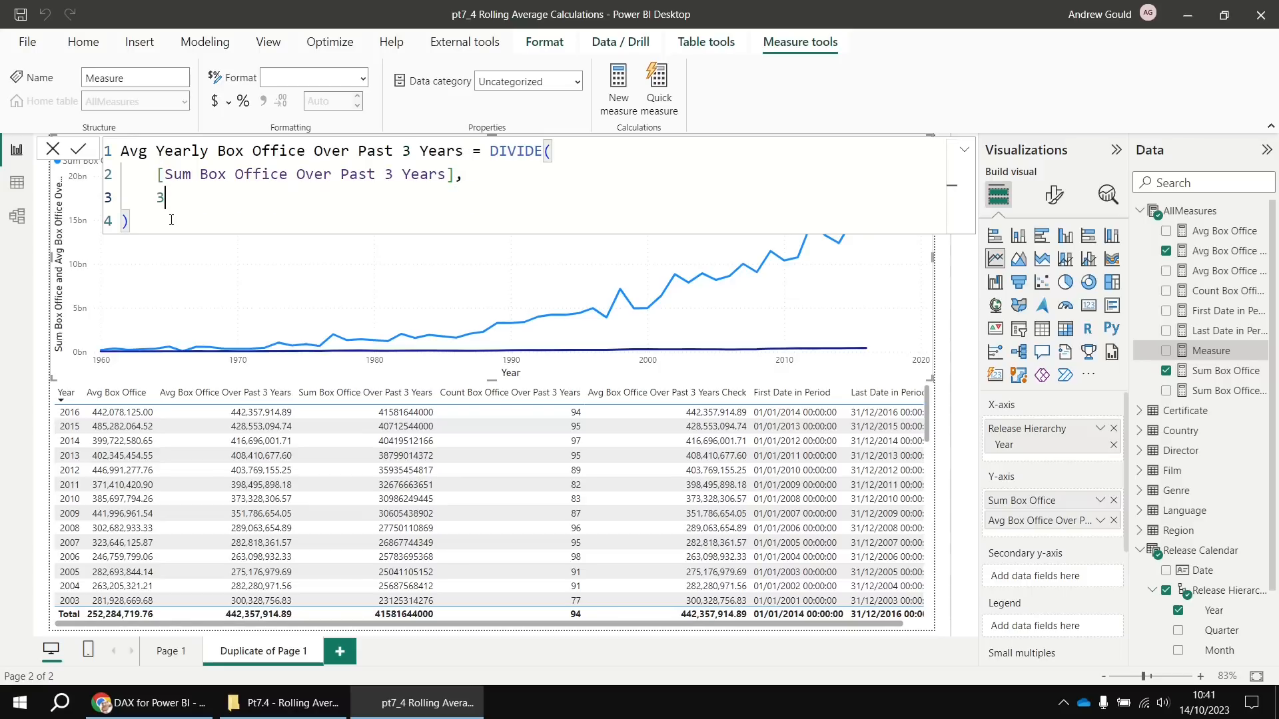
click(78, 149)
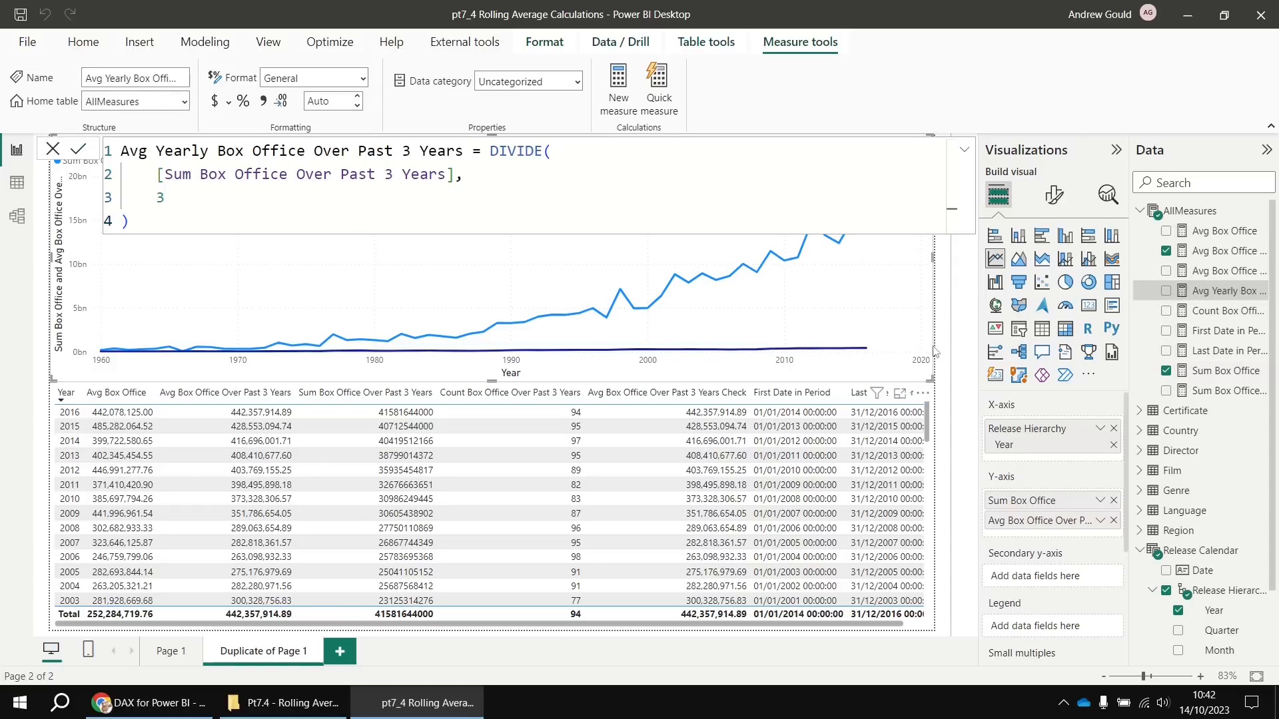
Replace the old 3-year average on the line chart with Avg Yearly Box Office Over Past 3 Years
click(1113, 520)
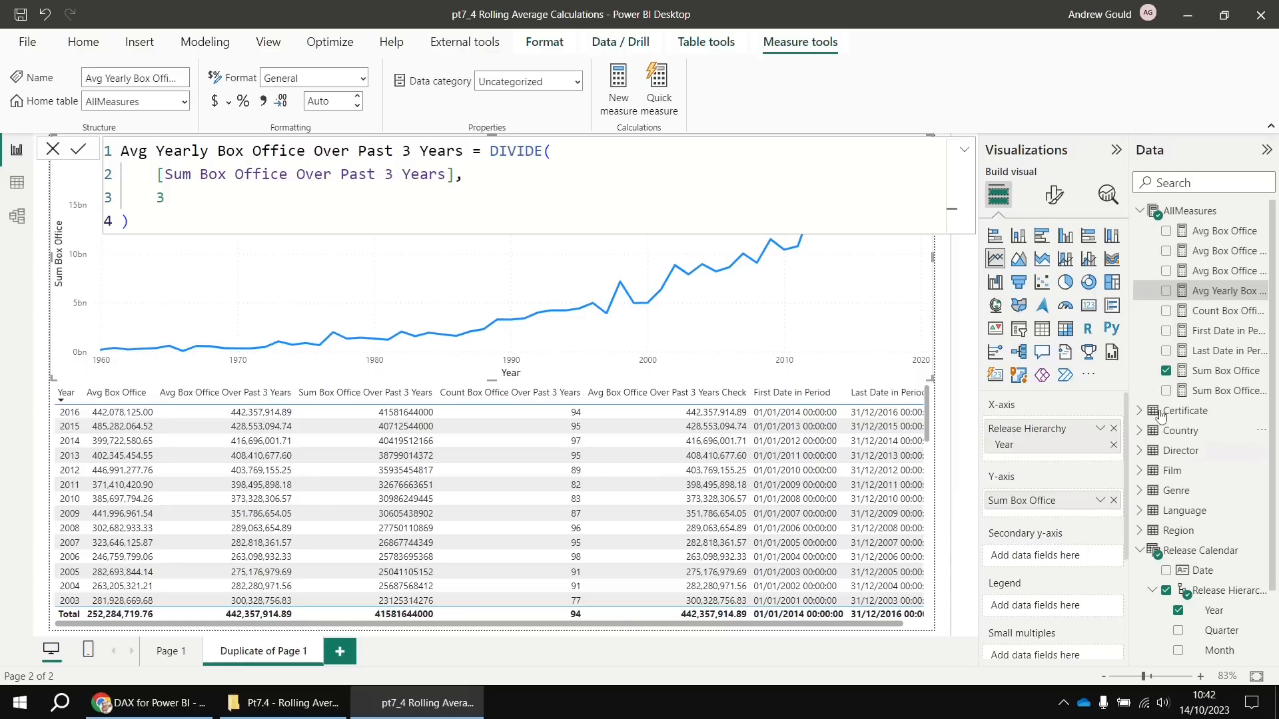
click(1166, 291)
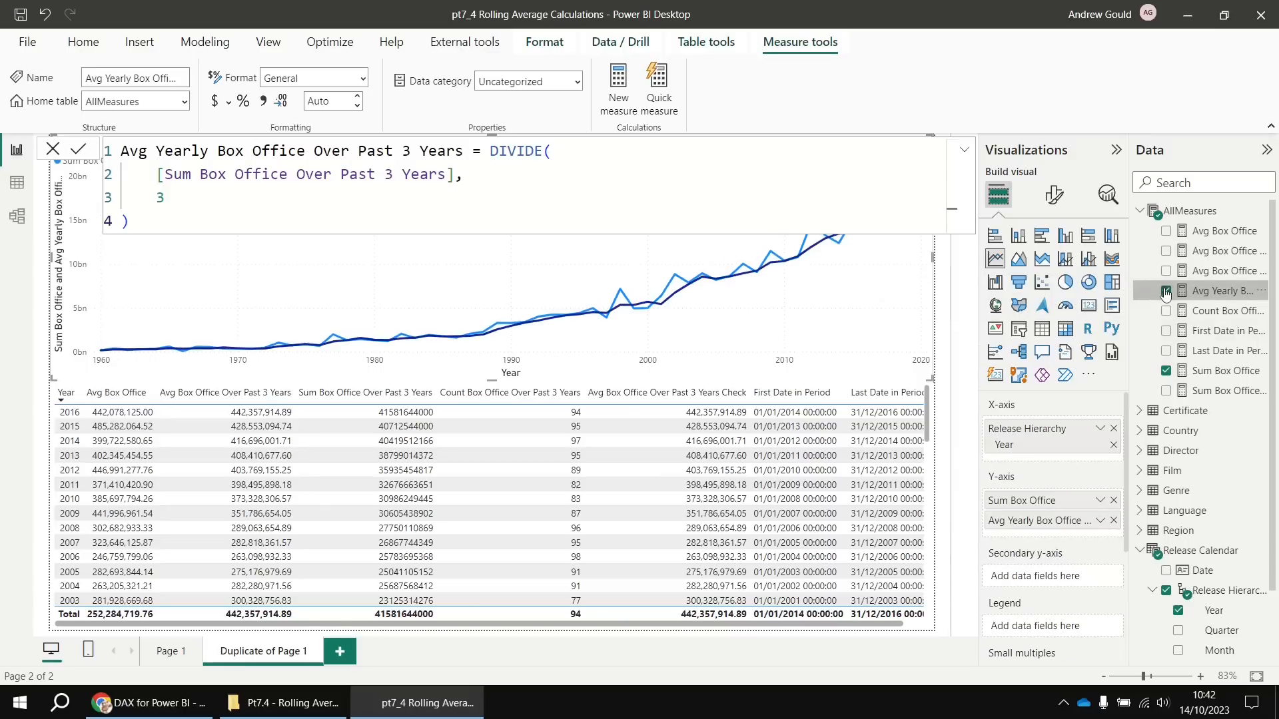
click(941, 342)
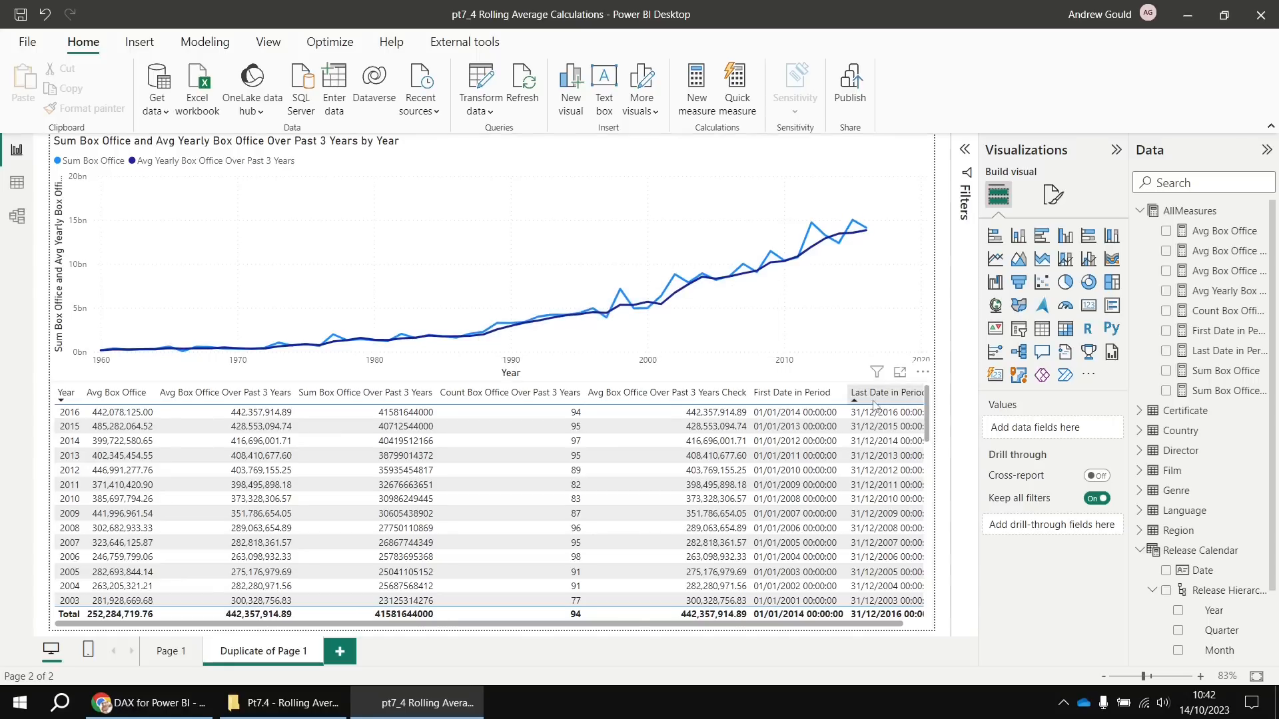
Strip the table's six 3-year and date columns, then add Sum Box Office and Avg Yearly Box Office
click(911, 626)
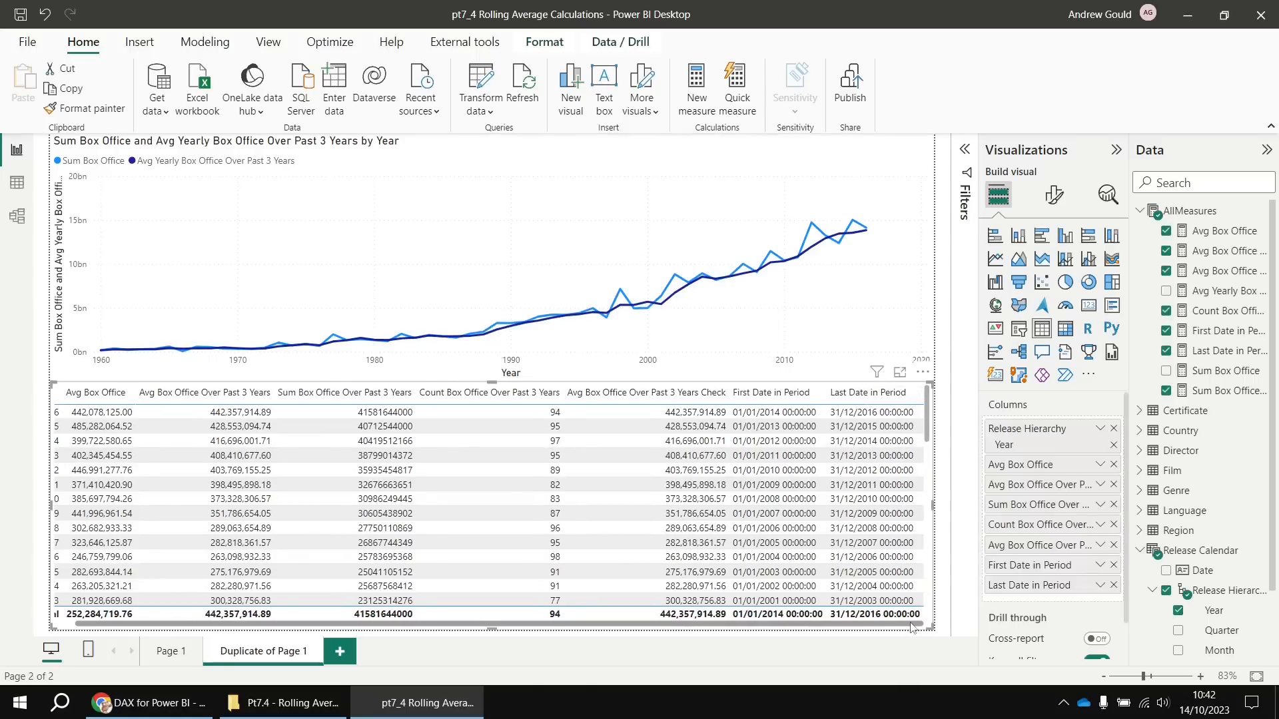
click(1114, 585)
click(1113, 565)
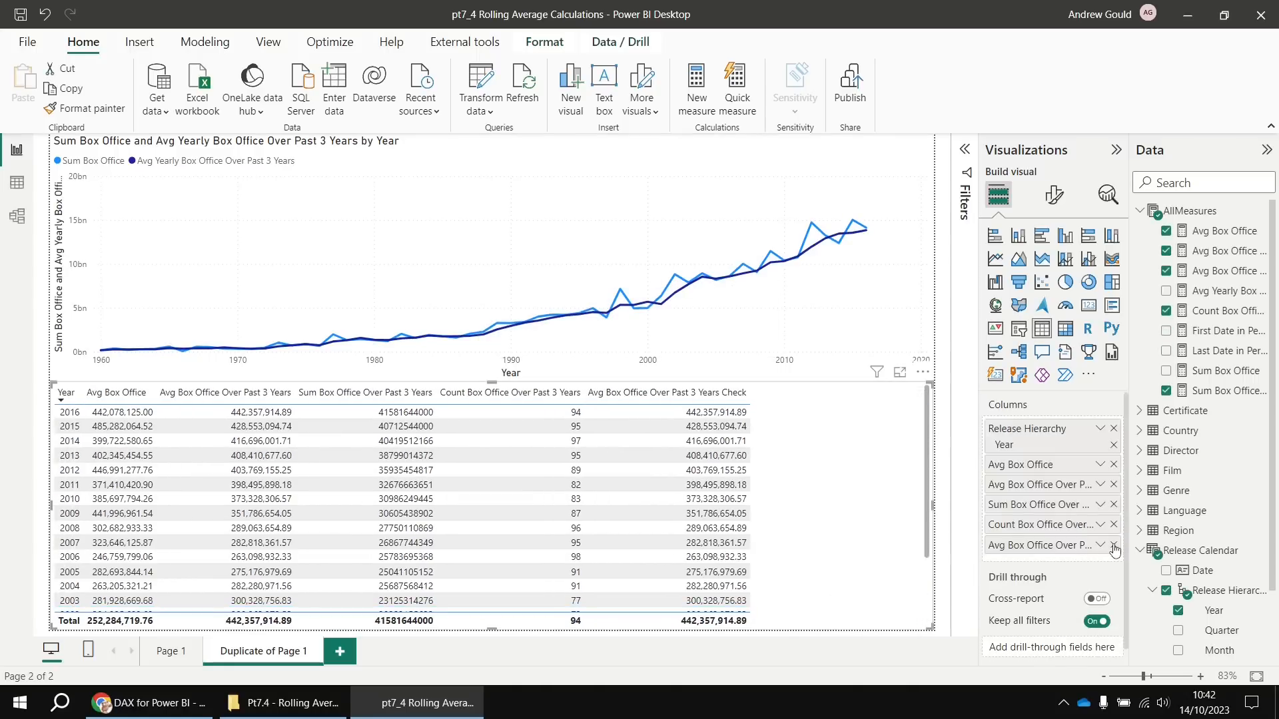
click(1113, 545)
click(1113, 525)
click(1113, 504)
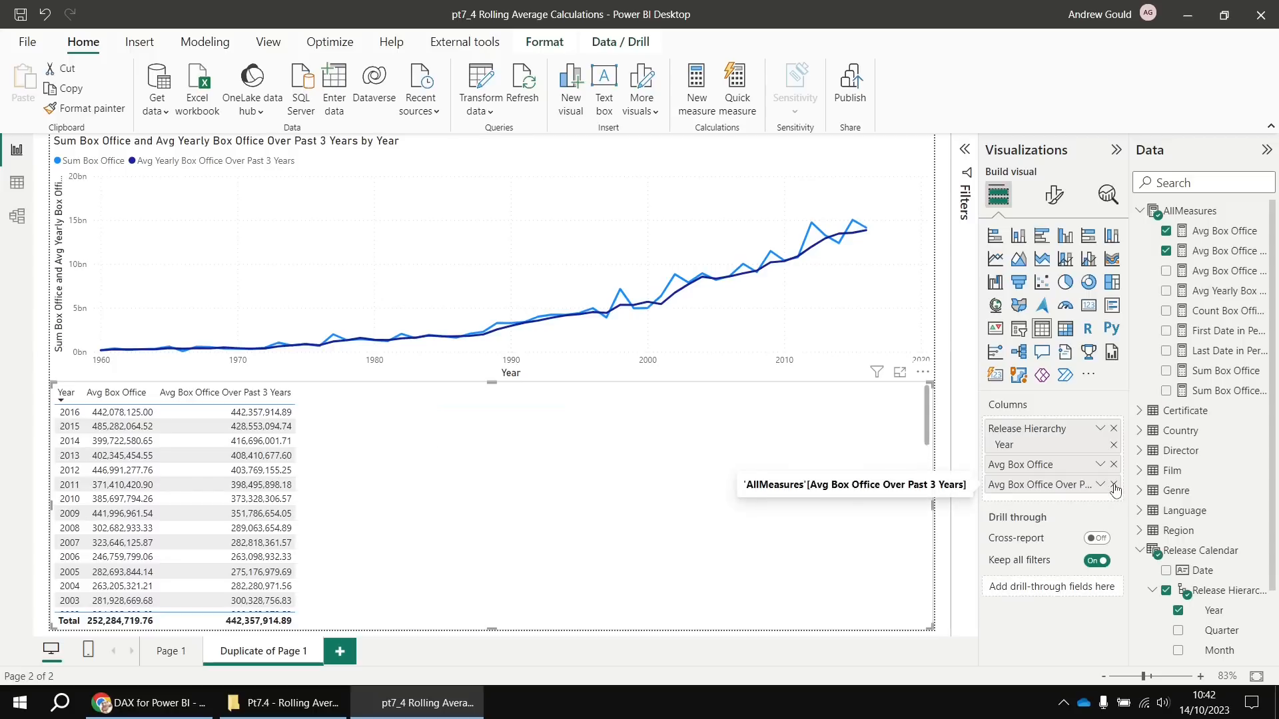
click(1114, 485)
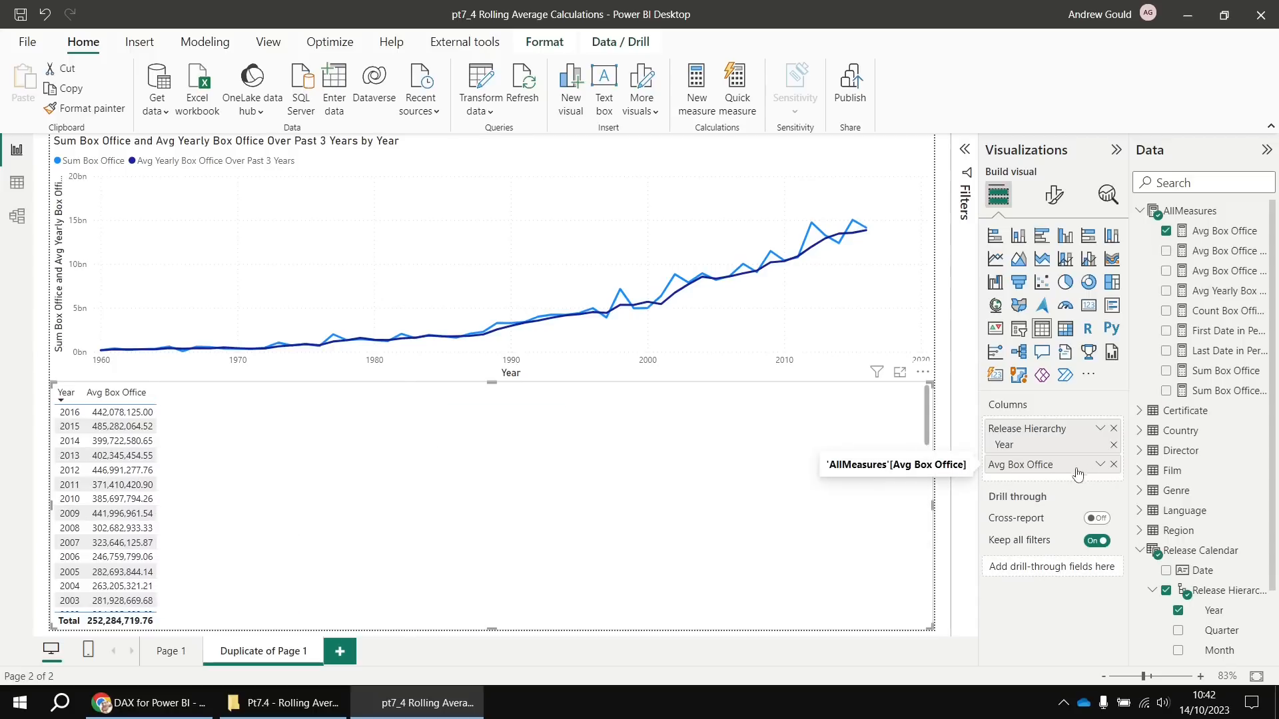
click(1166, 372)
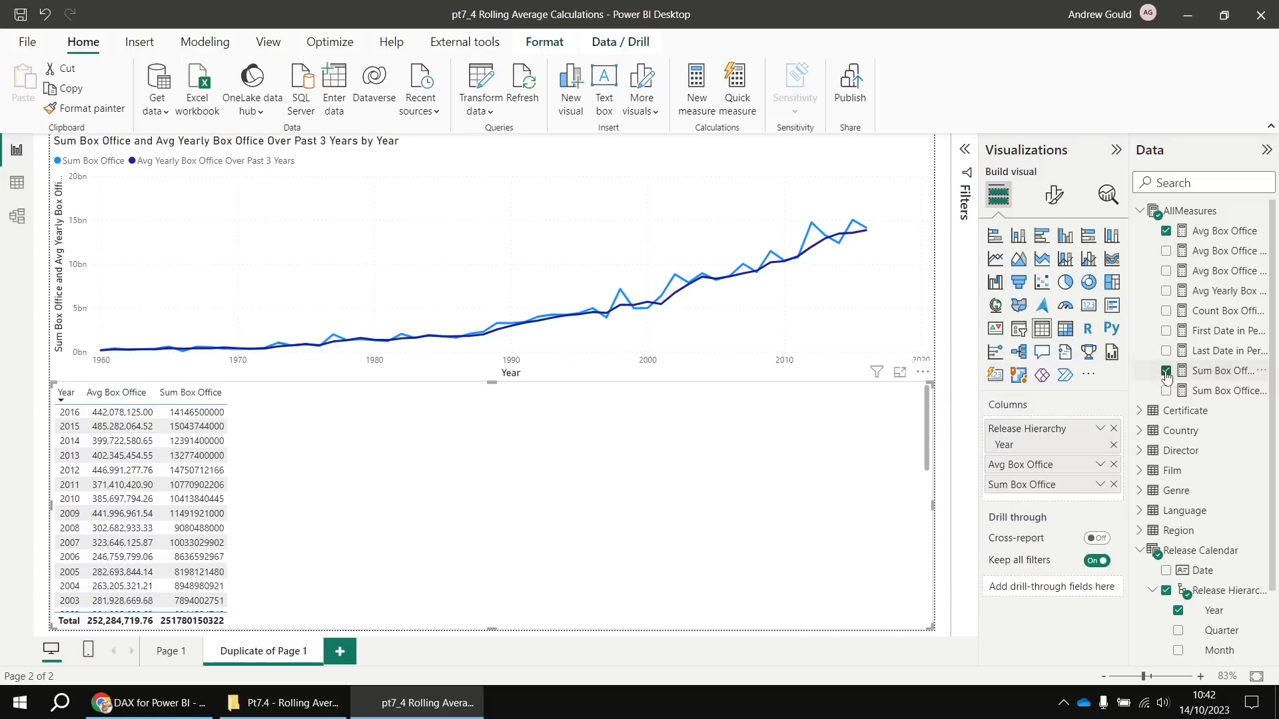
click(1166, 291)
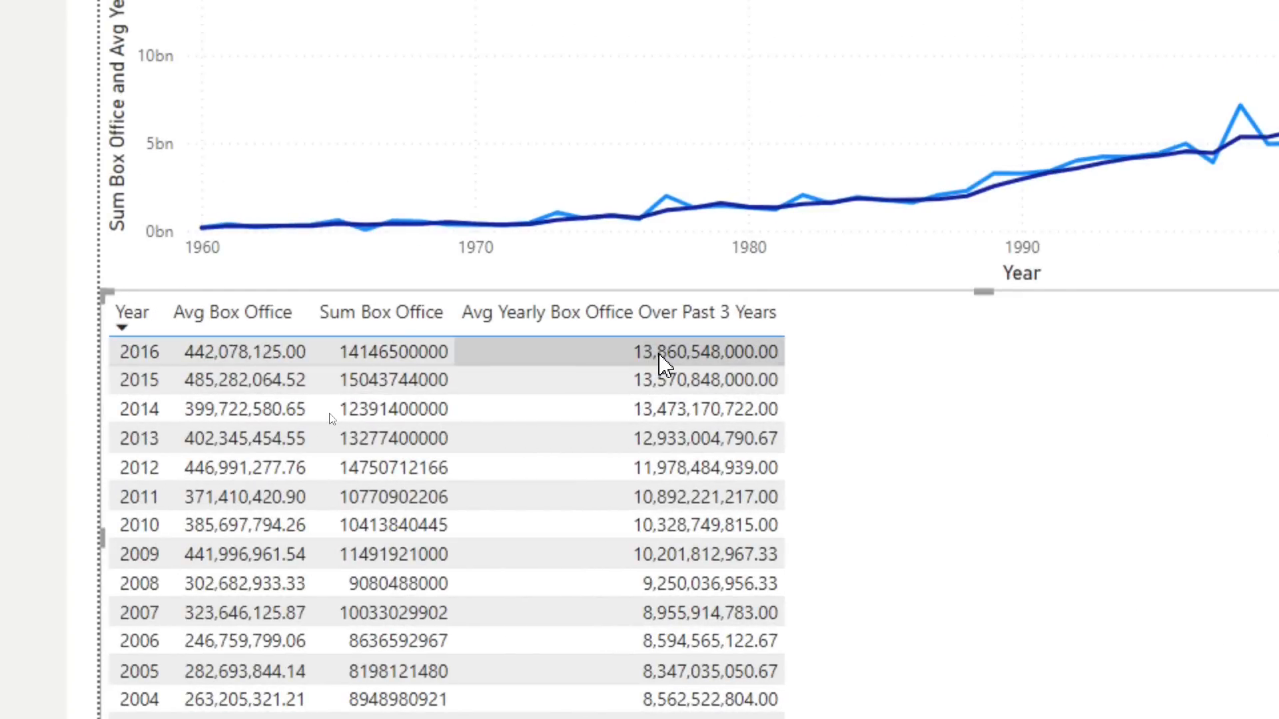
click(664, 366)
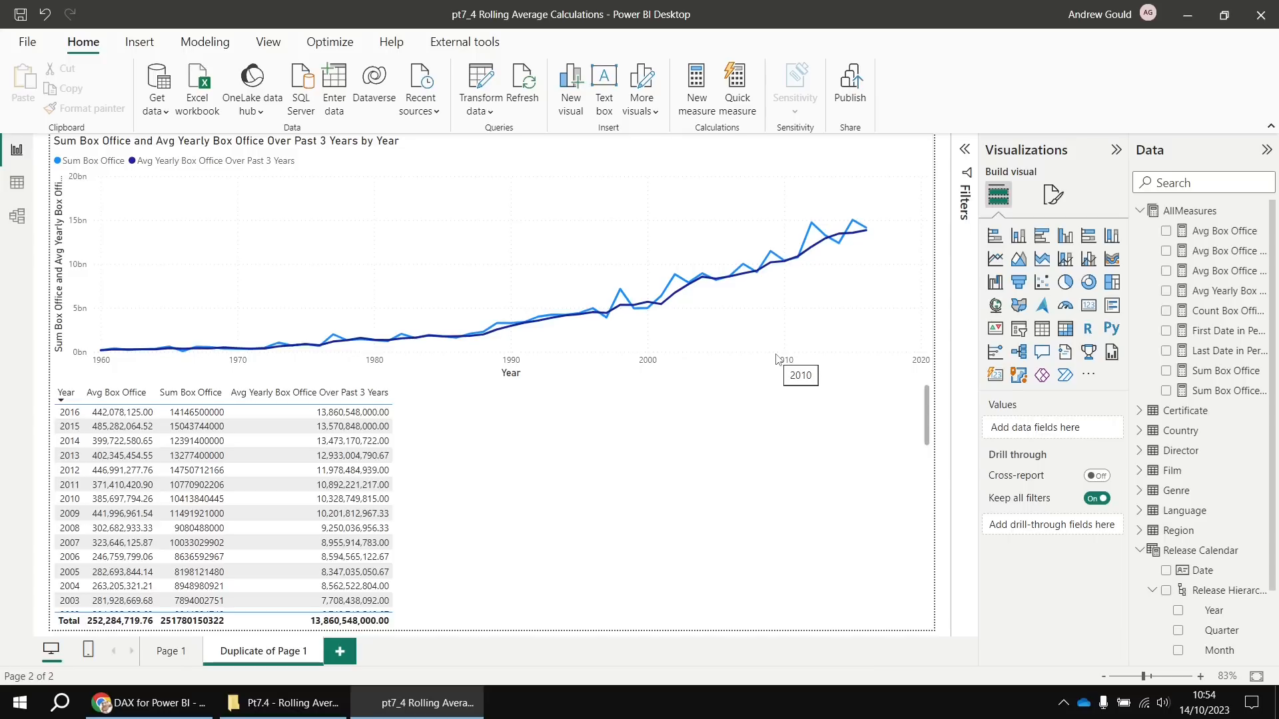
Rename Page 1 to Basic Rolling Avg
double_click(169, 656)
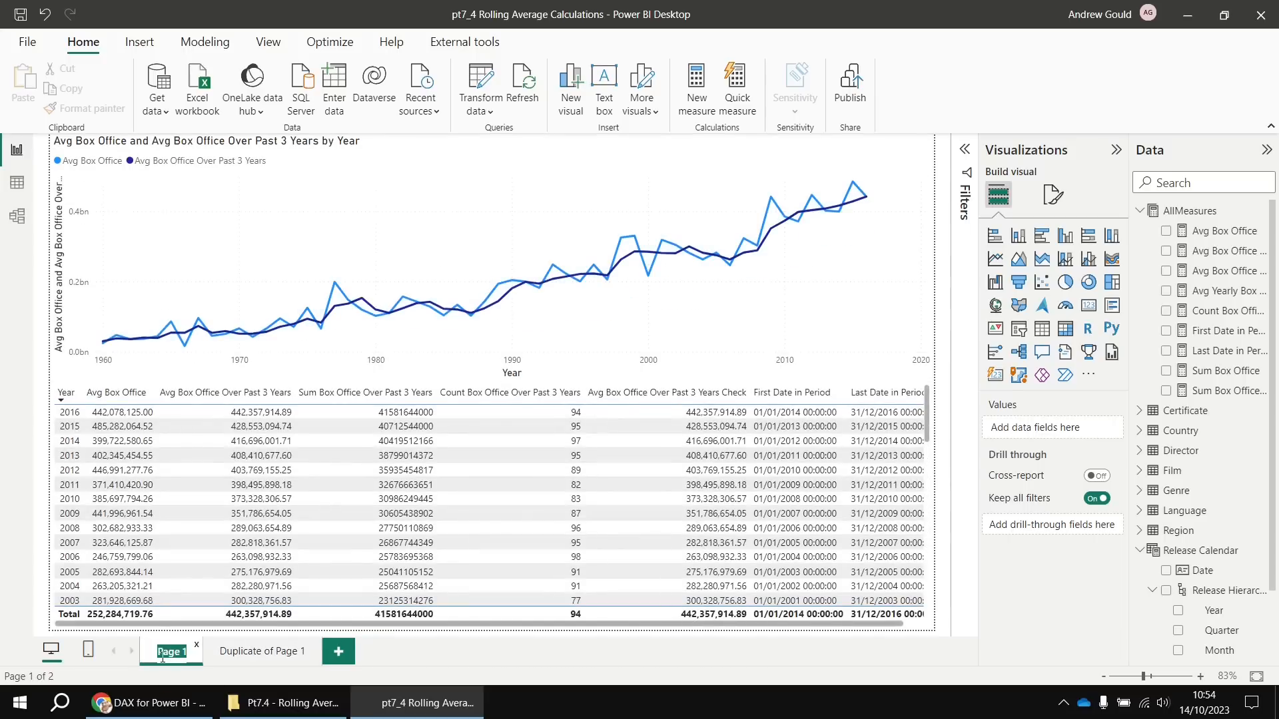
text(Basic Rolling Avg)
key(Return)
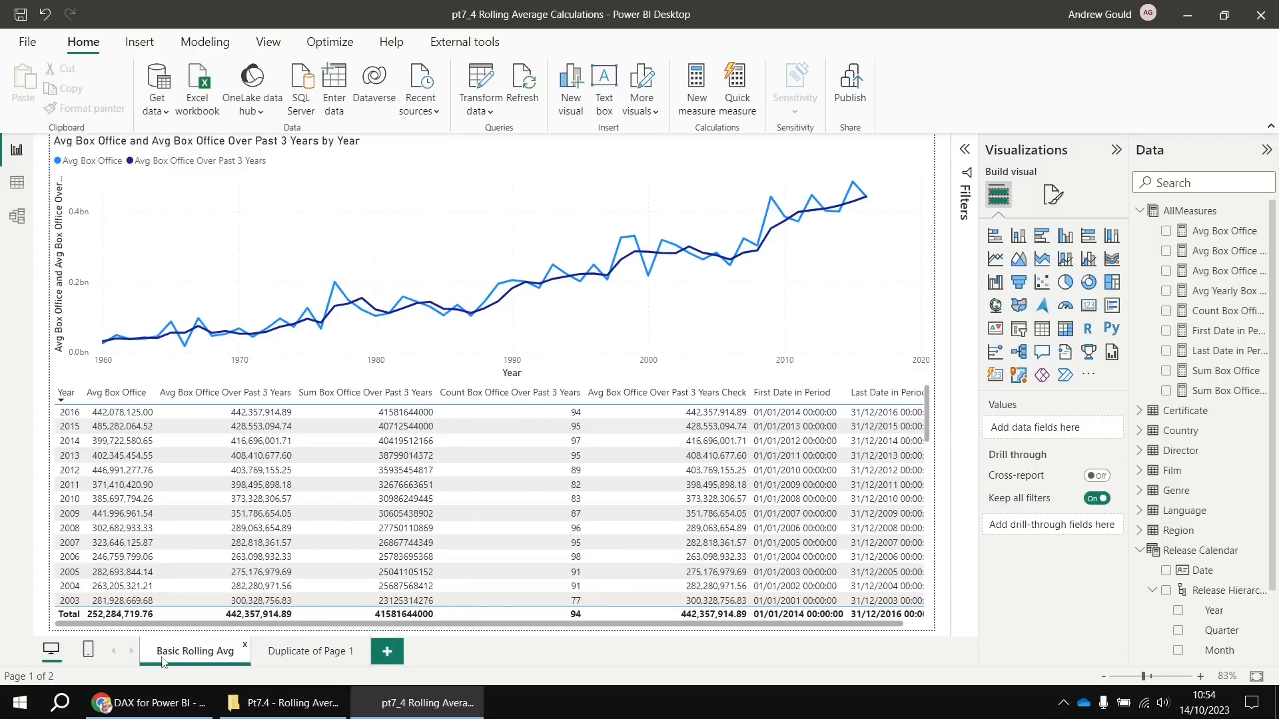
Rename Duplicate of Page 1 to Yearly Avg Total Box Office
double_click(305, 652)
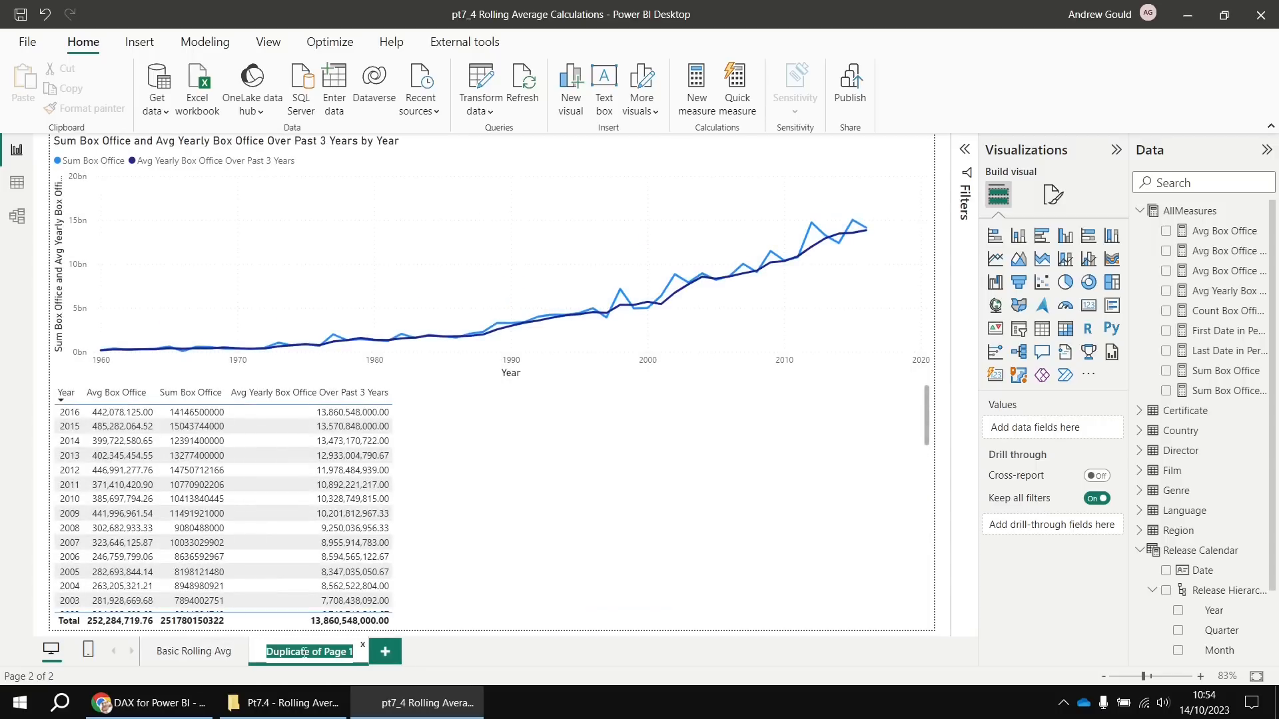
text(Yearly A)
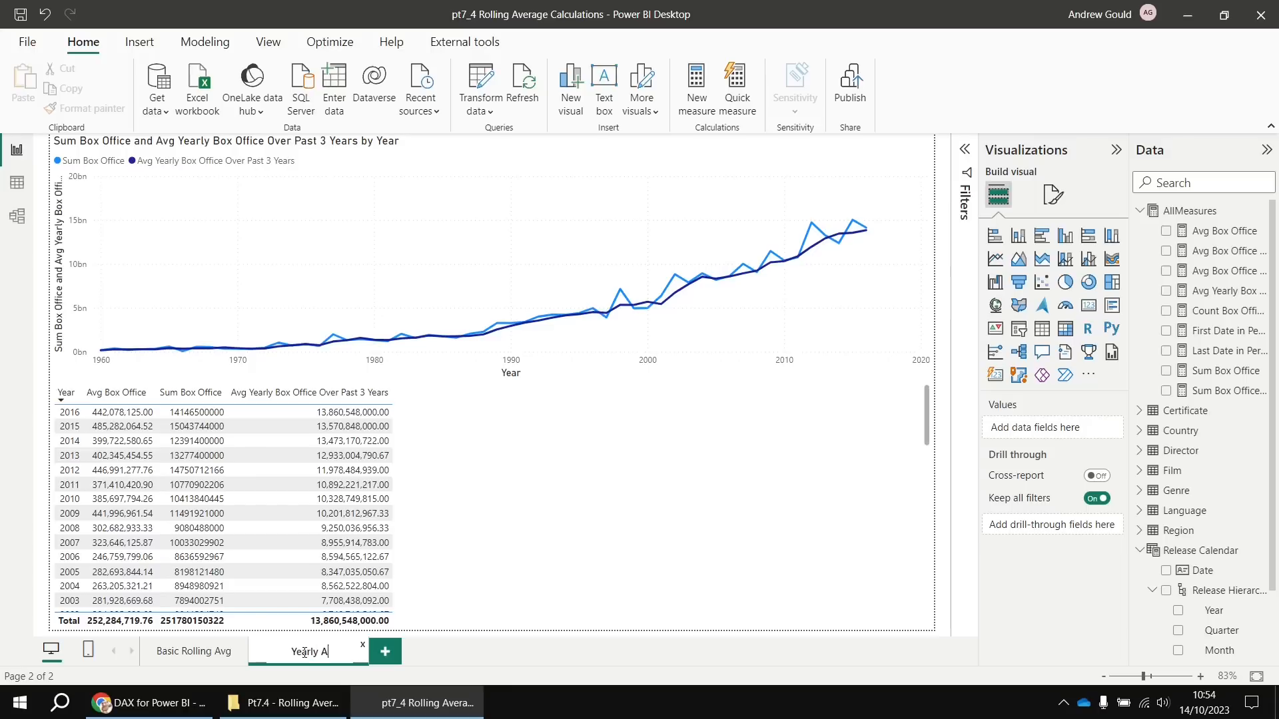
text(vg Total Box Office)
key(Return)
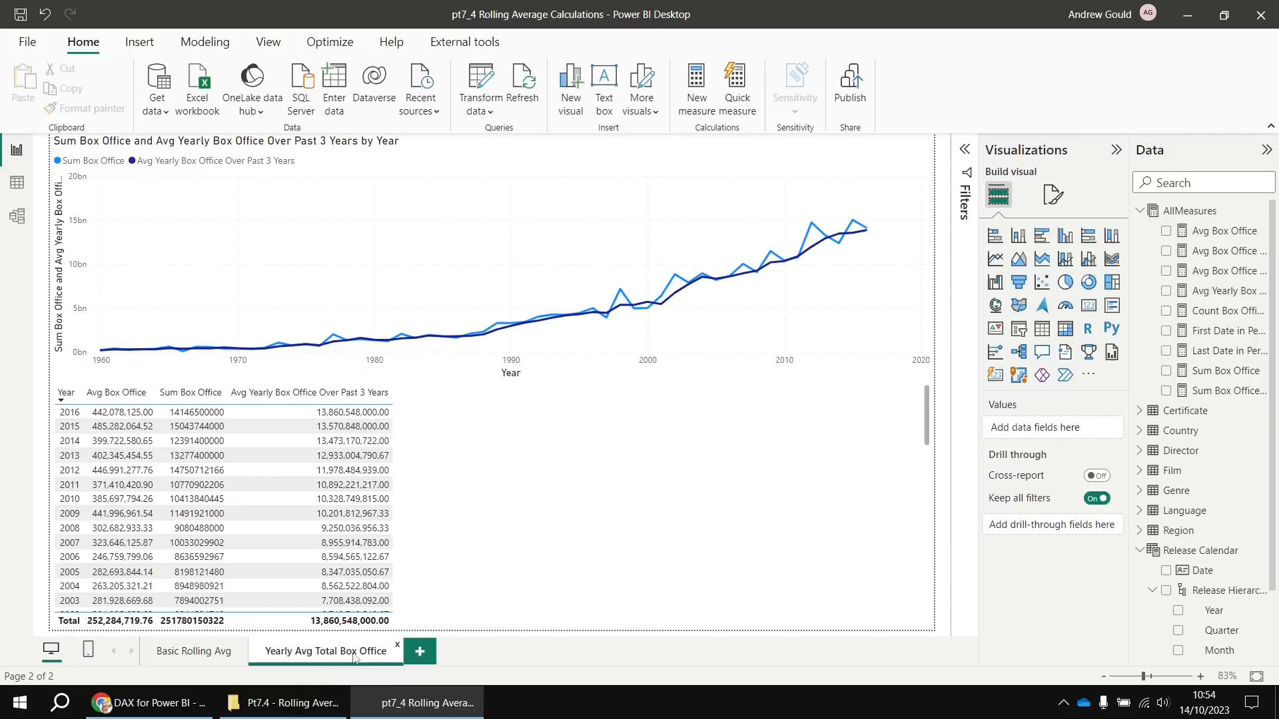
right_click(323, 659)
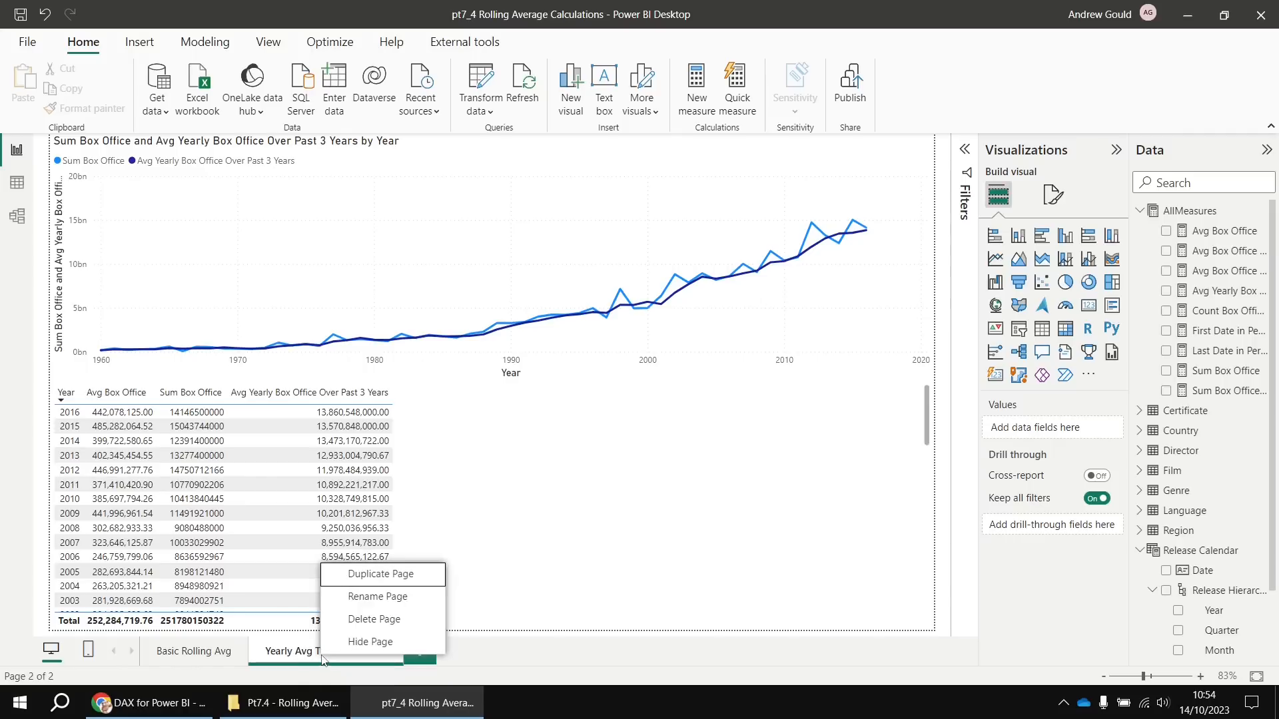
Duplicate the yearly page and rename the copy Quarterly Avg Total Box Office
click(378, 574)
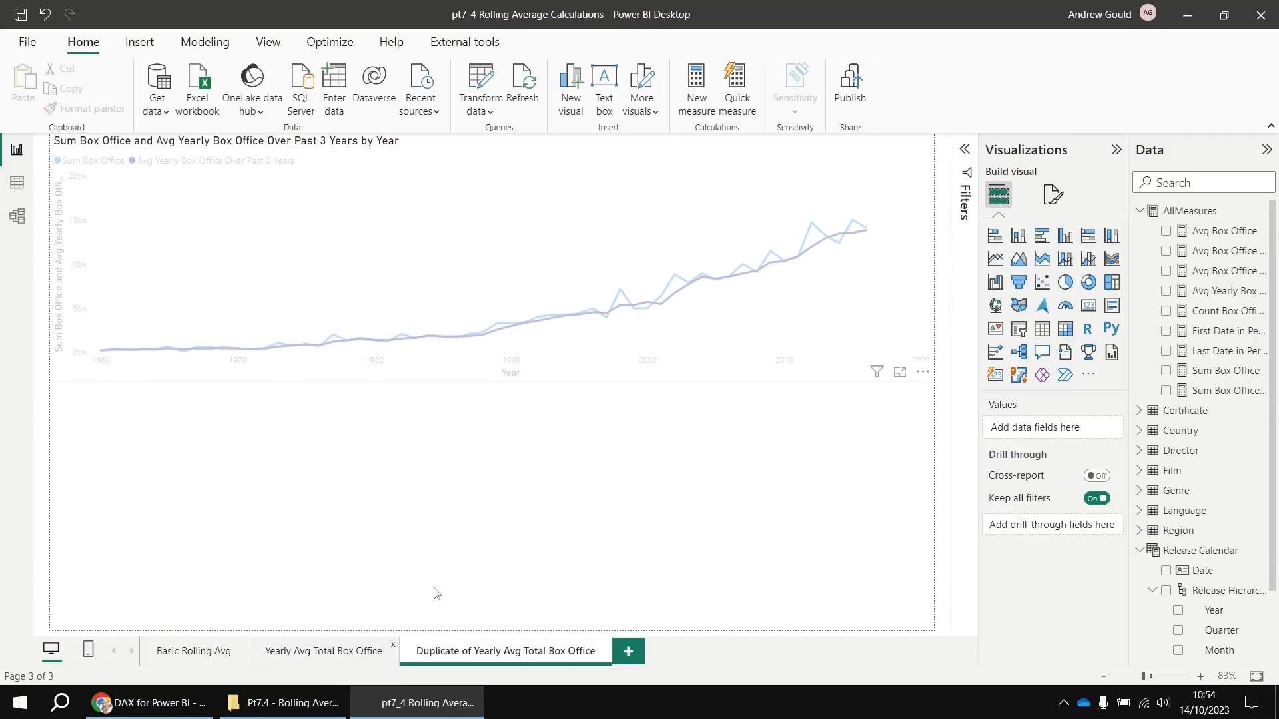
double_click(501, 654)
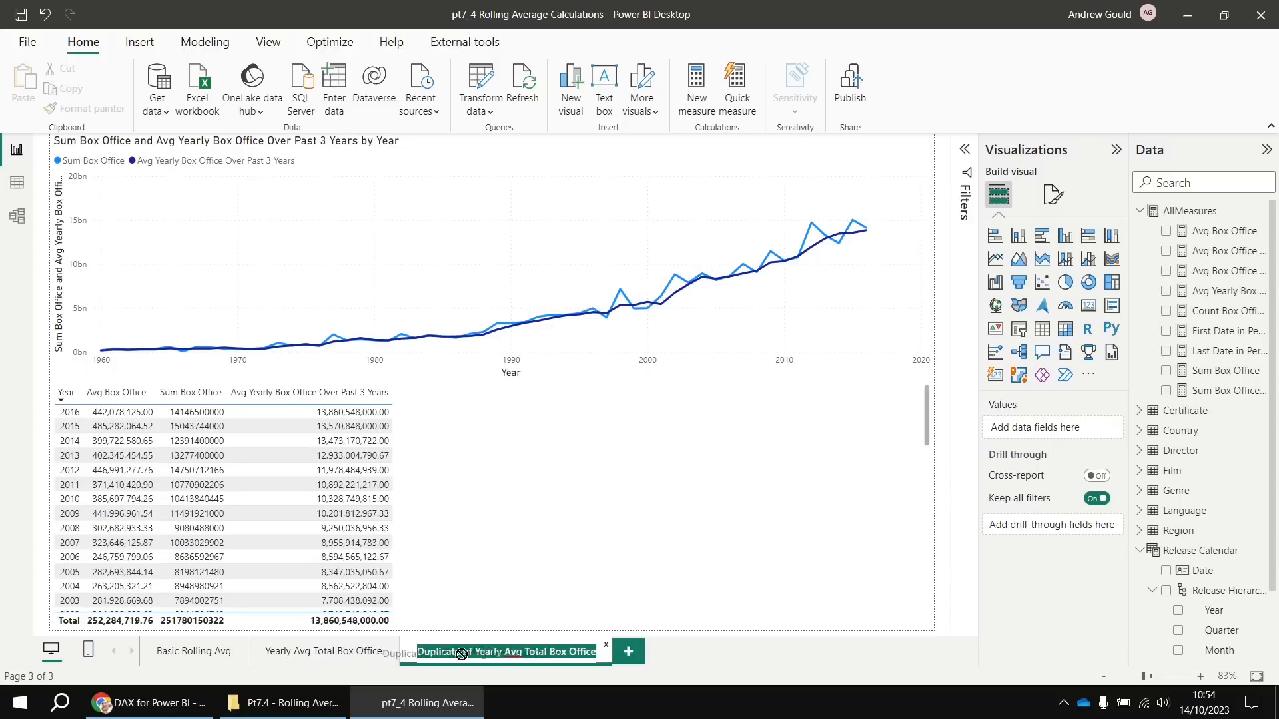
click(473, 654)
drag(490, 652, 408, 658)
text(Quarte)
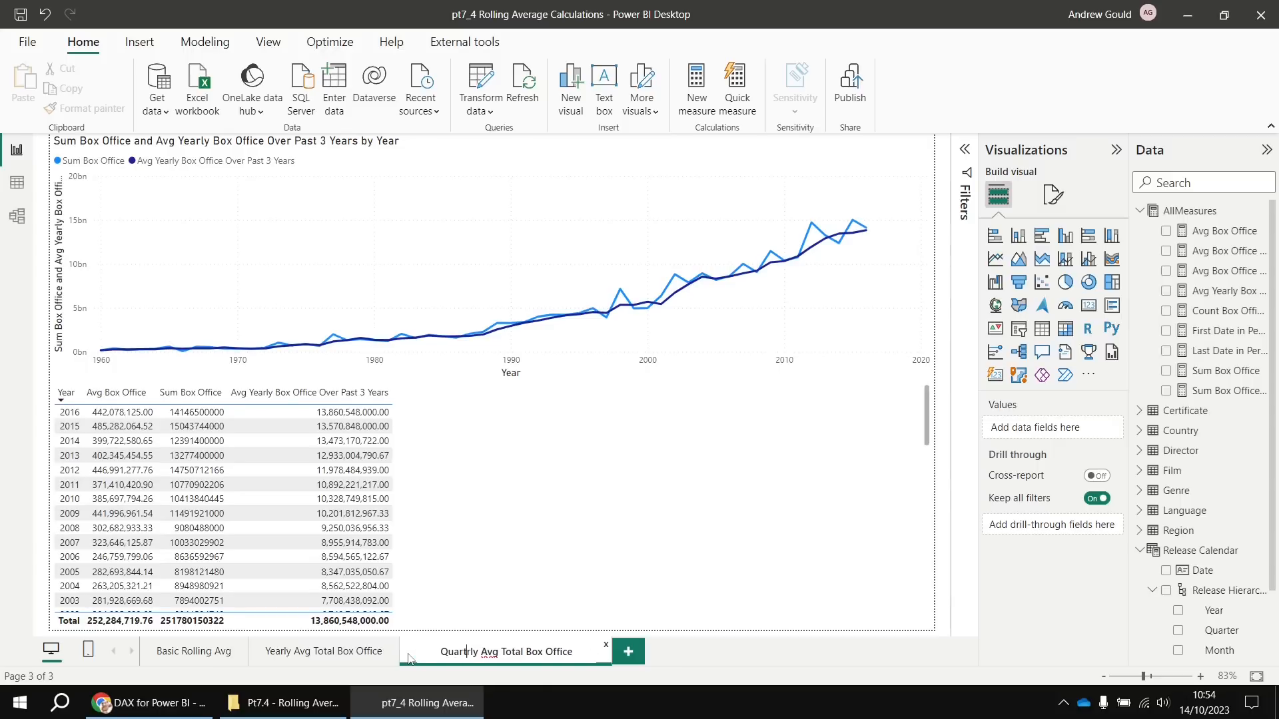
key(Return)
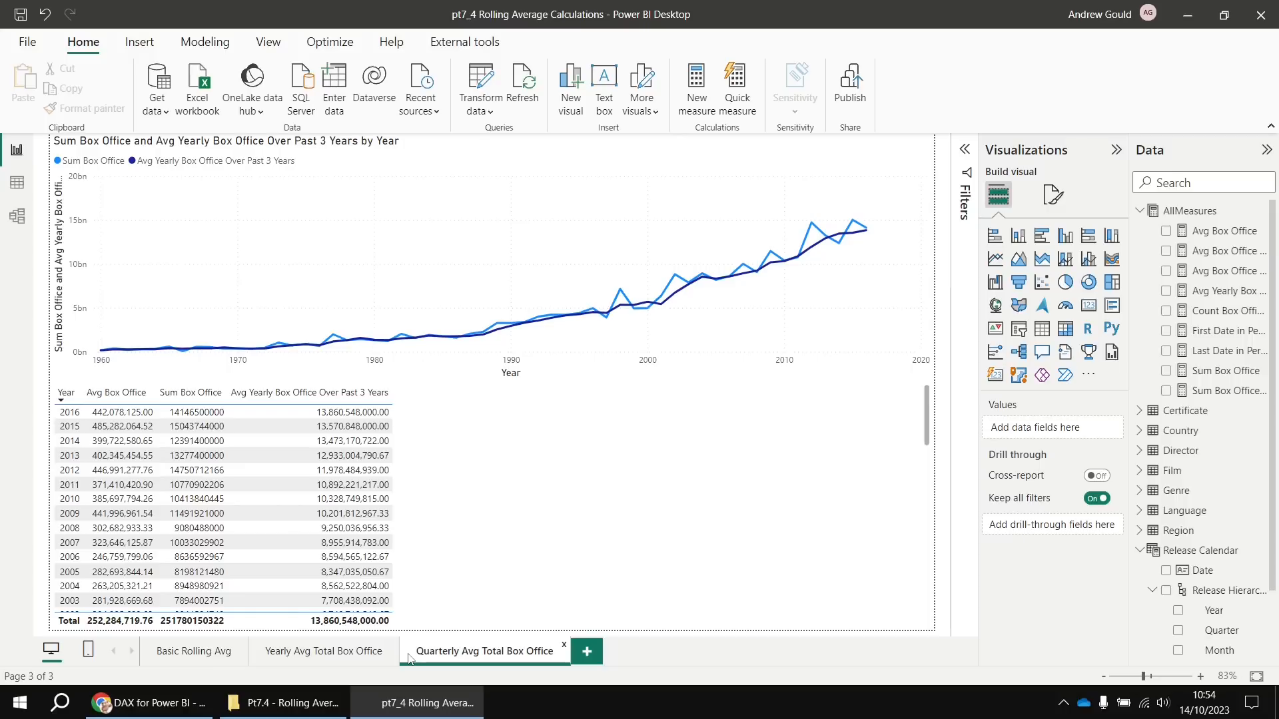
click(651, 365)
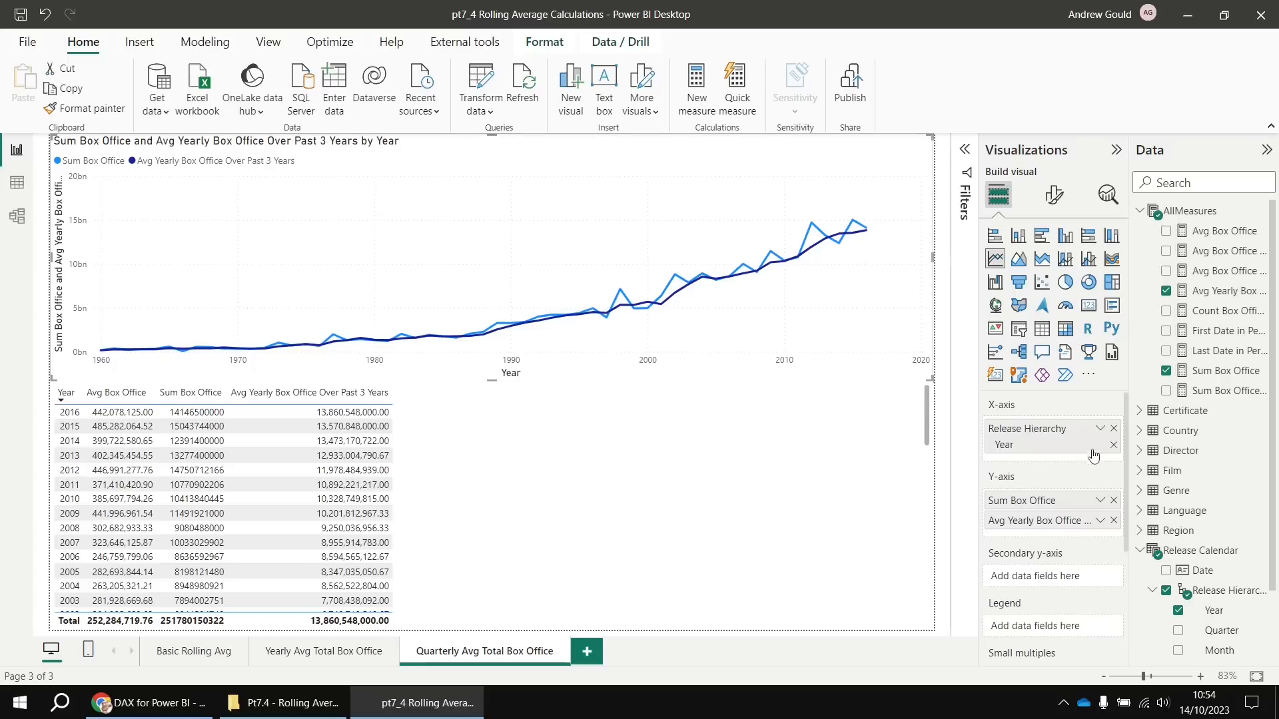
Switch the line chart's axis from Year to Year Quarter, then show the Avg Yearly measure's formula
click(1113, 445)
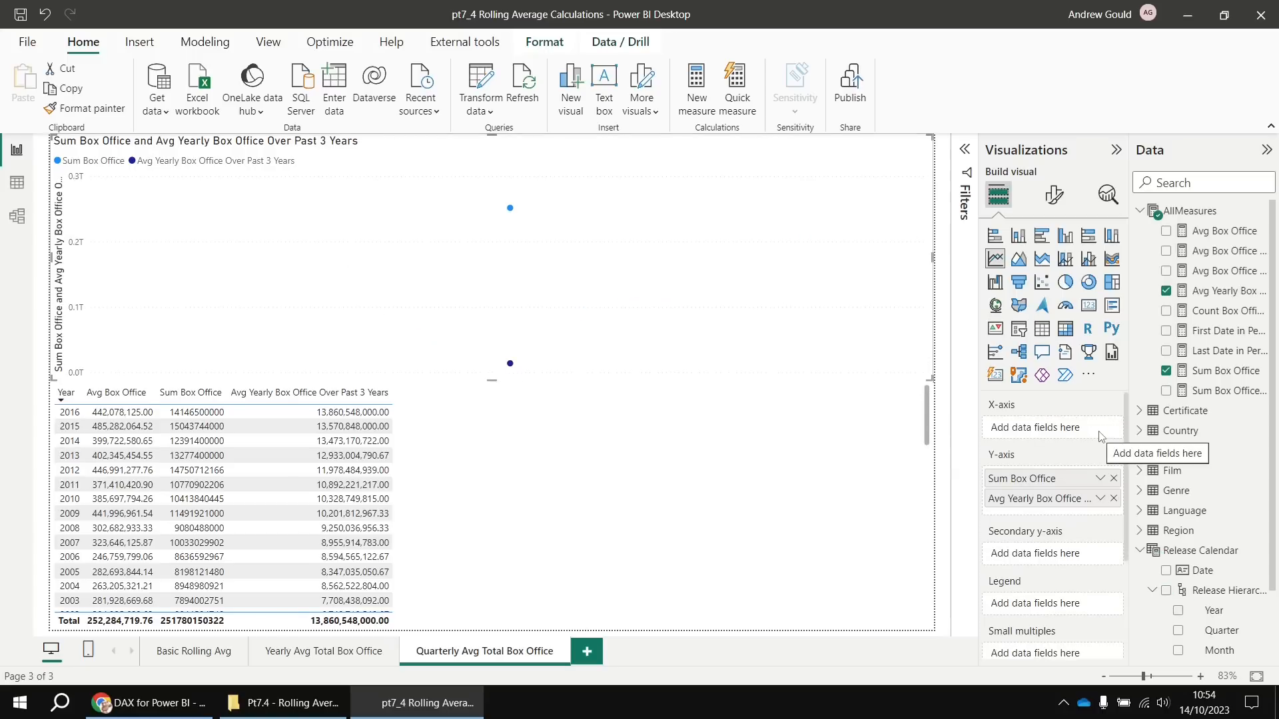
scroll(1216, 586, down, 2)
scroll(1215, 586, down, 1)
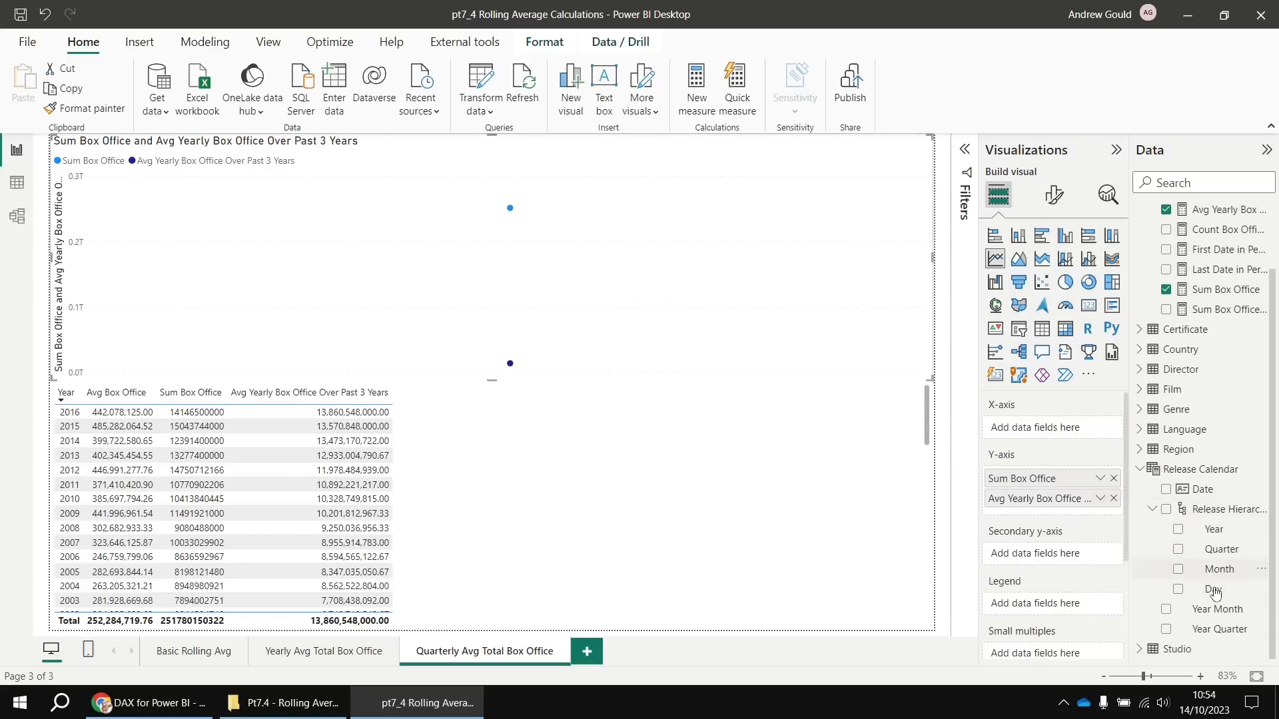
drag(1218, 638, 1052, 429)
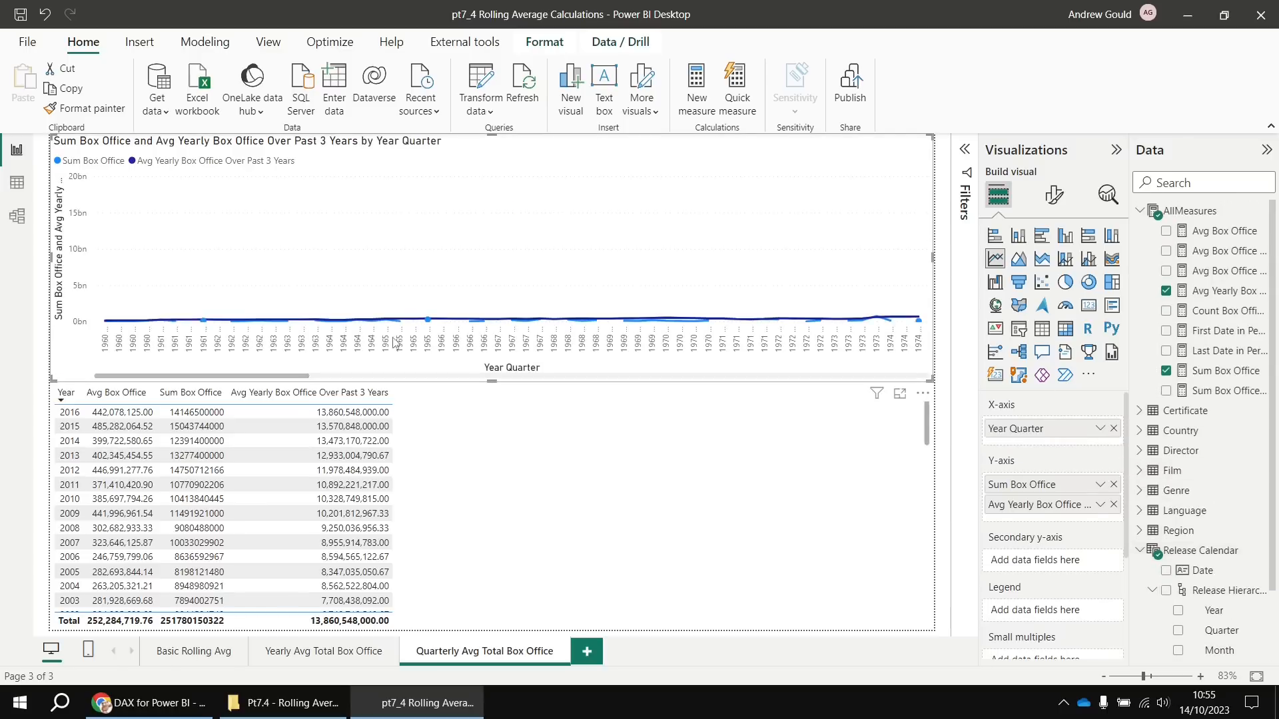
drag(291, 379, 928, 374)
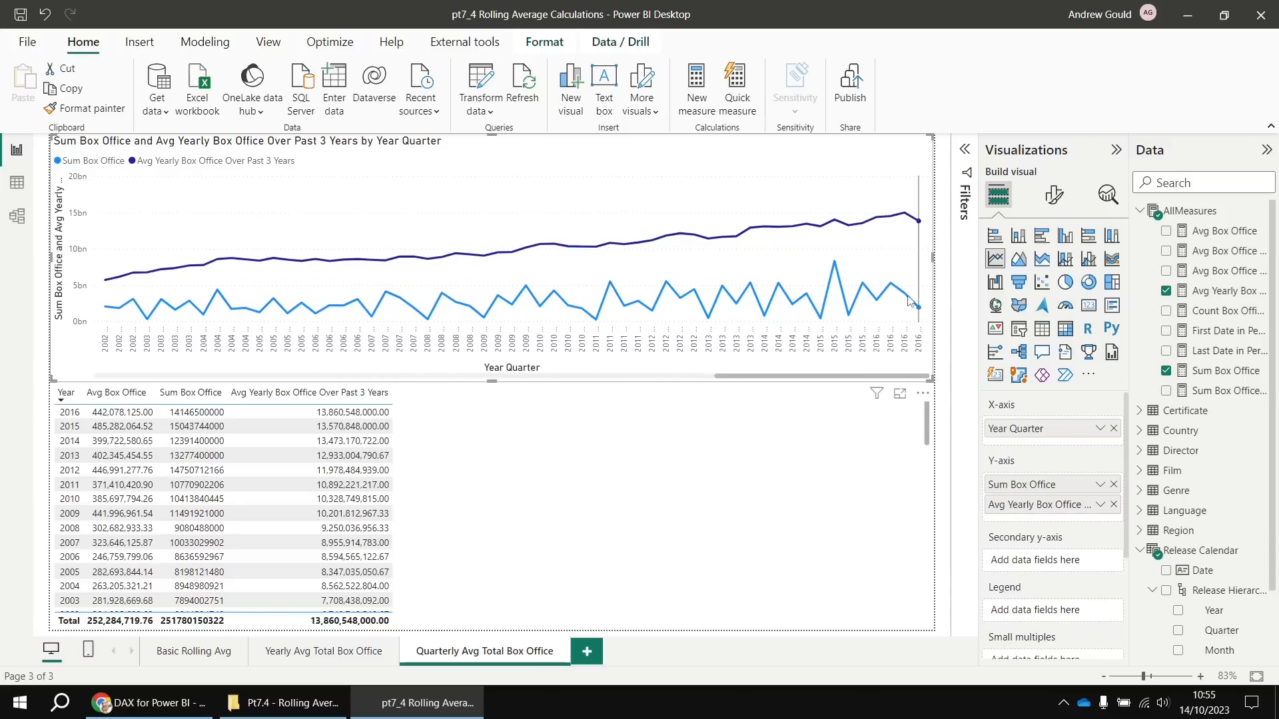
mouse_move(918, 310)
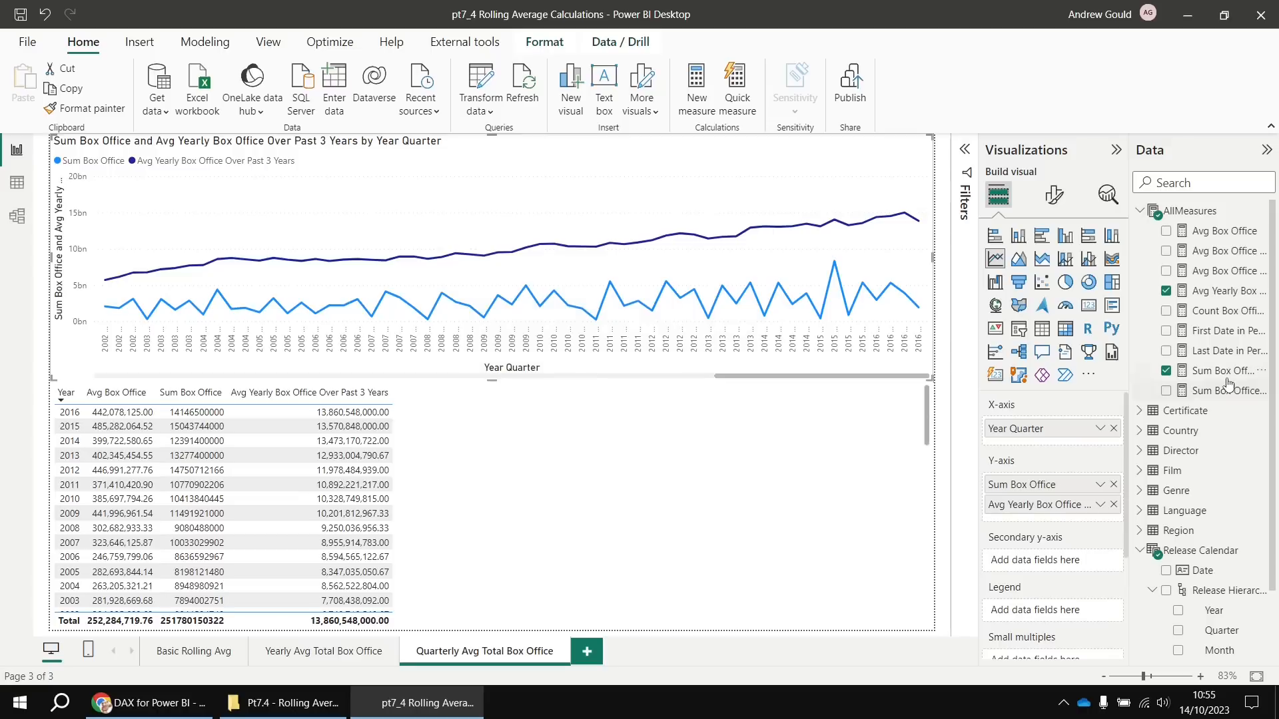
click(1213, 293)
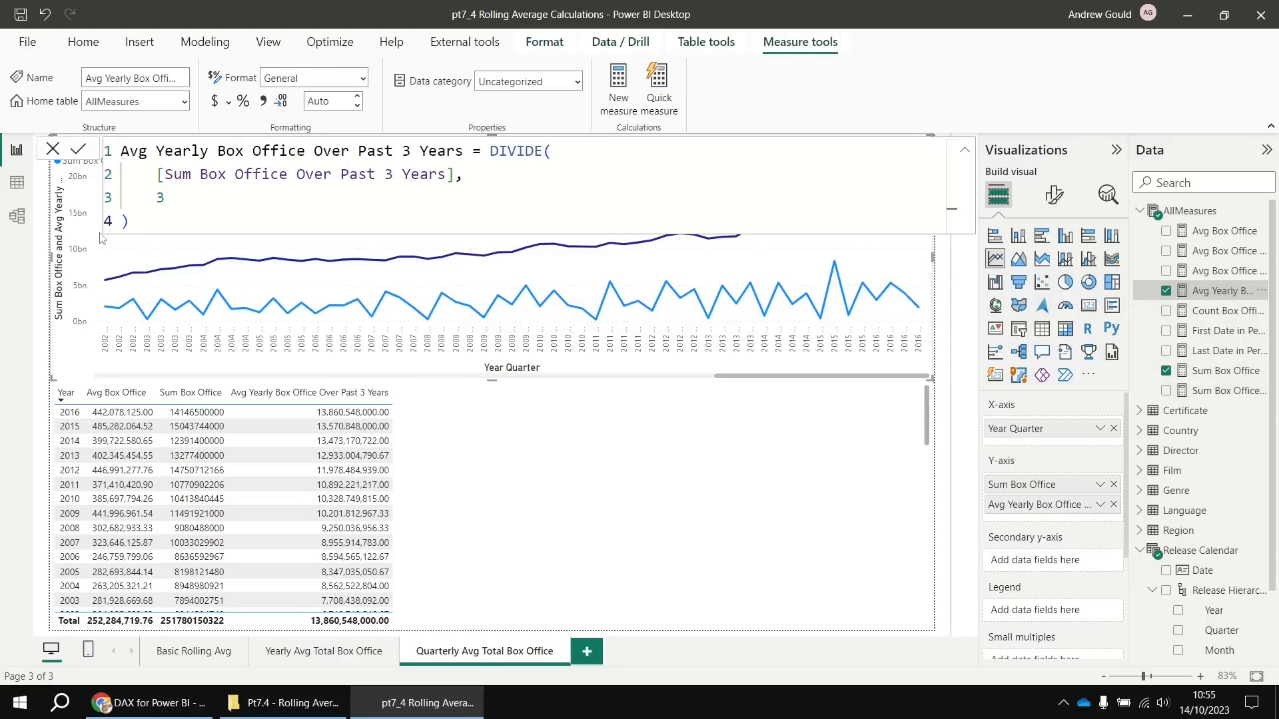
Create Avg Quarterly Box Office Over Past 3 Years from the yearly formula, dividing by 12 instead of 3
drag(102, 239, 107, 150)
key(ctrl+c)
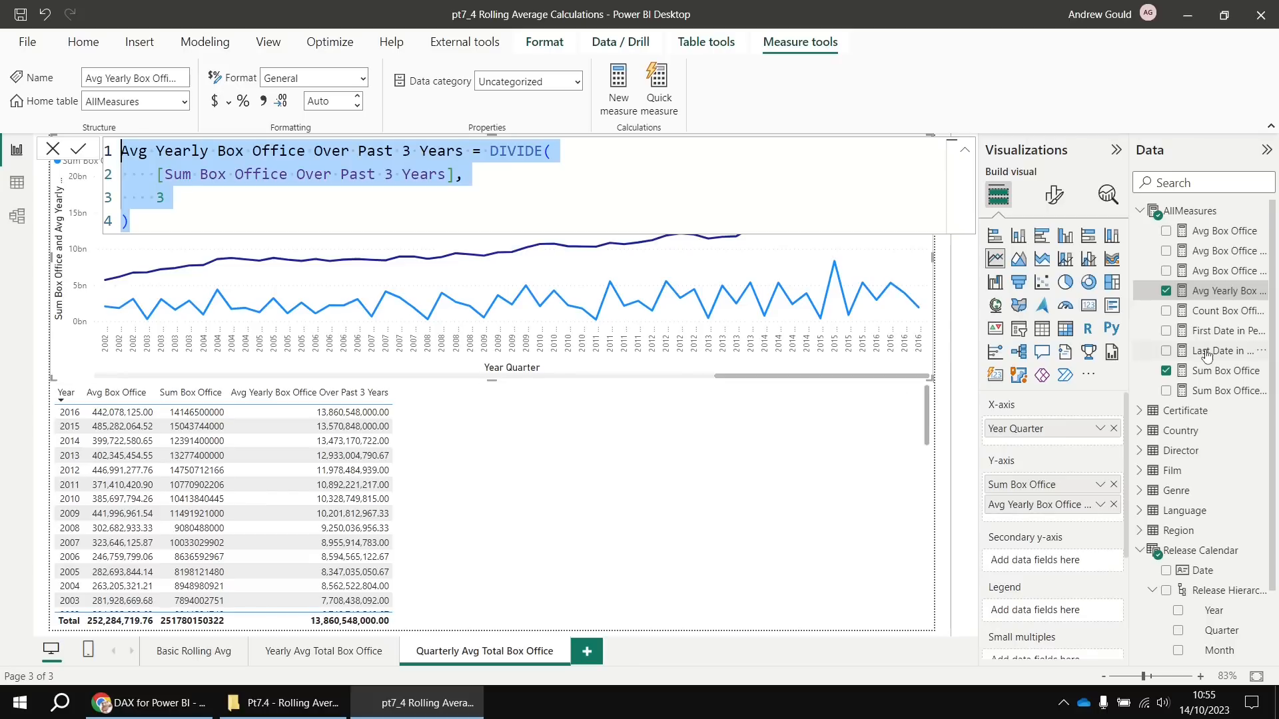
right_click(1168, 211)
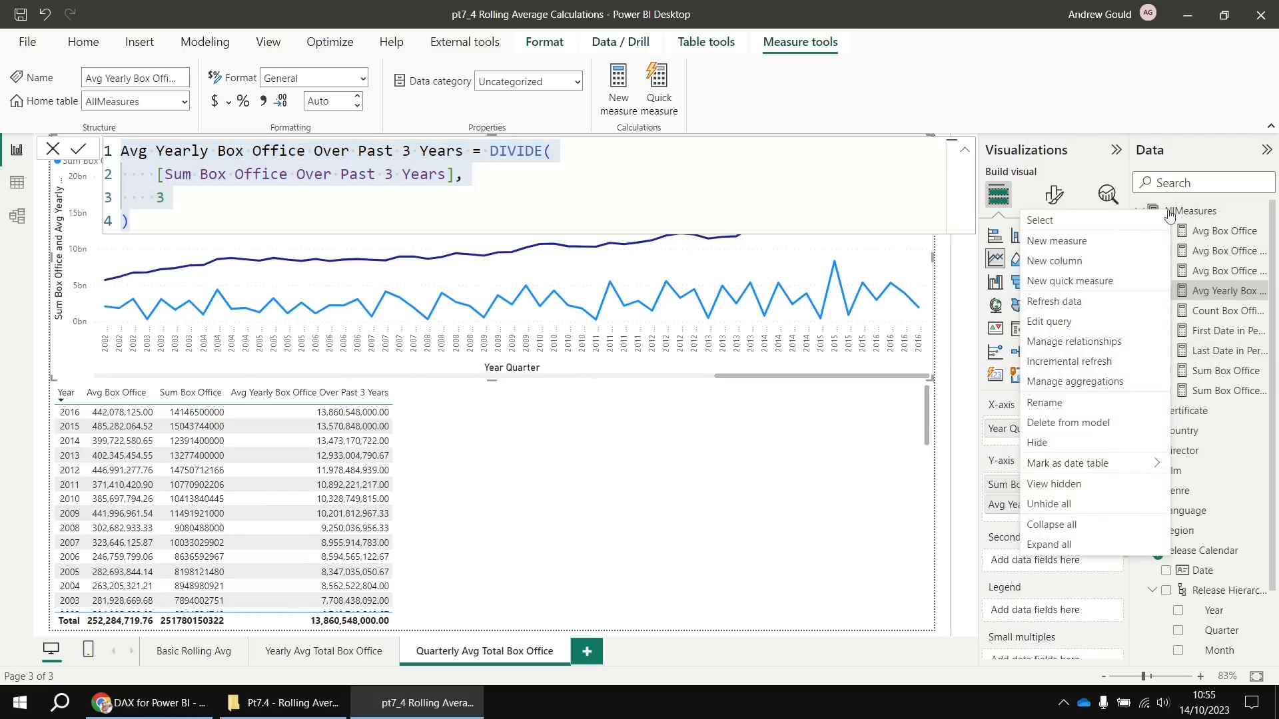
click(1058, 241)
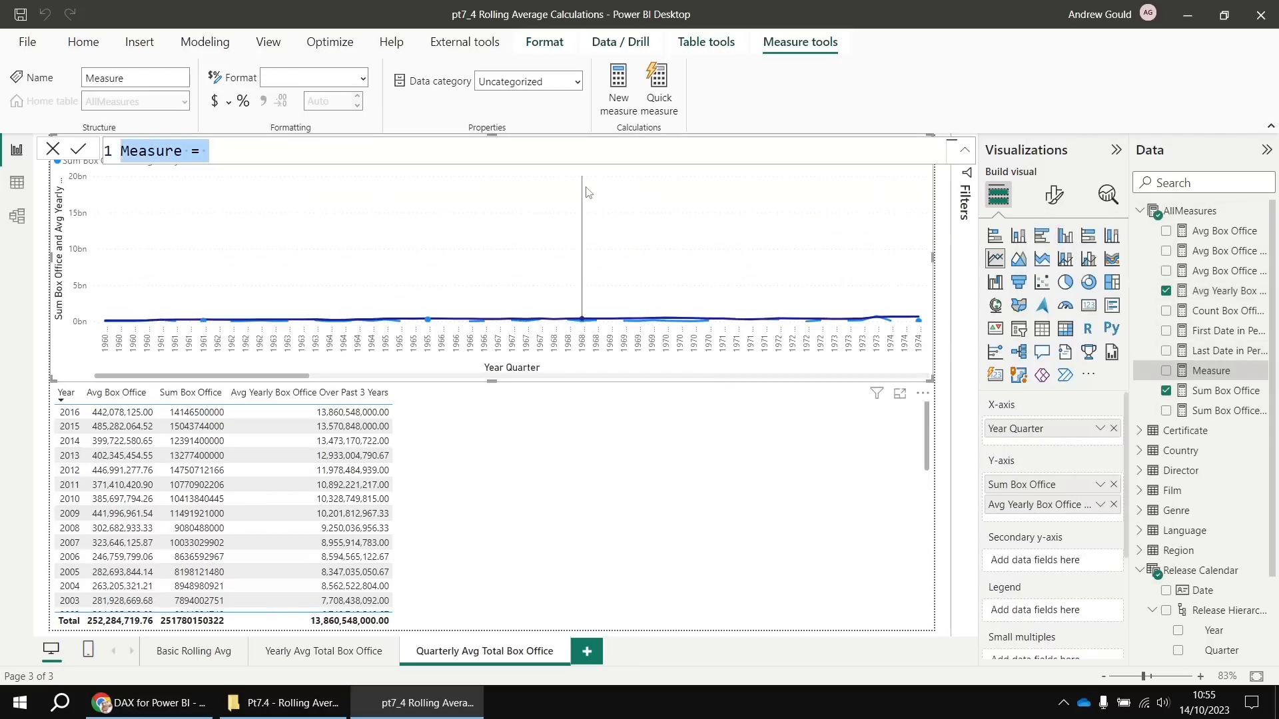
key(ctrl+v)
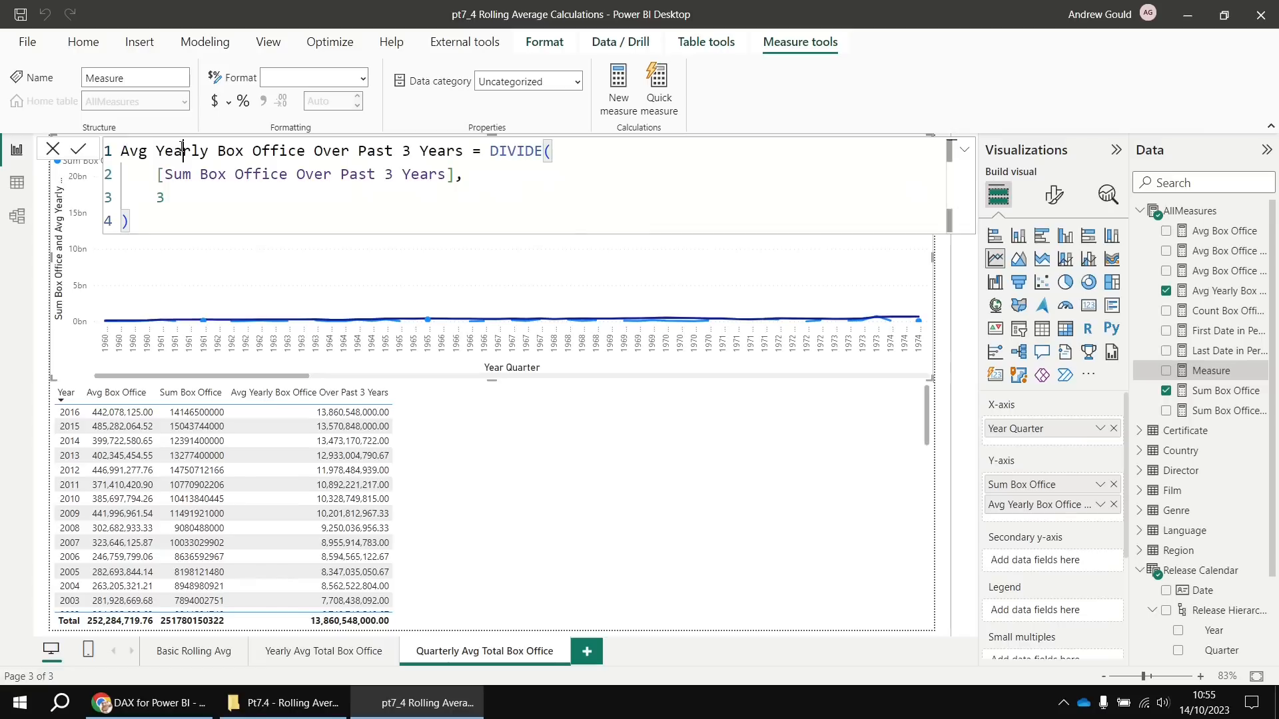
drag(183, 155, 156, 154)
text(Quarte)
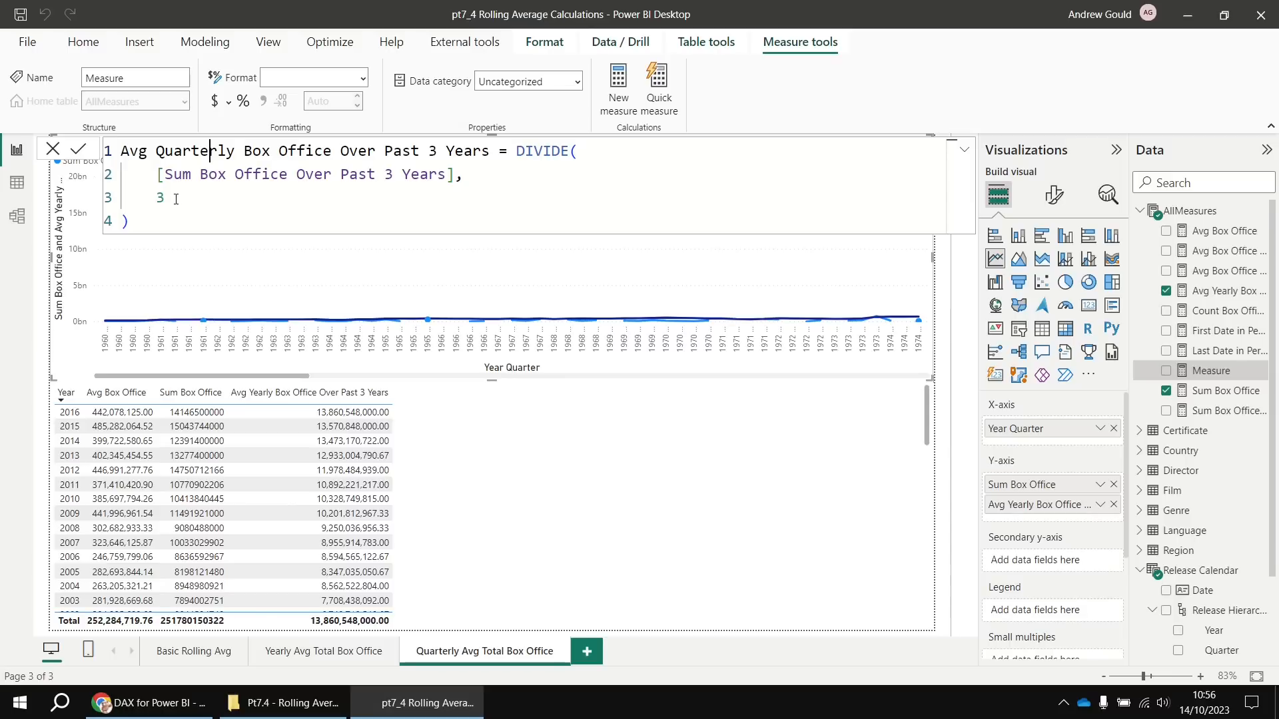
drag(176, 199, 157, 198)
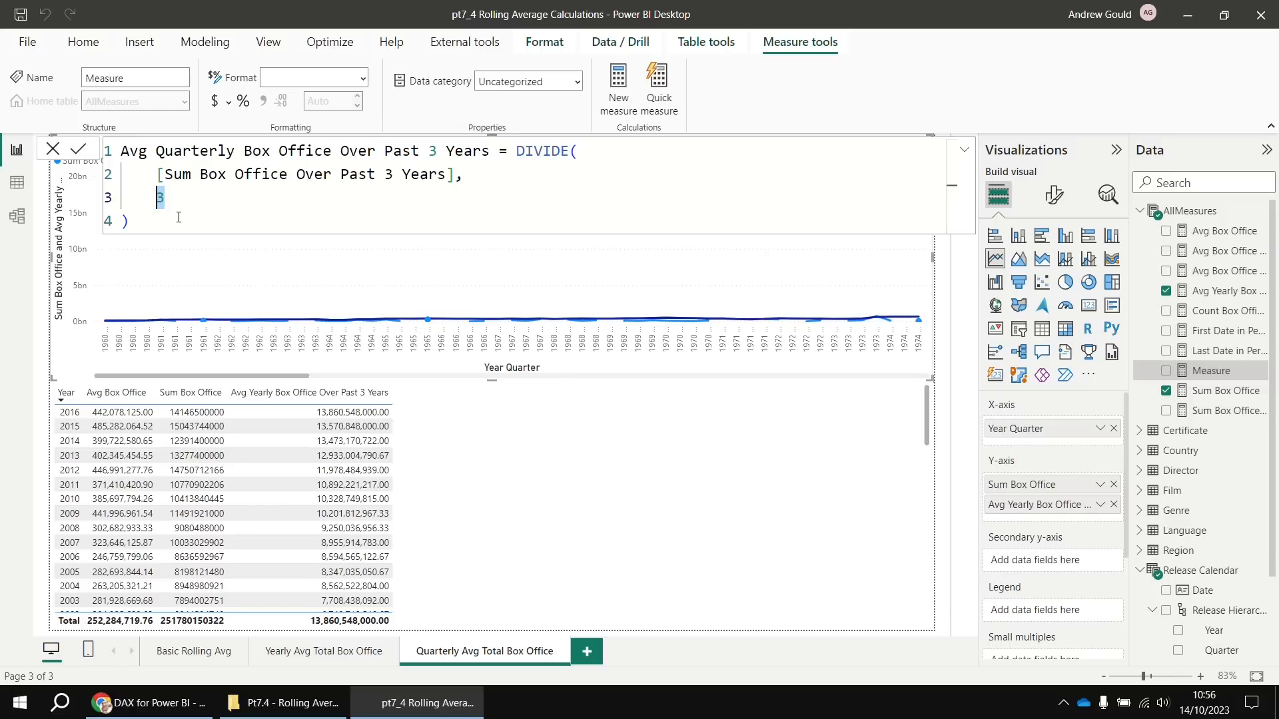
text(12)
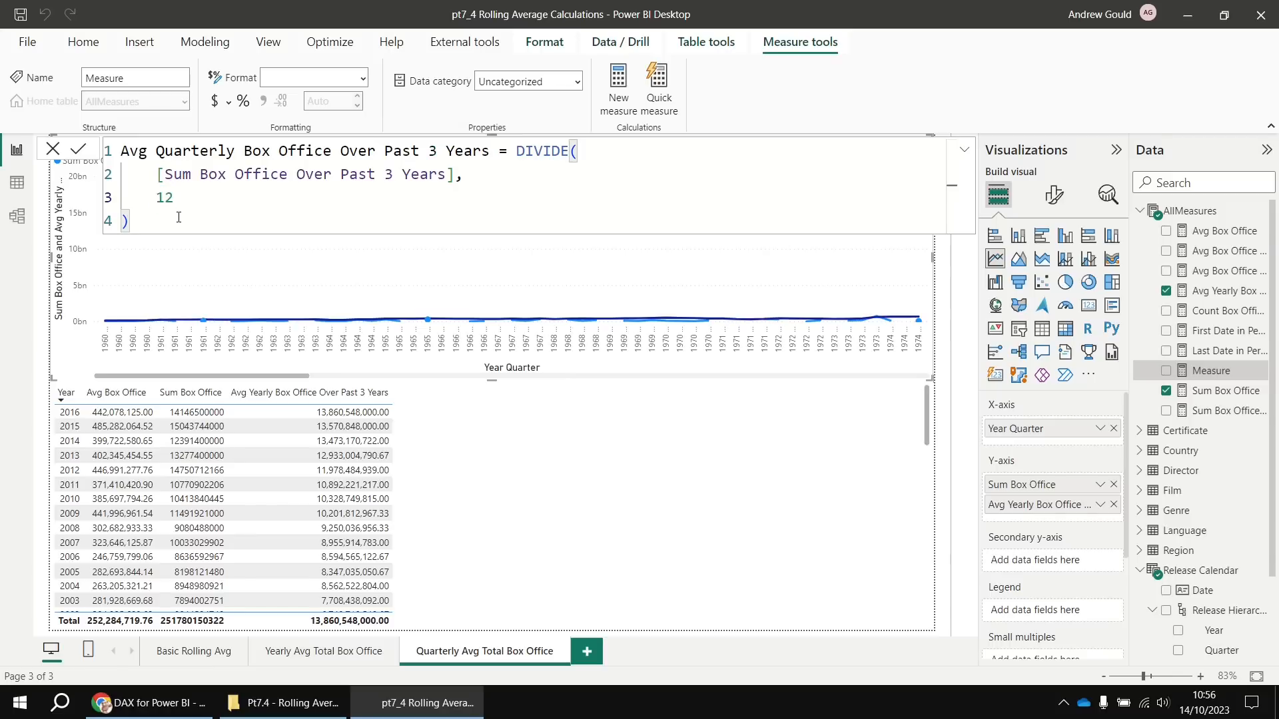
click(79, 150)
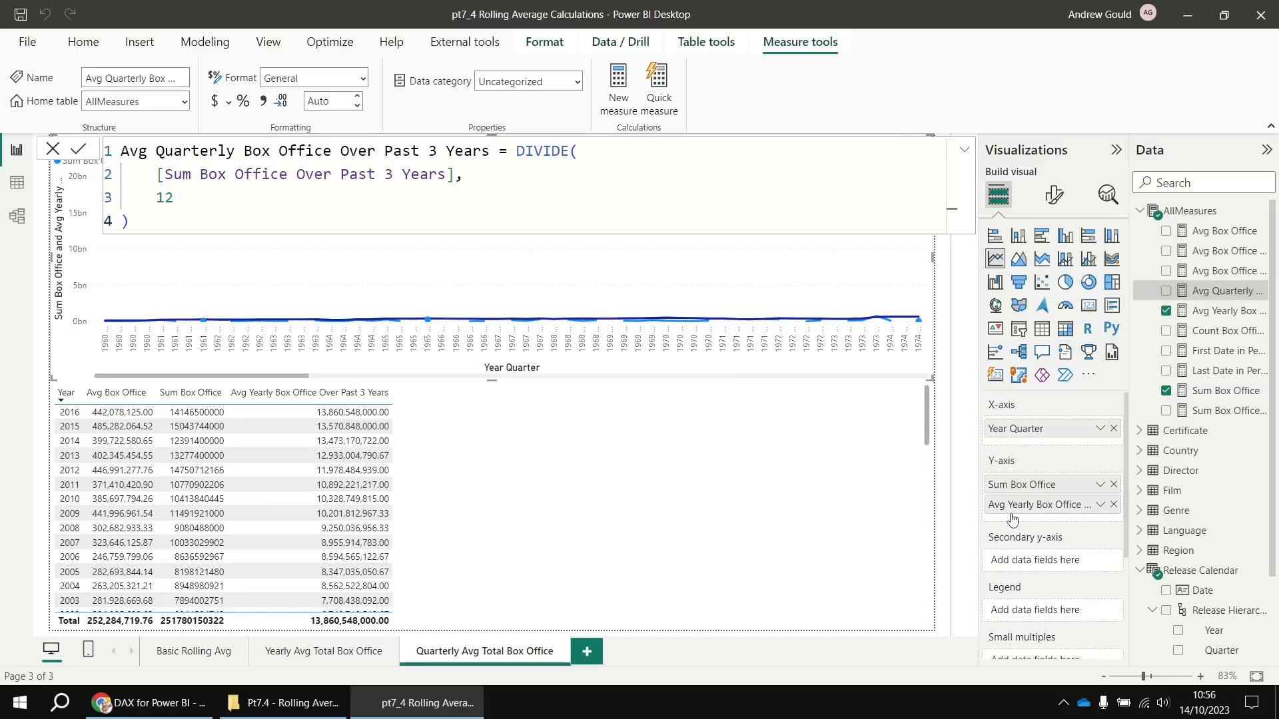
Replace the yearly average on the quarterly chart with Avg Quarterly Box Office Over Past 3 Years
click(1112, 505)
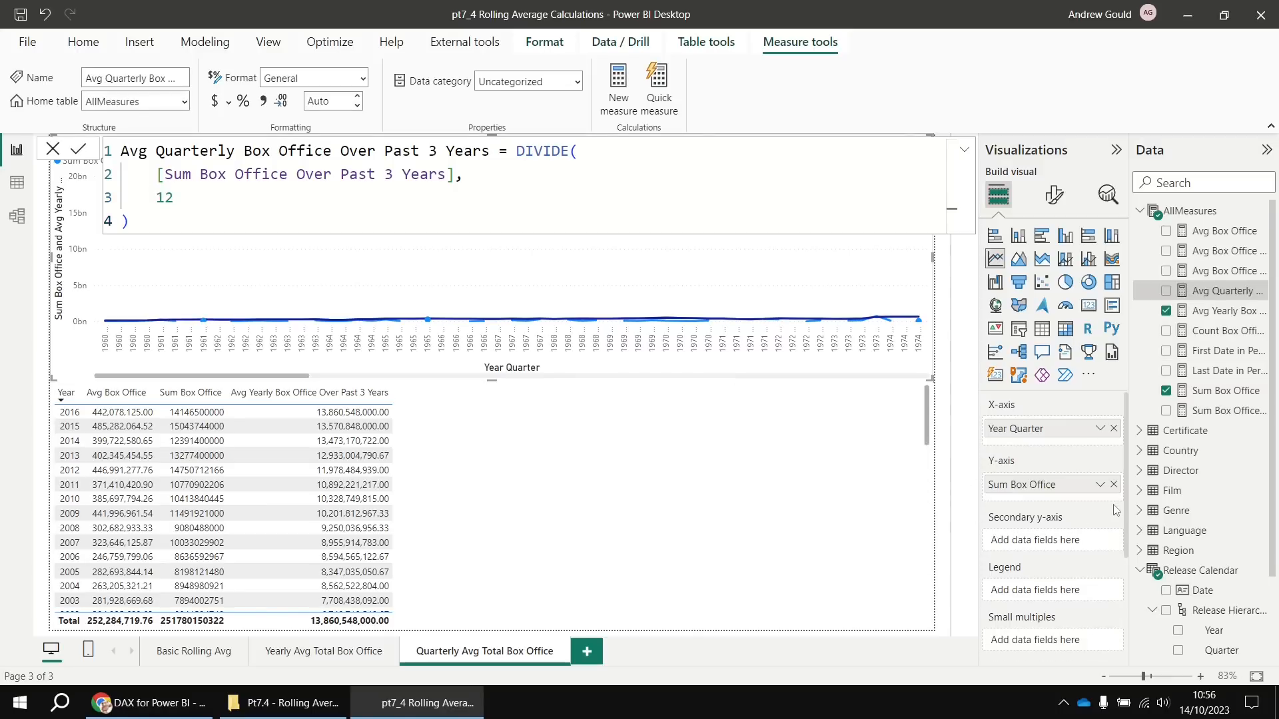
click(1167, 295)
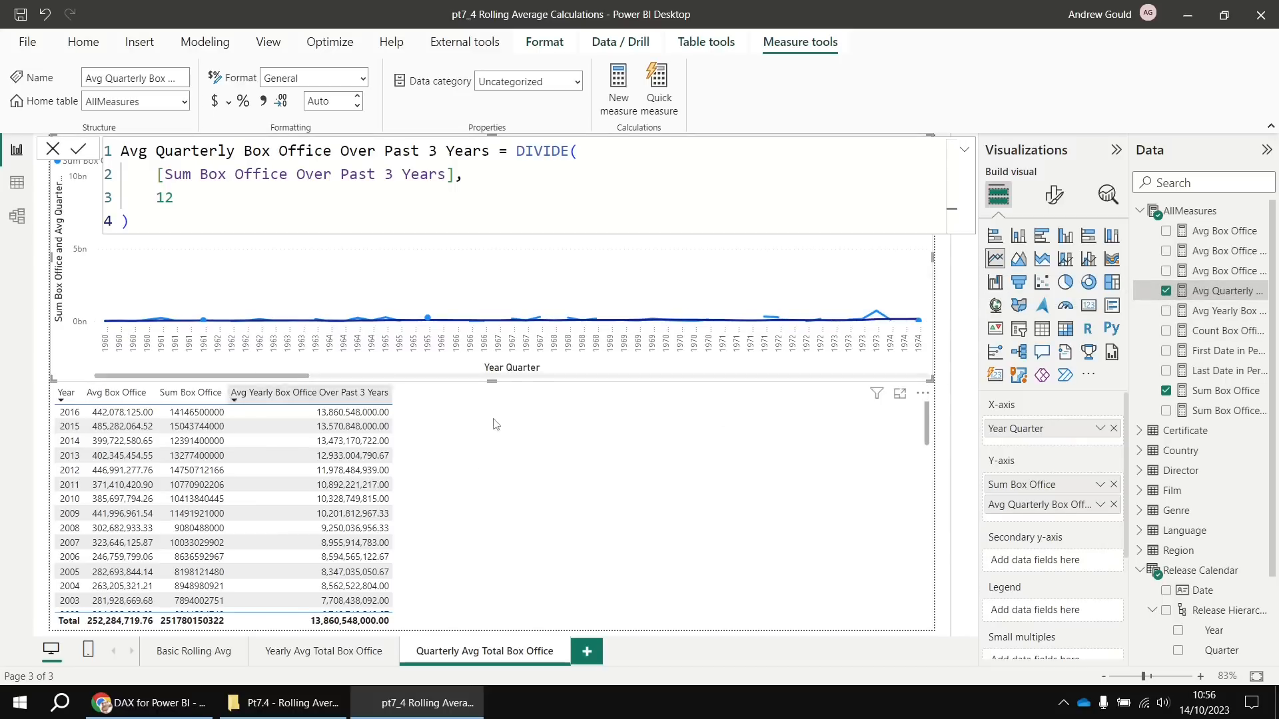
click(957, 553)
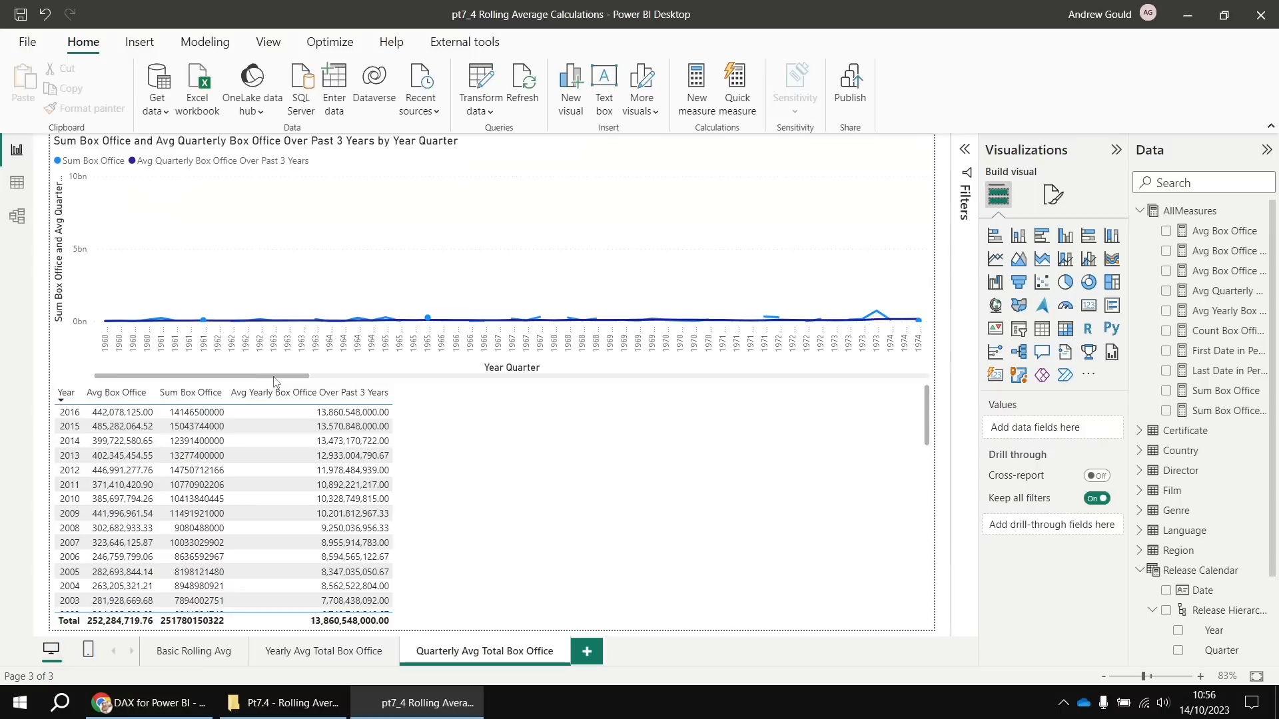
Delete the old yearly table below the line chart
drag(277, 377, 908, 378)
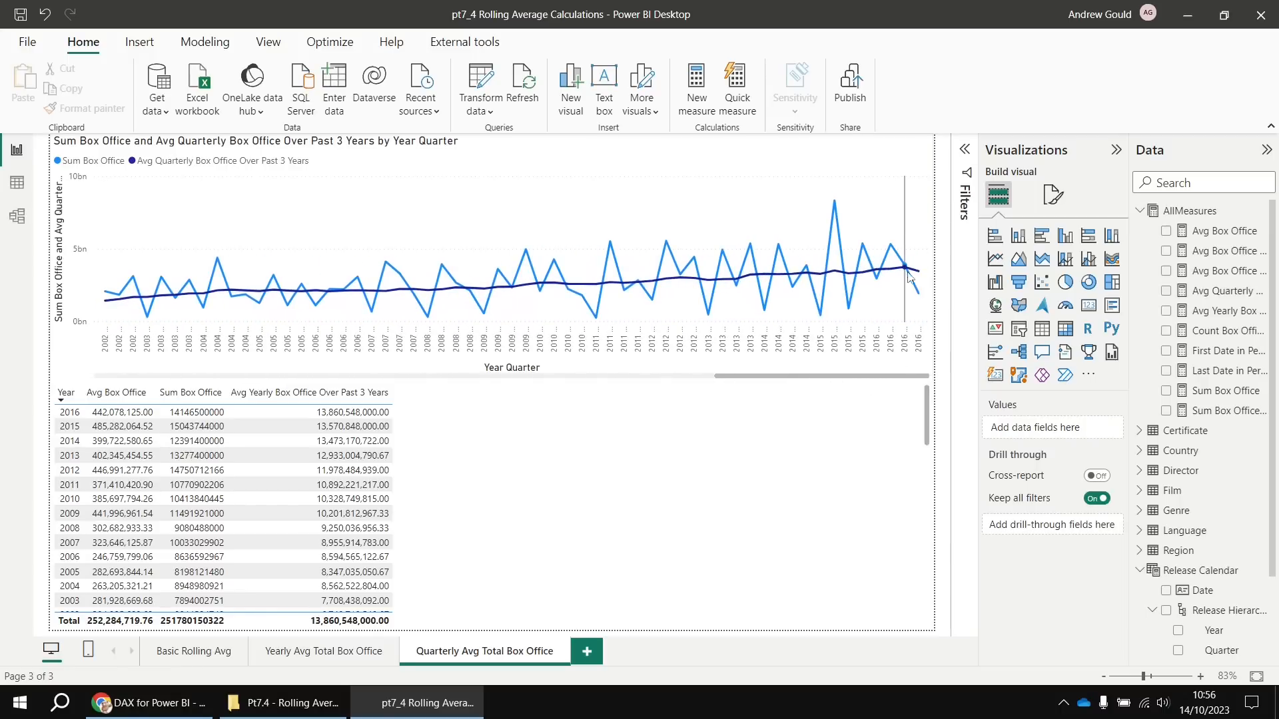
mouse_move(920, 276)
click(523, 471)
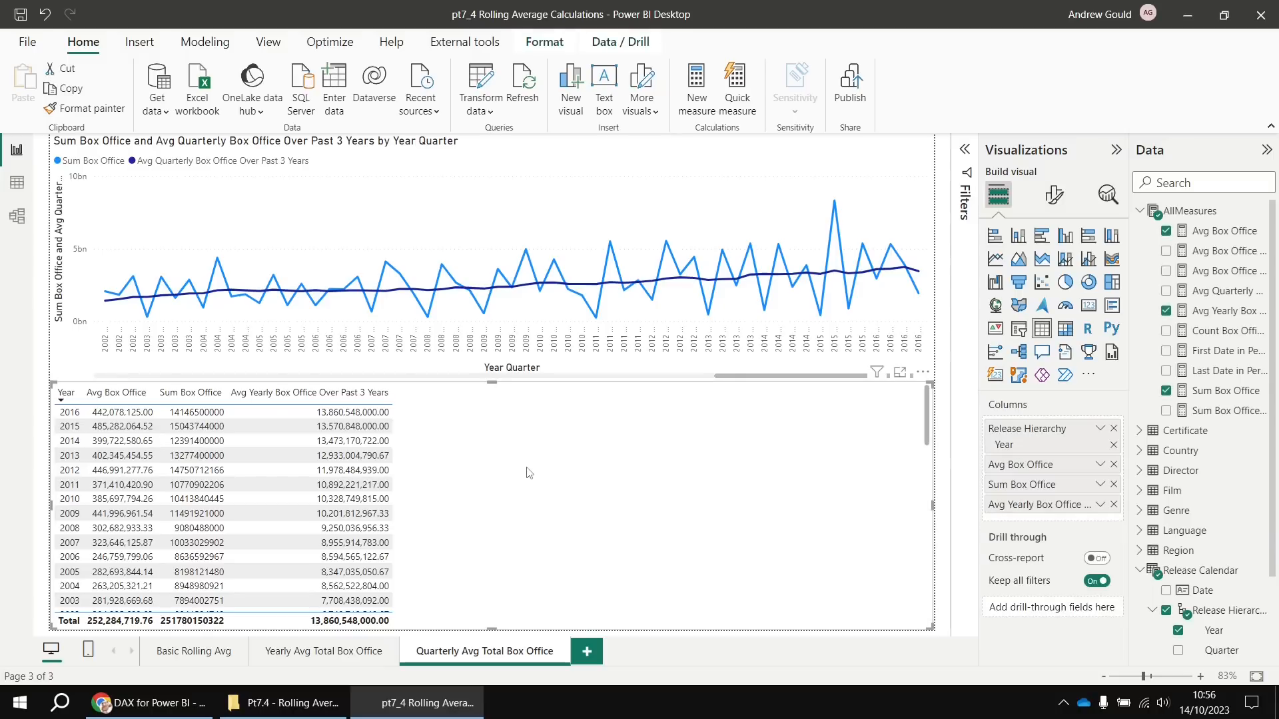
key(Delete)
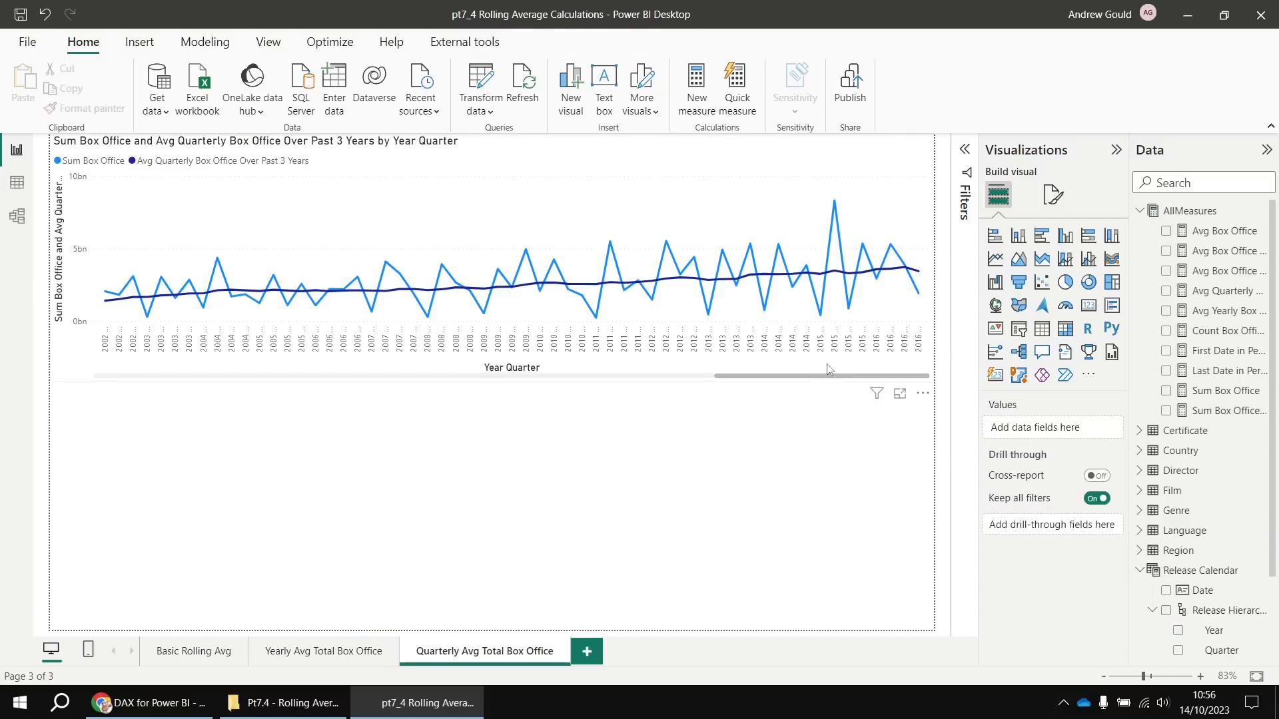
Paste a copy of the quarterly line chart as a table sorted by Year Quarter, newest first
click(738, 378)
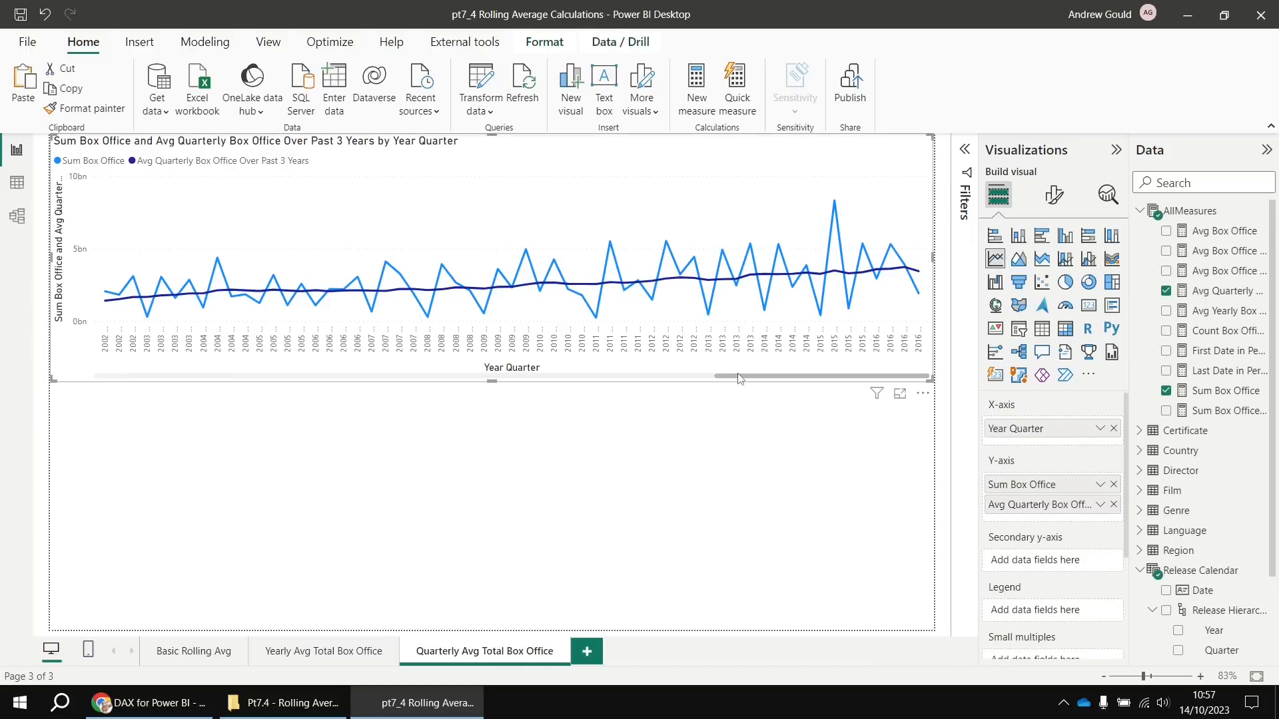
key(ctrl+v)
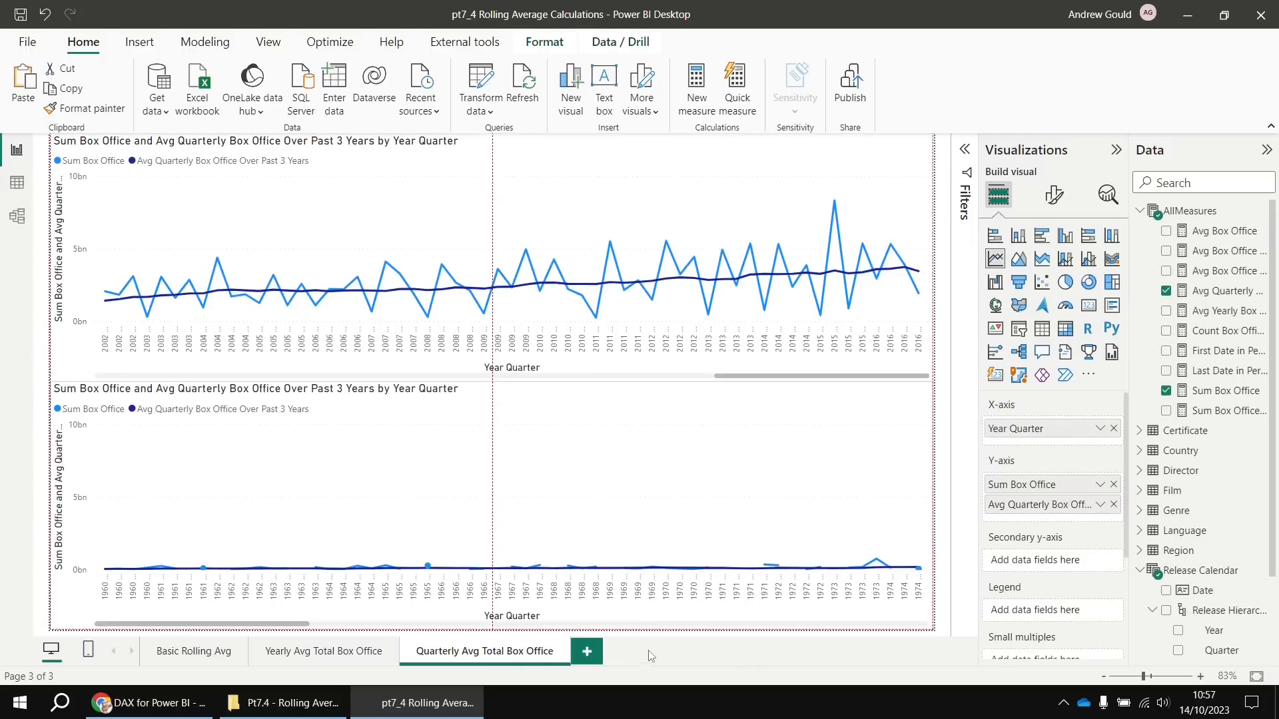
click(1042, 328)
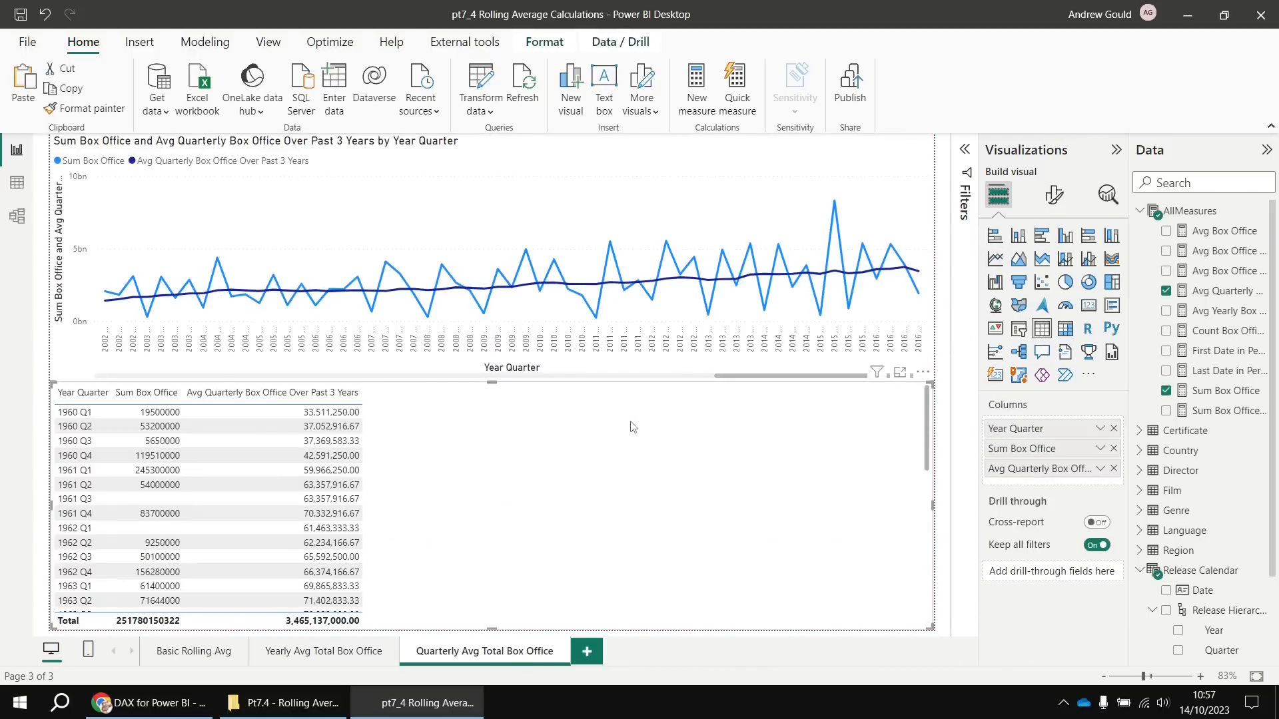
click(74, 394)
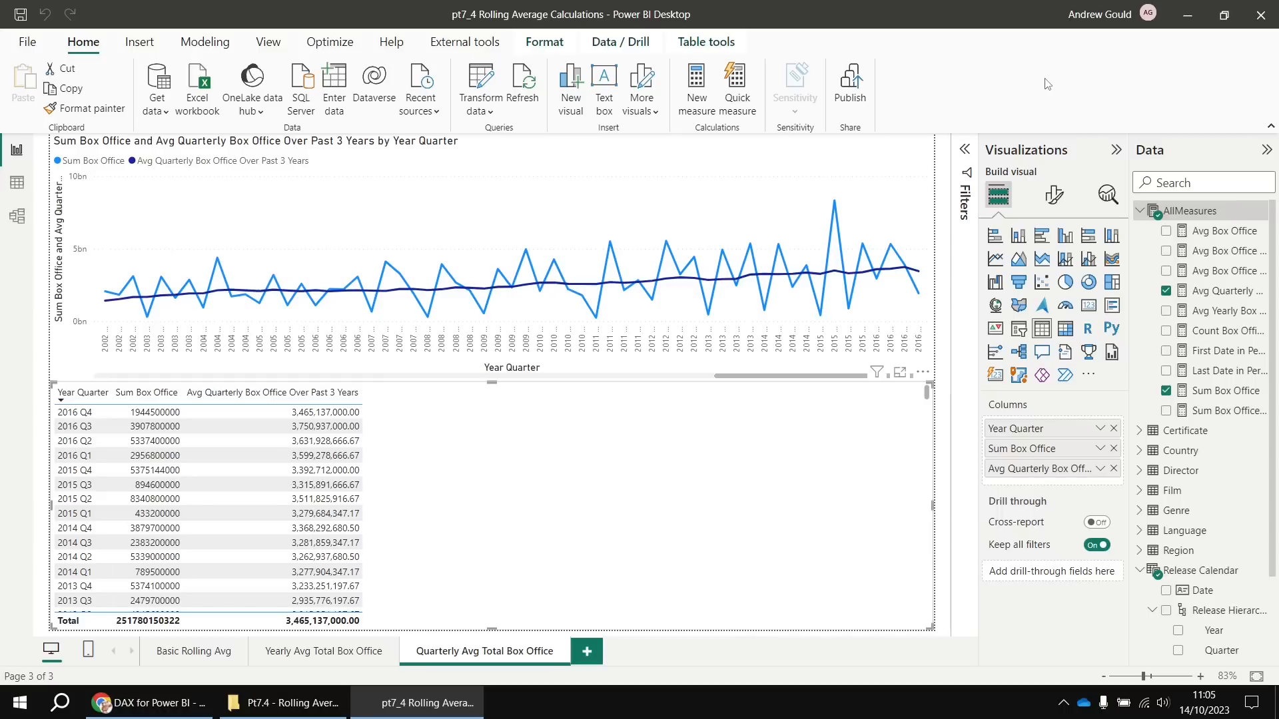
Build Sum Box Office Over Past 3 Quarters from the 3-year sum formula, using a -3 QUARTER window
click(1219, 414)
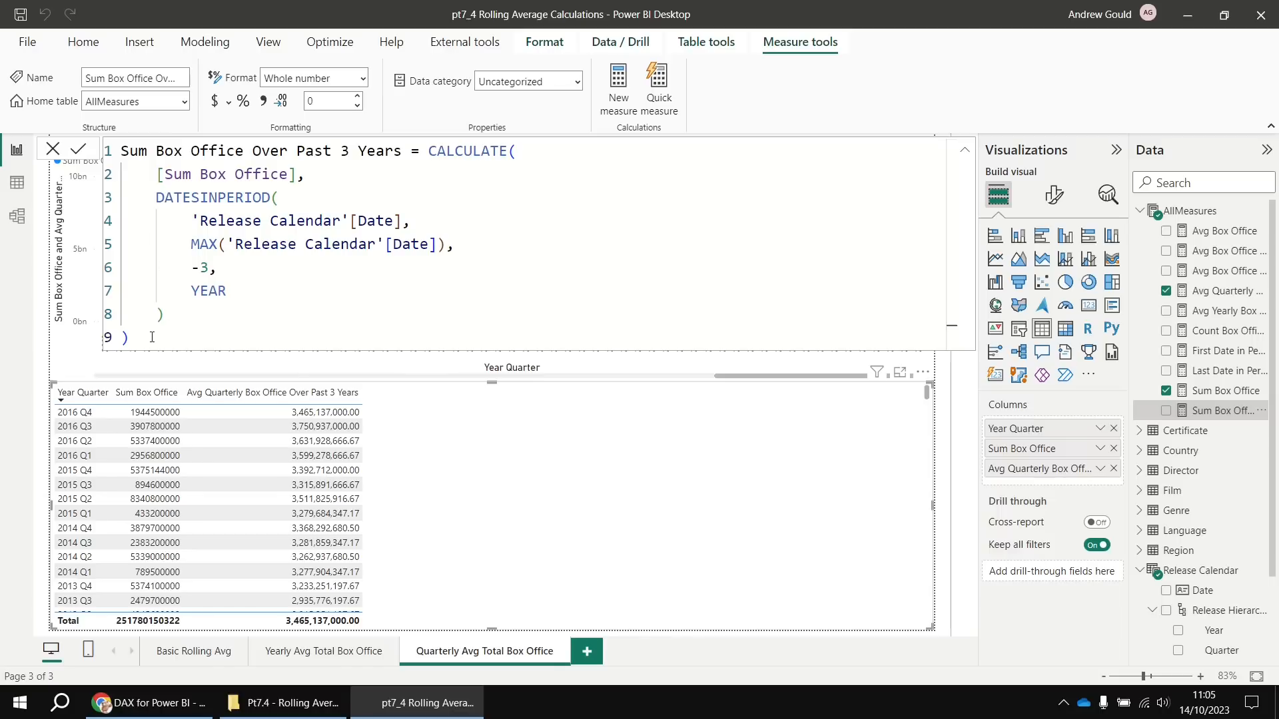
drag(132, 338, 115, 143)
key(ctrl+c)
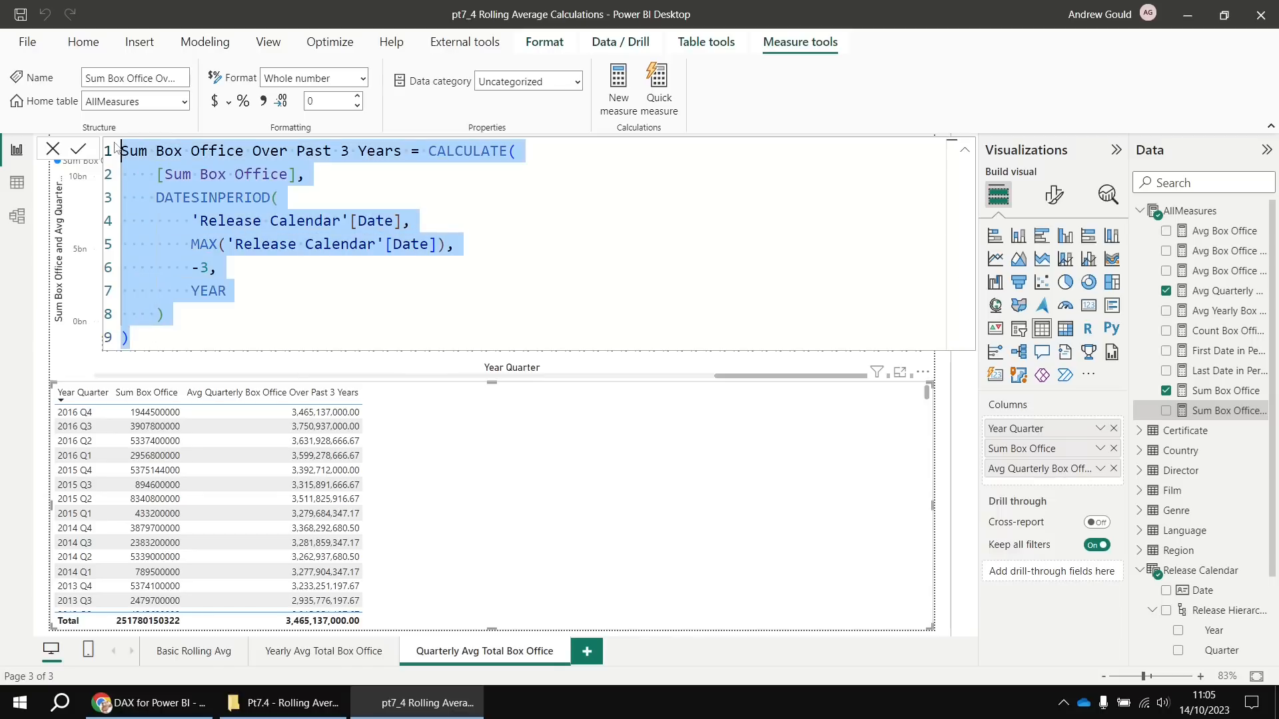
right_click(1192, 212)
click(1103, 246)
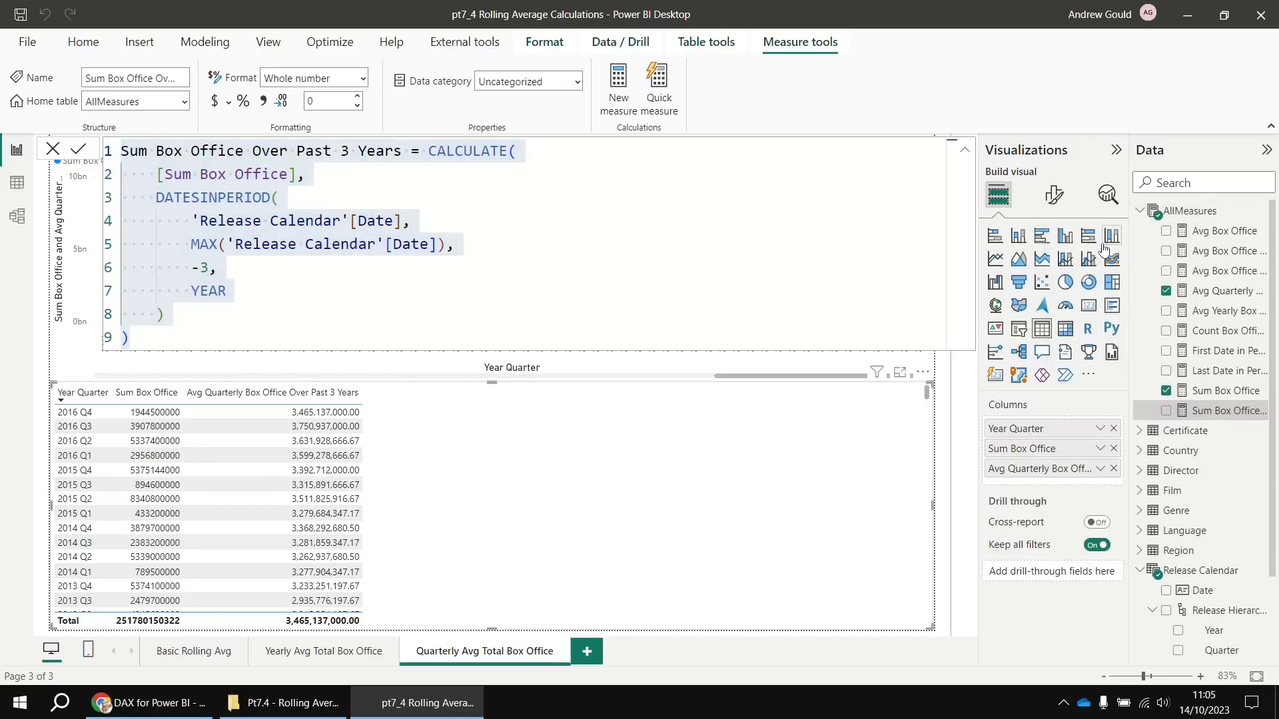
key(ctrl+a)
key(ctrl+v)
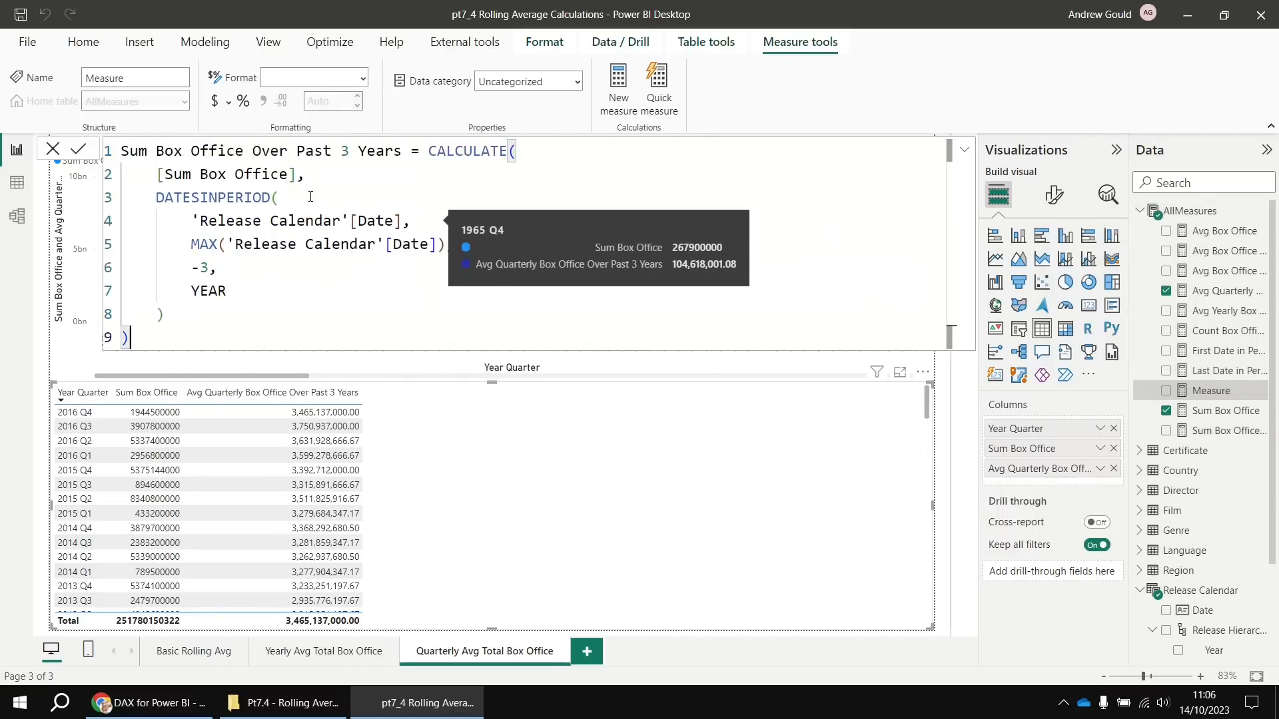
double_click(371, 152)
text(Quarters)
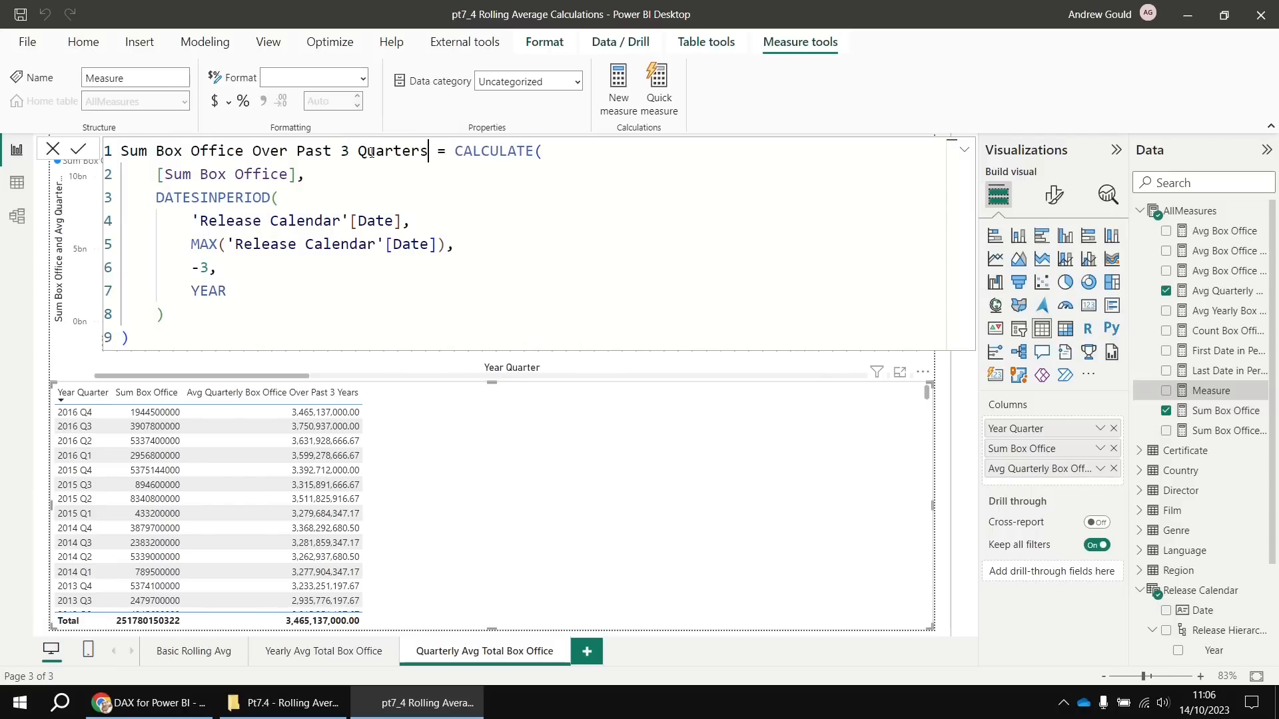
double_click(209, 291)
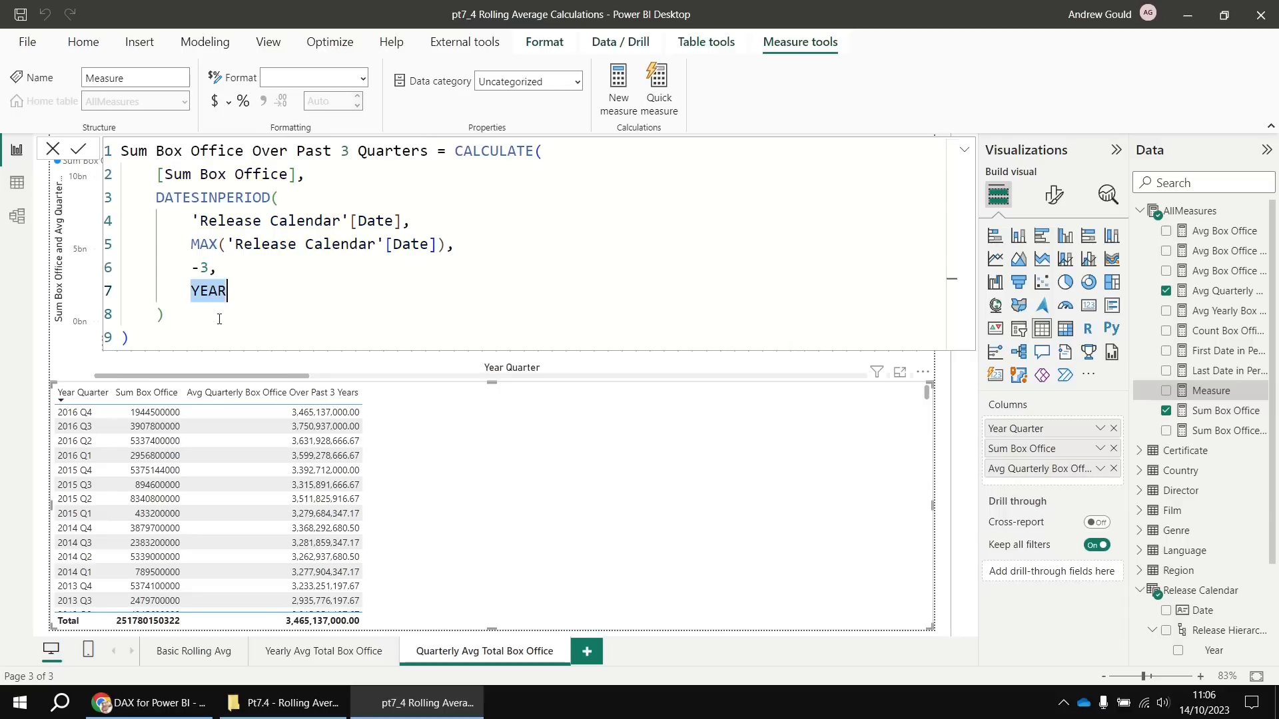
text(QU)
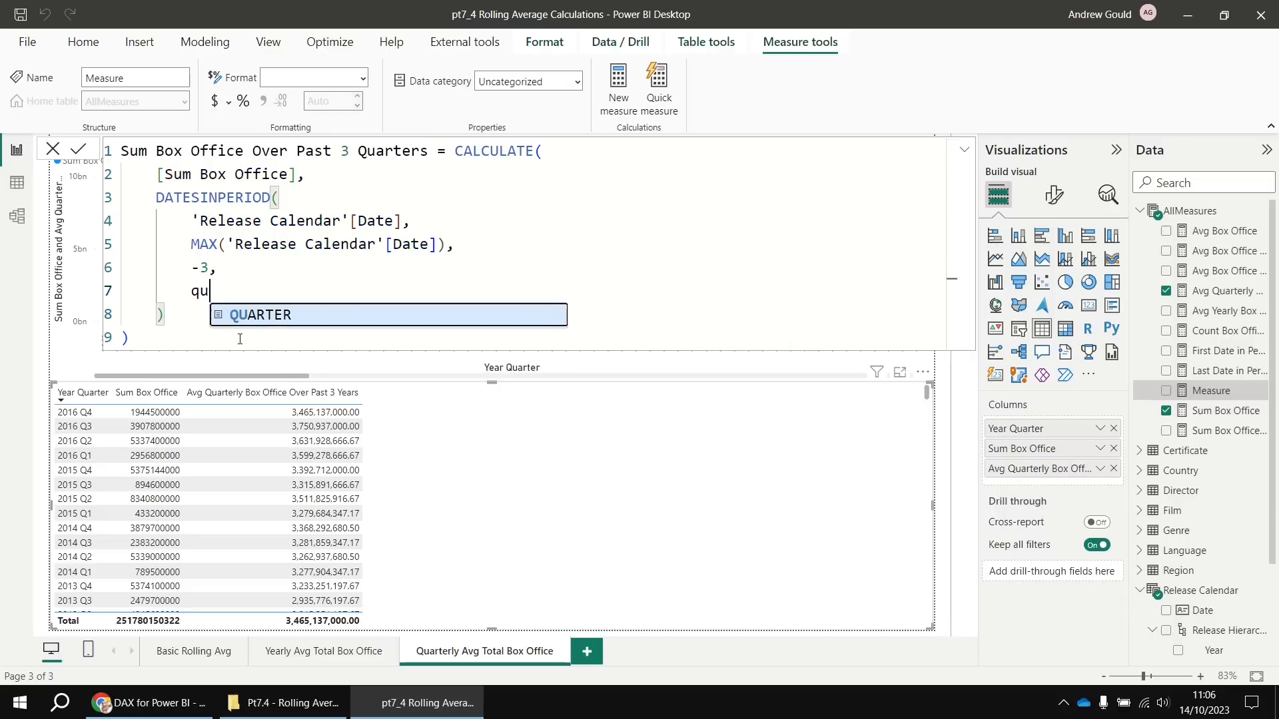
key(Tab)
key(Return)
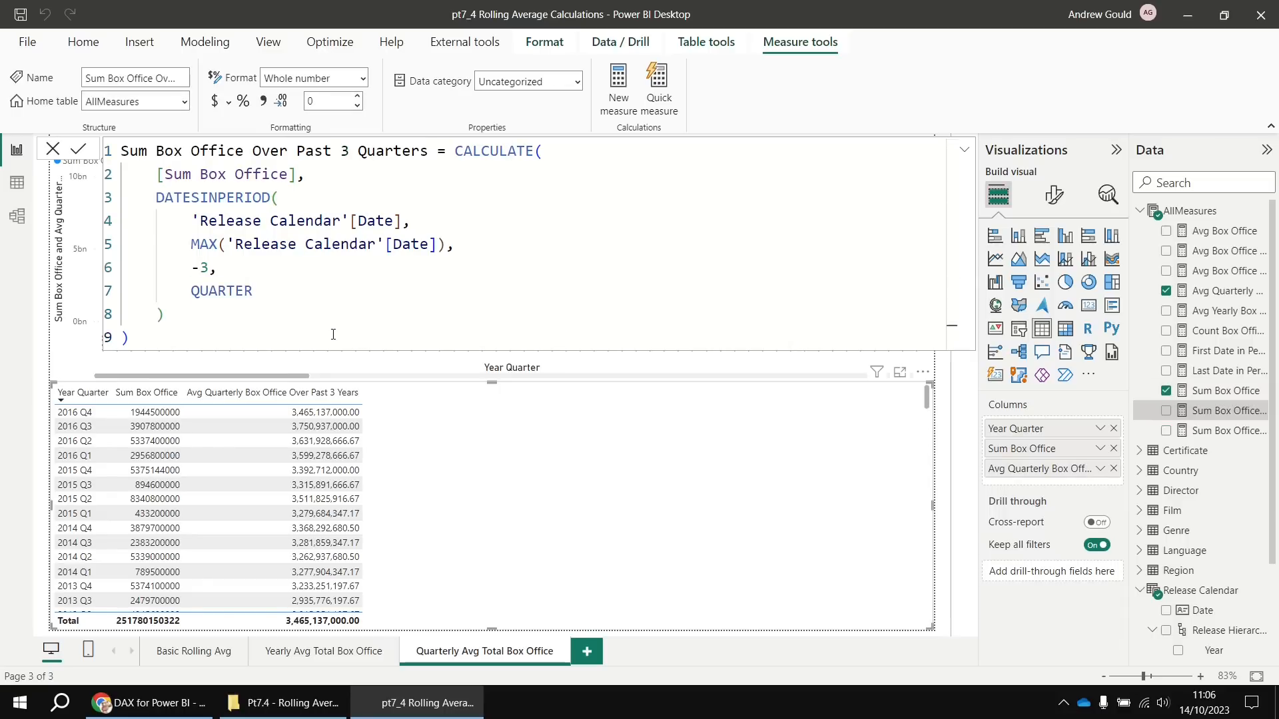
Copy the Avg Quarterly 3-year formula into a new measure named Avg Quarterly Box Office Over Past 3 Quarters
click(1221, 296)
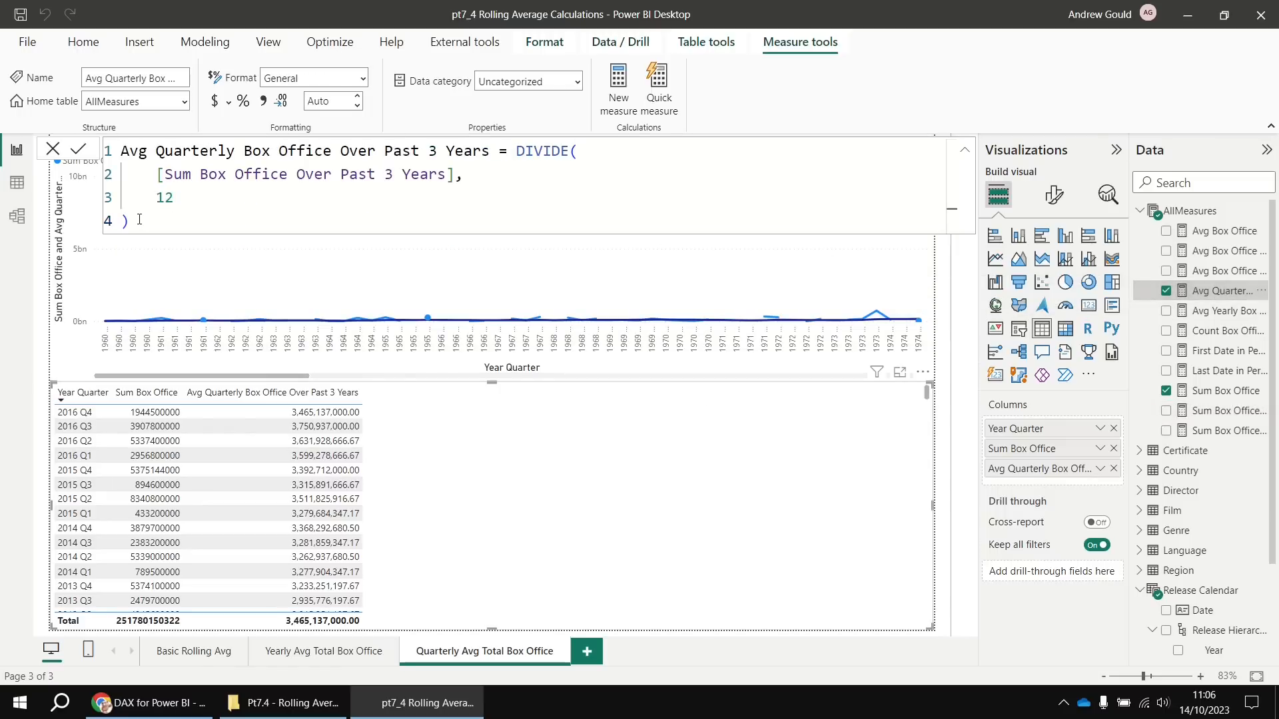
drag(133, 222, 108, 152)
key(ctrl+c)
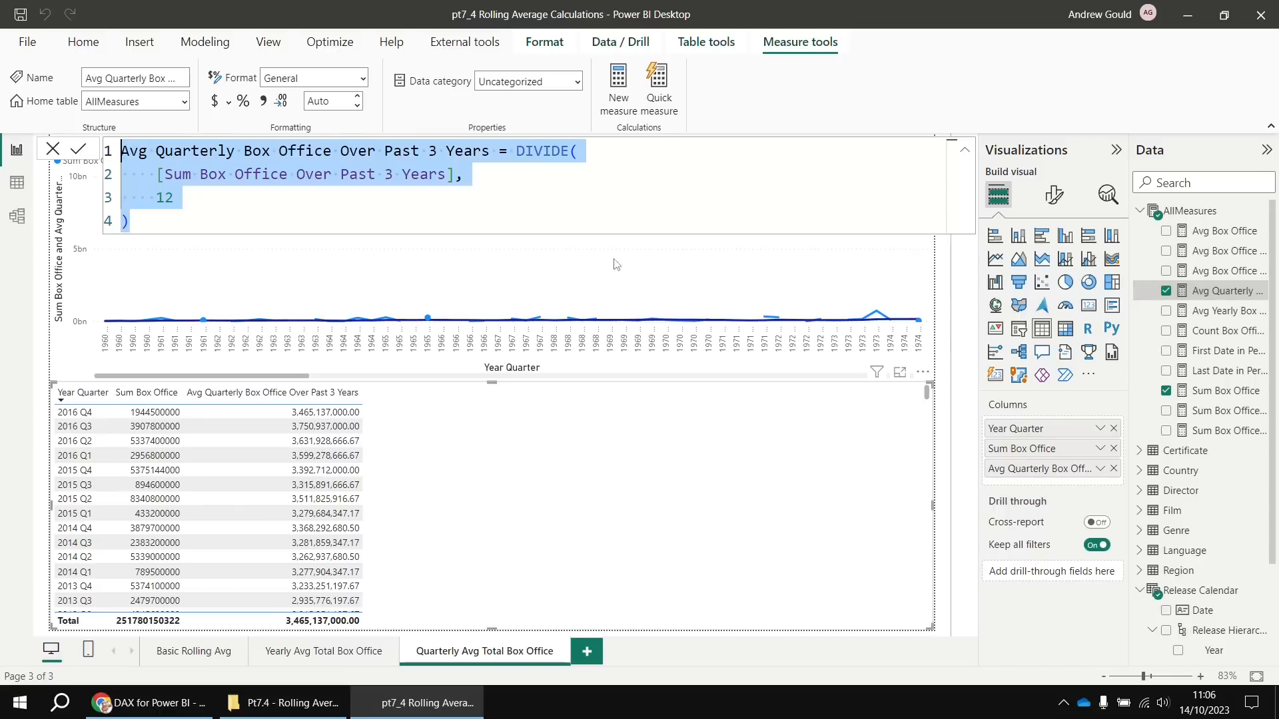
right_click(1190, 210)
click(1078, 236)
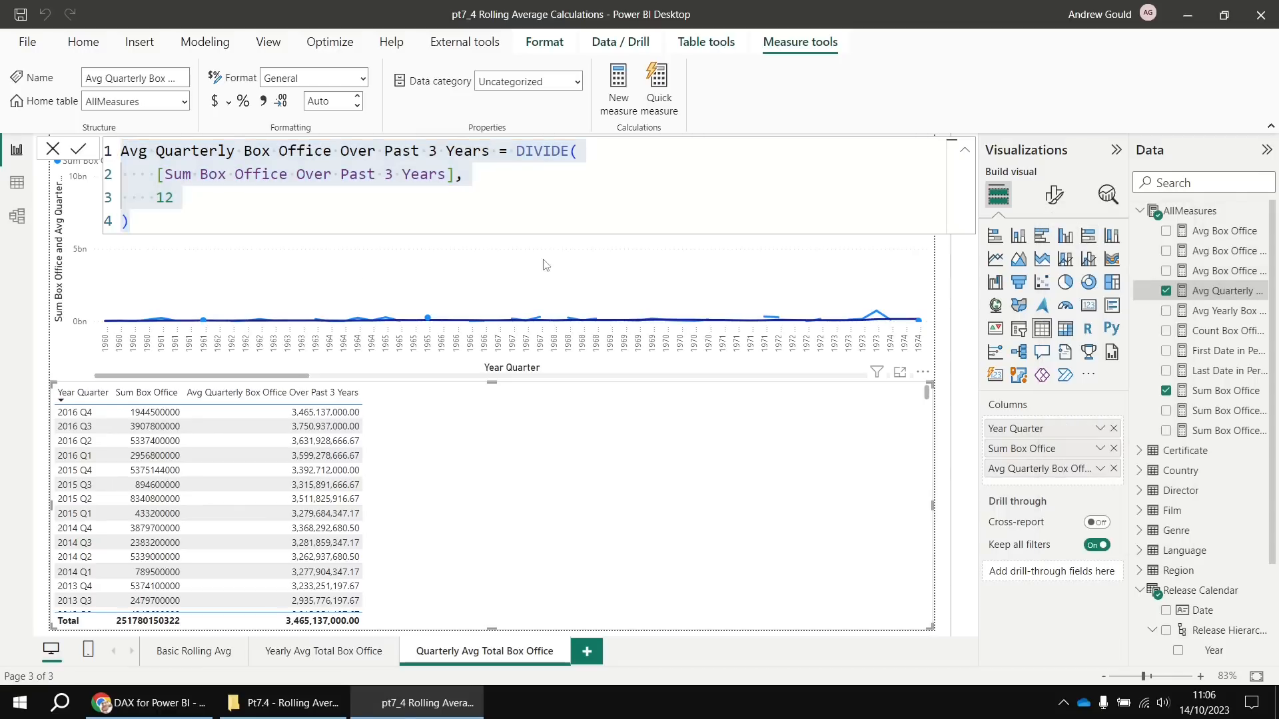
key(ctrl+a)
key(ctrl+v)
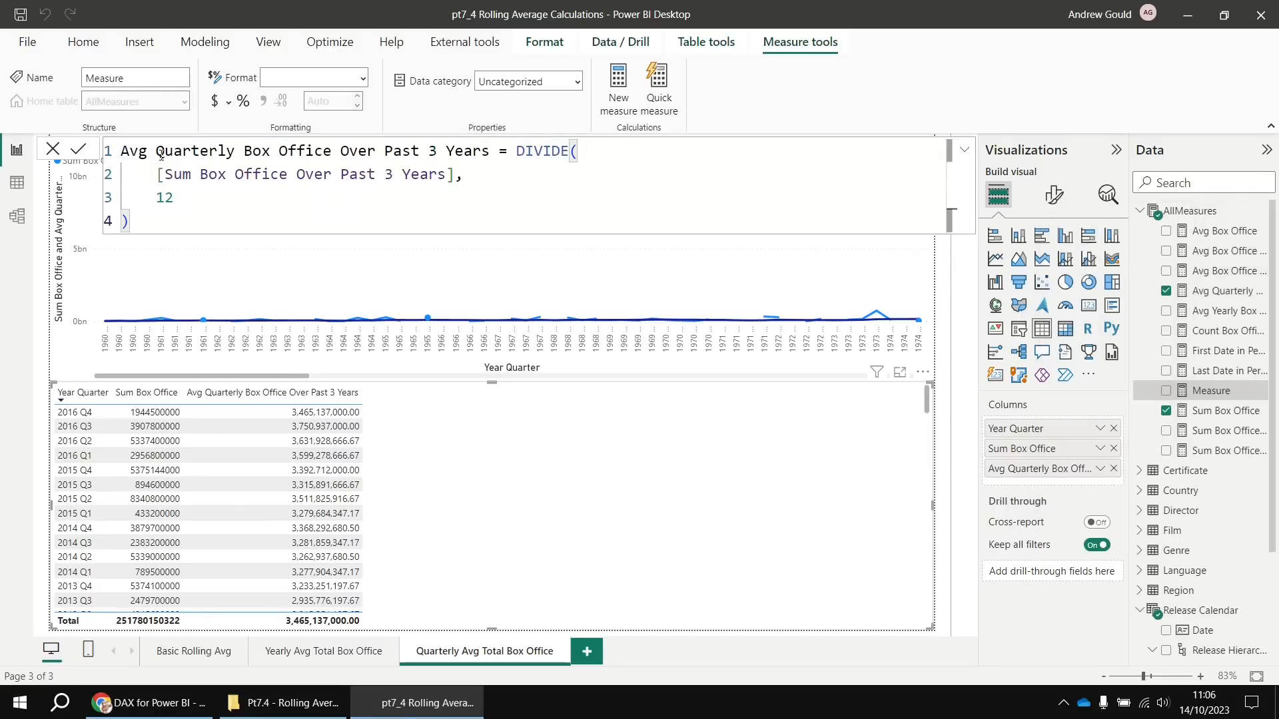
double_click(460, 153)
text(Quarters)
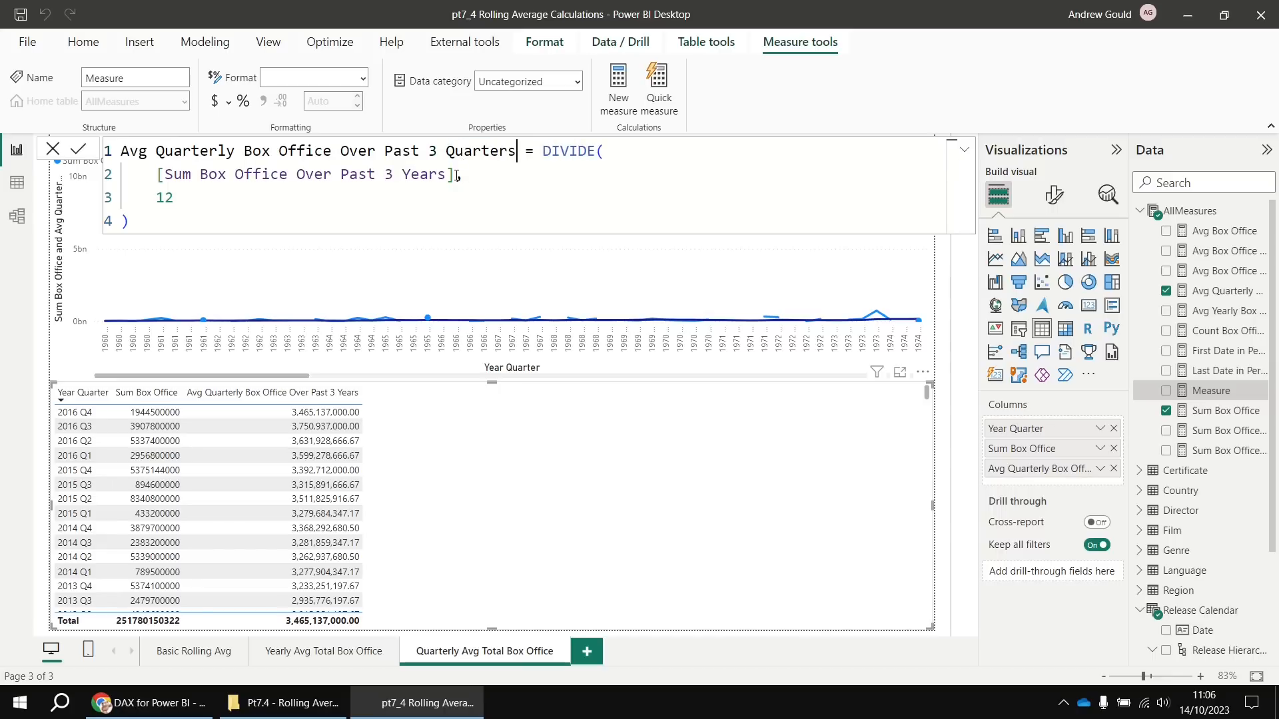
Make it divide [Sum Box Office Over Past 3 Quarters] by 3 instead of 12
drag(457, 175, 157, 176)
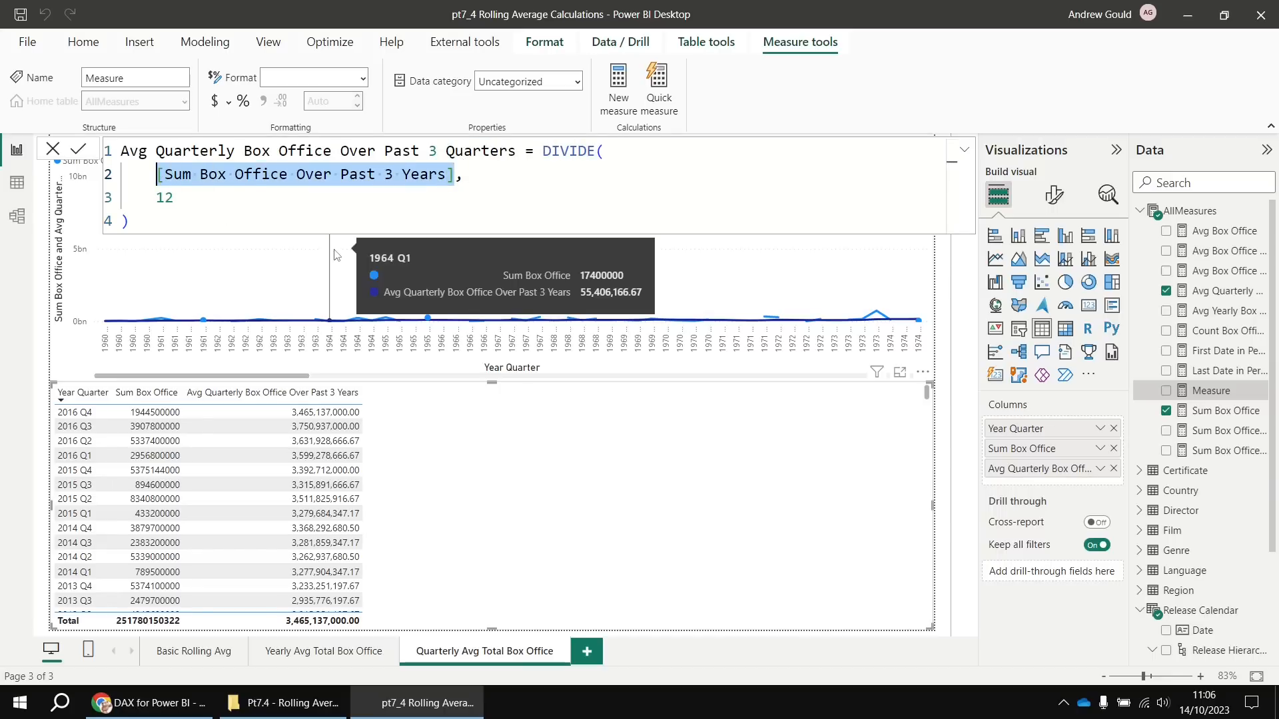
key(BackSpace)
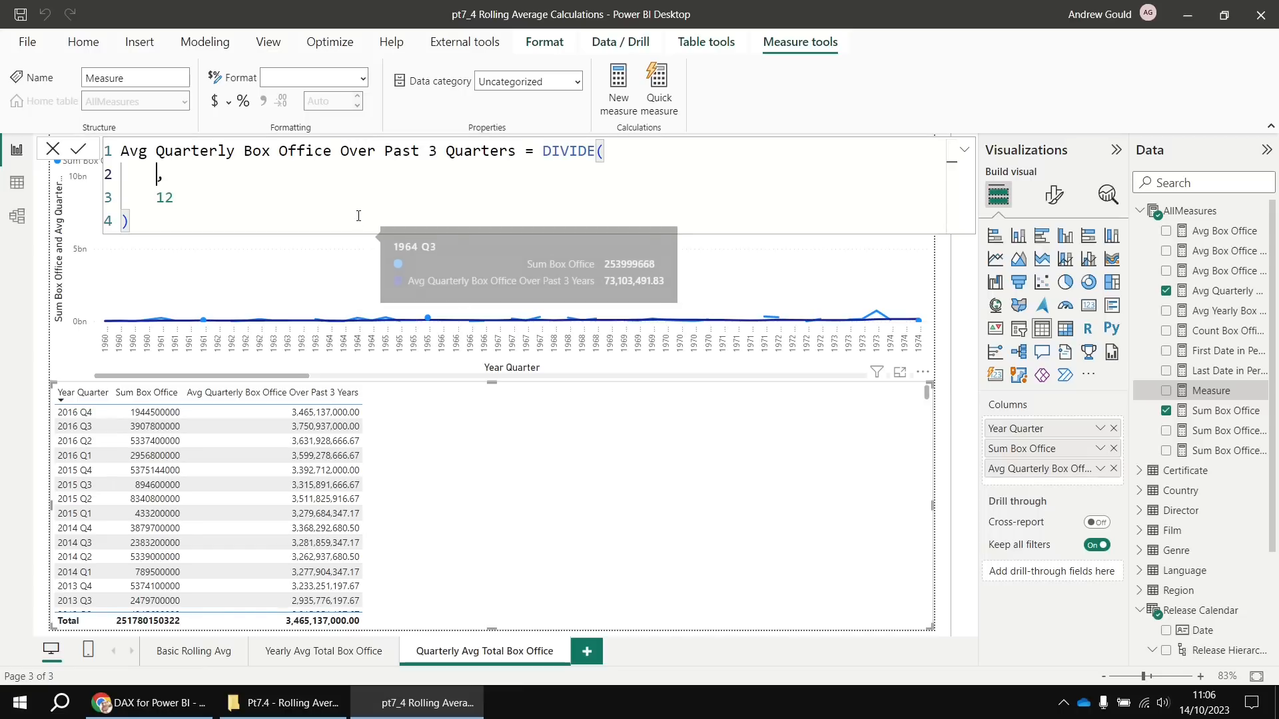
text([su)
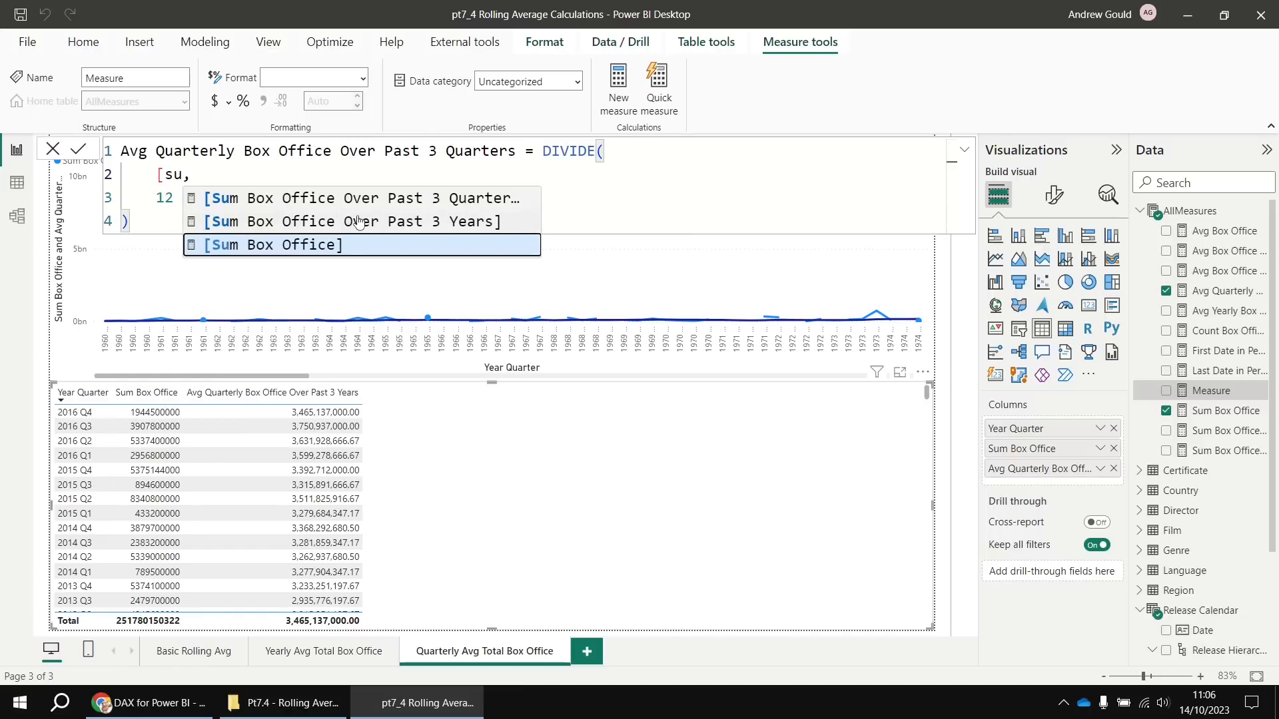
key(Up)
key(Up)
key(Tab)
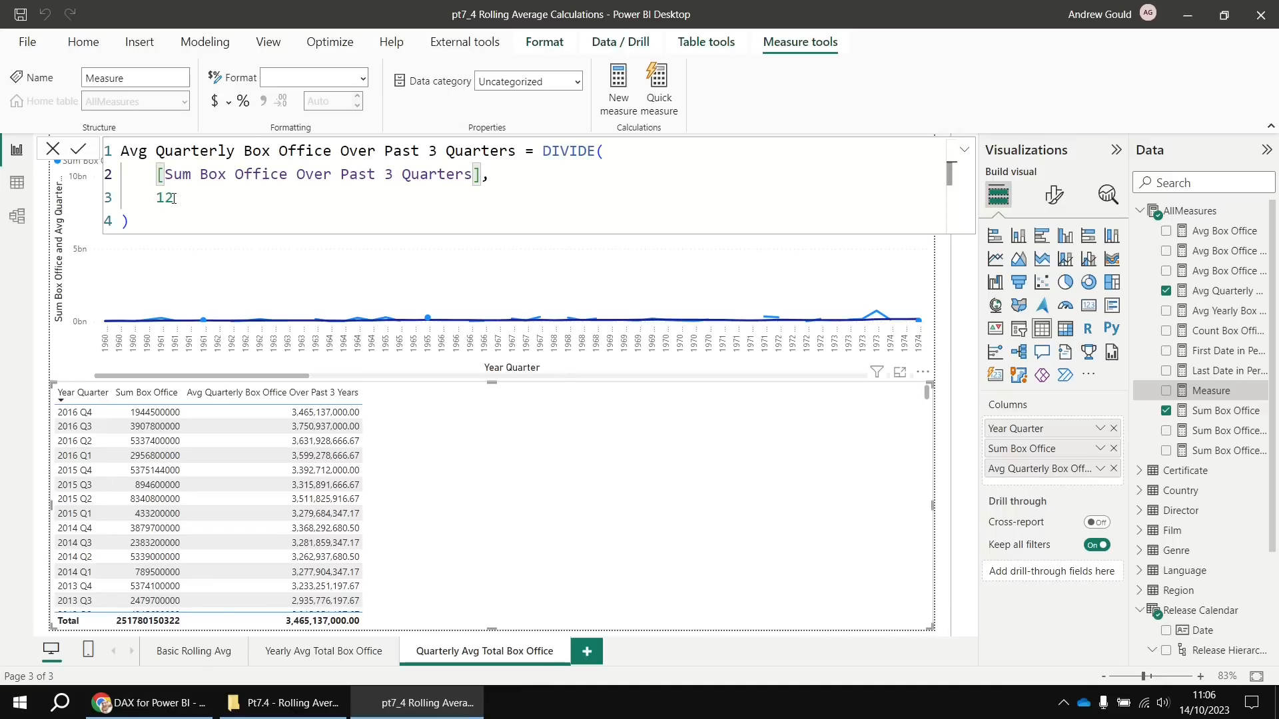
drag(172, 198, 158, 199)
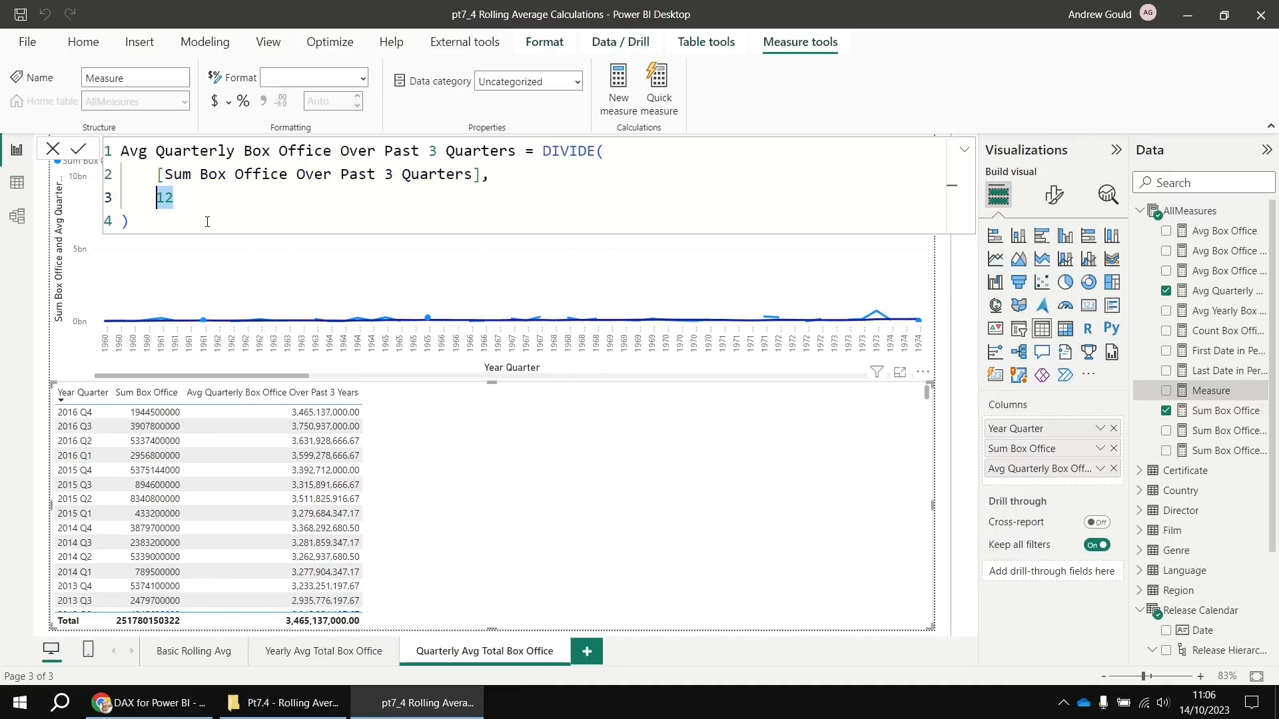
text(3)
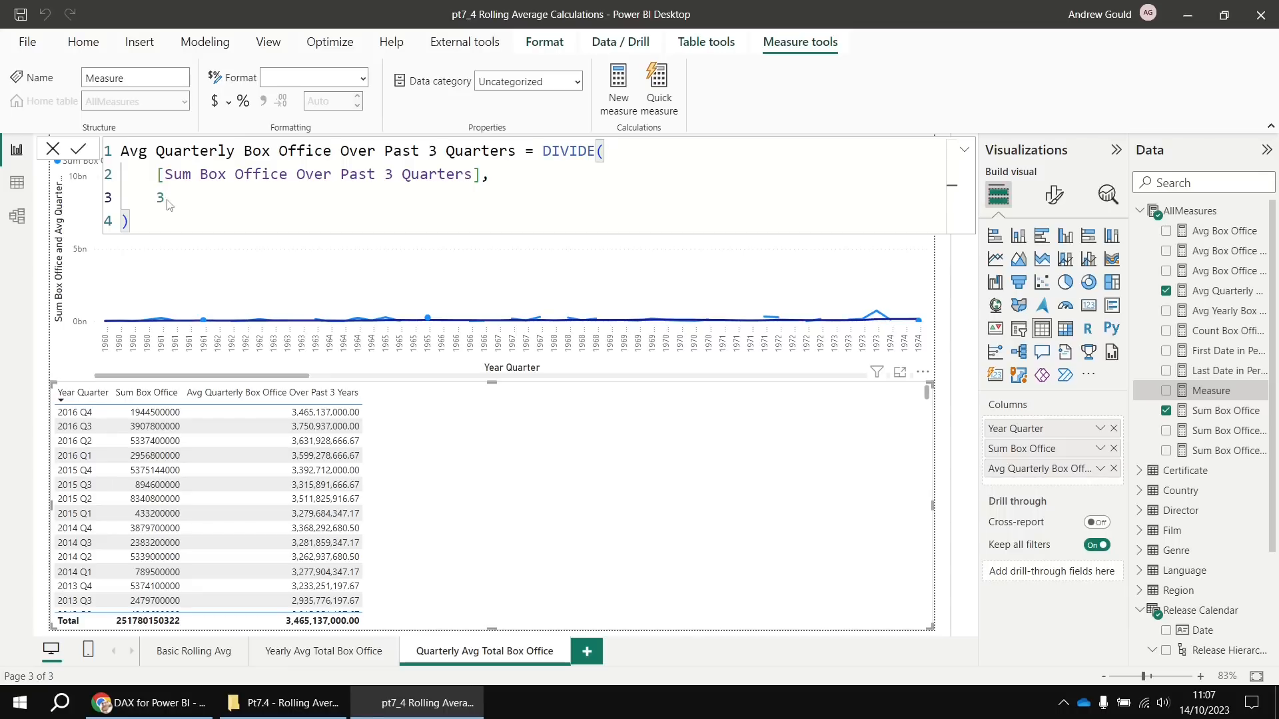
key(Return)
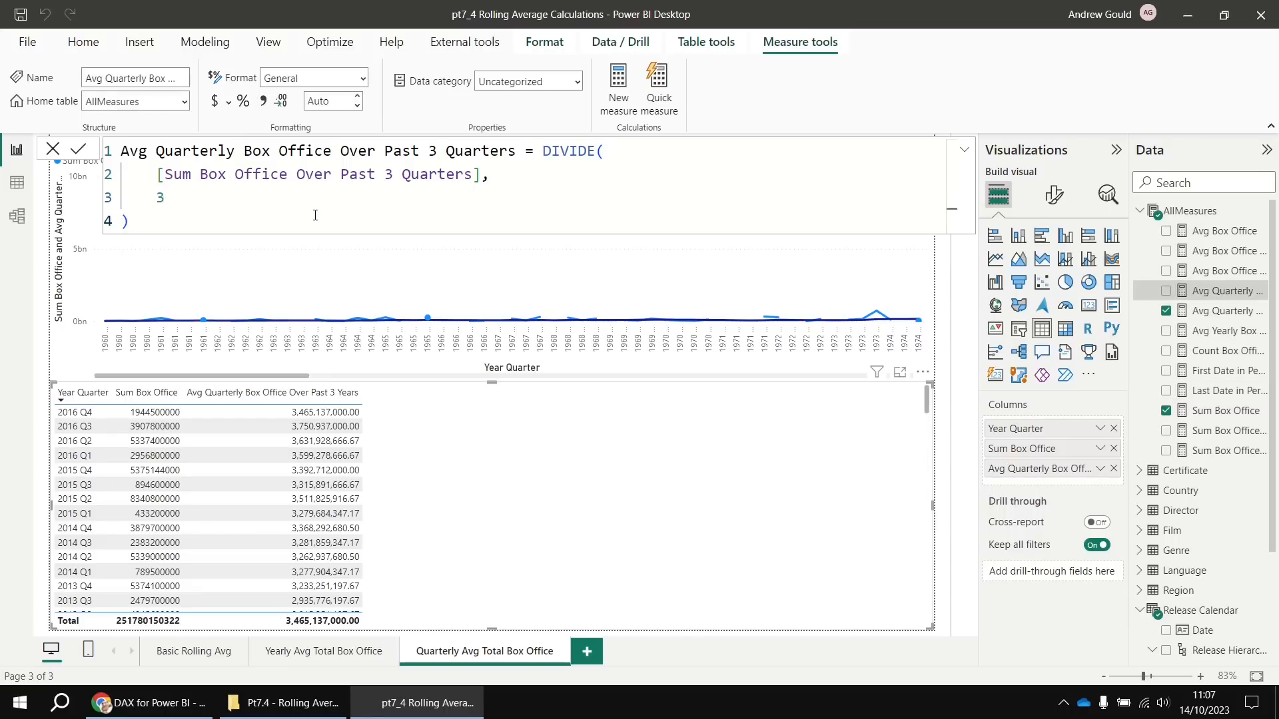
Add Avg Quarterly Box Office Over Past 3 Quarters to the quarterly table and line chart (3,729,900,000.00 for 2016 Q4)
click(734, 377)
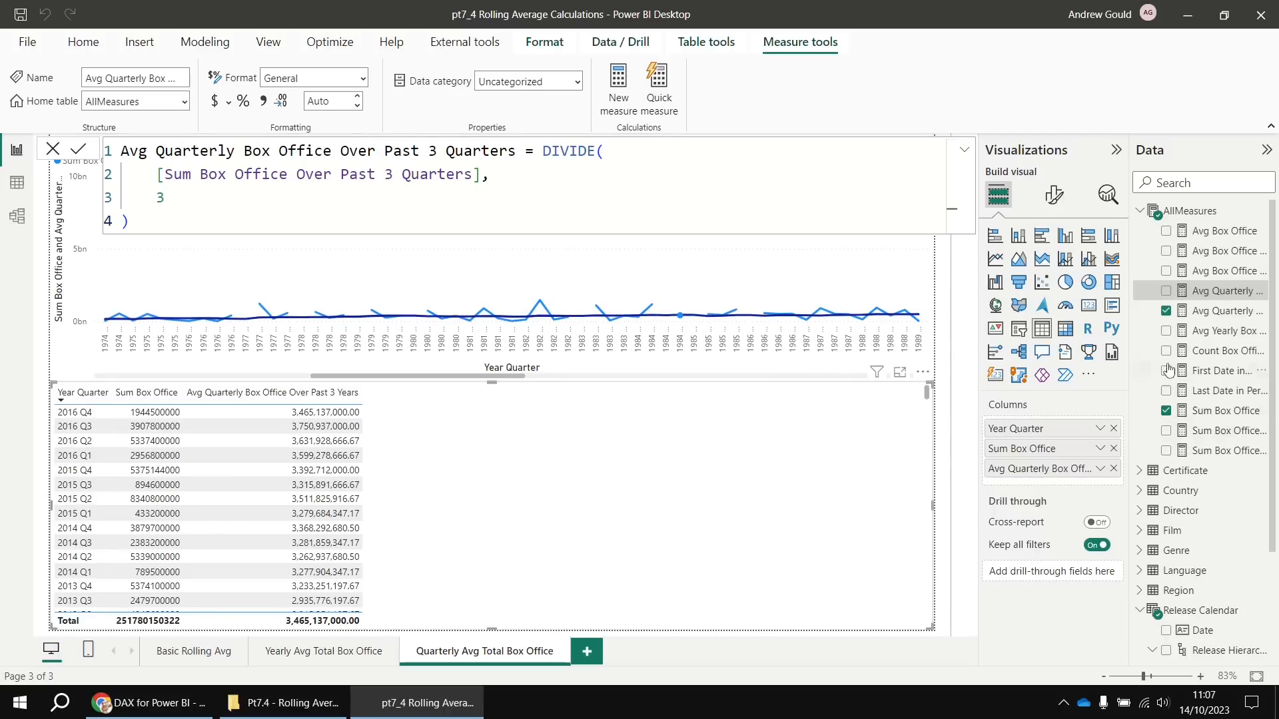
click(1218, 293)
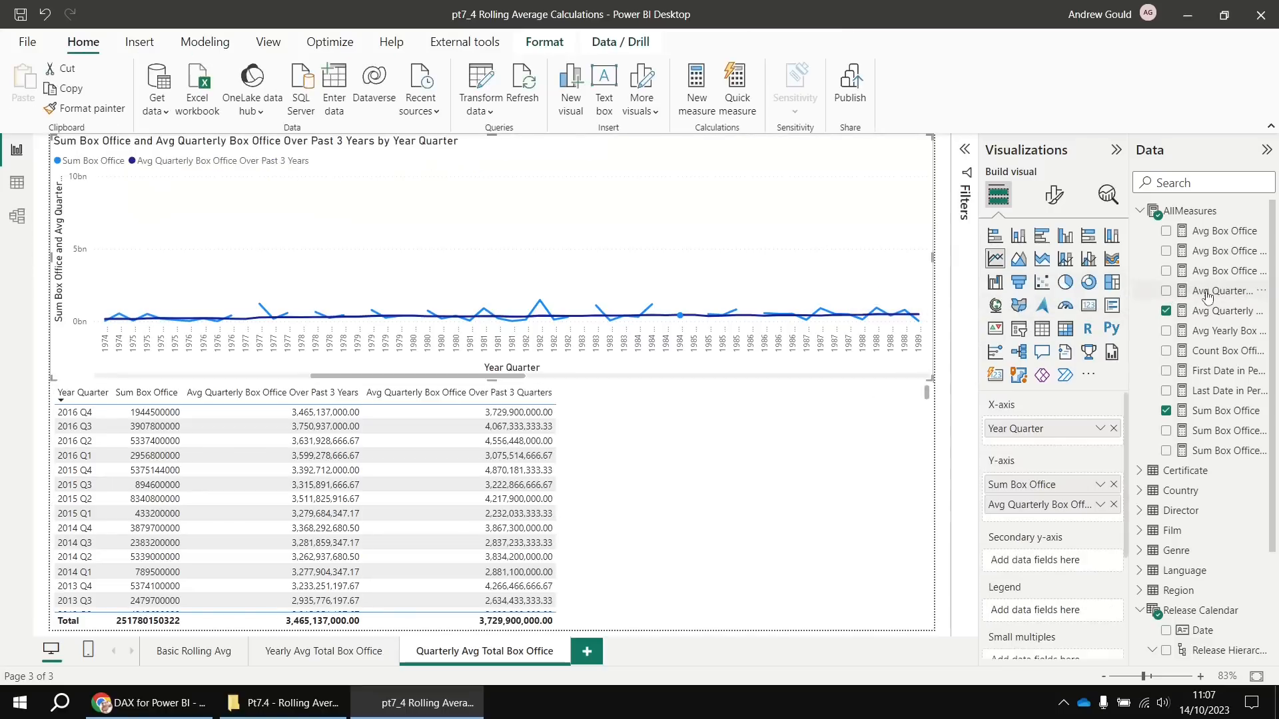
click(1207, 293)
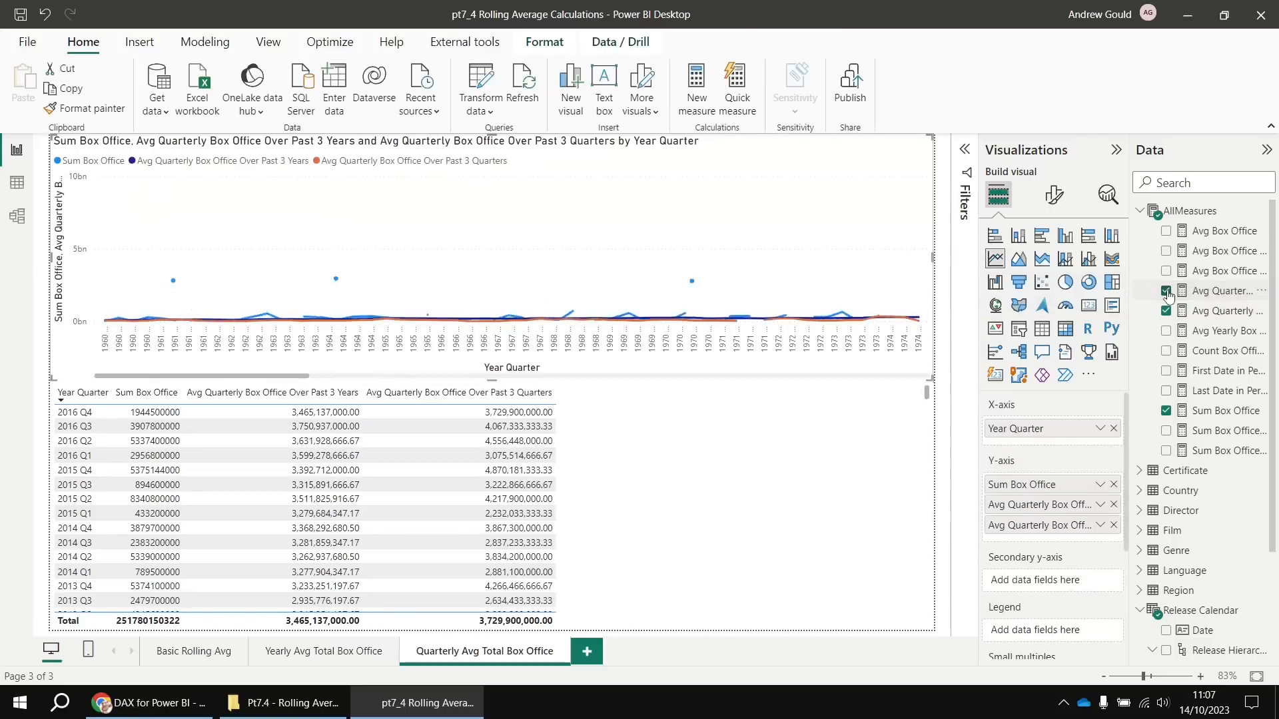
drag(301, 377, 875, 360)
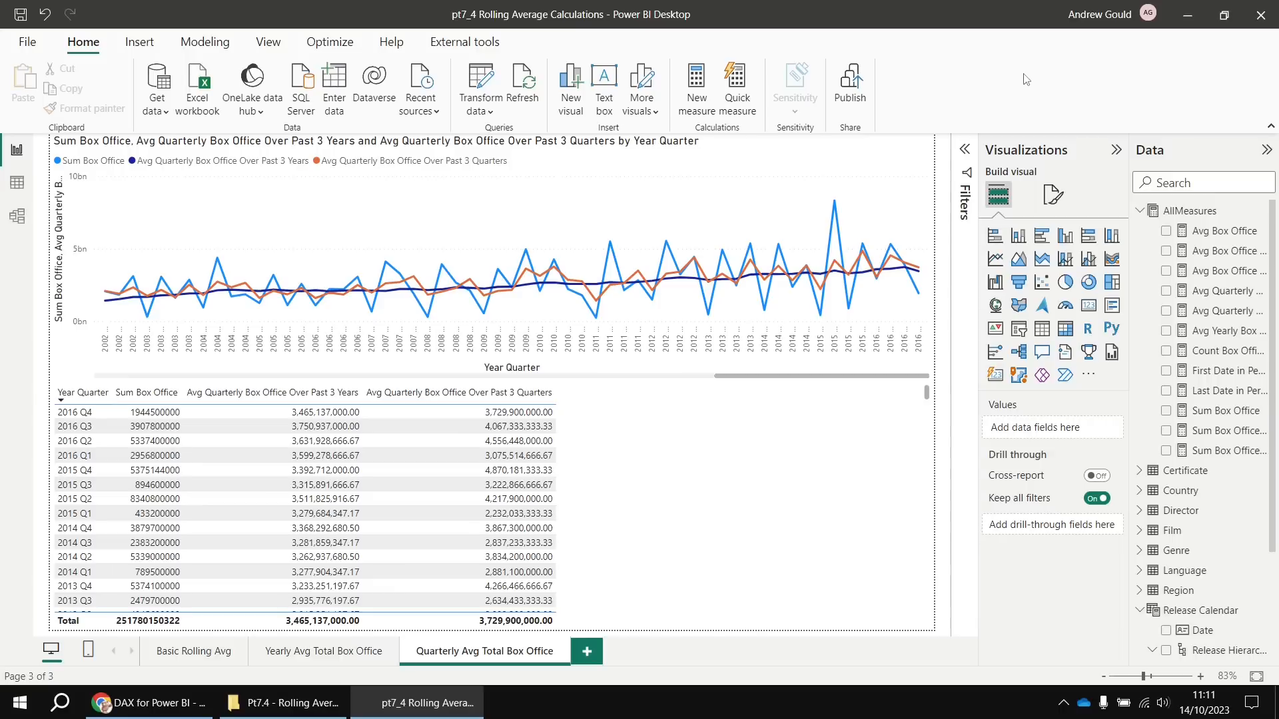
Duplicate the quarterly page and name the copy Monthly Avg Total Box Office
right_click(456, 654)
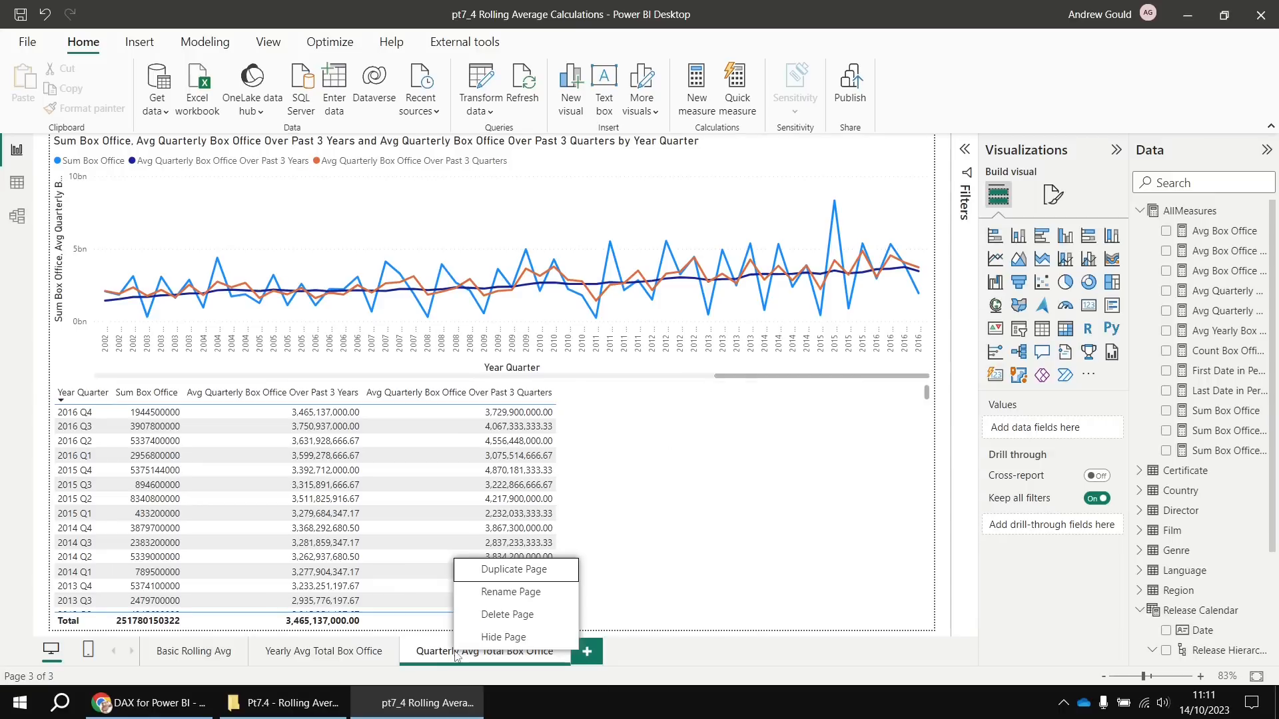
click(516, 571)
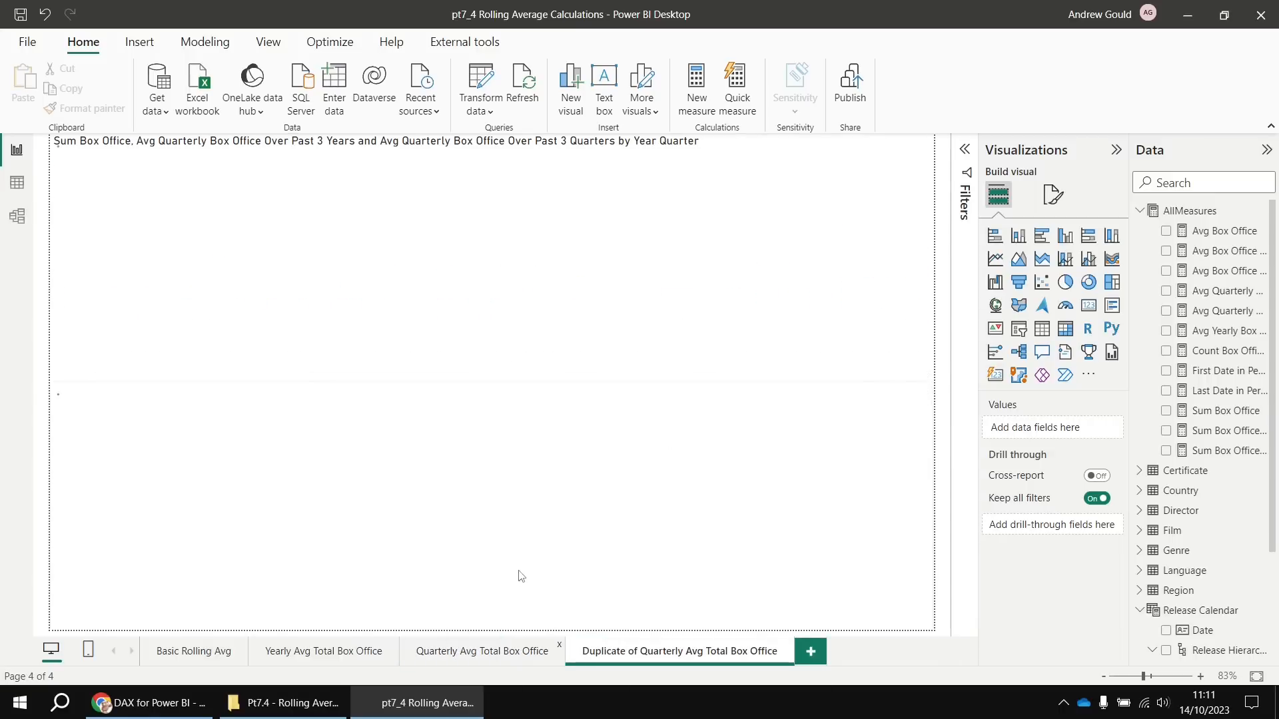
double_click(625, 649)
click(654, 652)
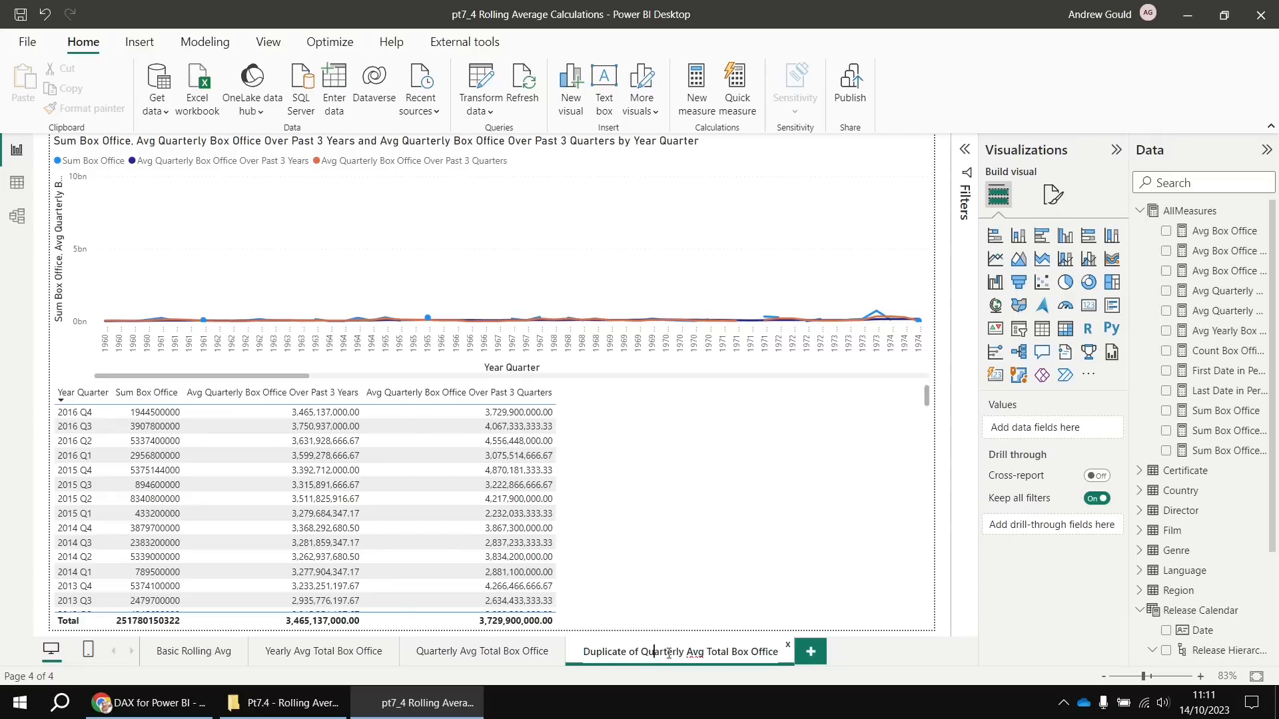
drag(676, 651, 562, 649)
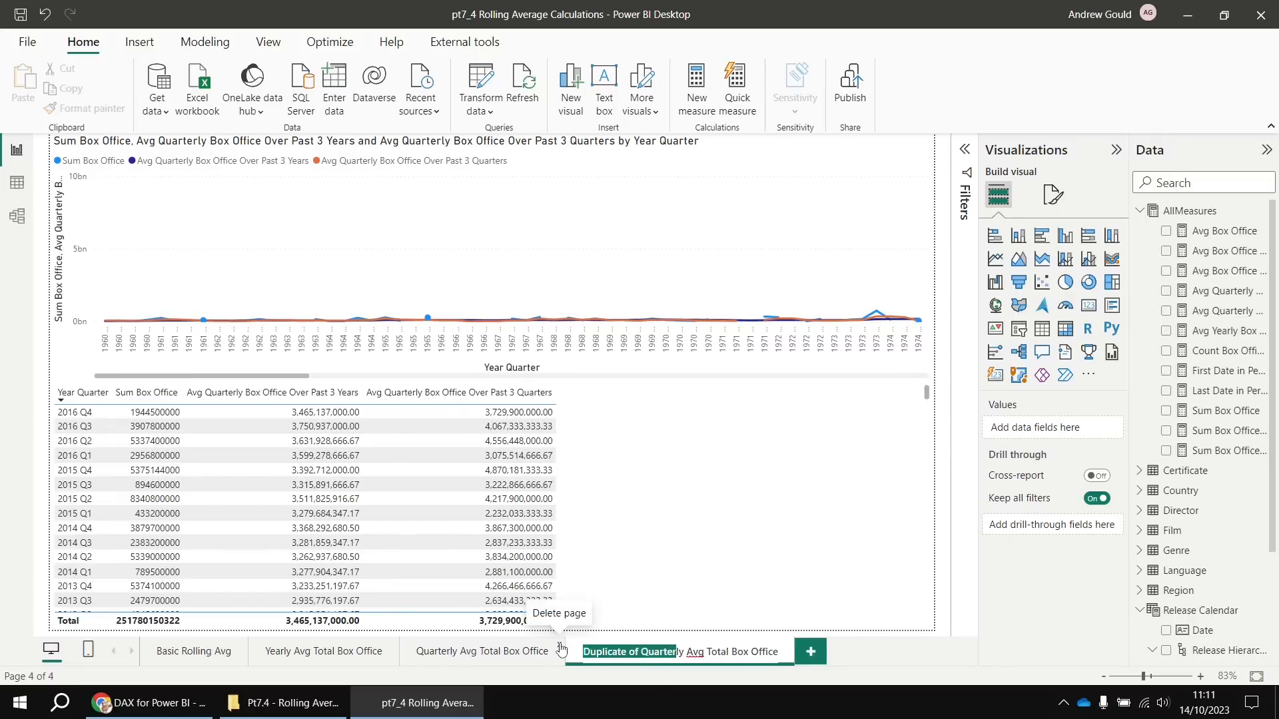
text(Month)
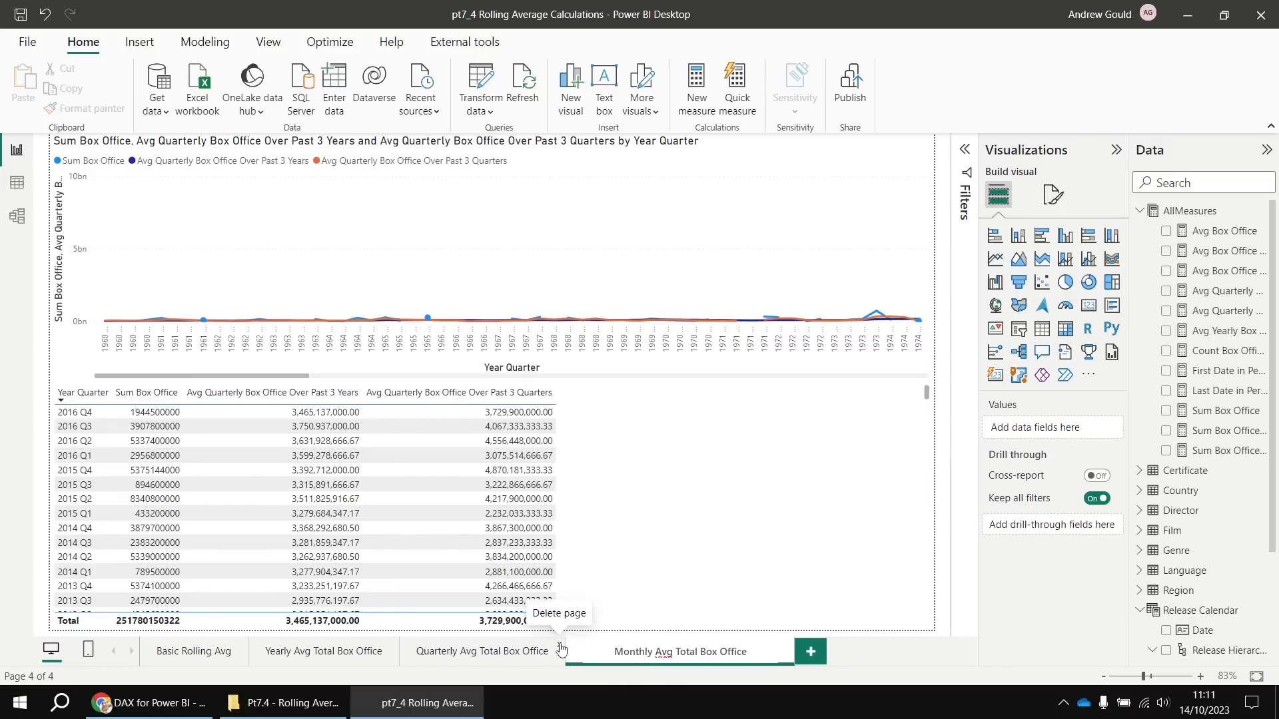
key(Return)
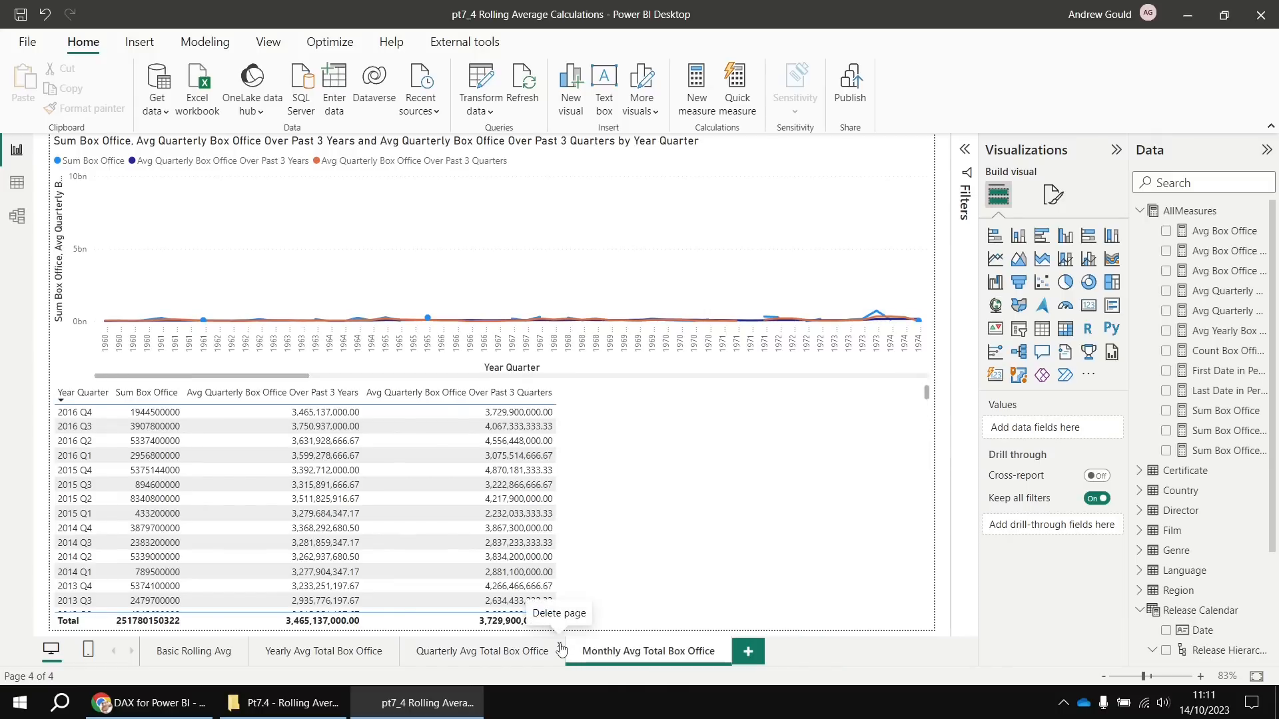
Plot the new page's line chart by Year Month instead of Year Quarter
click(809, 371)
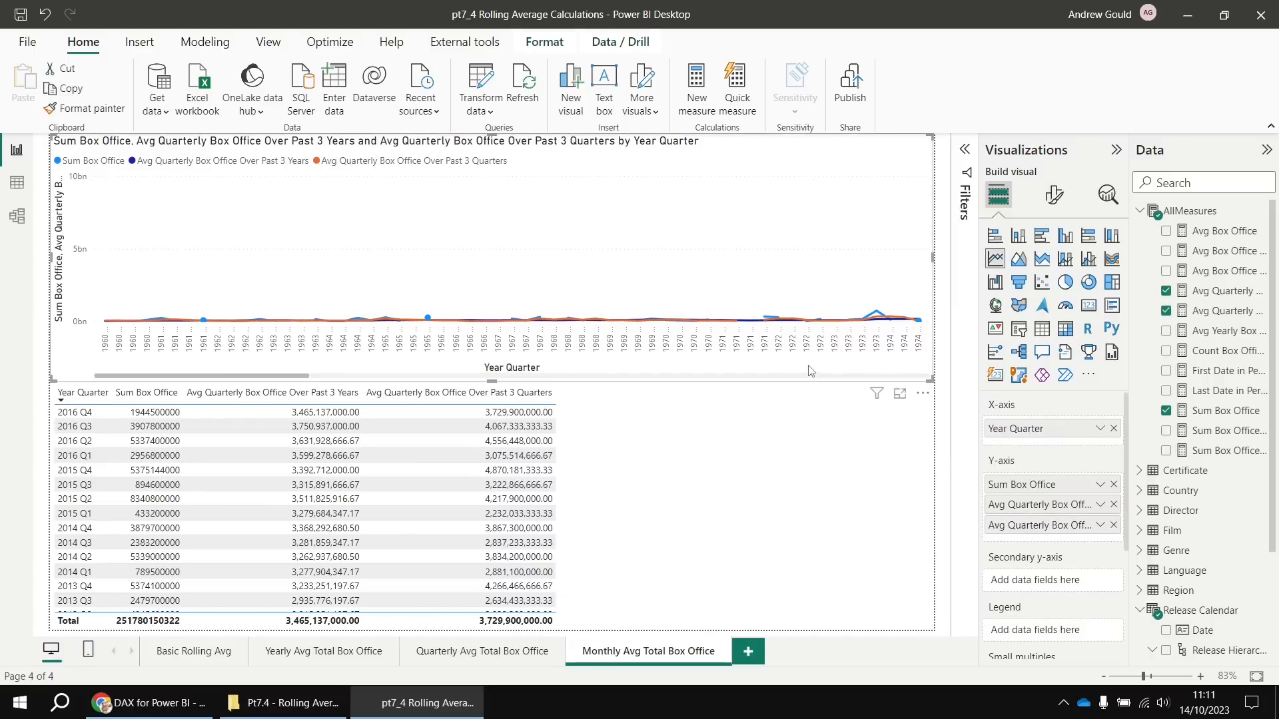
click(1113, 430)
scroll(1212, 513, down, 3)
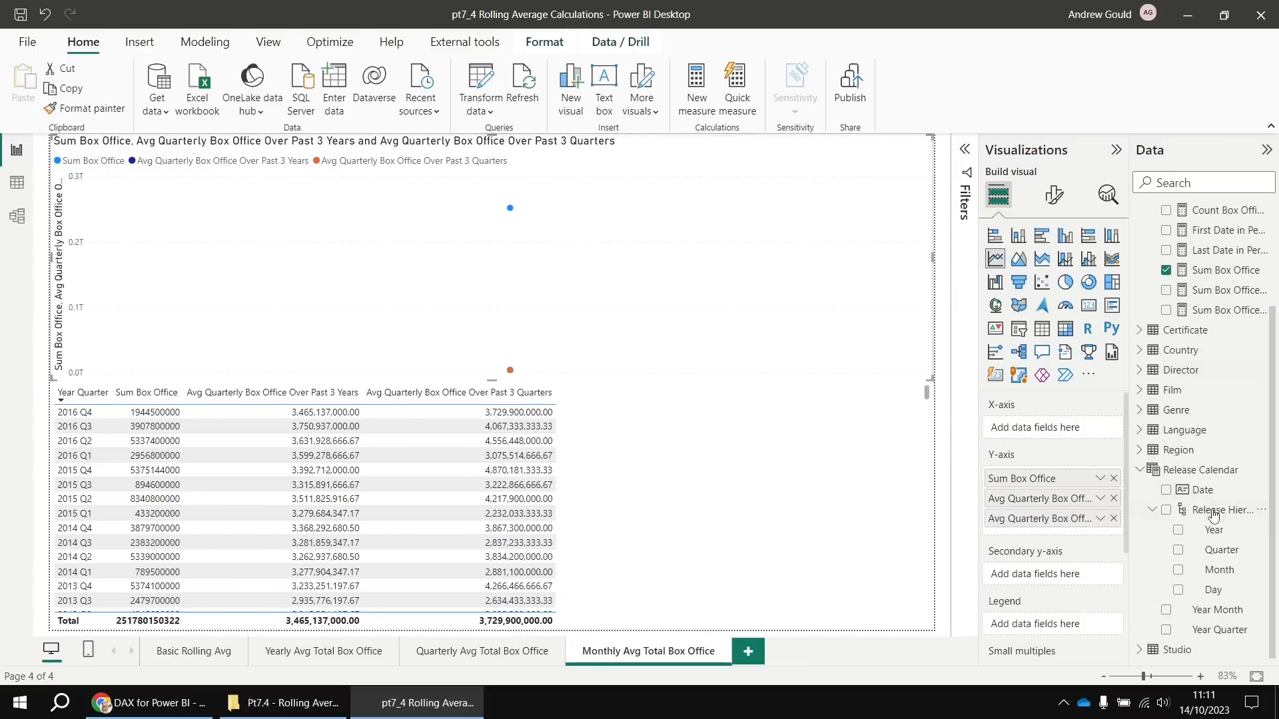
click(1166, 610)
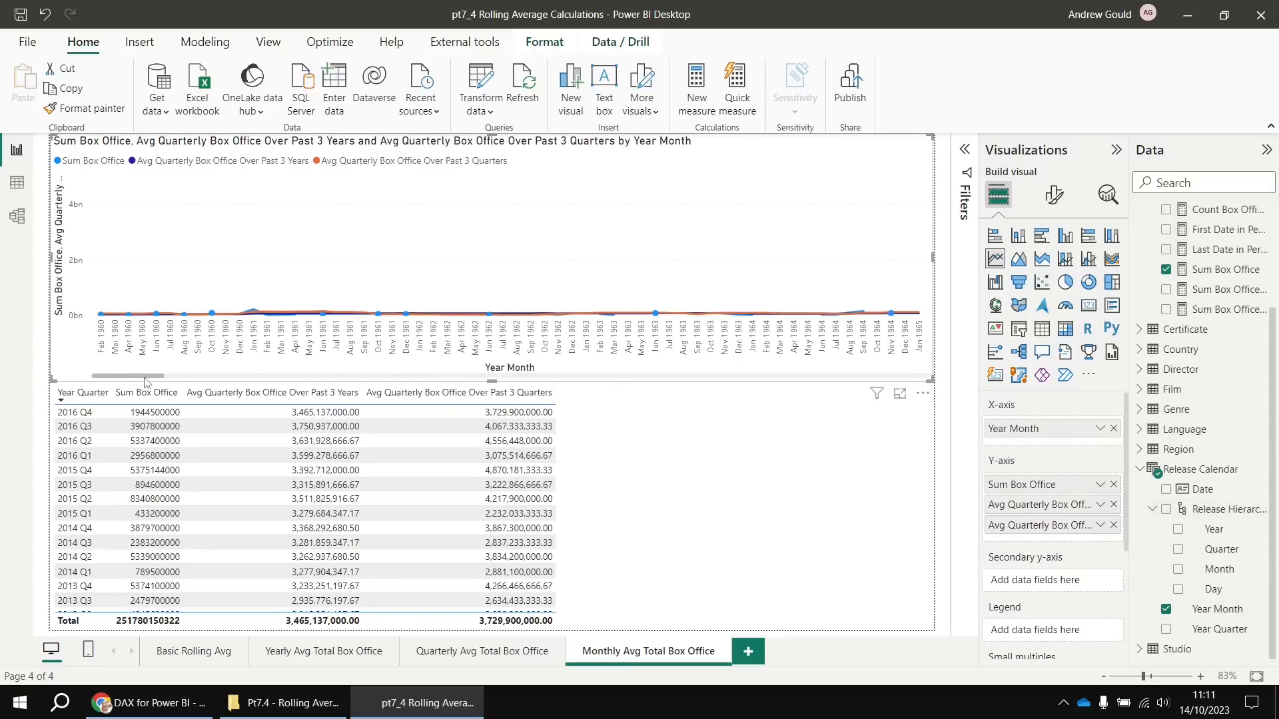
drag(145, 381, 913, 391)
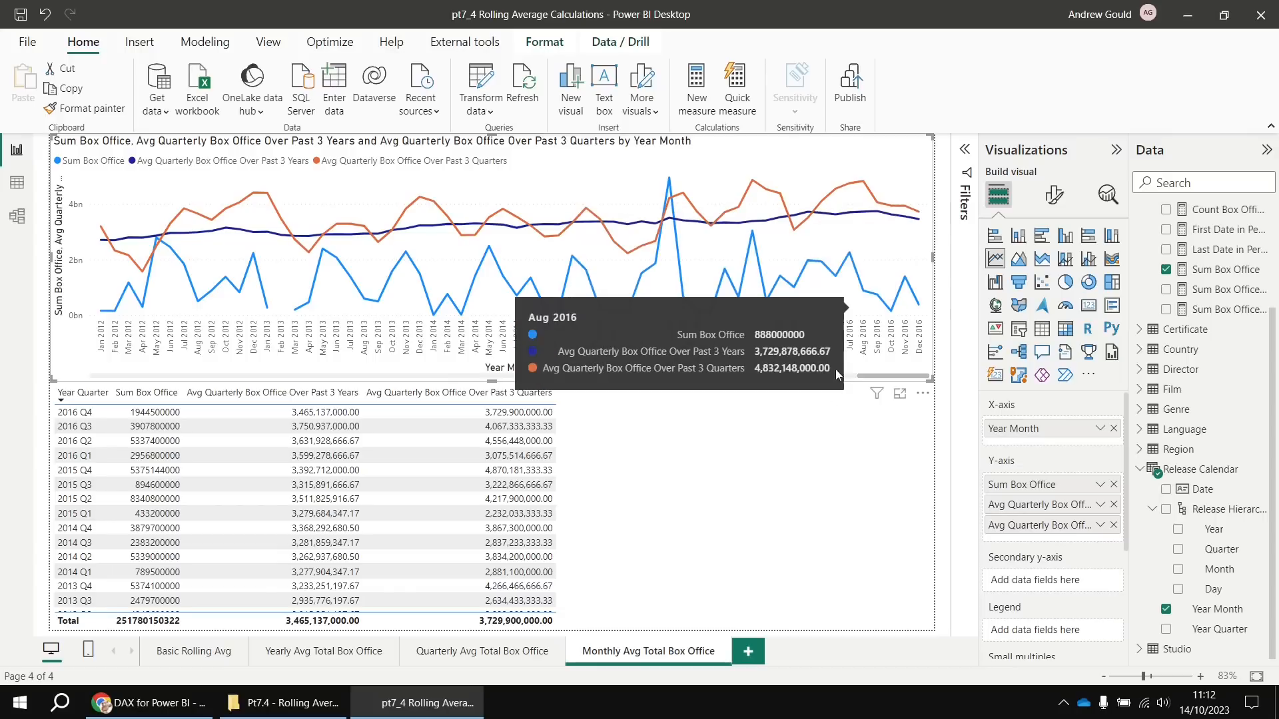
Remove the 3-quarter and 3-year average series, leaving only Sum Box Office on the chart
click(1114, 526)
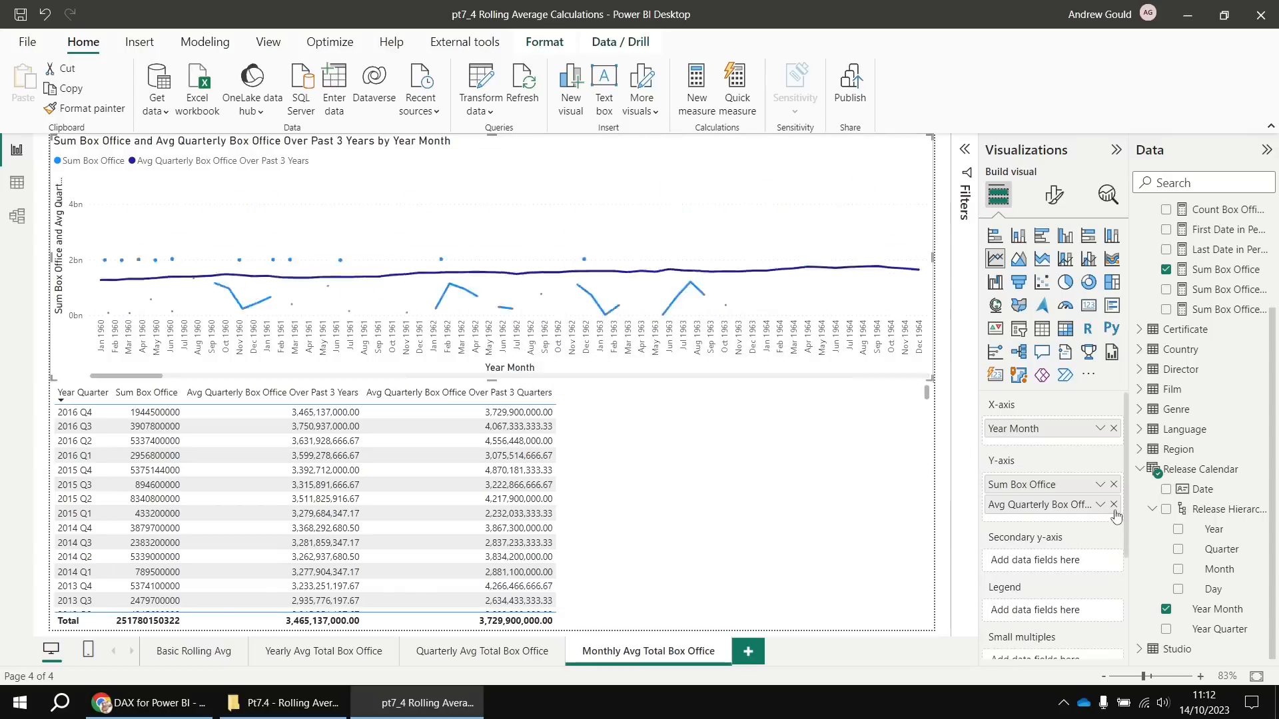
click(1114, 504)
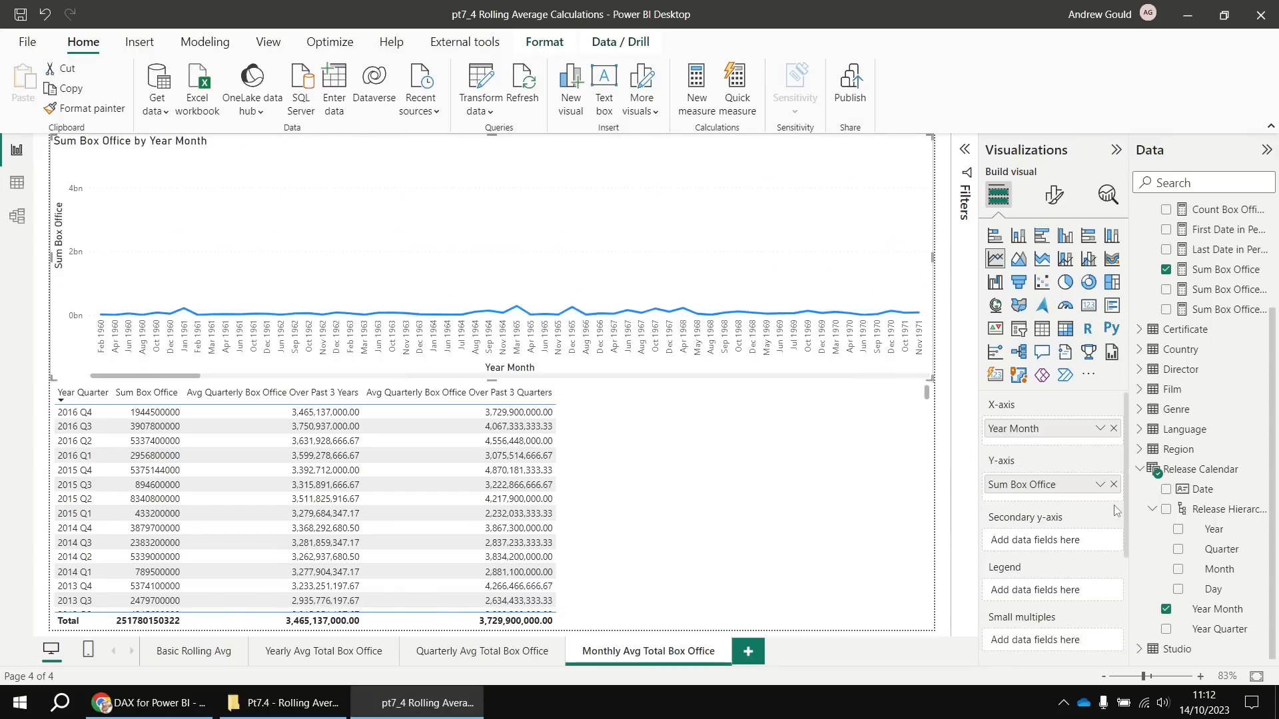
drag(177, 377, 906, 387)
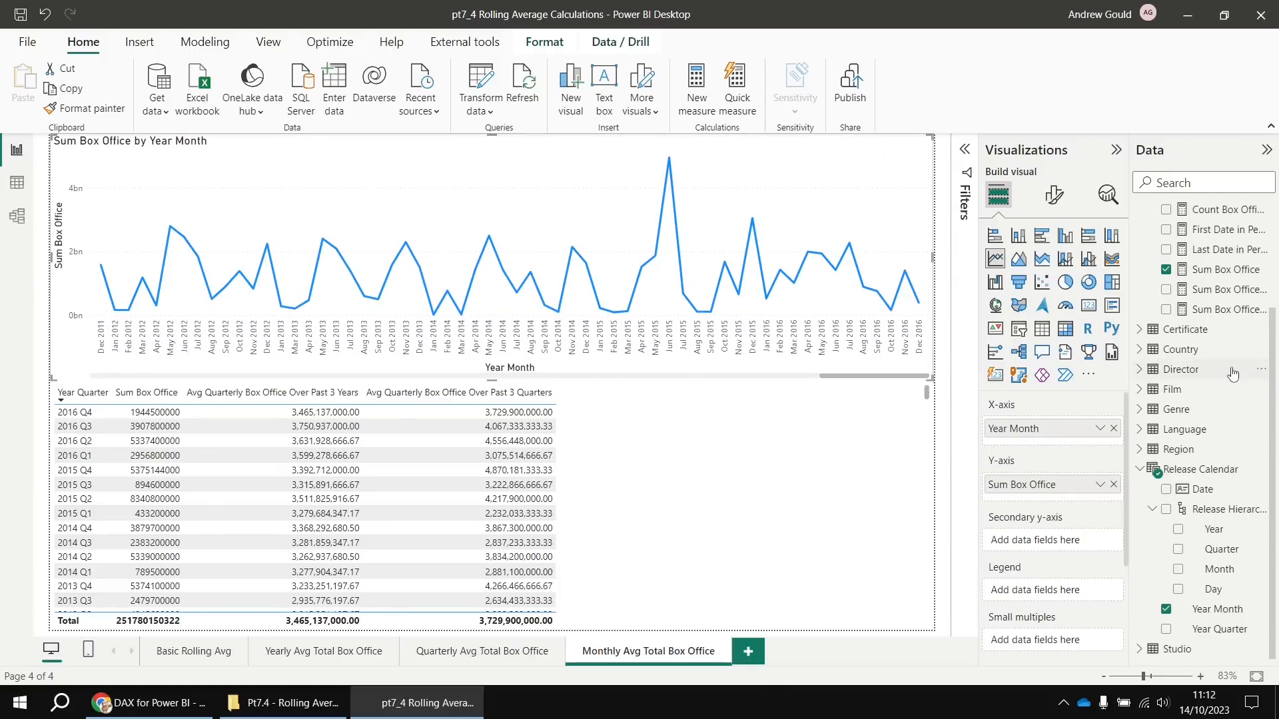
scroll(1229, 370, up, 4)
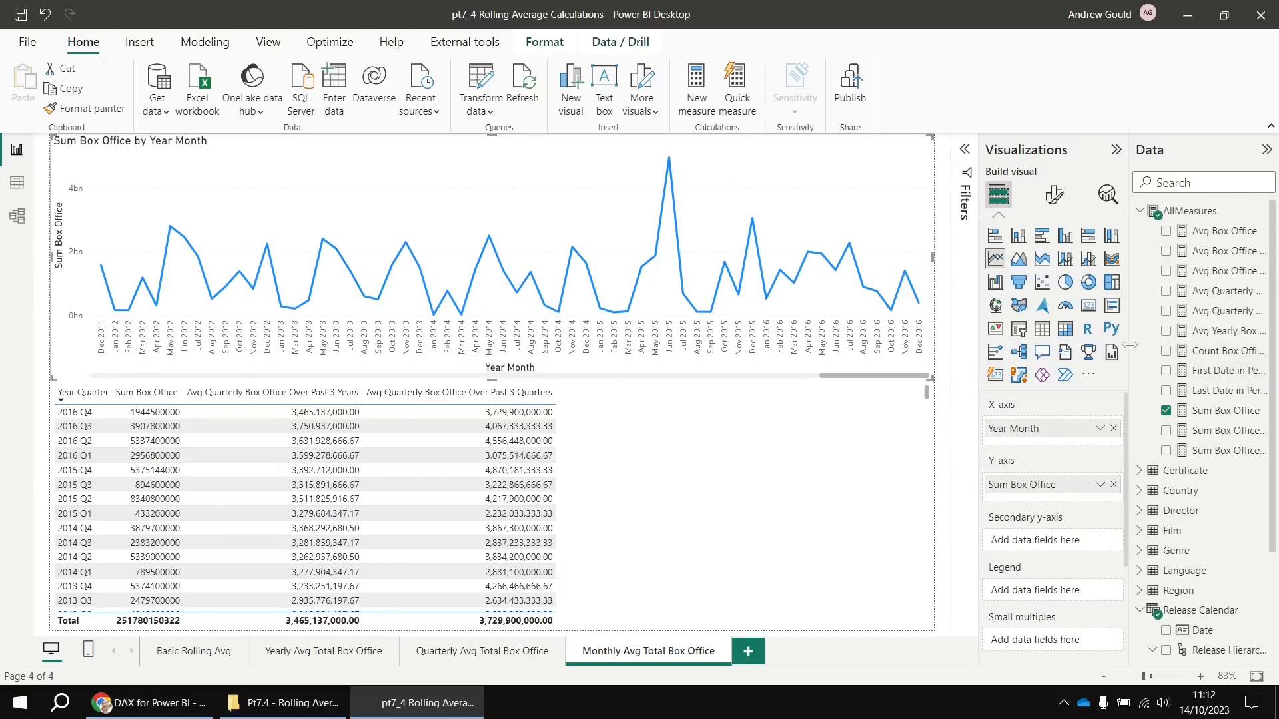
drag(1131, 349, 997, 353)
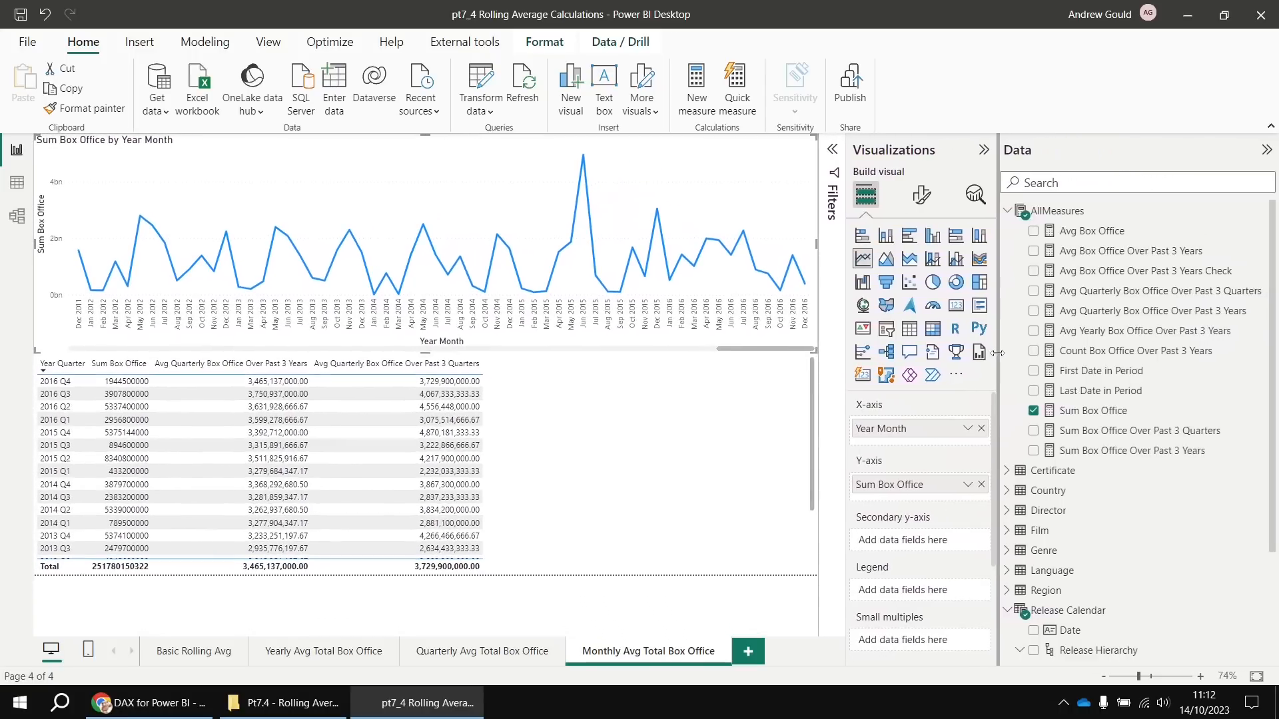
Create Avg Monthly Box Office Over Past 3 Years from the yearly average formula, dividing by 36 instead of 3
click(1125, 337)
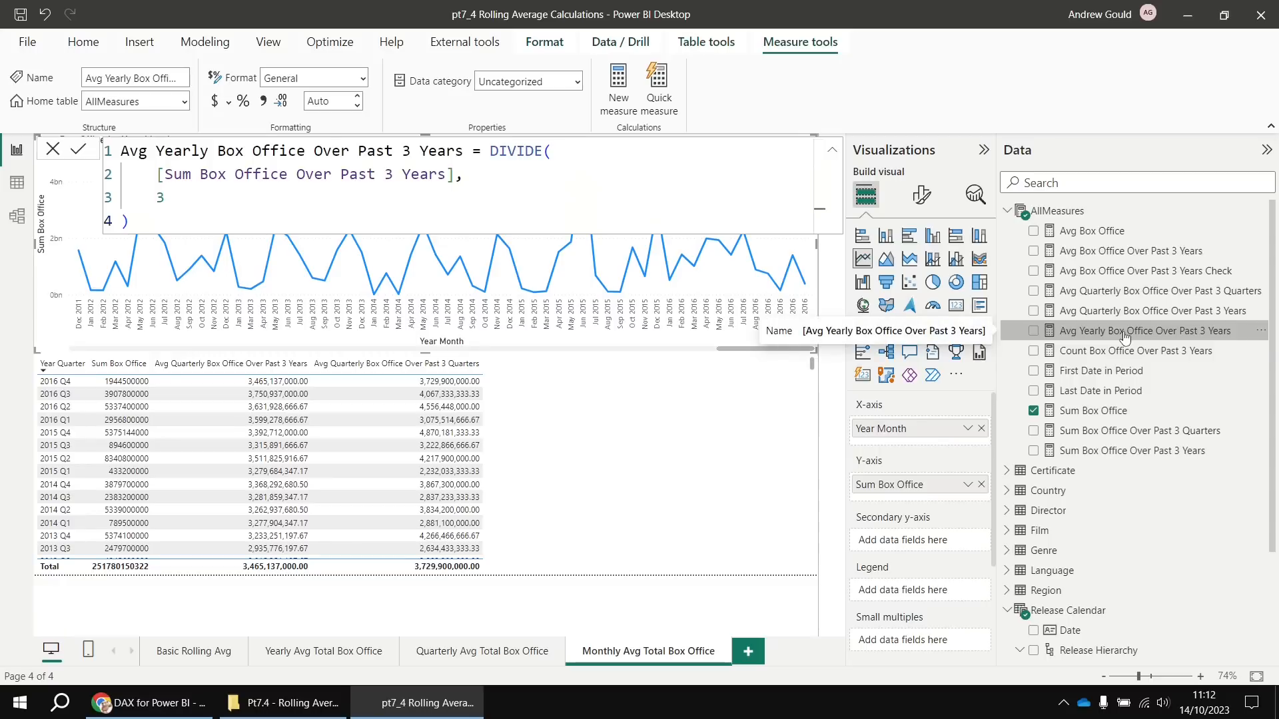
drag(164, 229, 110, 160)
key(ctrl+c)
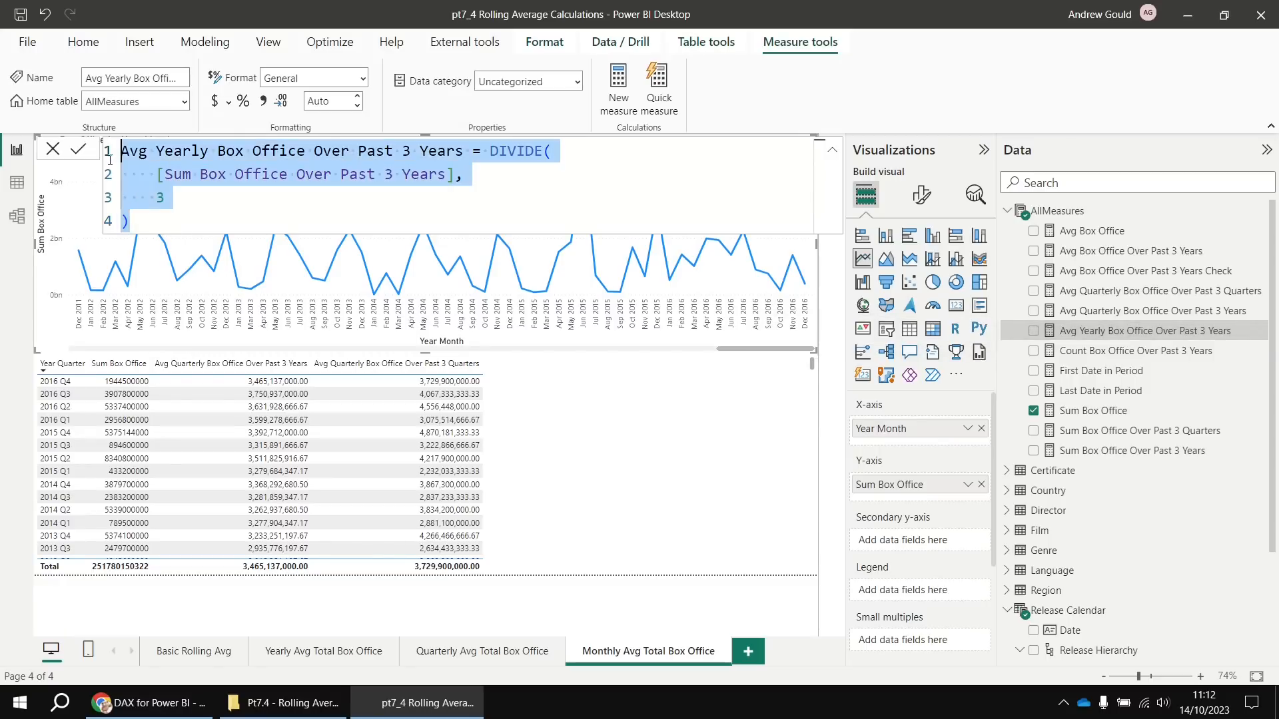
right_click(1044, 213)
click(1091, 246)
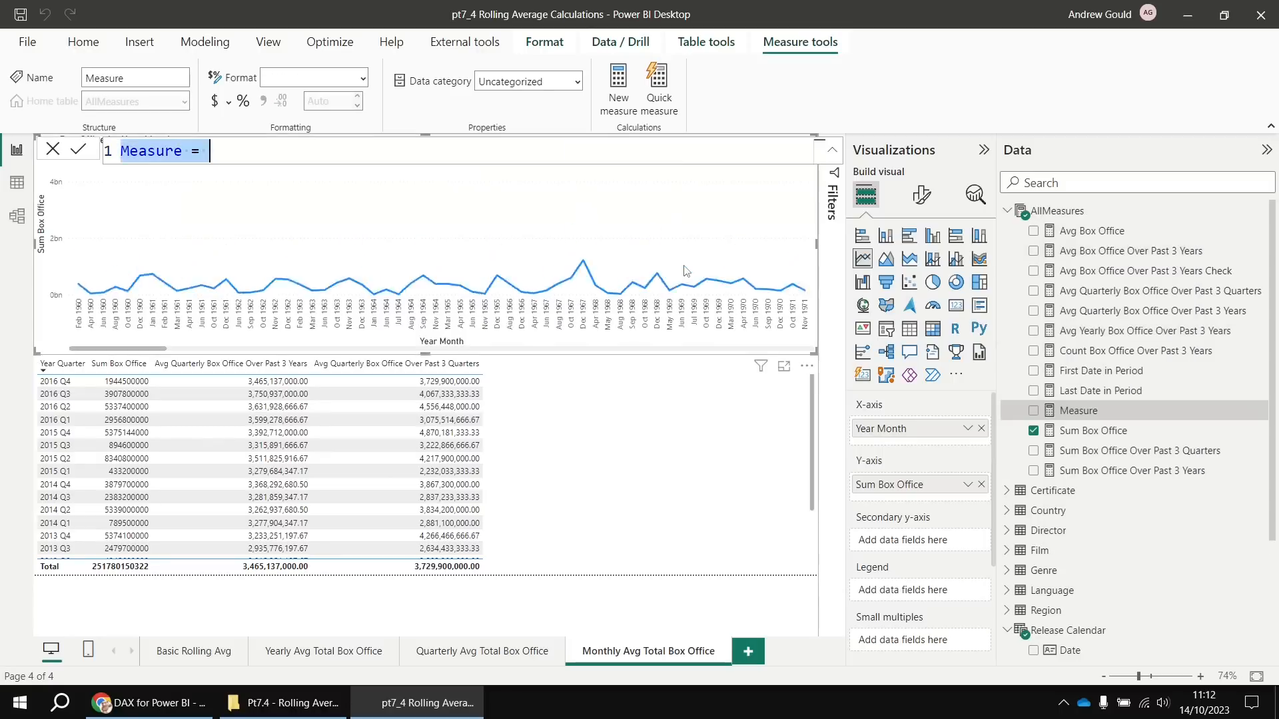
key(ctrl+v)
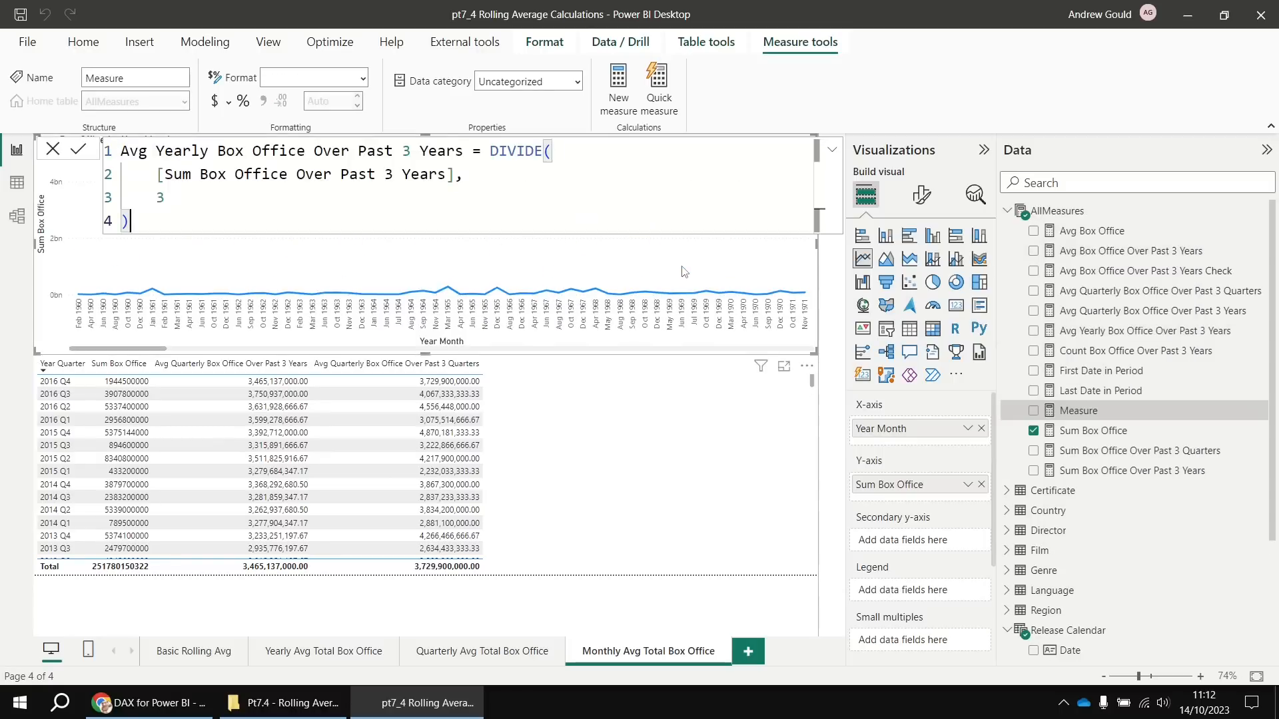
double_click(182, 150)
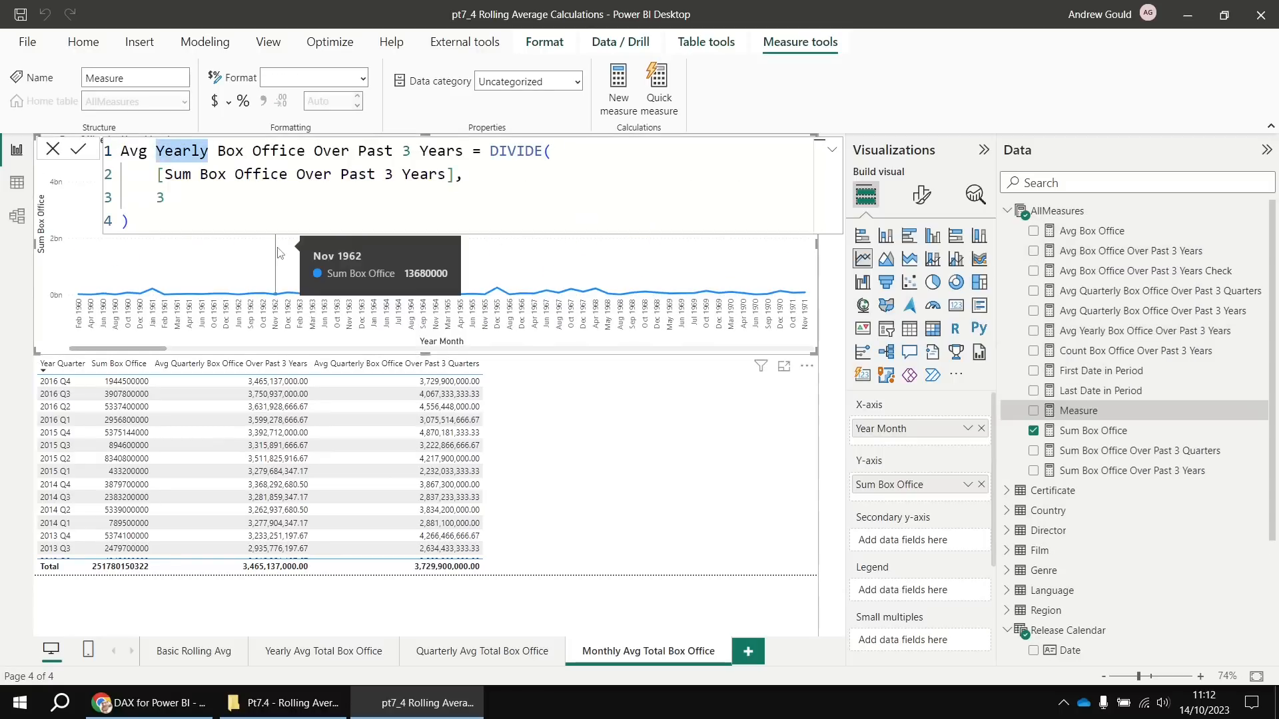
text(Monthly)
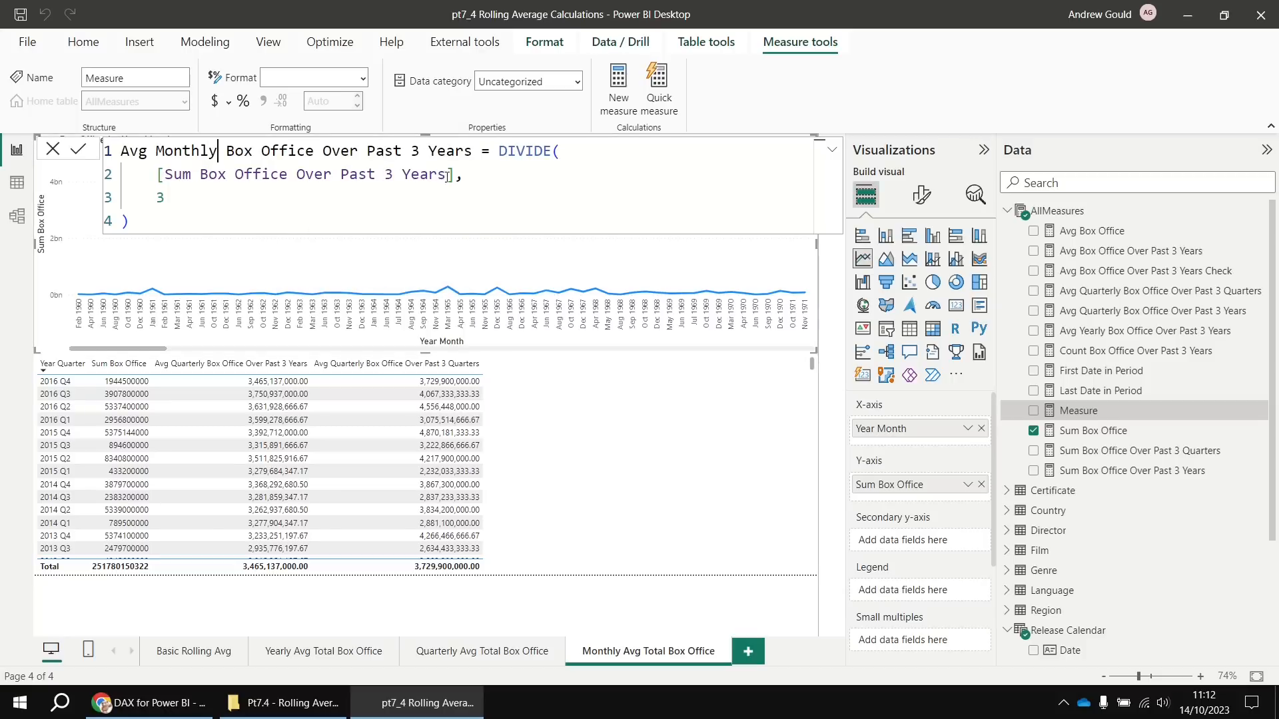
double_click(177, 198)
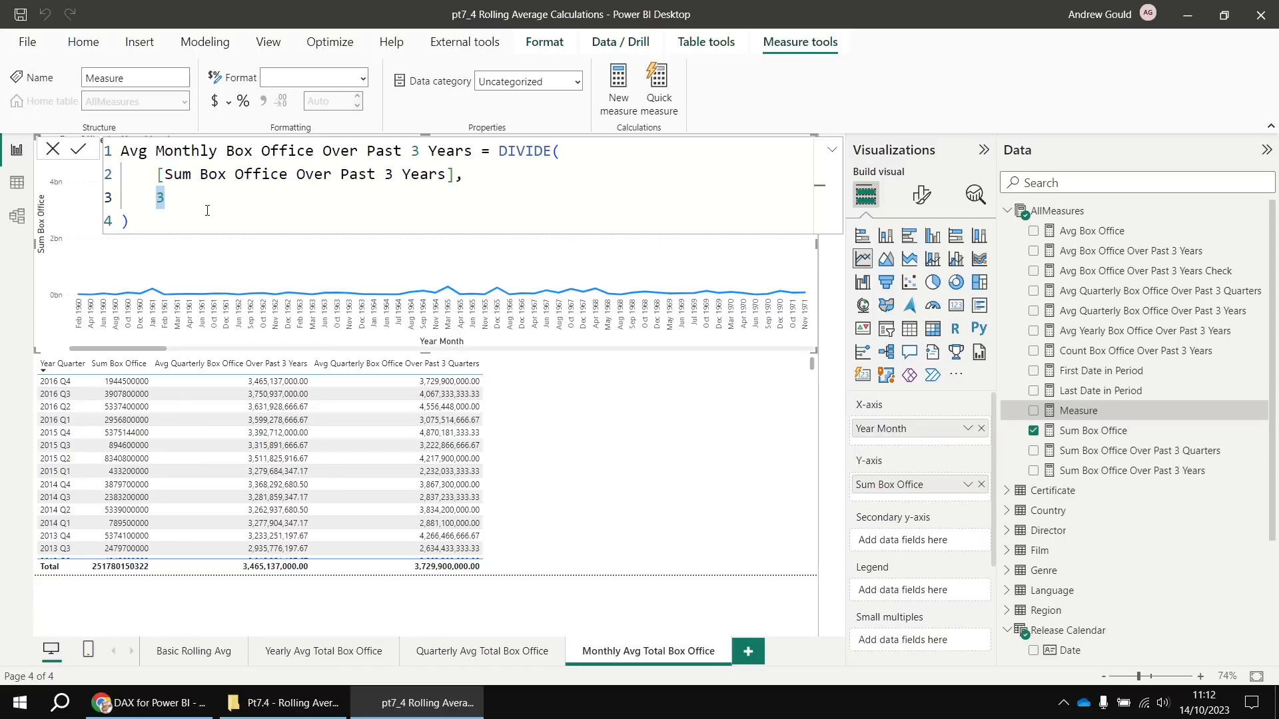
text(36)
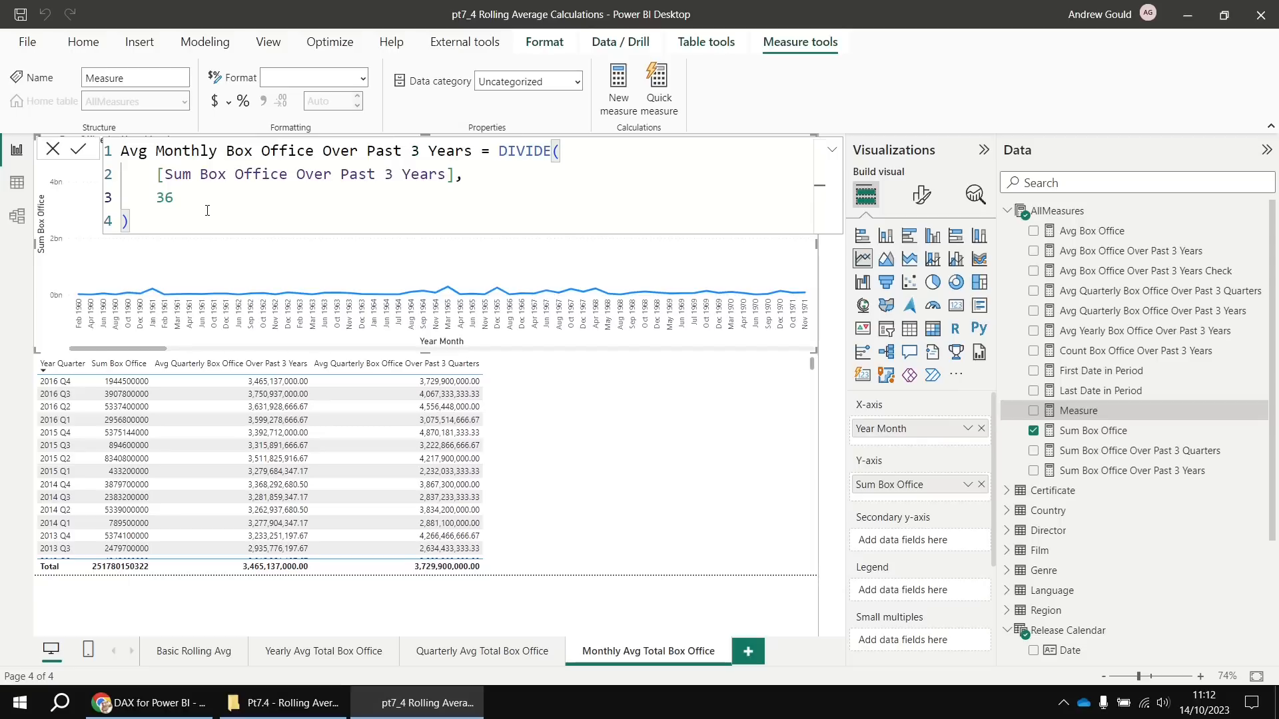
key(Return)
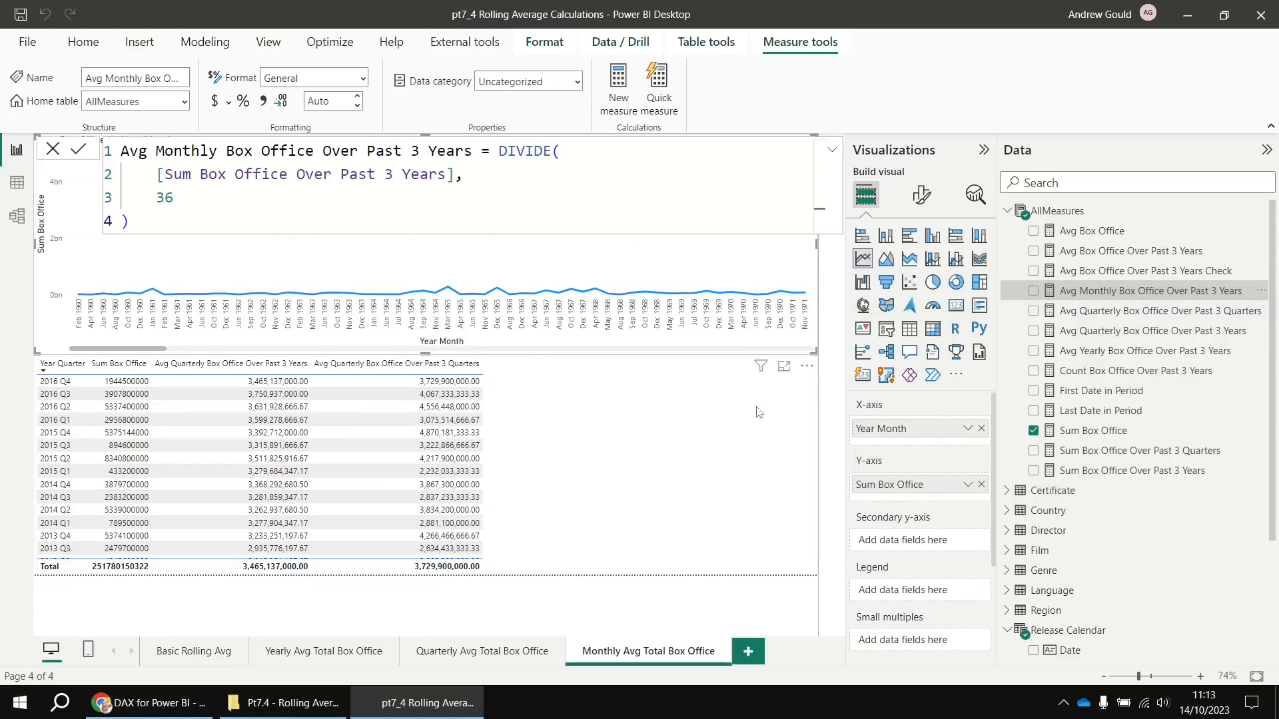
Add Avg Monthly Box Office Over Past 3 Years to the monthly line chart
drag(1059, 296, 746, 293)
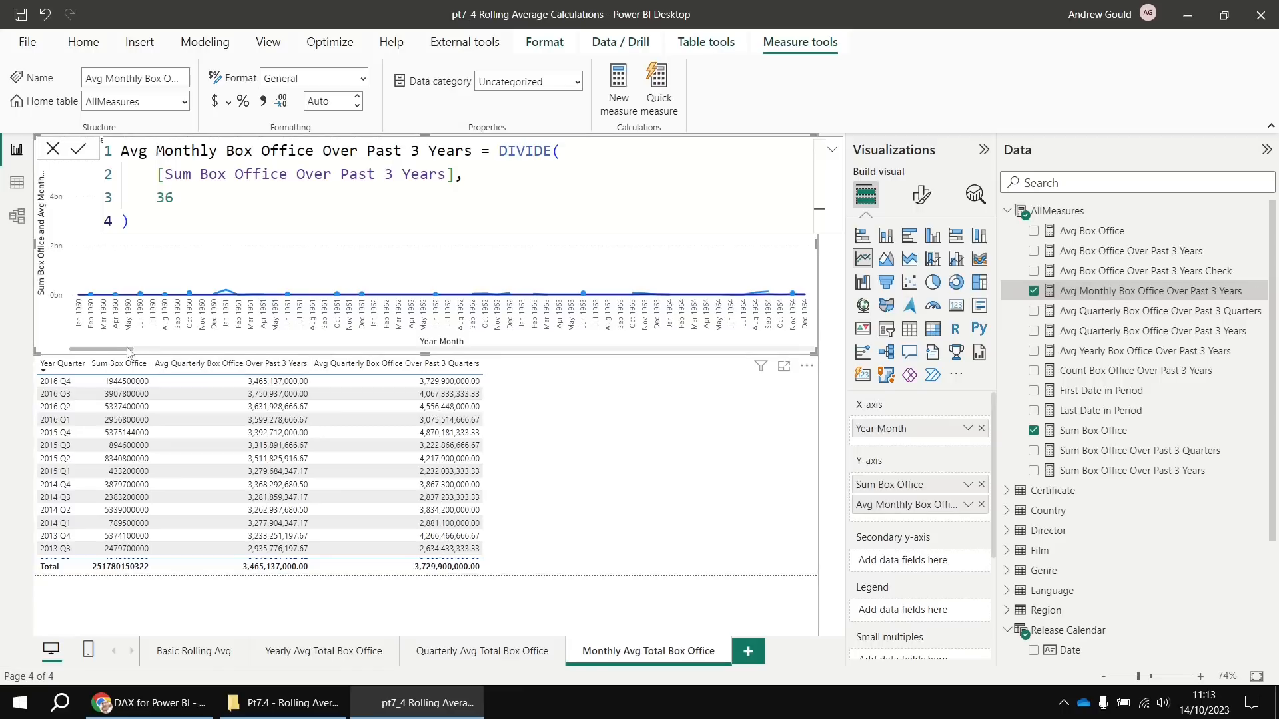
click(783, 620)
drag(122, 349, 823, 347)
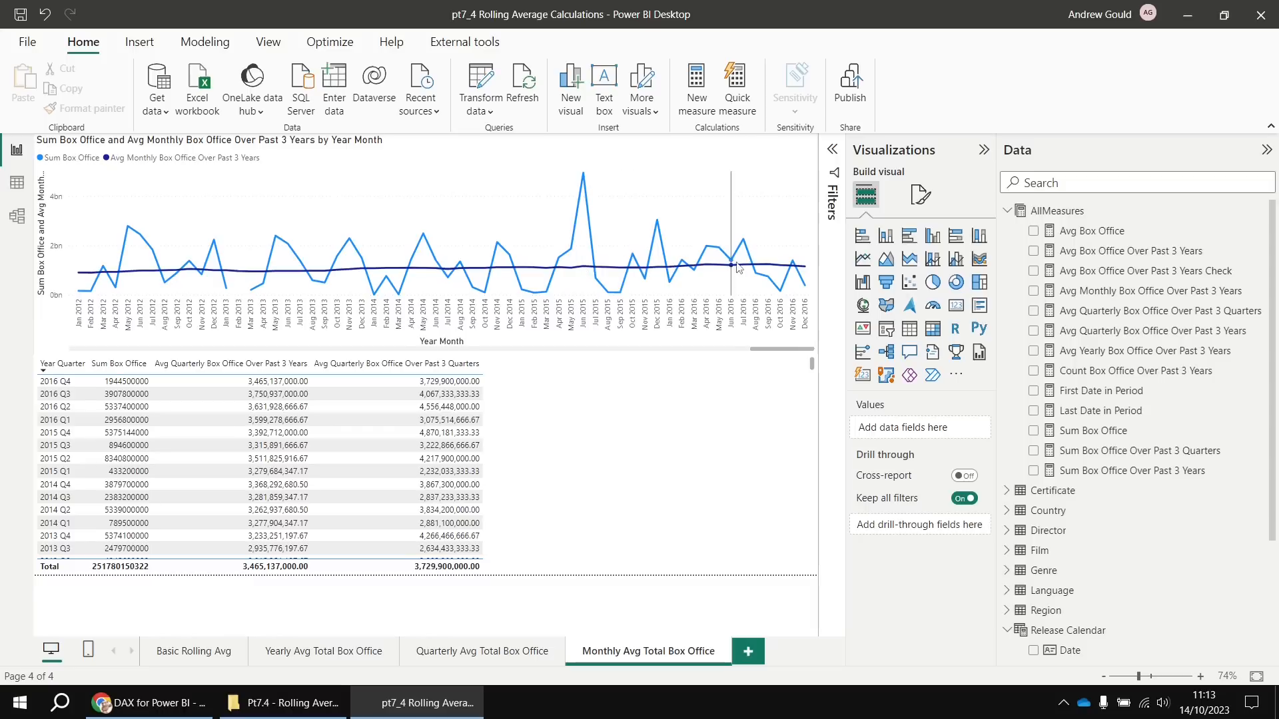
mouse_move(806, 269)
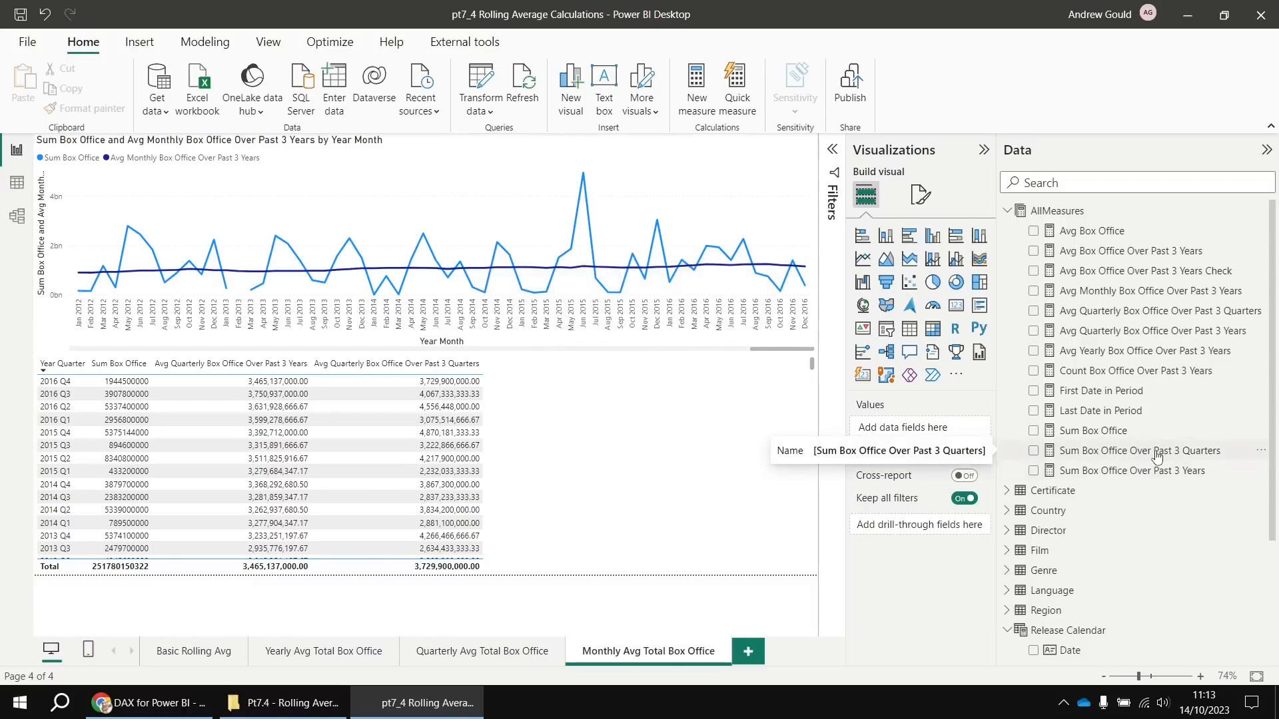
Copy the Avg Monthly Box Office Over Past 3 Years formula and start a new measure in AllMeasures
click(1106, 293)
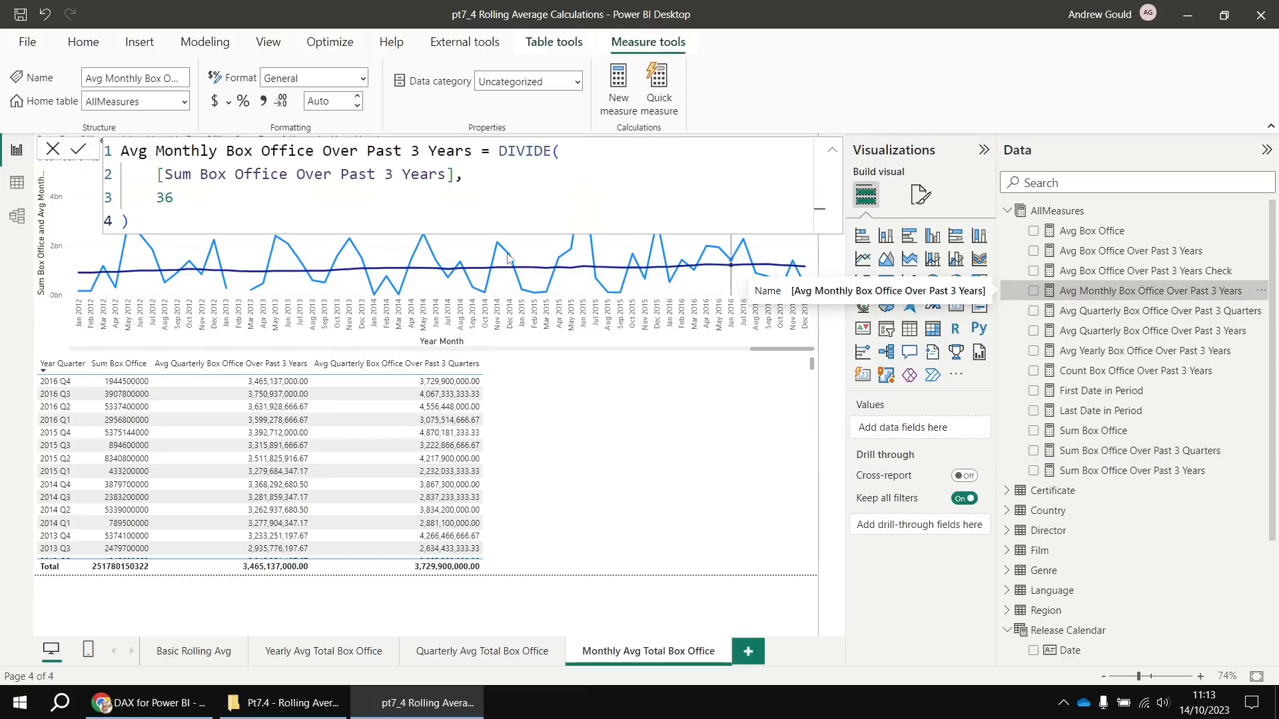
click(160, 224)
key(ctrl+a)
key(ctrl+c)
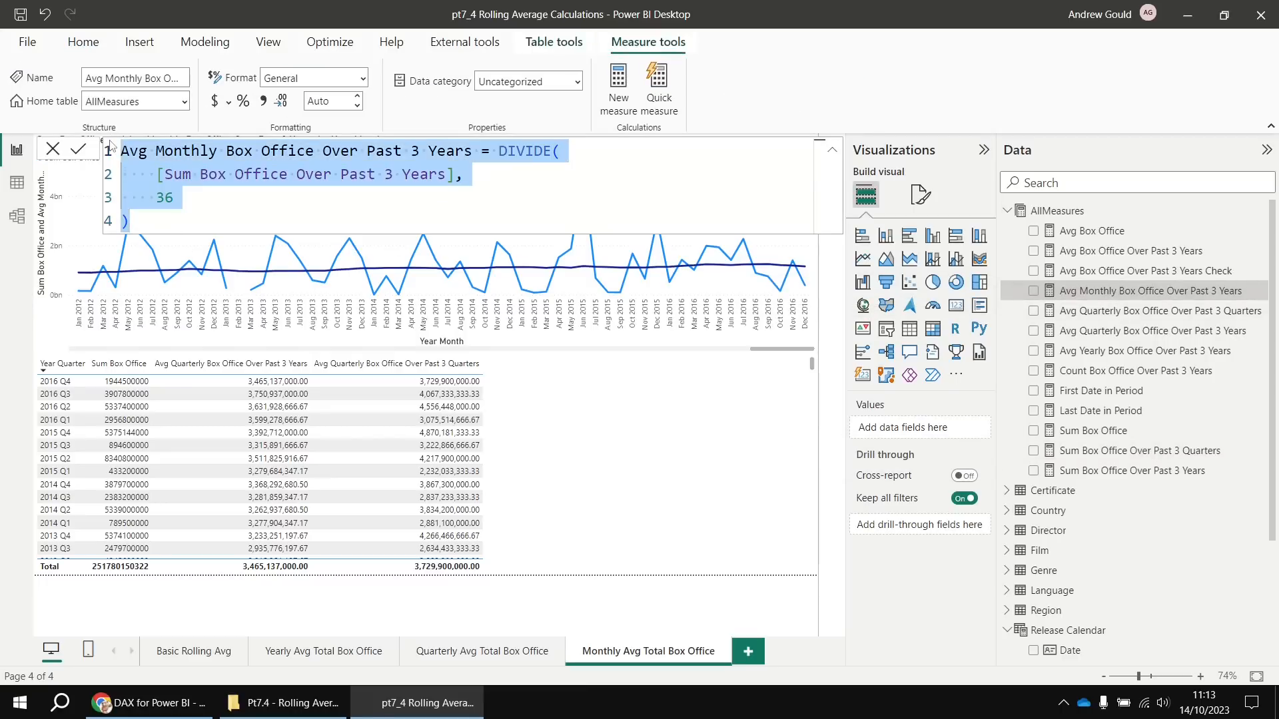
right_click(1057, 211)
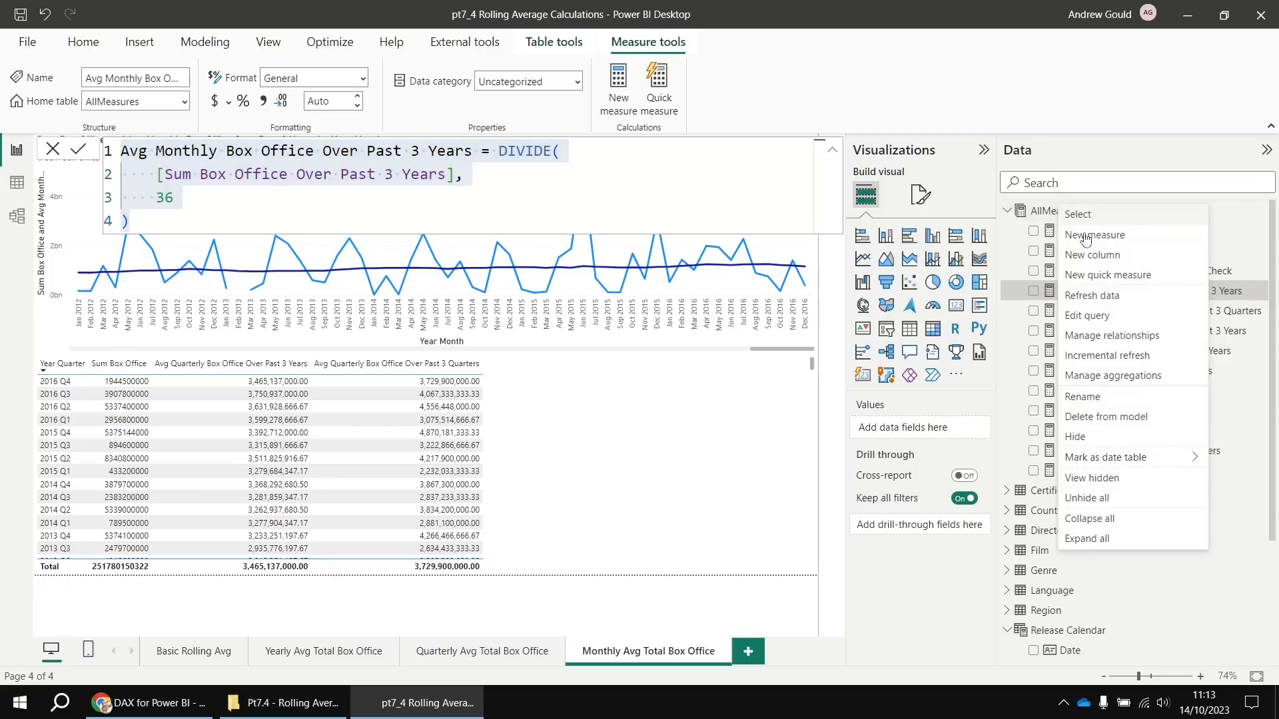
key(Escape)
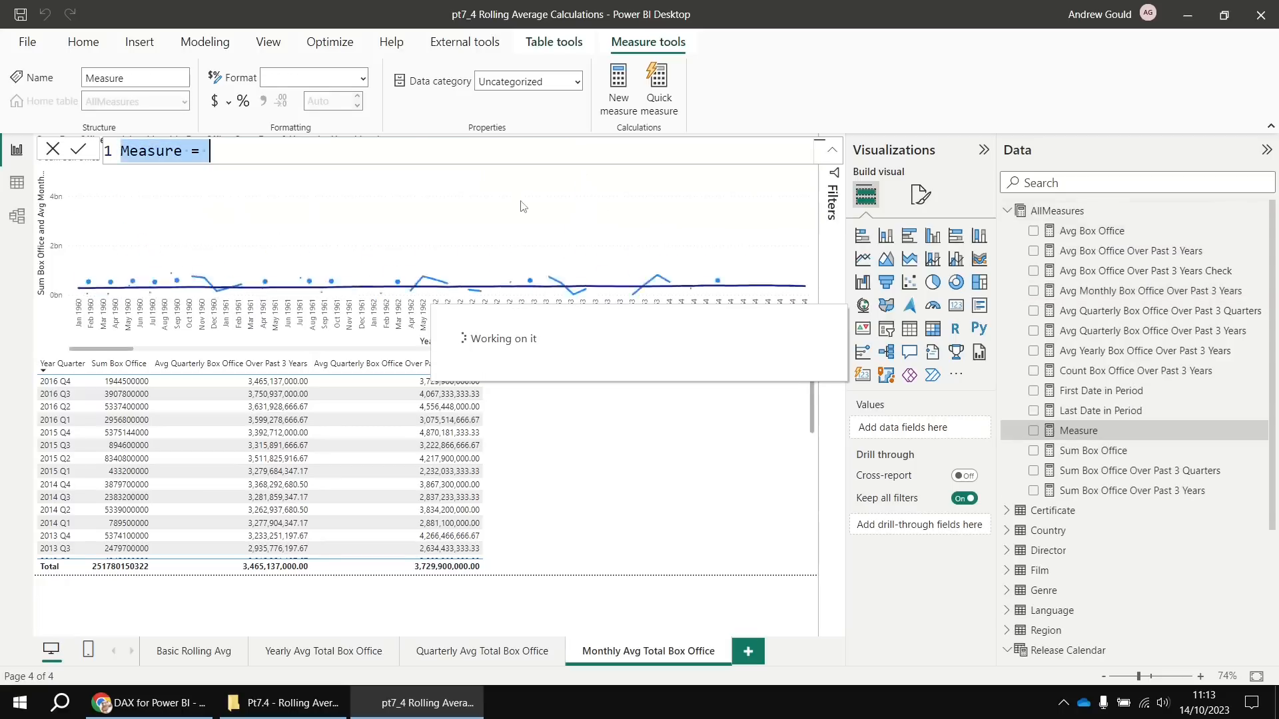
Turn the pasted formula into Avg Monthly Box Office Over Past 3 Quarters: [Sum Box Office Over Past 3 Quarters] divided by 9
key(ctrl+v)
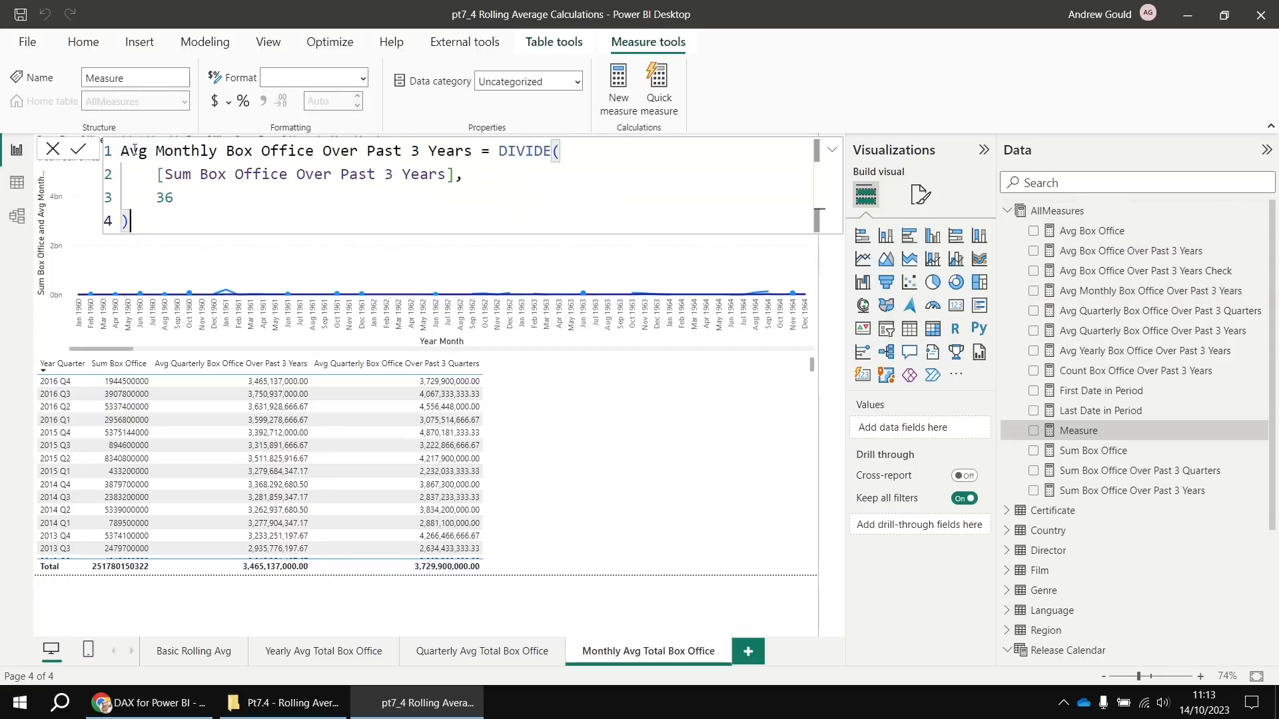
double_click(438, 151)
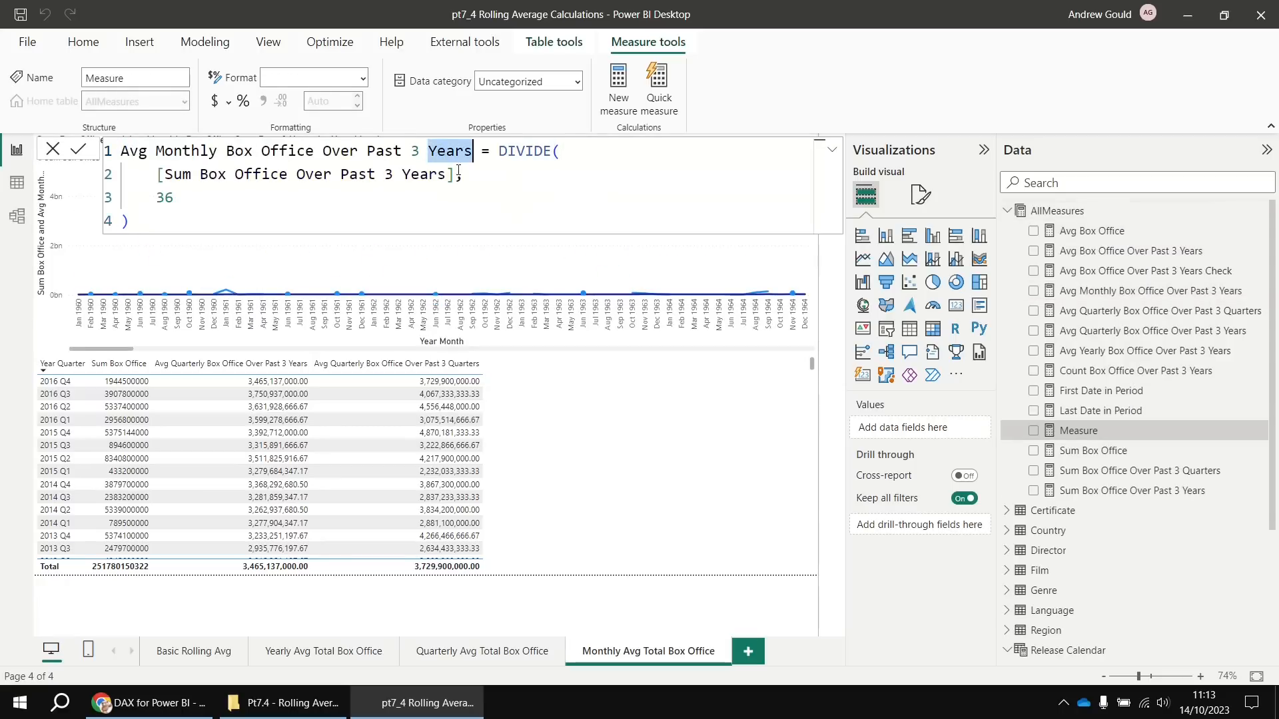
text(Quarters)
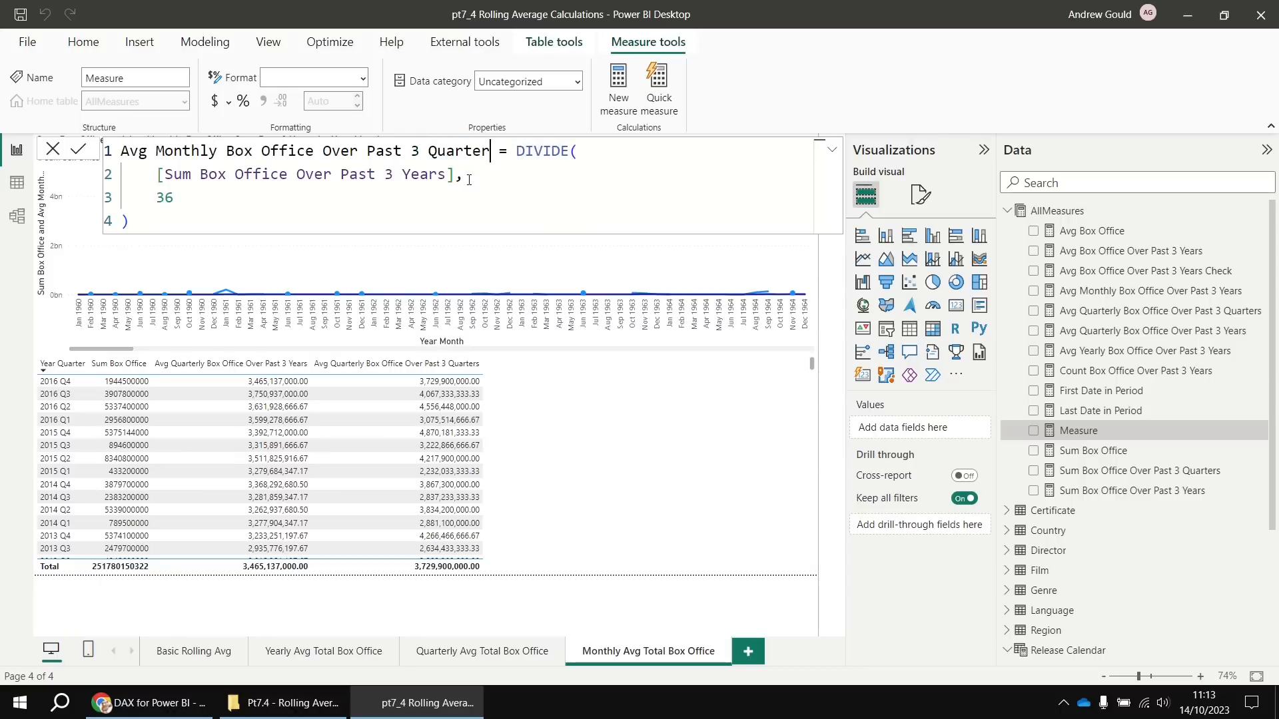
drag(455, 175, 156, 174)
key(BackSpace)
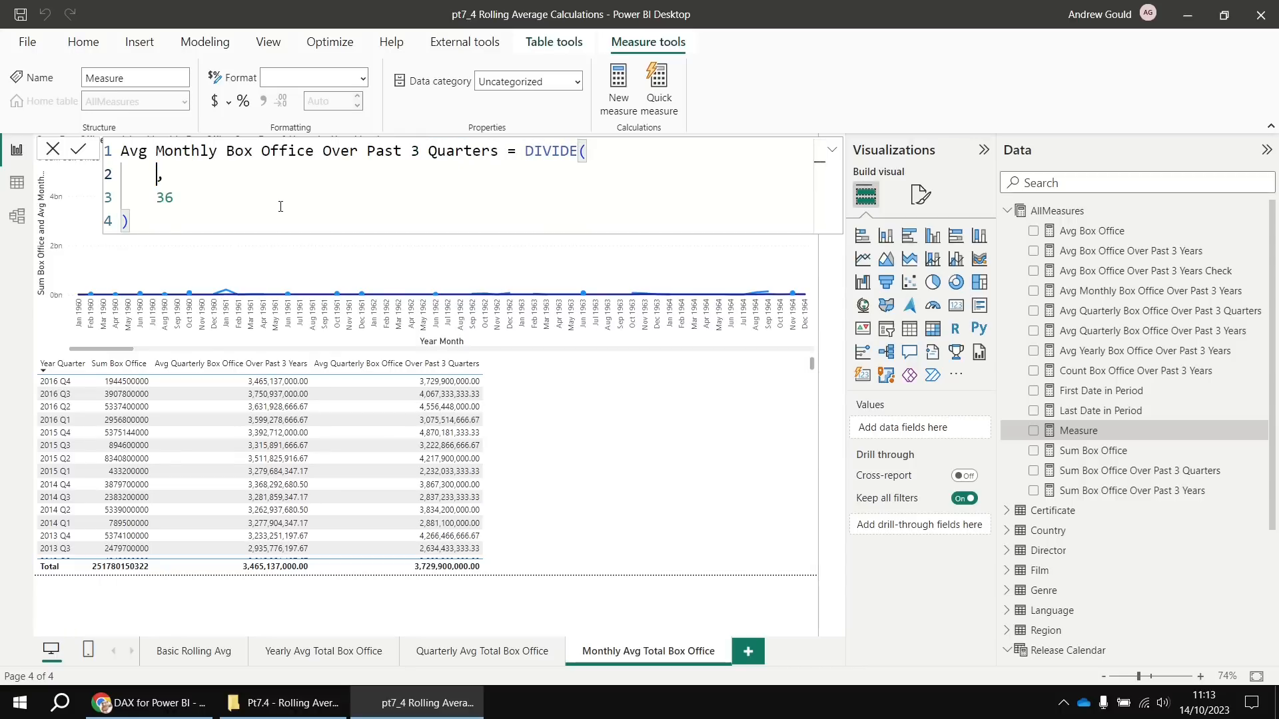
text([)
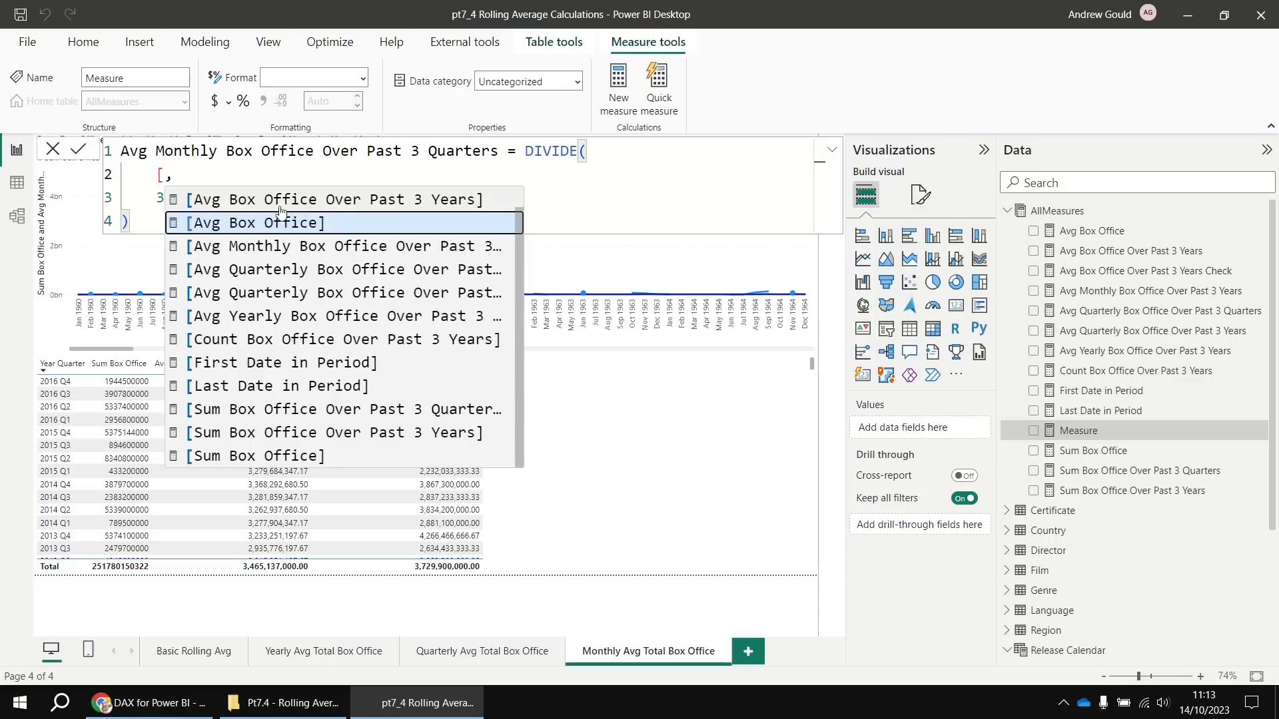
click(346, 409)
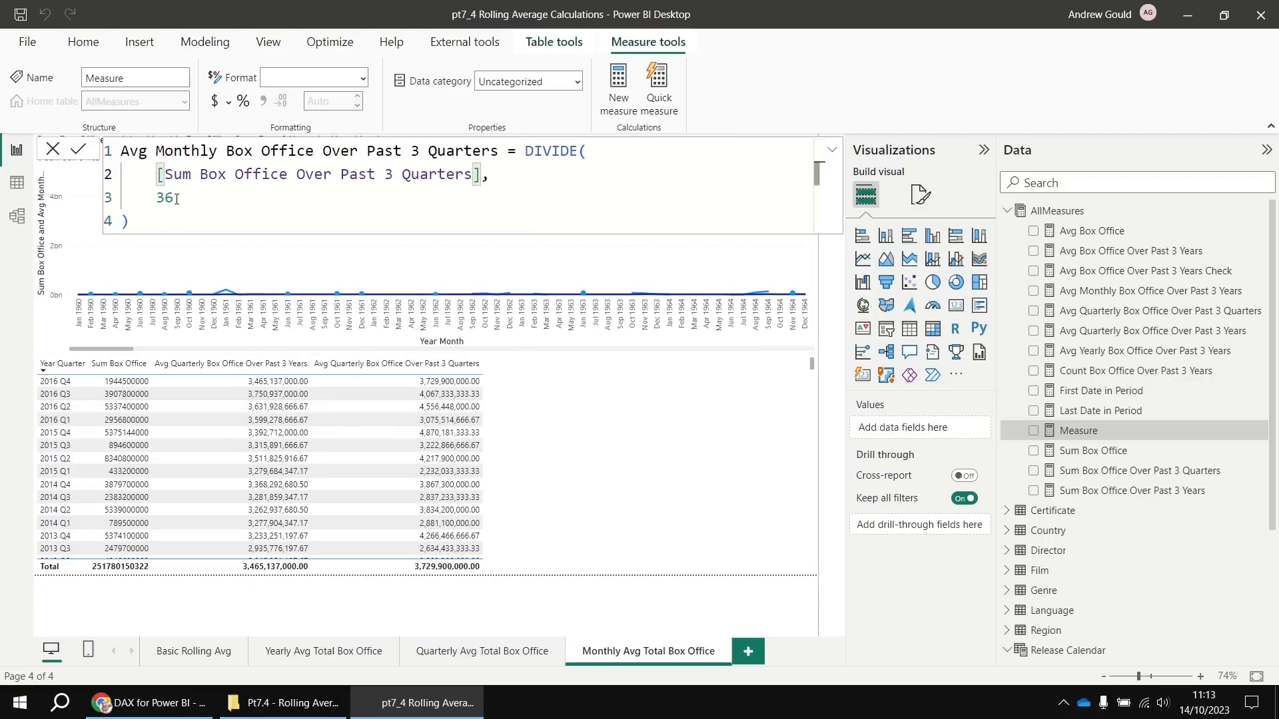
drag(175, 197, 156, 198)
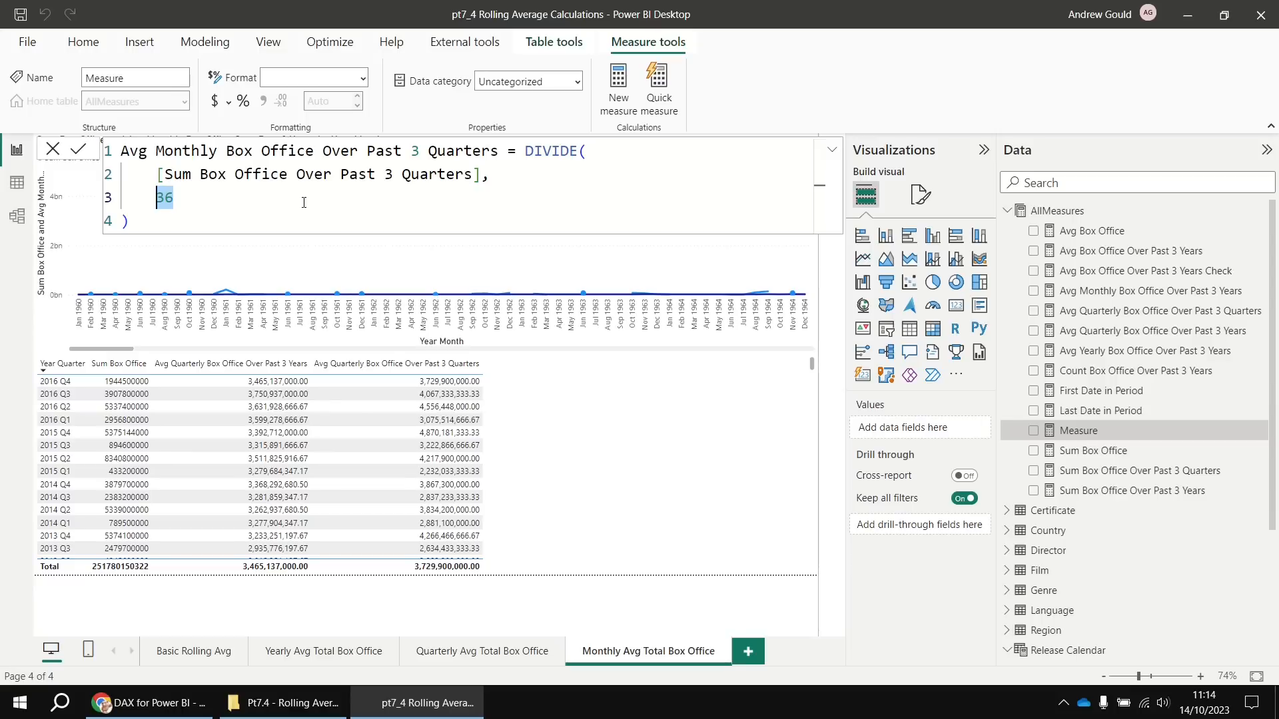
text(9)
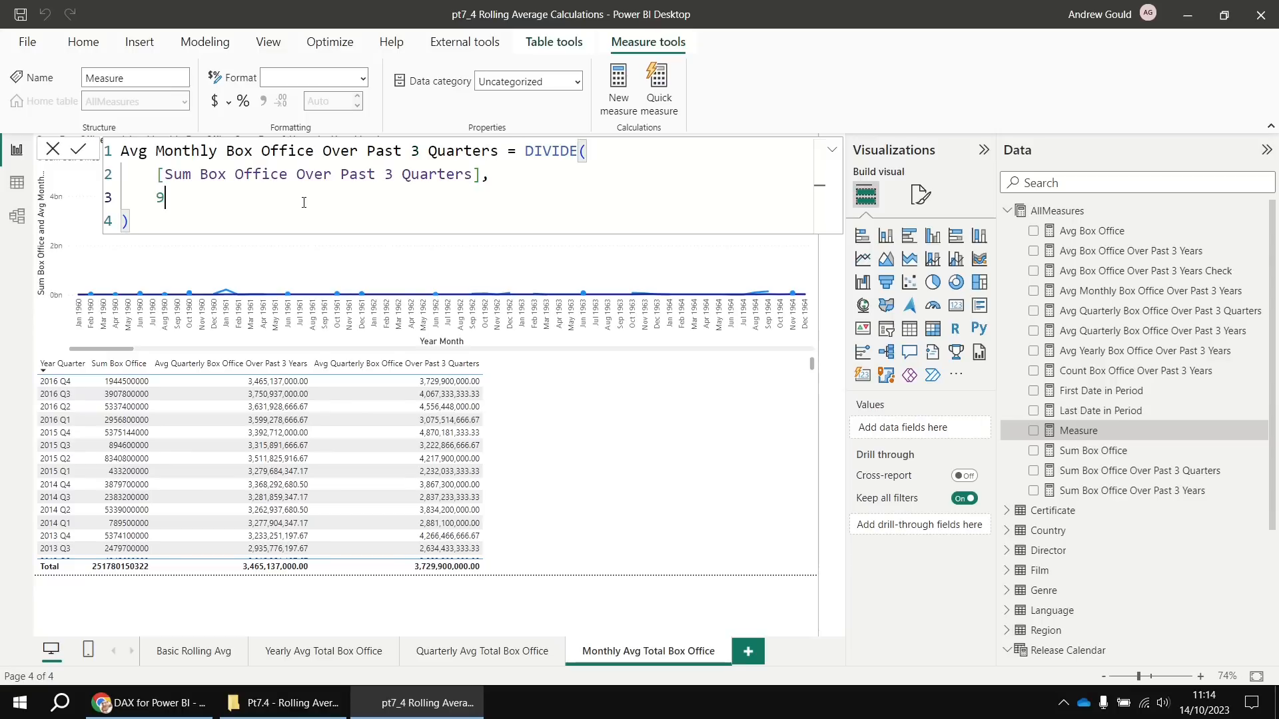
key(Return)
Add Avg Monthly Box Office Over Past 3 Quarters to the monthly line chart, reaching 1,610,716,000.00 in Aug 2016
click(736, 348)
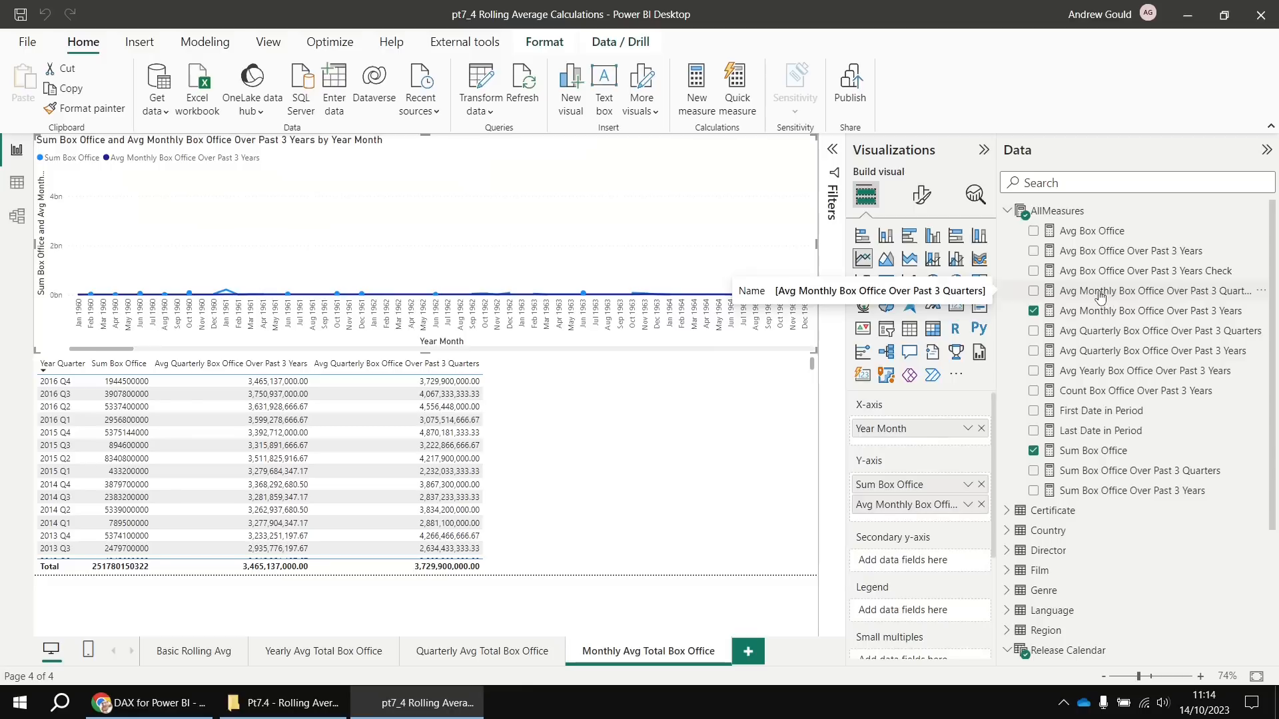
click(1034, 293)
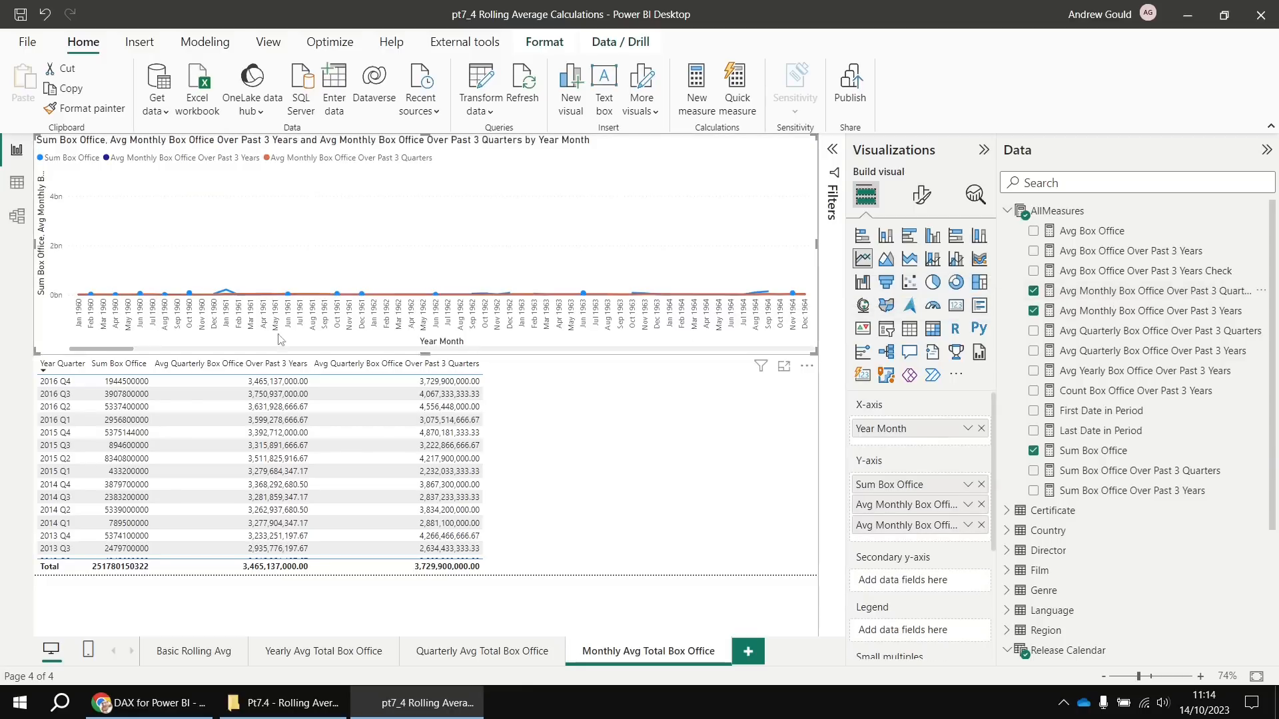
drag(118, 350, 779, 353)
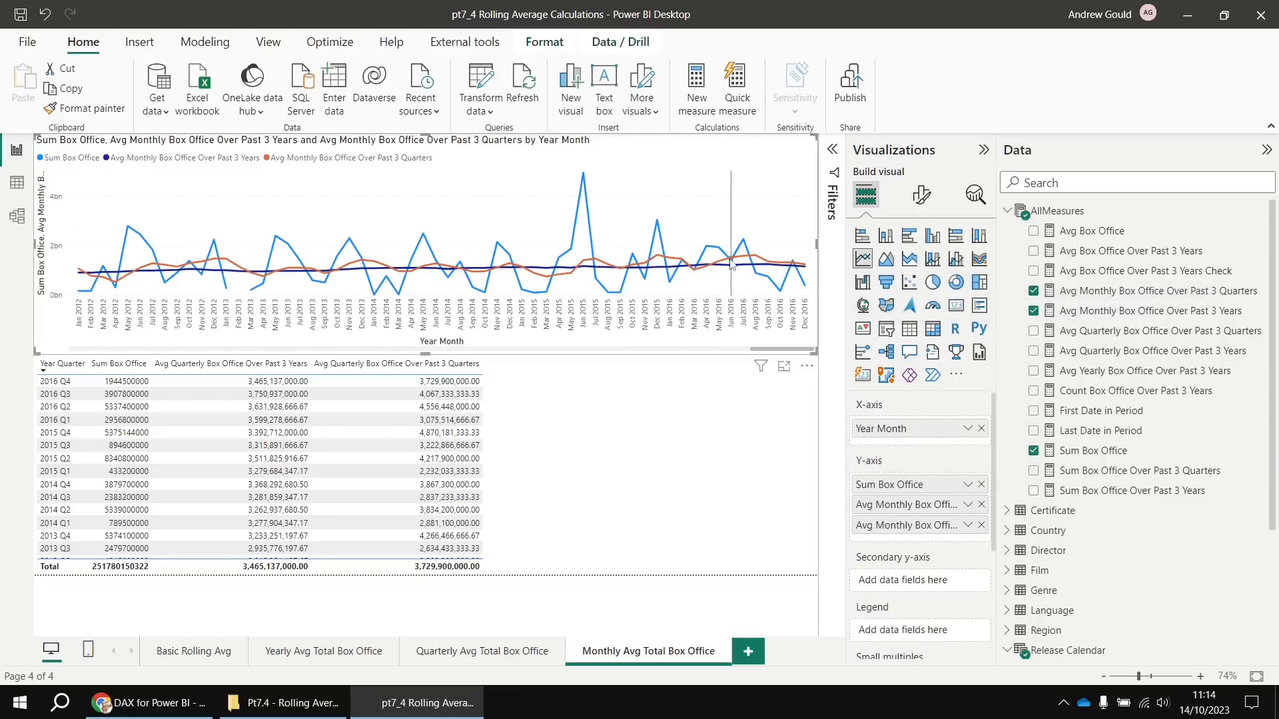
mouse_move(717, 272)
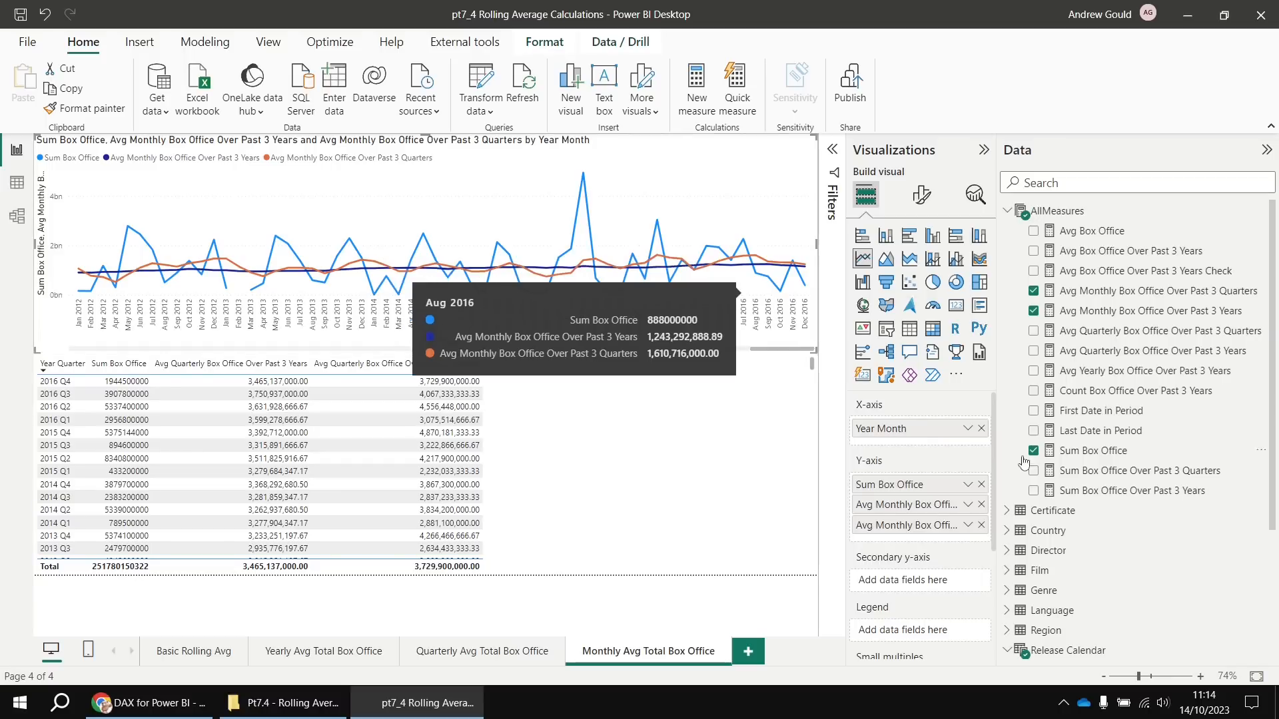
Build Sum Box Office Over Past 3 Months from the 3-quarter sum formula, using a -3 MONTH window
click(1114, 474)
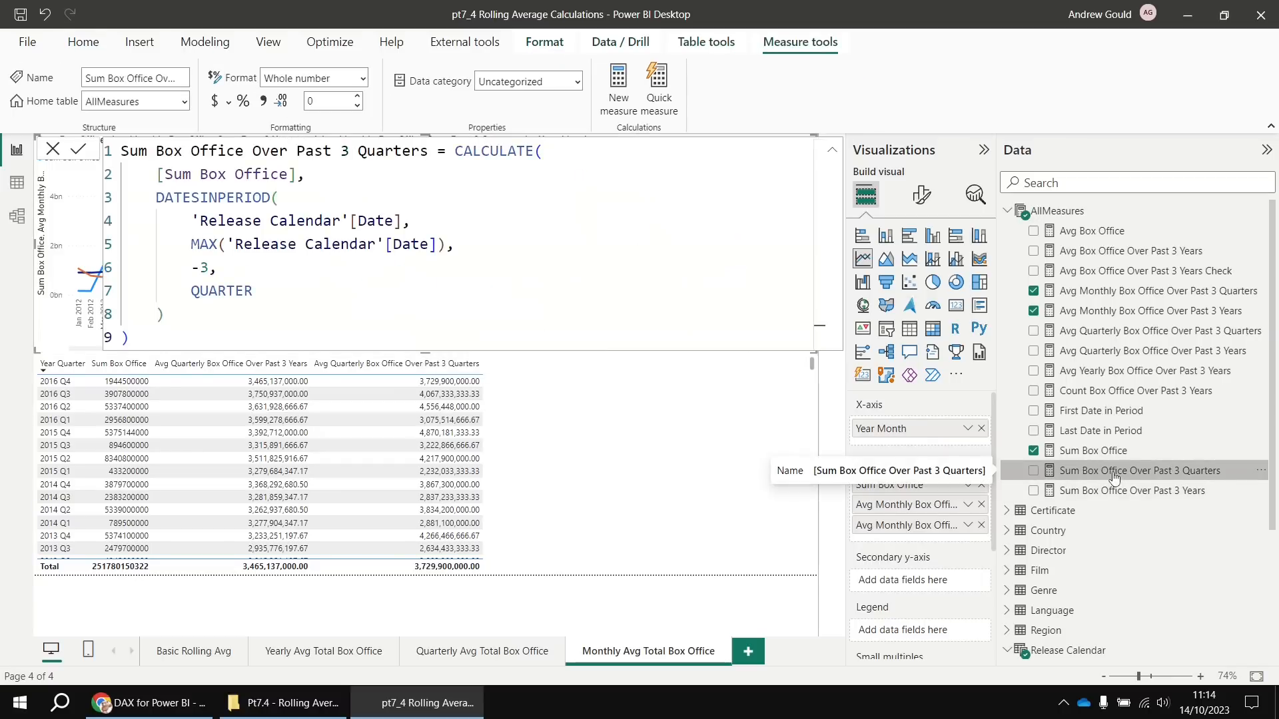
click(141, 335)
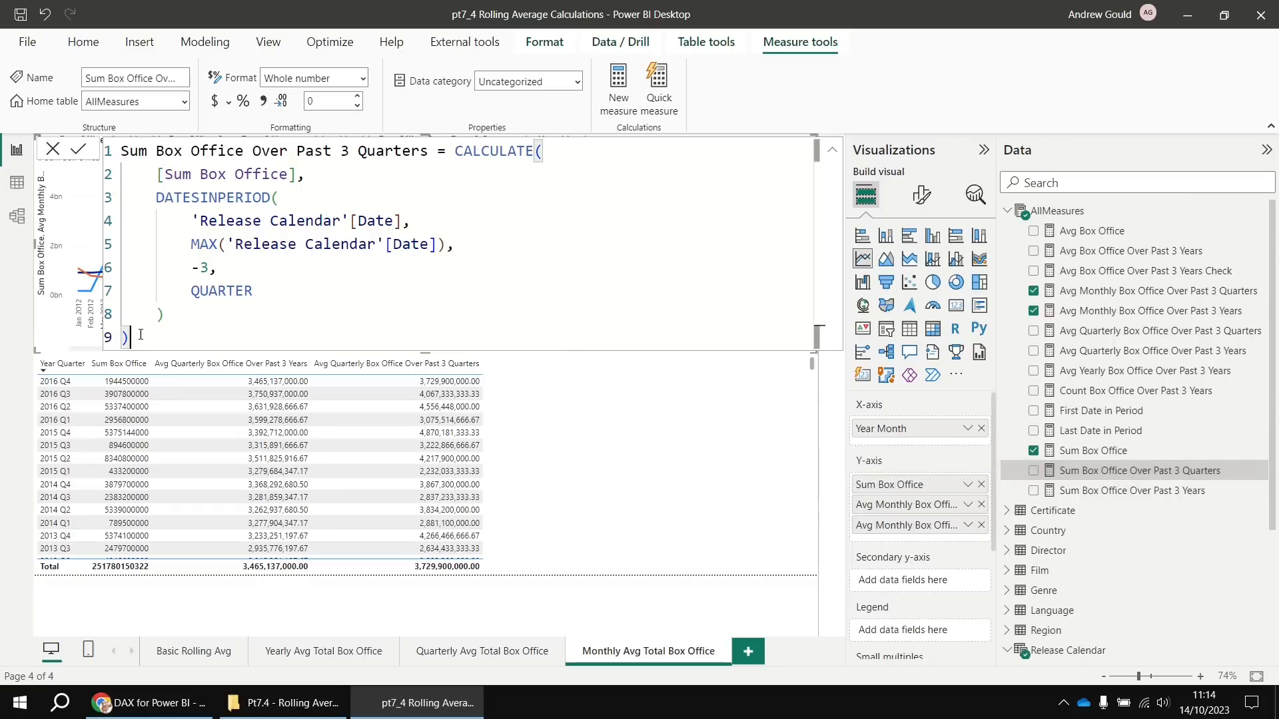
drag(141, 338, 121, 151)
key(ctrl+c)
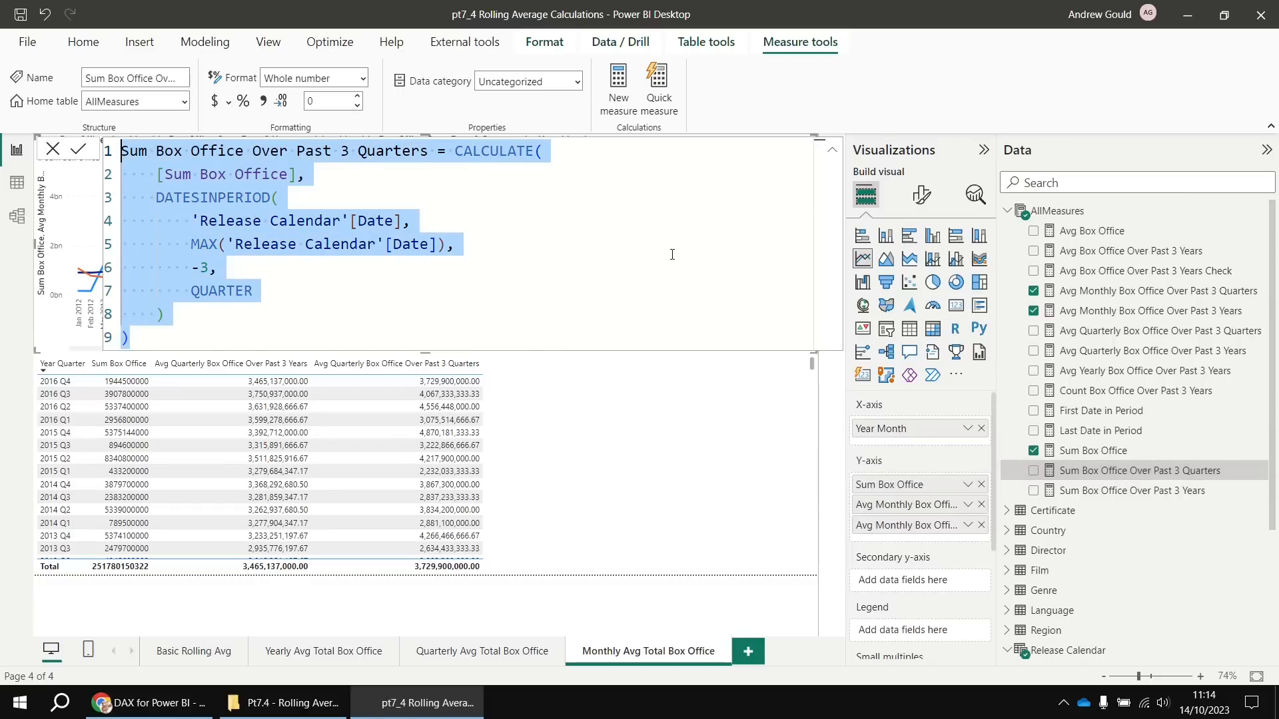
right_click(1049, 211)
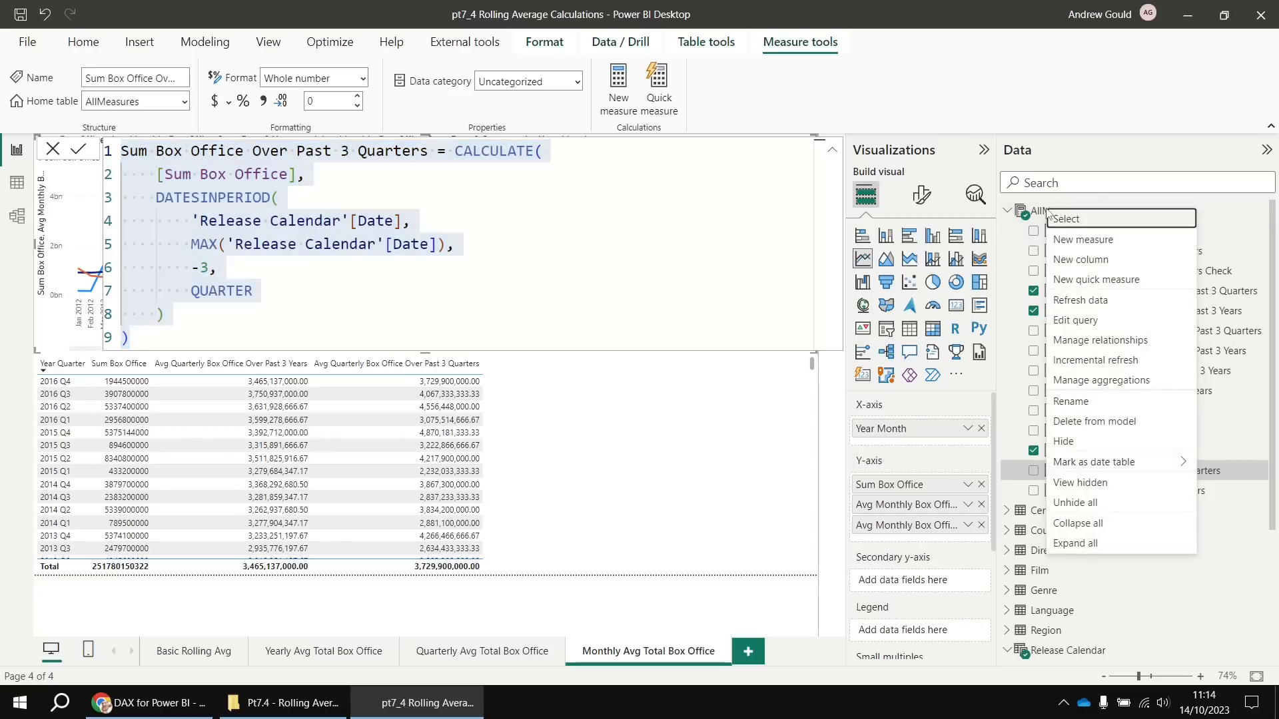
click(1069, 241)
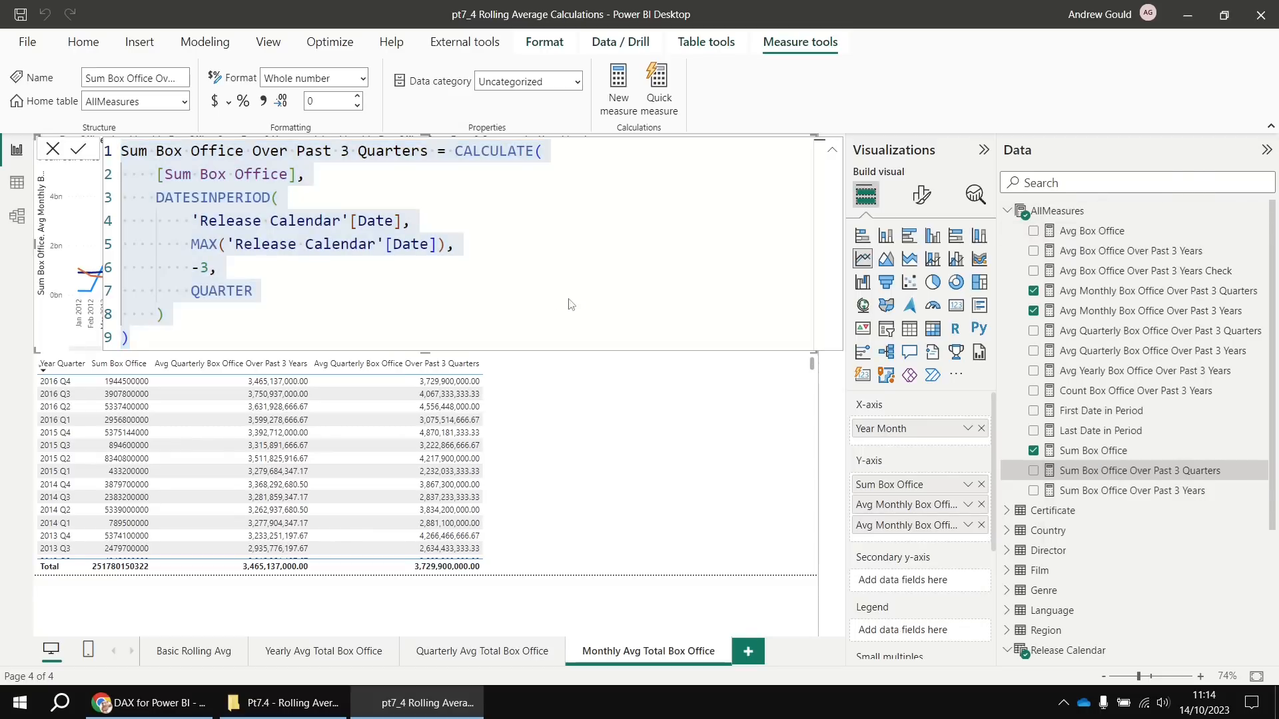
key(ctrl+v)
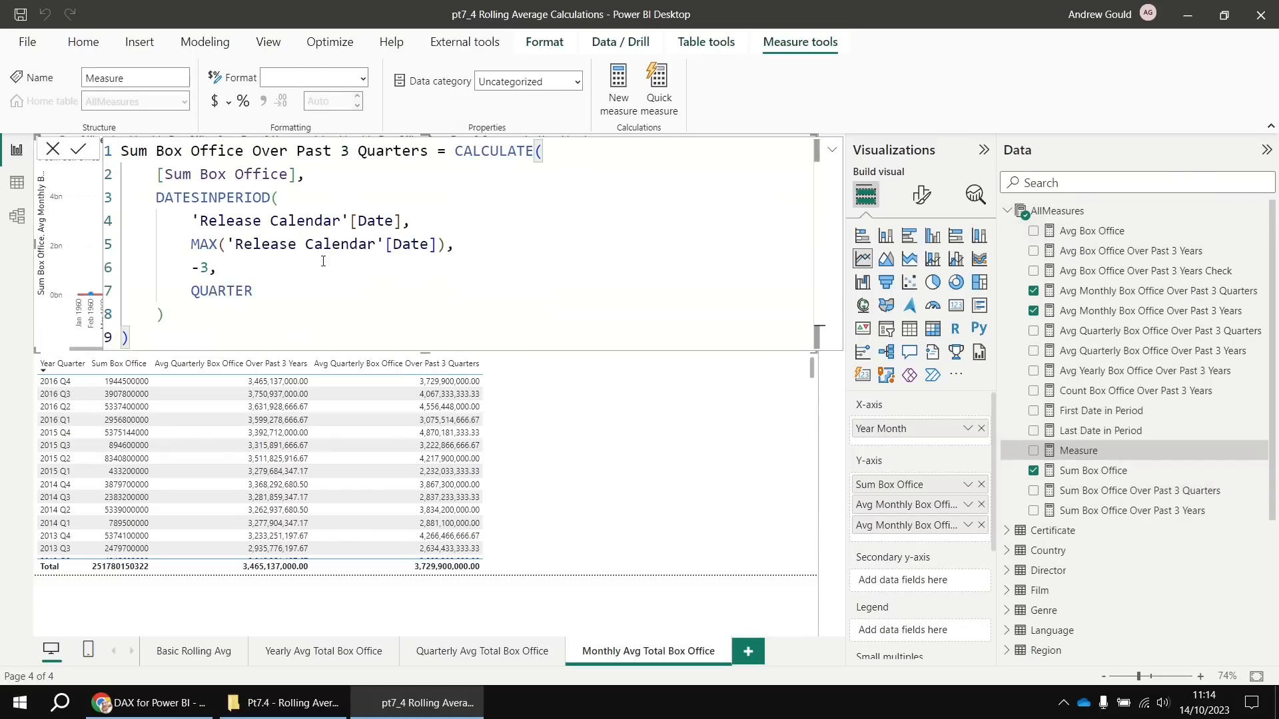
double_click(377, 151)
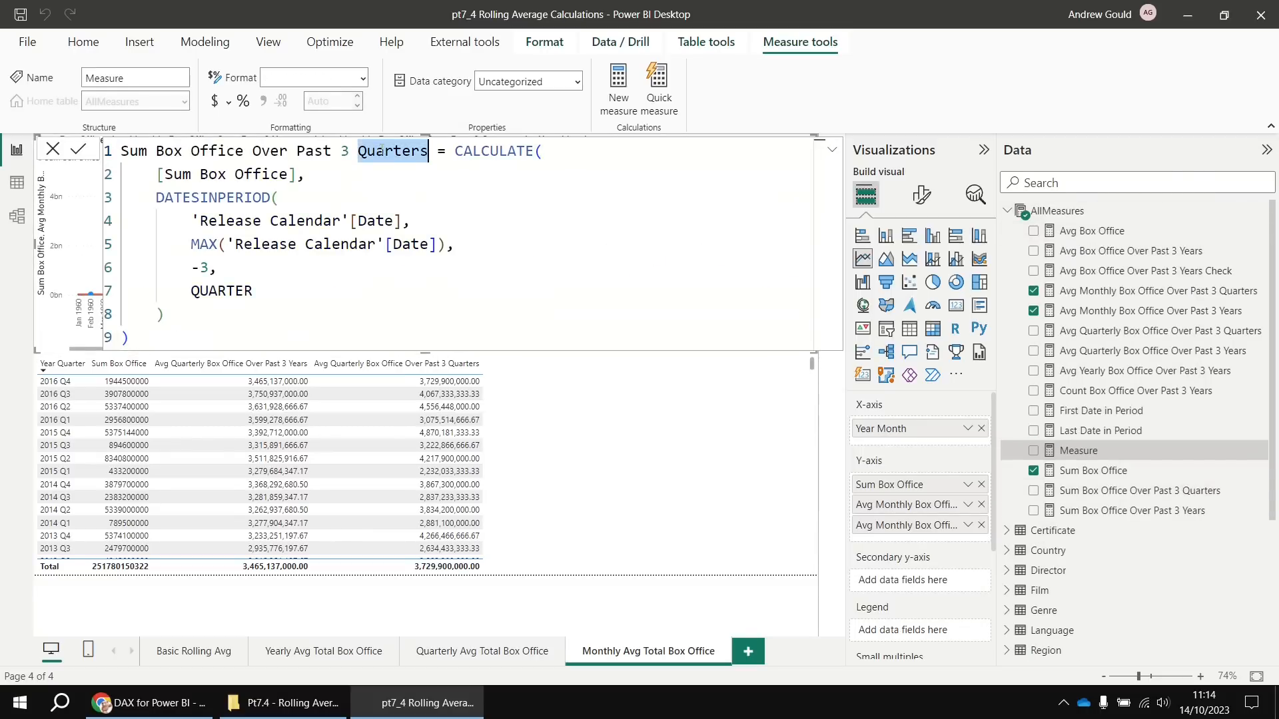
text(Months)
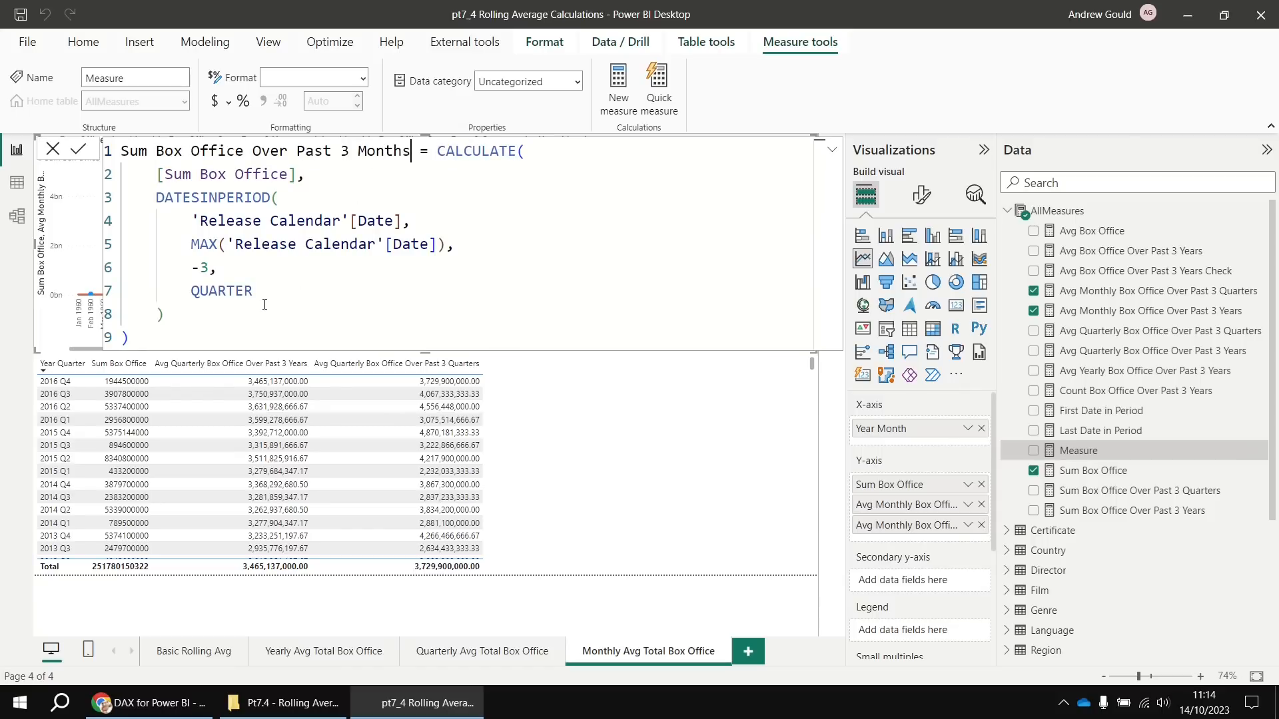
double_click(238, 291)
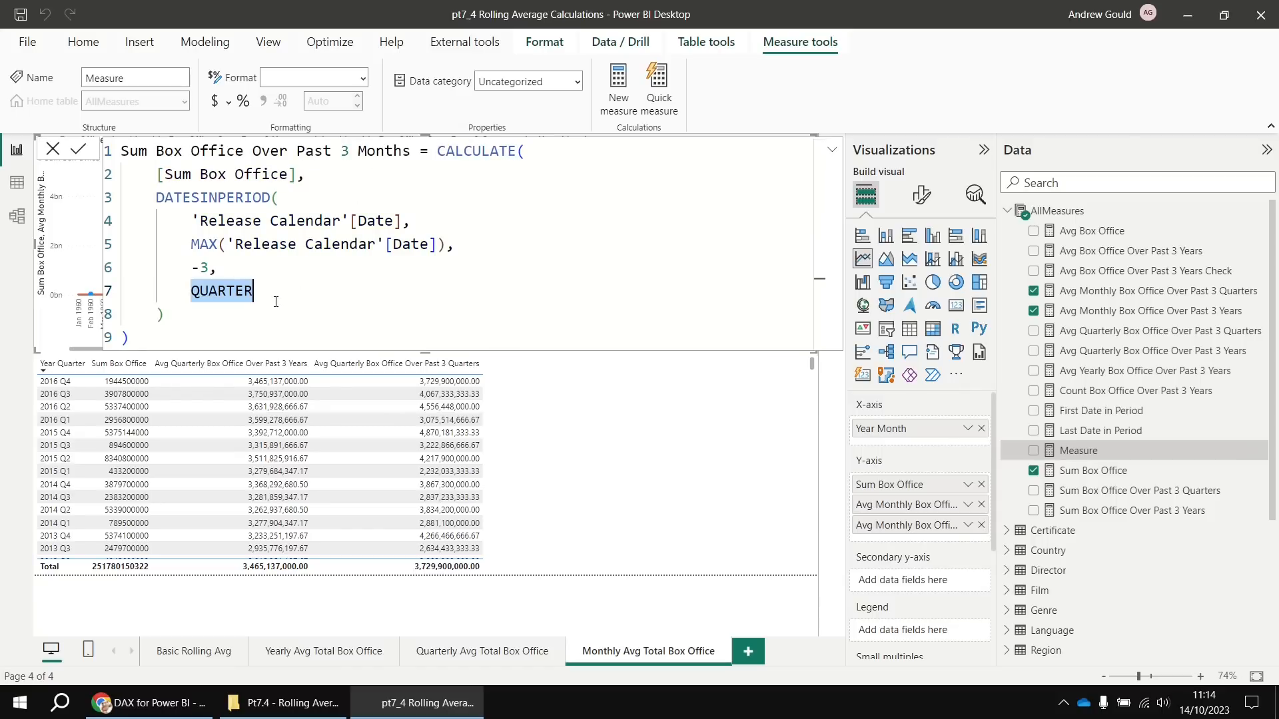
text(MONTH)
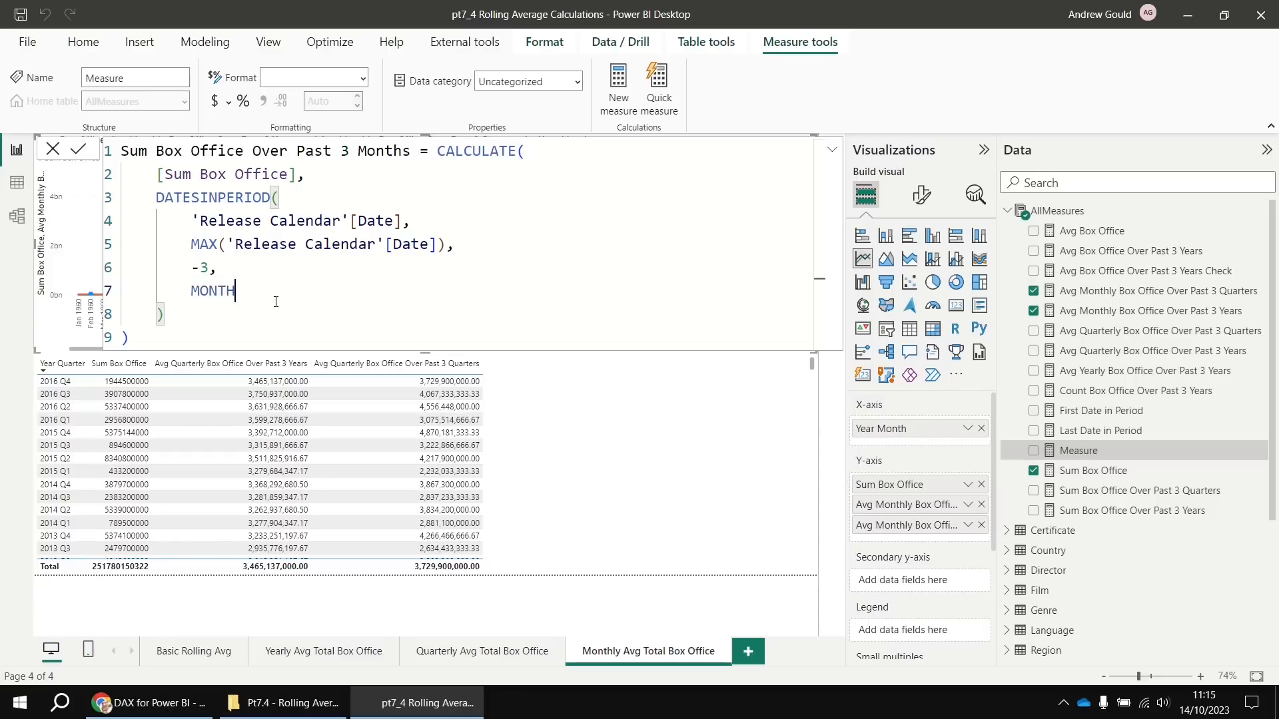
key(Return)
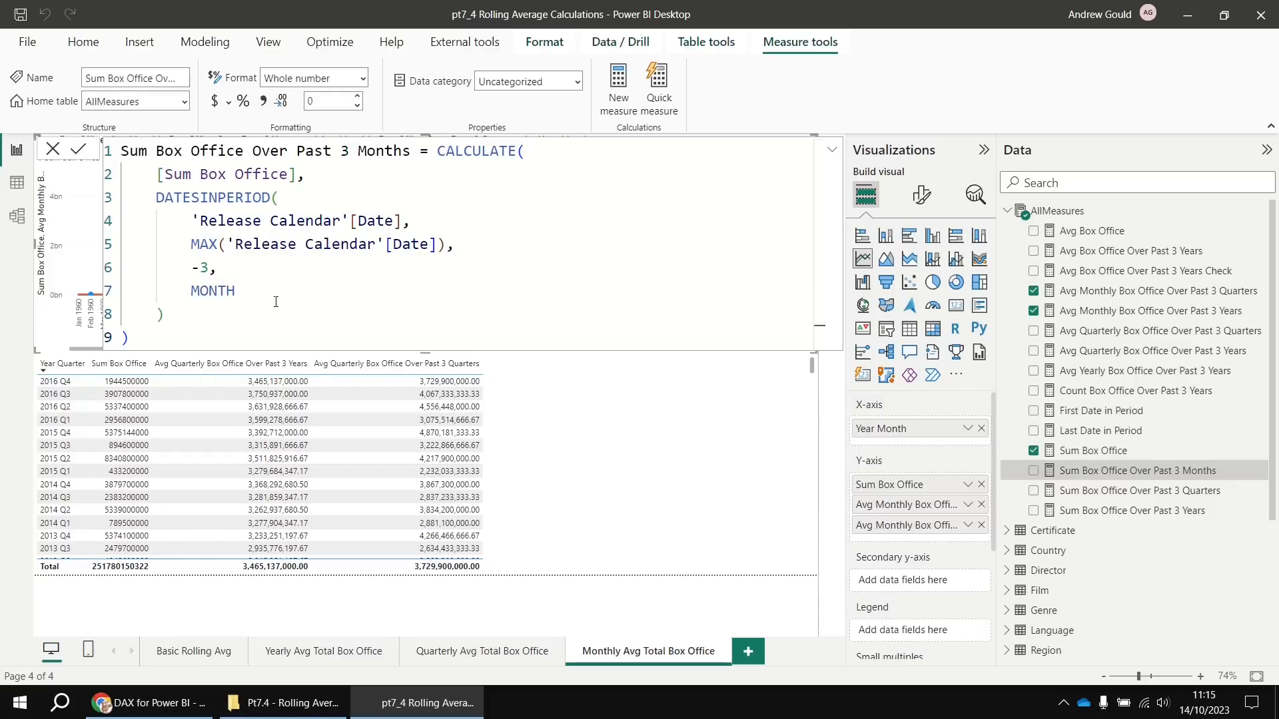
Copy the 3-quarters average DIVIDE formula into a new measure in the AllMeasures table
click(1100, 295)
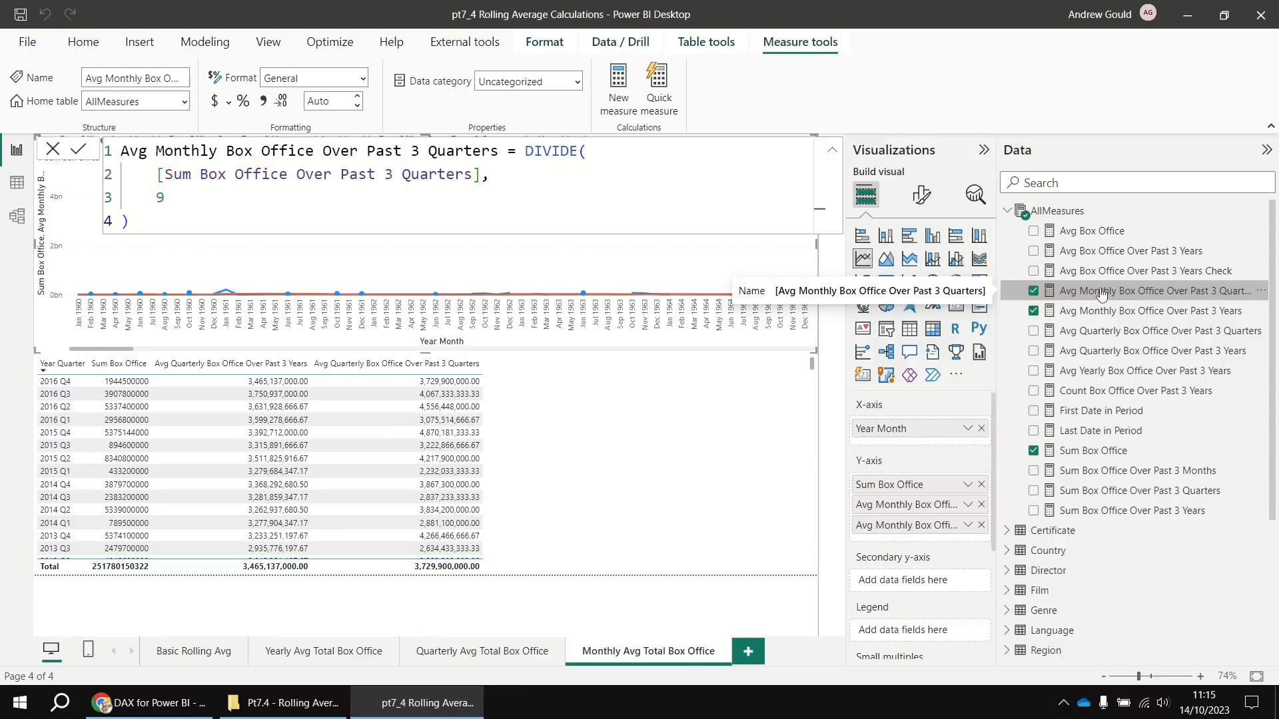
drag(130, 222, 117, 152)
key(ctrl+c)
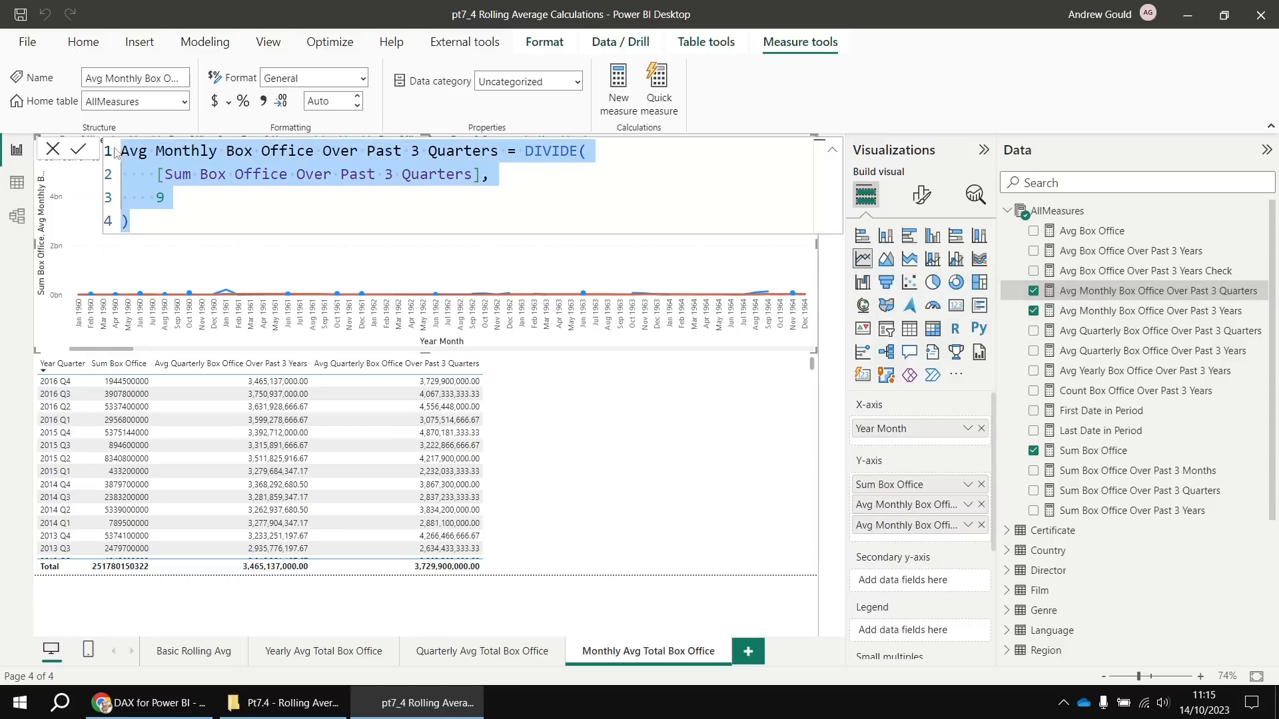
right_click(1065, 212)
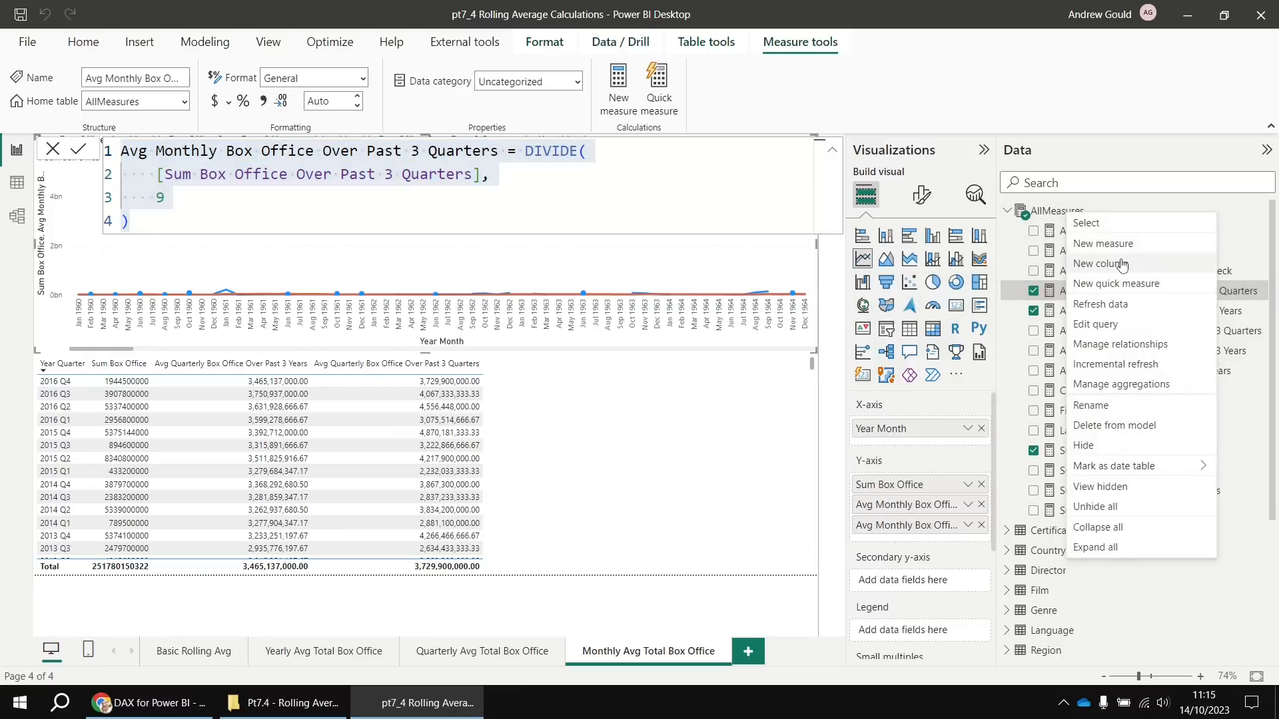
click(1103, 244)
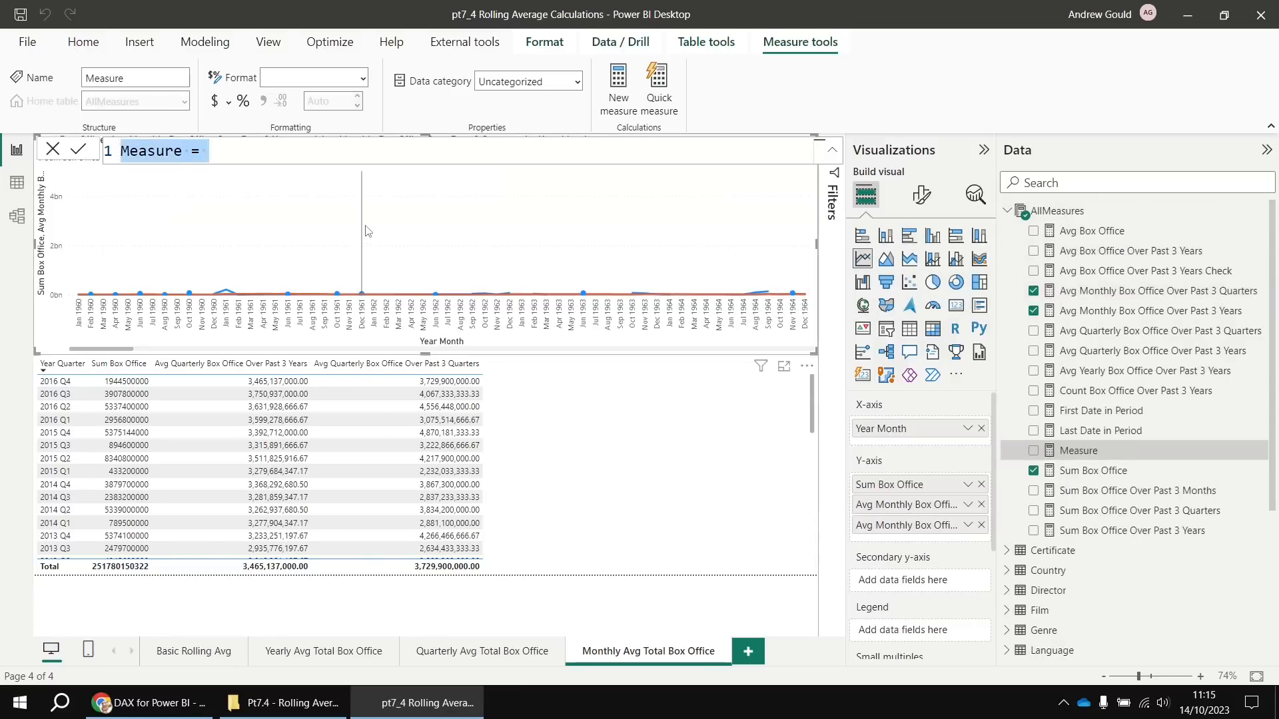
key(ctrl+v)
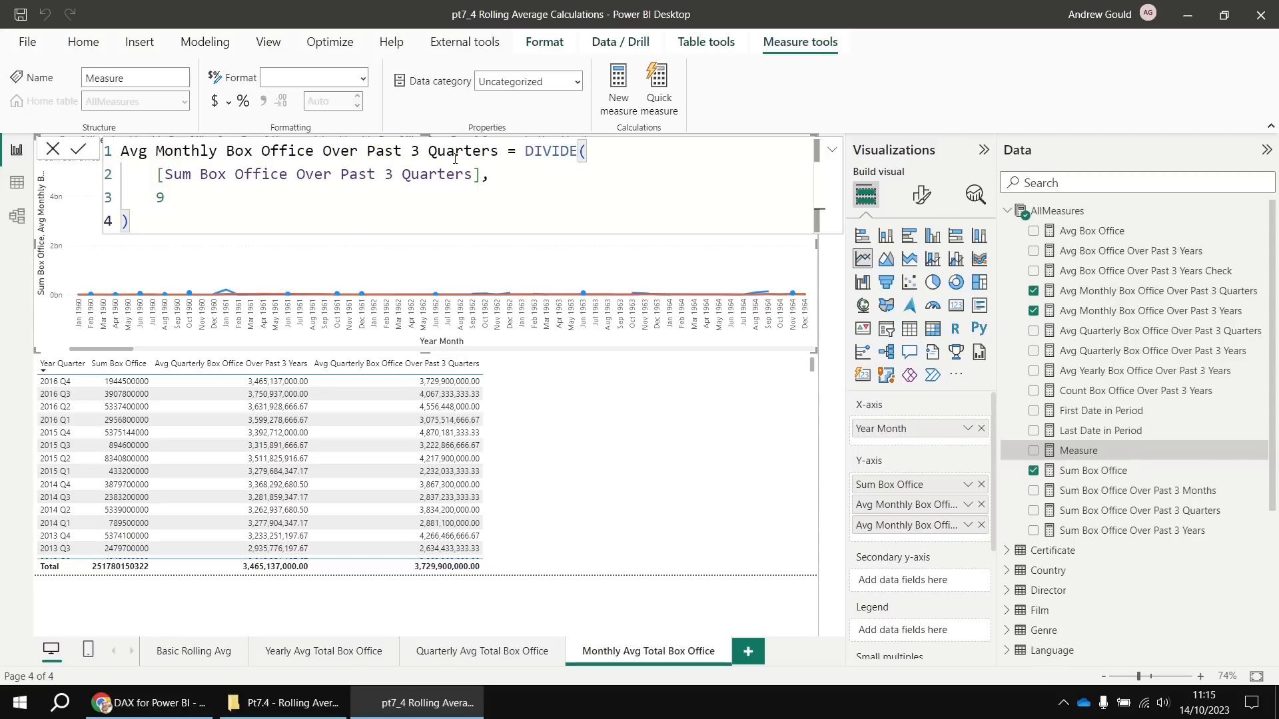
Rename it to Avg Monthly Box Office Over Past 3 Months, dividing Sum Box Office Over Past 3 Months by 3
double_click(459, 151)
text(Months)
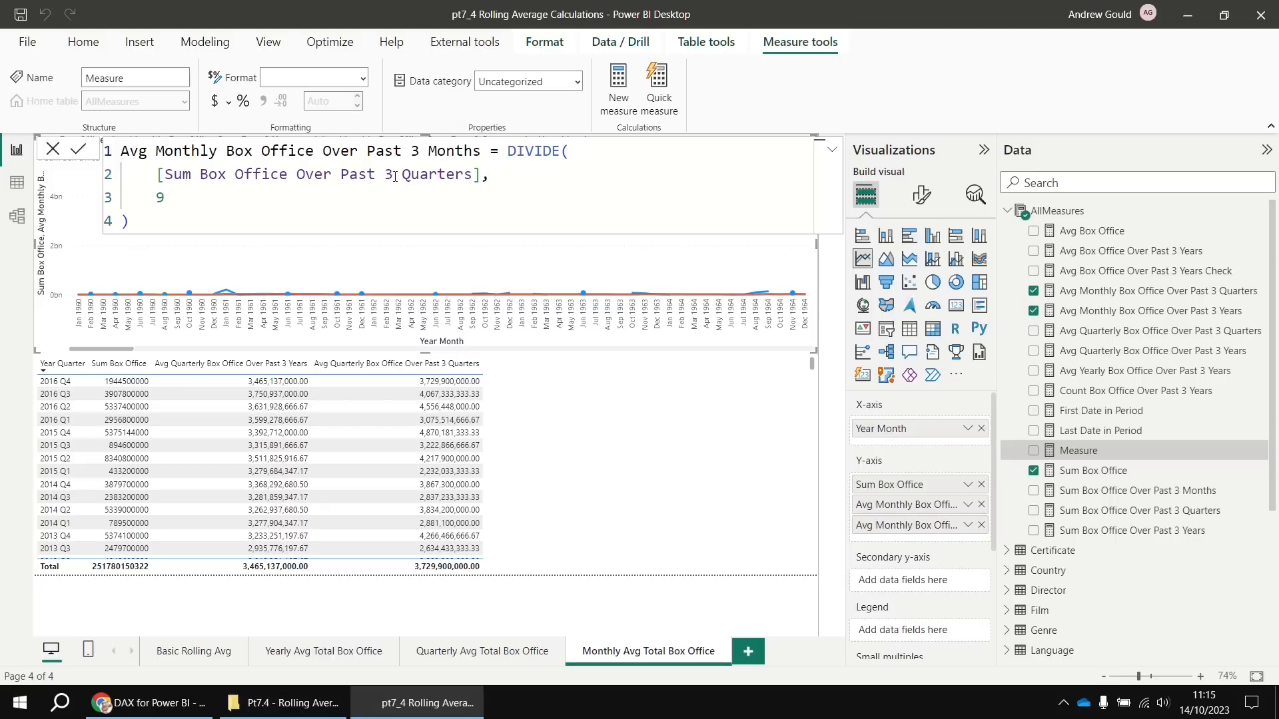
drag(156, 174, 482, 174)
key(BackSpace)
text([sum,)
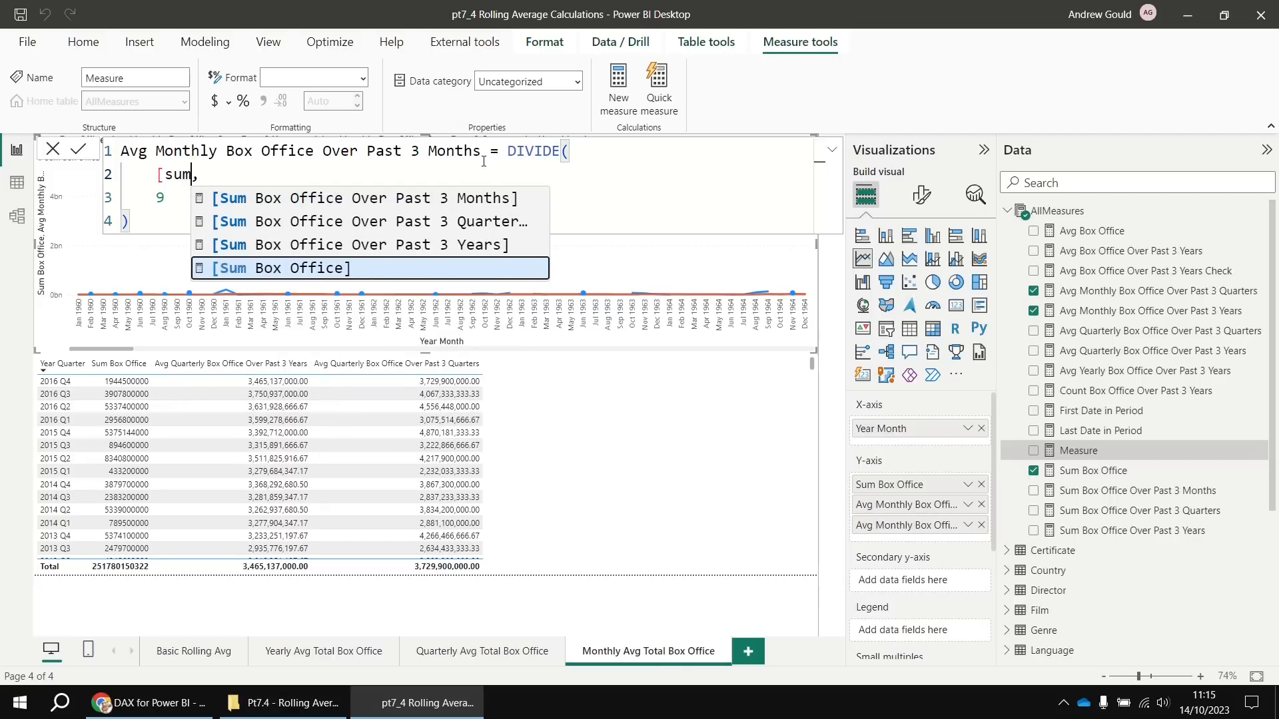
key(Up)
key(Up)
key(Up)
key(Tab)
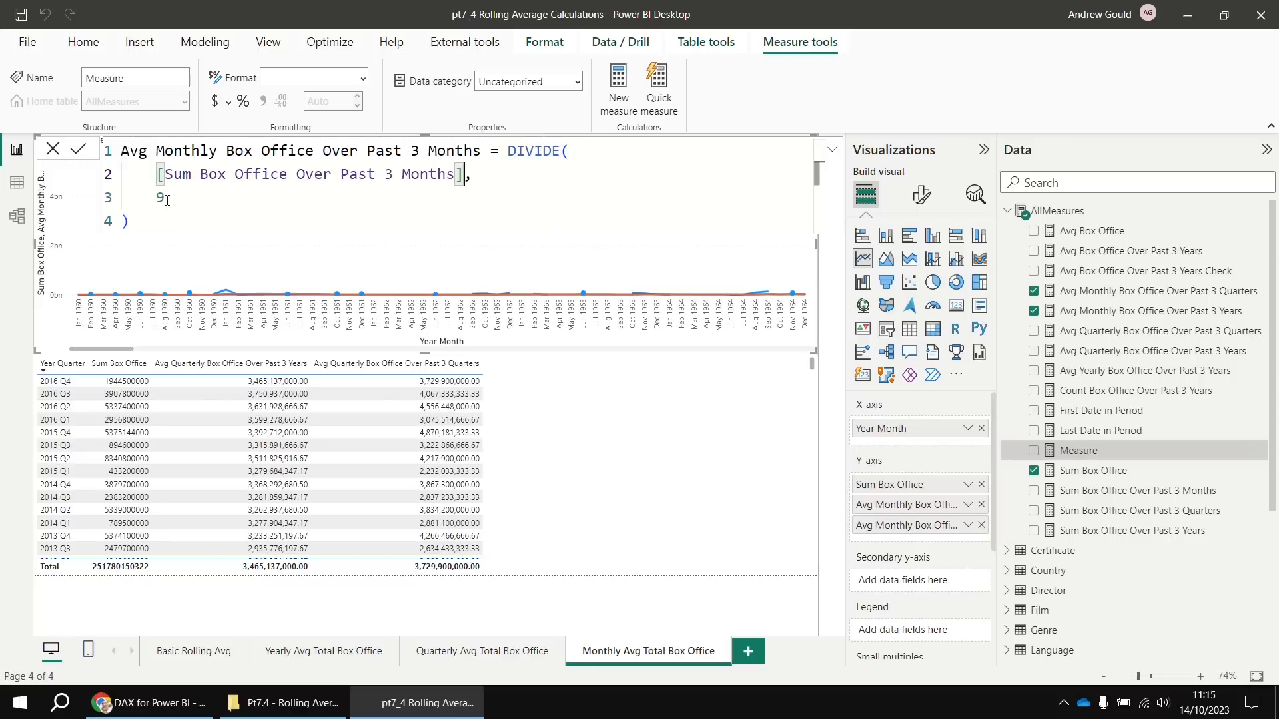
drag(166, 201, 157, 198)
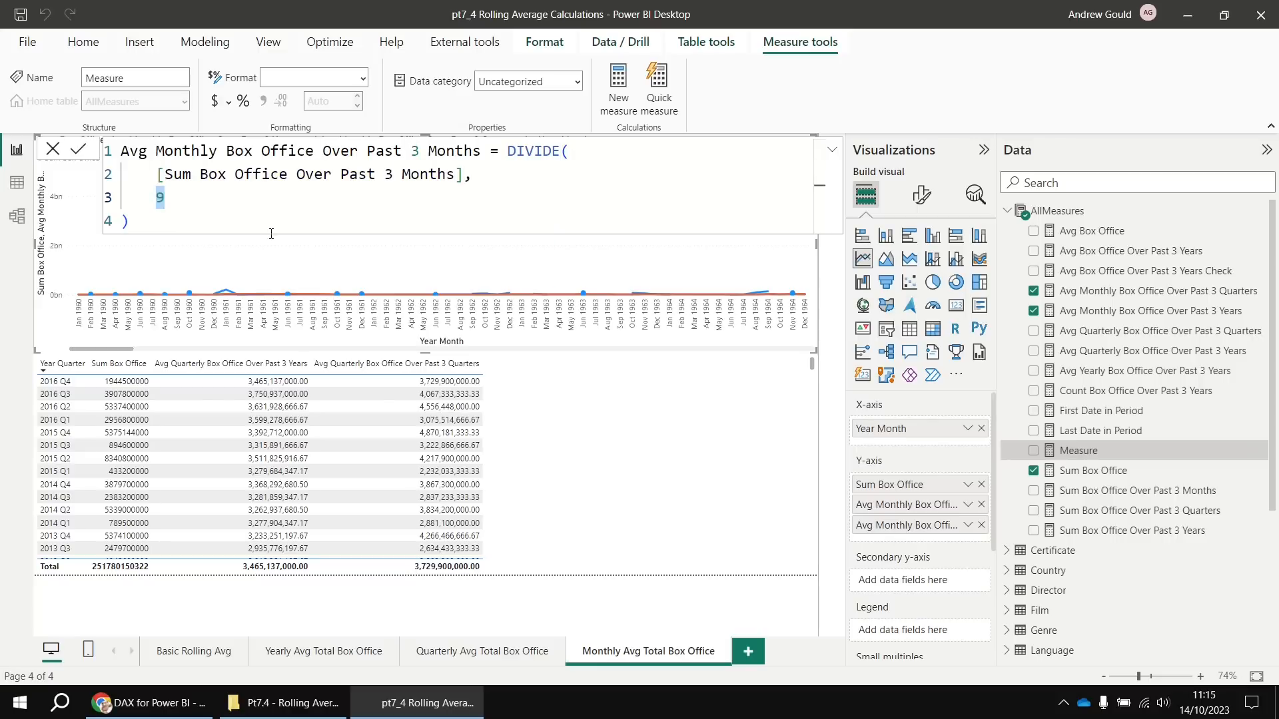
key(BackSpace)
text(3)
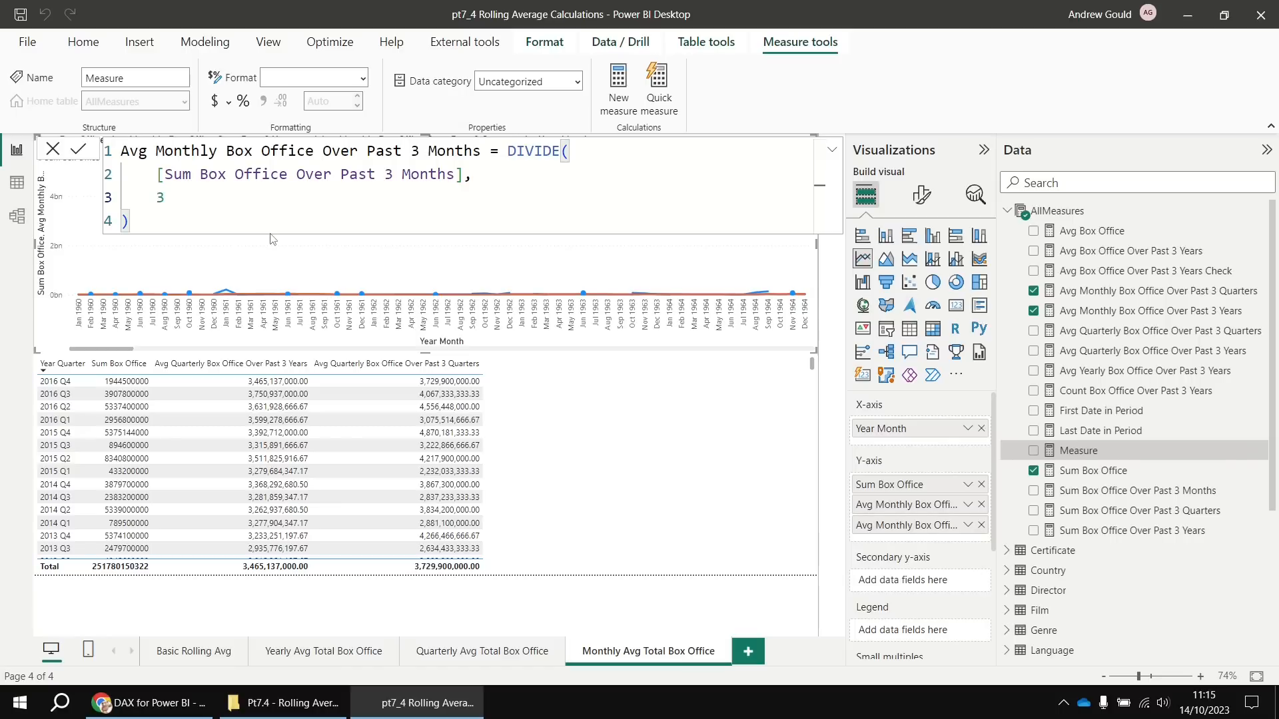
key(Return)
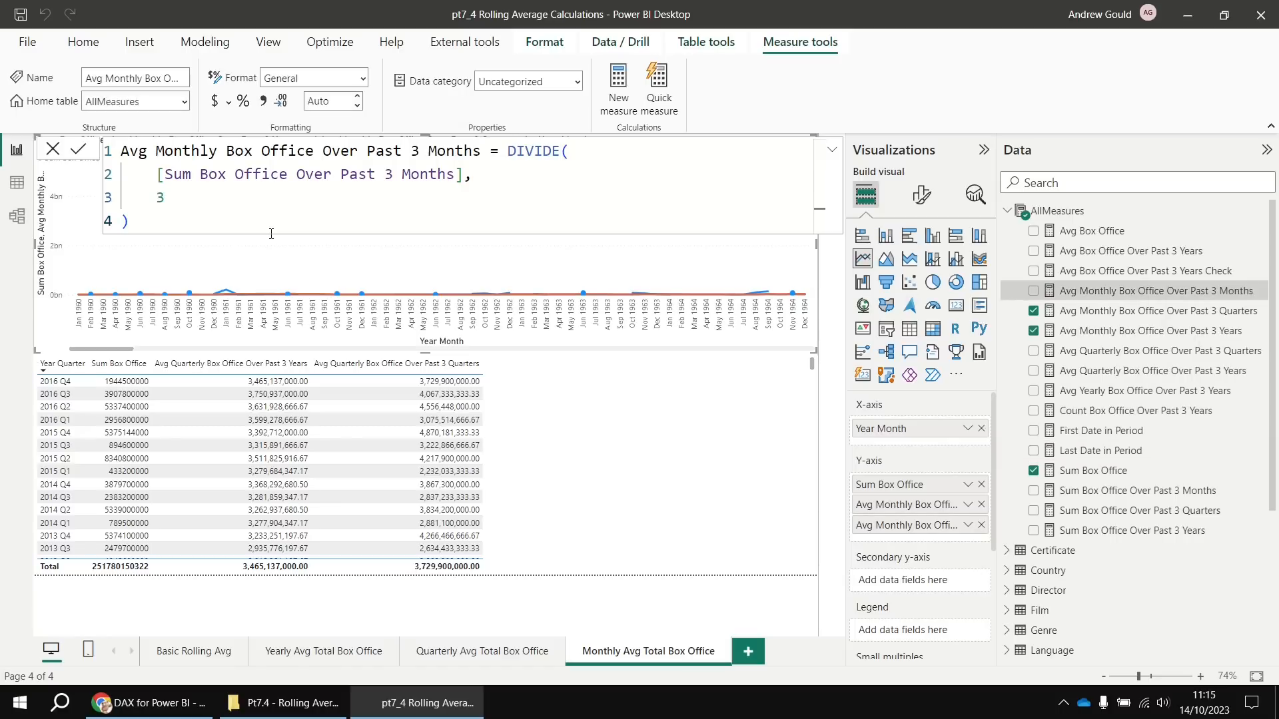
Add Avg Monthly Box Office Over Past 3 Months as a fourth line on the monthly chart, then select the quarterly table
click(1034, 291)
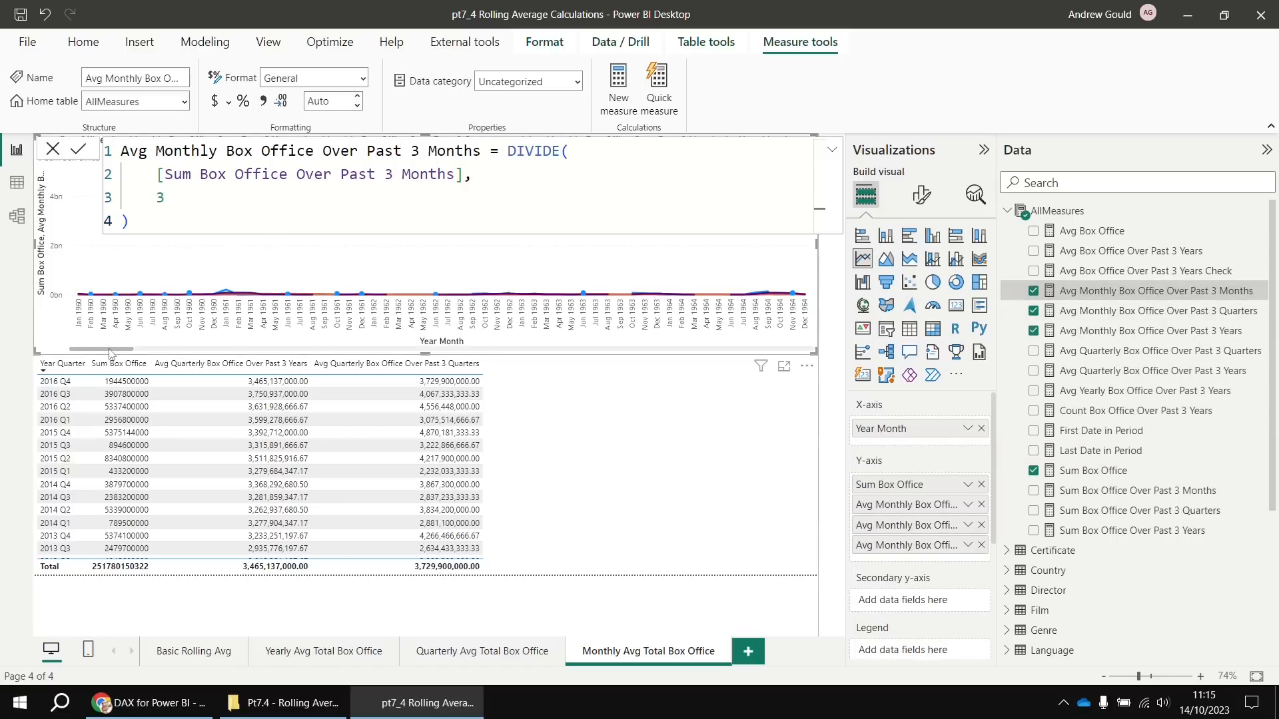
drag(110, 349, 813, 353)
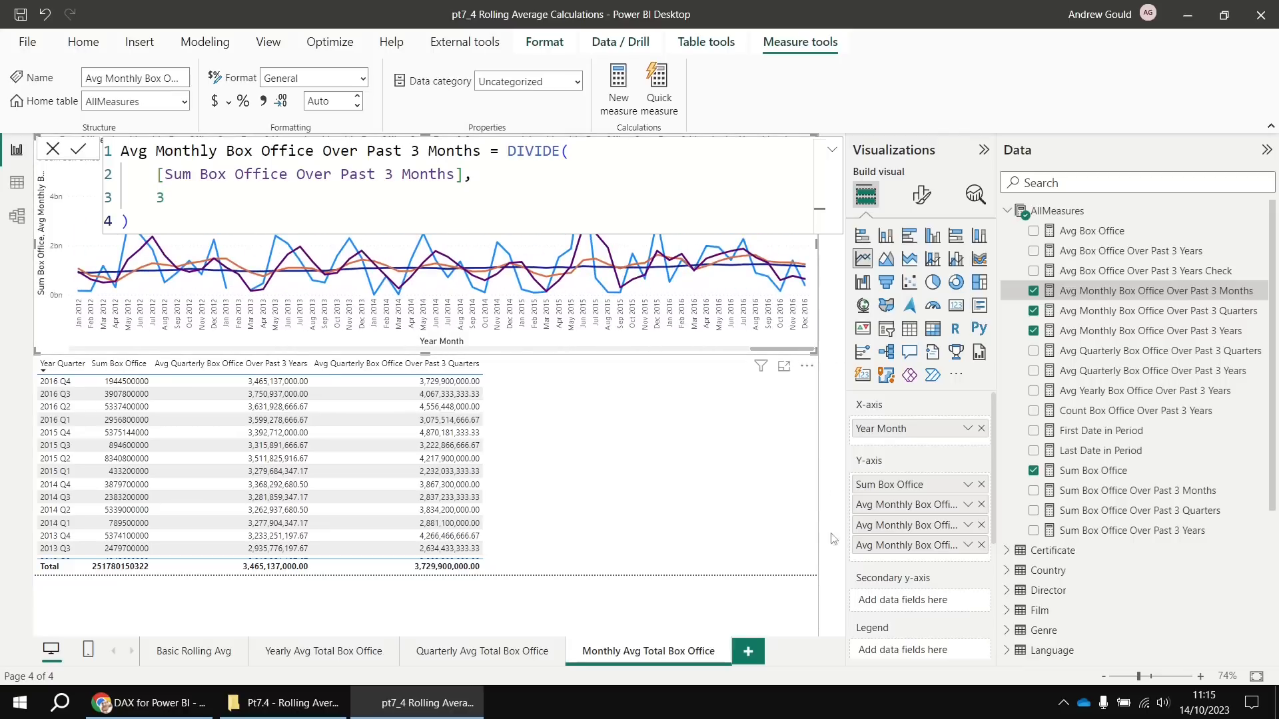
click(794, 612)
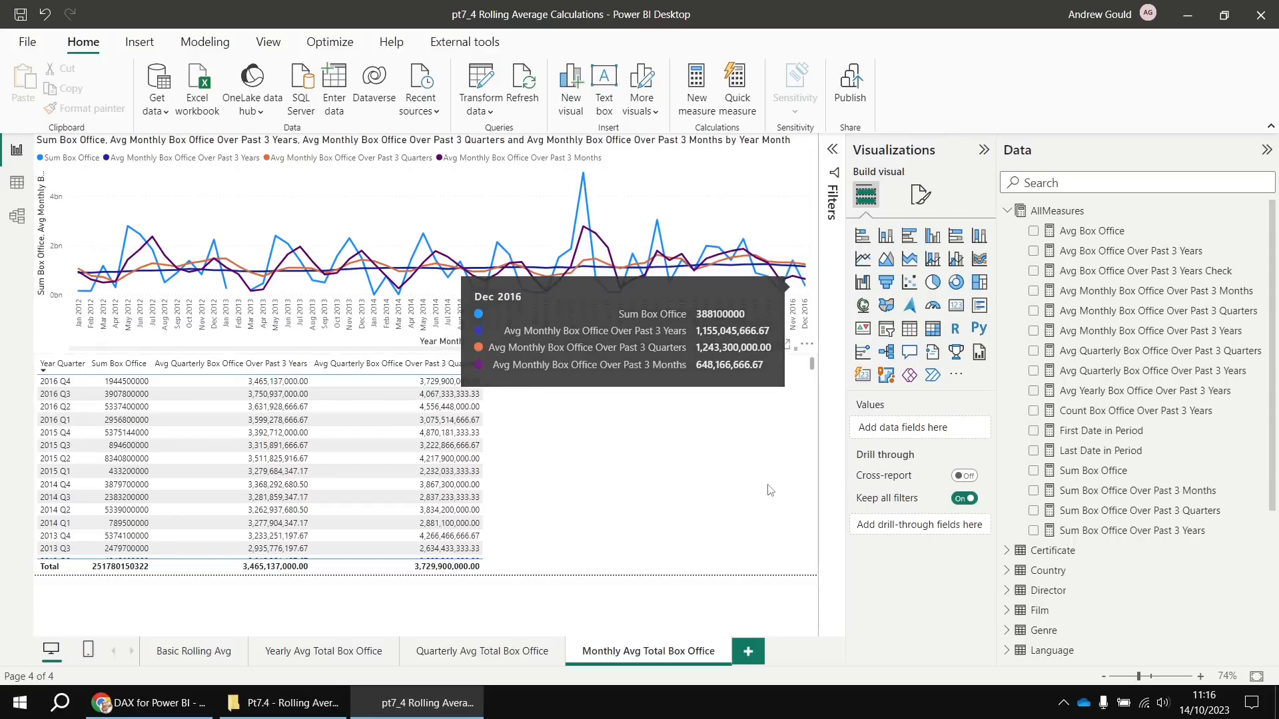
click(650, 466)
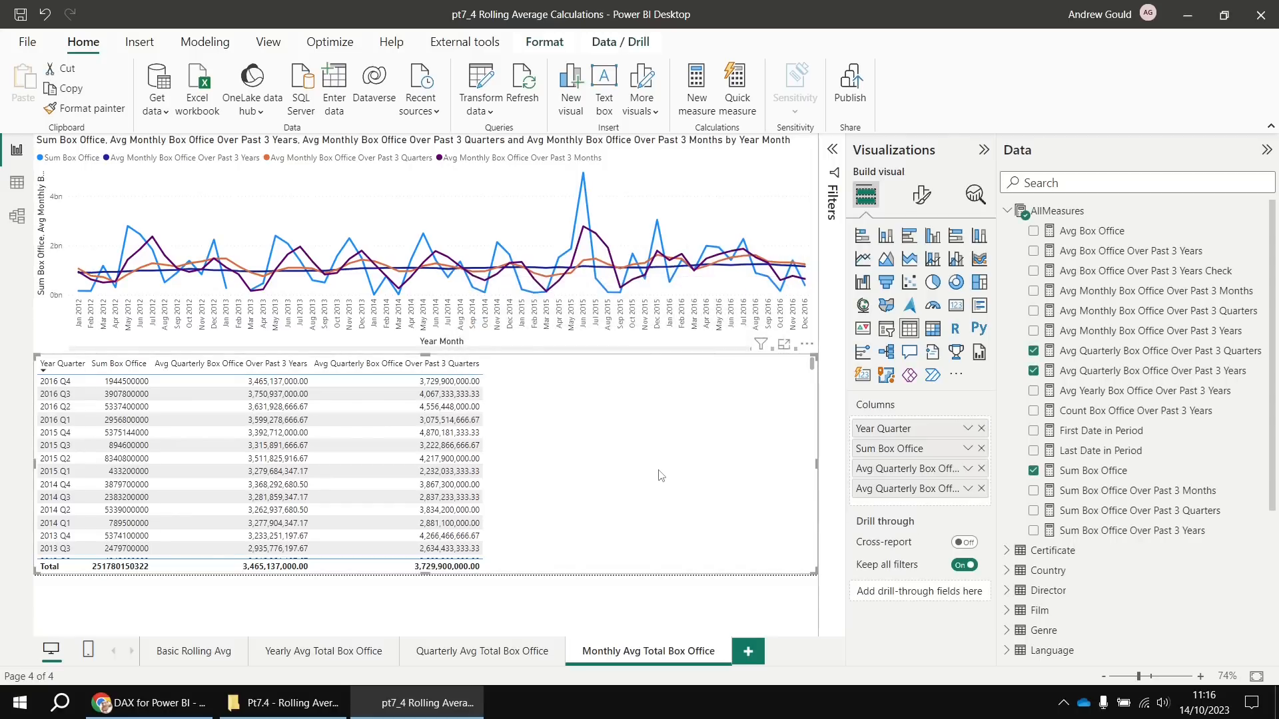
Delete the quarterly table, duplicate the monthly line chart as a Table visual, then go to the Basic Rolling Avg page
click(806, 347)
click(833, 407)
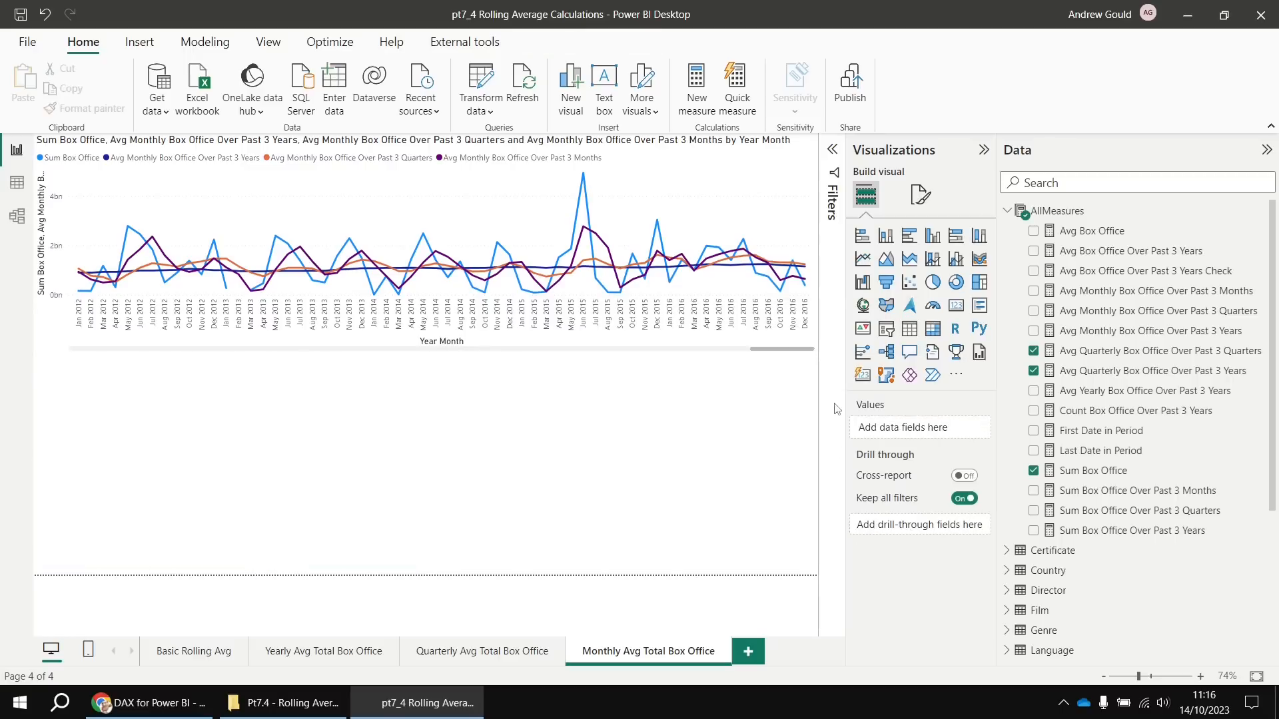
click(806, 354)
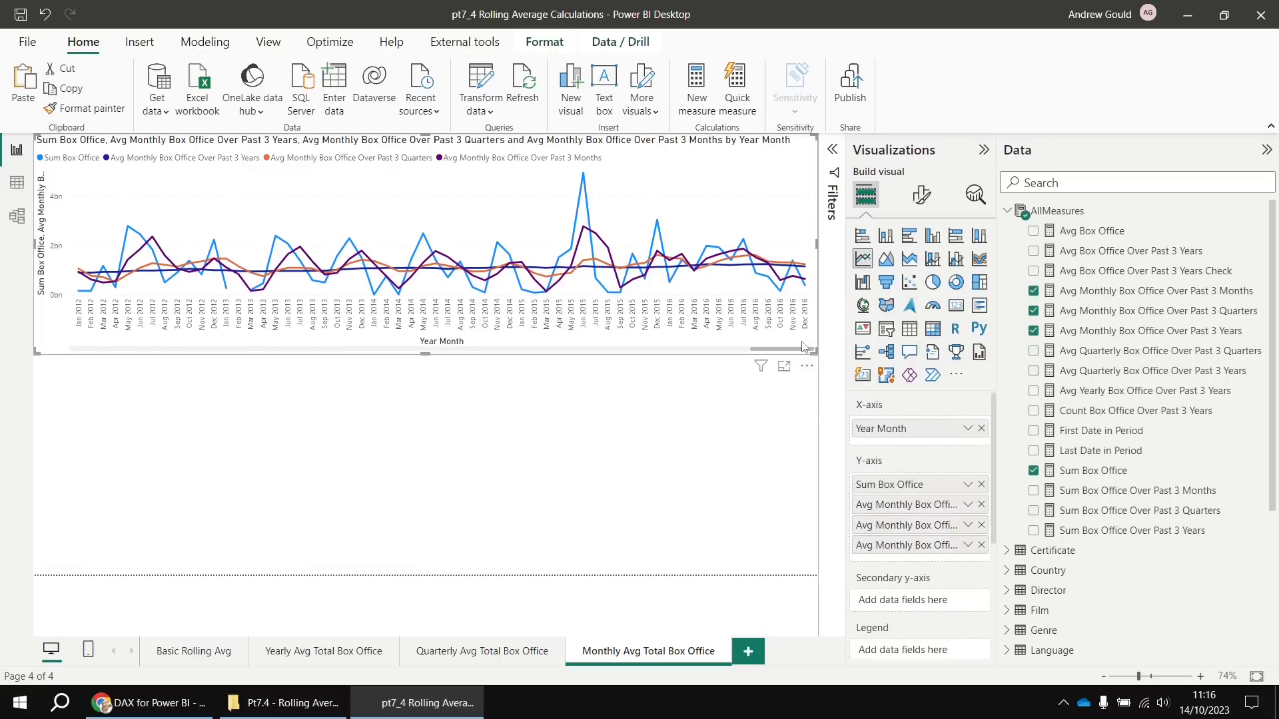
key(ctrl+c)
key(ctrl+v)
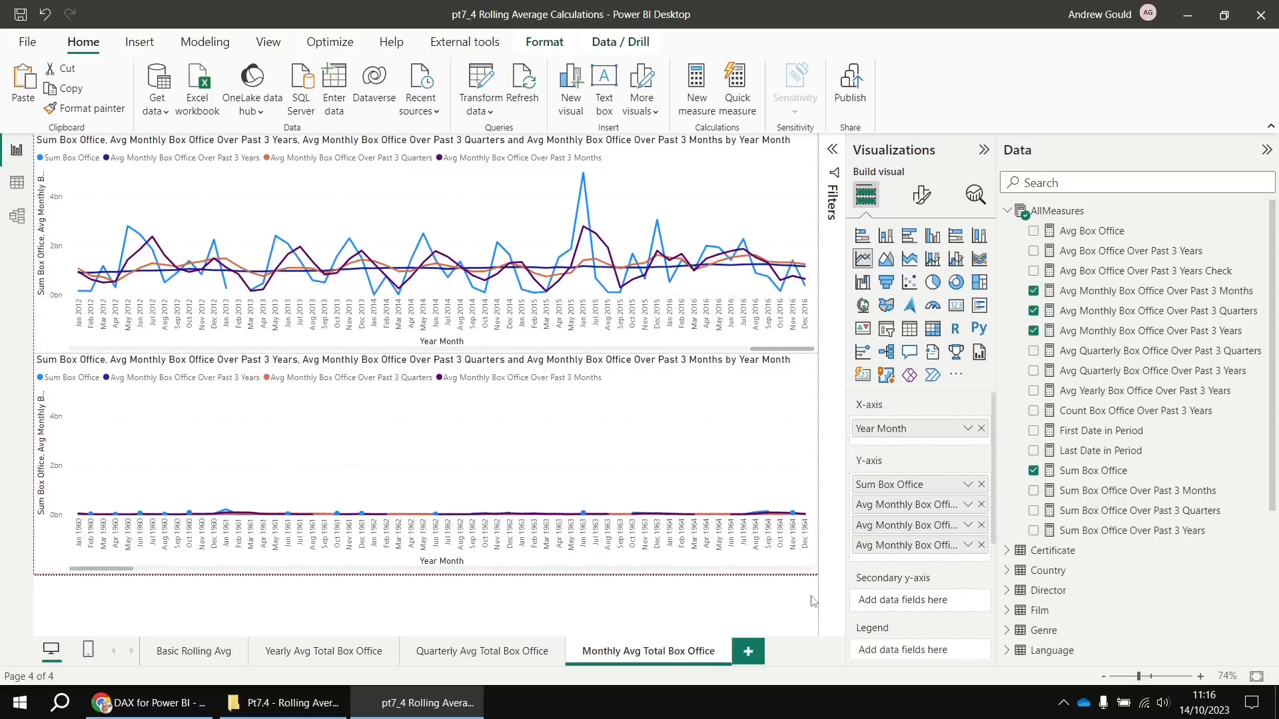
click(909, 329)
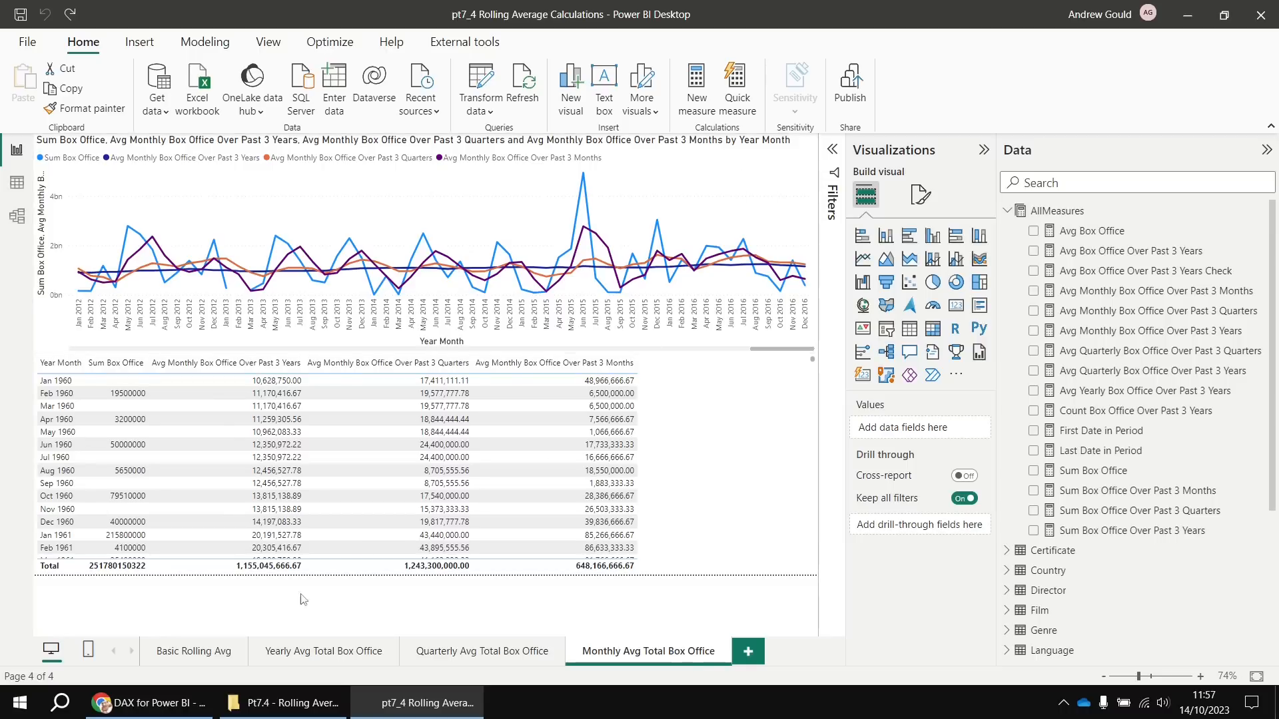
click(181, 654)
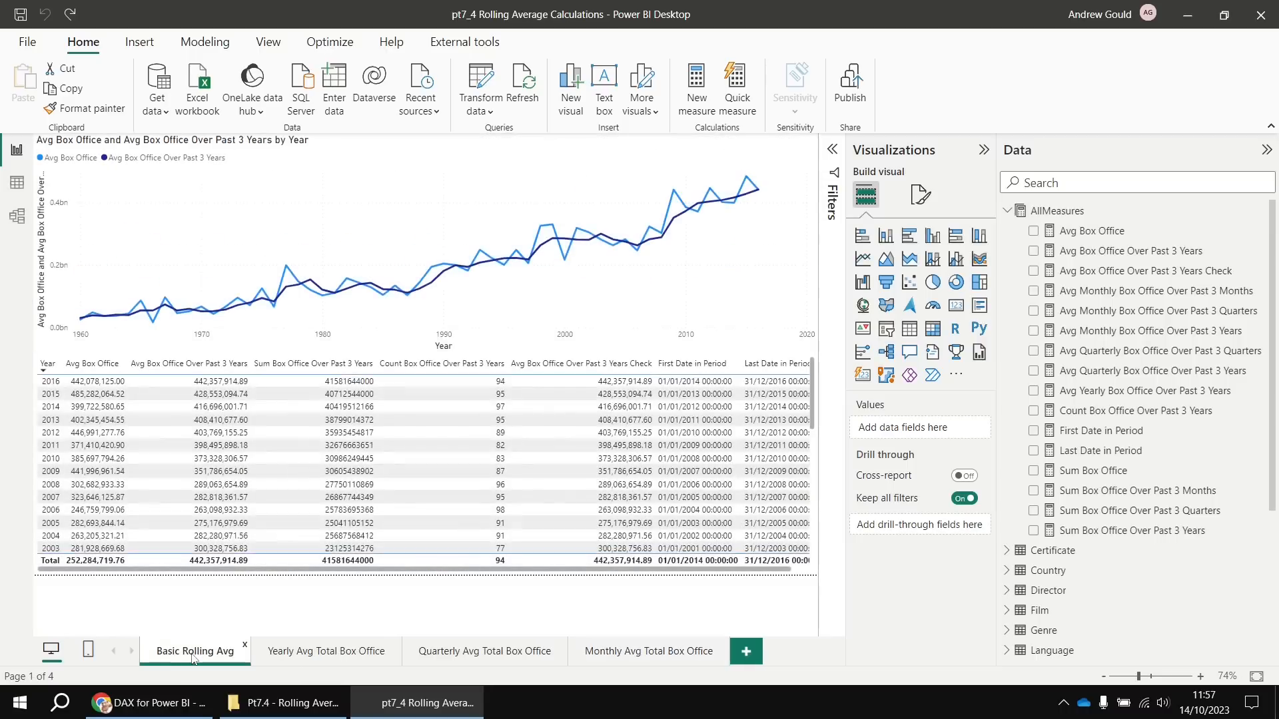
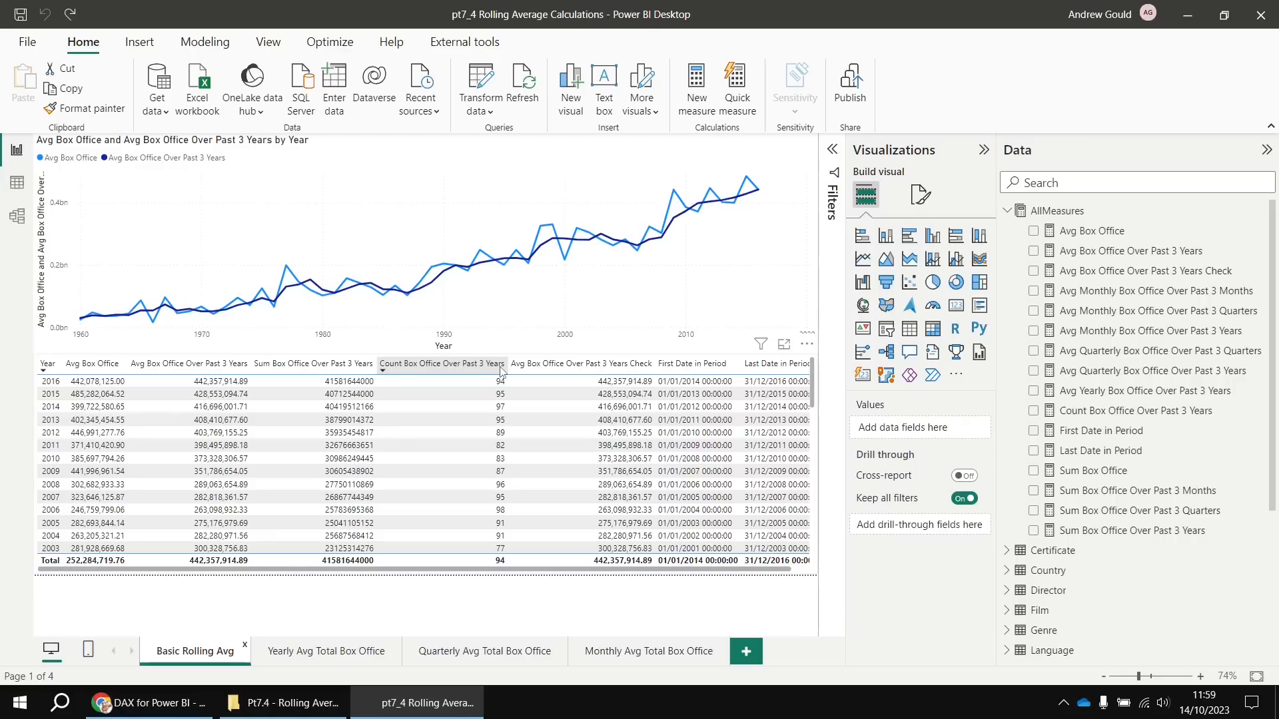
On the Yearly Avg Total Box Office page, remove Avg Box Office from the table and view the Sum Box Office Over Past 3 Years formula
click(323, 653)
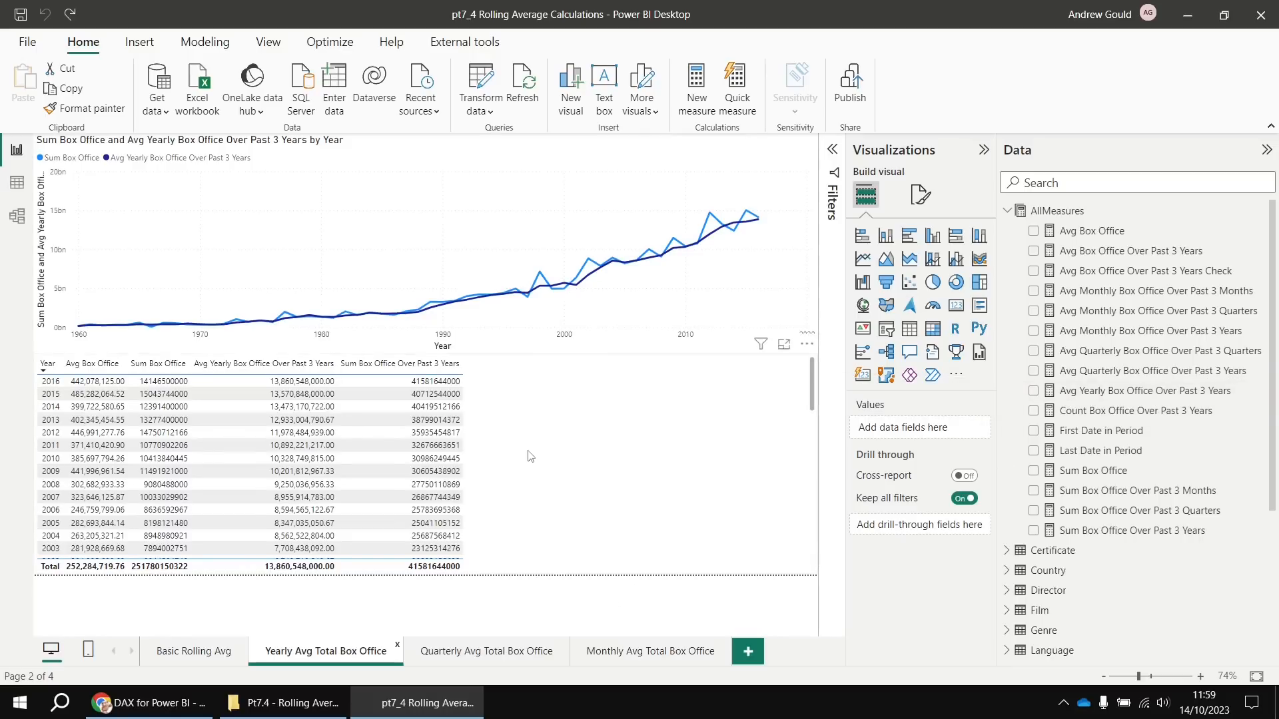
ctrl+scroll(530, 456, up, 5)
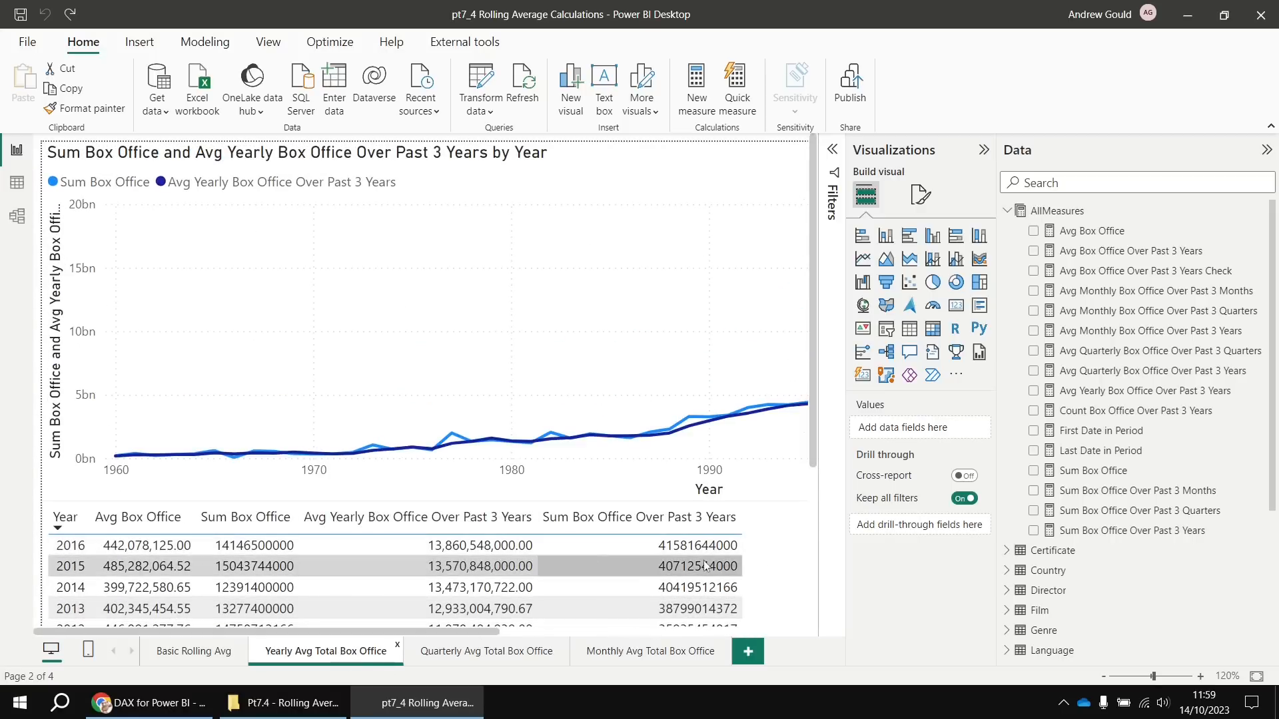
click(793, 561)
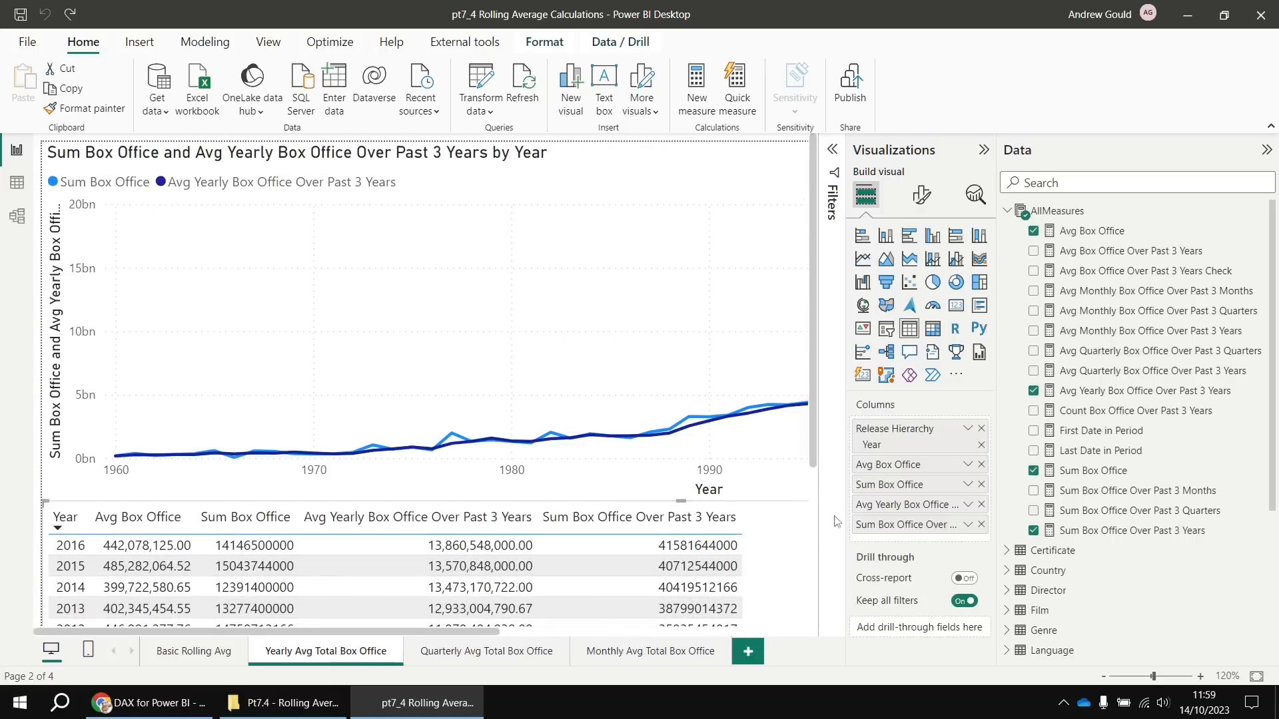
click(982, 465)
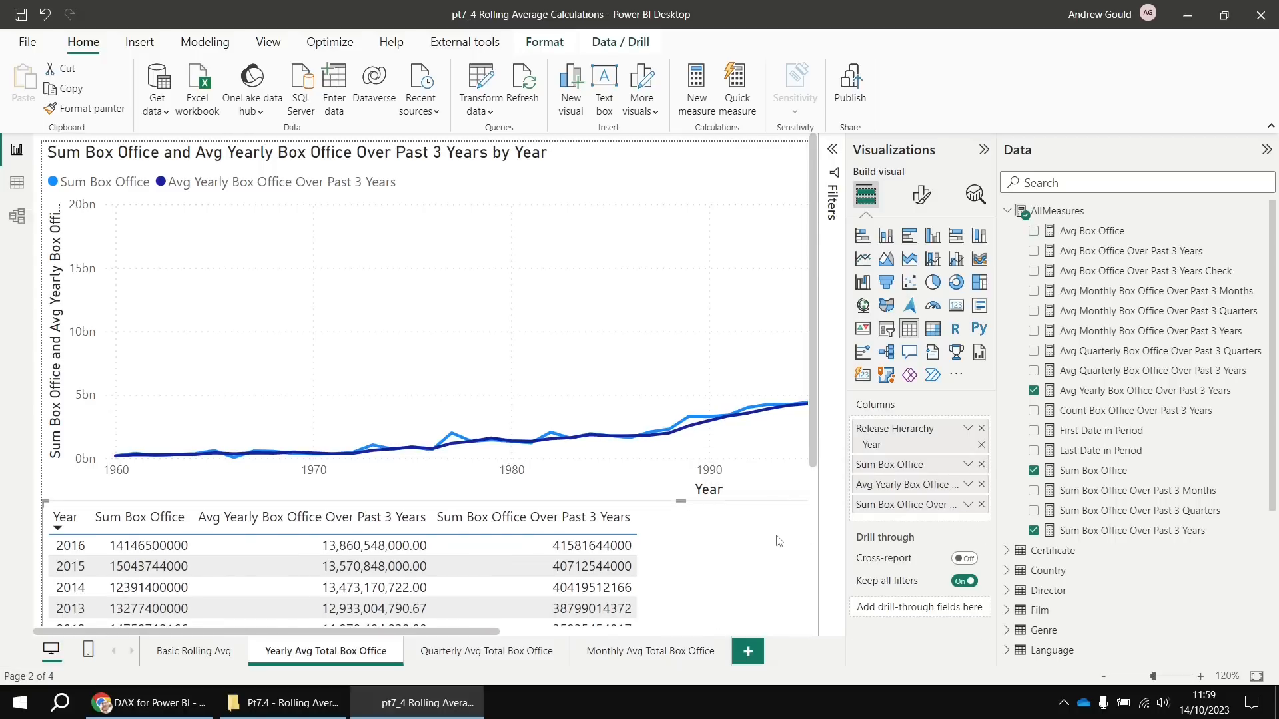
click(1136, 533)
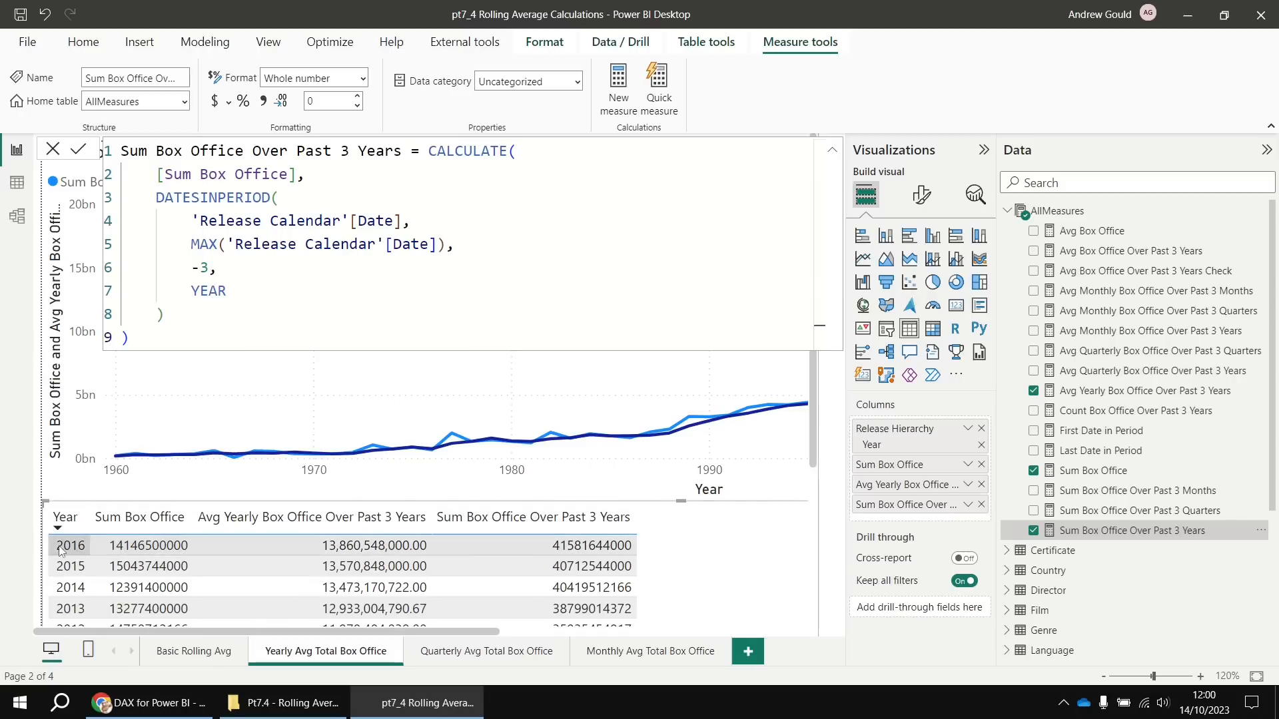
Insert a blank line after CALCULATE( just above [Sum Box Office]
drag(159, 175, 299, 176)
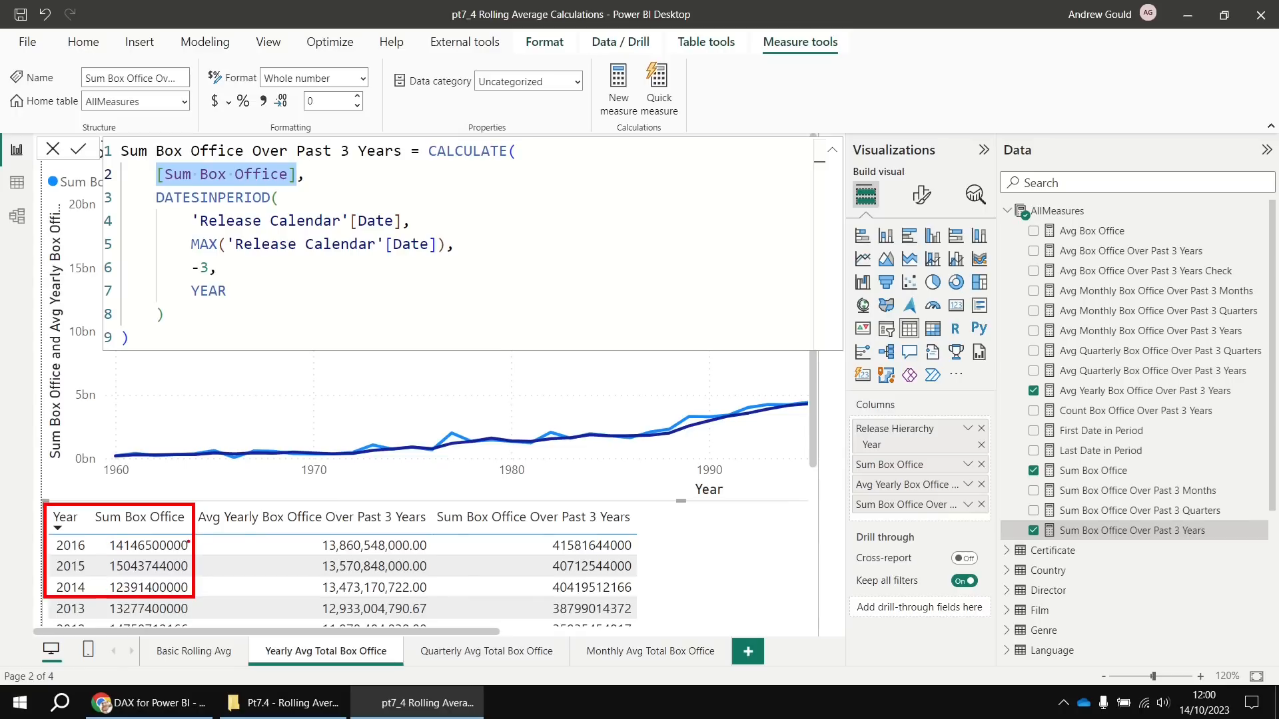
mouse_move(320, 538)
mouse_down()
mouse_move(311, 547)
mouse_move(352, 556)
mouse_move(419, 557)
mouse_move(433, 540)
mouse_move(324, 536)
mouse_up()
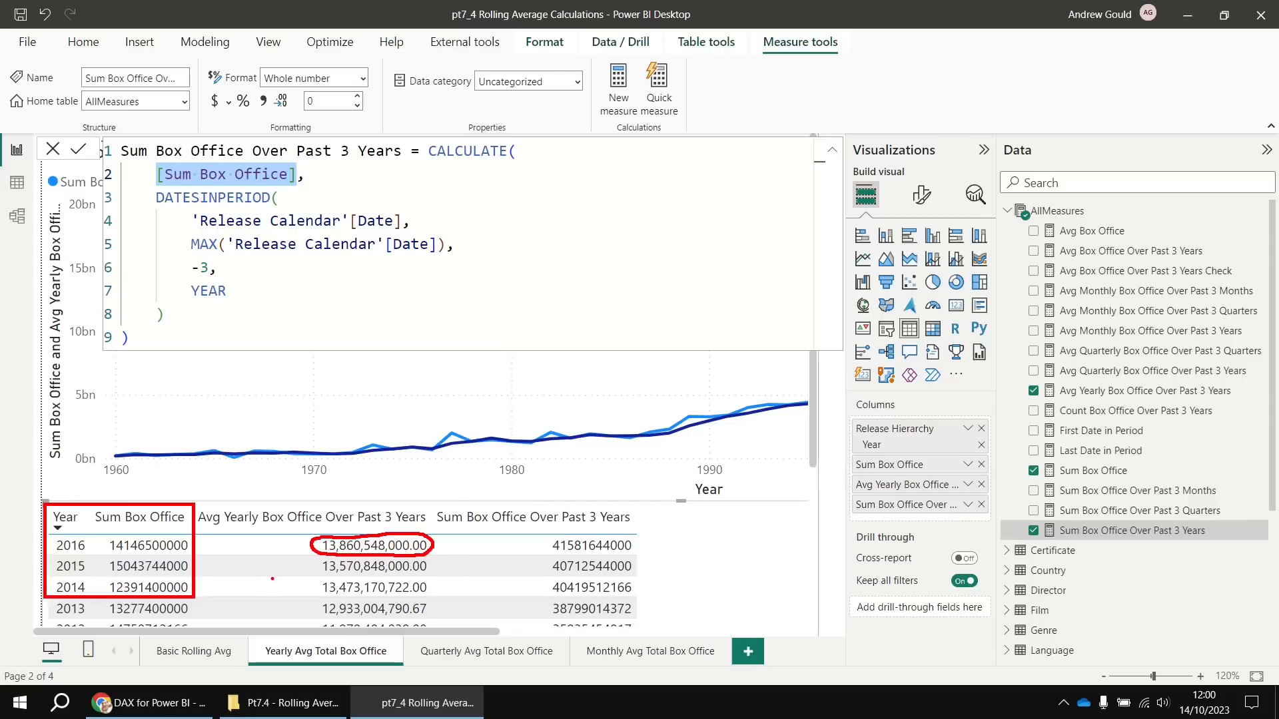
key(Escape)
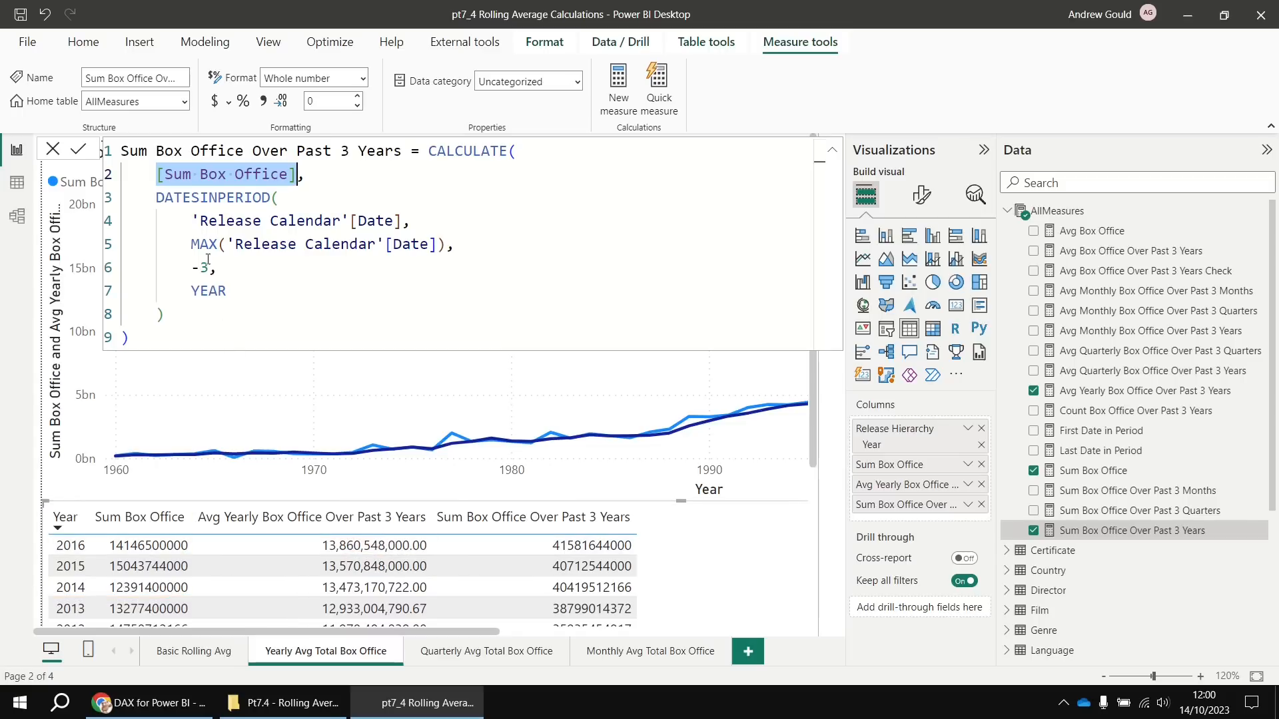
click(156, 176)
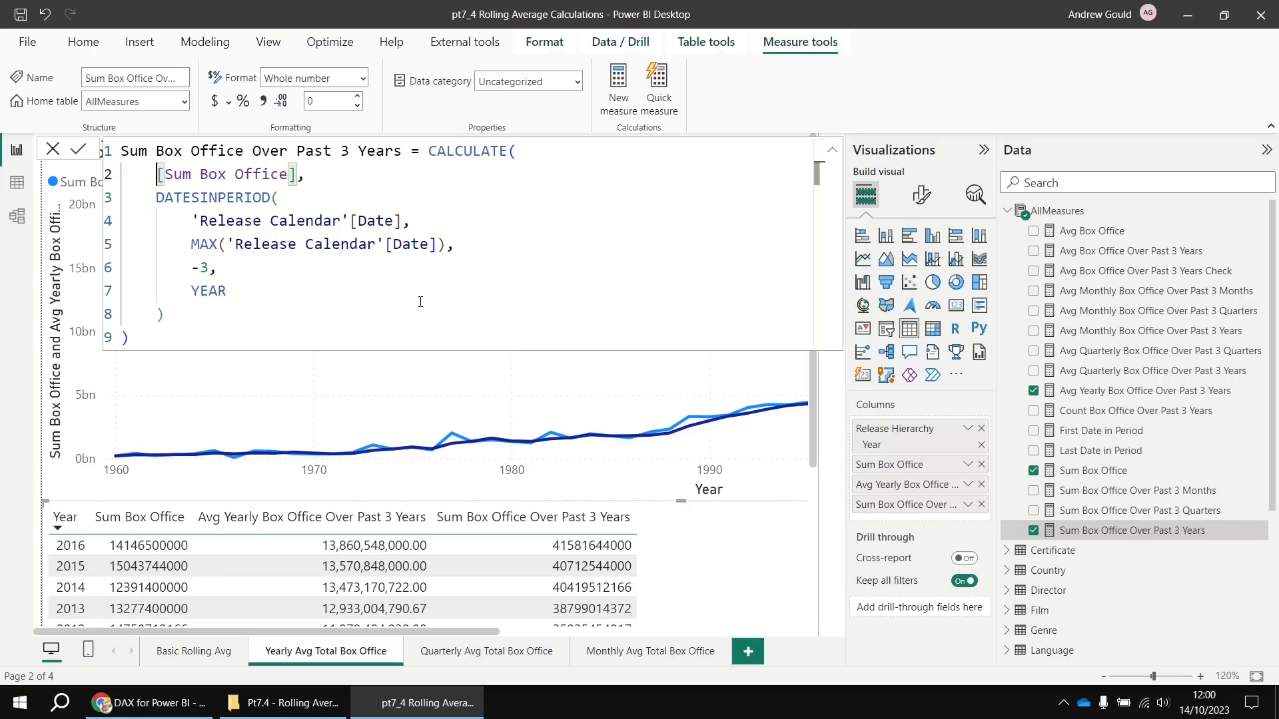
key(Return)
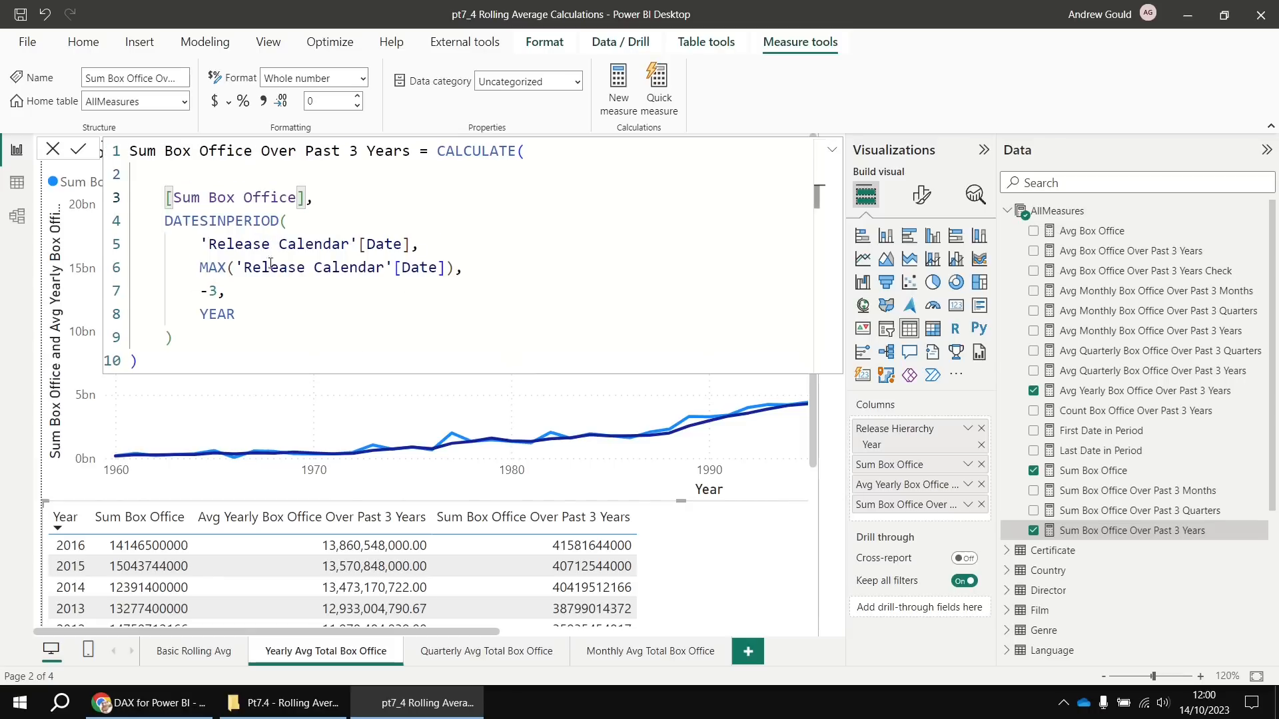
Start AVERAGEX( with VALUES('Release Calendar'[Year]) as its table argument
click(196, 174)
text(aver)
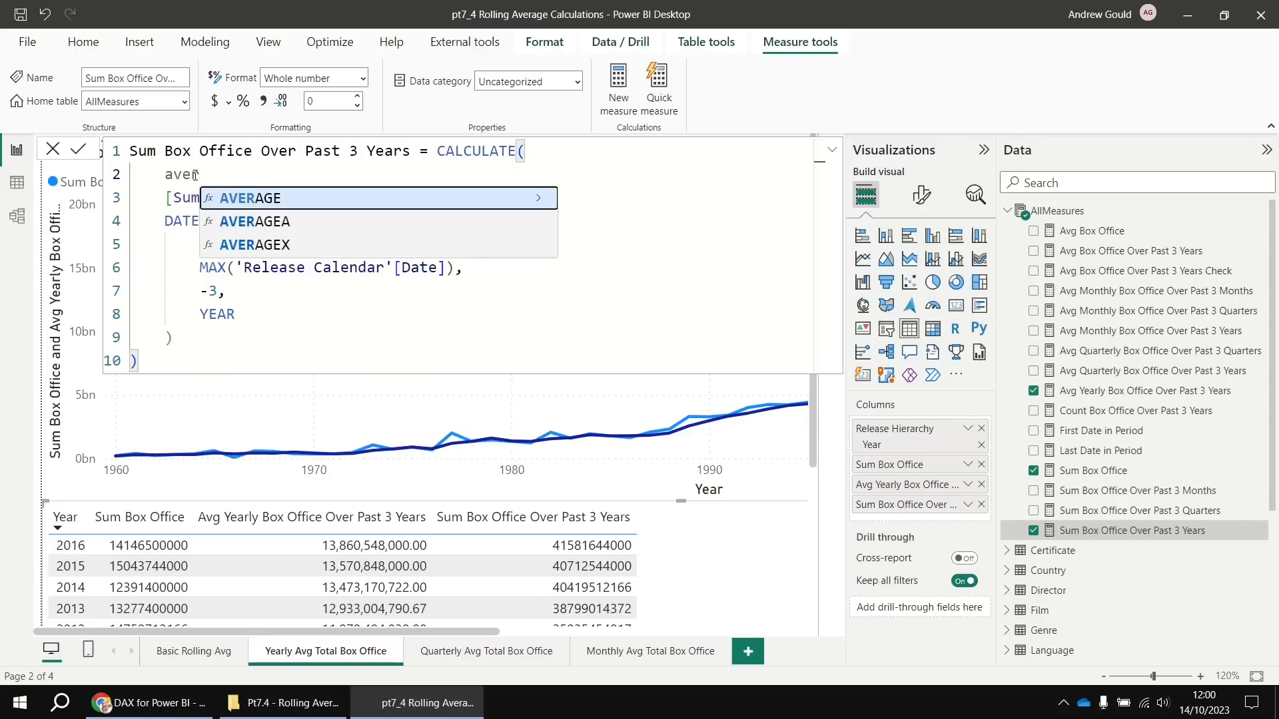
key(Down)
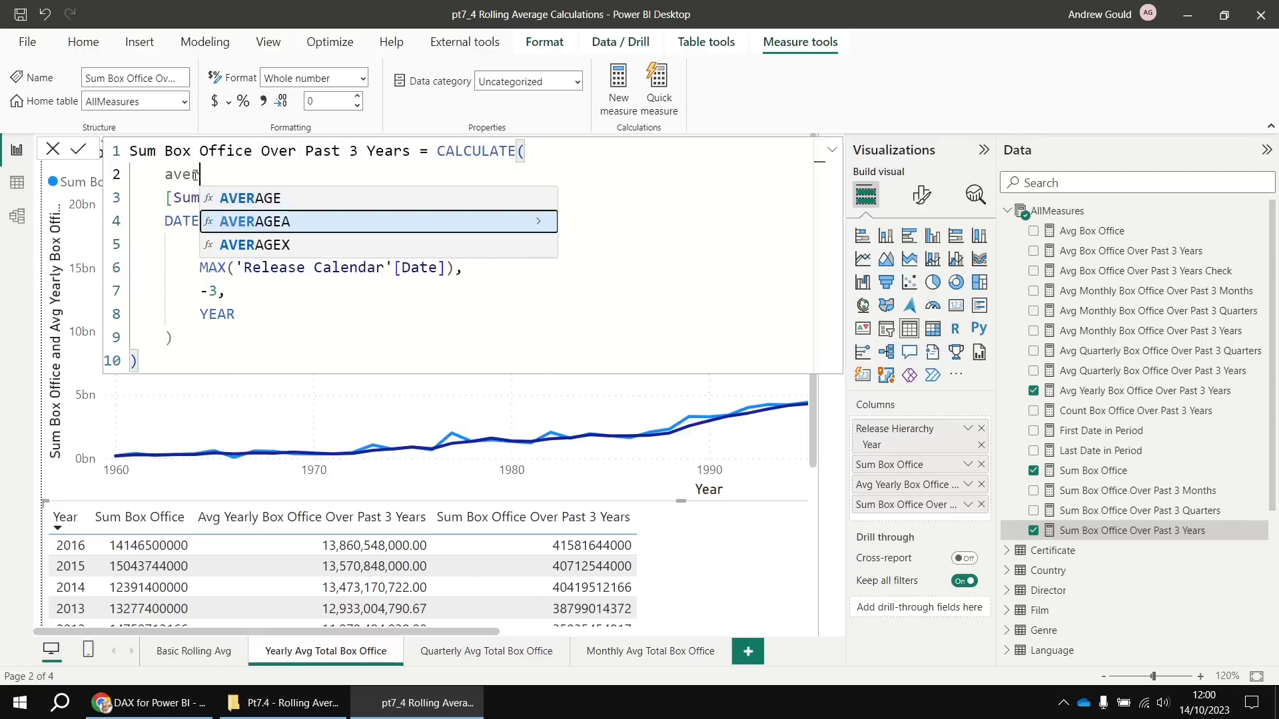
key(Down)
key(Tab)
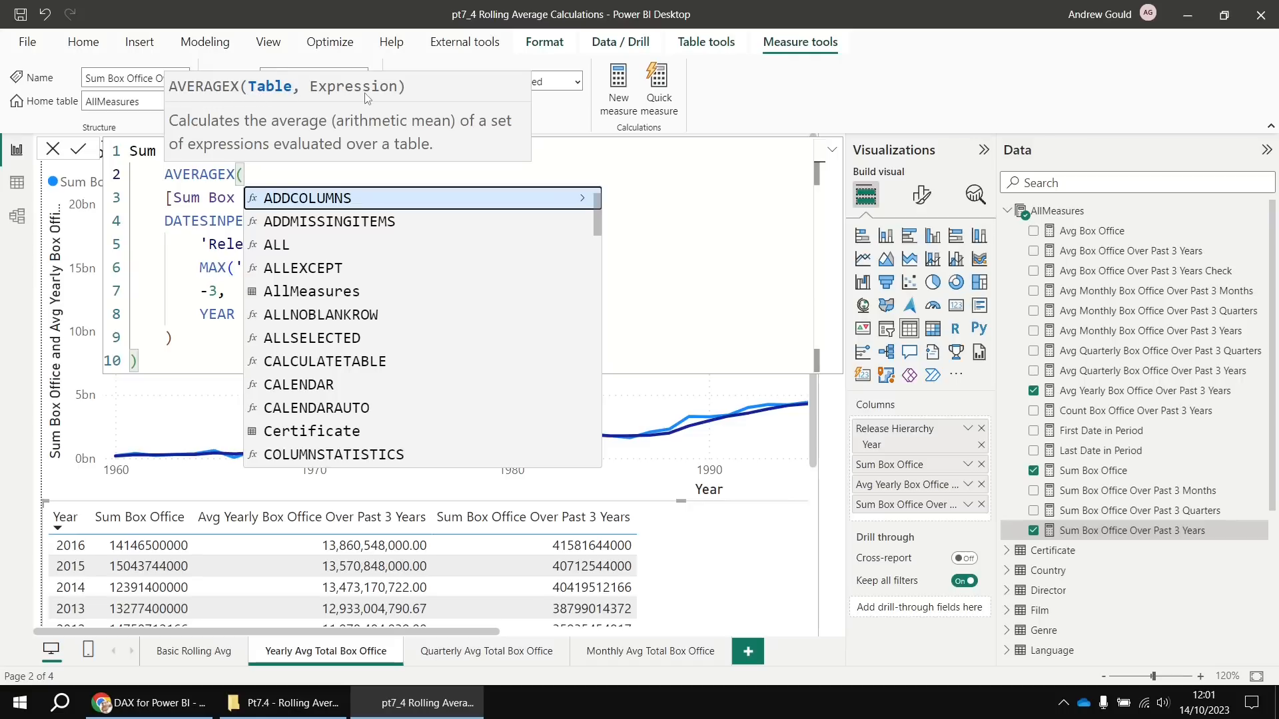
key(shift+Return)
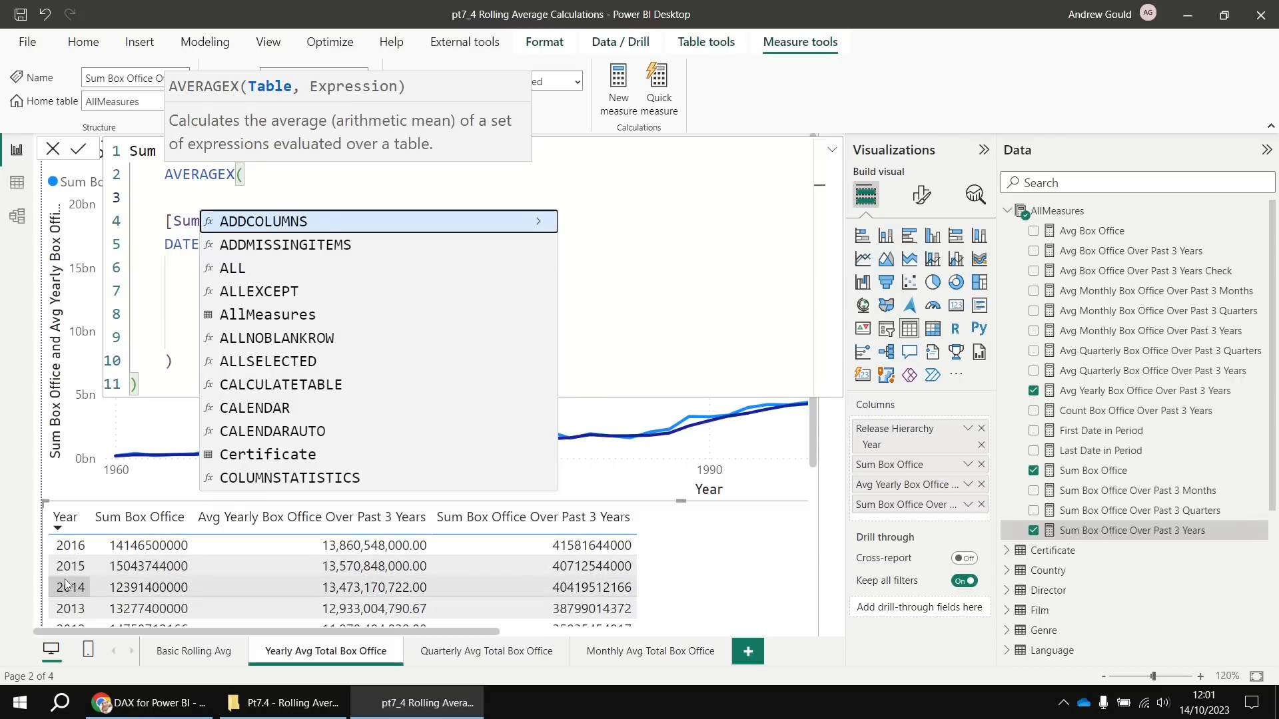
text(VALUES)
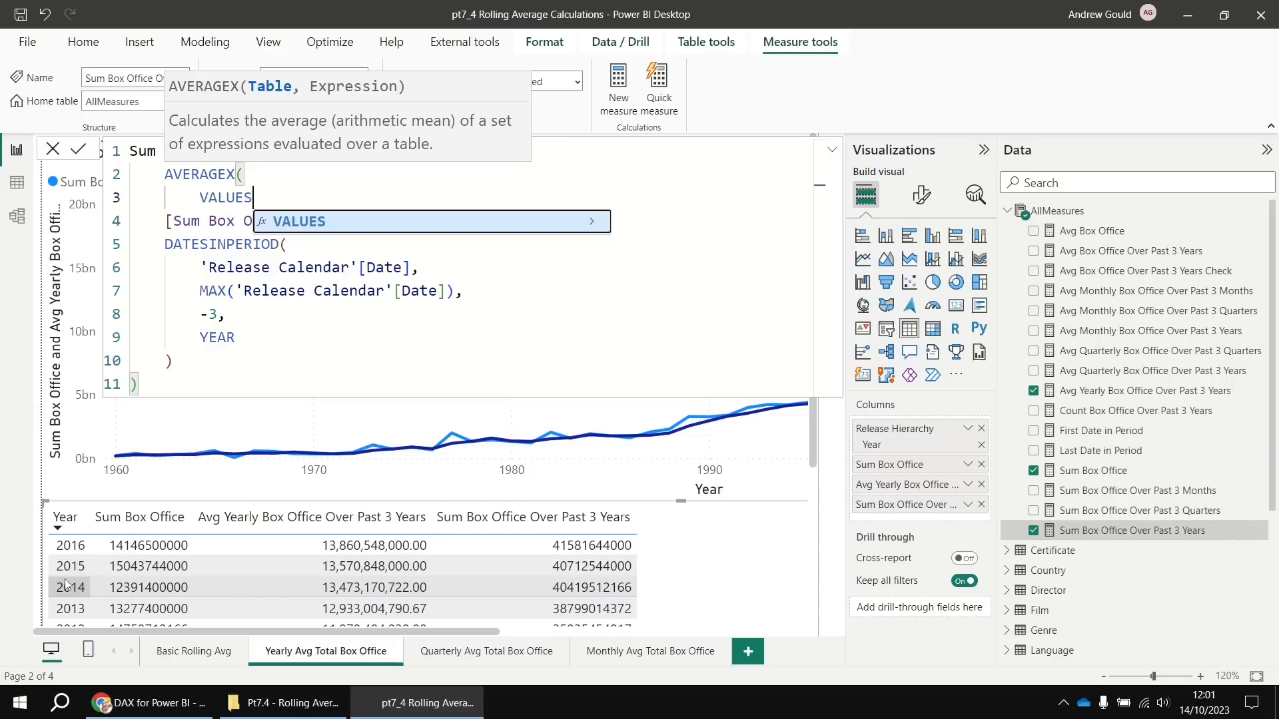
text(()
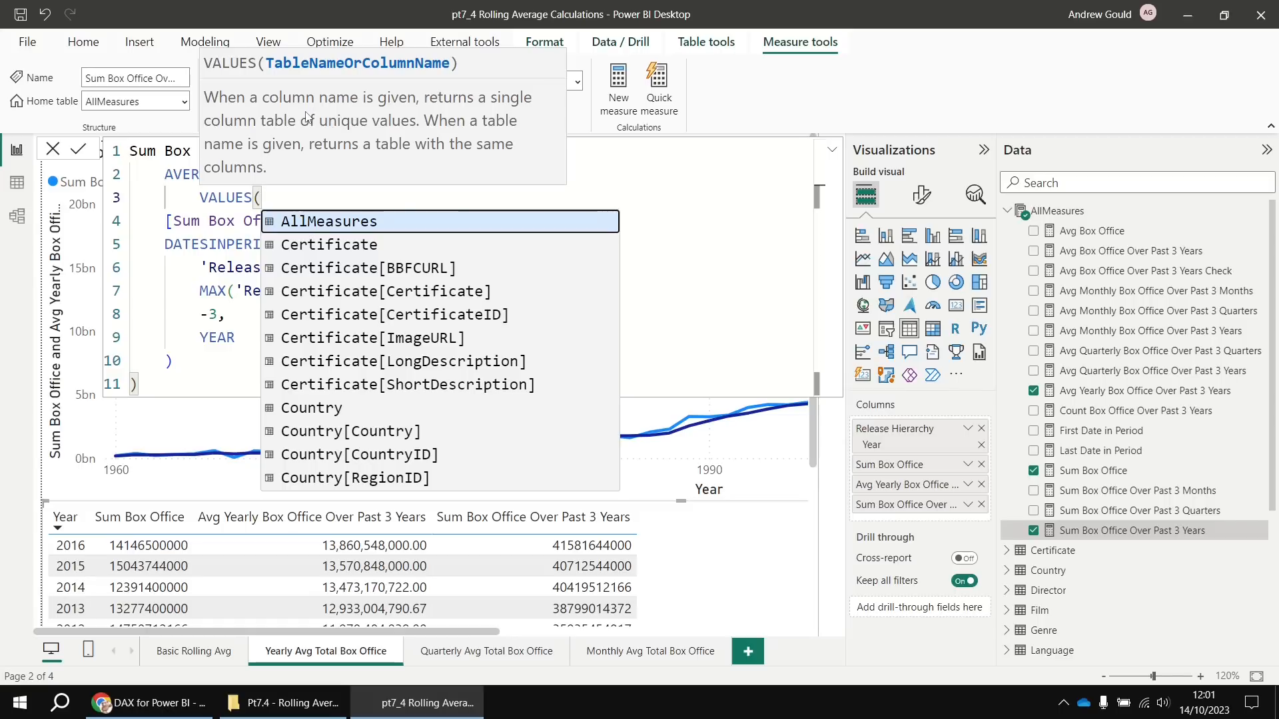
text(rel)
key(Down)
key(Down)
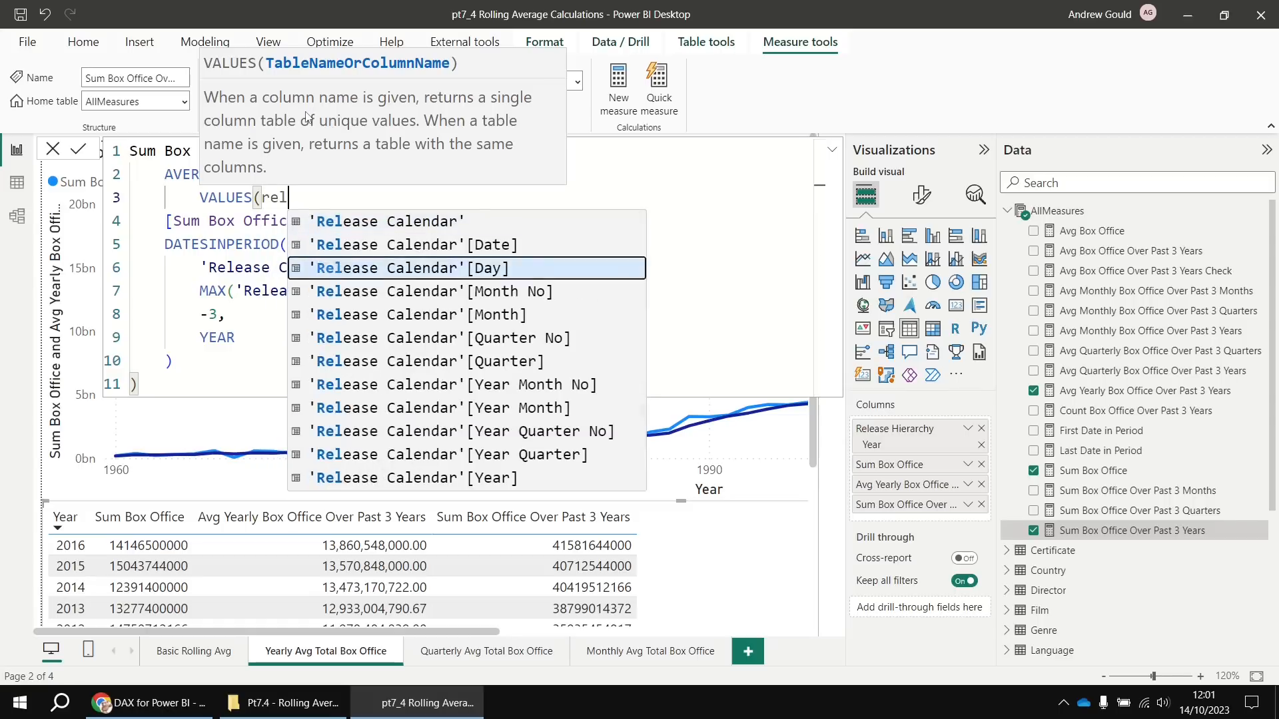
key(Down)
key(Down)
key(Down)
key(Down)
key(Down)
key(Down)
key(Down)
key(Down)
key(Down)
key(Tab)
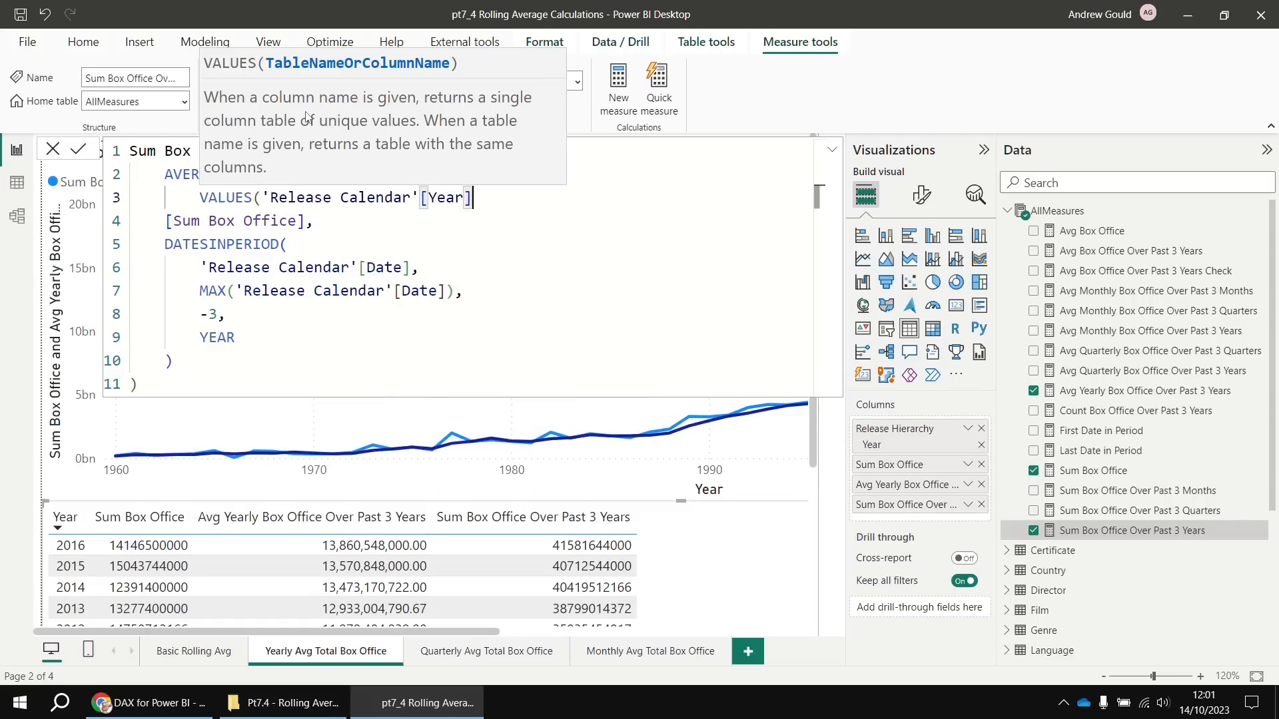
text())
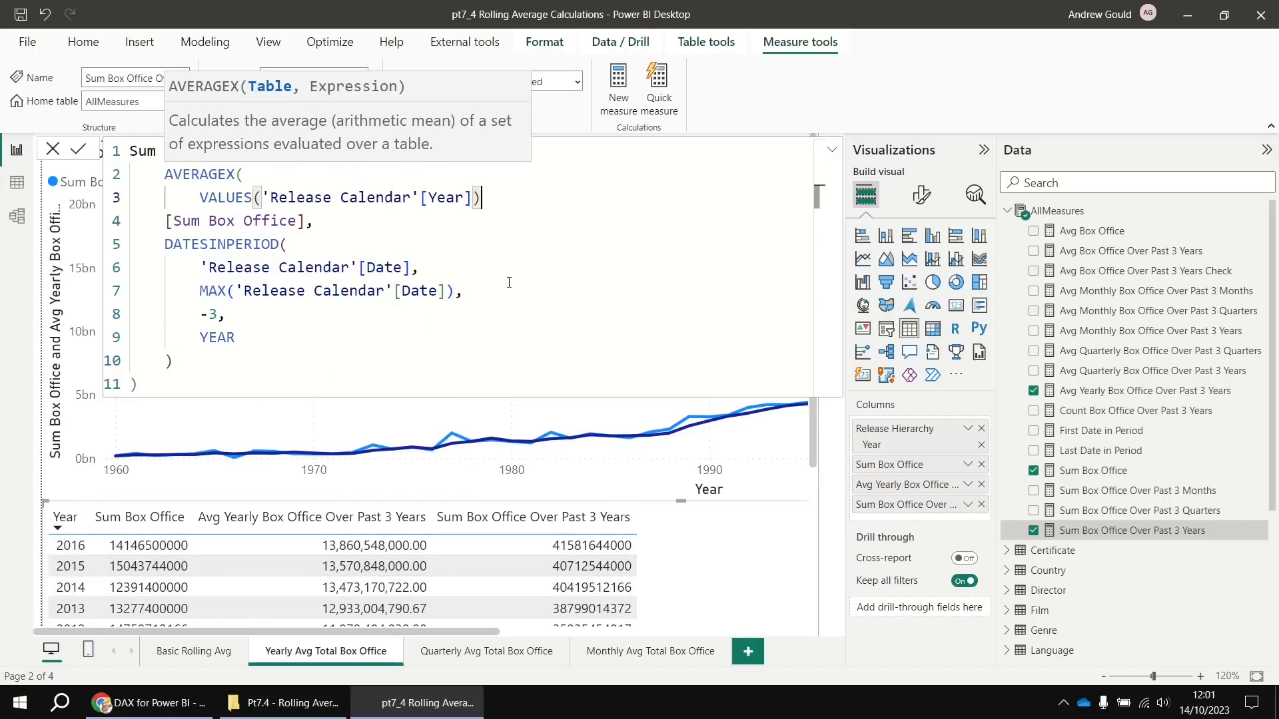
text(,)
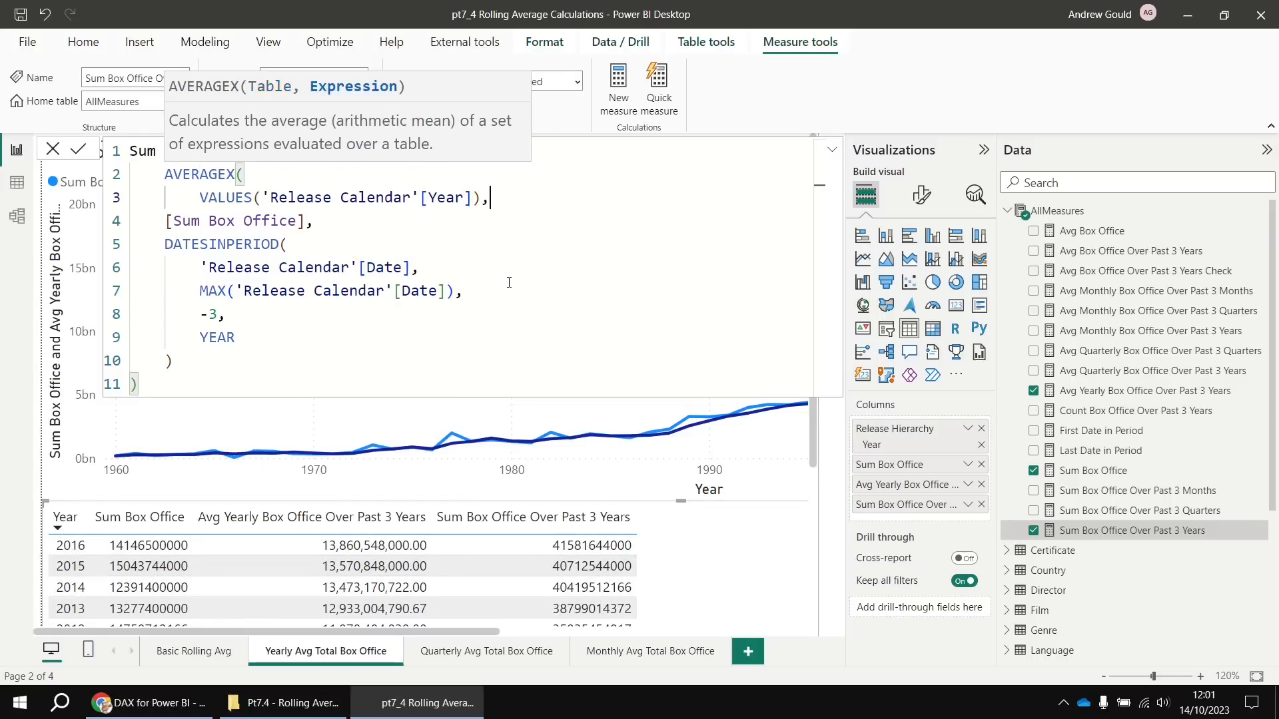
Indent [Sum Box Office] inside AVERAGEX, close it with ')', and select the whole formula
click(166, 221)
key(Tab)
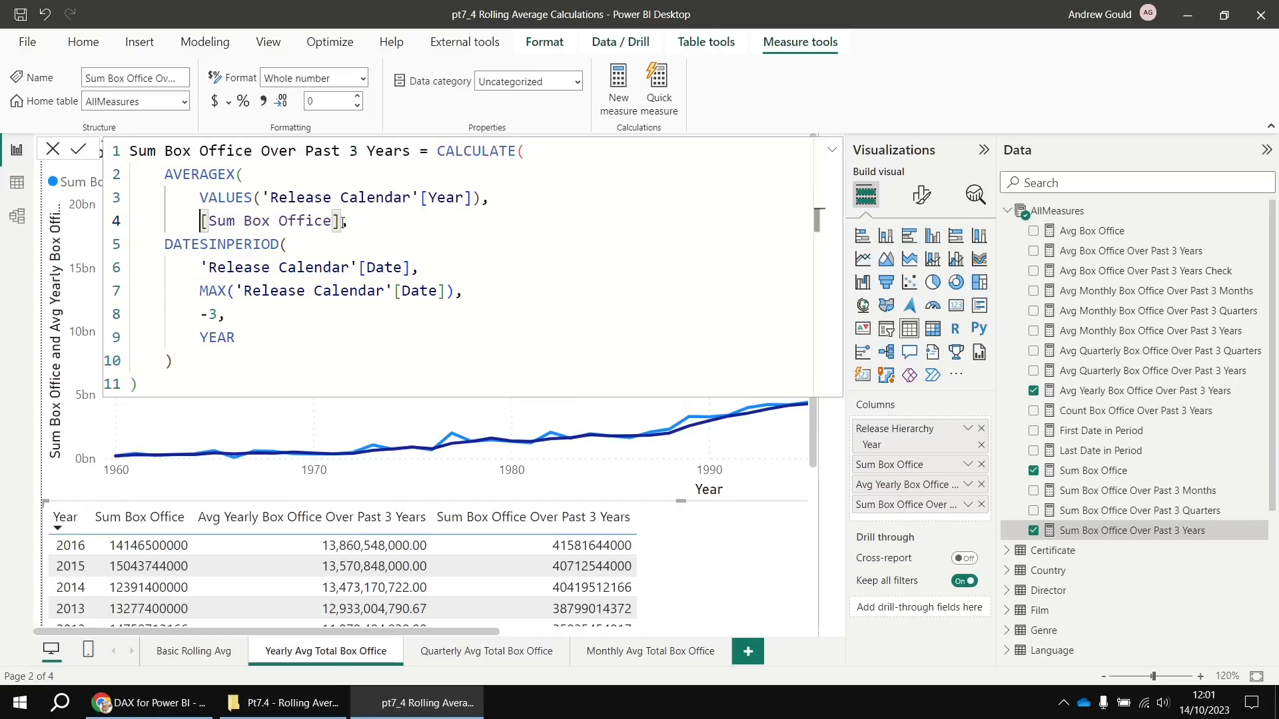
click(343, 222)
key(Return)
key(BackSpace)
text(),)
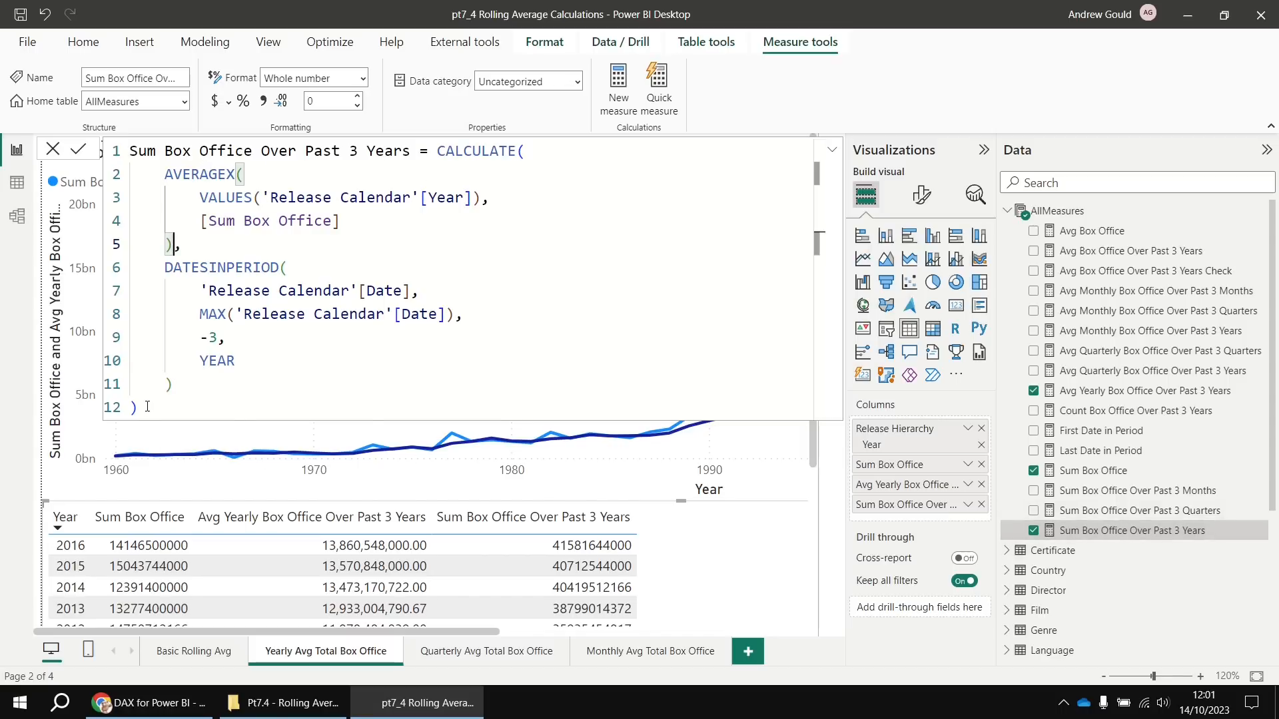
drag(147, 406, 130, 150)
key(ctrl+c)
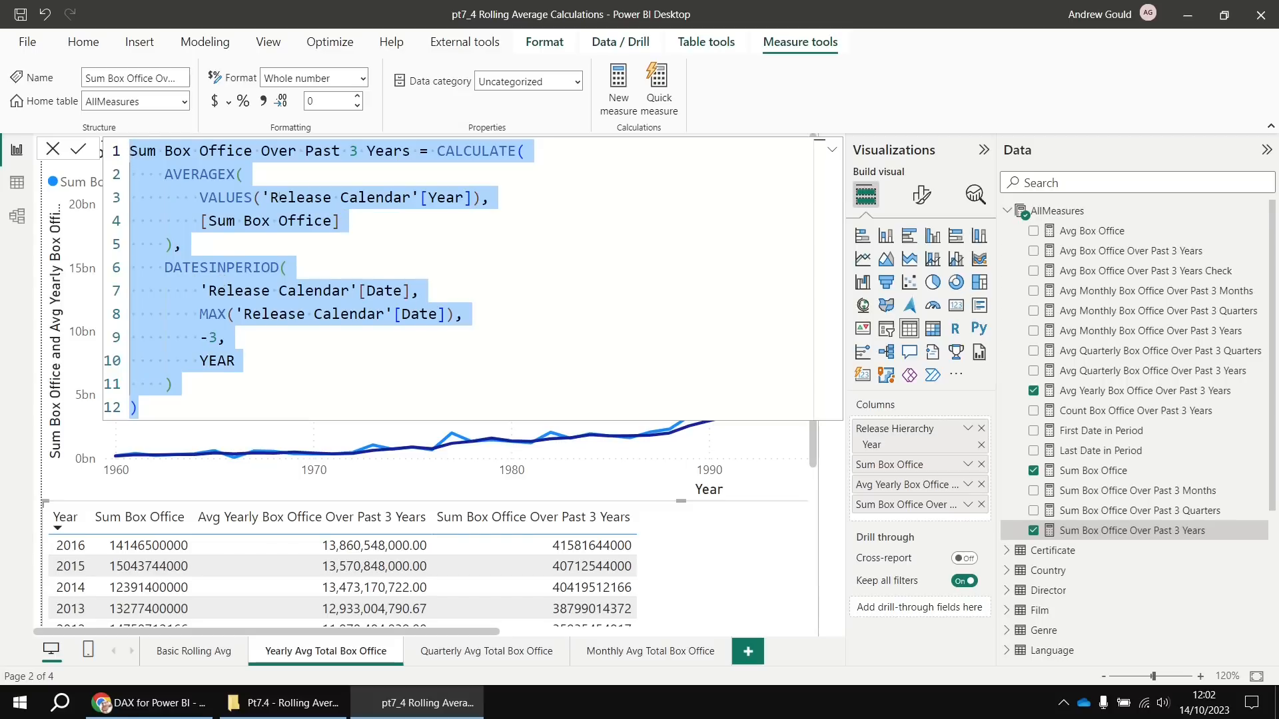
Create an AllMeasures measure from the copied formula named Avg Yearly Box Office Over Past 3 Years V2
click(53, 152)
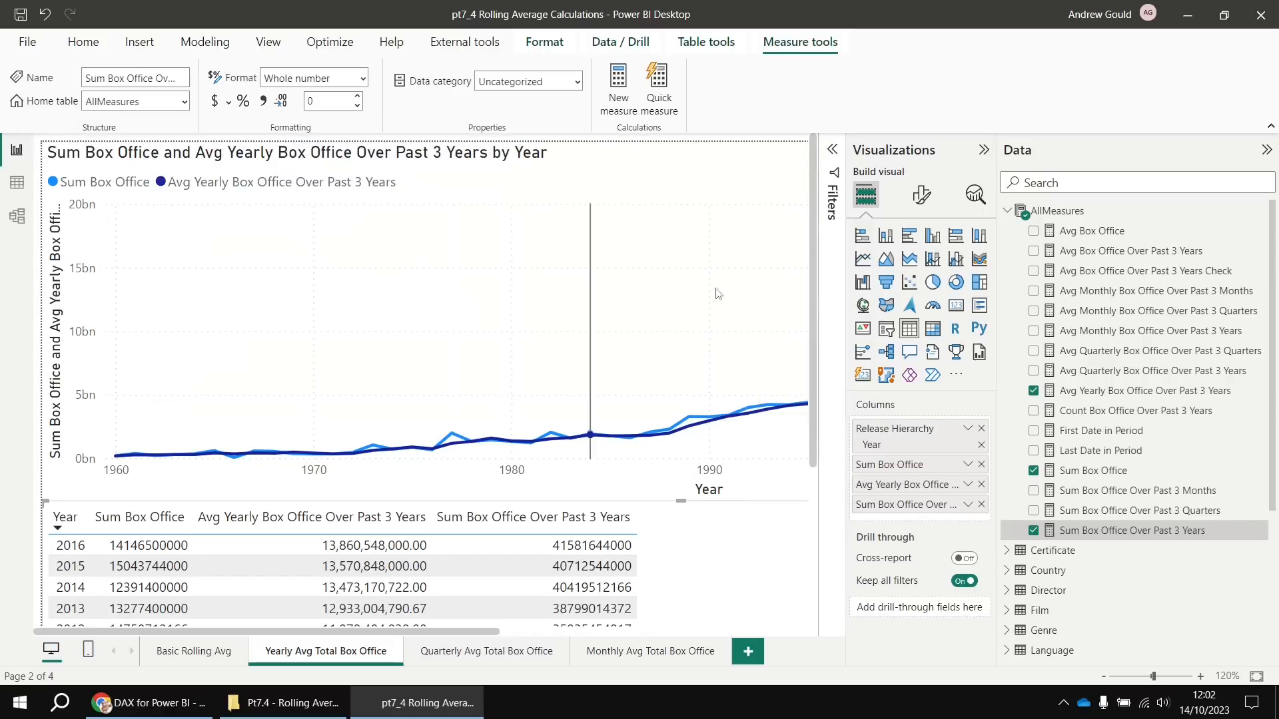
right_click(1056, 212)
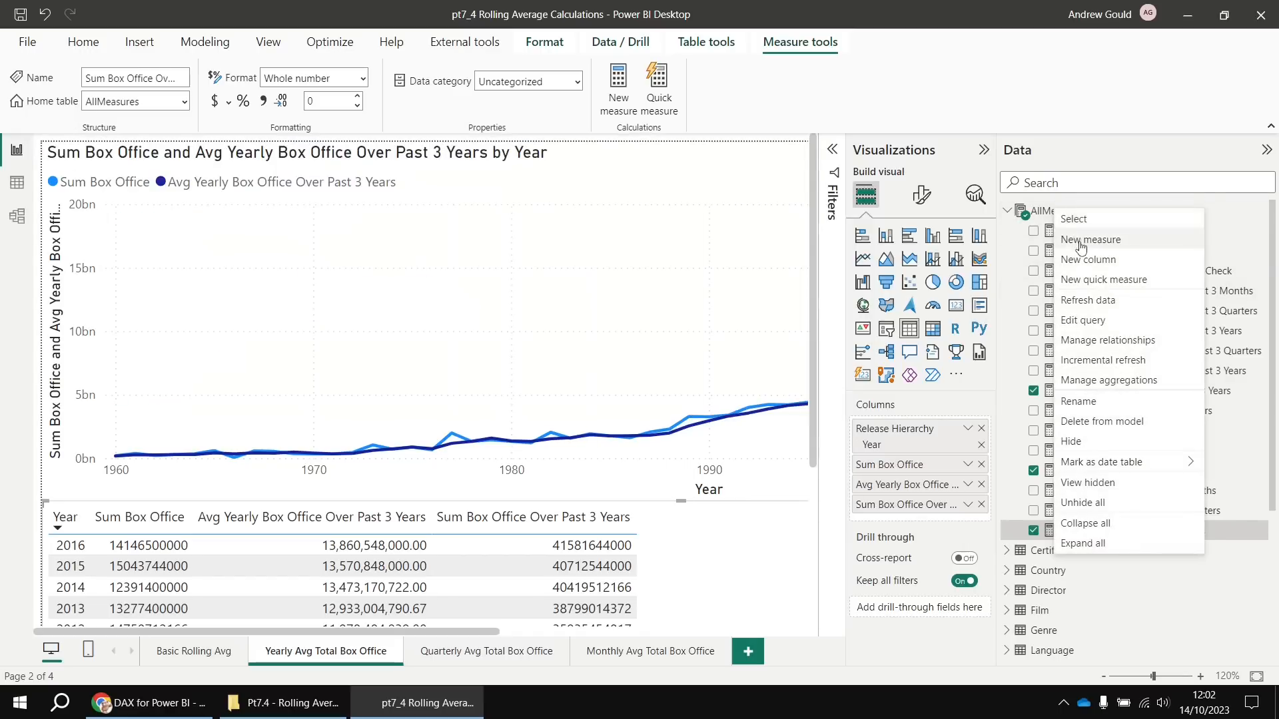
click(1080, 243)
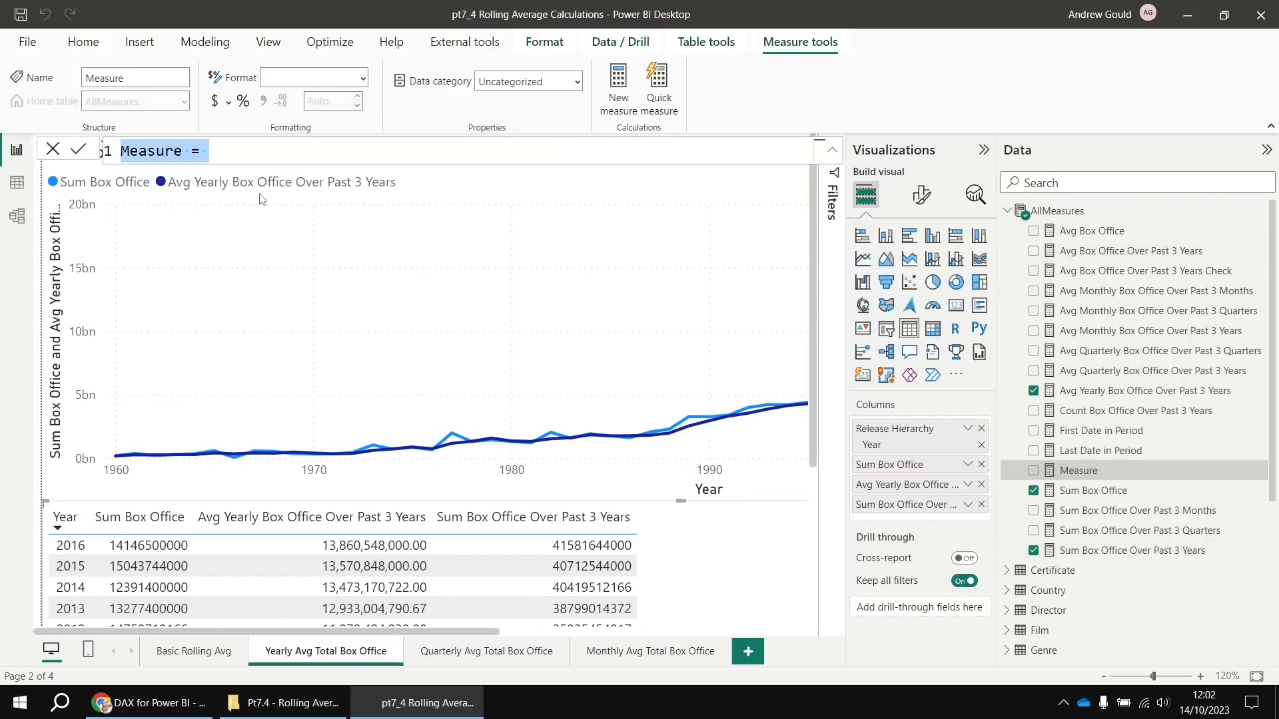
key(ctrl+a)
key(ctrl+v)
double_click(138, 152)
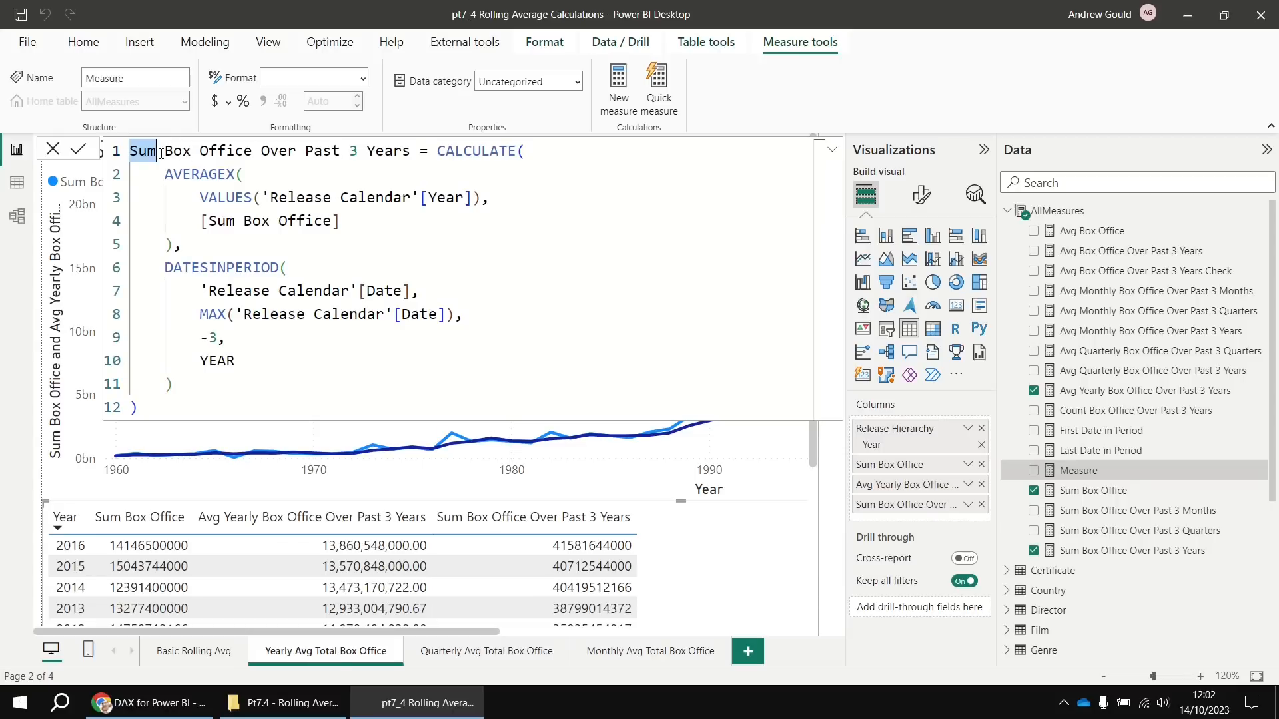
text(Avg Yearly)
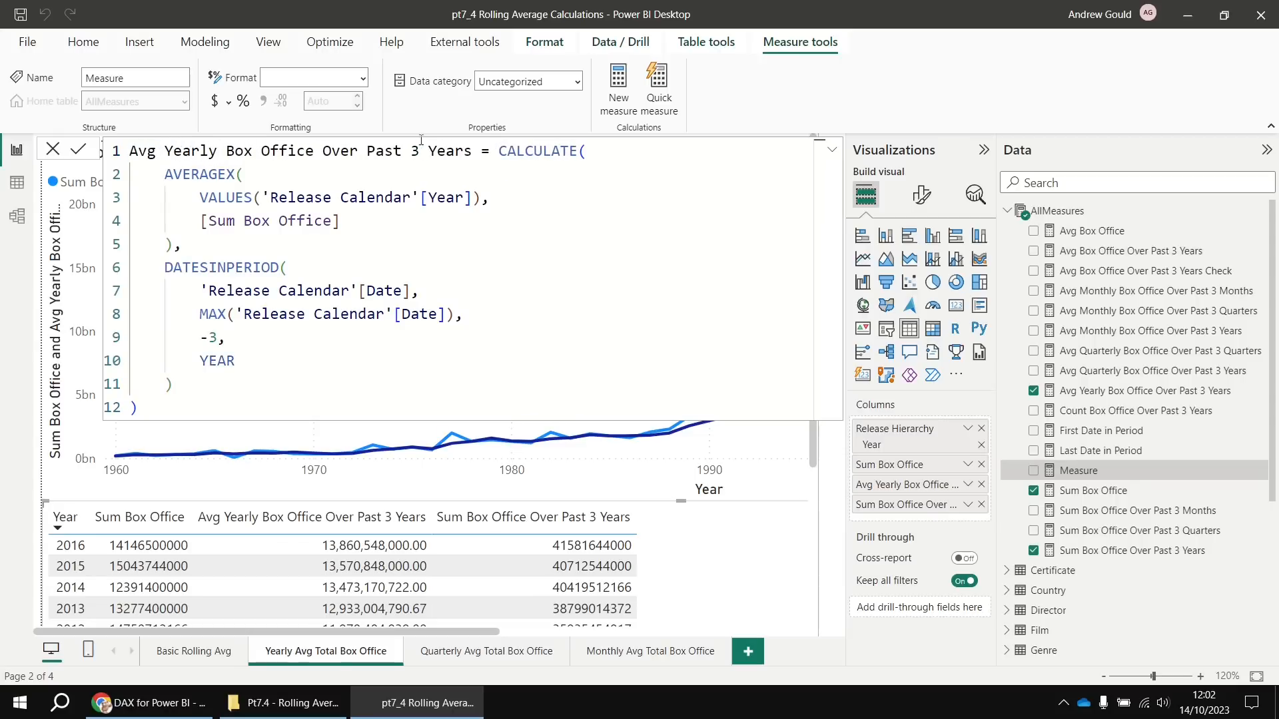
click(474, 153)
text(V2)
key(Return)
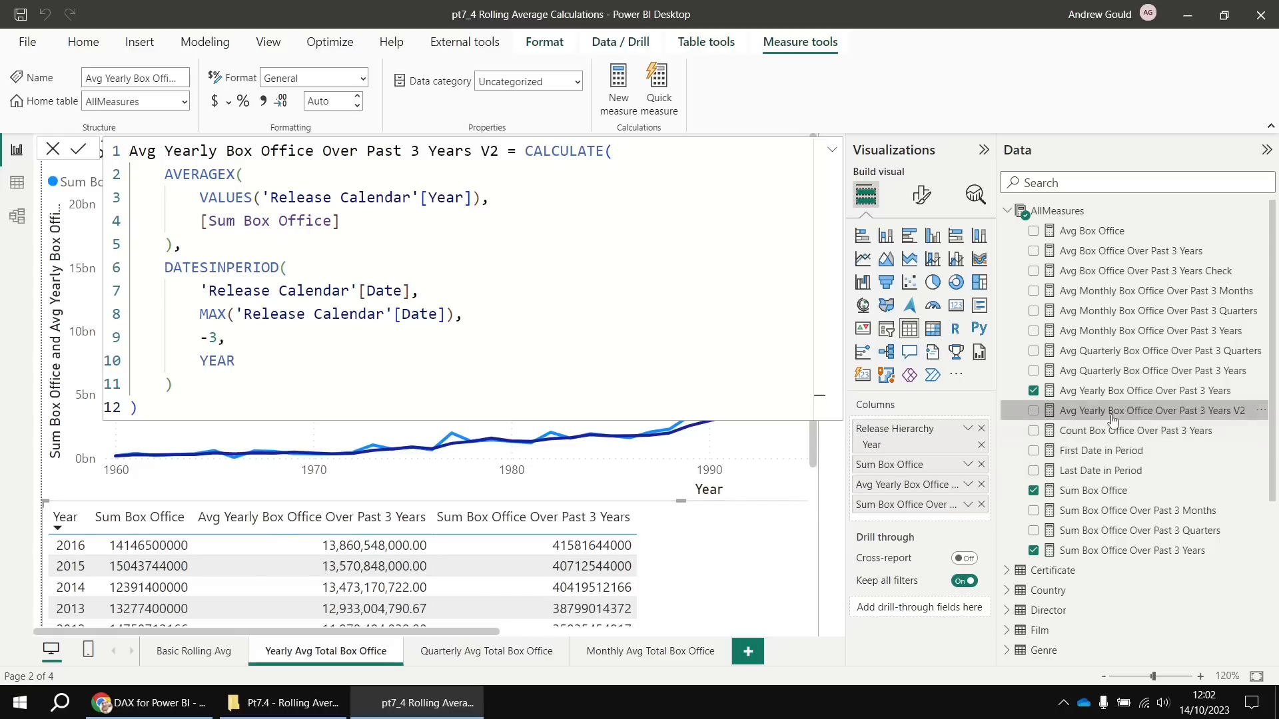
Add the yearly V2 measure to the table and check it matches the original (13,860,548,000.00 for 2016)
drag(1120, 413, 918, 496)
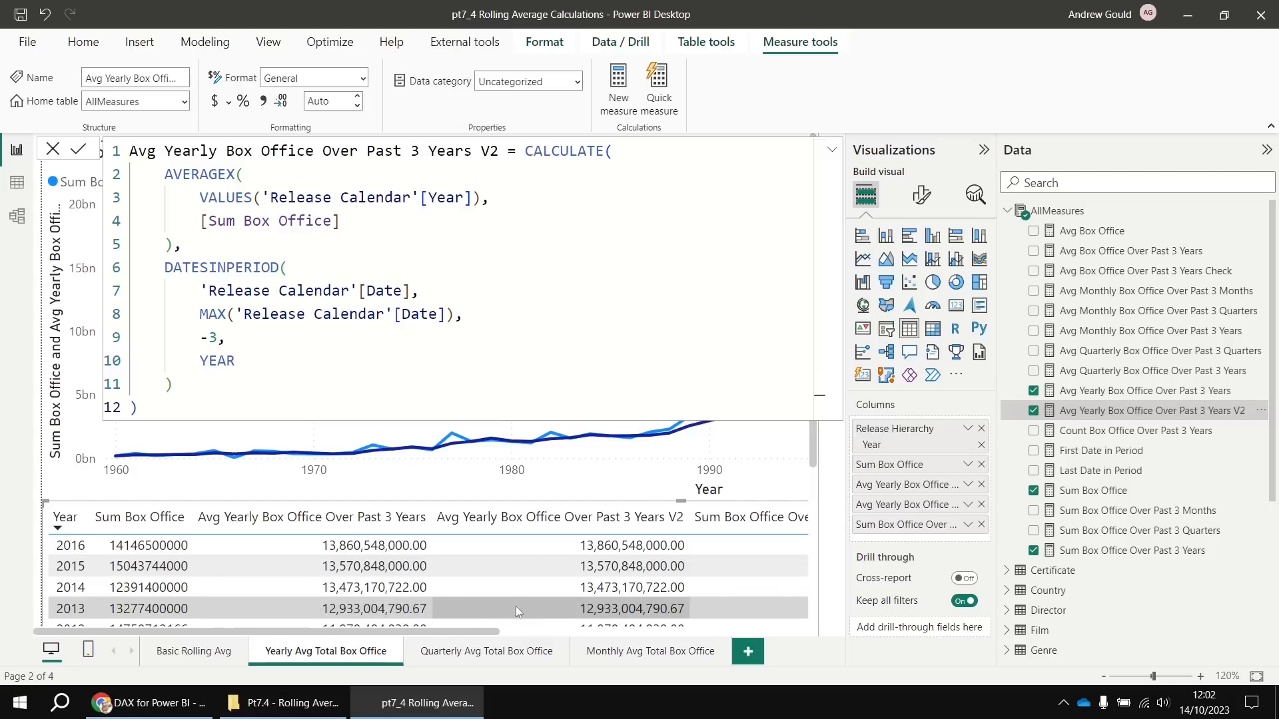
scroll(583, 607, down, 1)
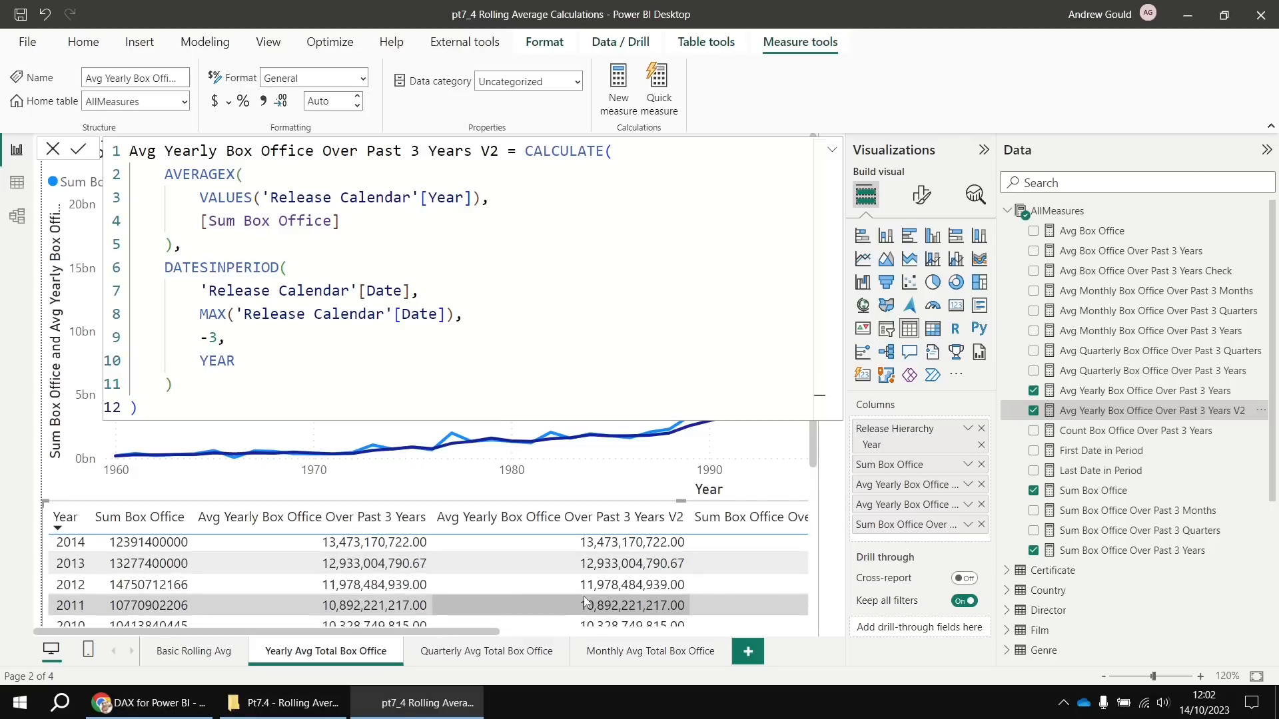
scroll(584, 602, up, 1)
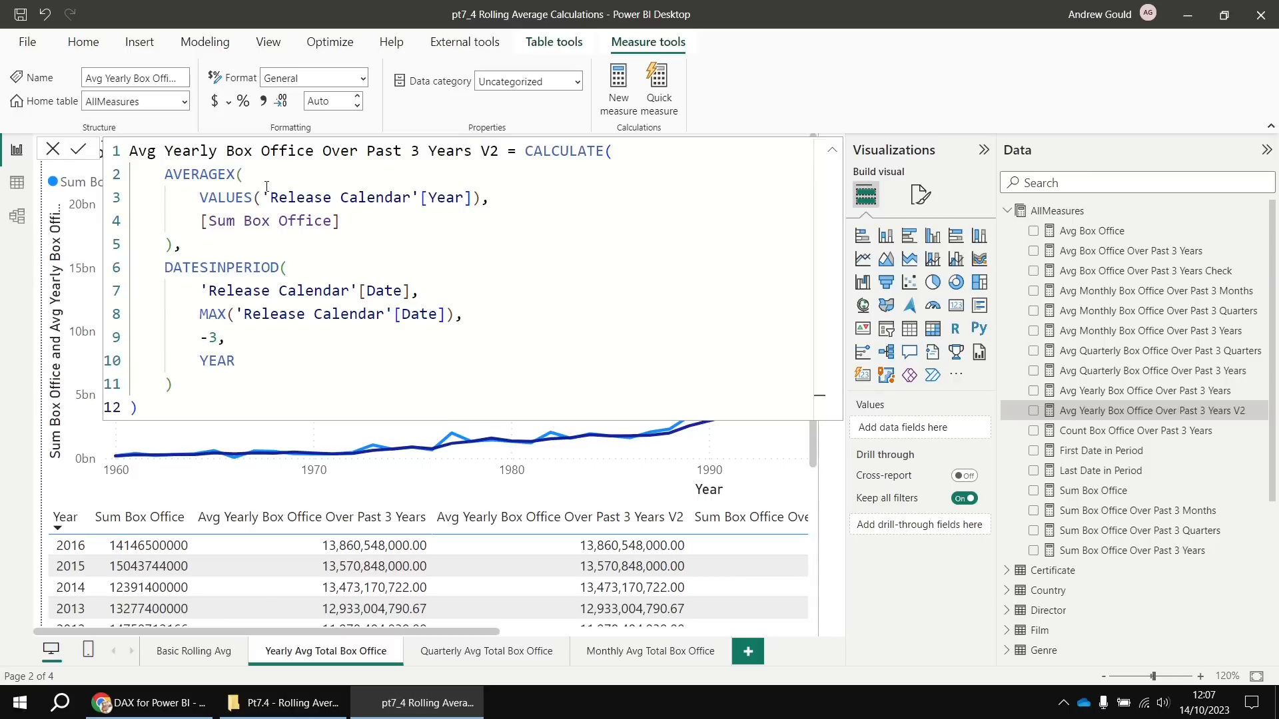
Copy the yearly V2 formula into a new measure renamed Avg Quarterly Box Office Over Past 3 Years V2
drag(263, 197, 473, 202)
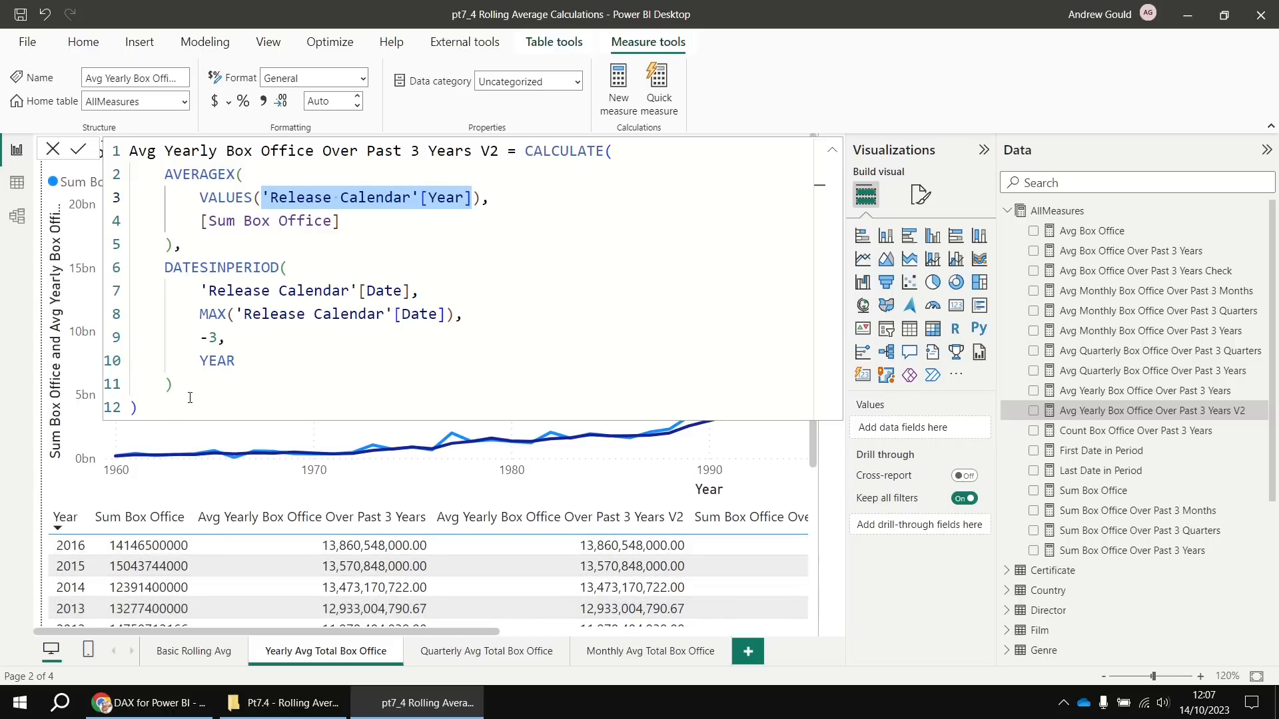
click(162, 409)
drag(162, 409, 114, 155)
key(ctrl+c)
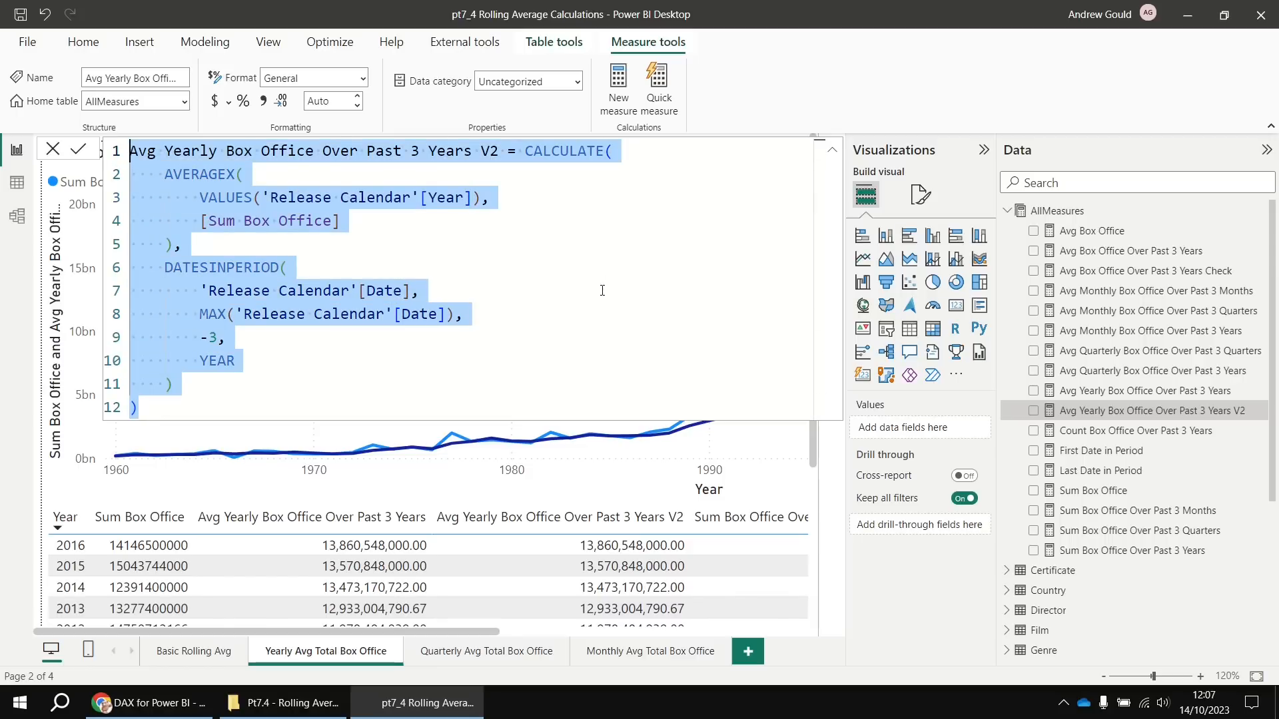
right_click(1044, 212)
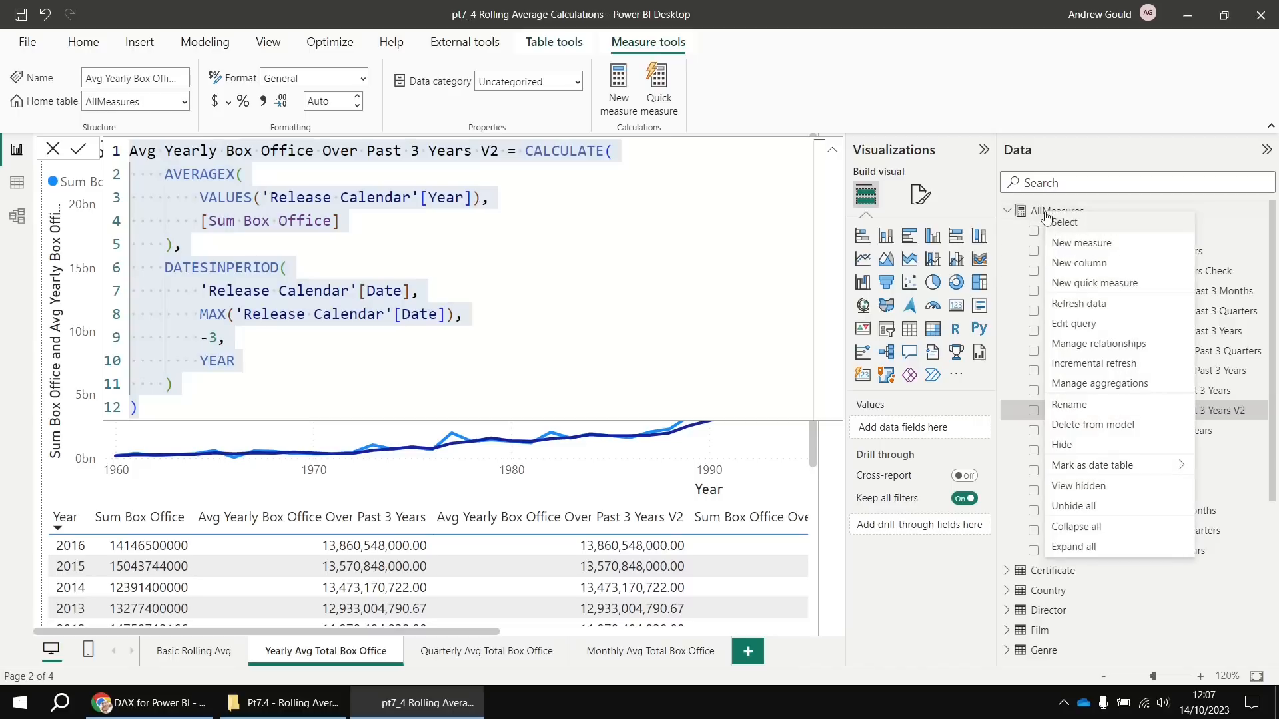
click(1061, 244)
key(ctrl+v)
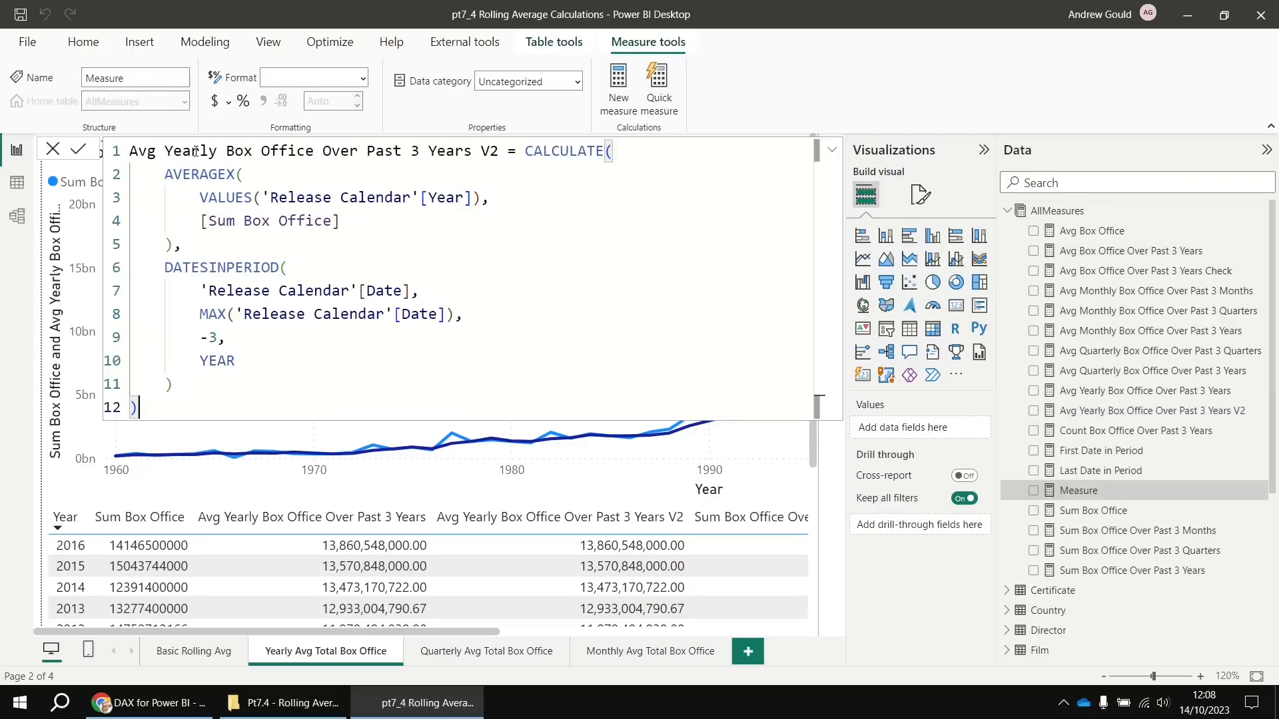
drag(192, 152, 165, 152)
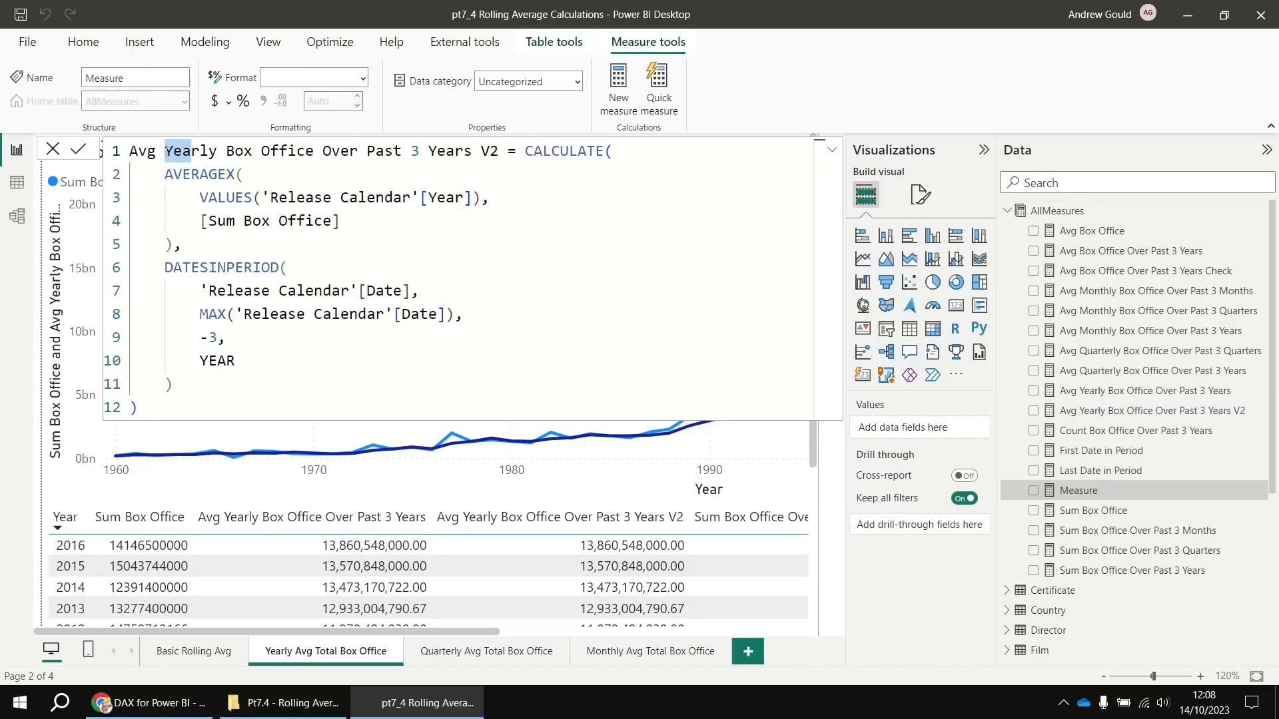
text(Quart)
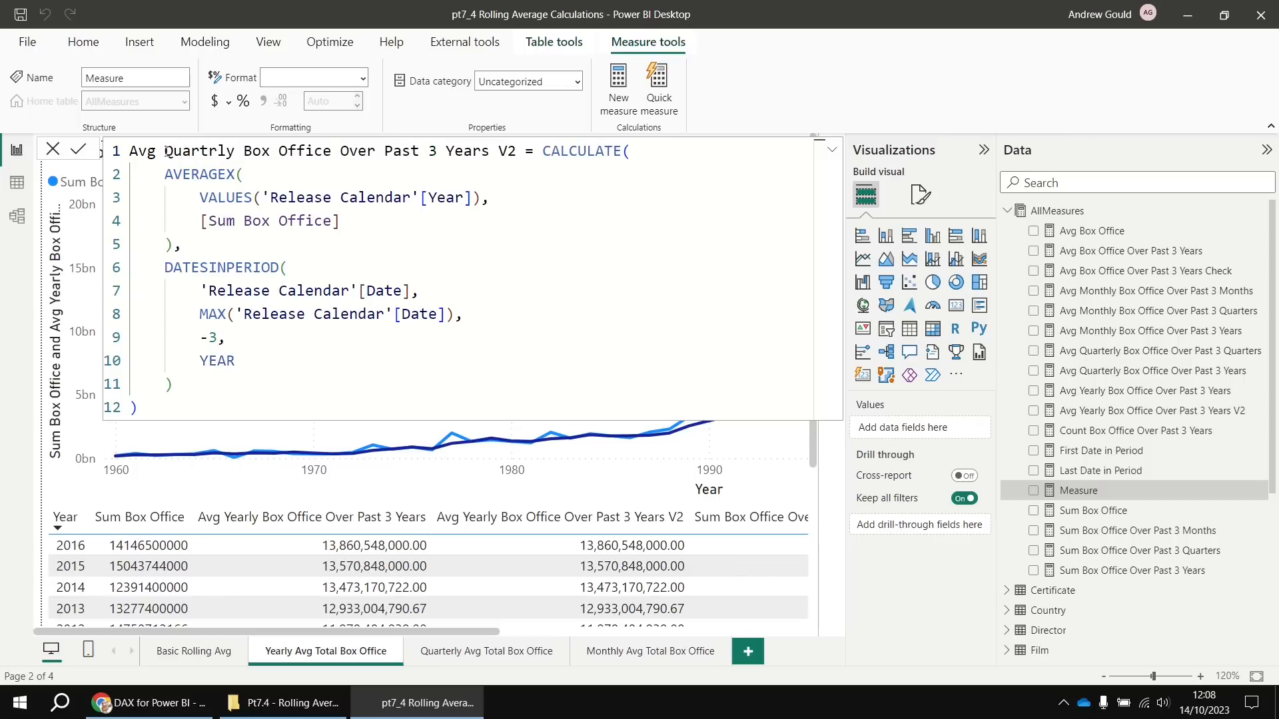
text(e)
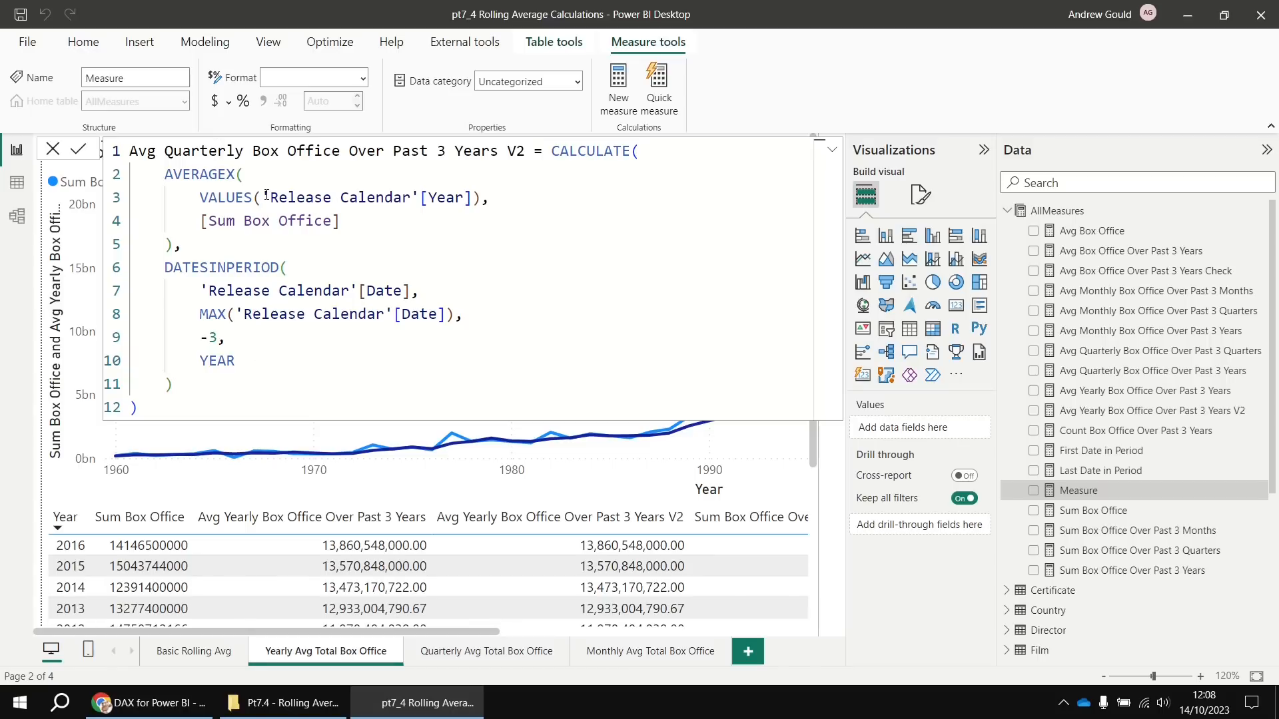
Change the VALUES column to 'Release Calendar'[Year Quarter], commit, and go to the Quarterly Avg Total Box Office page
drag(263, 198, 472, 190)
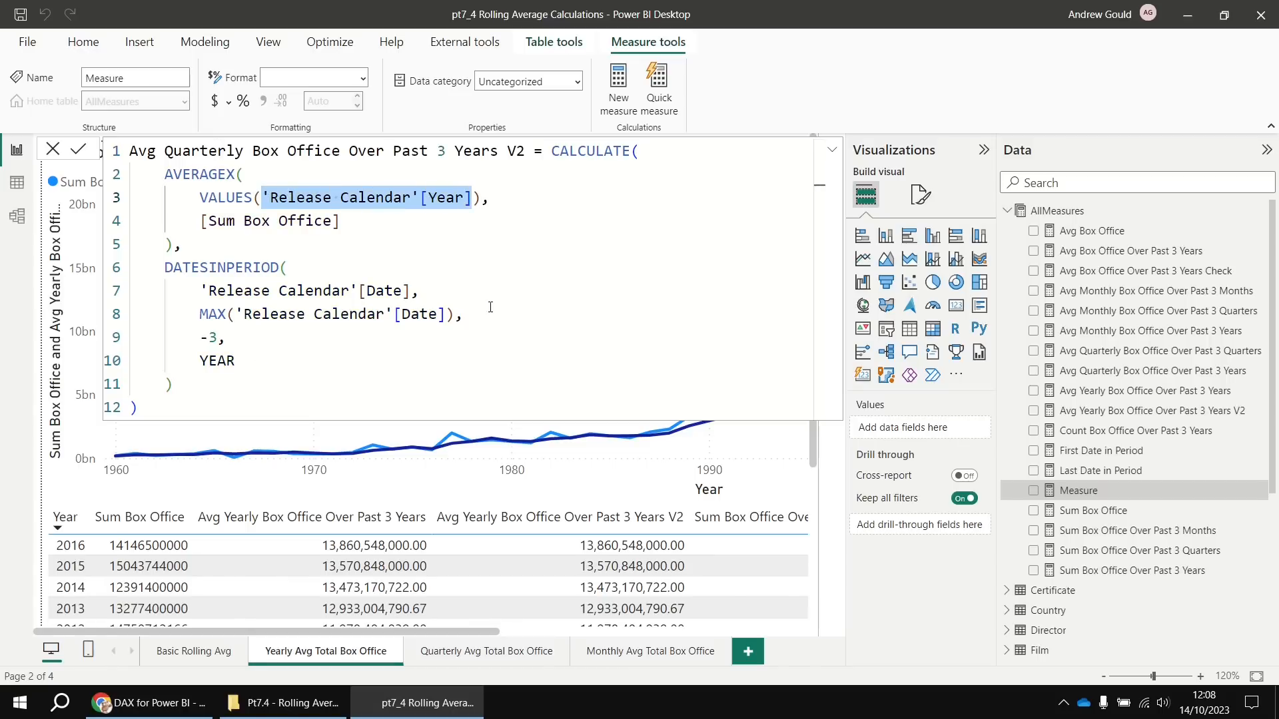
key(BackSpace)
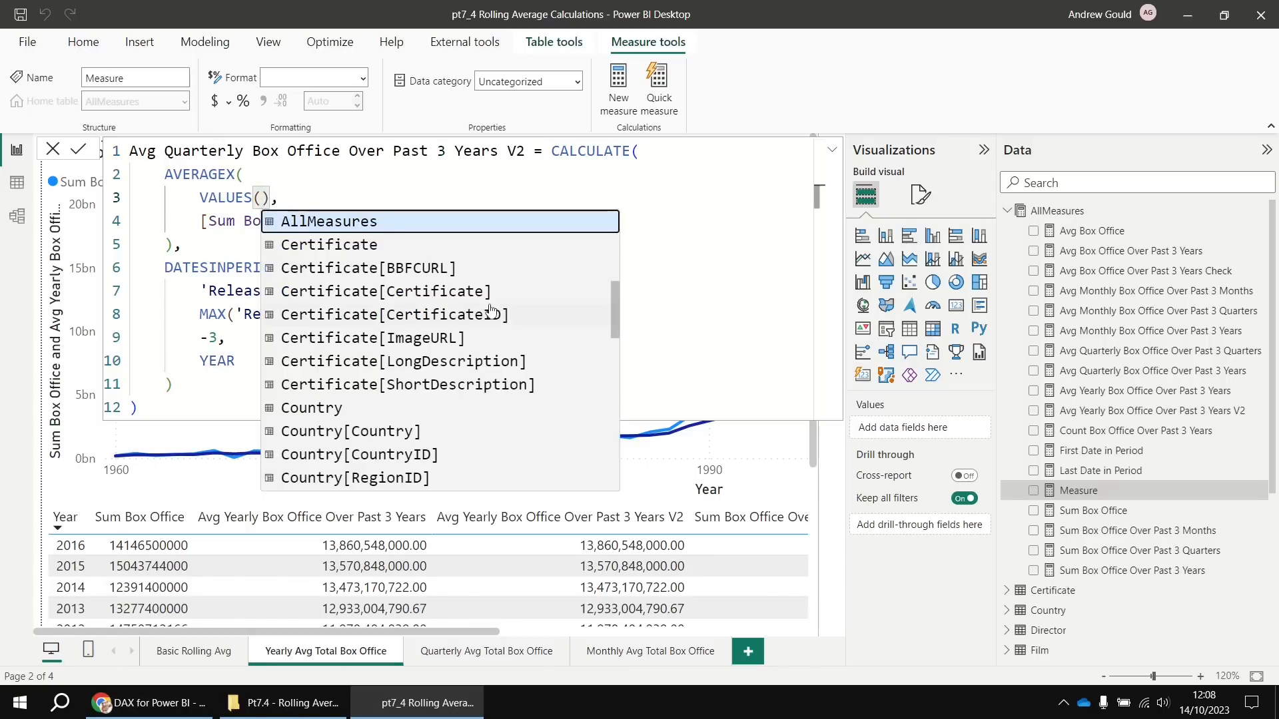
text(year)
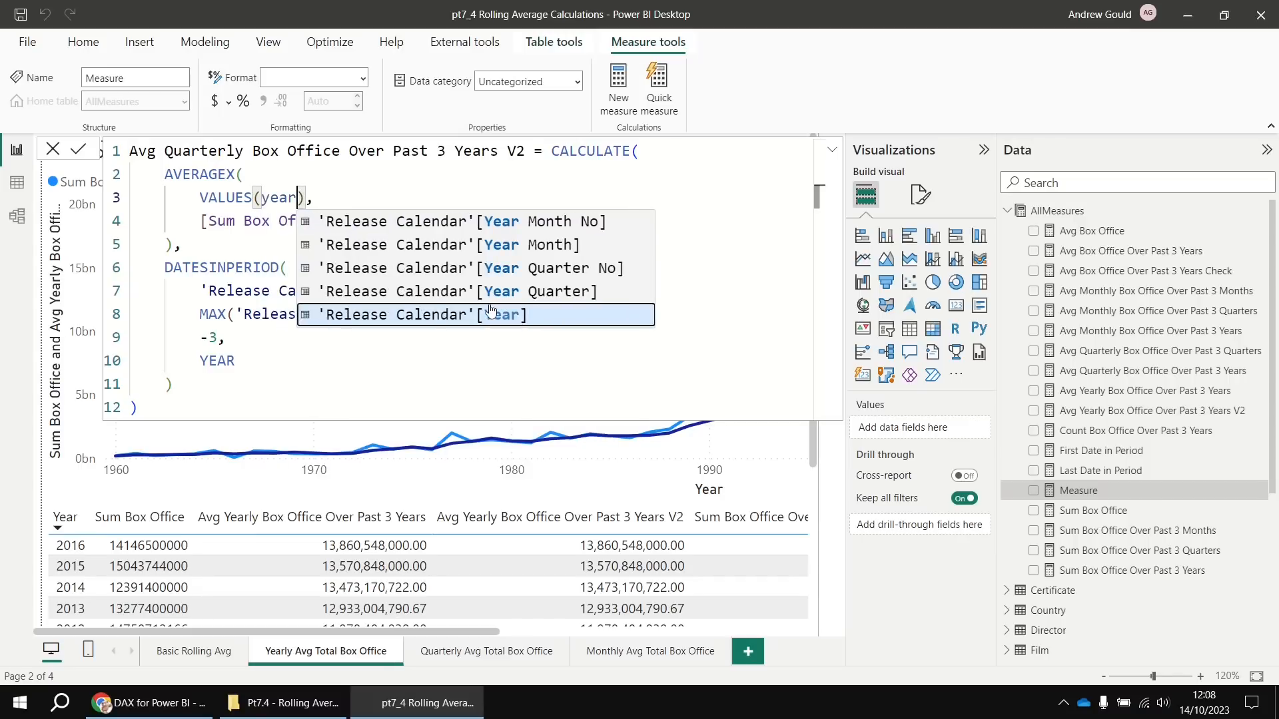
key(Up)
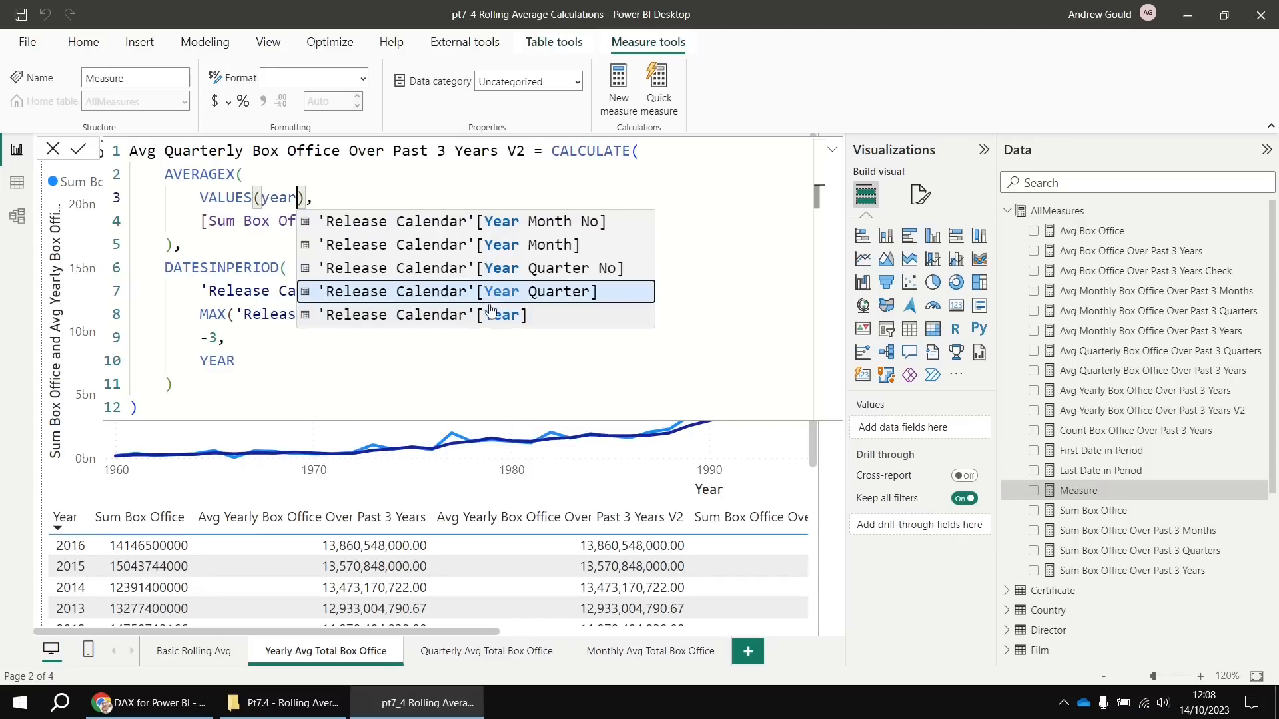
key(Tab)
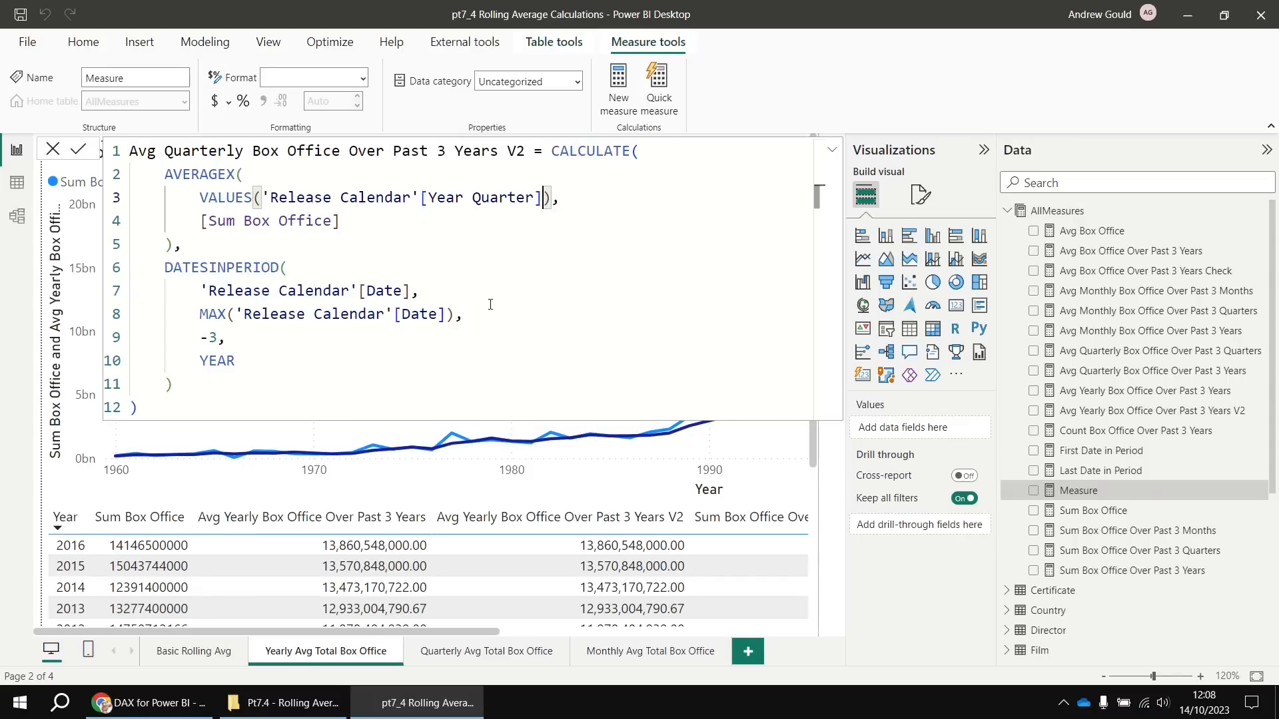
key(Return)
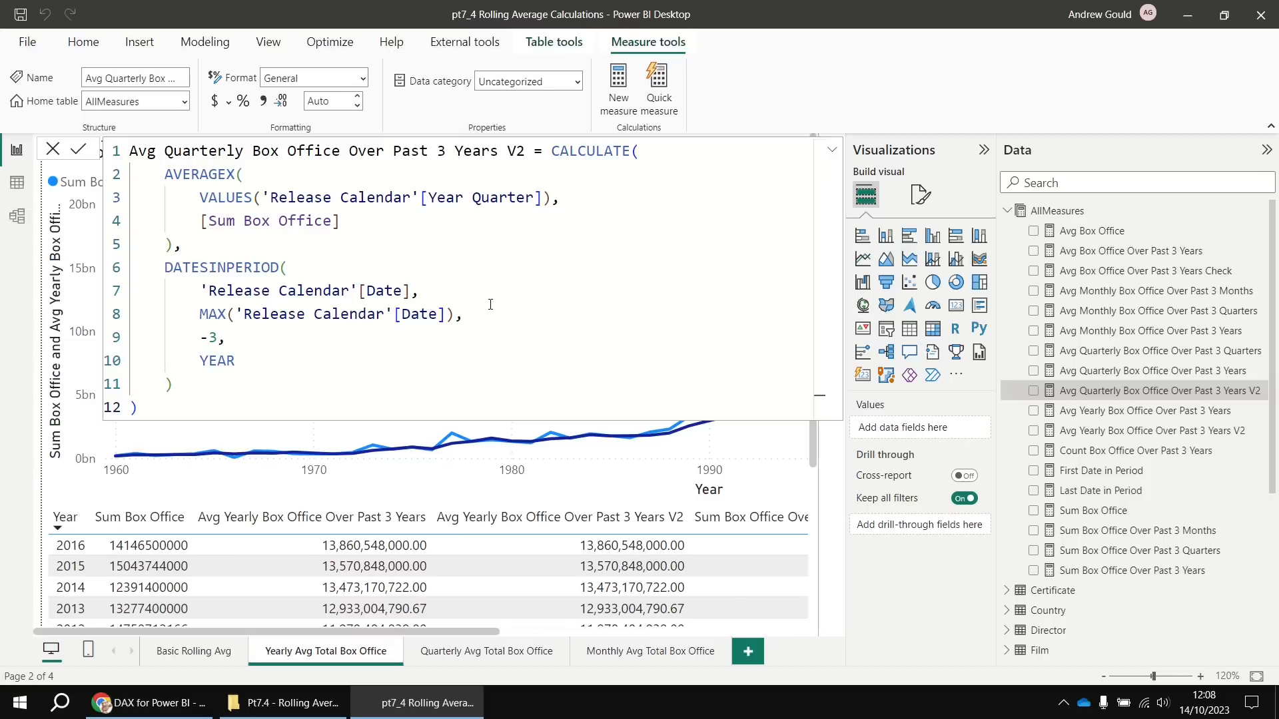
click(472, 655)
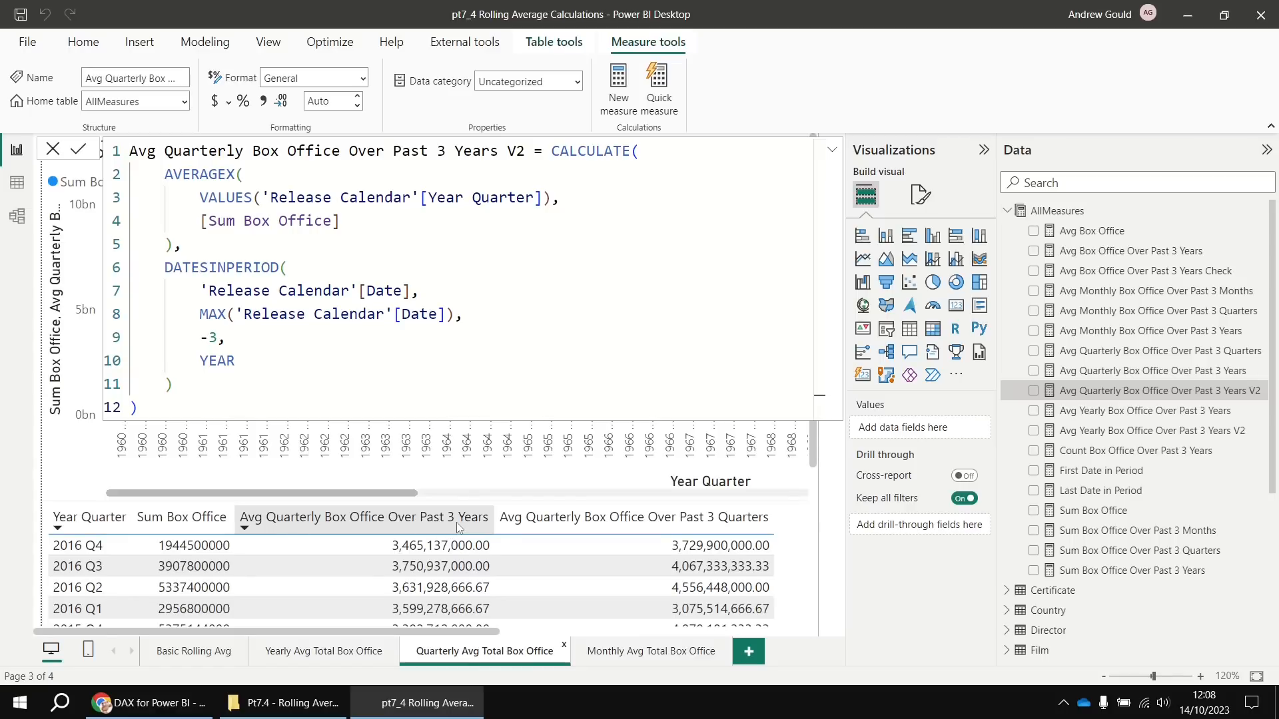
Add the quarterly V2 measure to the quarterly table (3,465,137,000.00 for 2016 Q4) and select its formula
click(798, 538)
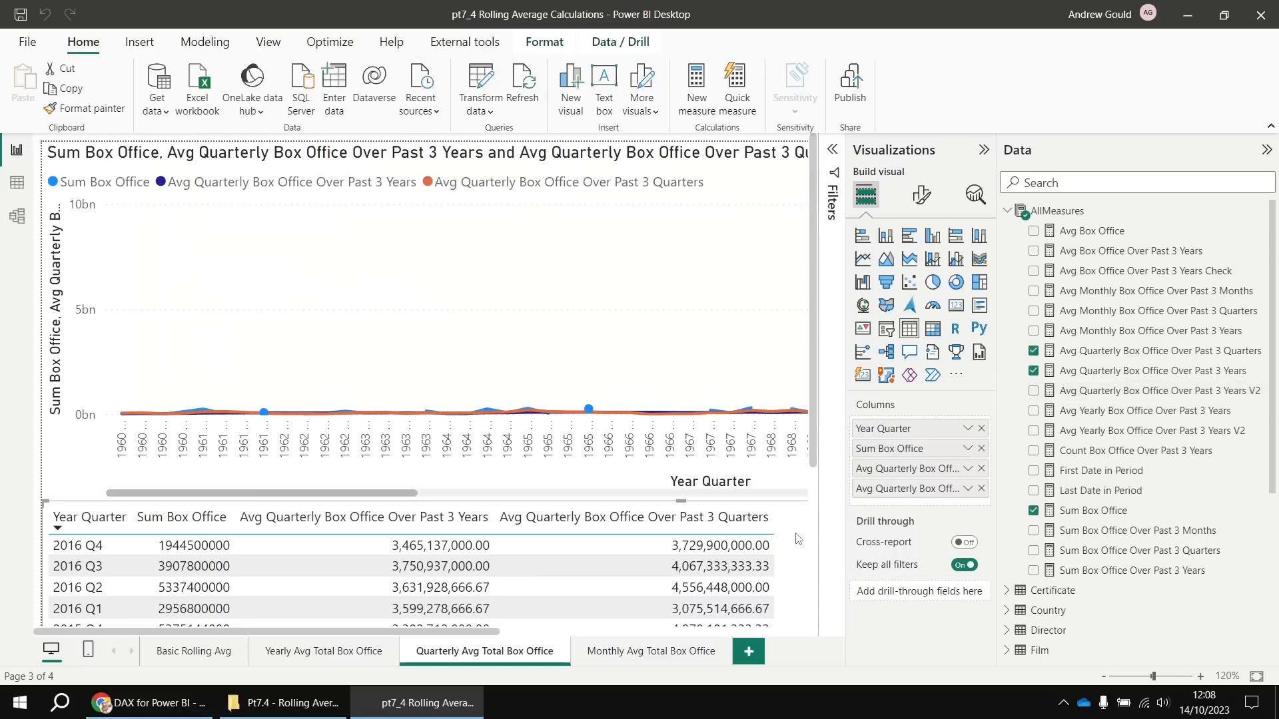
drag(1146, 392, 866, 510)
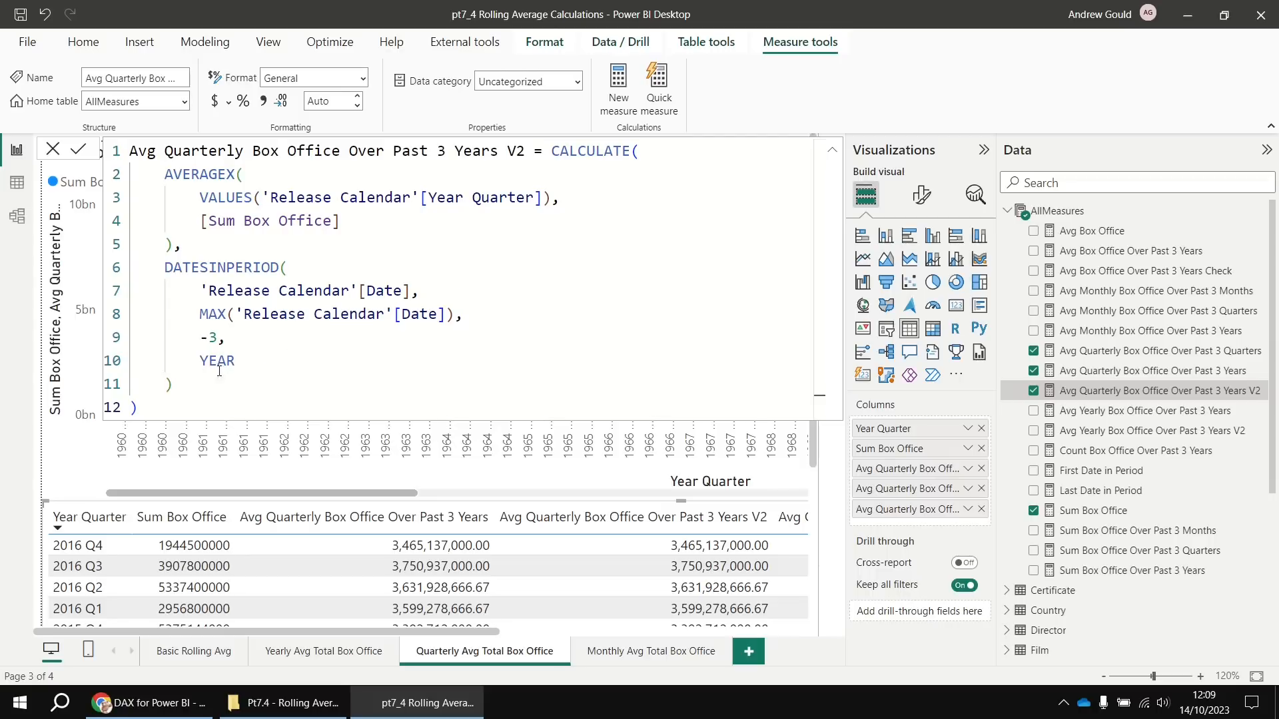
drag(171, 408, 121, 158)
key(ctrl+c)
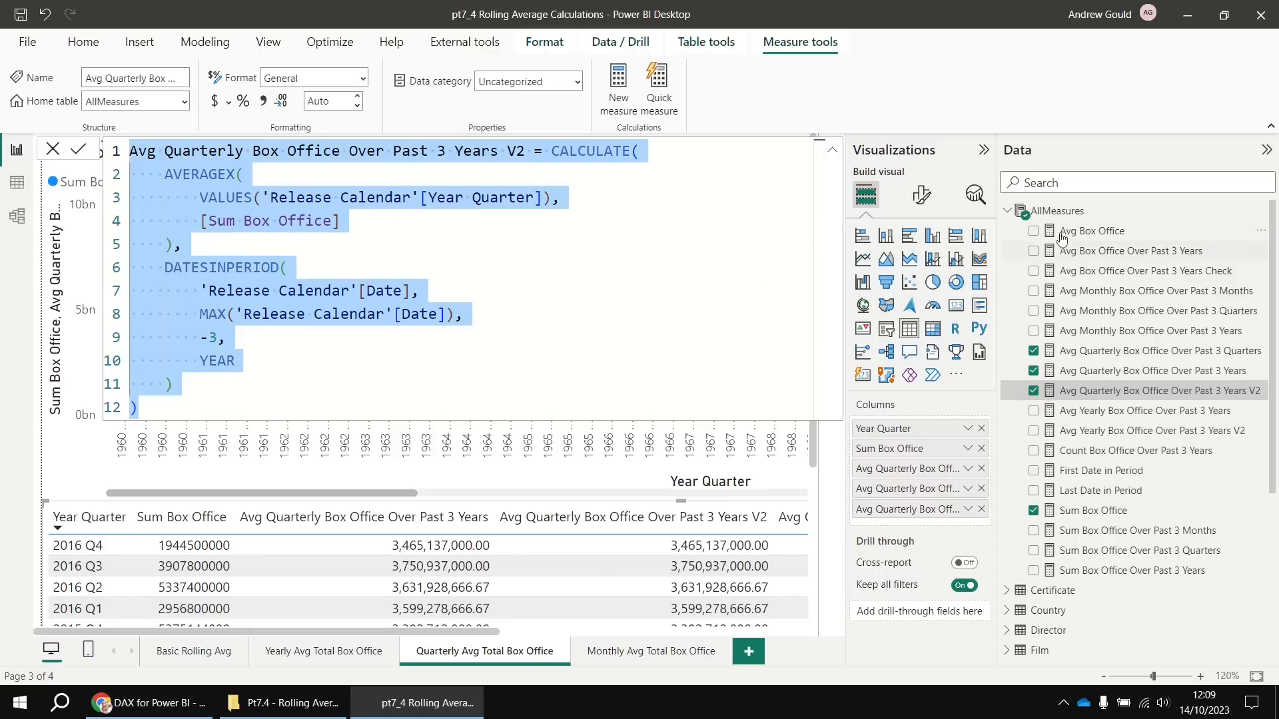
Paste the formula into a new measure named Avg Quarterly Box Office Over Past 3 Quarters V2, using DATESINPERIOD -3, QUARTER
right_click(1064, 211)
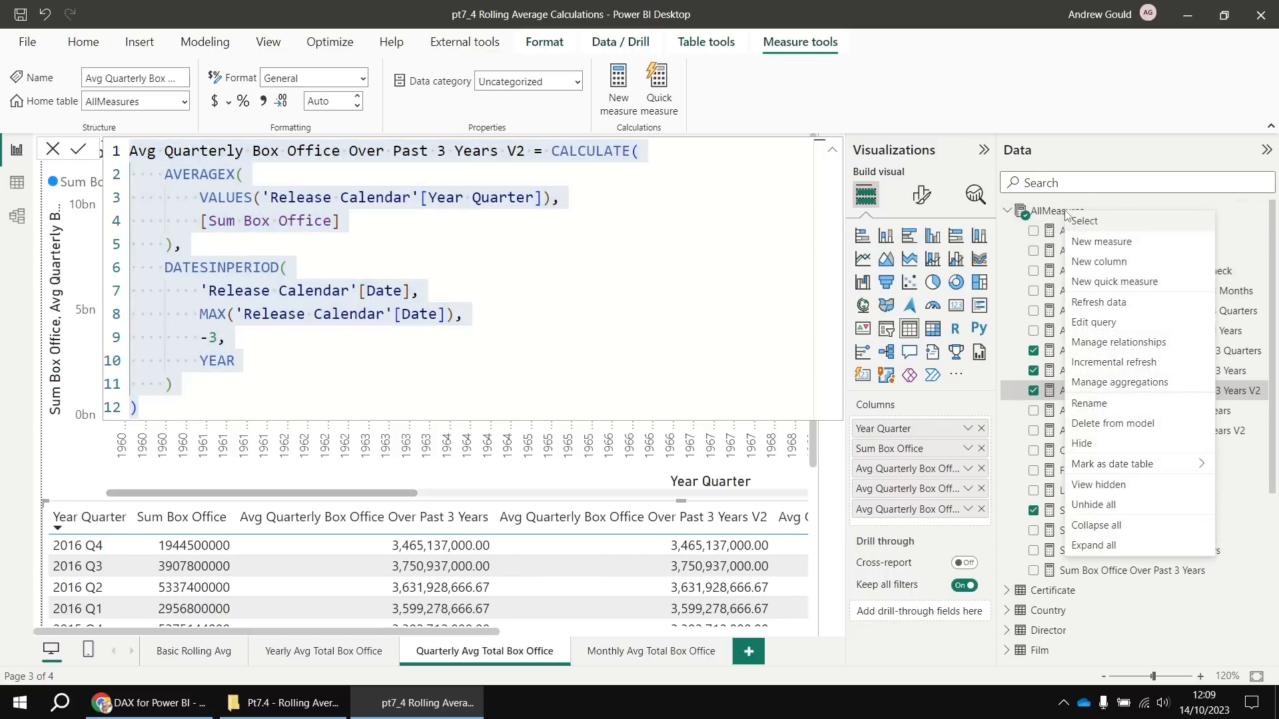
click(1101, 241)
key(ctrl+v)
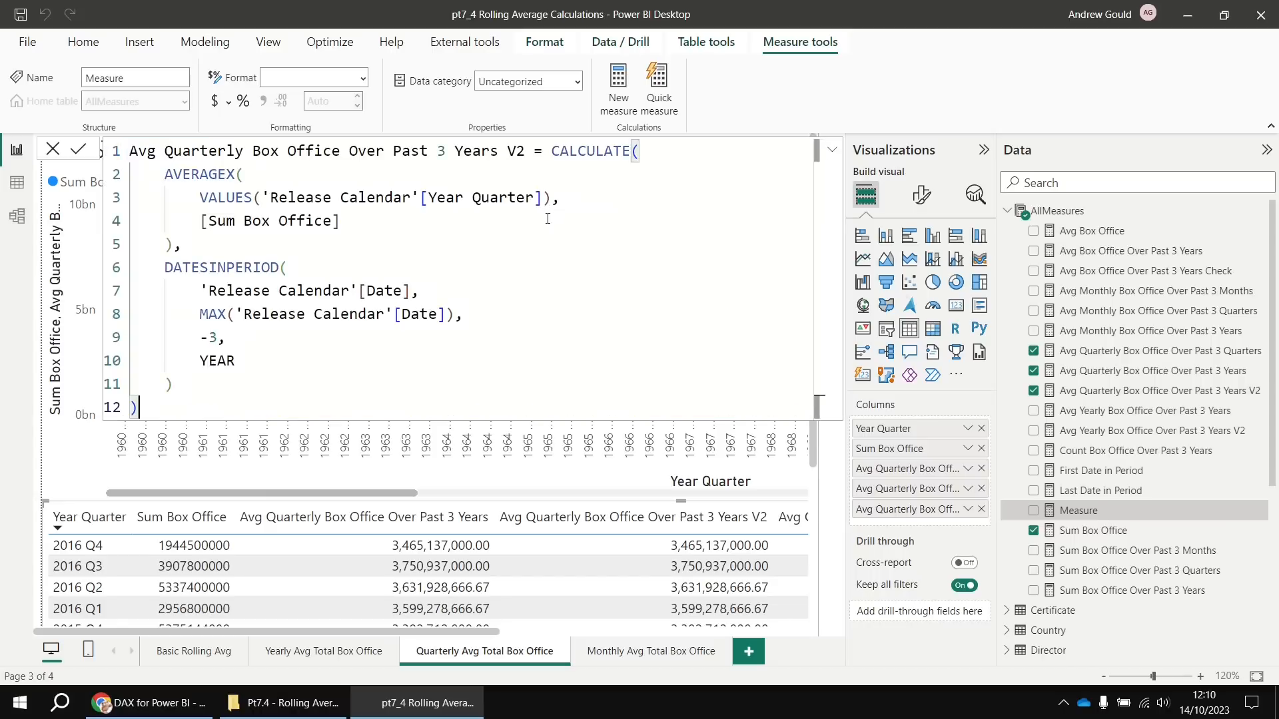
double_click(475, 151)
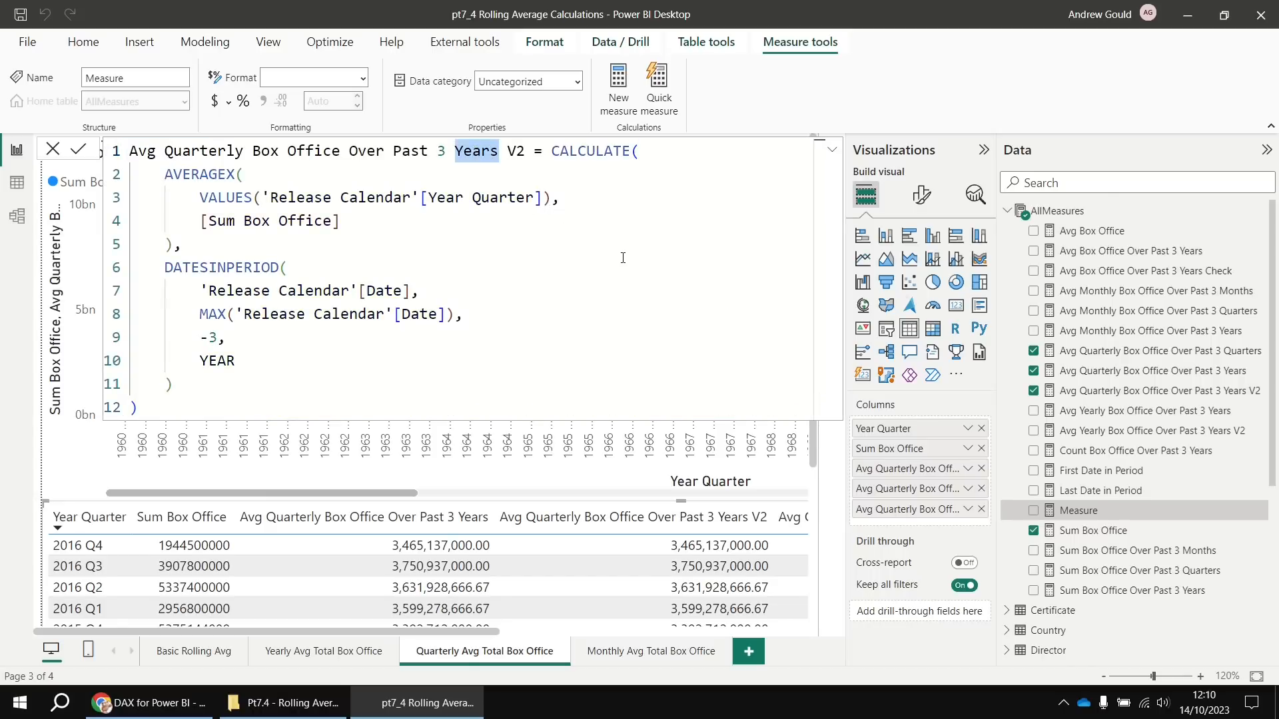
text(Quarters)
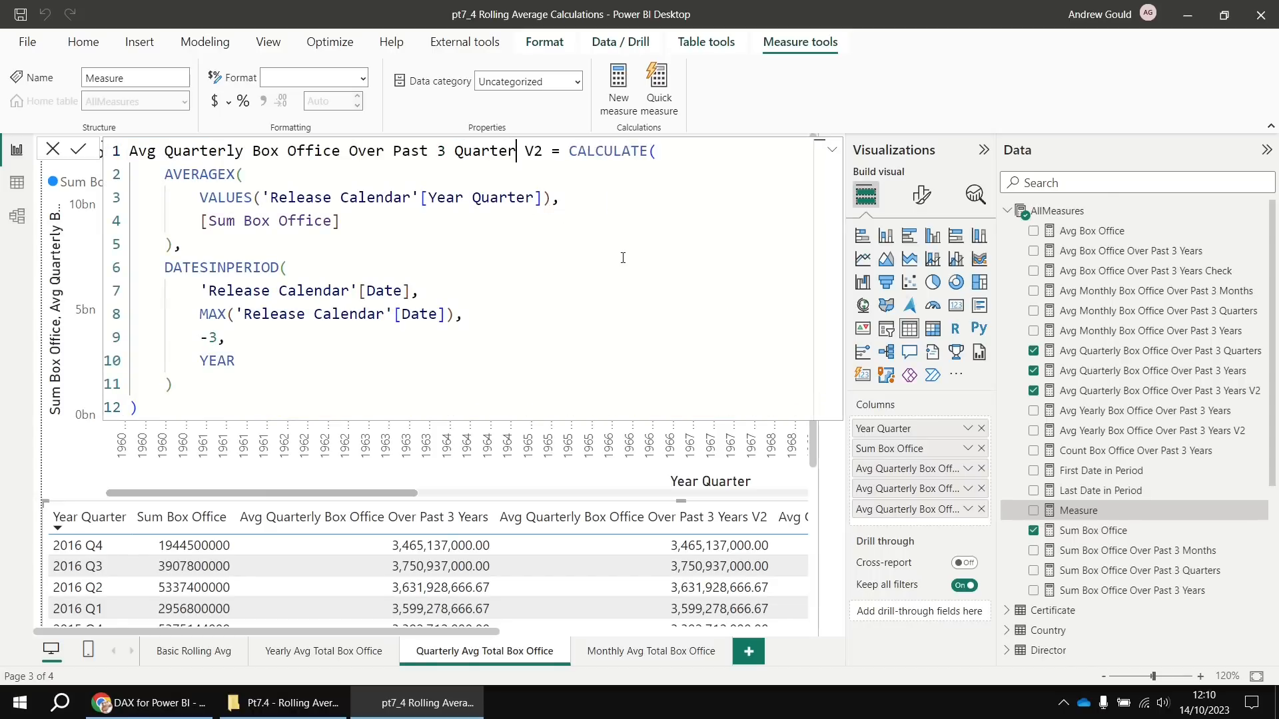
double_click(227, 361)
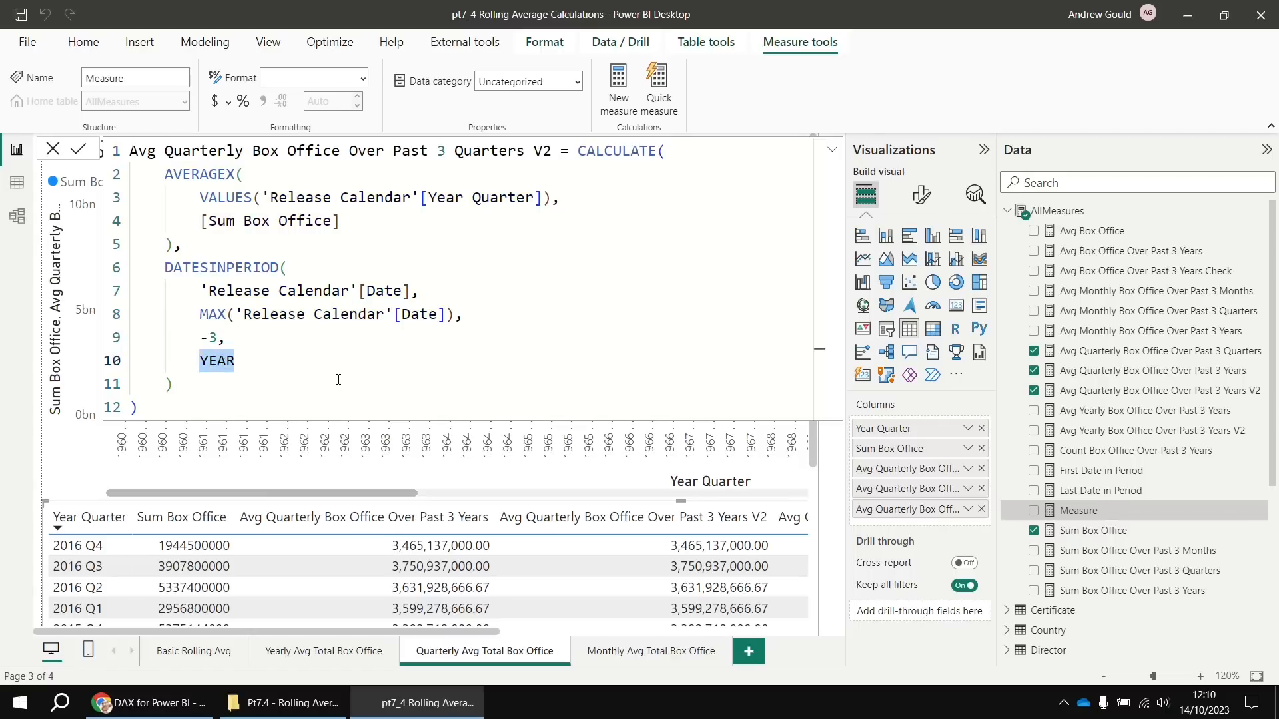
text(QUARTER)
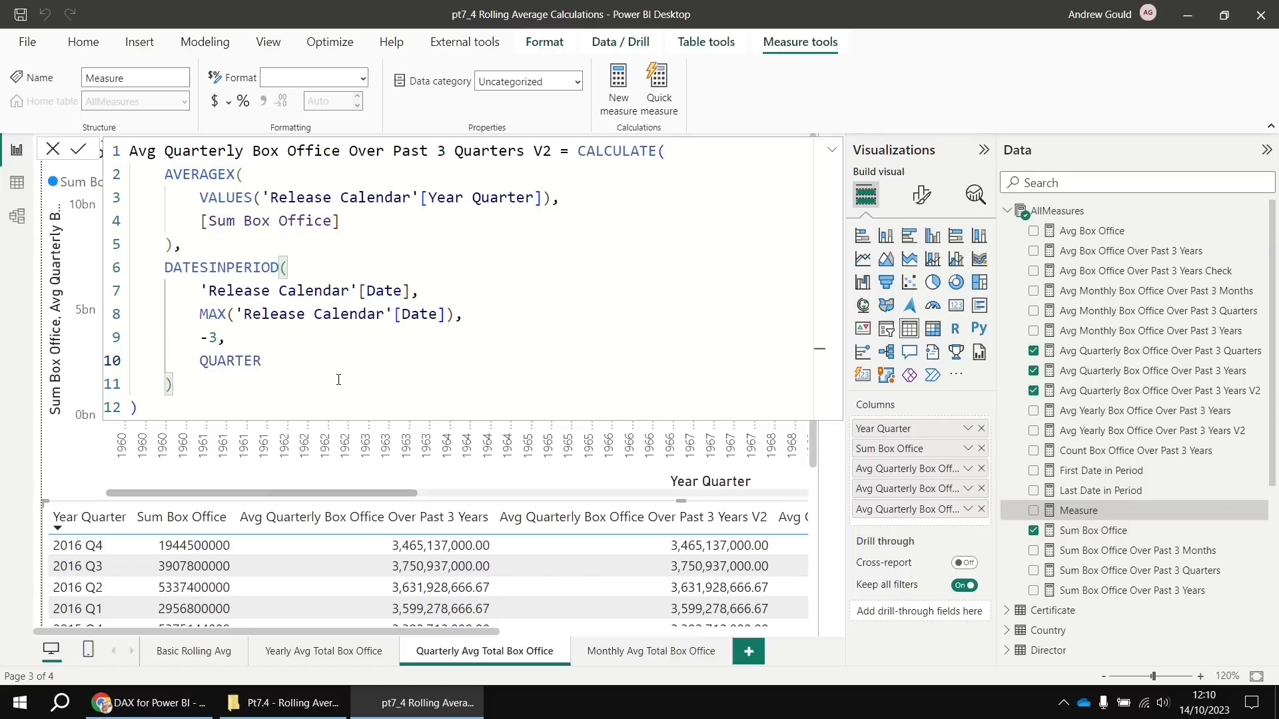
key(Return)
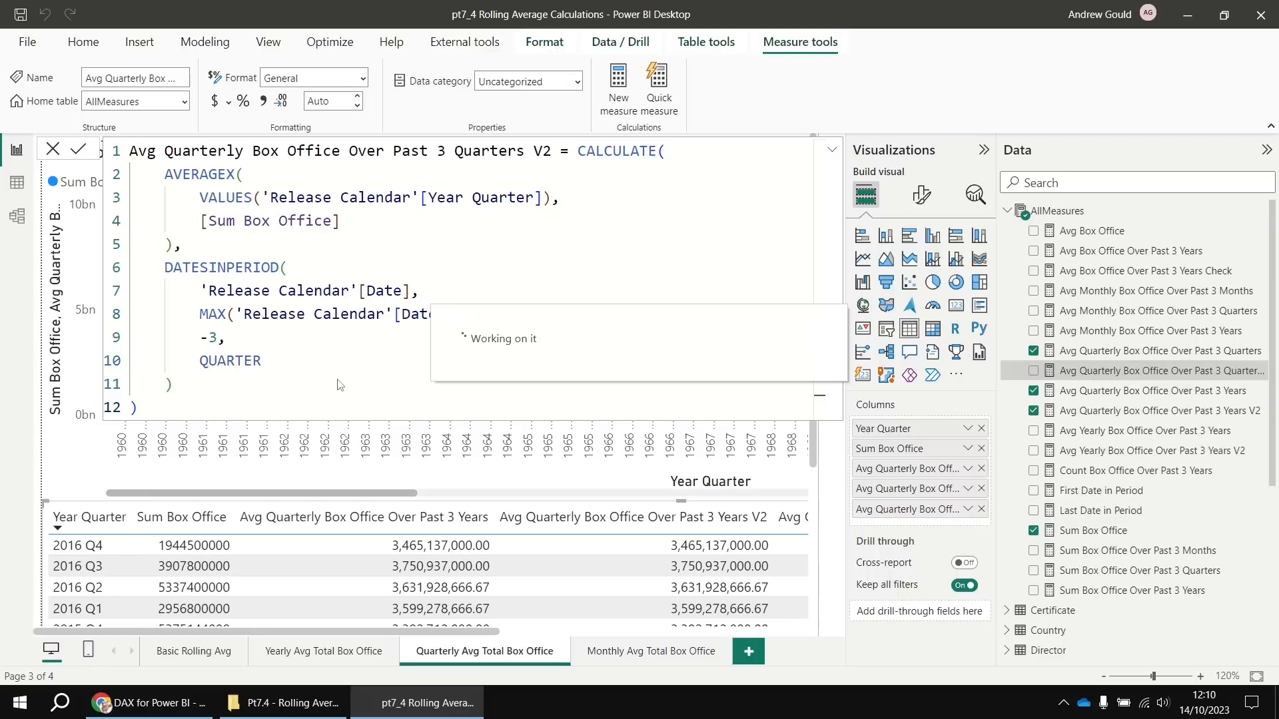
Add the Past 3 Quarters V2 measure to the quarterly table, confirming it matches the original at 3,729,900,000.00
scroll(586, 586, right, 10)
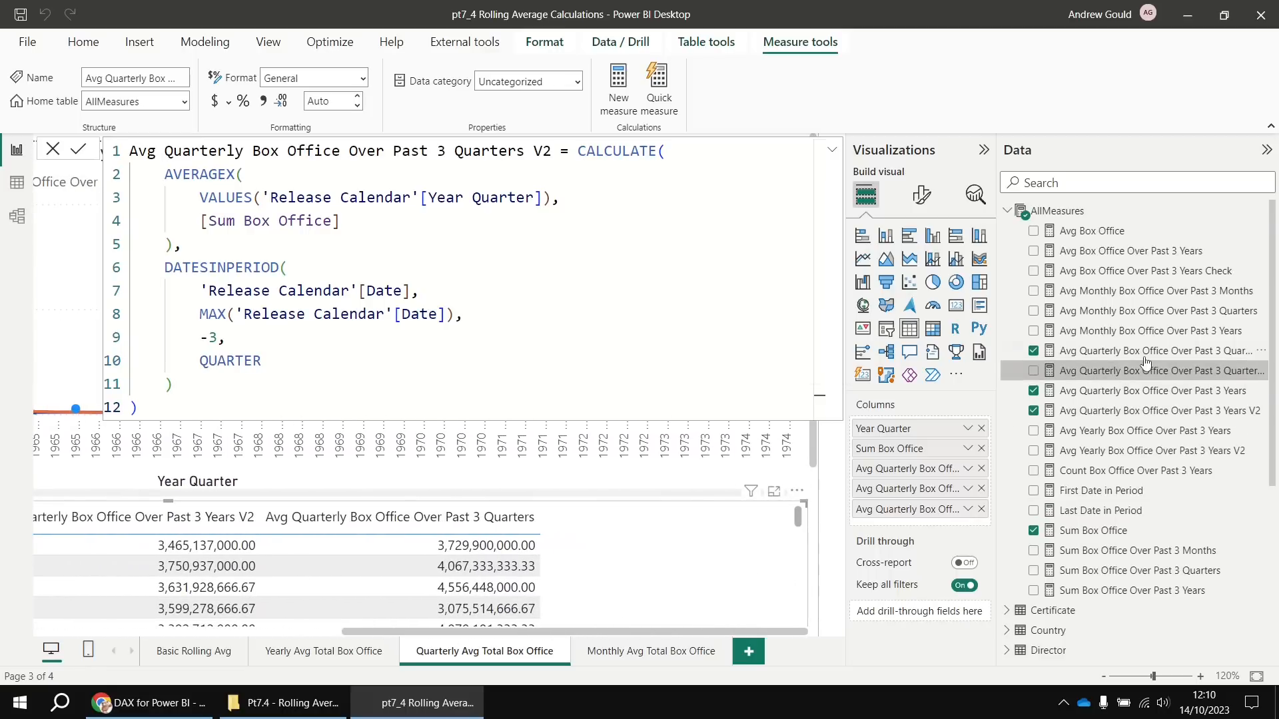
drag(1144, 375, 666, 567)
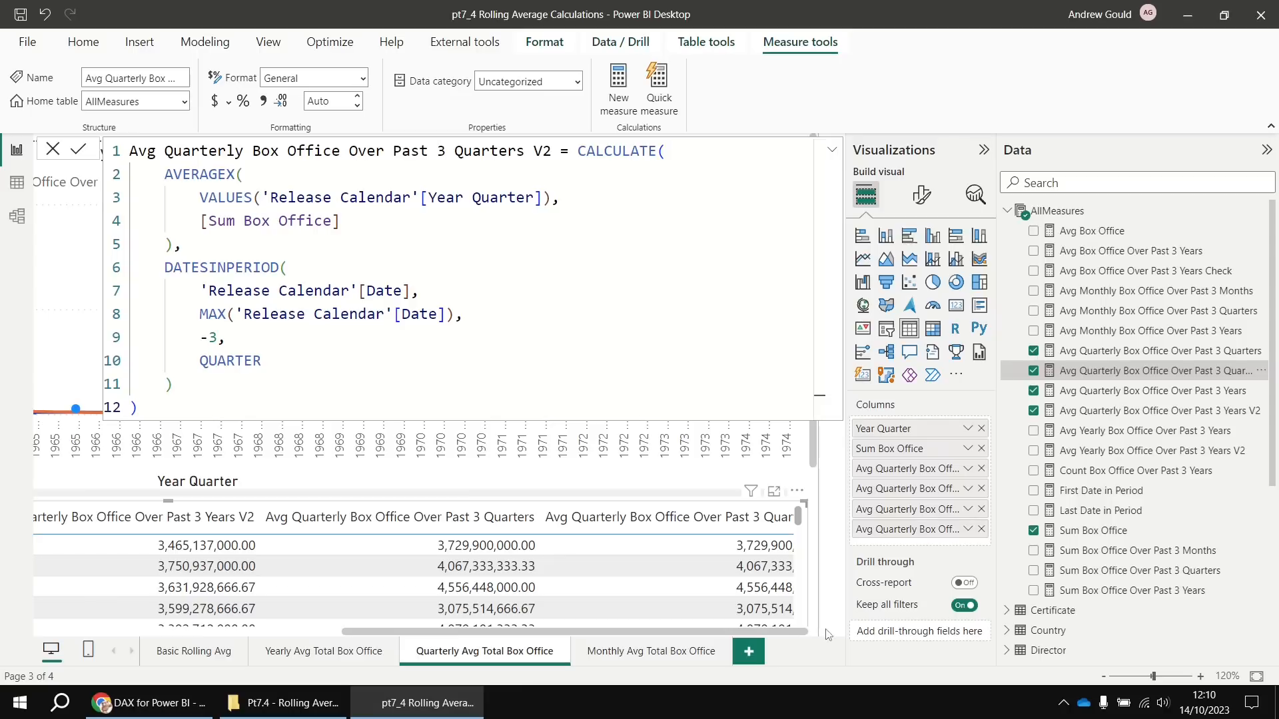
scroll(786, 617, down, 3)
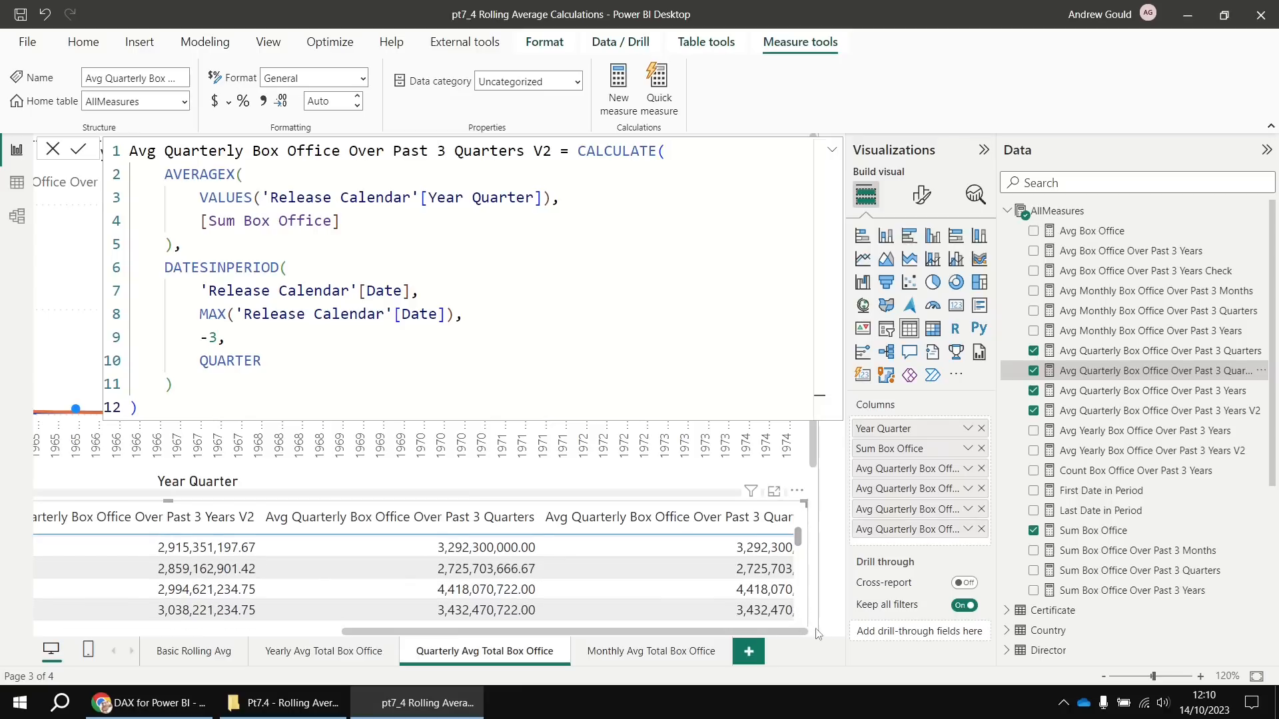
ctrl+scroll(790, 580, down, 2)
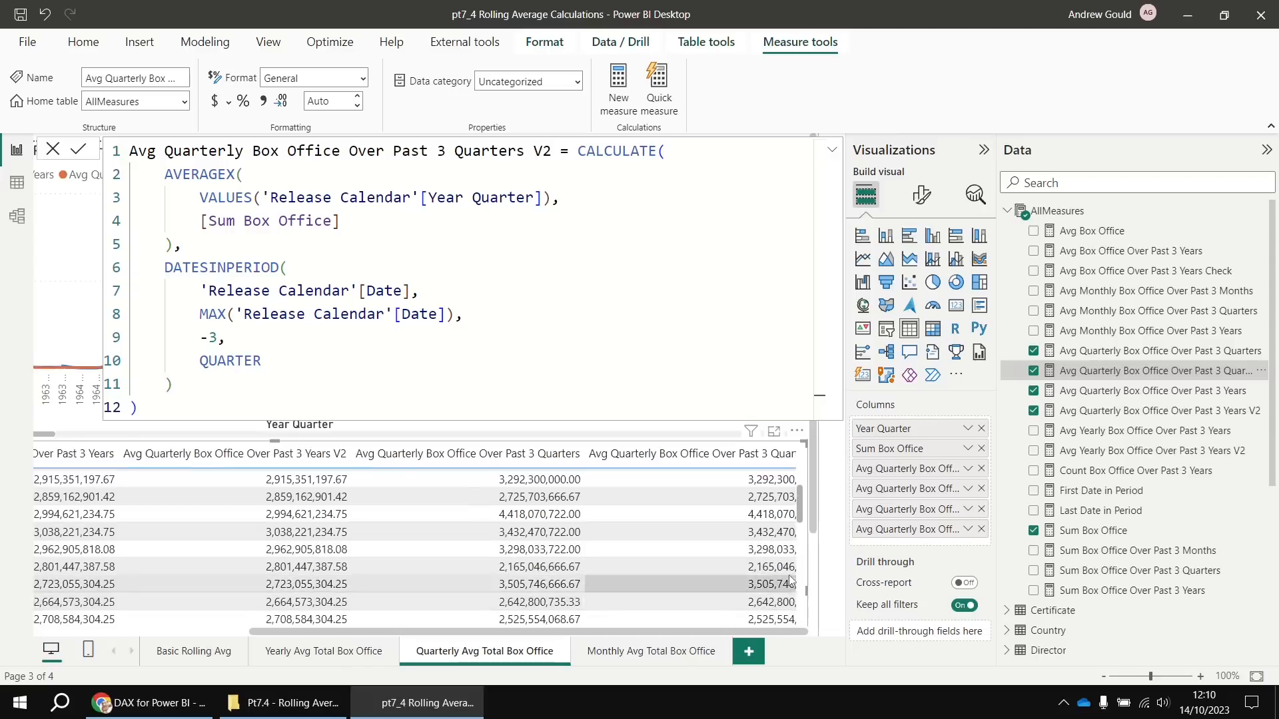
ctrl+scroll(819, 558, down, 1)
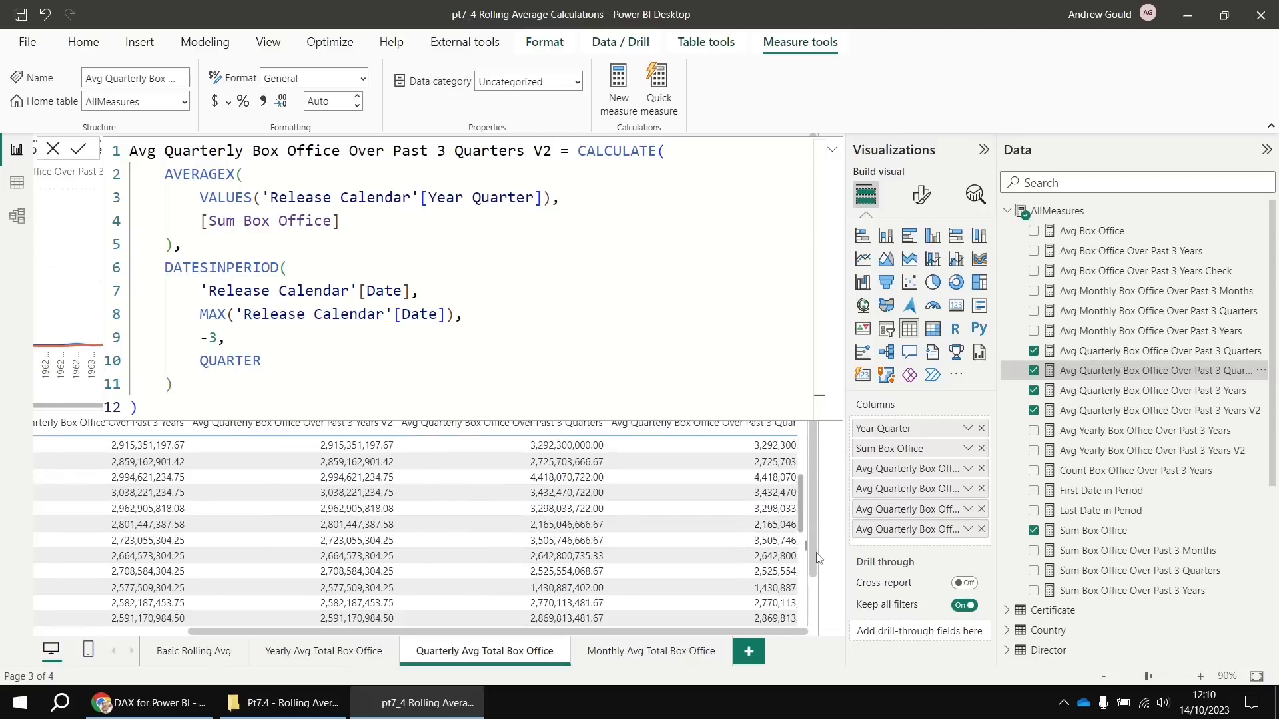
ctrl+scroll(818, 559, down, 1)
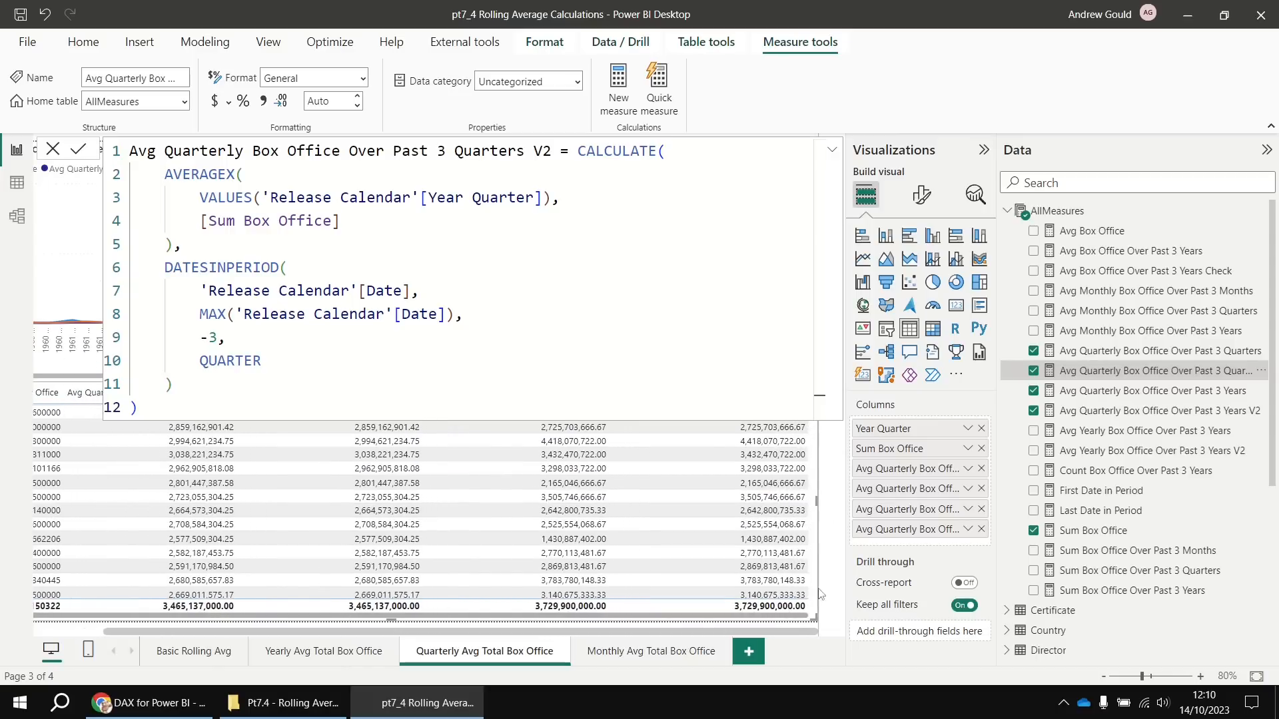
scroll(778, 549, down, 5)
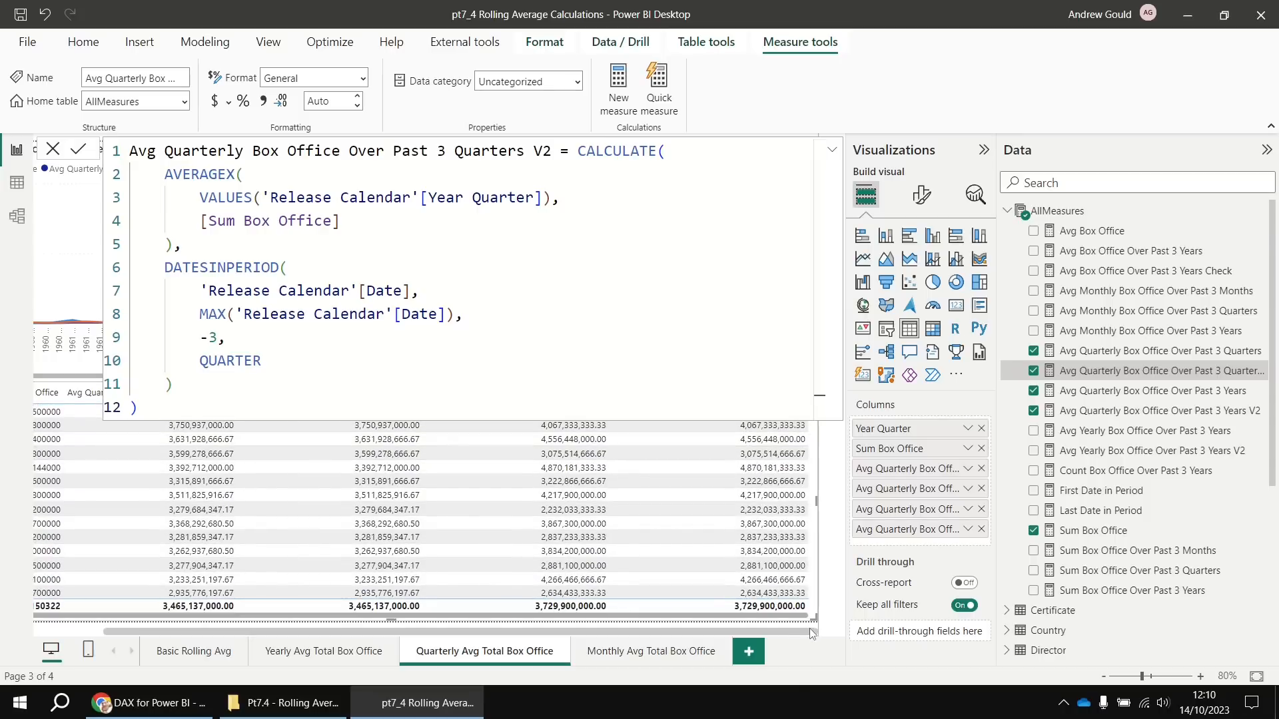
click(1032, 209)
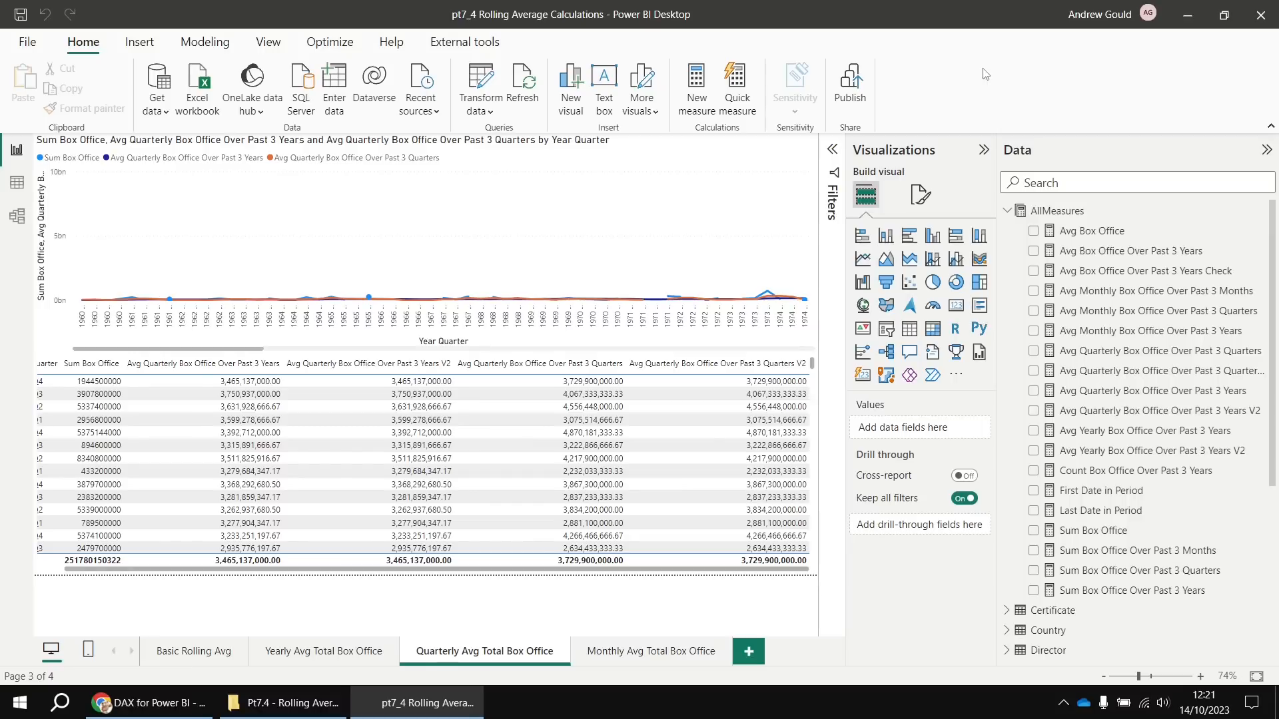
On the Monthly page, paste the yearly V2 formula into a new measure renamed Avg Monthly Box Office Over Past 3 Years V2
click(626, 659)
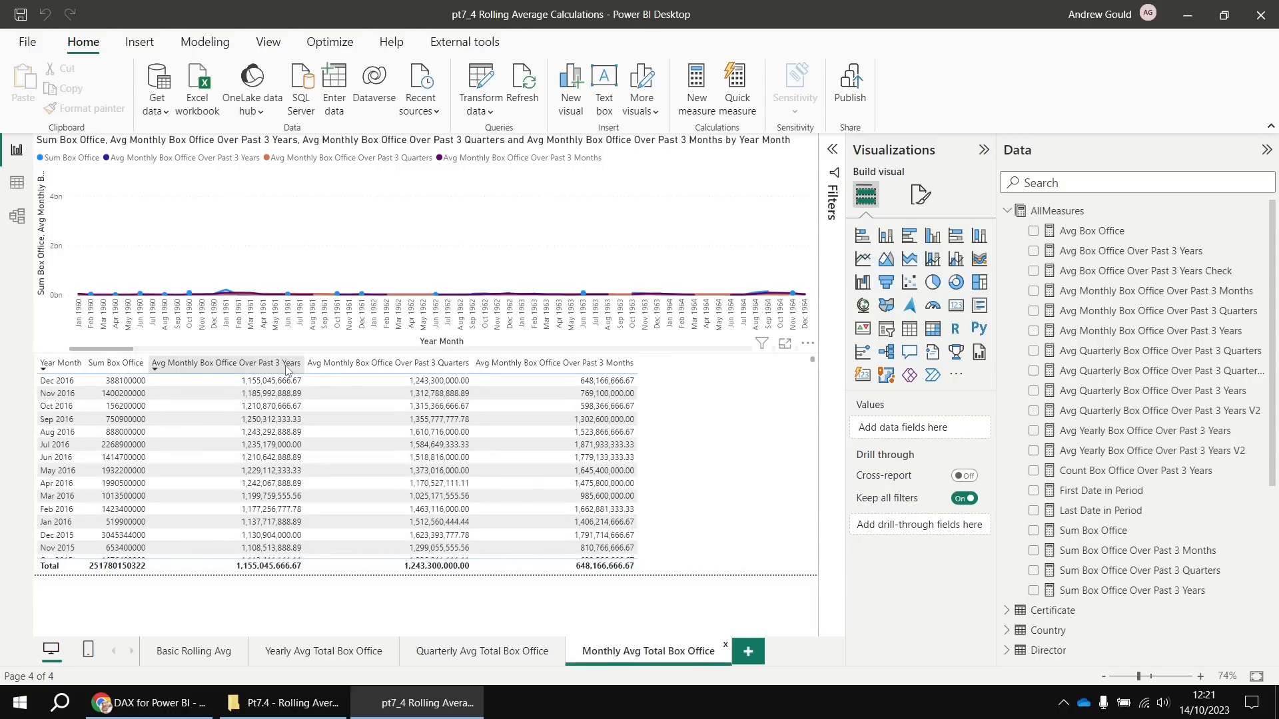
click(1136, 453)
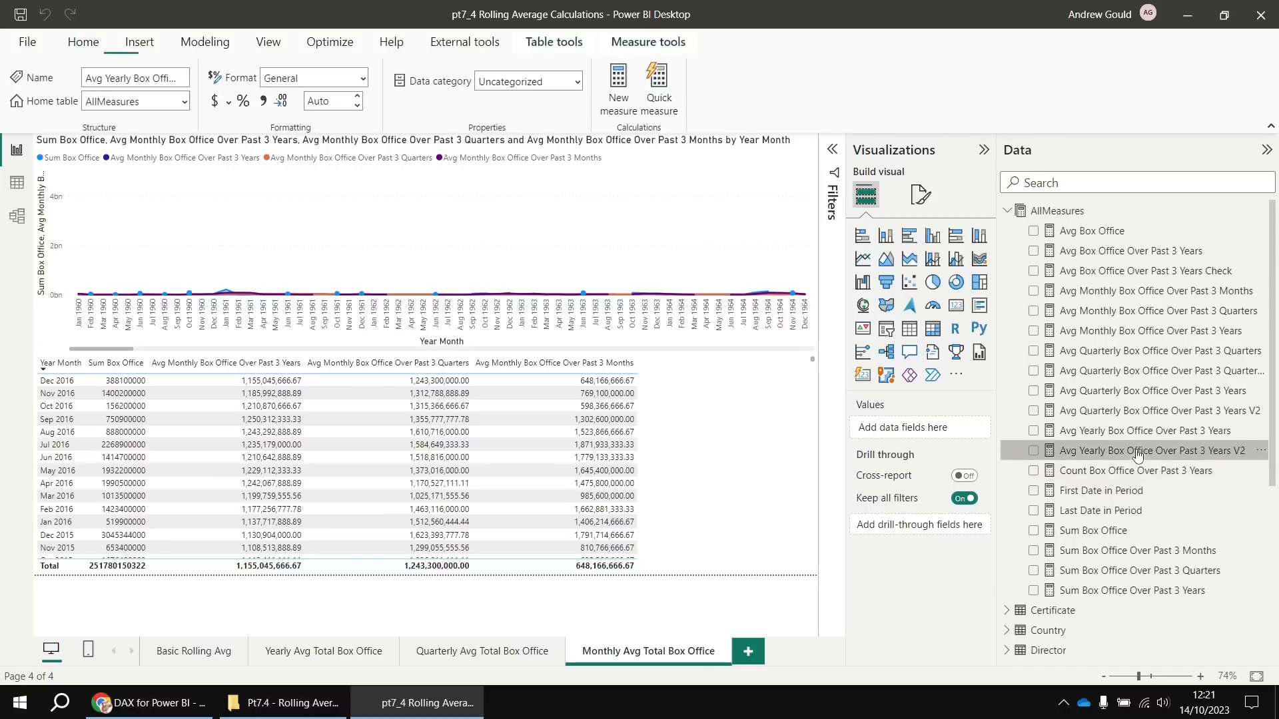
drag(160, 408, 130, 150)
key(ctrl+c)
right_click(1074, 211)
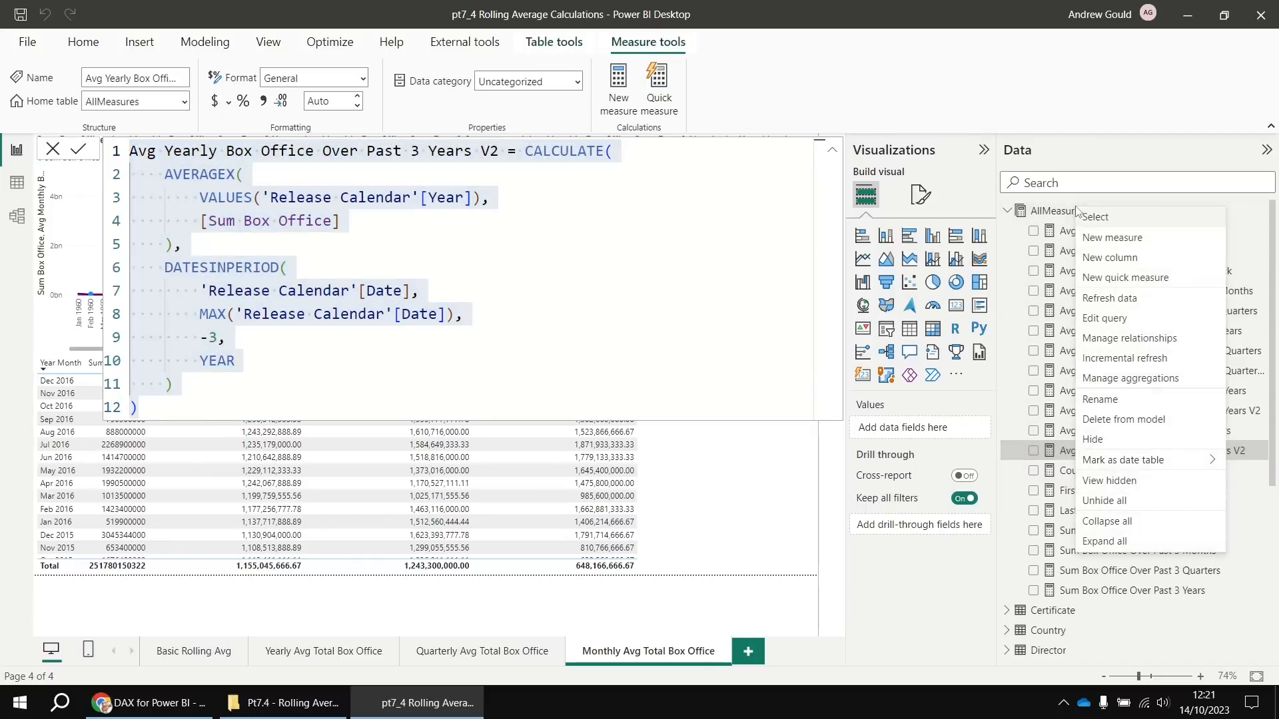
click(1077, 241)
key(ctrl+v)
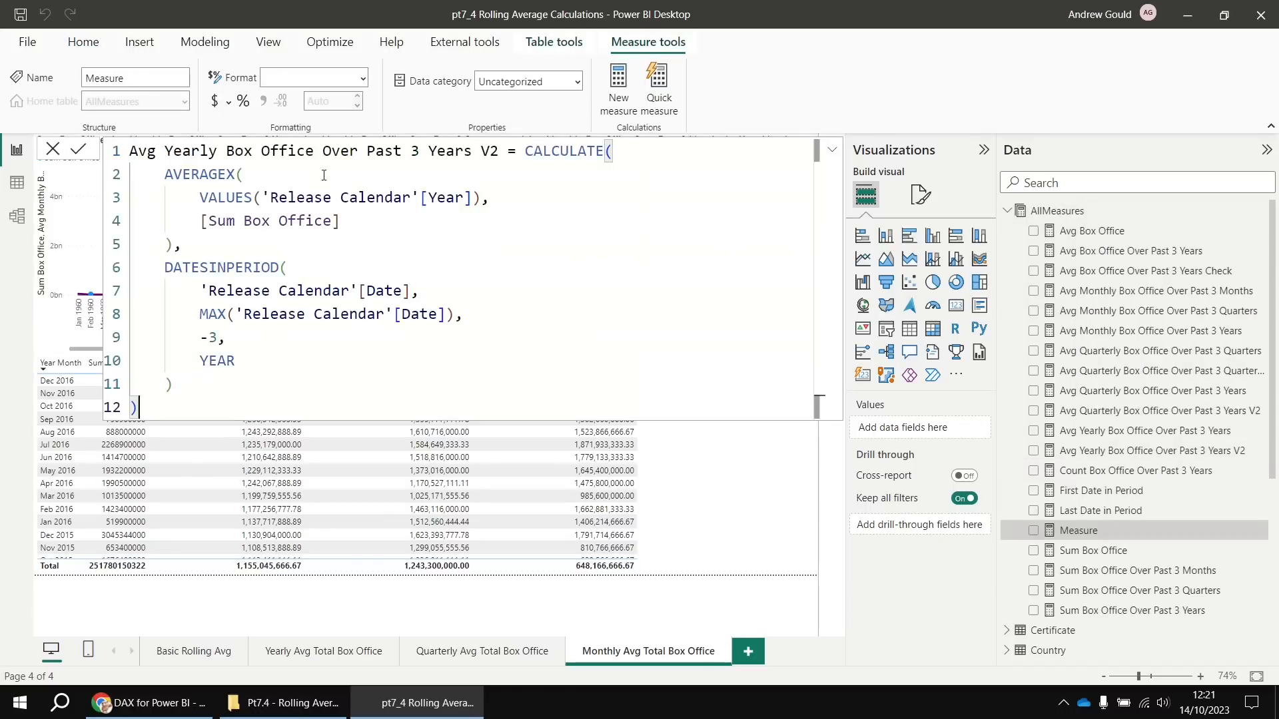
double_click(187, 152)
text(Monthly)
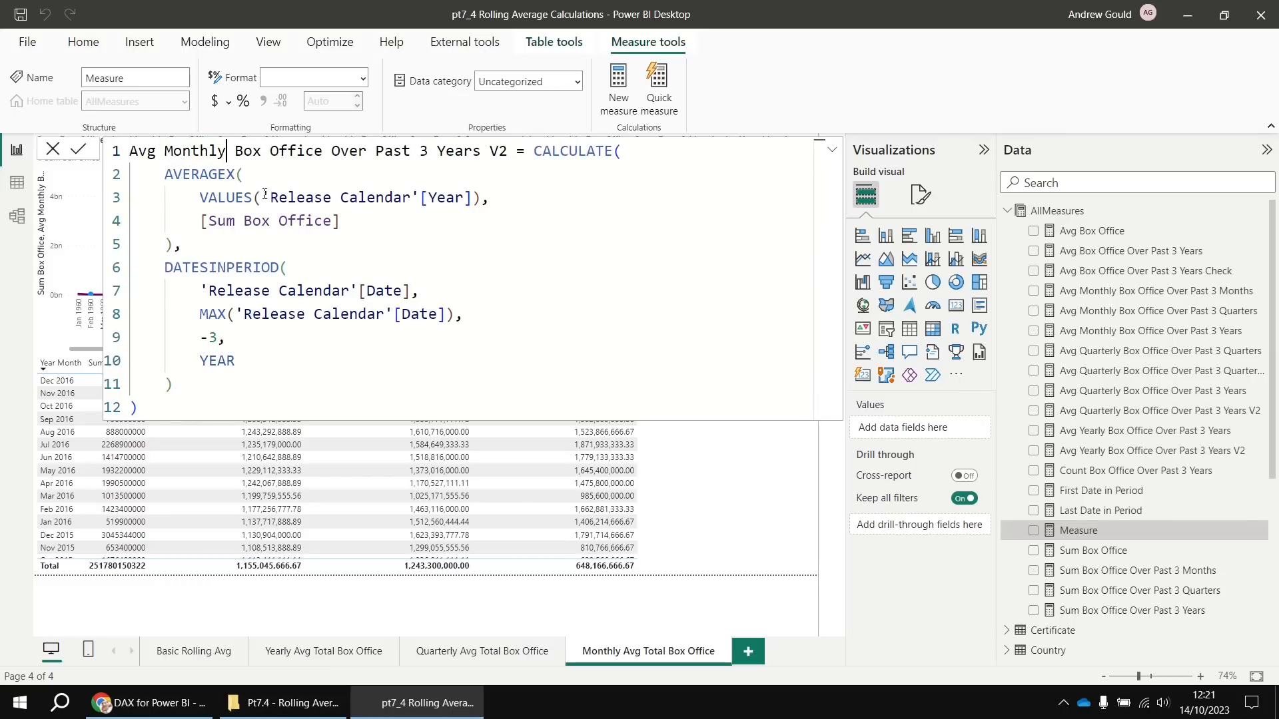
Replace the VALUES column with 'Release Calendar'[Year Month] and commit the monthly measure
drag(262, 198, 474, 197)
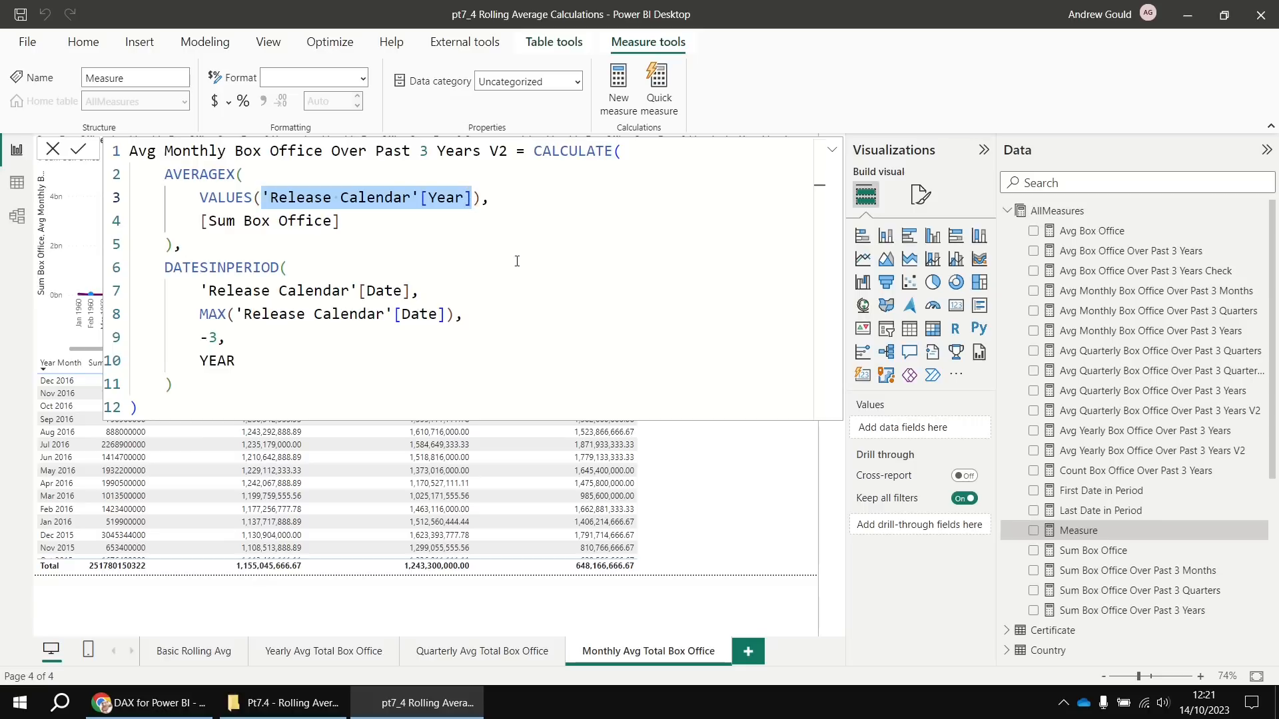
key(BackSpace)
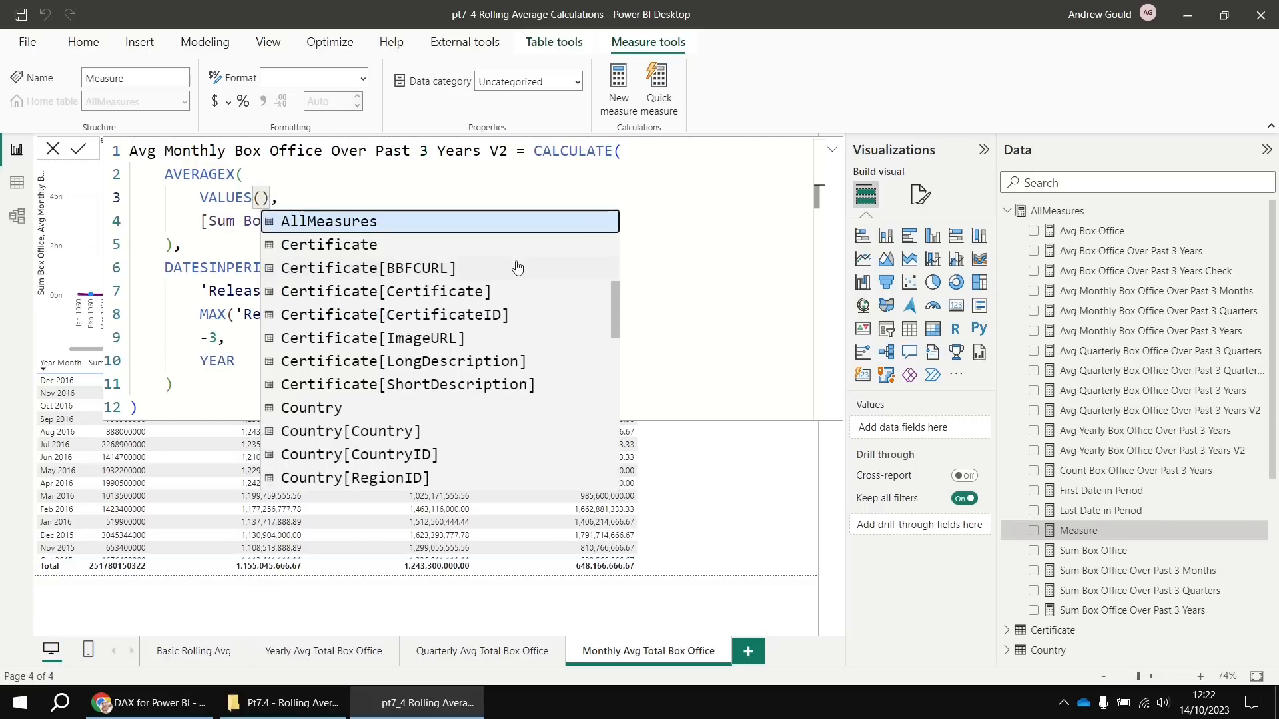
text(yea)
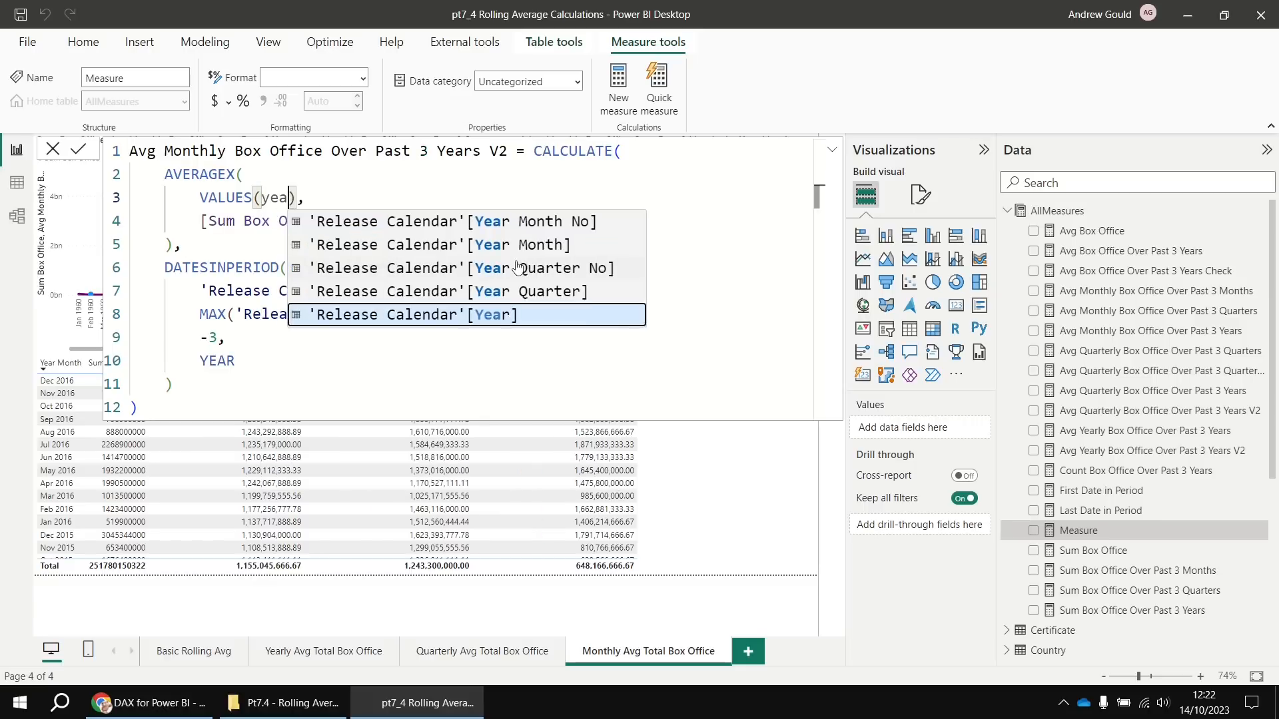
key(Up)
key(Up)
key(Up)
key(Tab)
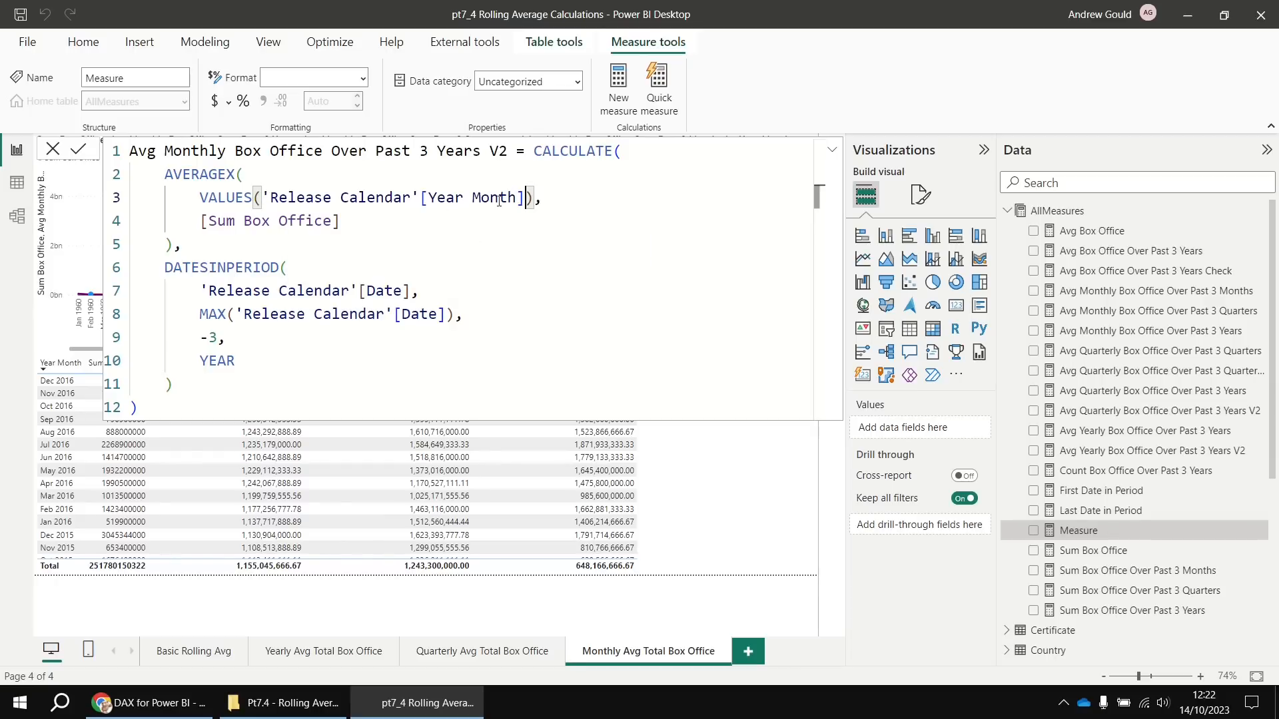
key(Return)
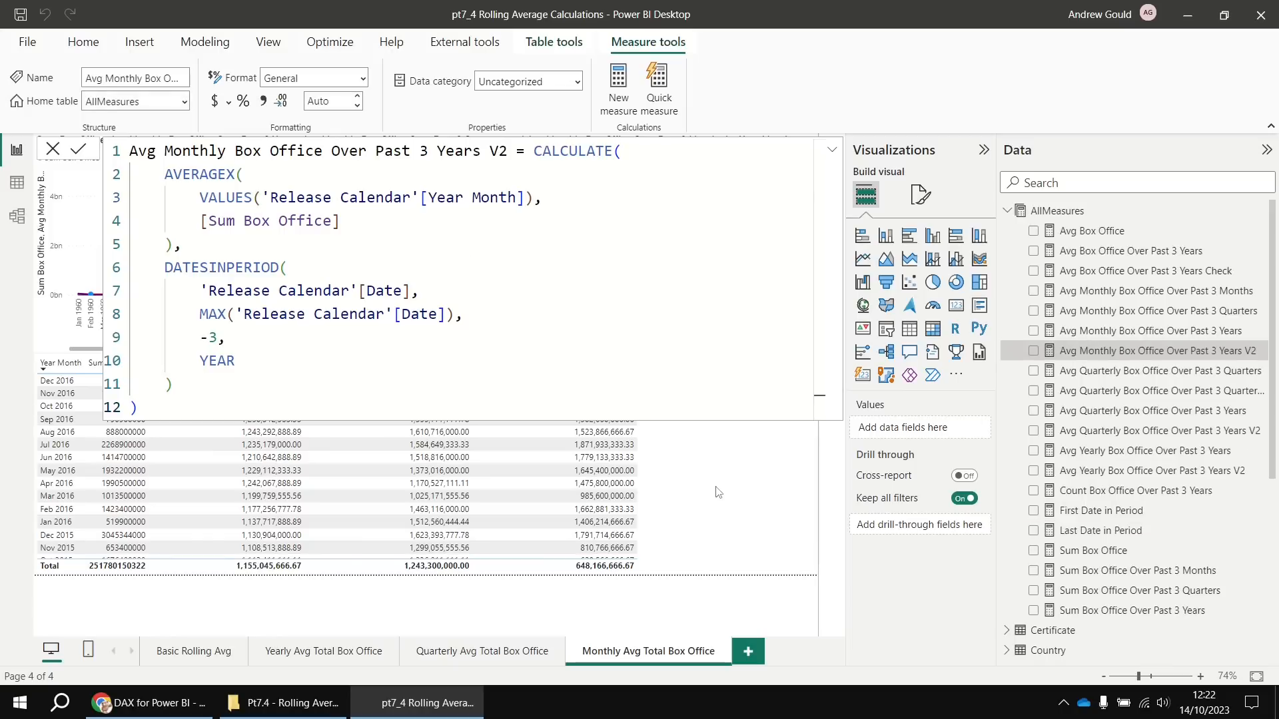
click(722, 513)
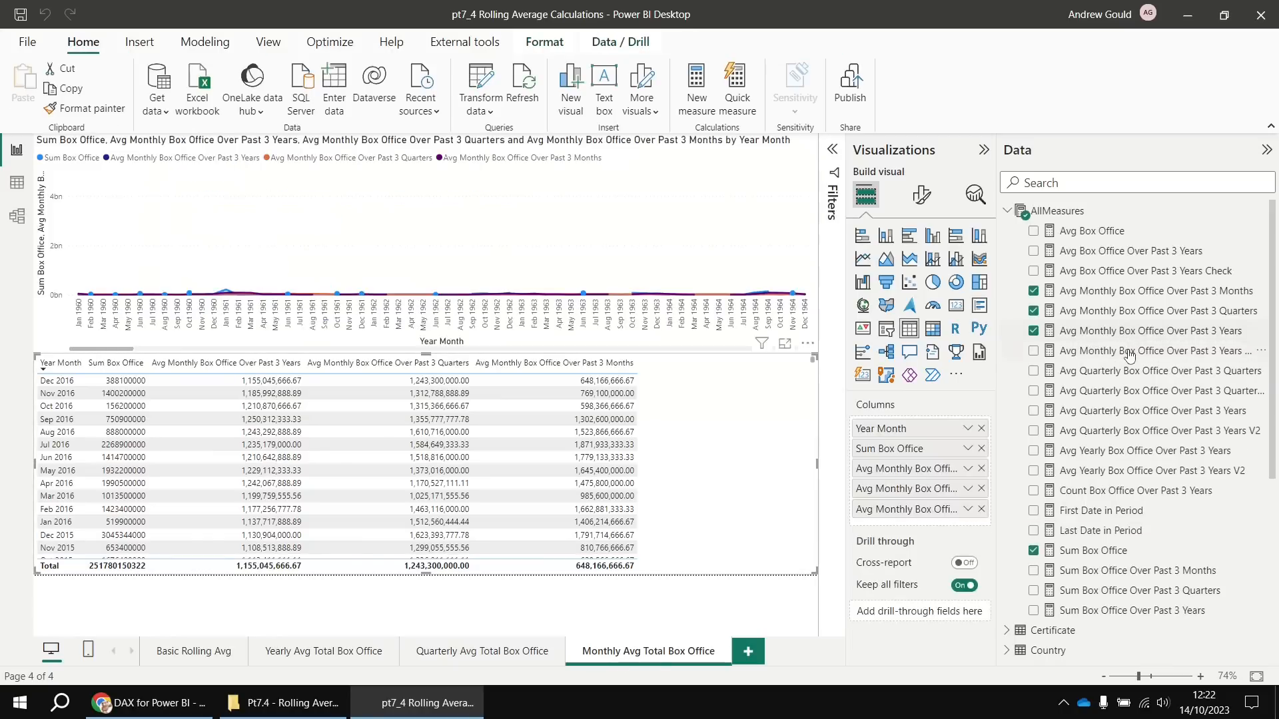
Add the monthly V2 measure to the monthly table and compare: 1,060,889,847.56 versus original 1,001,951,522.69 for Jan 2013
drag(1124, 353, 928, 475)
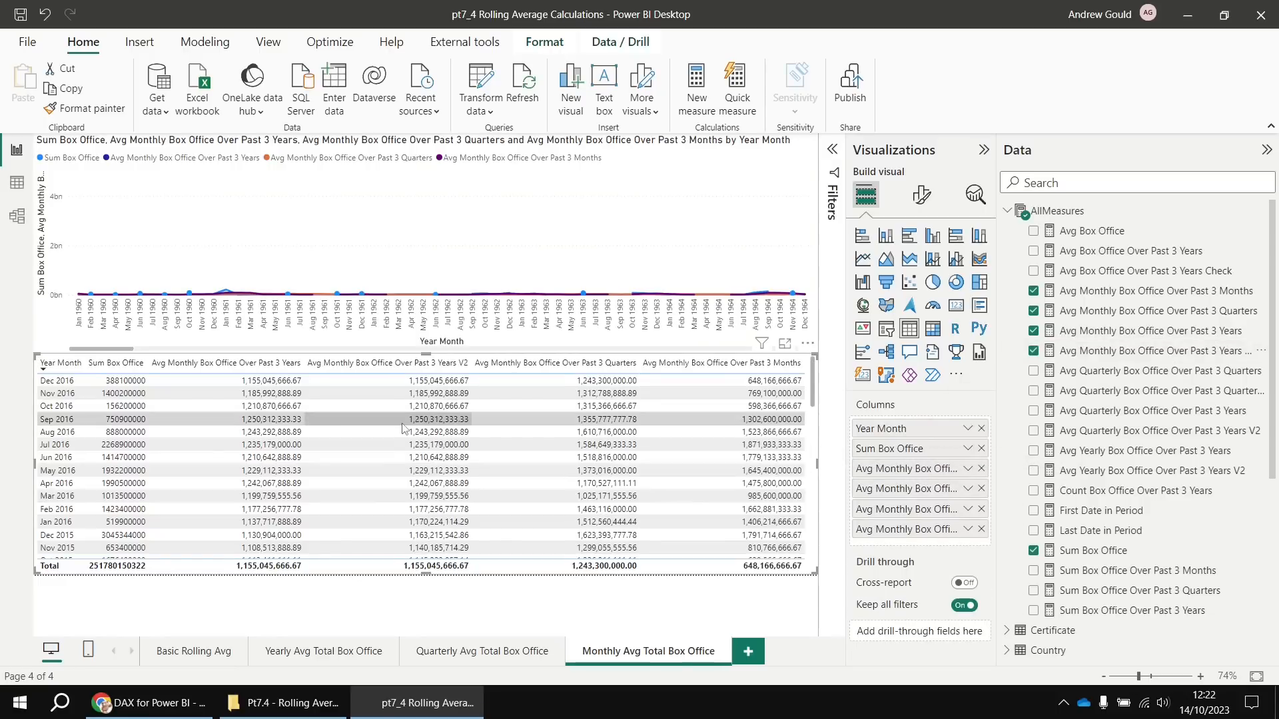
scroll(371, 423, up, 3)
scroll(453, 522, up, 1)
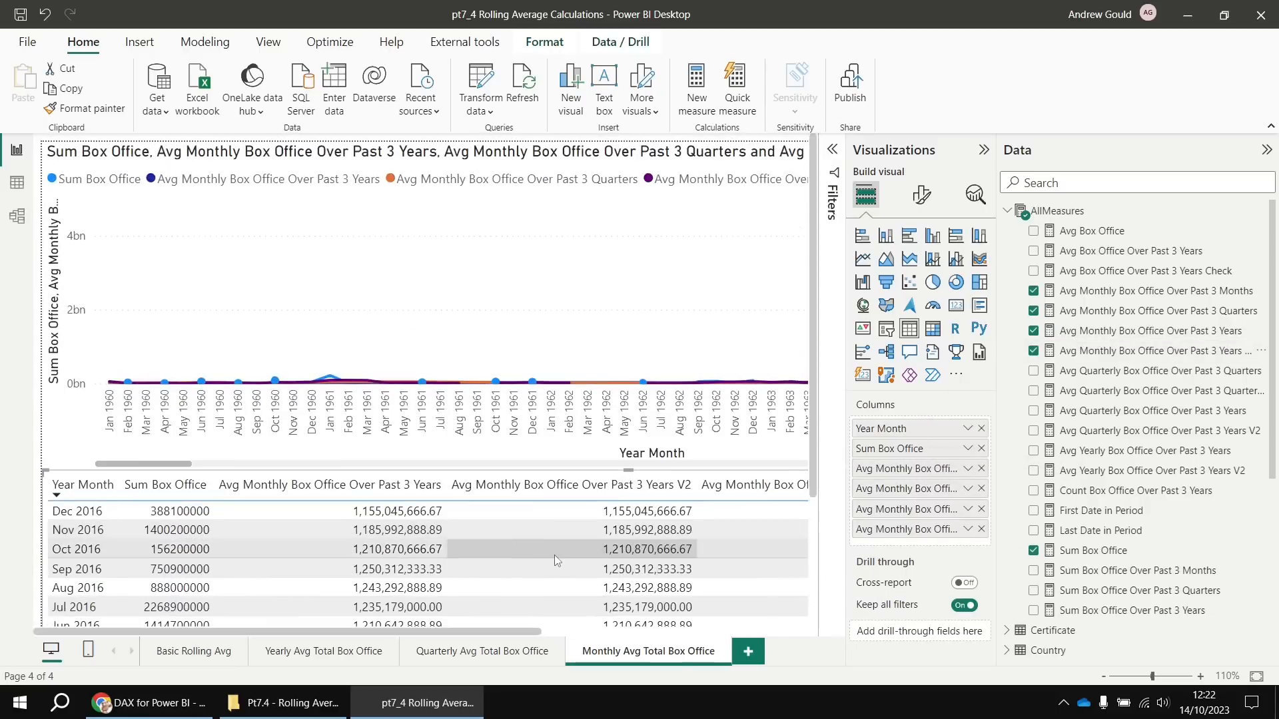
drag(813, 437, 810, 595)
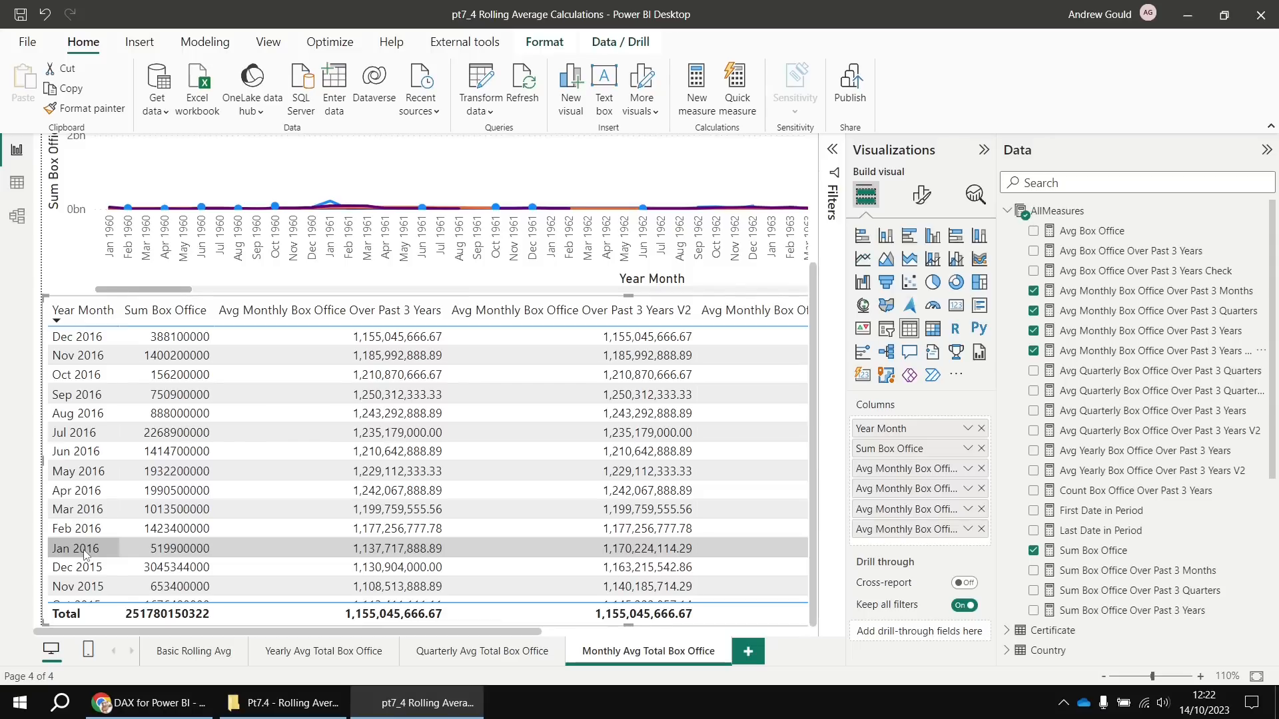
scroll(86, 555, down, 4)
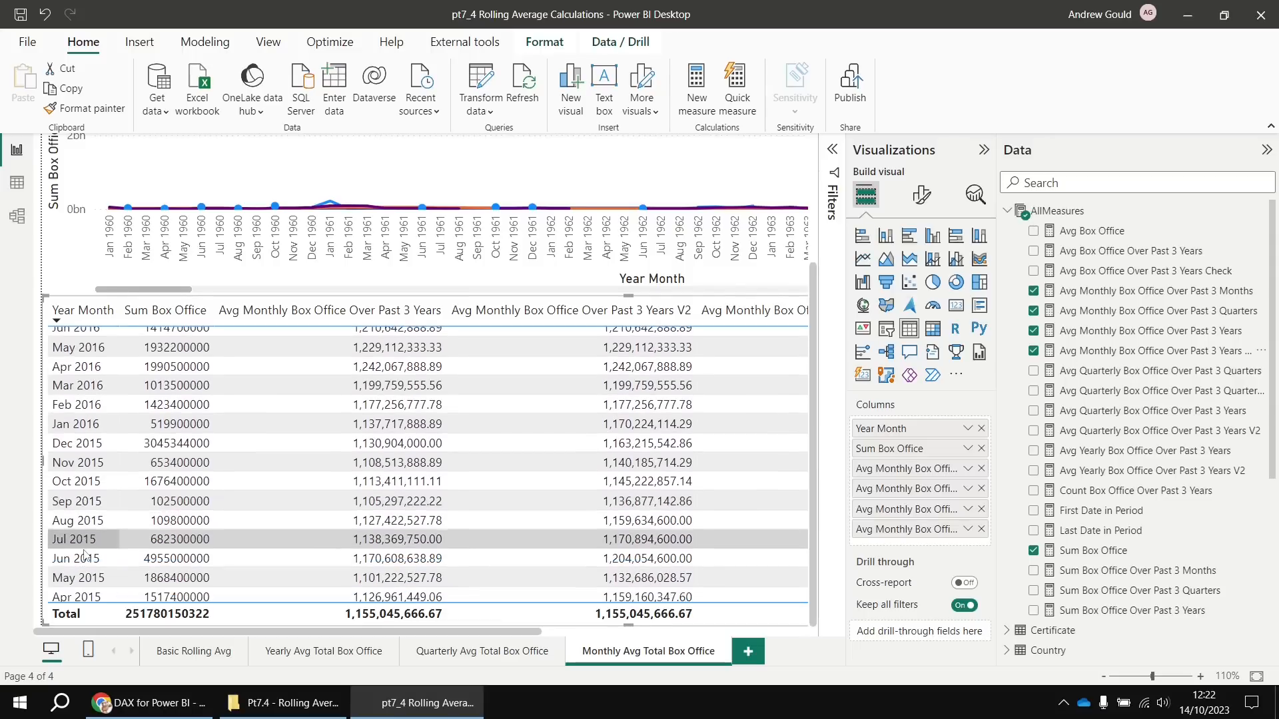
scroll(85, 555, down, 4)
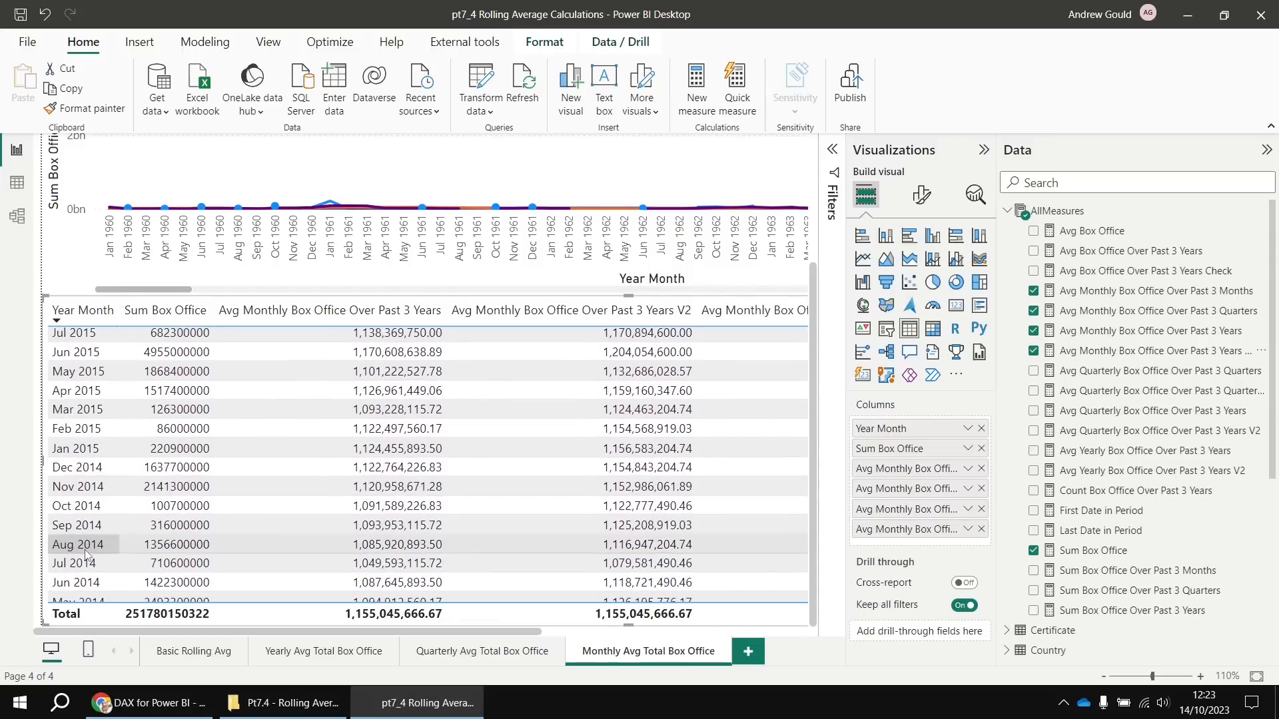
scroll(86, 555, down, 2)
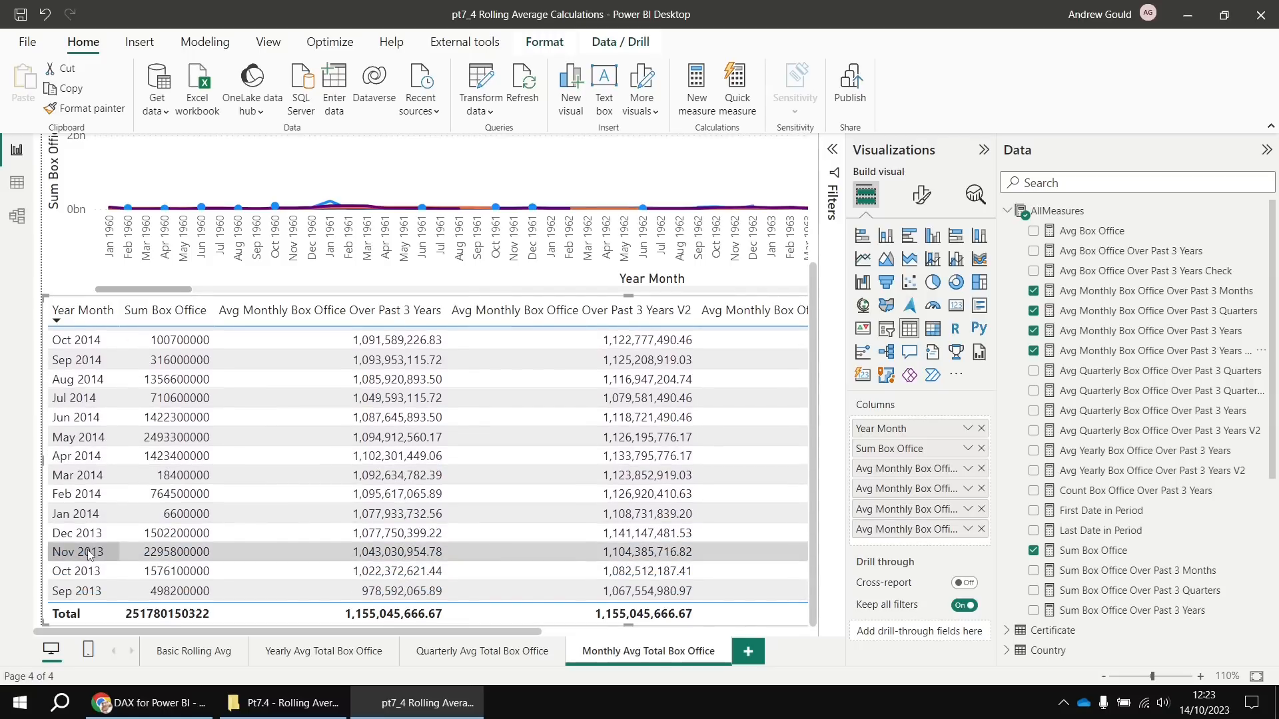
scroll(89, 555, down, 1)
scroll(90, 552, down, 3)
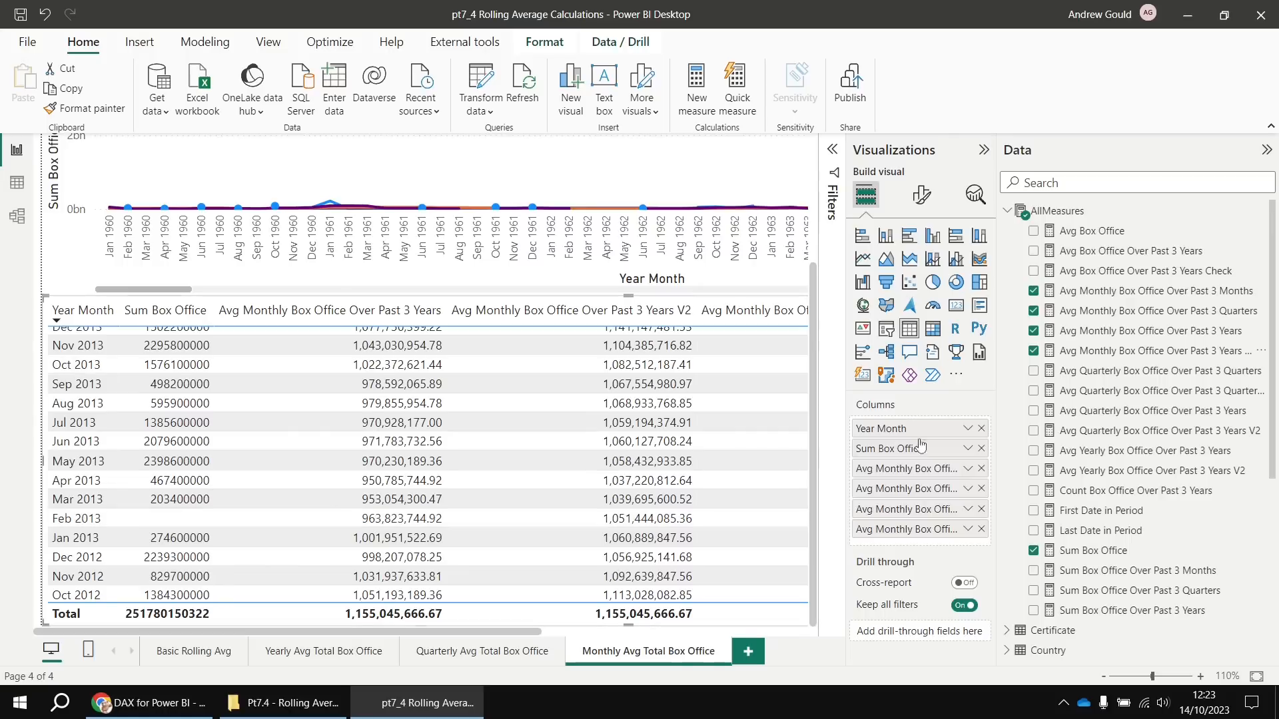
click(1097, 333)
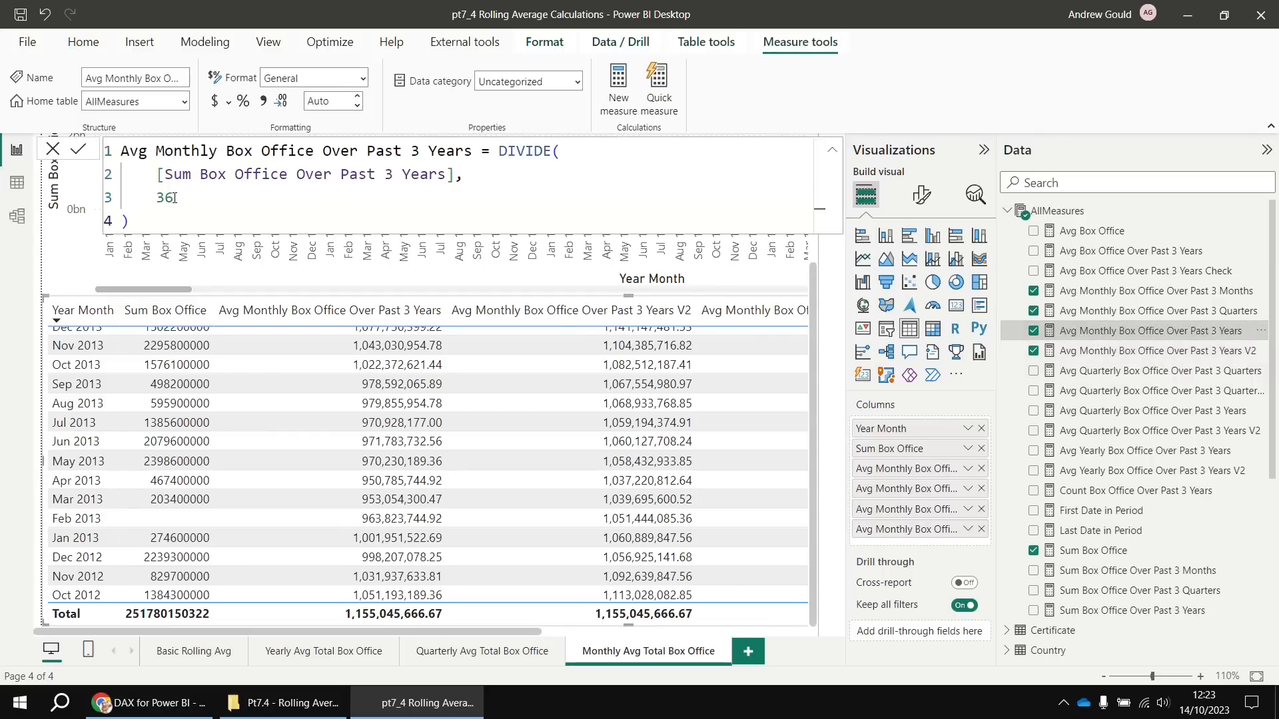
Change the original monthly measure's DIVIDE divisor from 36 to 35 and compare it with V2
drag(175, 196, 157, 197)
click(1121, 352)
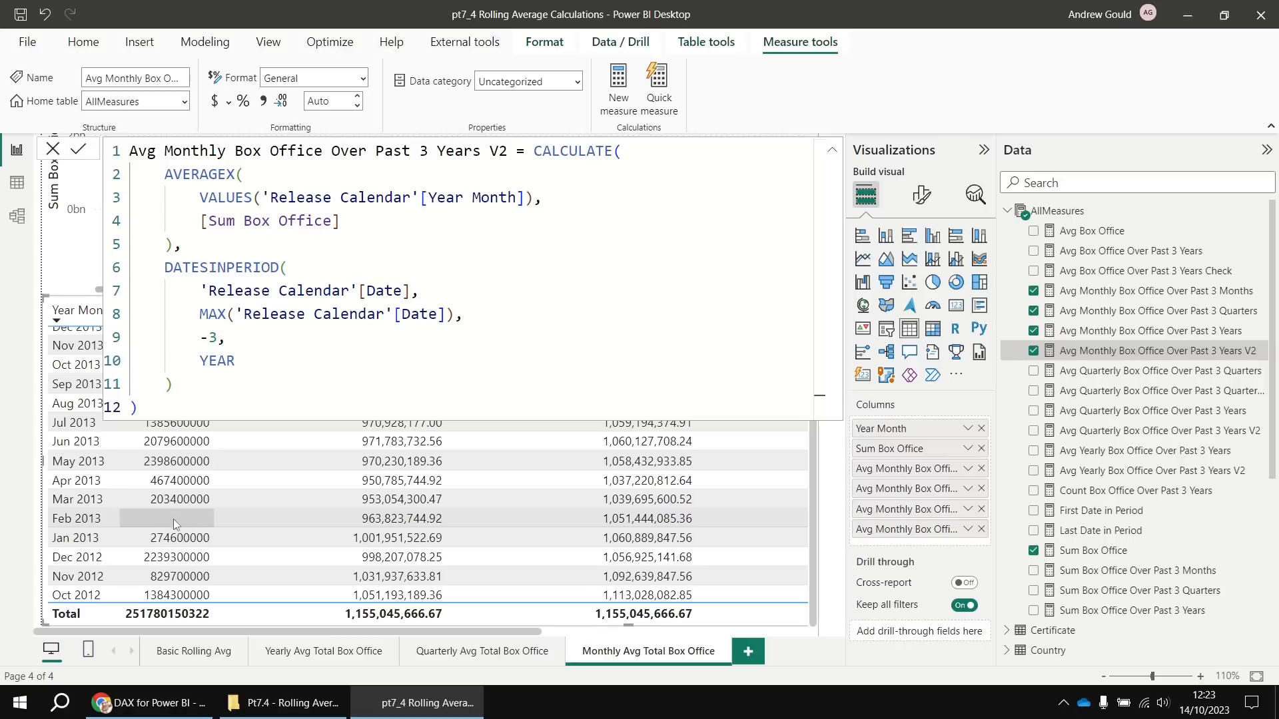
click(1162, 331)
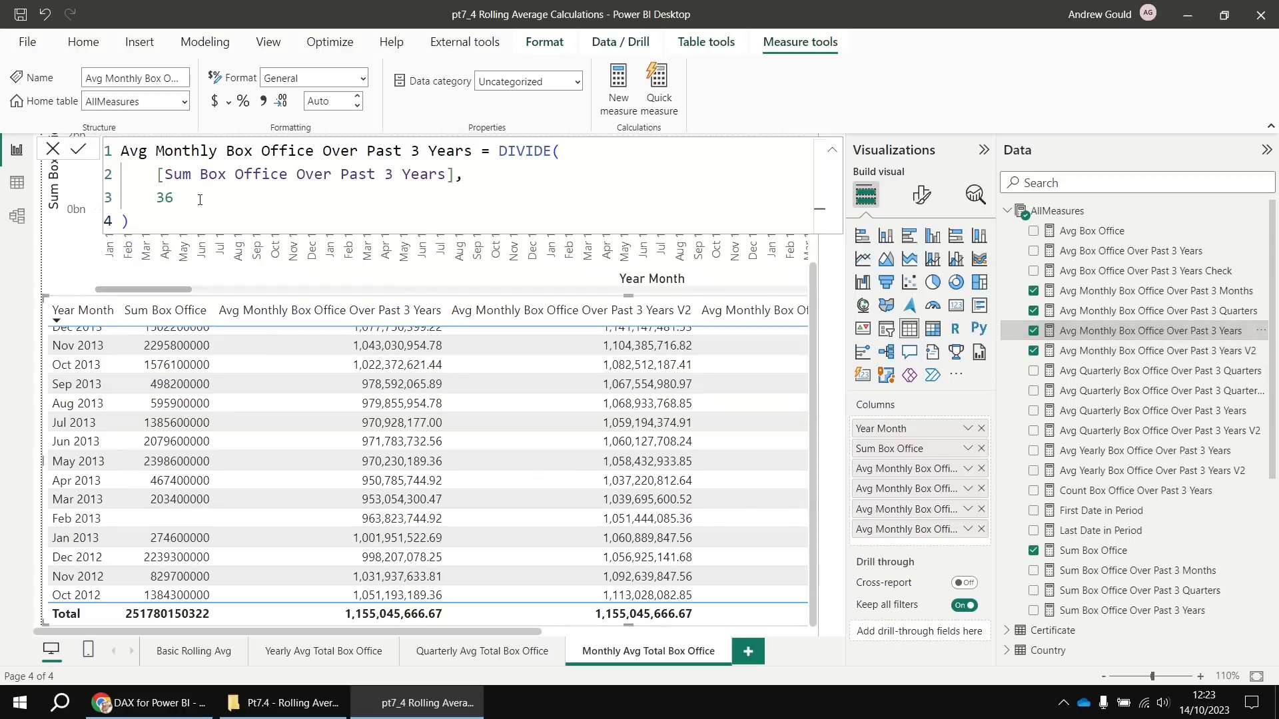
click(193, 198)
key(shift+Left)
text(5)
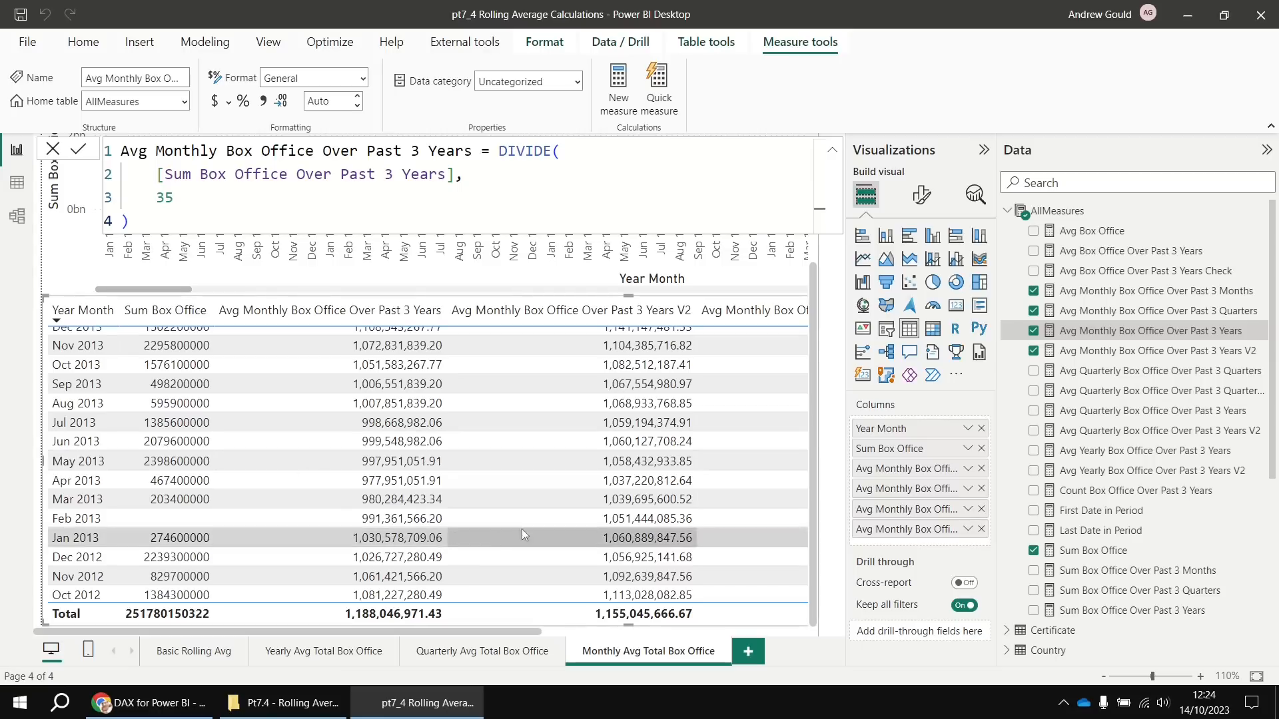
scroll(442, 482, up, 5)
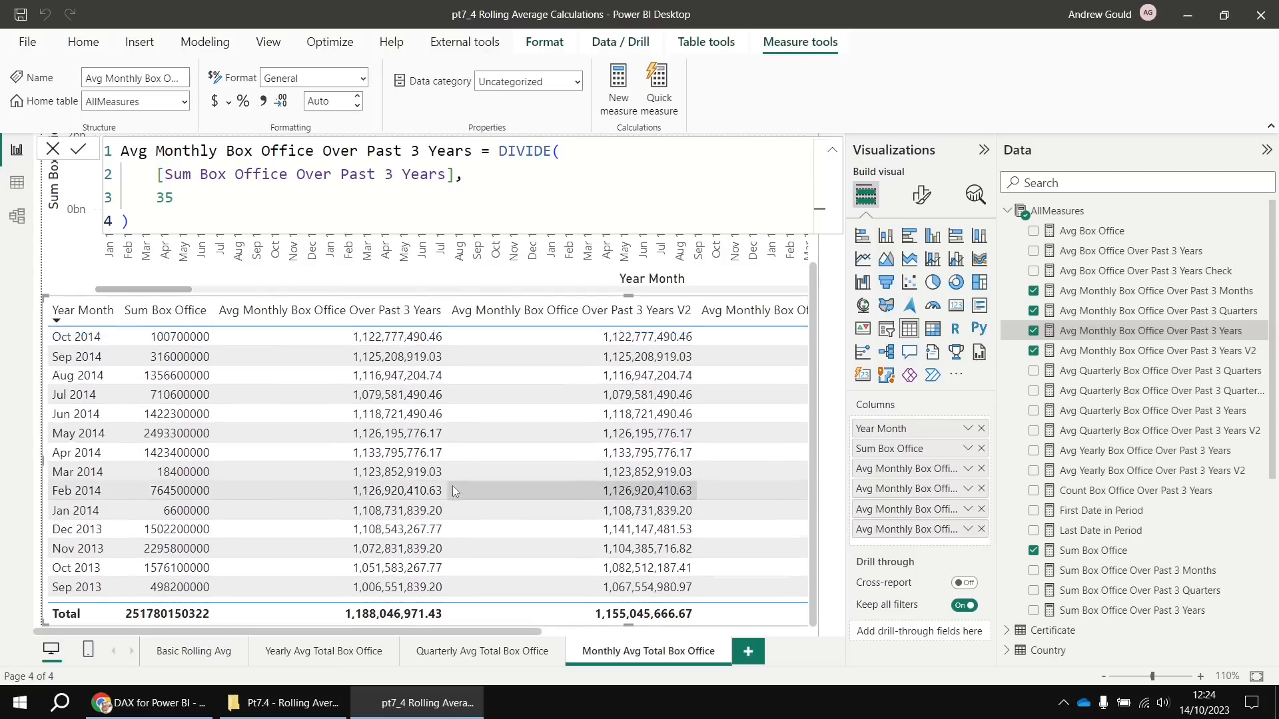
scroll(440, 485, up, 5)
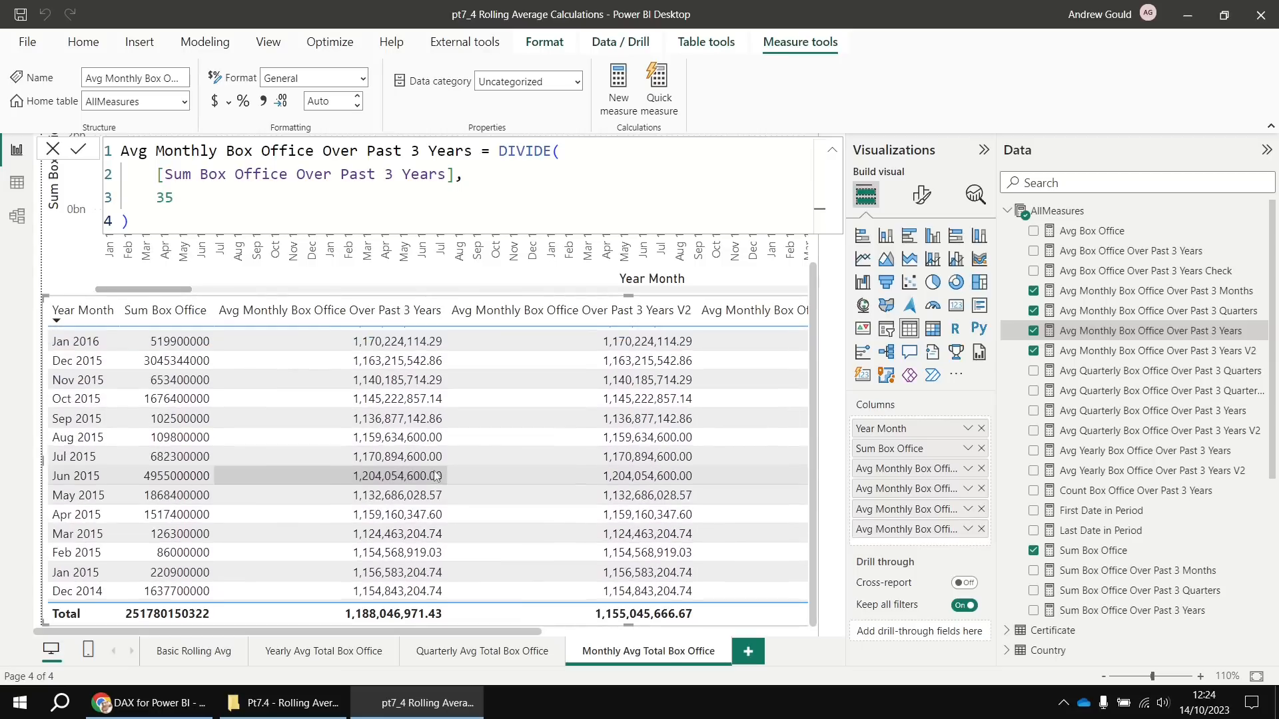
scroll(434, 477, up, 1)
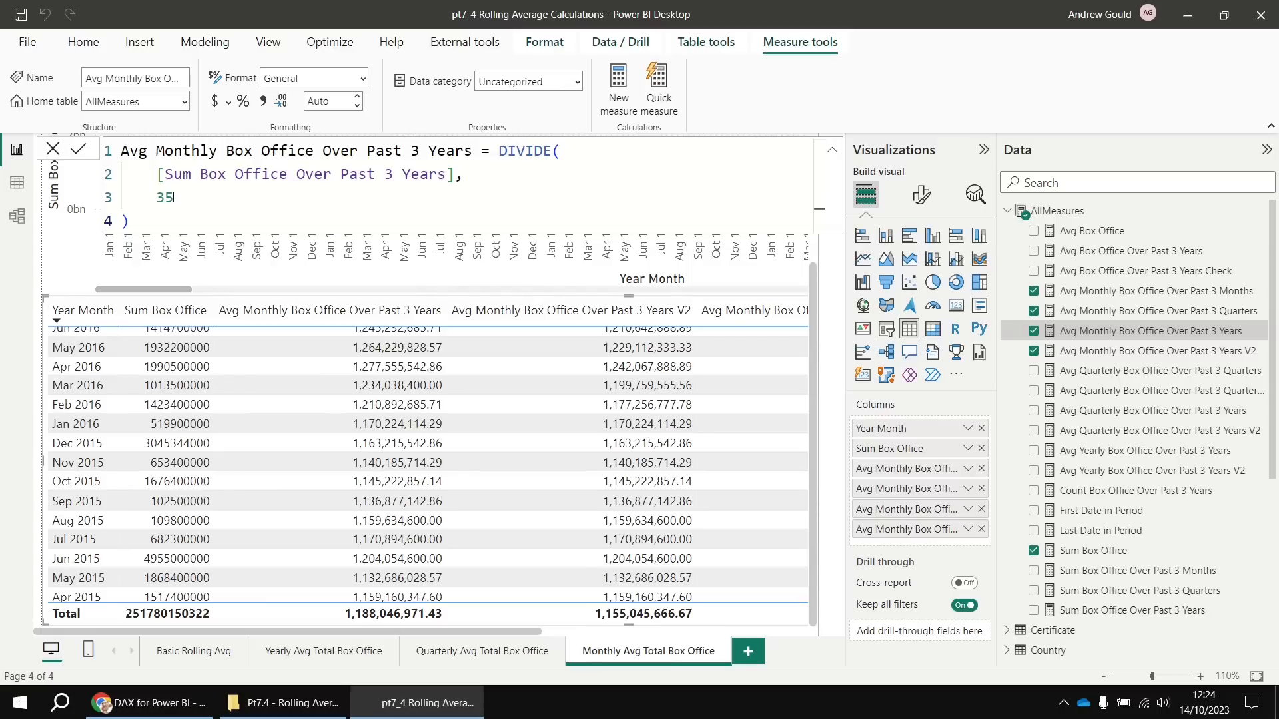
Copy the CALCULATE expression from the V2 measure and paste it over the divisor 35
drag(172, 197, 157, 198)
click(1099, 353)
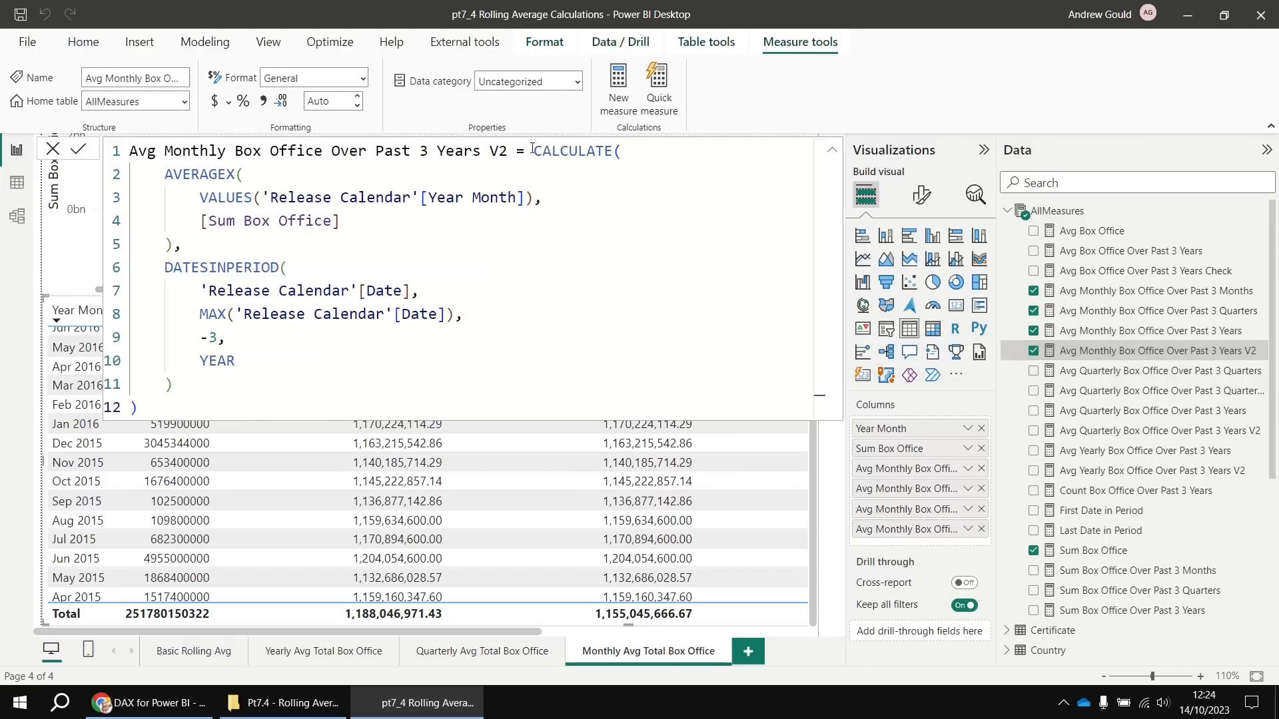
drag(534, 150, 141, 404)
key(ctrl+c)
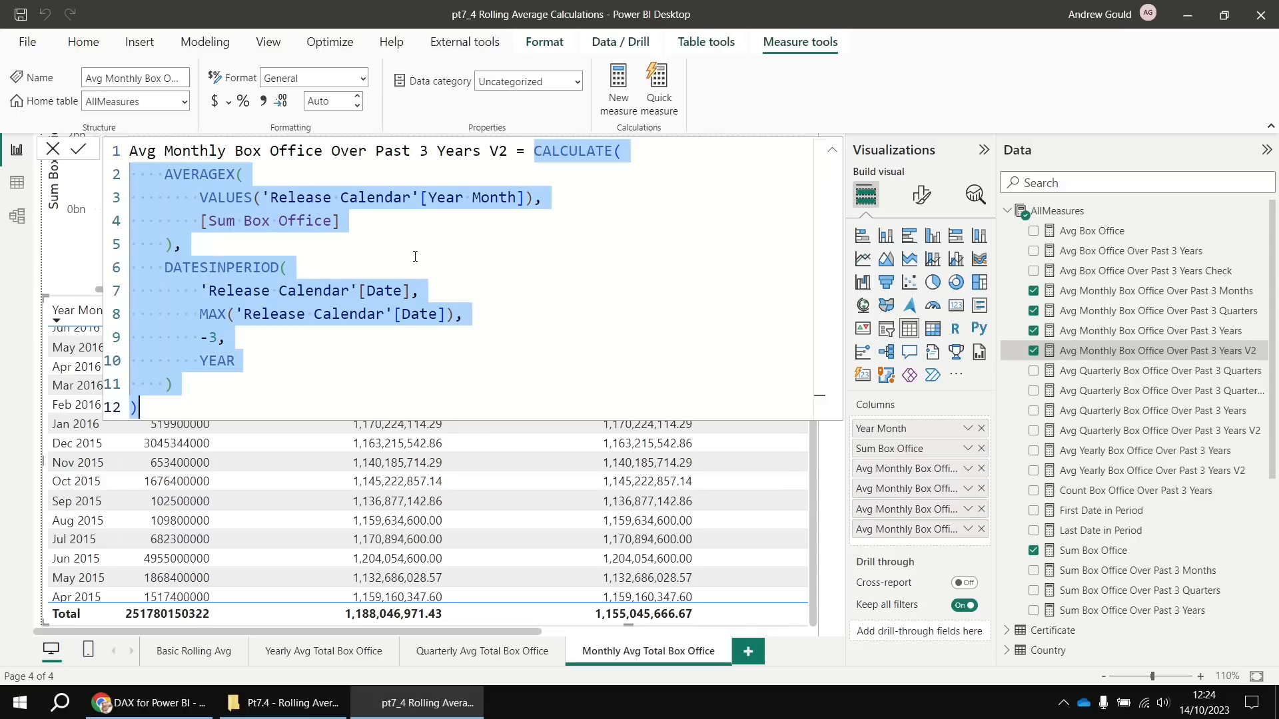
click(1103, 338)
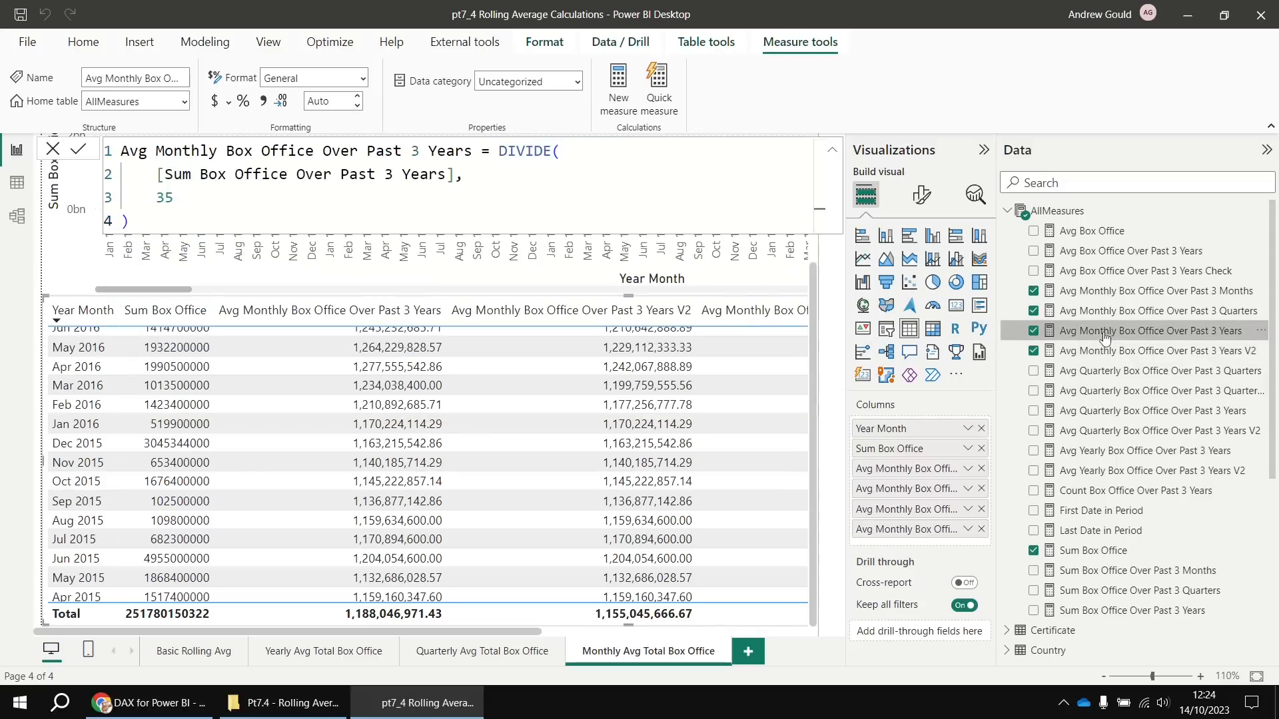
double_click(174, 198)
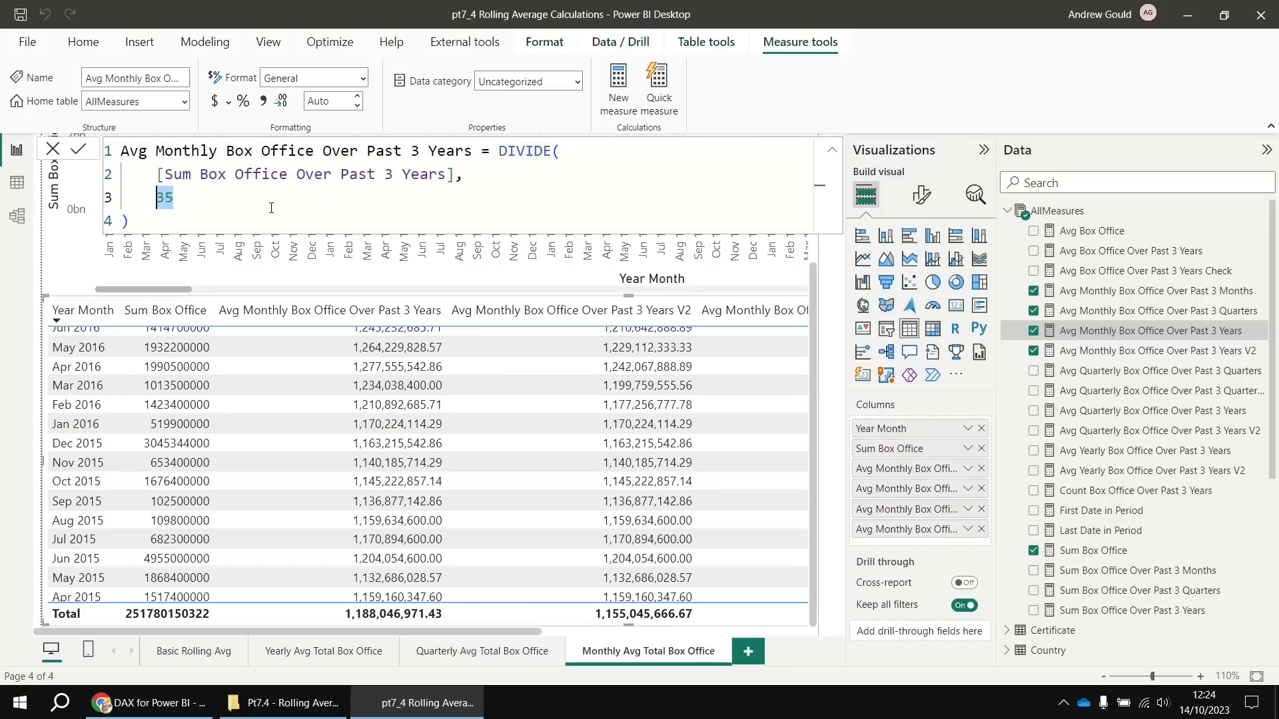
key(ctrl+v)
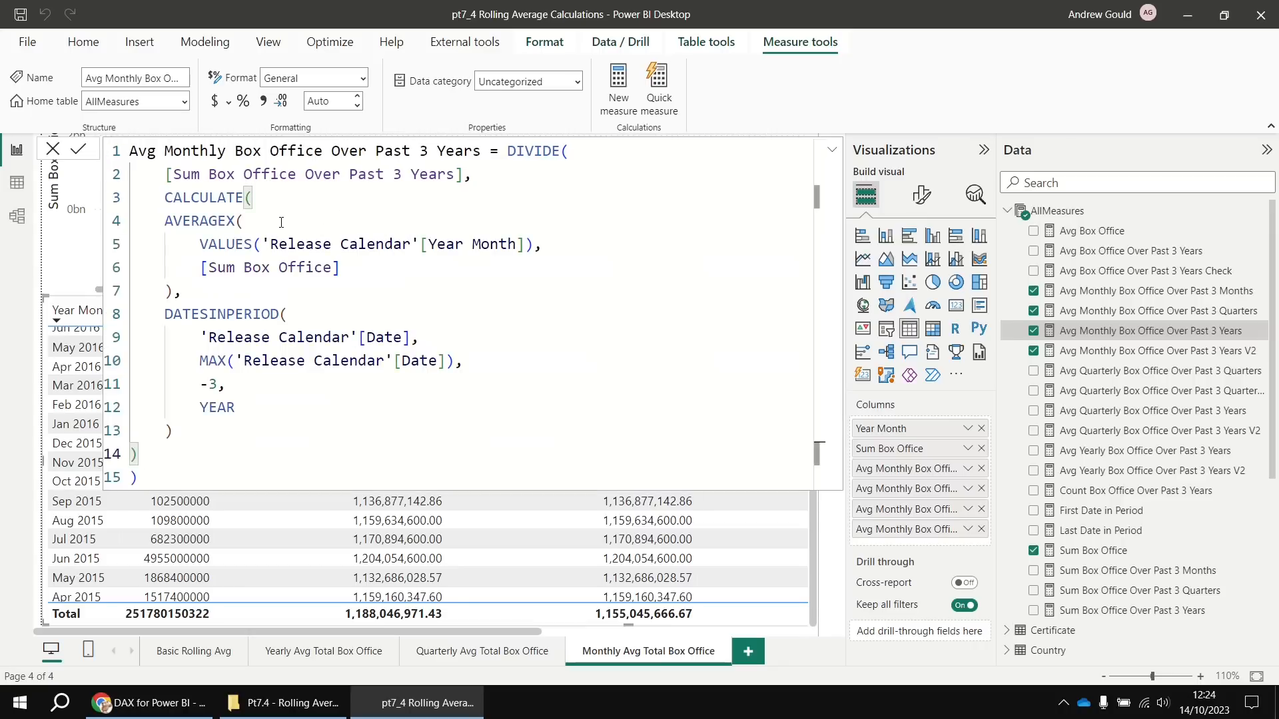
Indent the pasted block, change AVERAGEX to COUNTX, and commit the formula
drag(200, 221, 163, 449)
key(Tab)
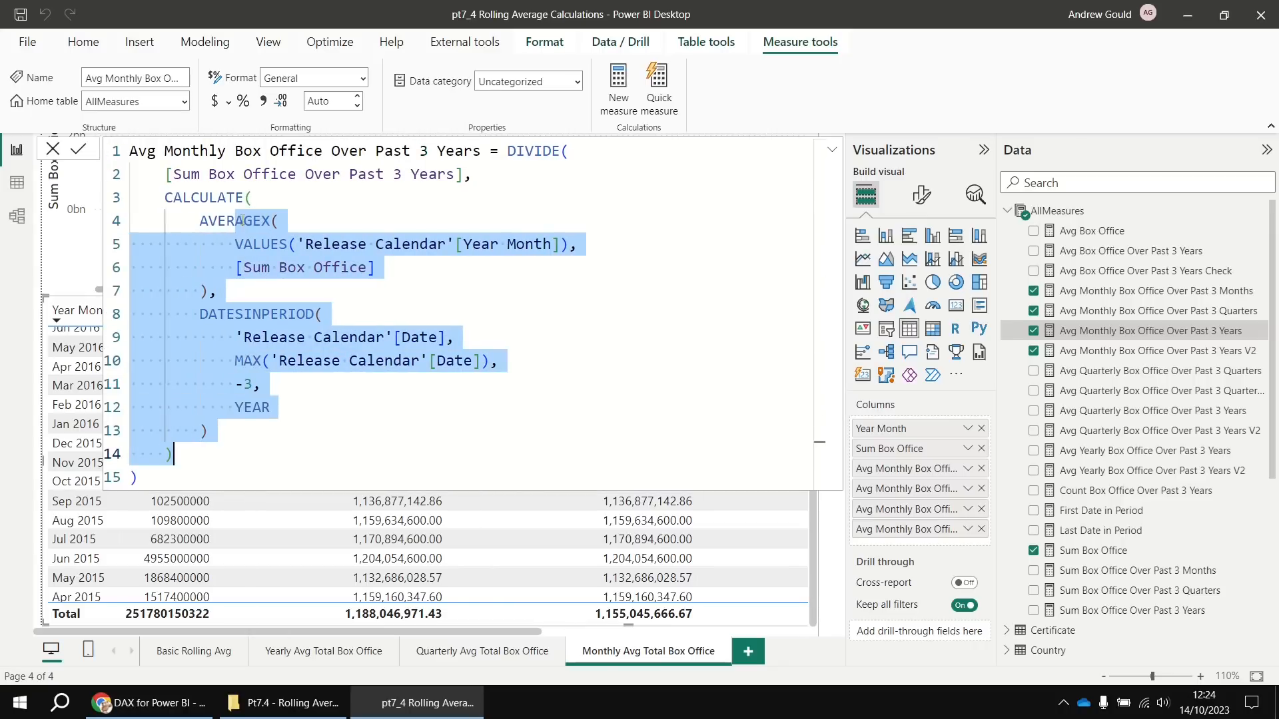
double_click(244, 220)
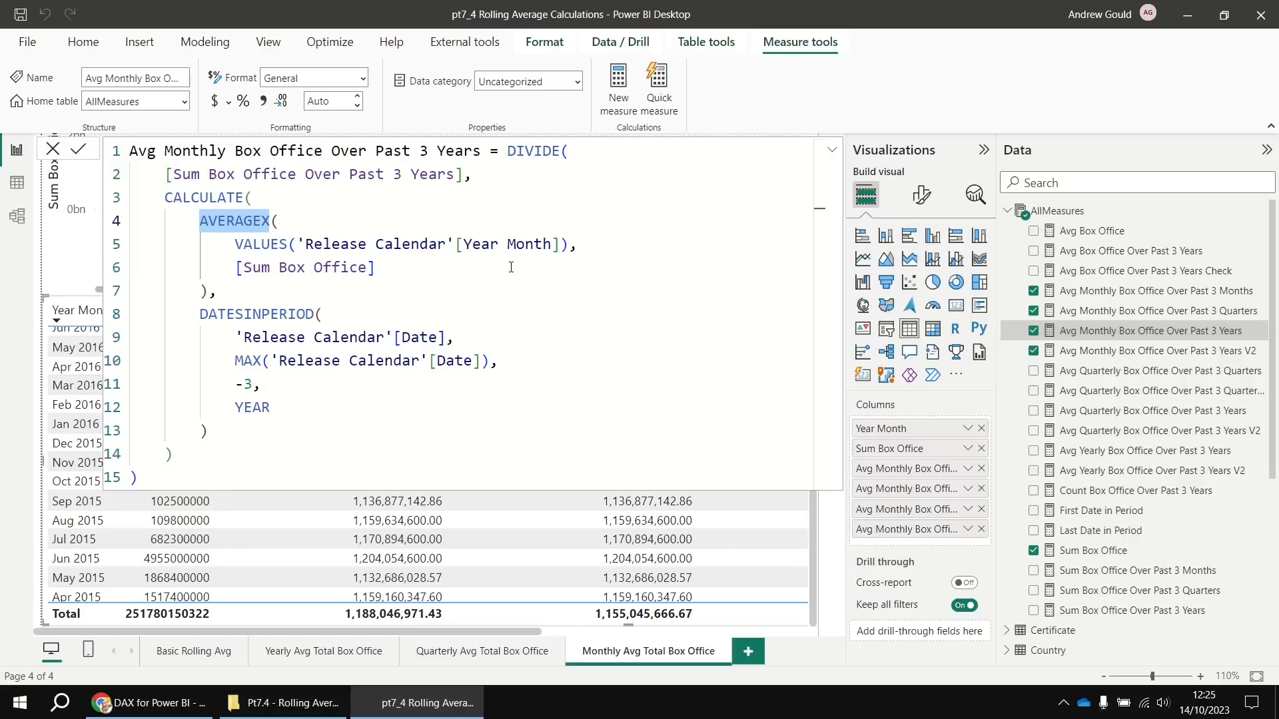
text(COUNTX()
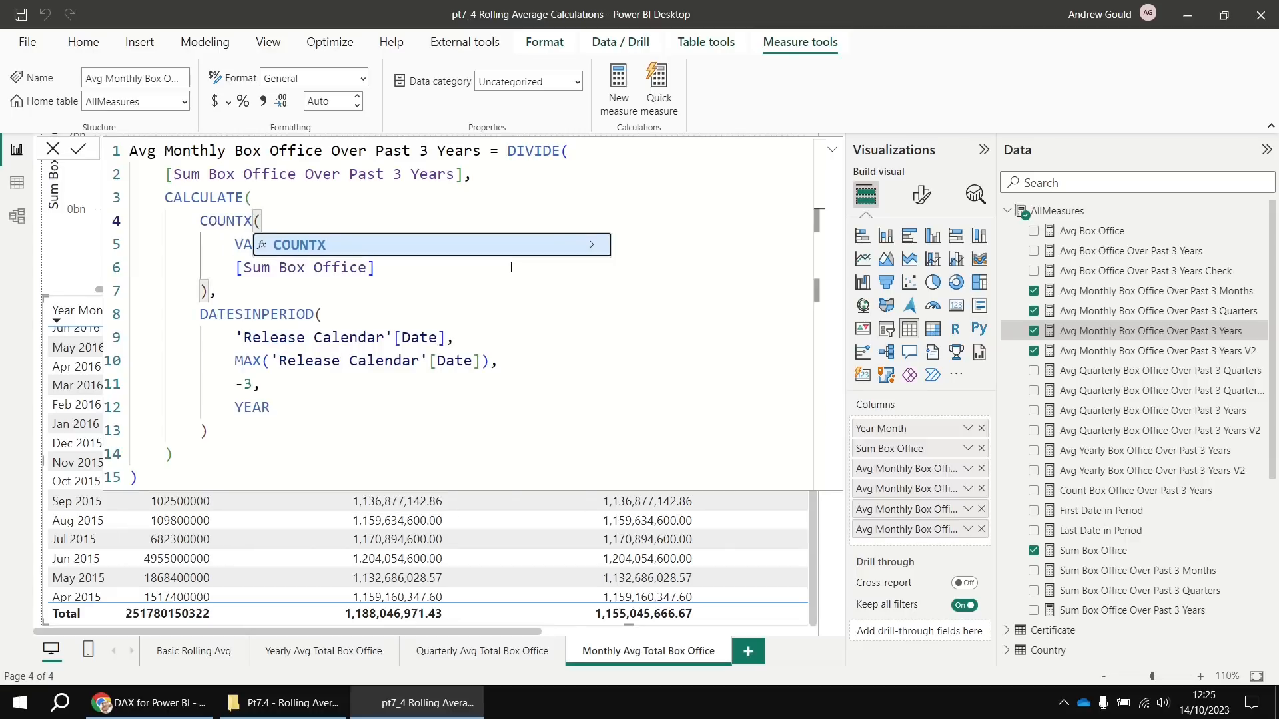
click(221, 230)
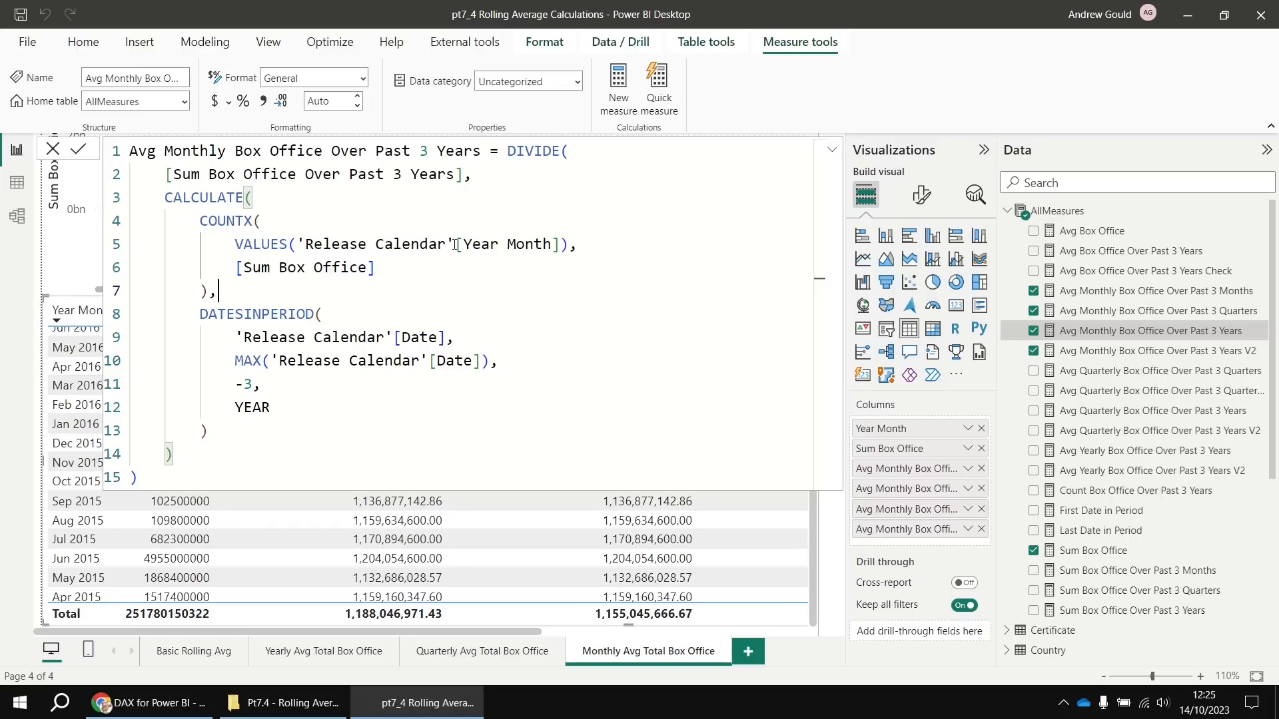
key(Return)
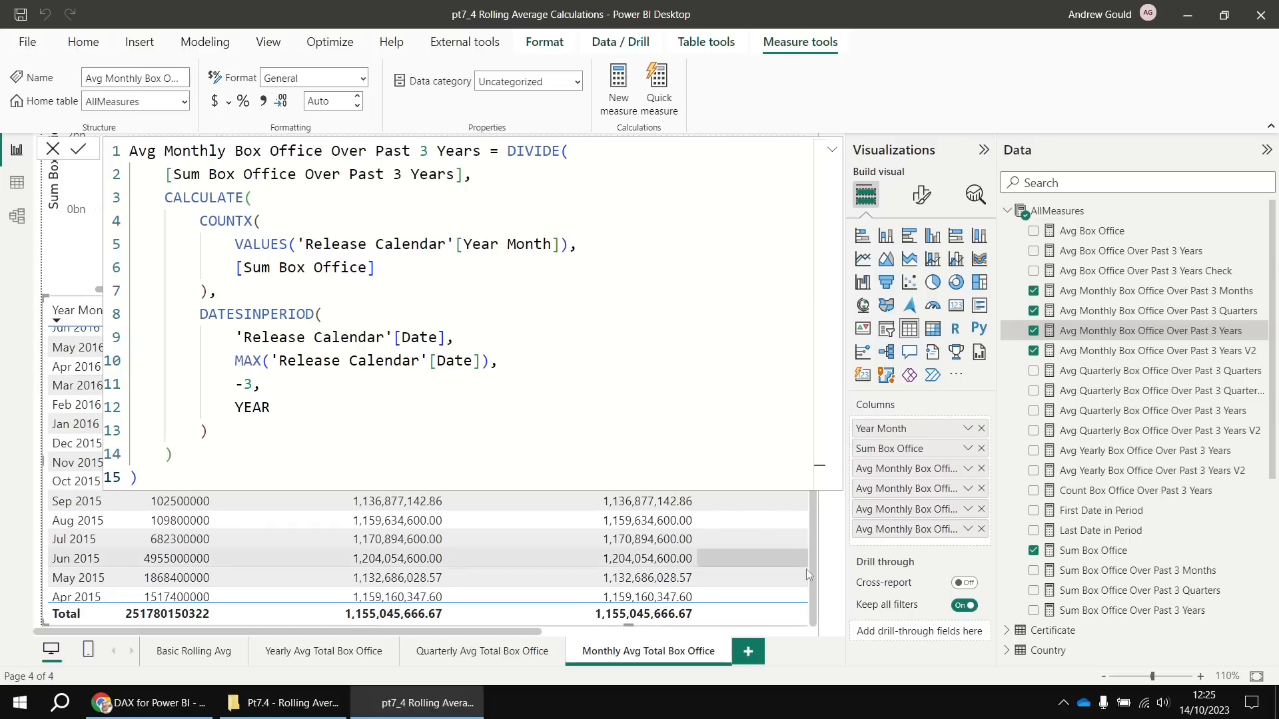
scroll(639, 577, down, 2)
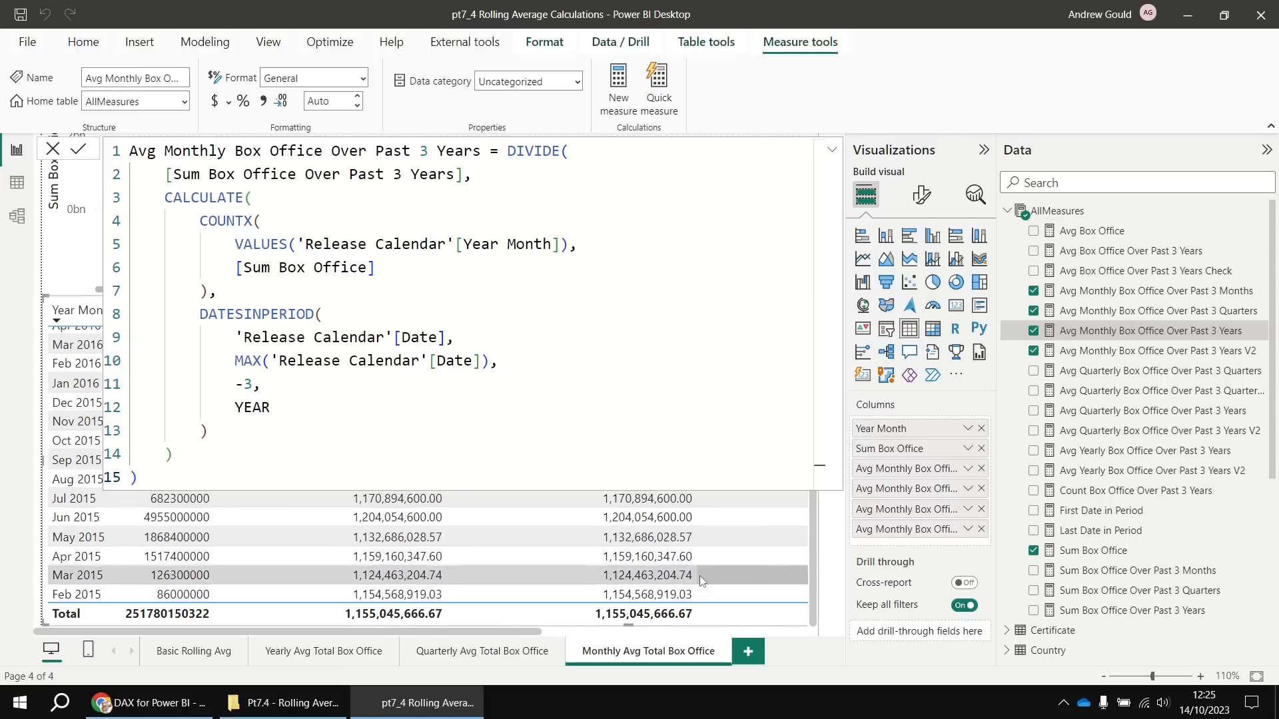
click(1119, 230)
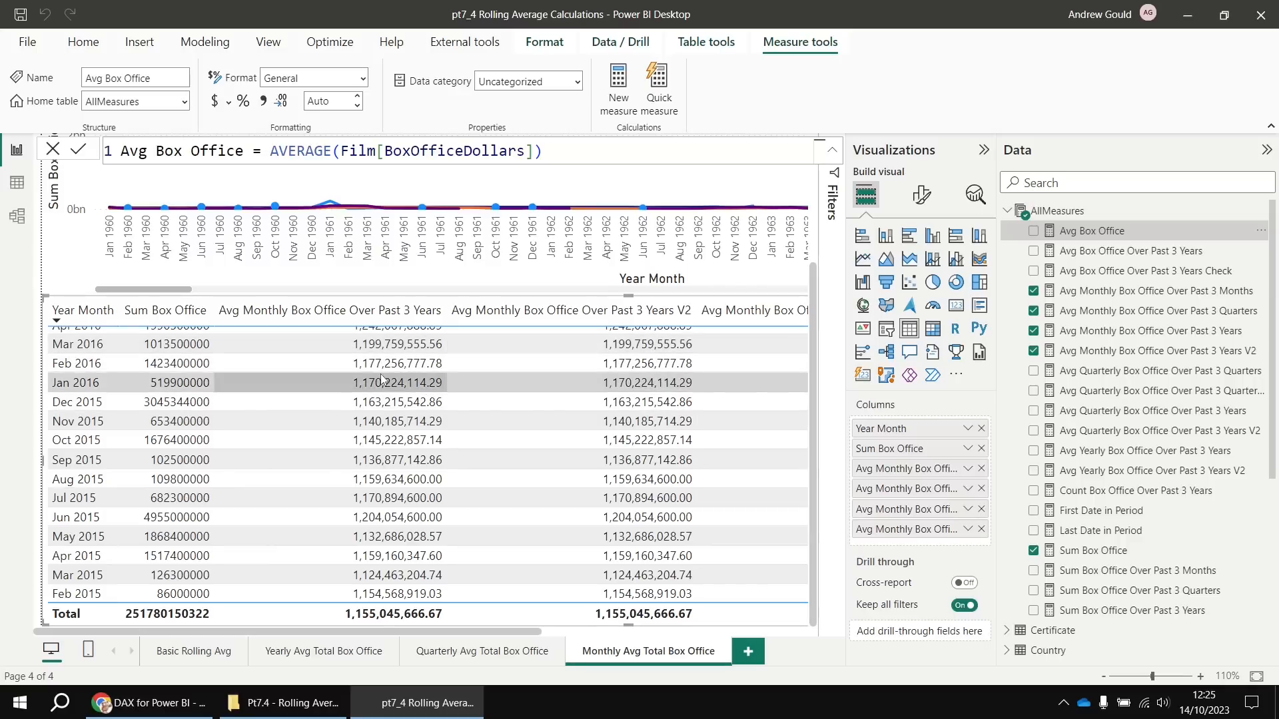
Replace the COUNTX CALCULATE divisor block with 36 and commit the Past 3 Years formula
scroll(386, 384, up, 1)
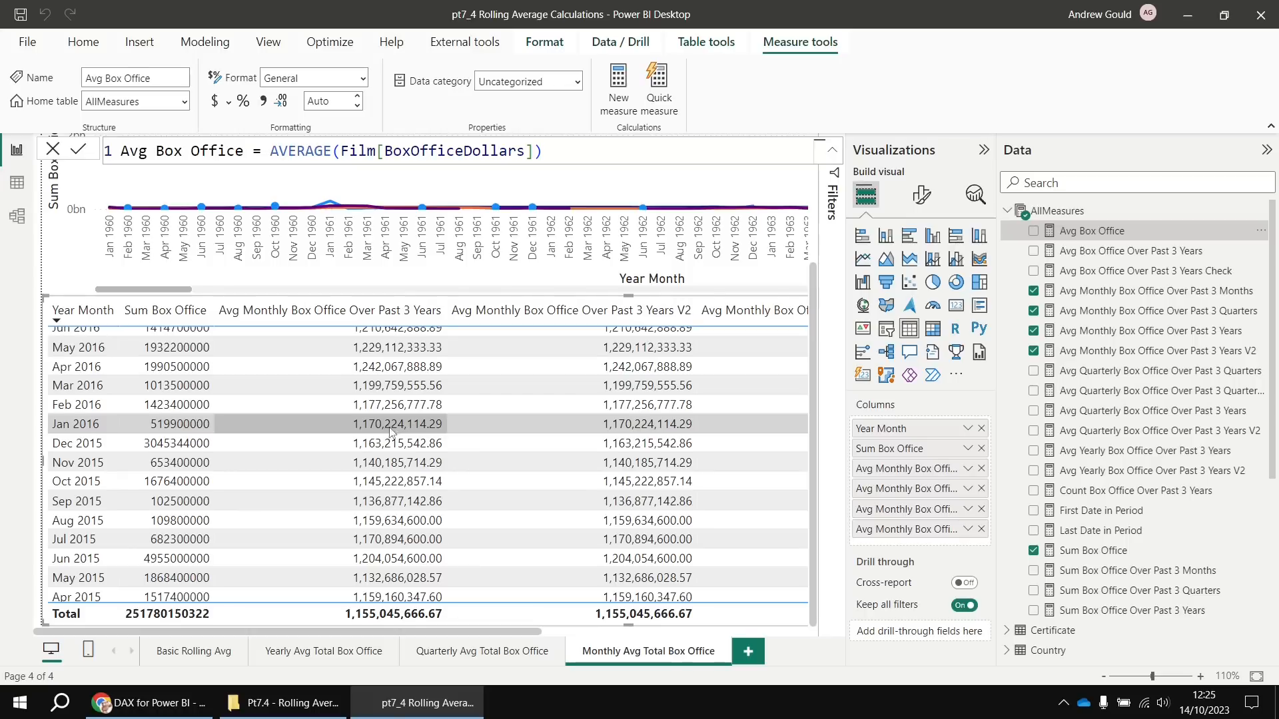
scroll(389, 429, down, 10)
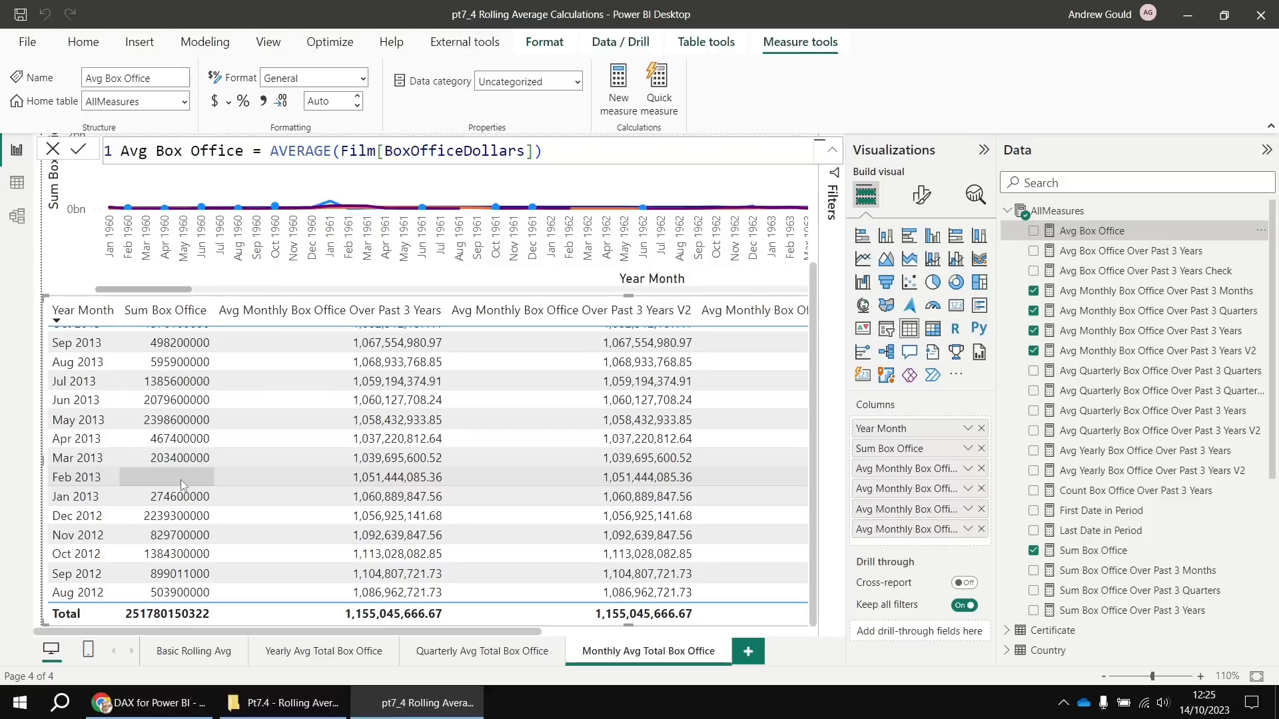
click(1155, 333)
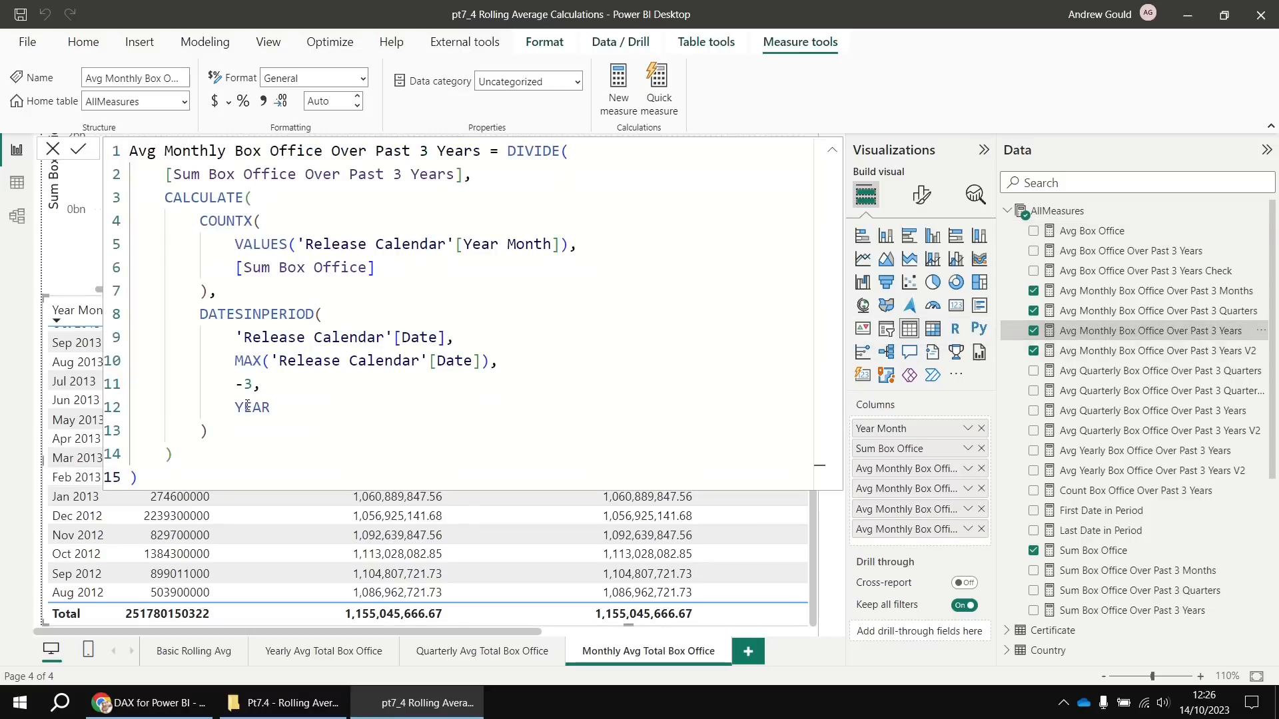
drag(174, 455, 165, 197)
key(BackSpace)
text(36)
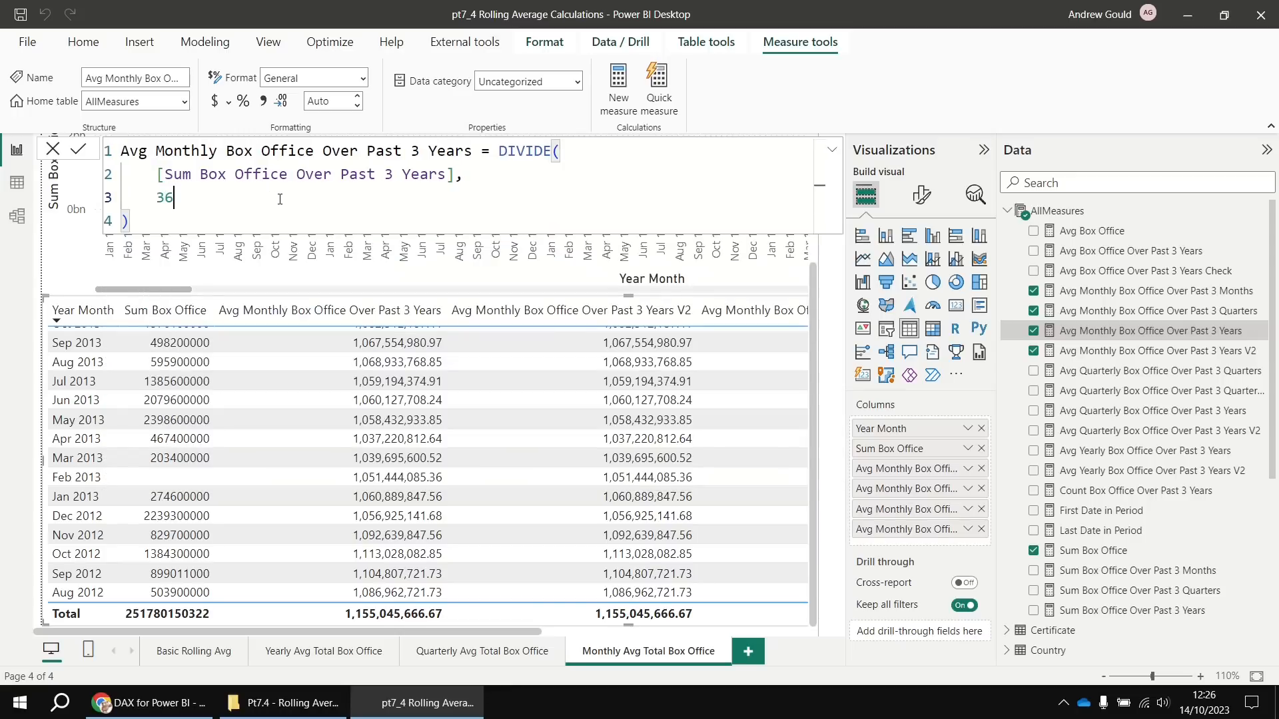
key(Return)
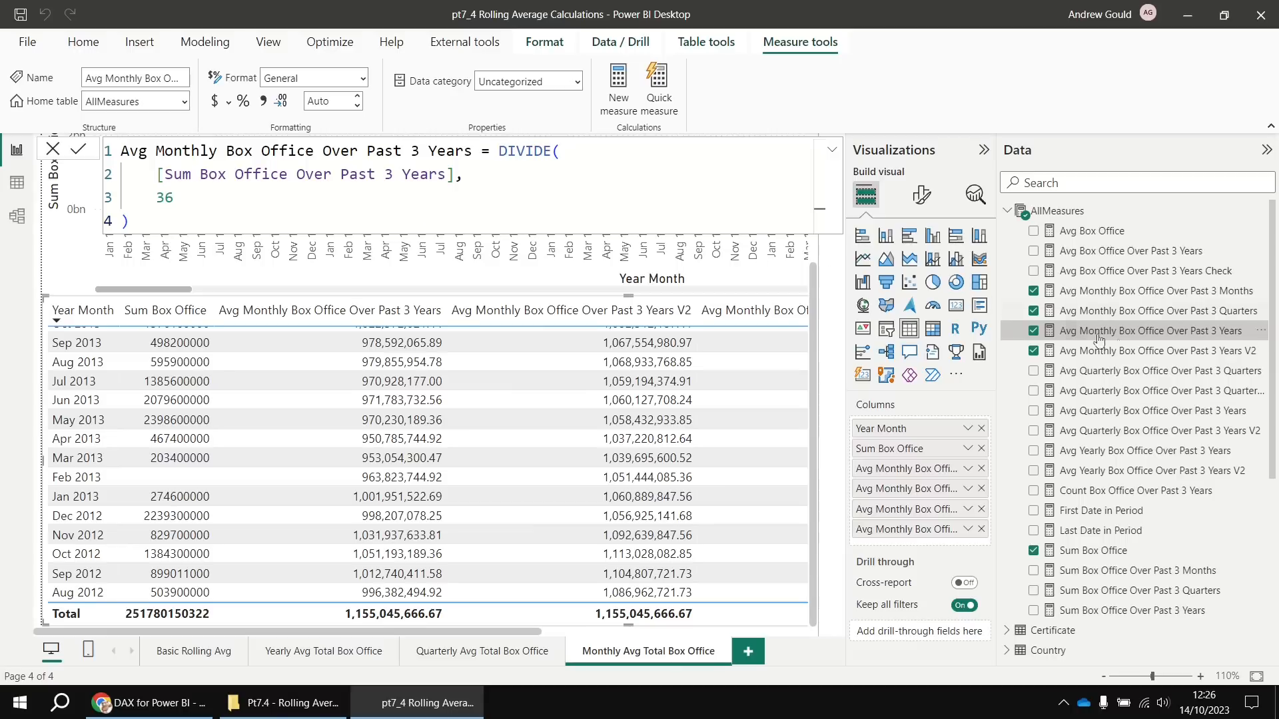
In the monthly V2 measure, insert COALESCE before [Sum Box Office] on line 4
click(1128, 353)
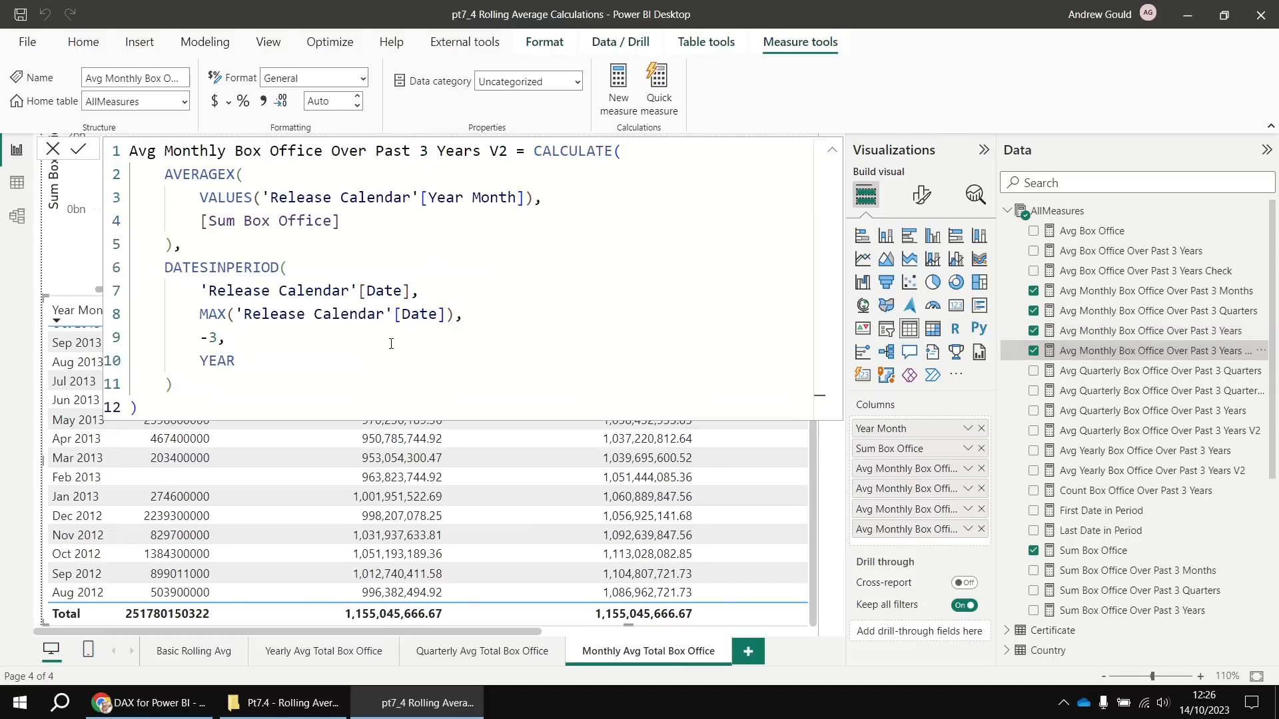
drag(202, 222, 341, 221)
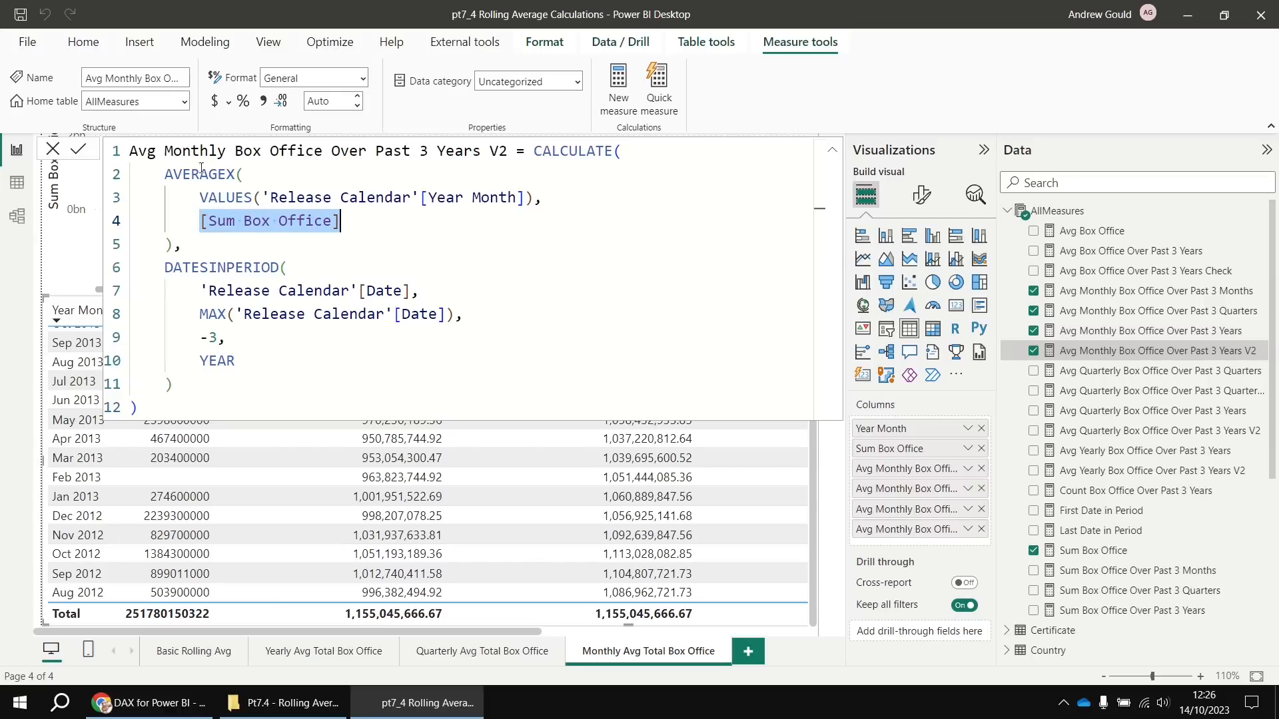
click(208, 221)
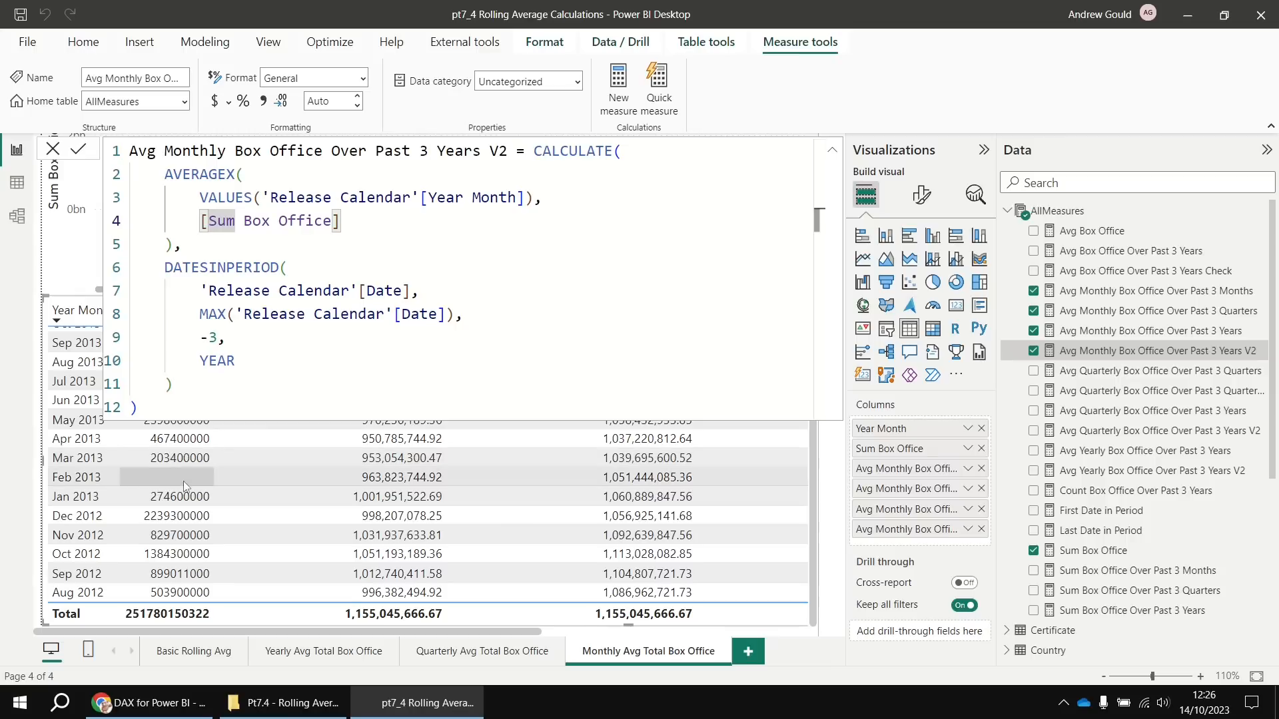
click(236, 235)
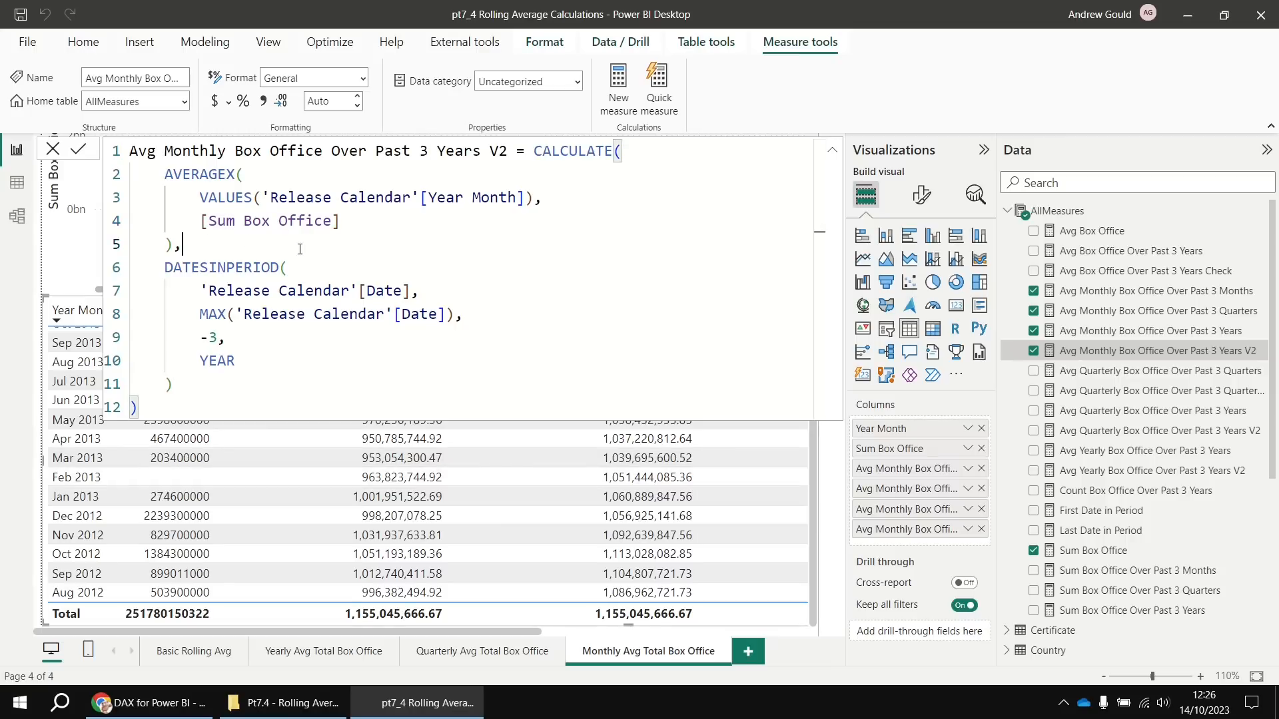
click(202, 222)
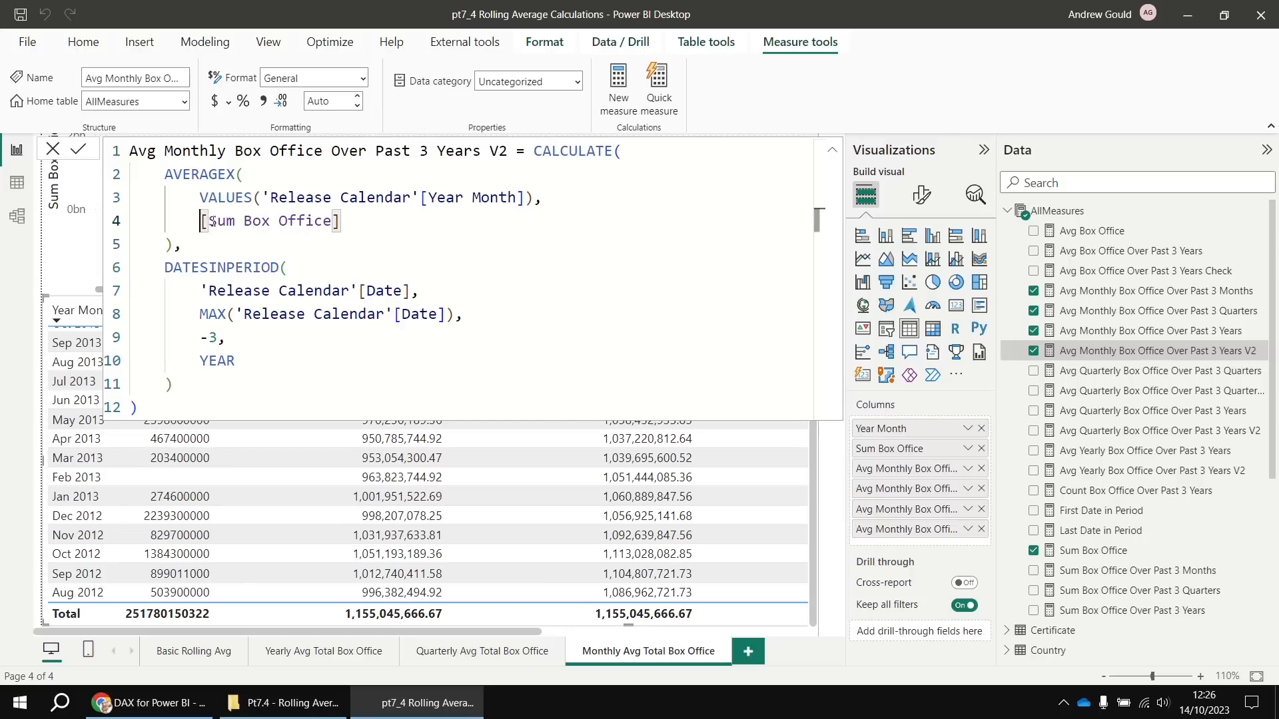
text(co)
click(308, 252)
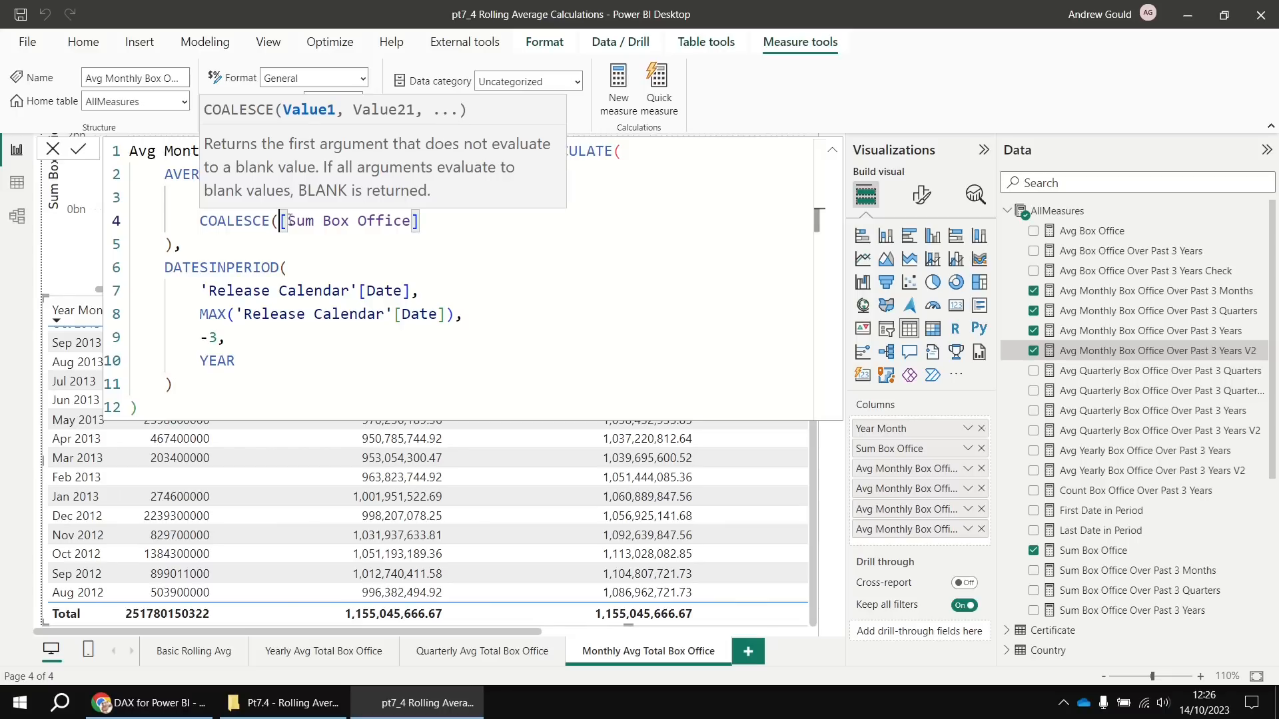
Complete it as COALESCE([Sum Box Office], 0), commit, and highlight the expression for review
drag(281, 223, 428, 217)
click(430, 219)
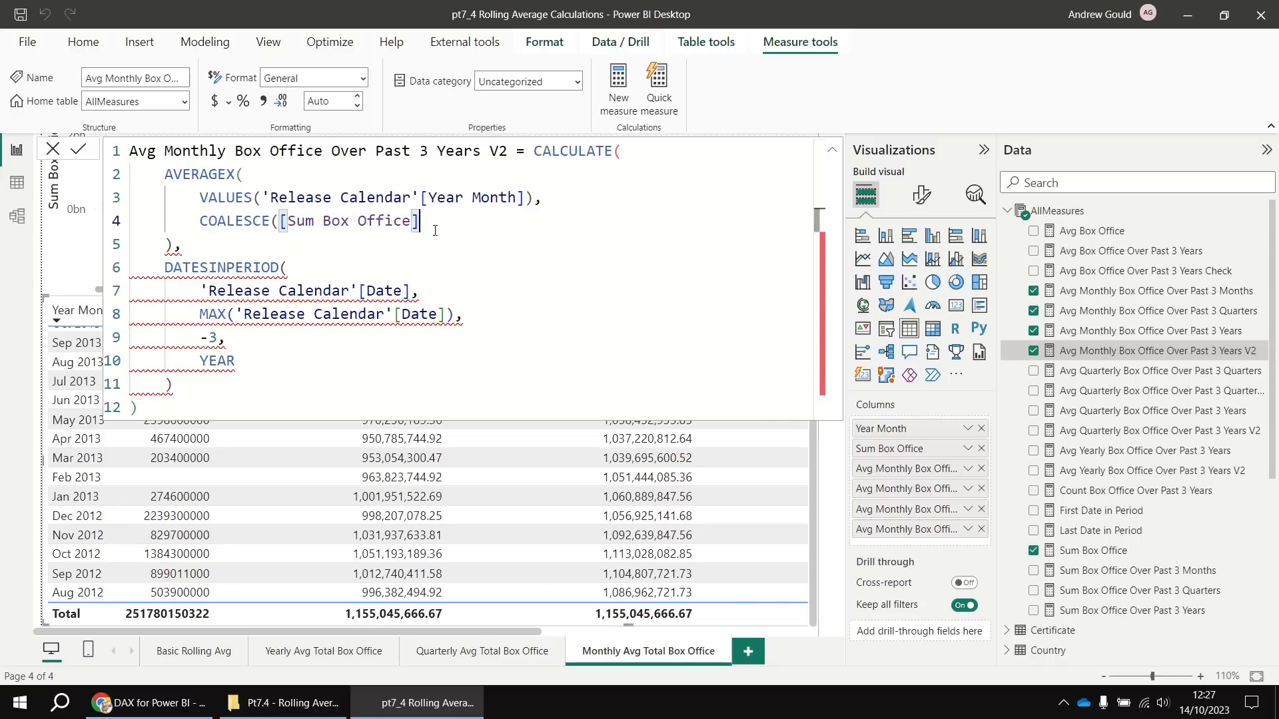
text(, )
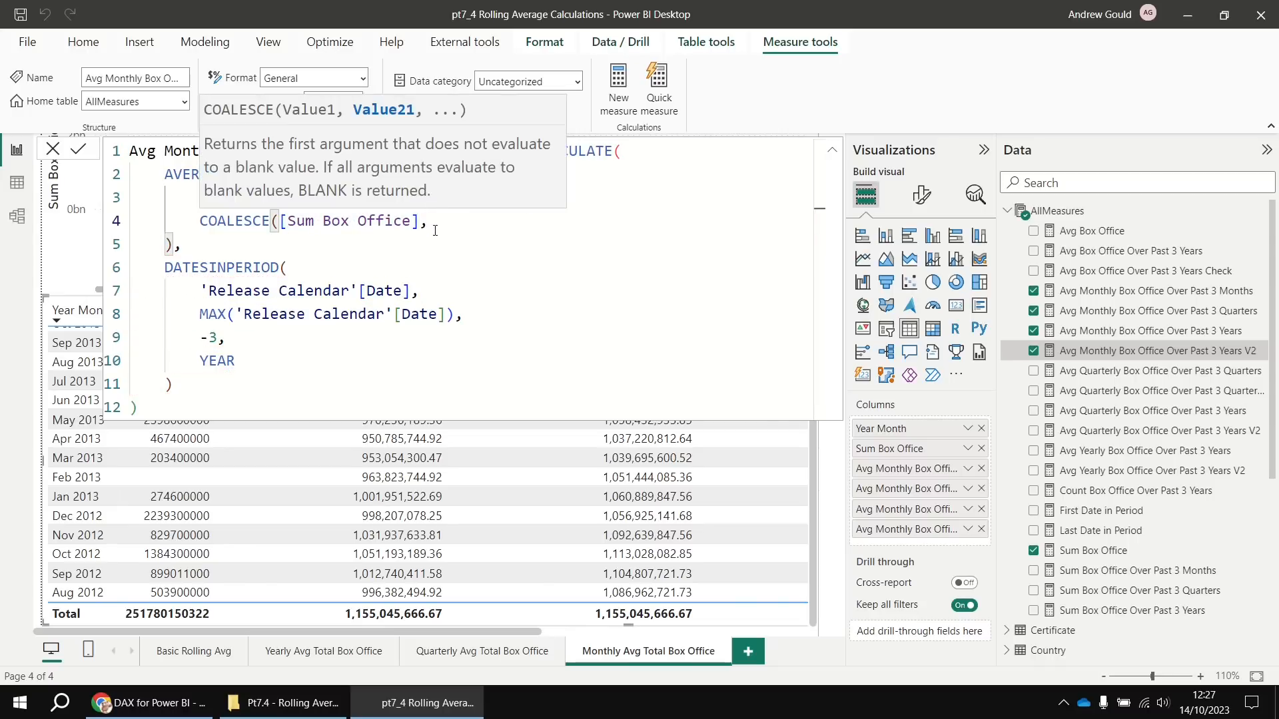
text(0))
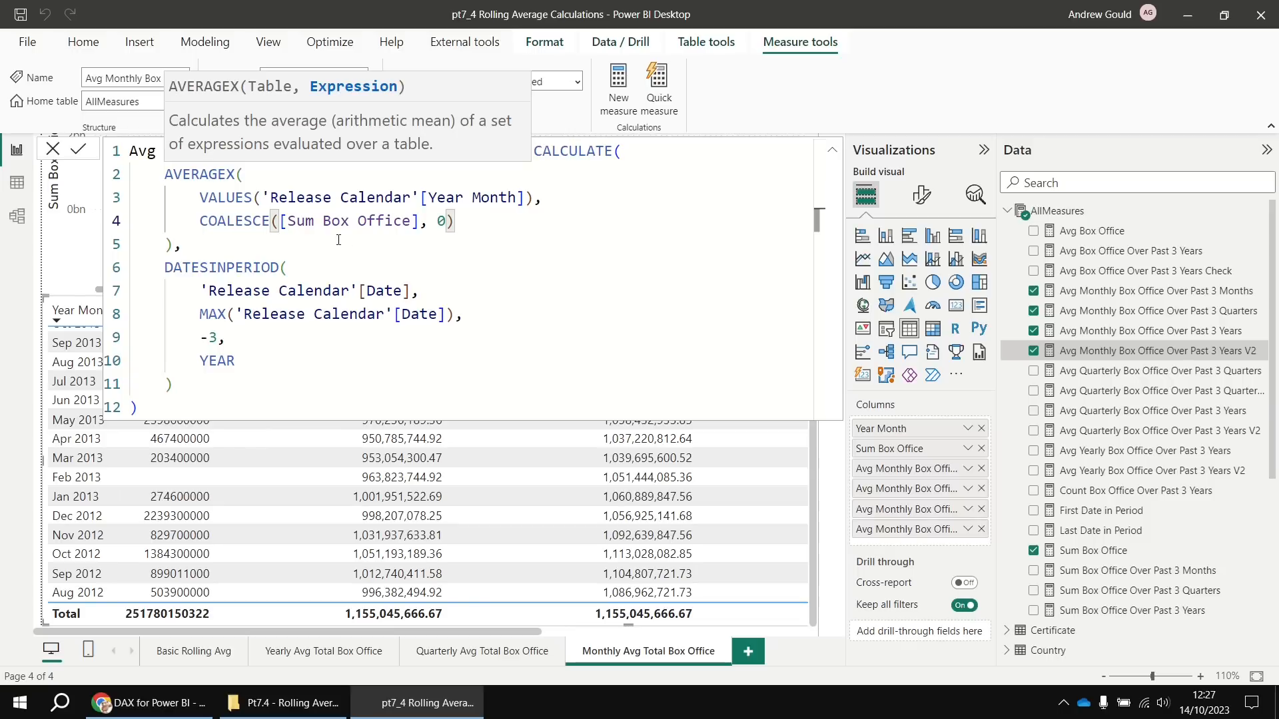
click(78, 148)
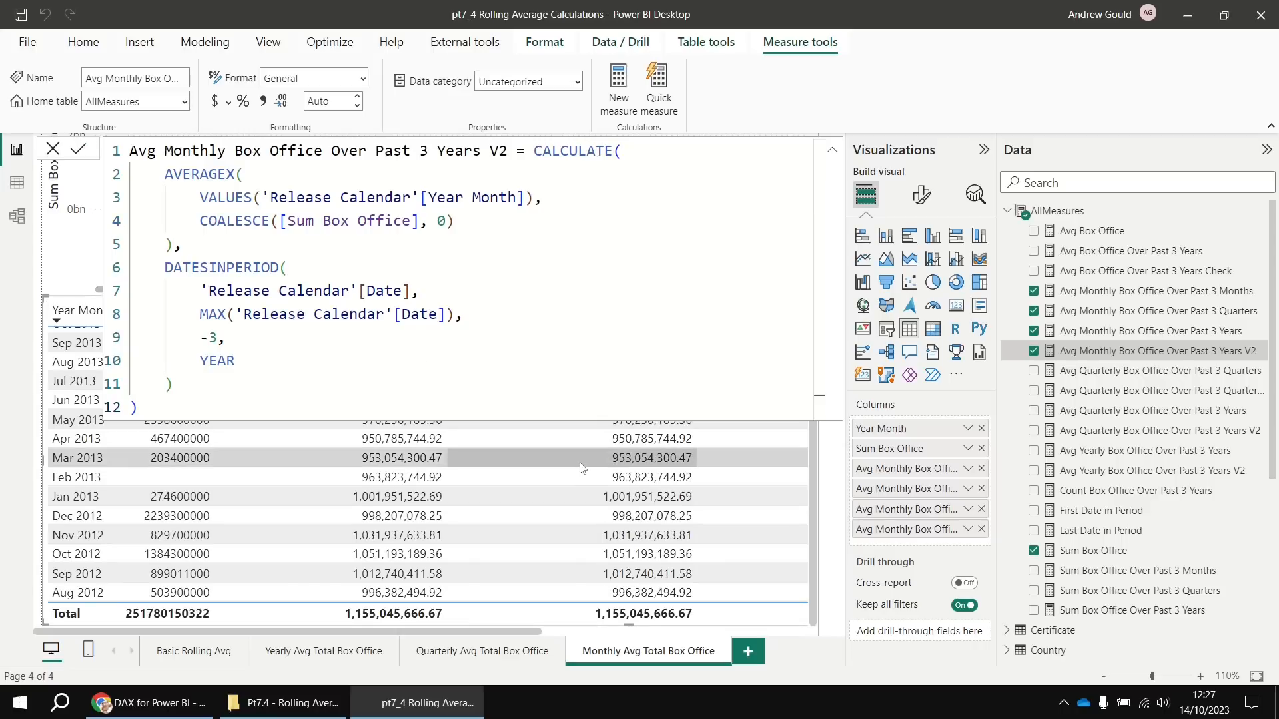
scroll(645, 460, up, 7)
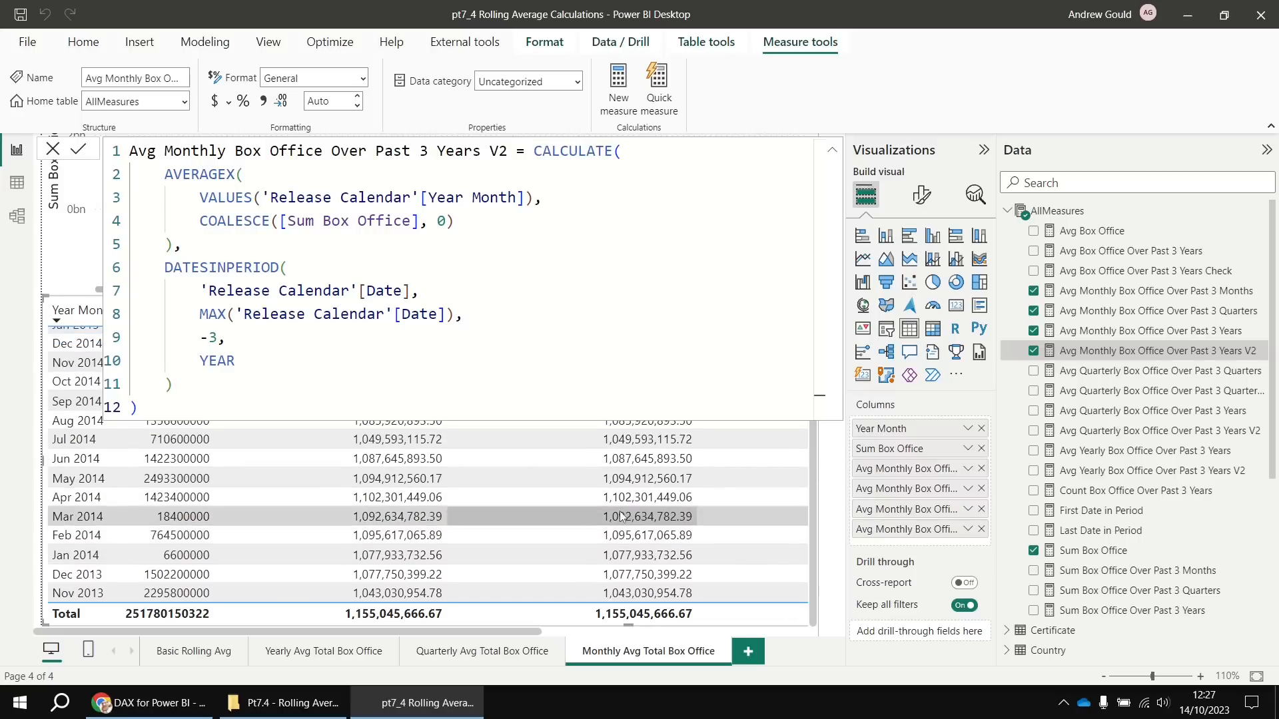
scroll(618, 517, up, 6)
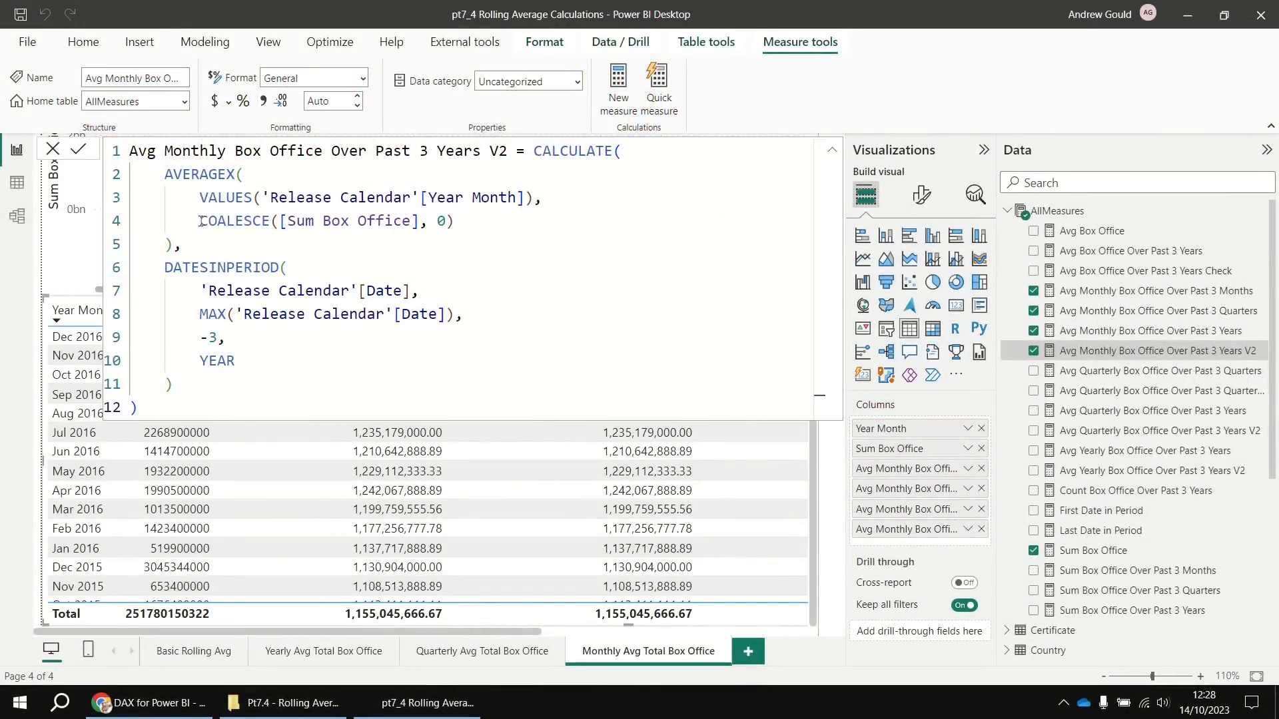
drag(200, 221, 455, 221)
key(ctrl+c)
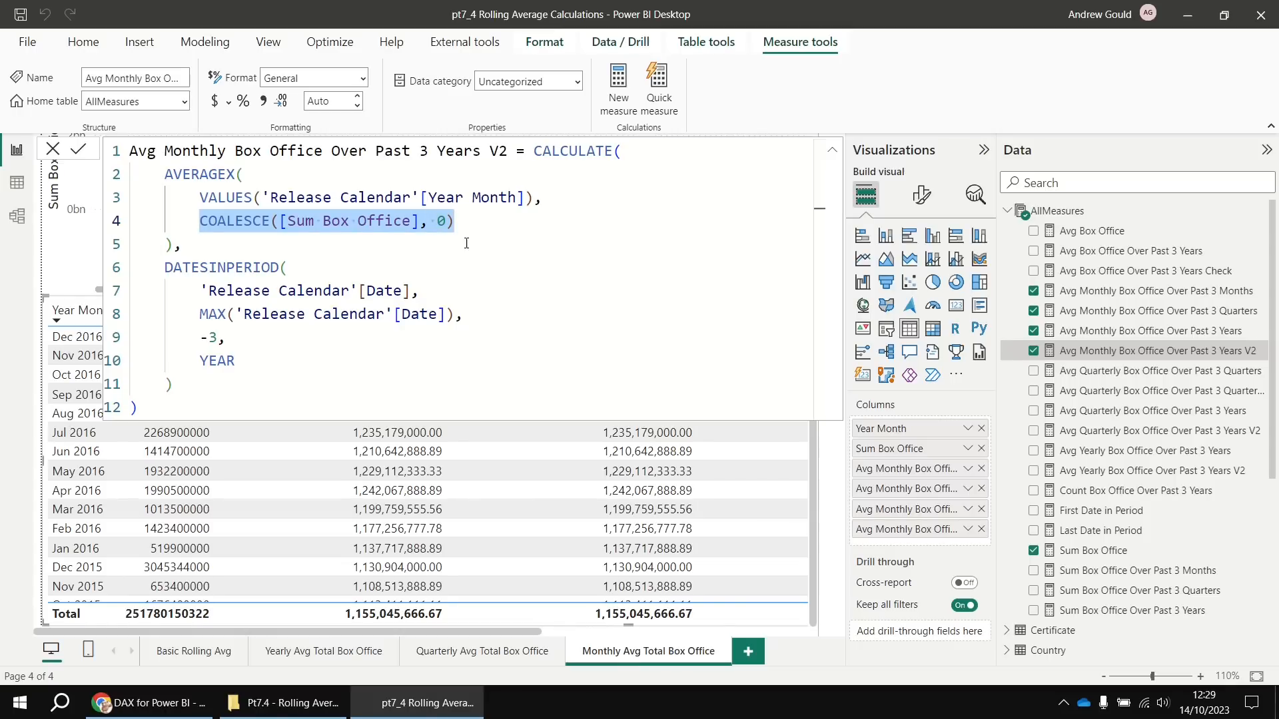
Show the Quarterly Avg Total Box Office page fitted to the window with the Avg Quarterly Box Office Over Past 3 Years V2 formula open
click(1103, 432)
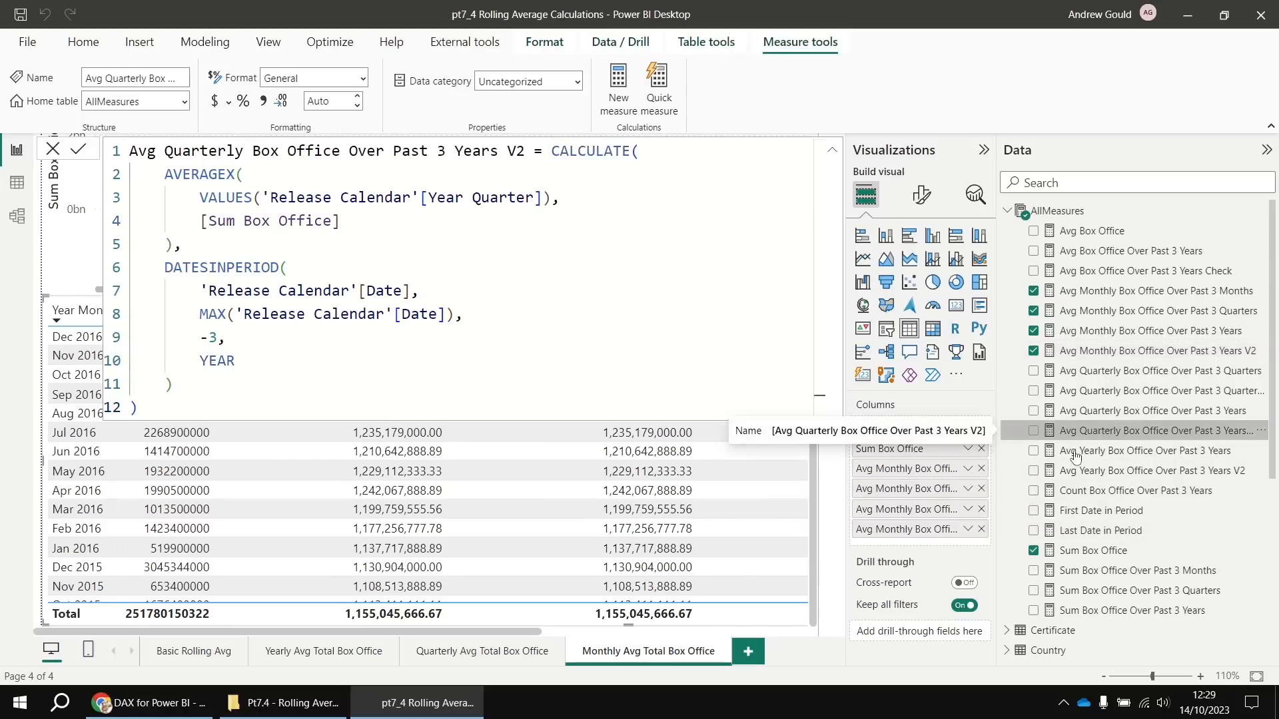
click(451, 656)
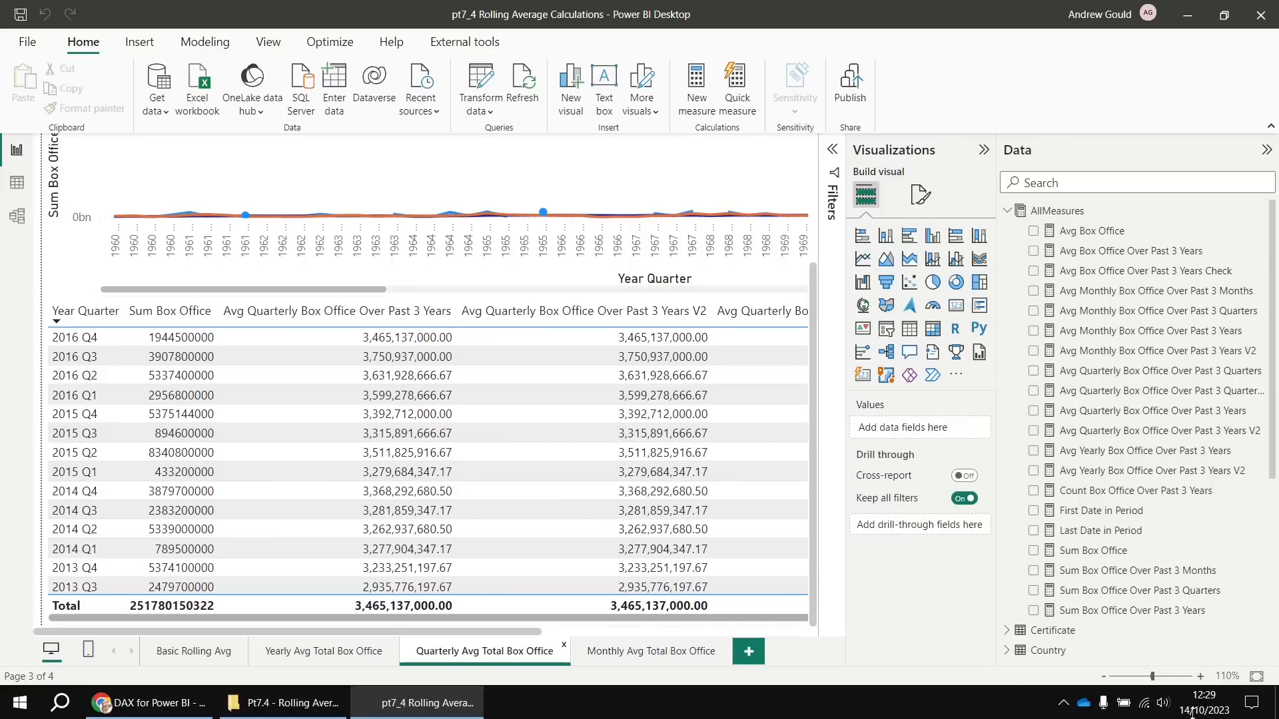
click(1256, 676)
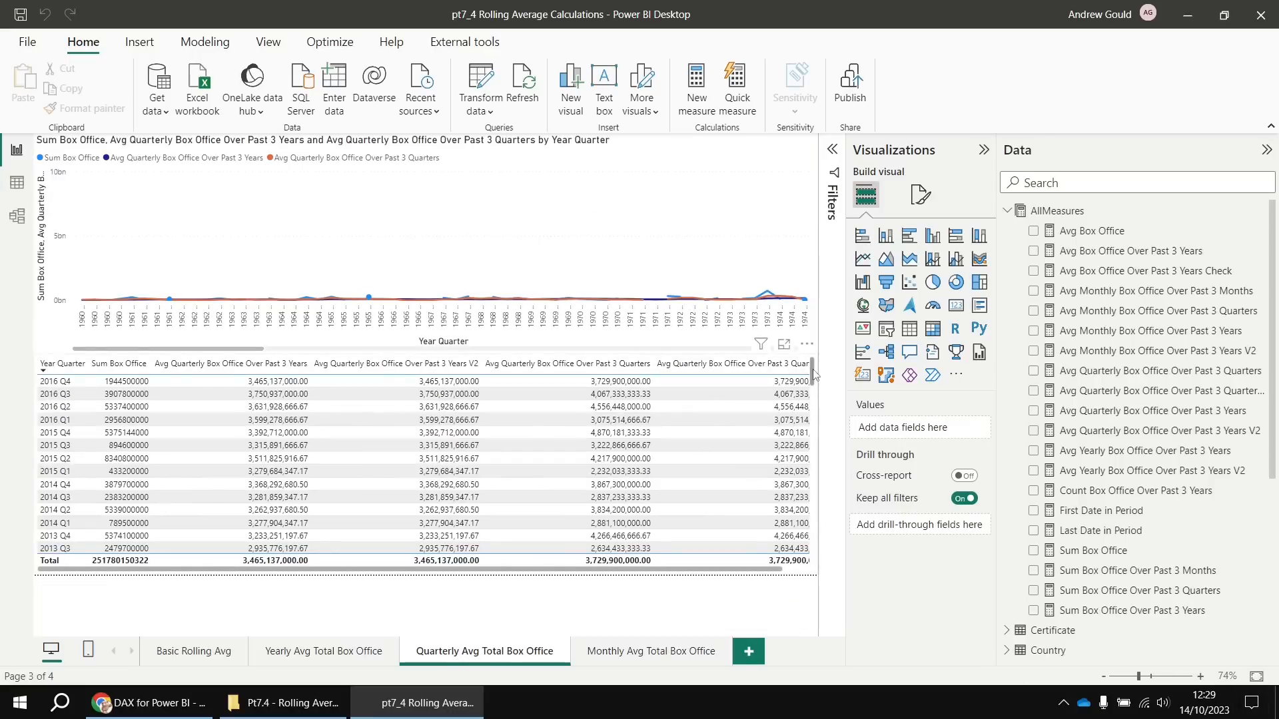
drag(812, 372, 802, 562)
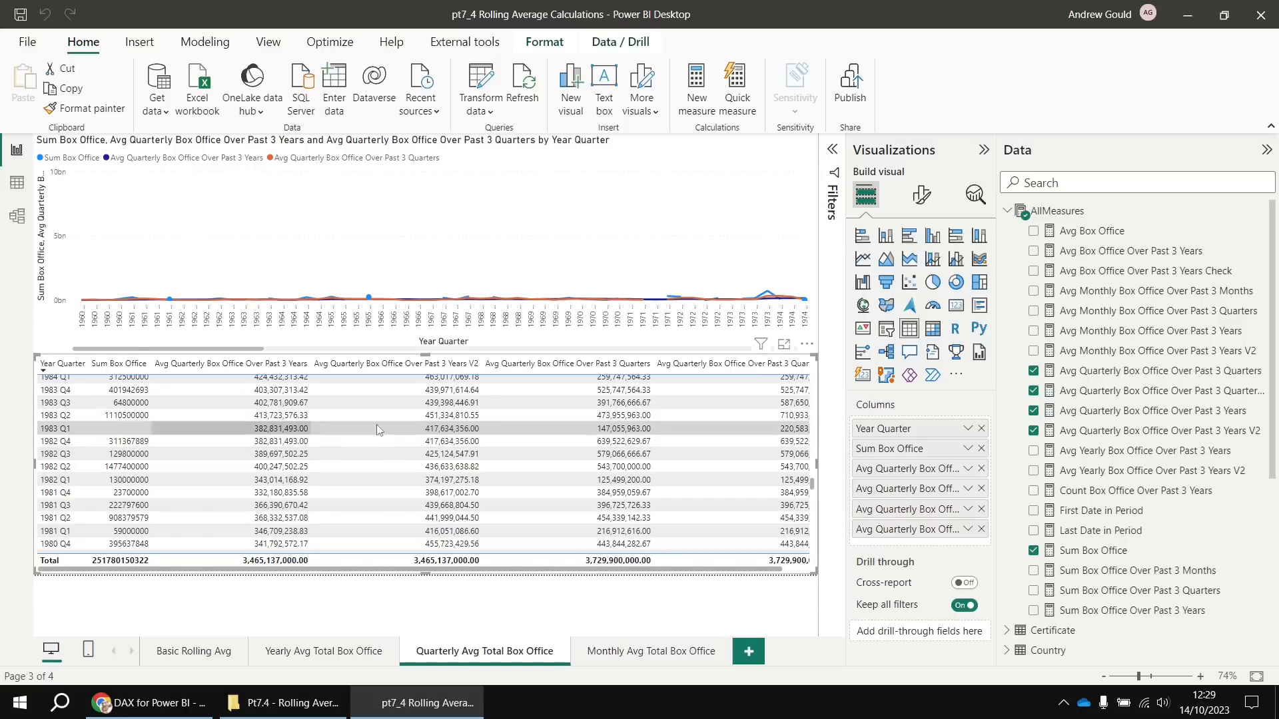
click(1141, 437)
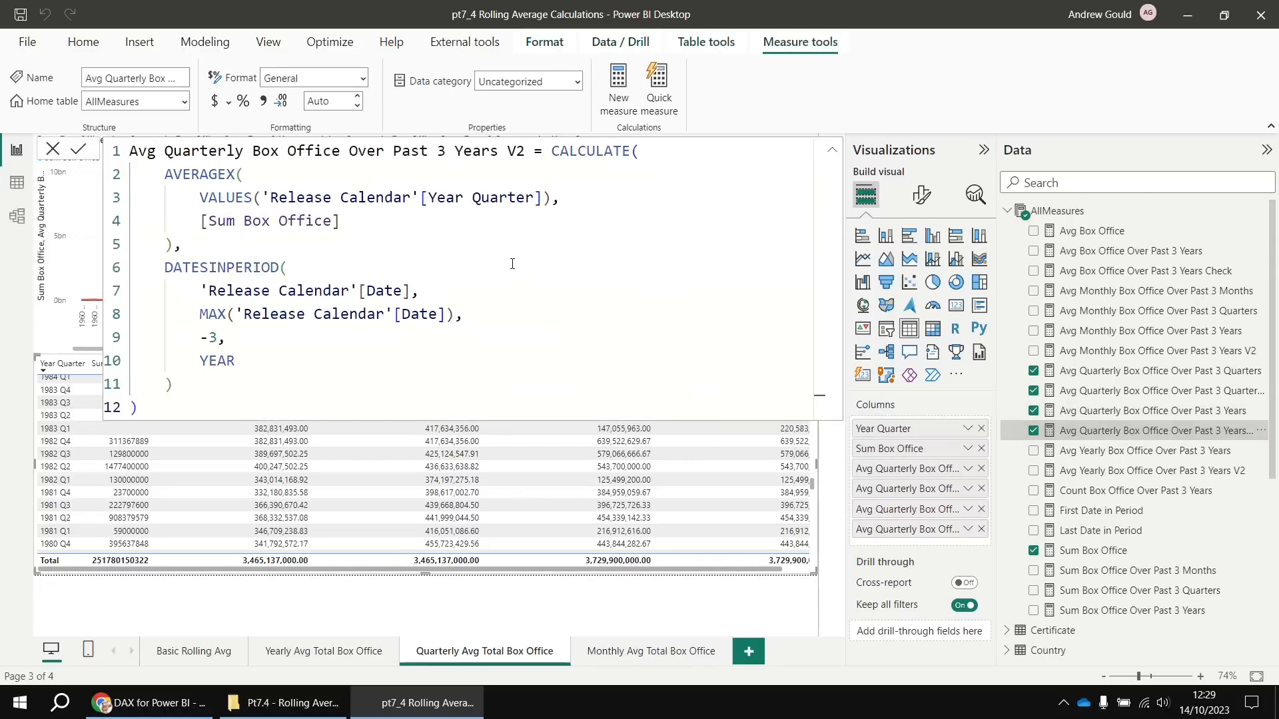
Paste COALESCE([Sum Box Office], 0) over line 4's reference in the quarterly V2 measure and commit
drag(202, 221, 341, 220)
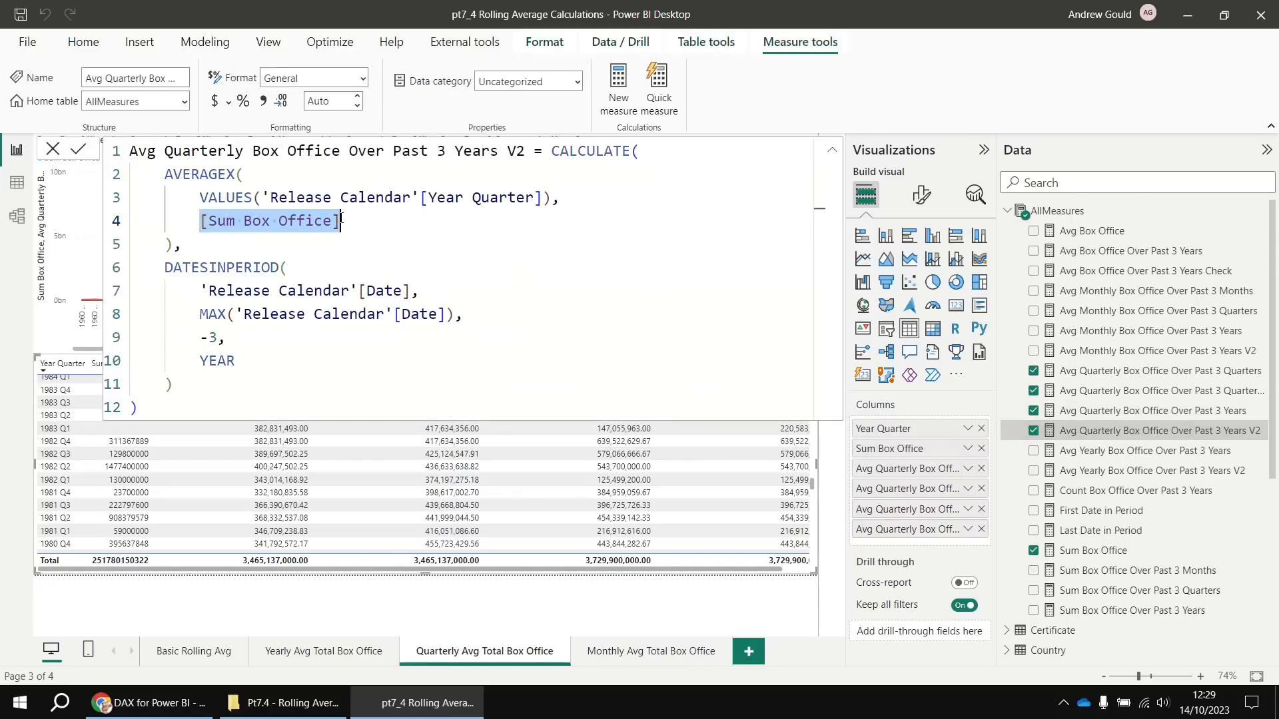
key(ctrl+v)
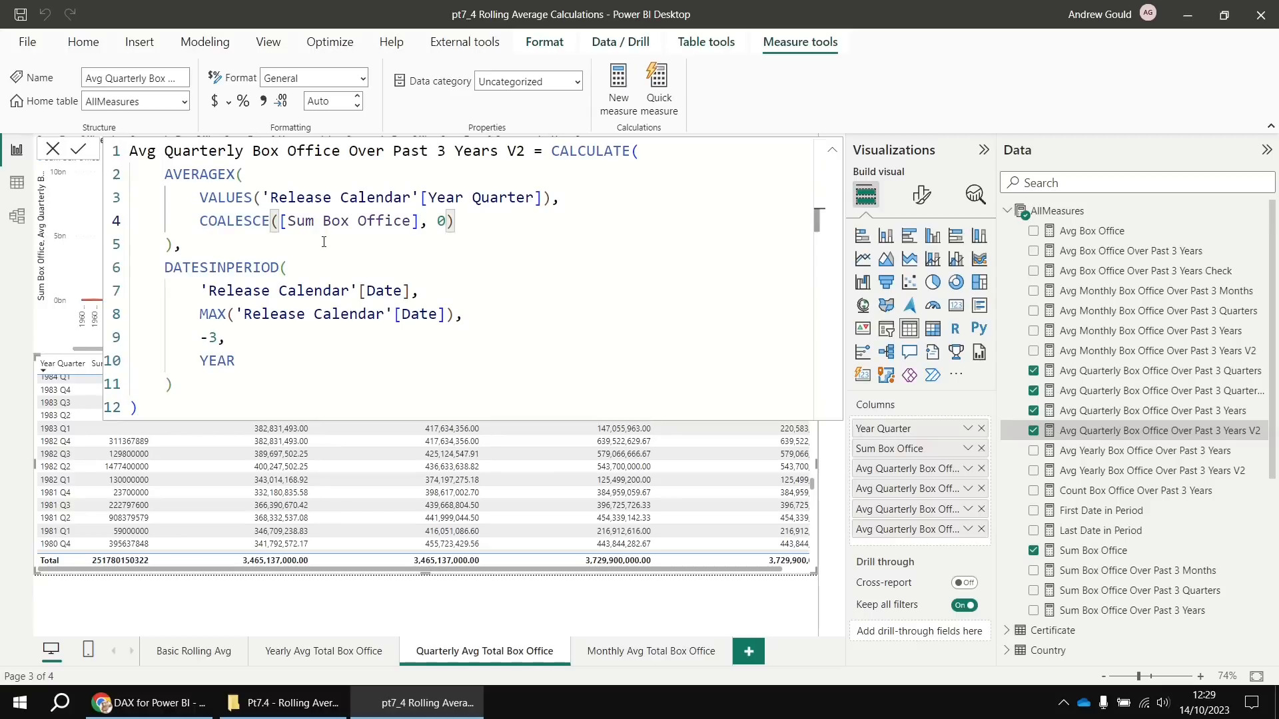
key(Return)
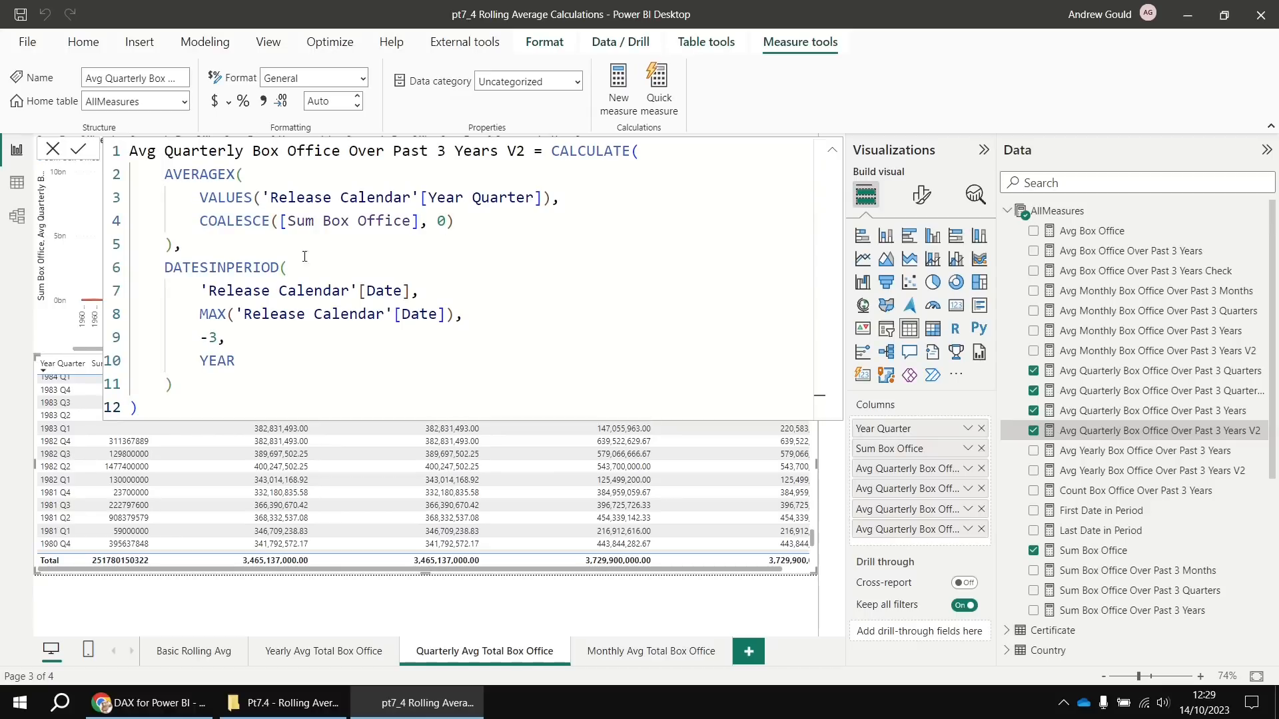
scroll(367, 457, up, 3)
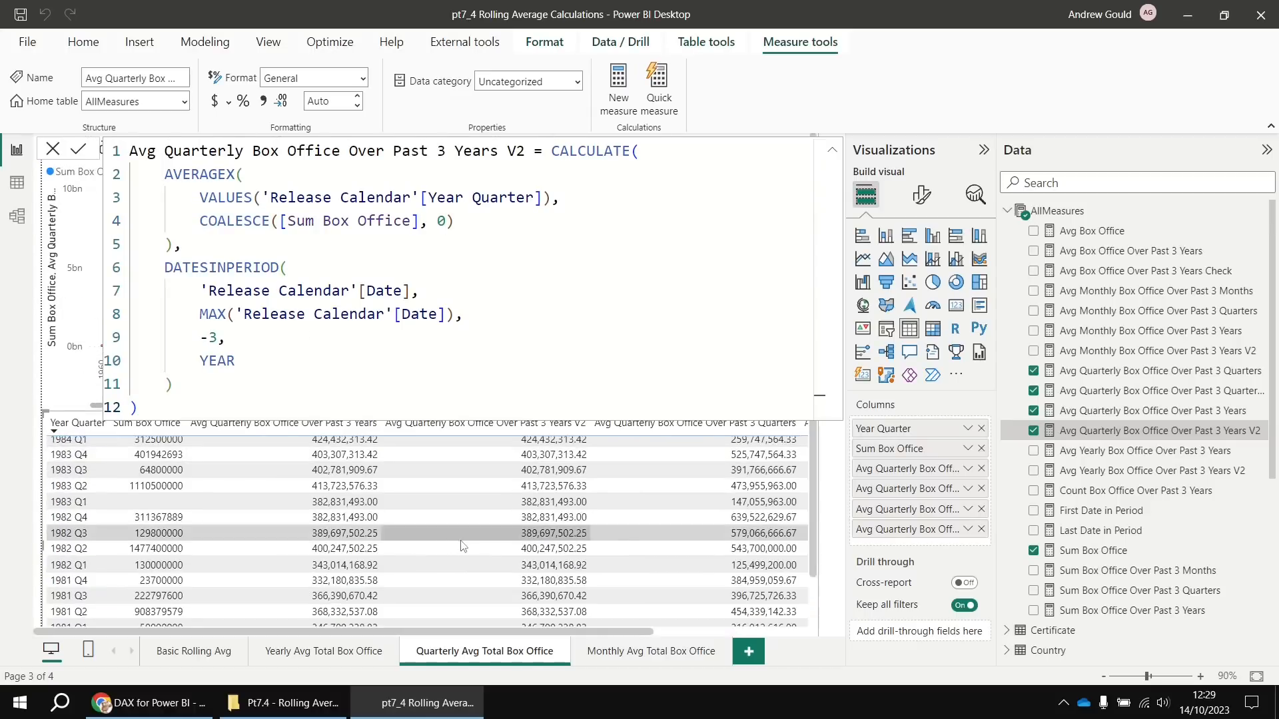
scroll(477, 550, up, 1)
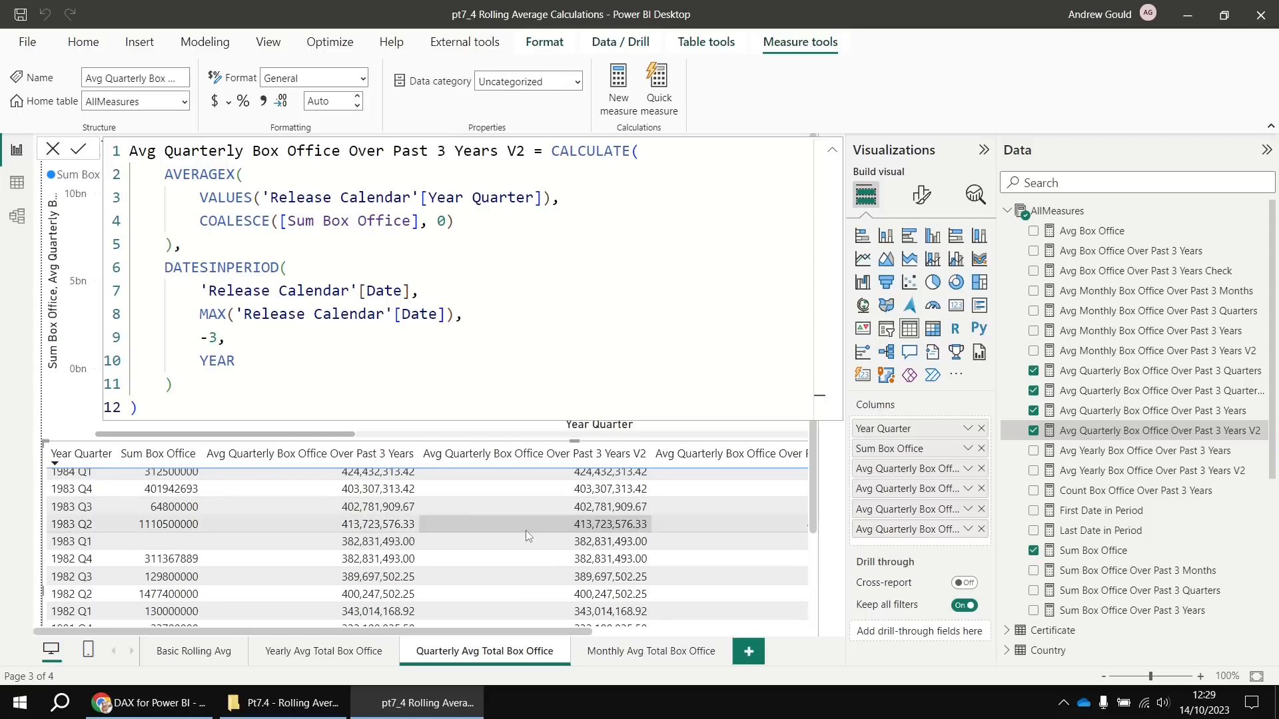
Make the same COALESCE([Sum Box Office], 0) replacement in the yearly V2 measure and commit
click(1145, 474)
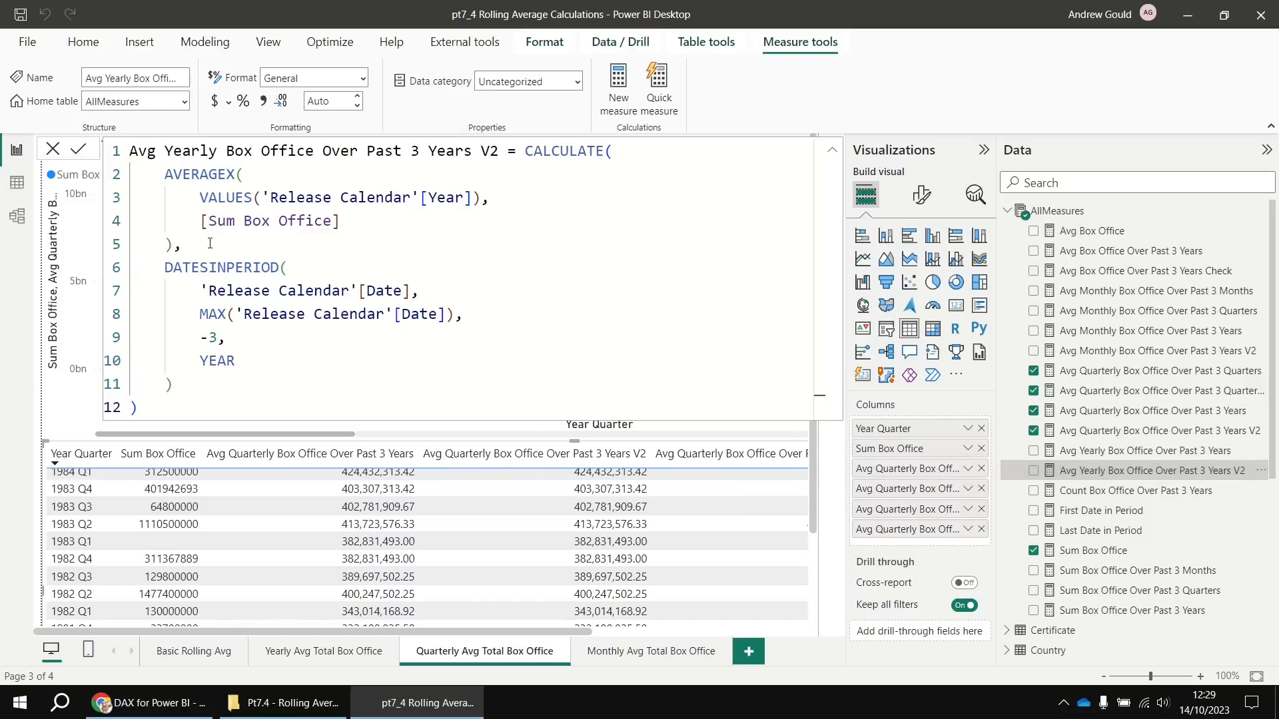
drag(202, 222, 346, 221)
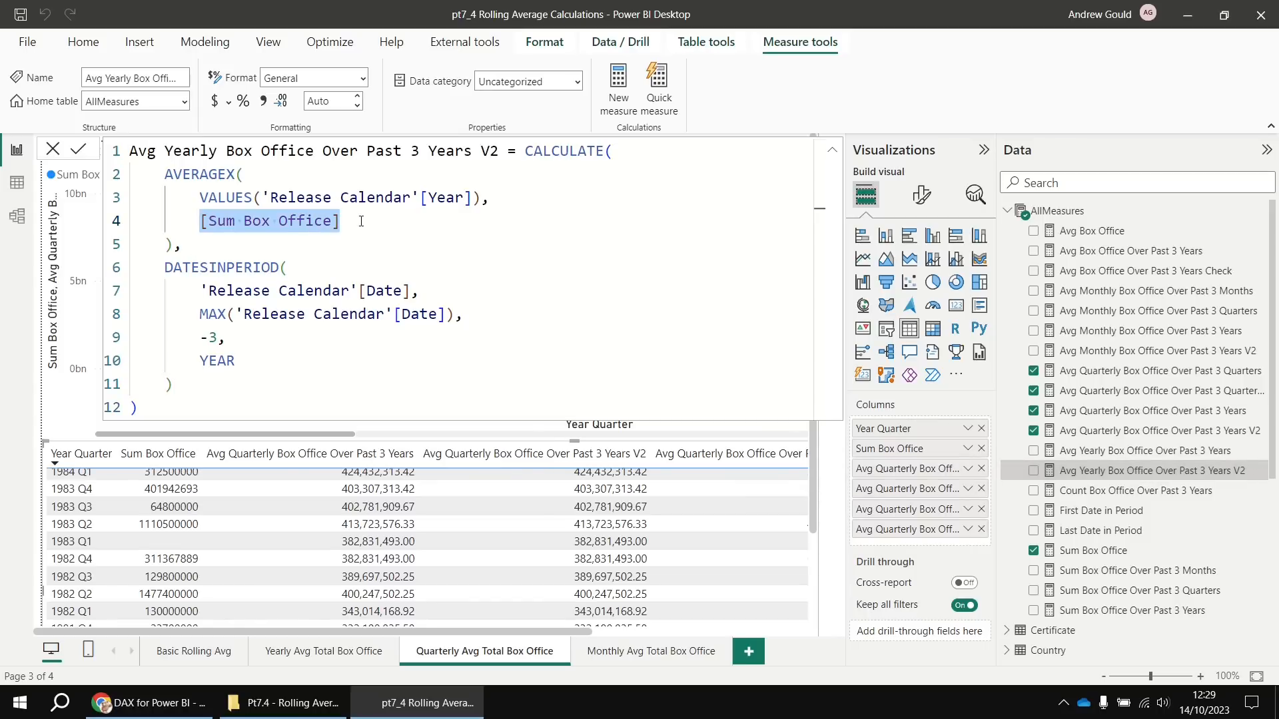
key(ctrl+v)
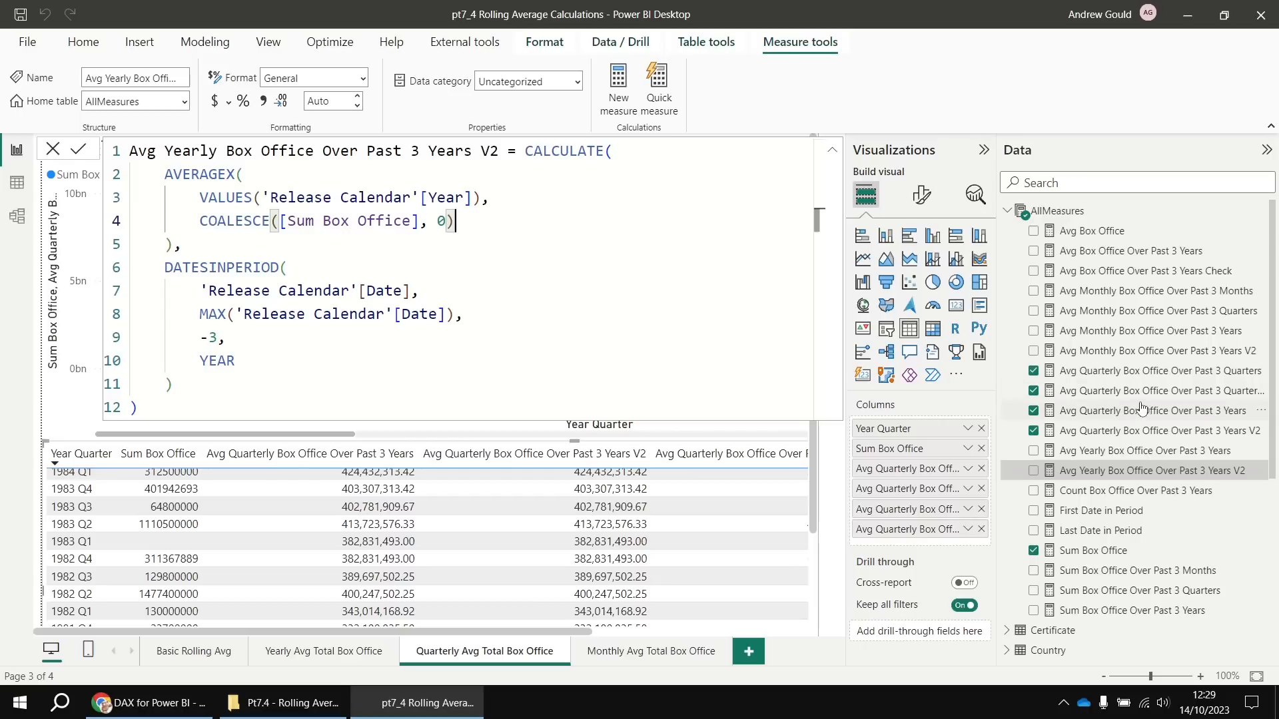
key(Return)
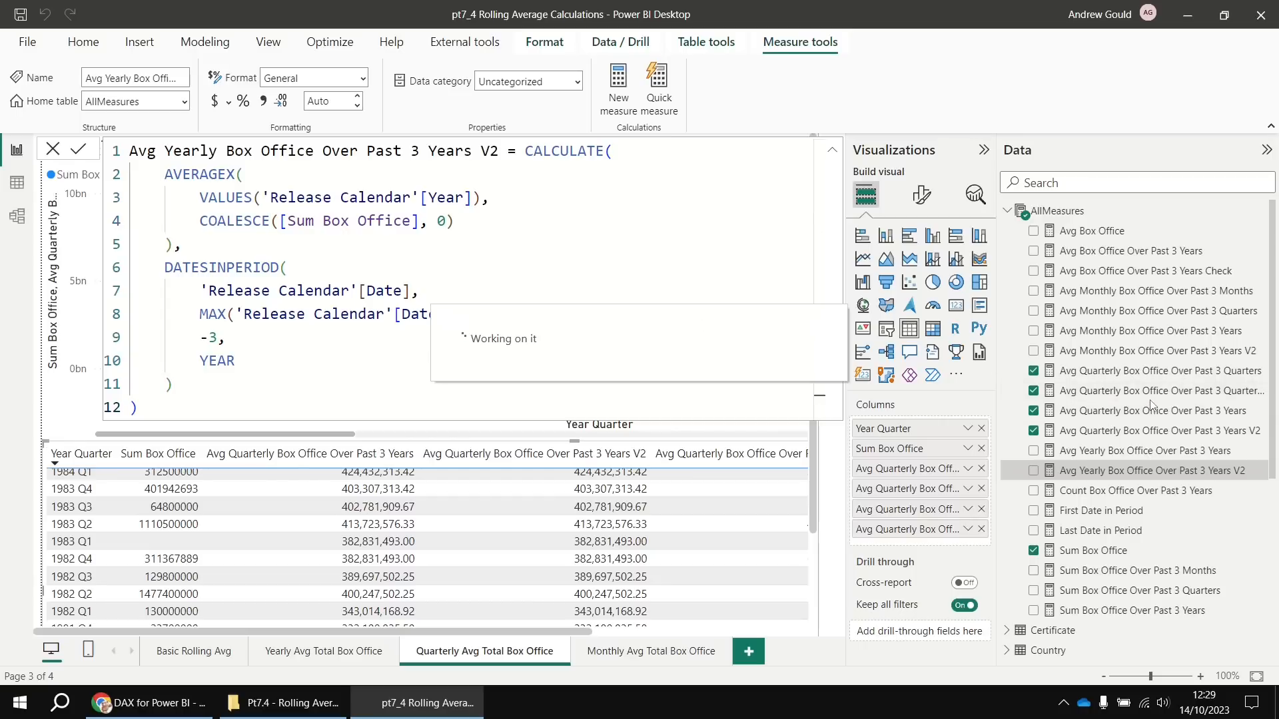
click(1148, 399)
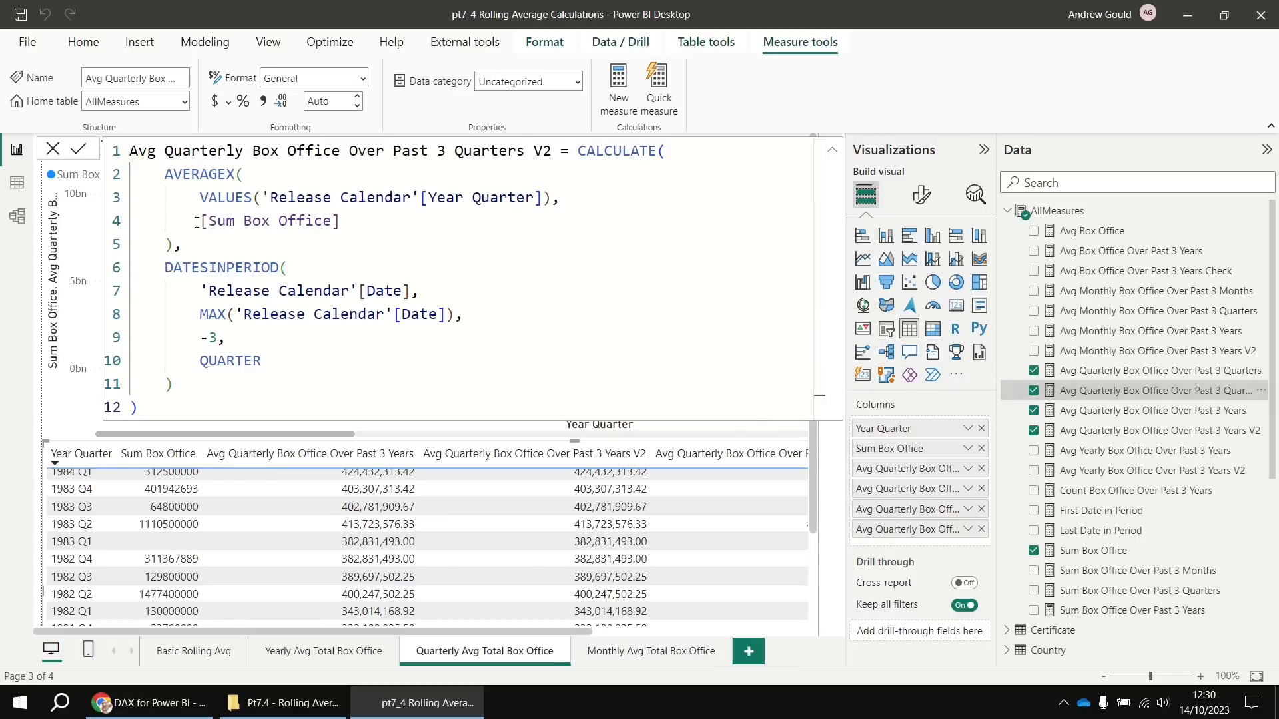
Wrap line 4's [Sum Box Office] in the Past 3 Quarters V2 formula as COALESCE([Sum Box Office], 0)
drag(199, 221, 350, 220)
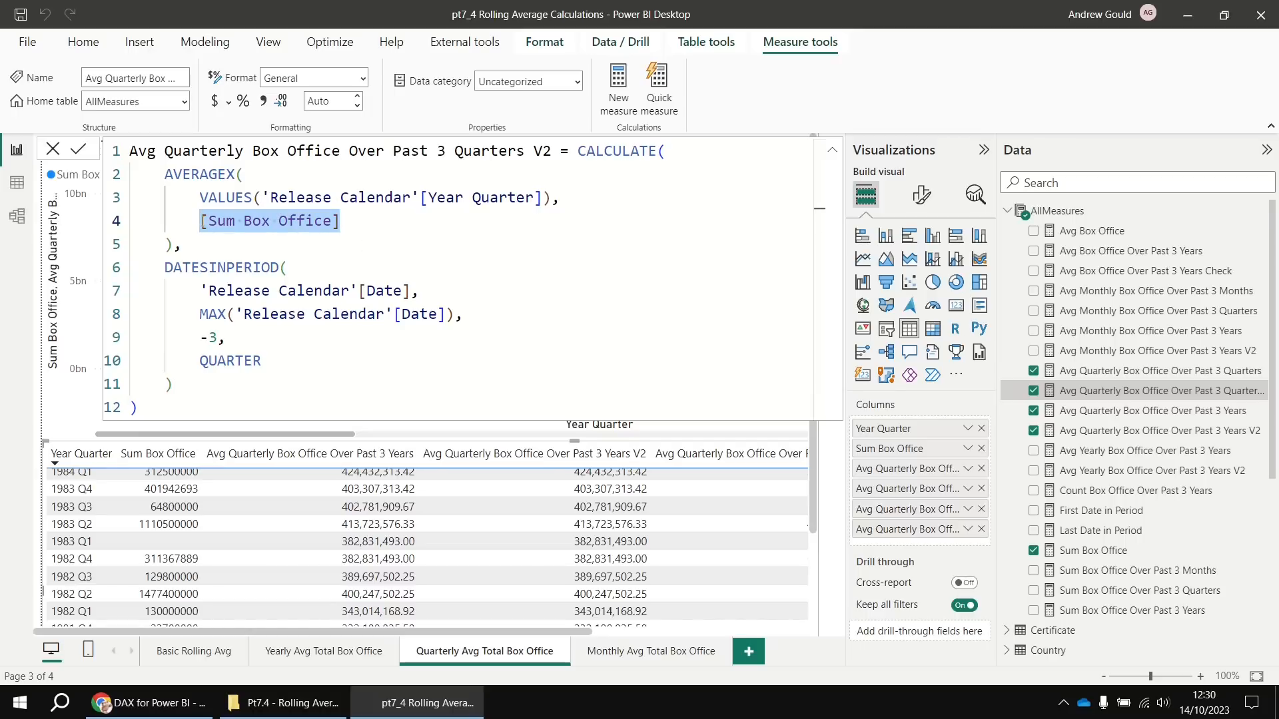
click(200, 221)
text(coal)
key(Tab)
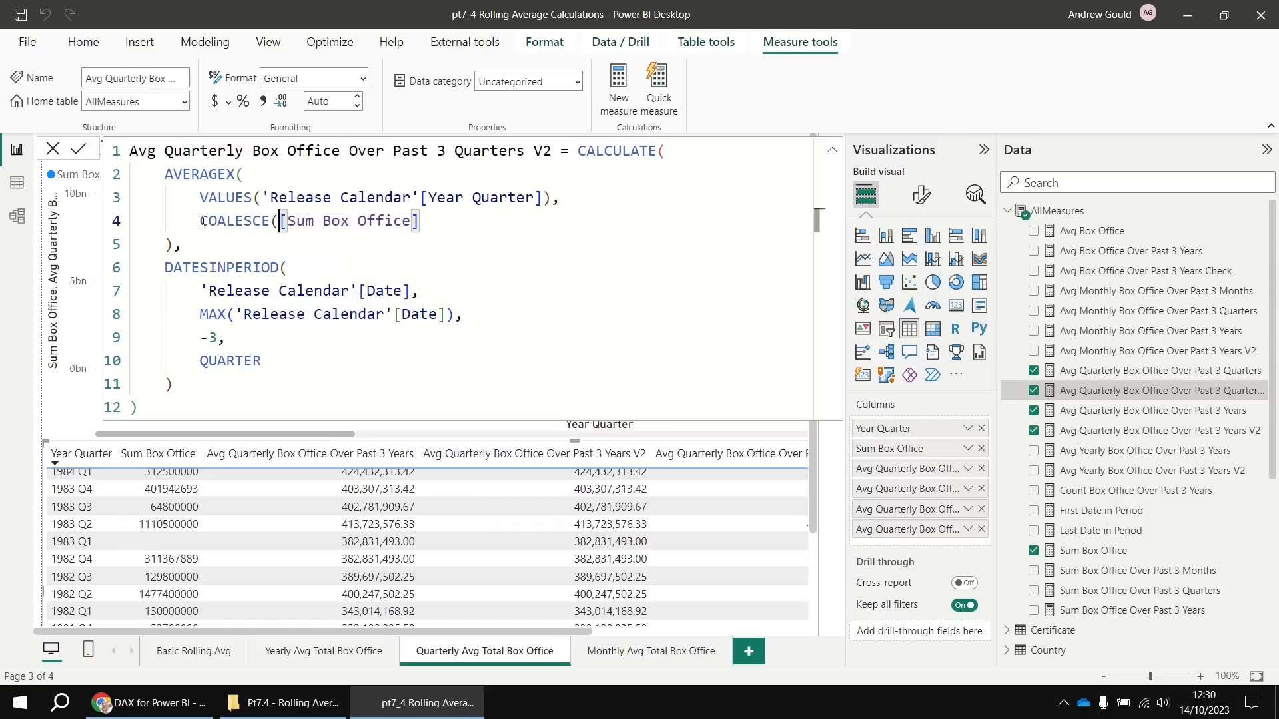
key(ctrl+Right)
key(ctrl+Right)
key(ctrl+Right)
key(ctrl+Right)
key(ctrl+Right)
text(,)
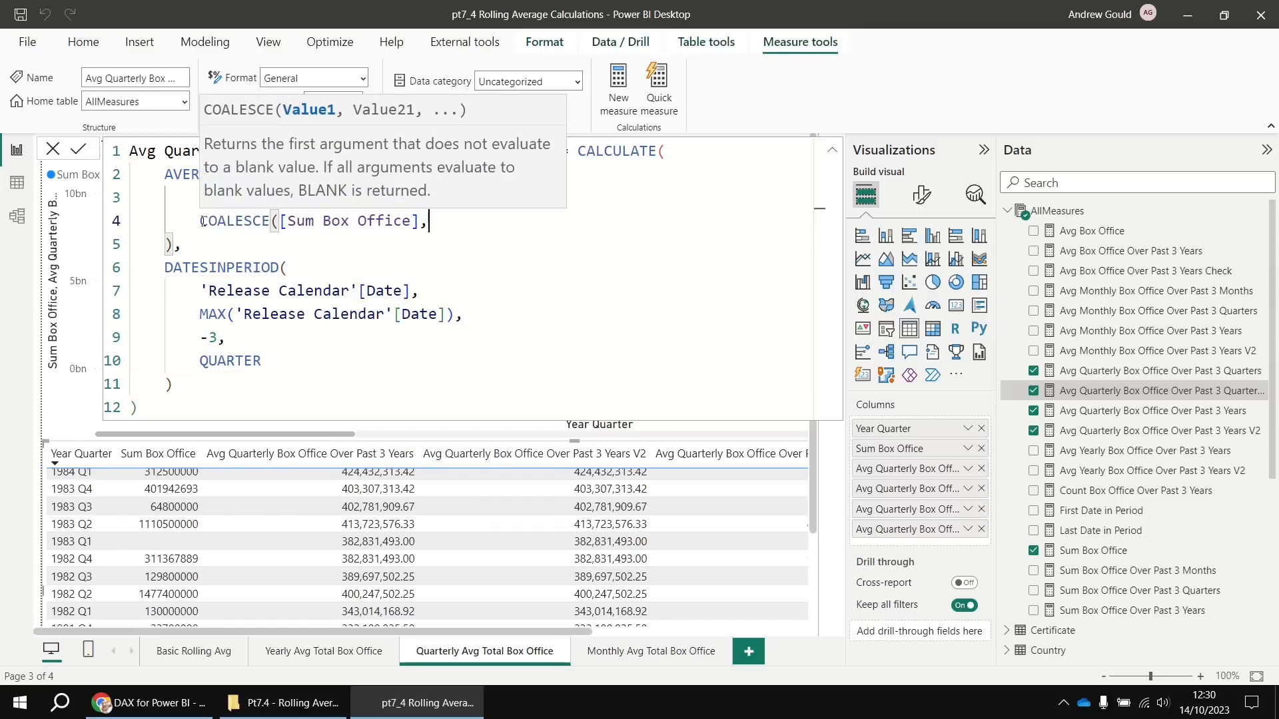
text( 0))
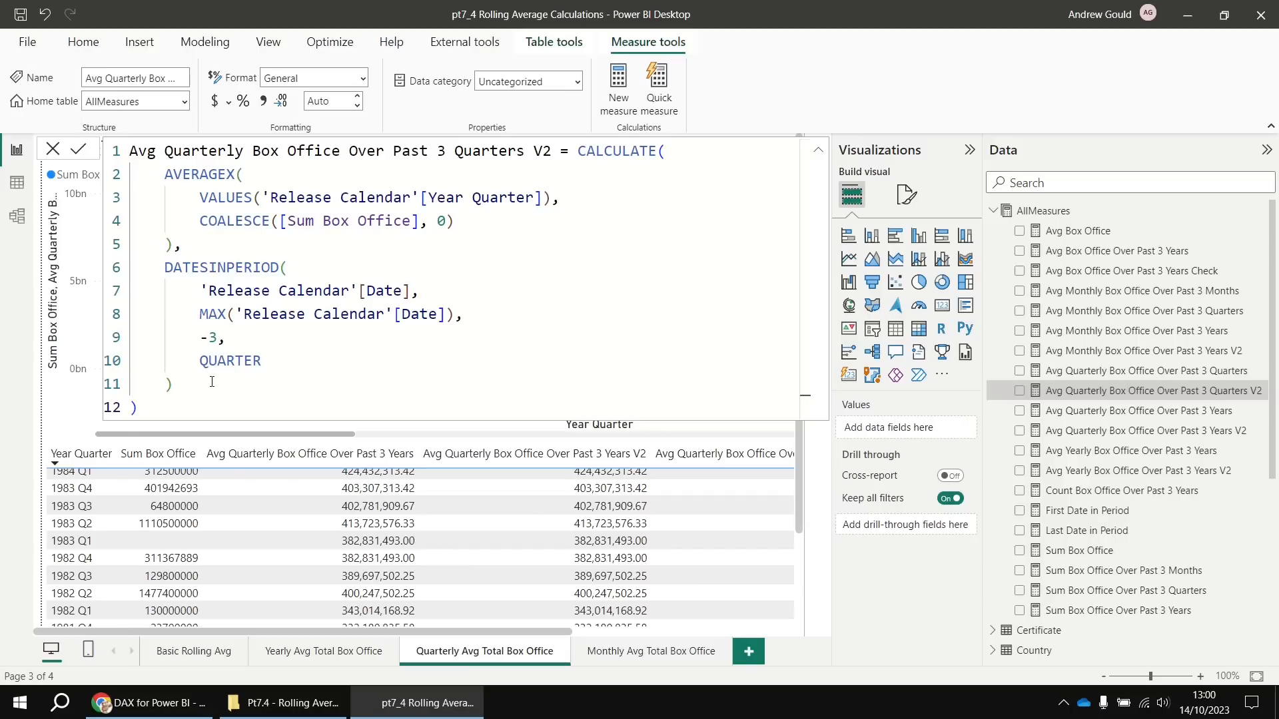
Compare the quarterly formula's -3 QUARTER offset with the -3 YEAR offset in the yearly V2 formula
drag(201, 331, 220, 377)
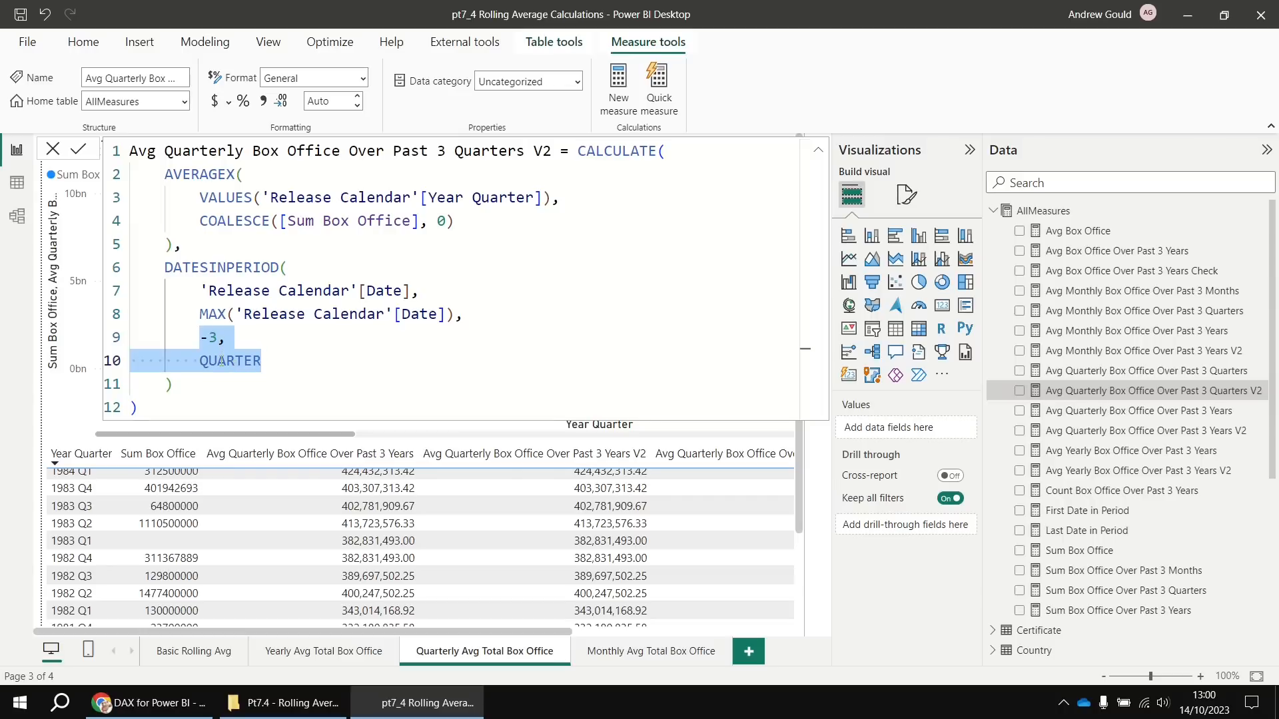
drag(262, 197, 545, 198)
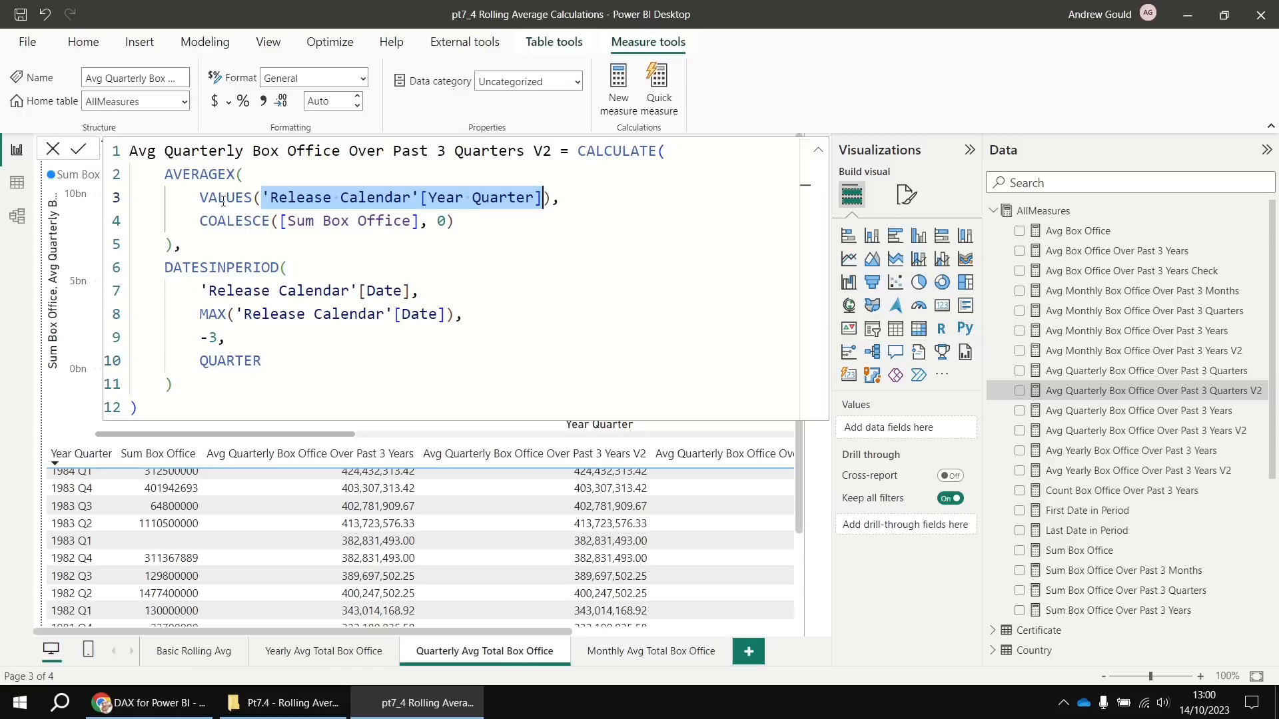
click(750, 88)
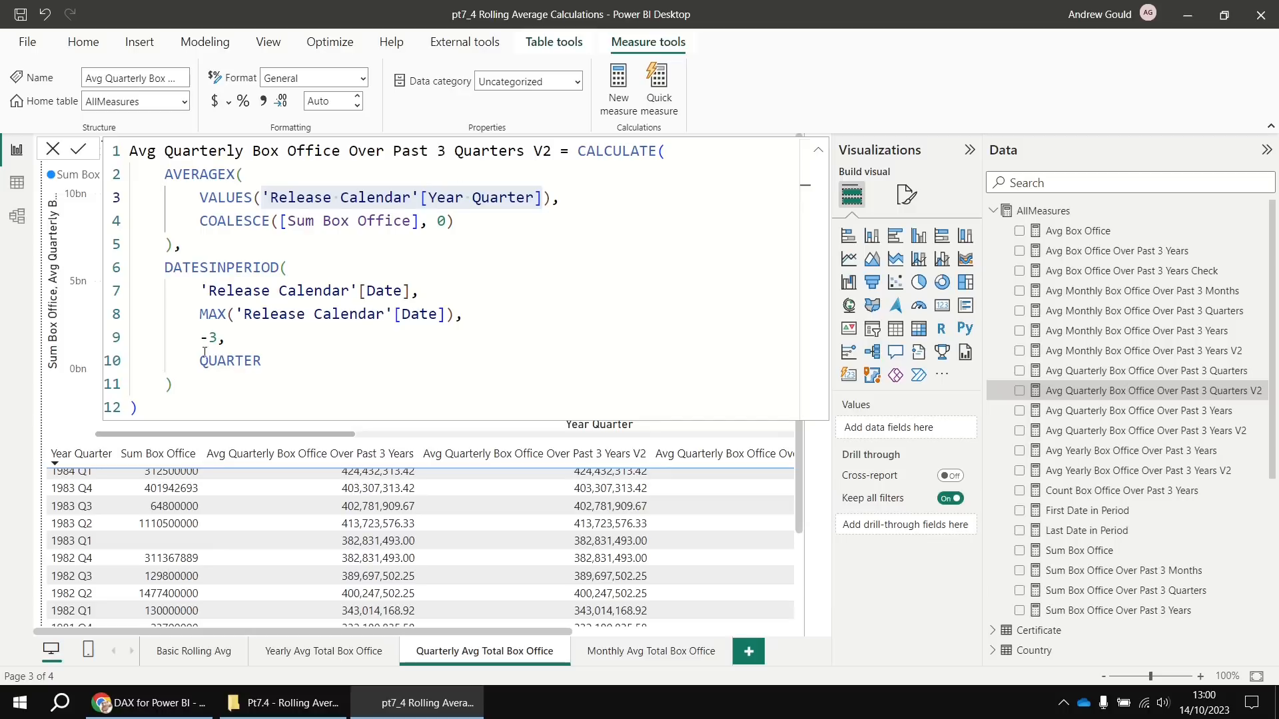
click(288, 340)
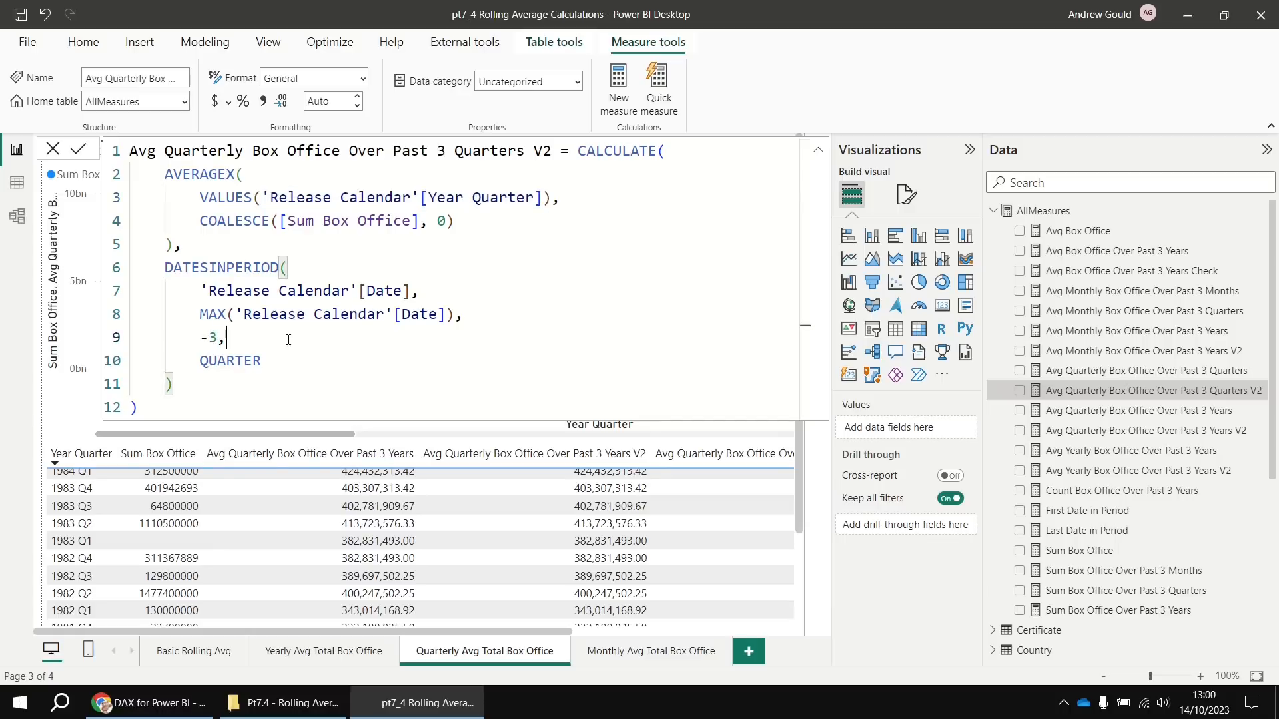
click(1108, 473)
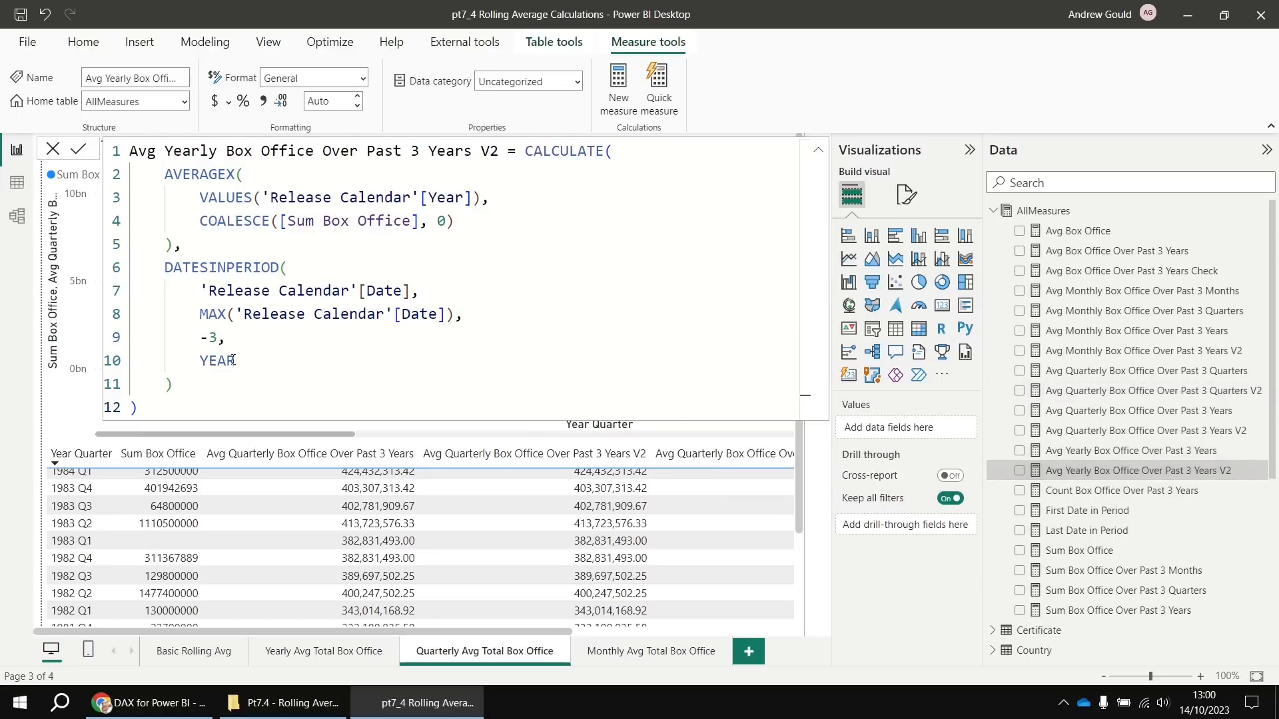
double_click(217, 340)
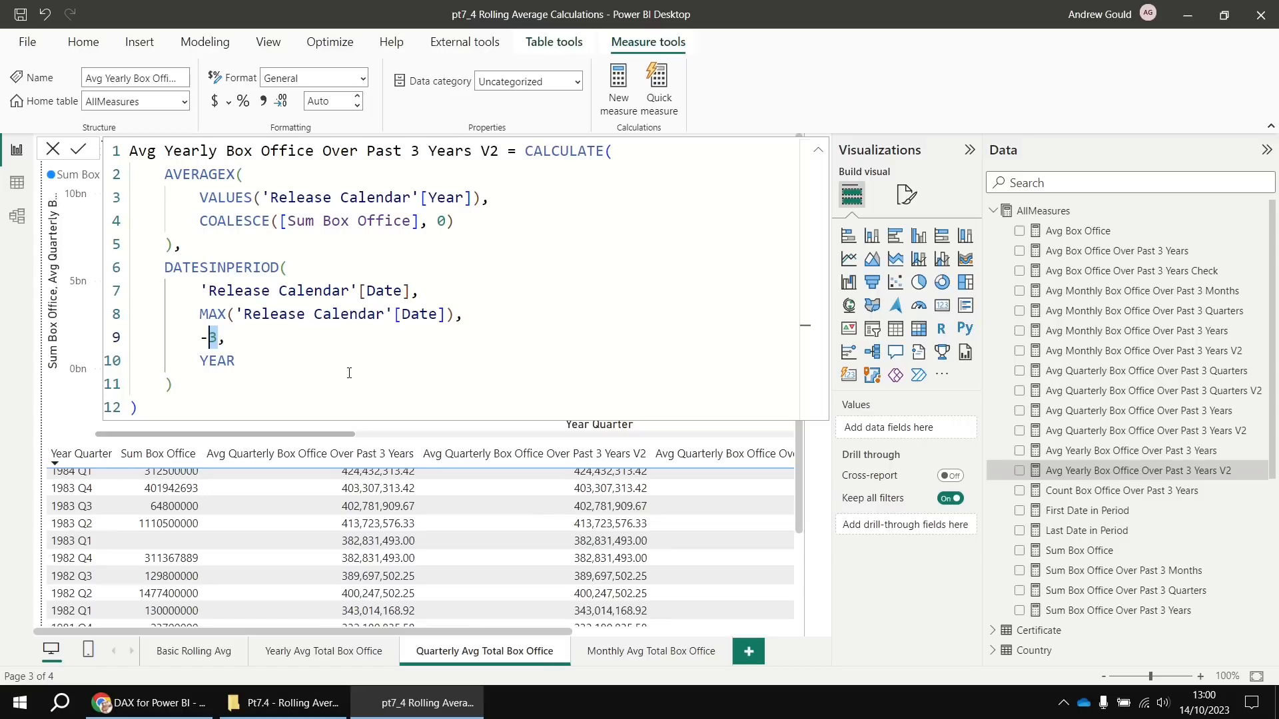
Duplicate the Yearly Avg Total Box Office page and rename the copy with a 'User Choise' suffix
click(310, 656)
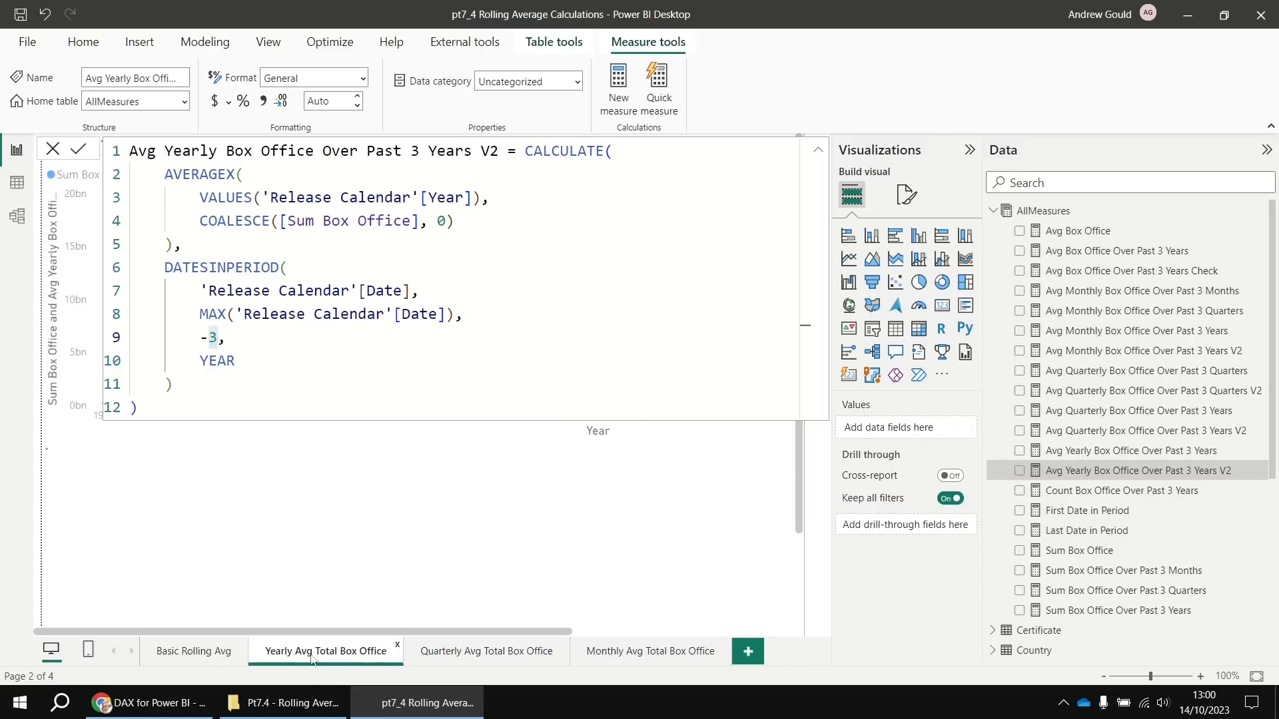
right_click(326, 657)
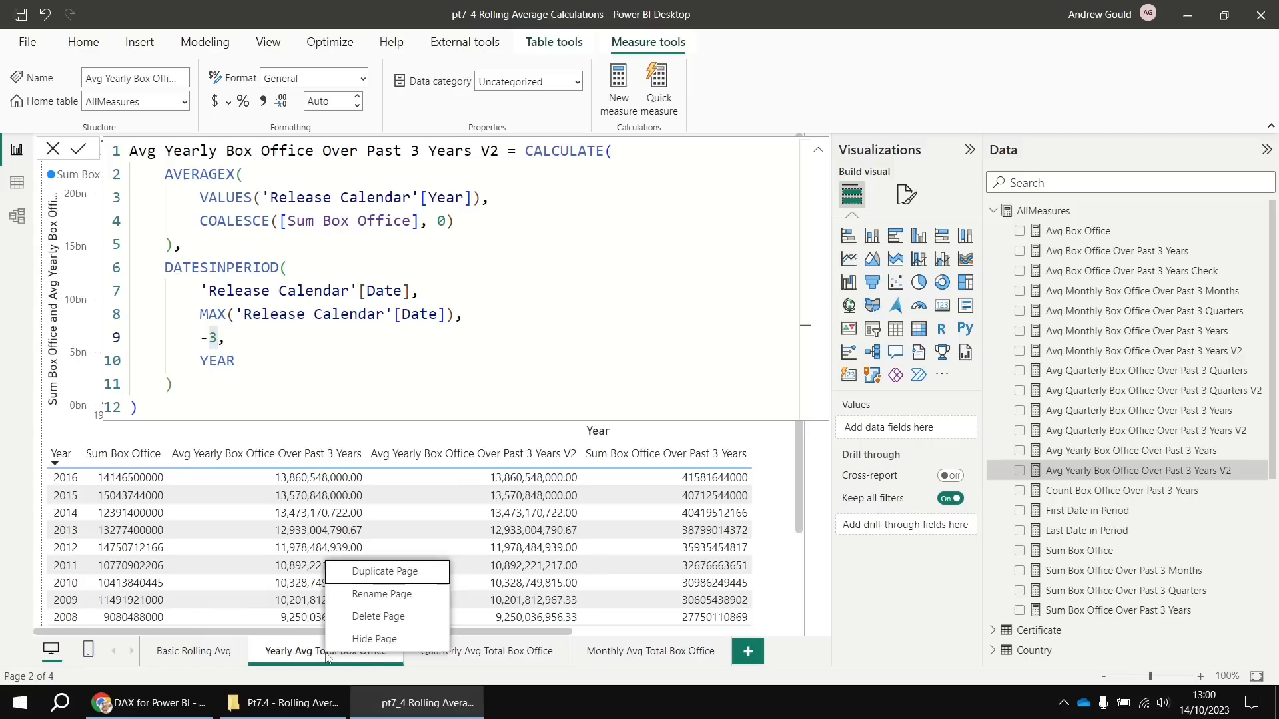
click(379, 575)
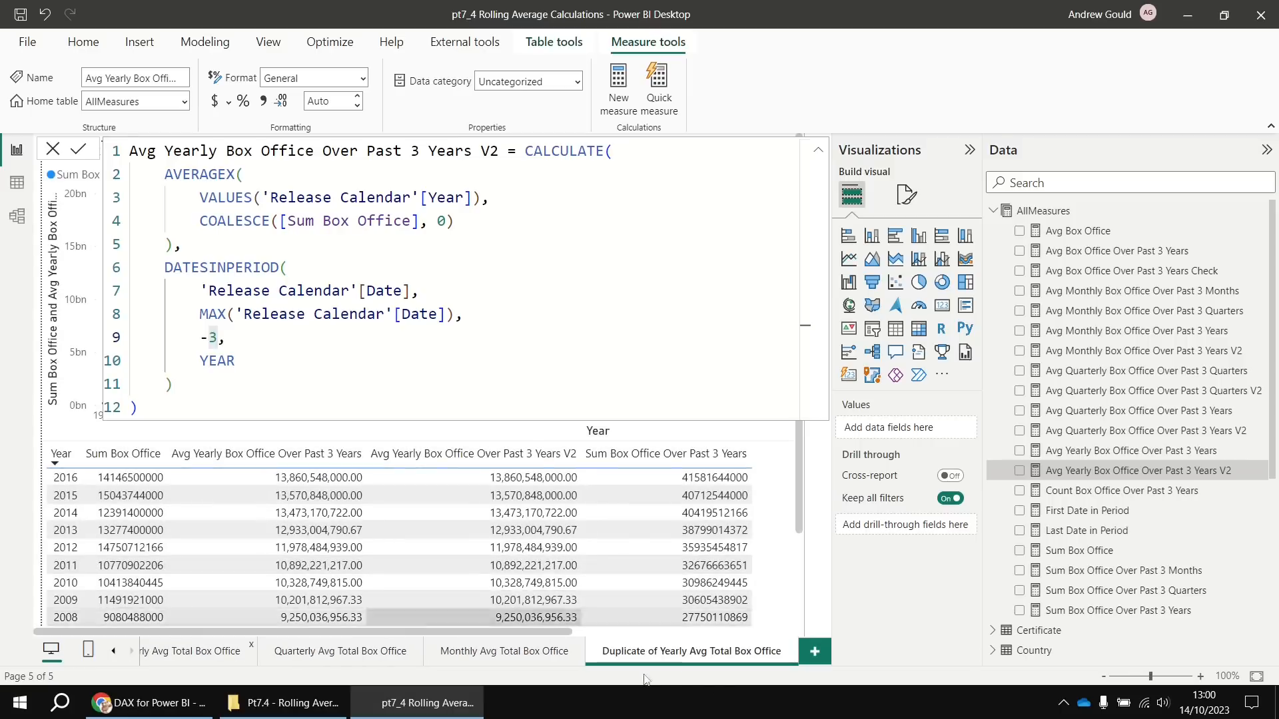
double_click(662, 653)
click(660, 653)
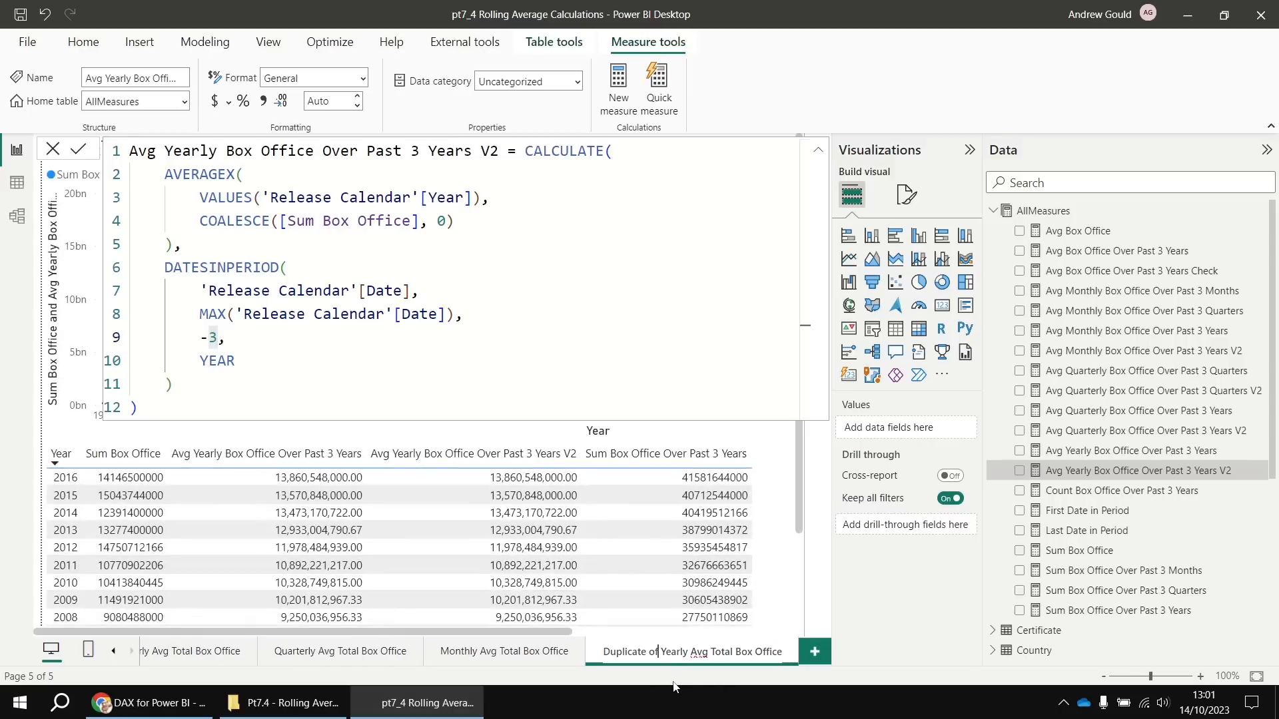
key(ctrl+shift+Left)
key(ctrl+shift+Left)
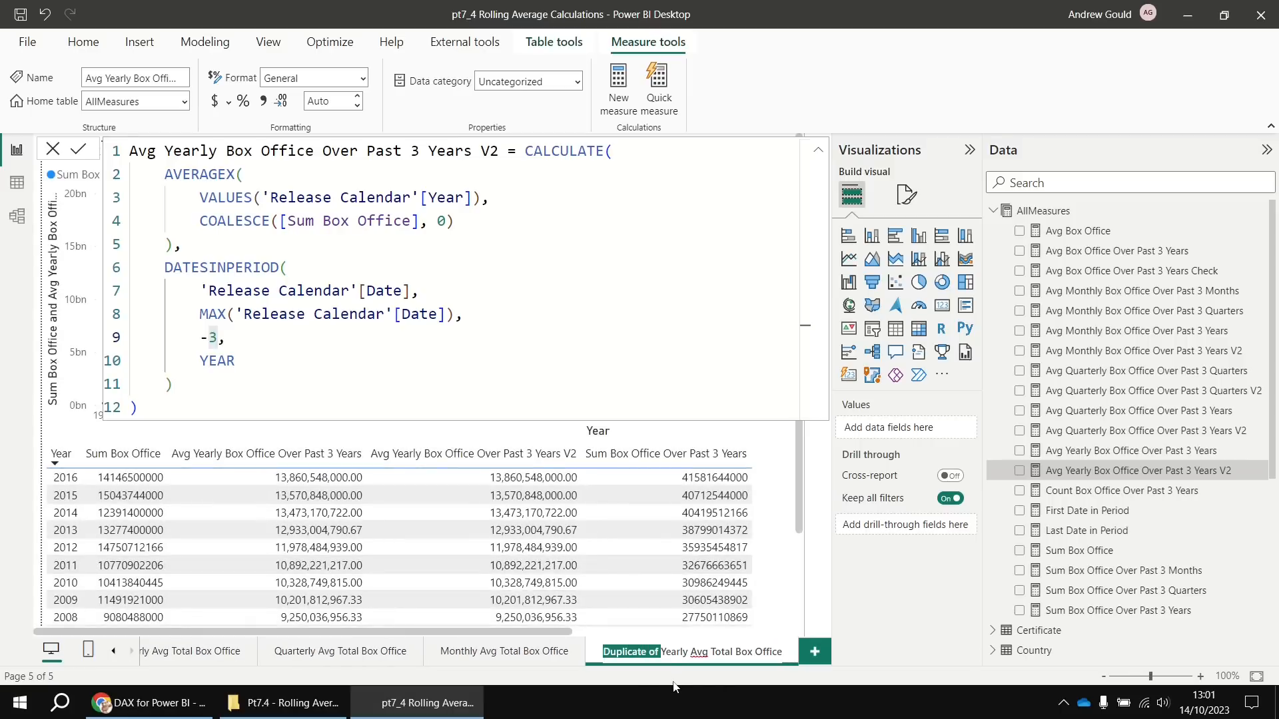
key(BackSpace)
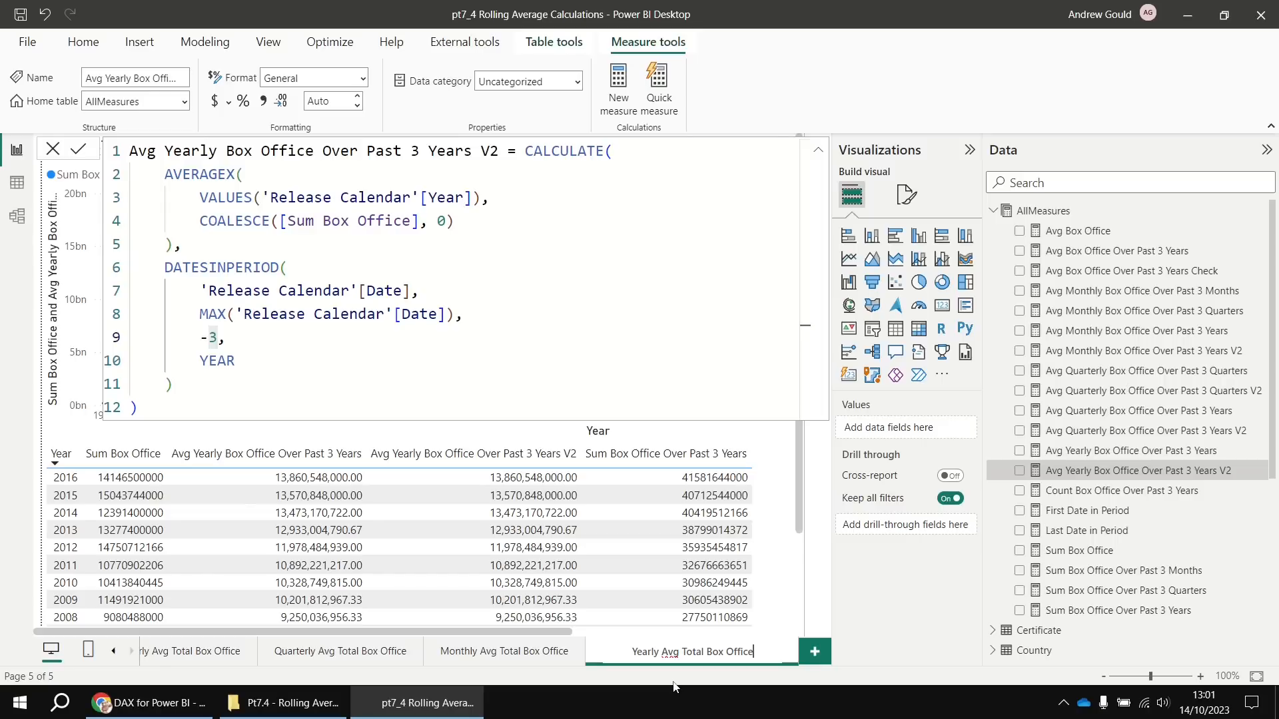
text(User Choise)
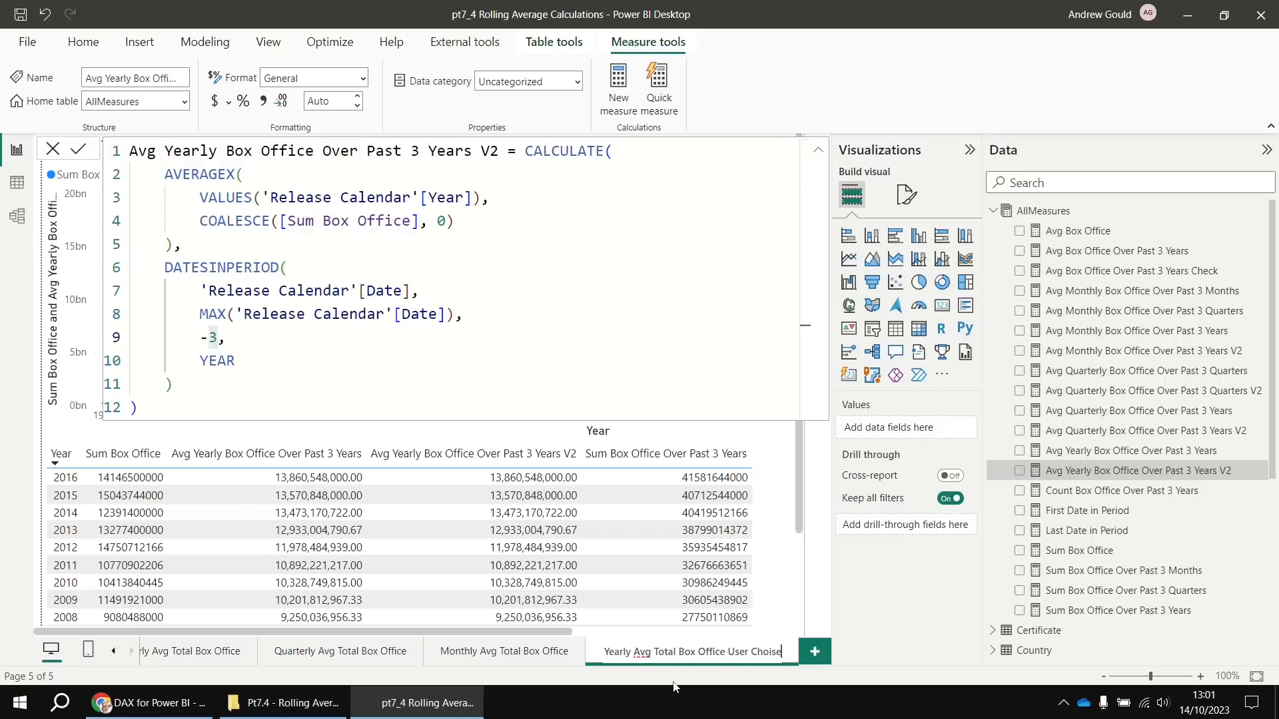
key(Return)
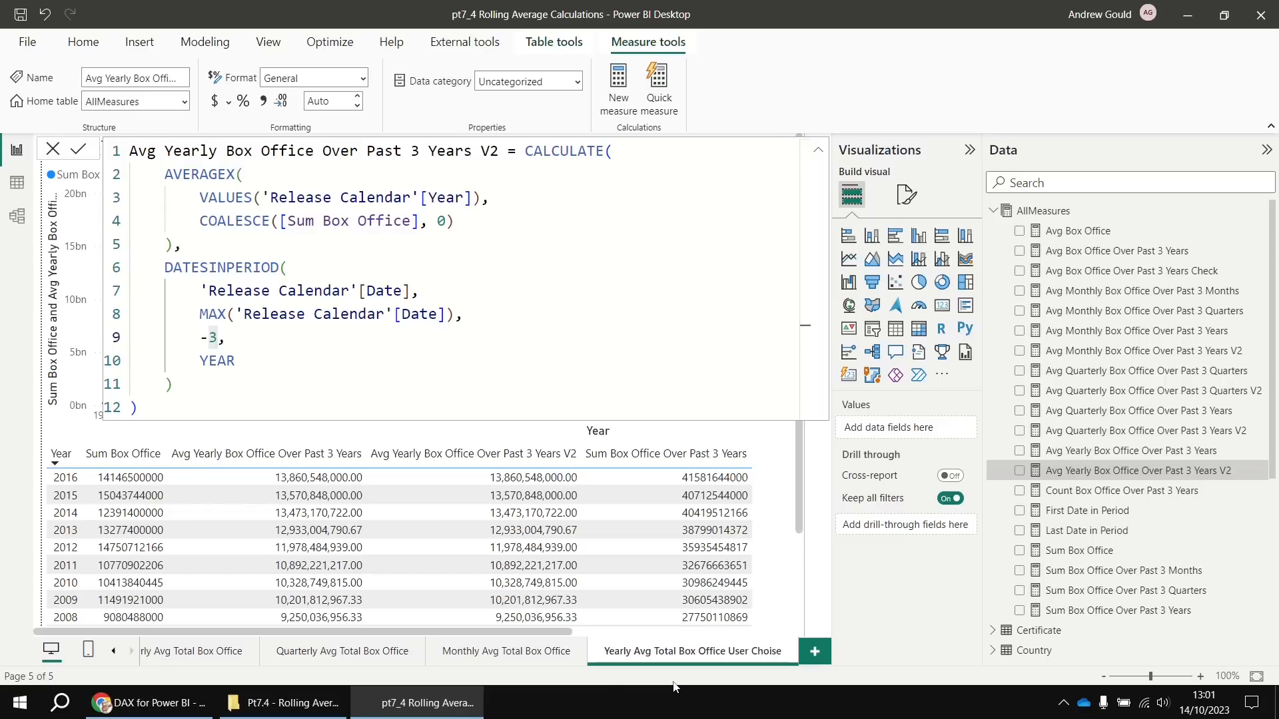
Correct the page name to Yearly Avg Total Box Office User Choice
double_click(775, 657)
click(777, 653)
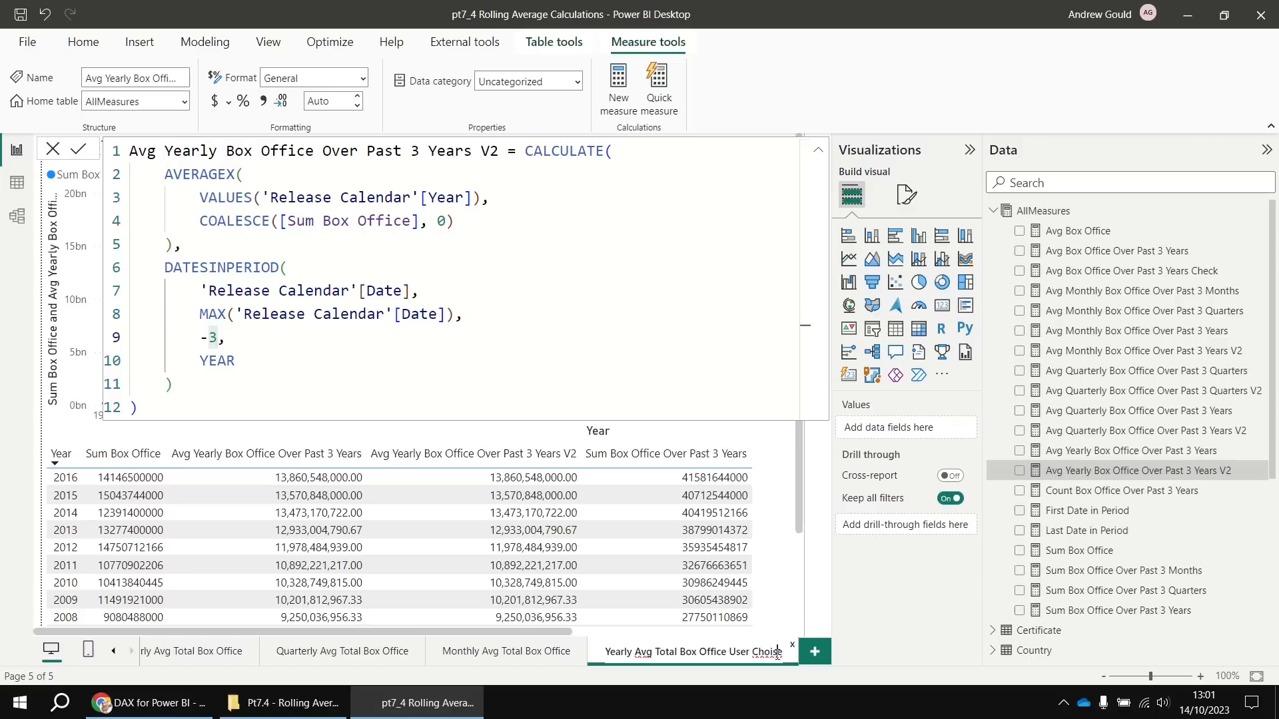
key(BackSpace)
text(c)
key(Return)
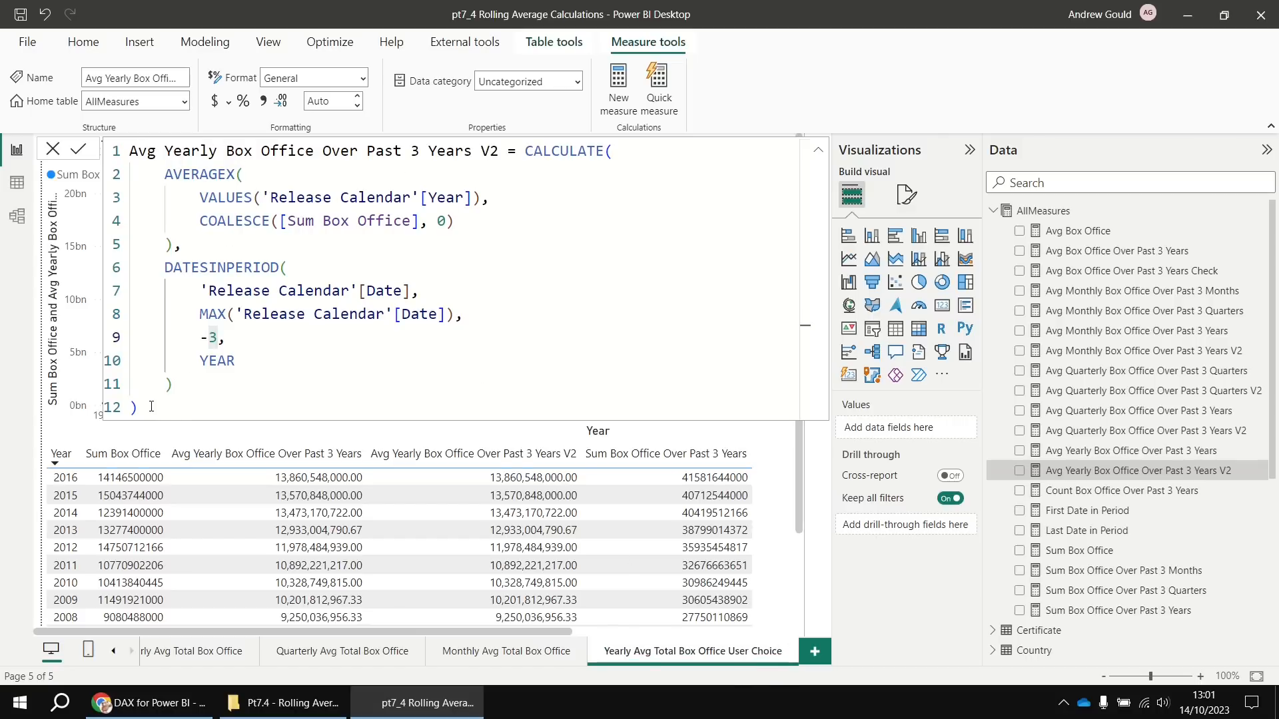
Copy the yearly V2 formula and create a new measure in AllMeasures
drag(144, 409, 138, 136)
key(ctrl+c)
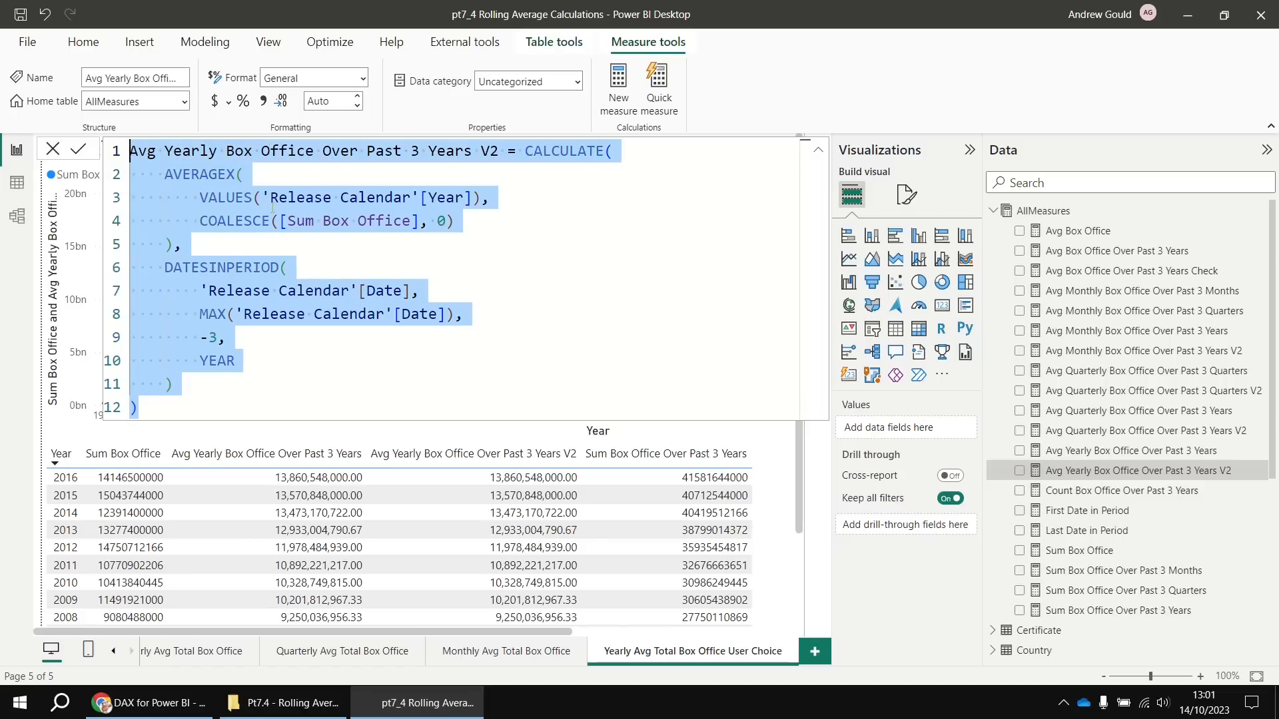
right_click(1061, 209)
click(1091, 239)
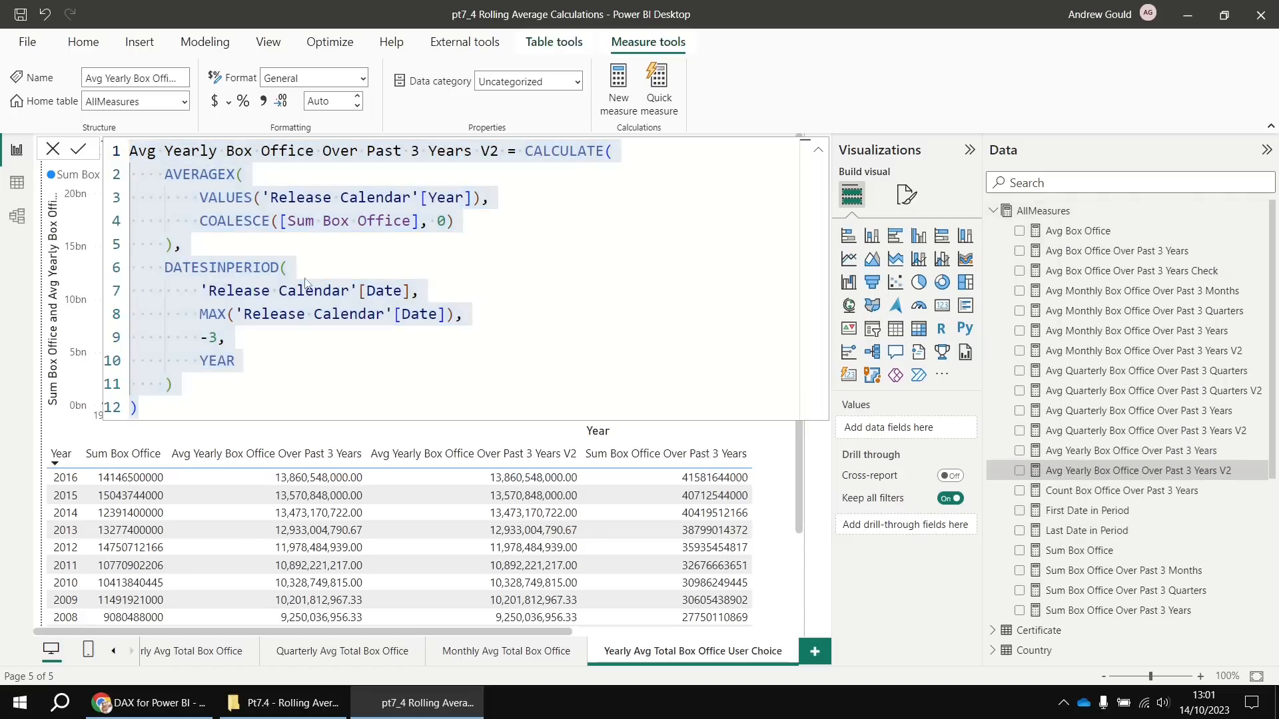
key(ctrl+a)
Paste the yearly formula as a new measure named Avg Yearly Box Office Over Past N Years
key(ctrl+v)
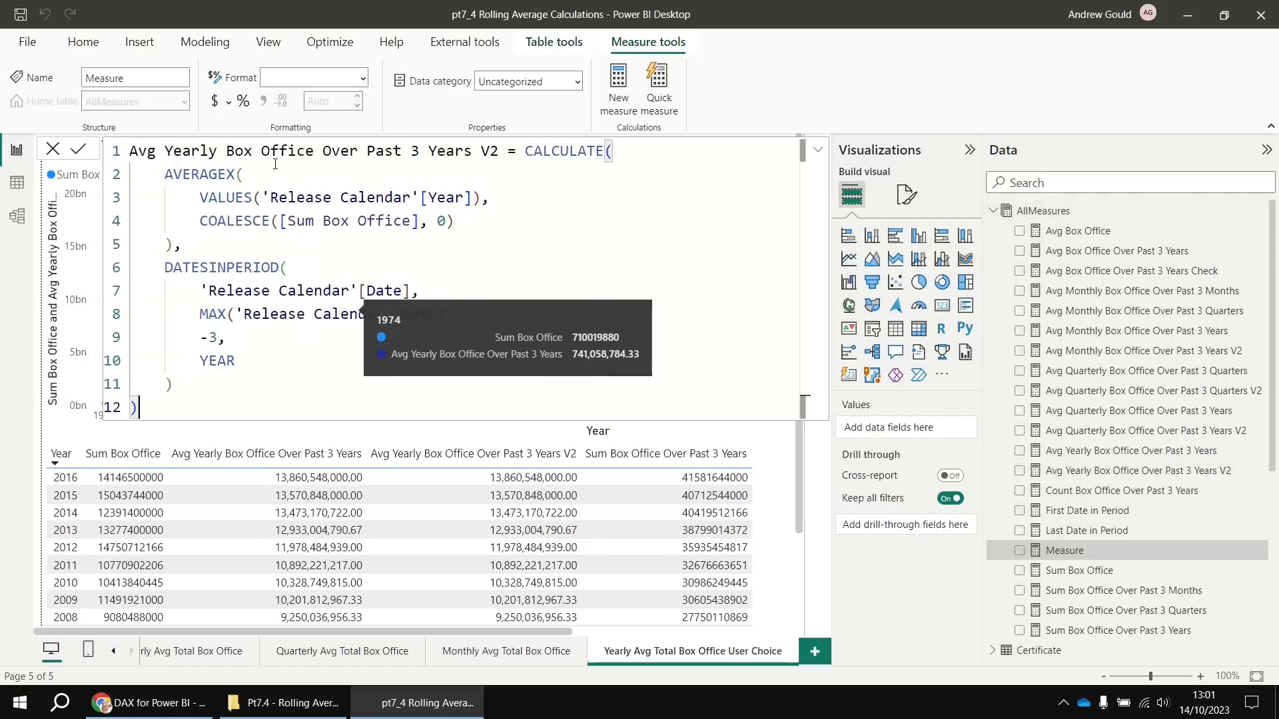
click(501, 154)
key(BackSpace)
key(BackSpace)
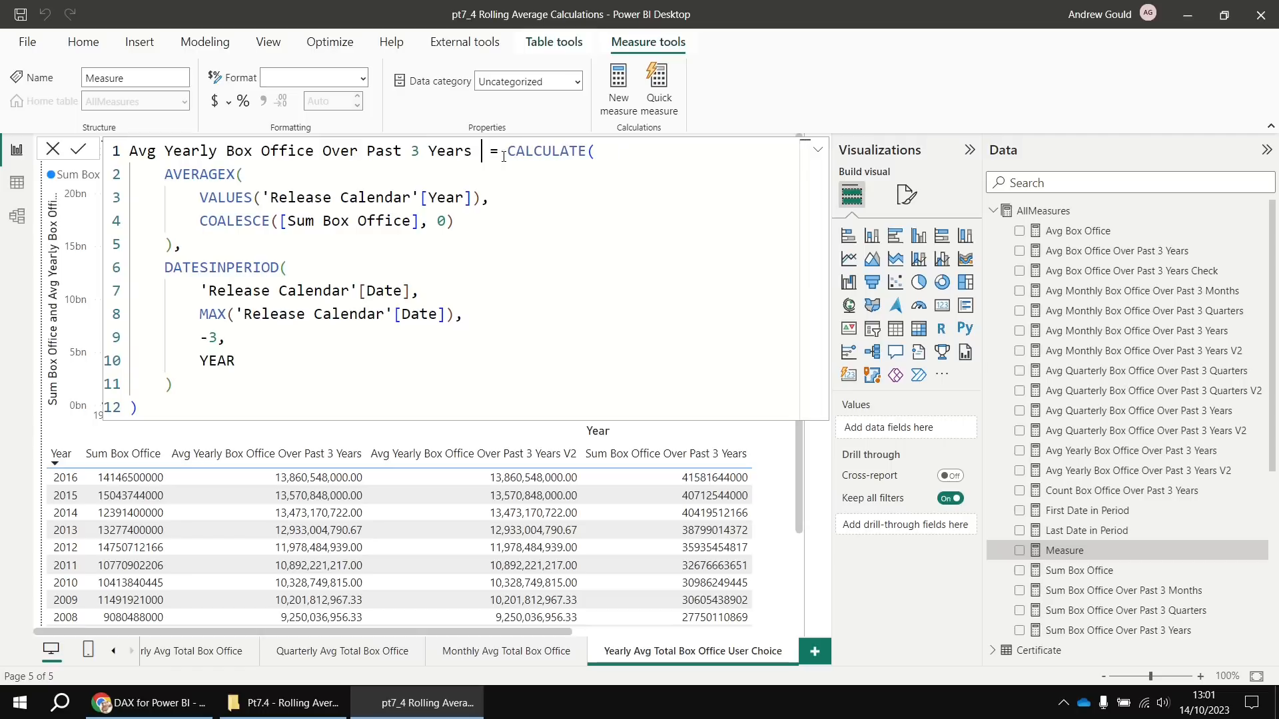
key(BackSpace)
click(421, 158)
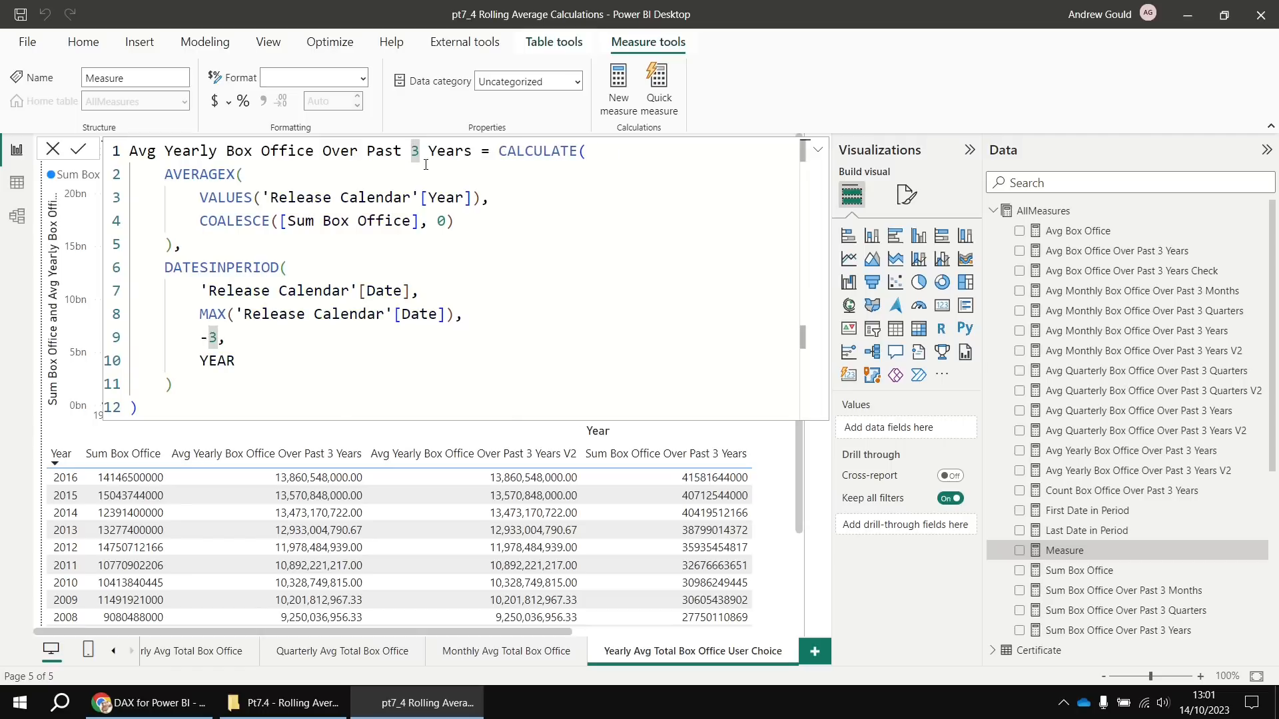
key(BackSpace)
text(N)
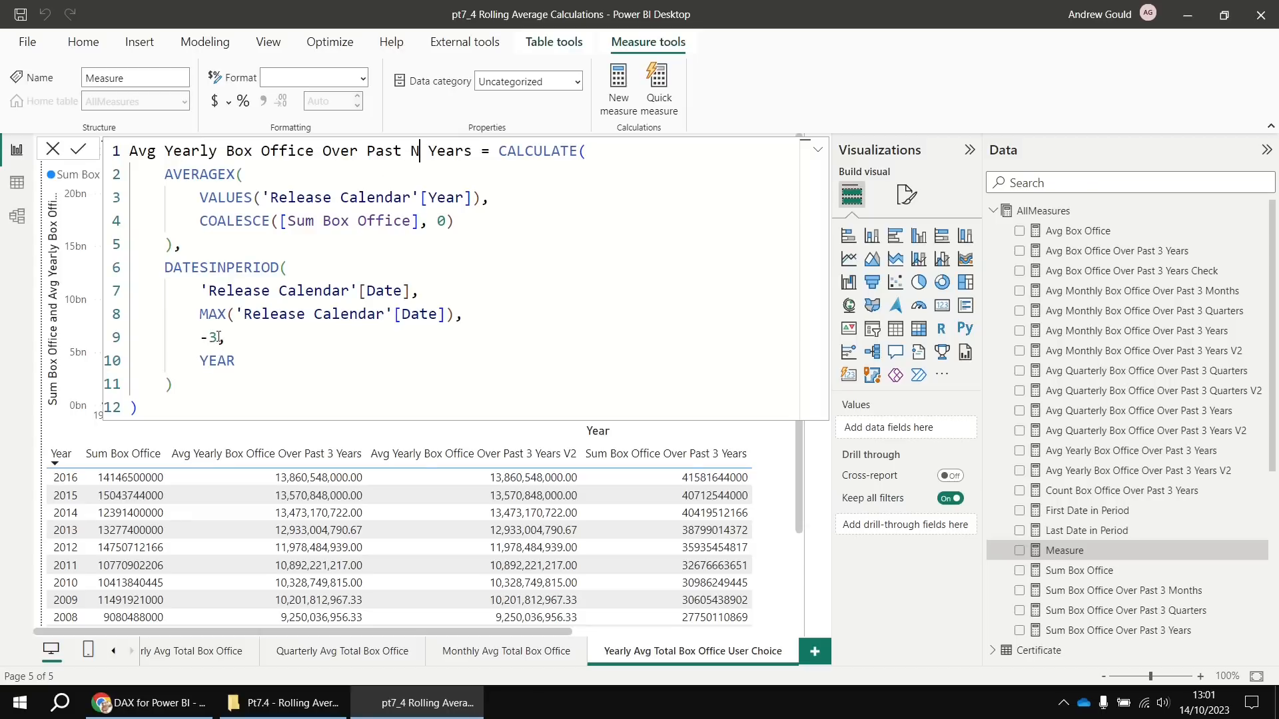
key(Return)
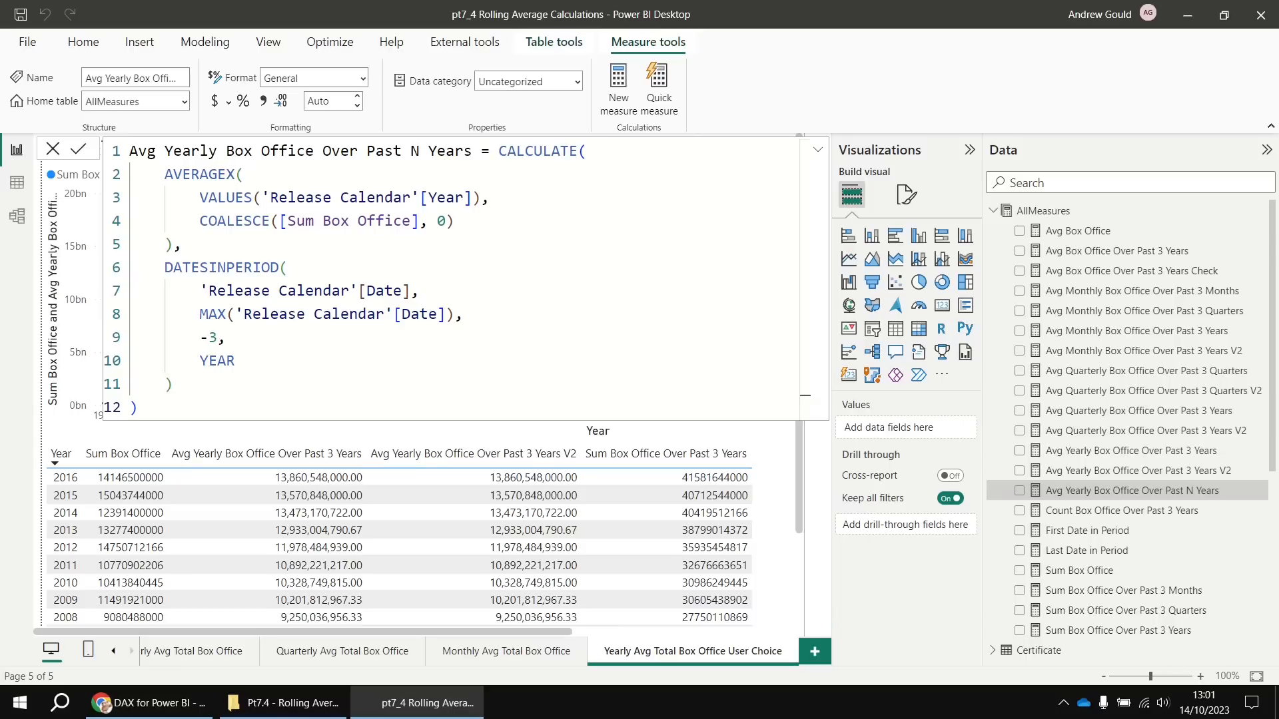
click(1257, 676)
Delete the table visual from the User Choice page
click(597, 447)
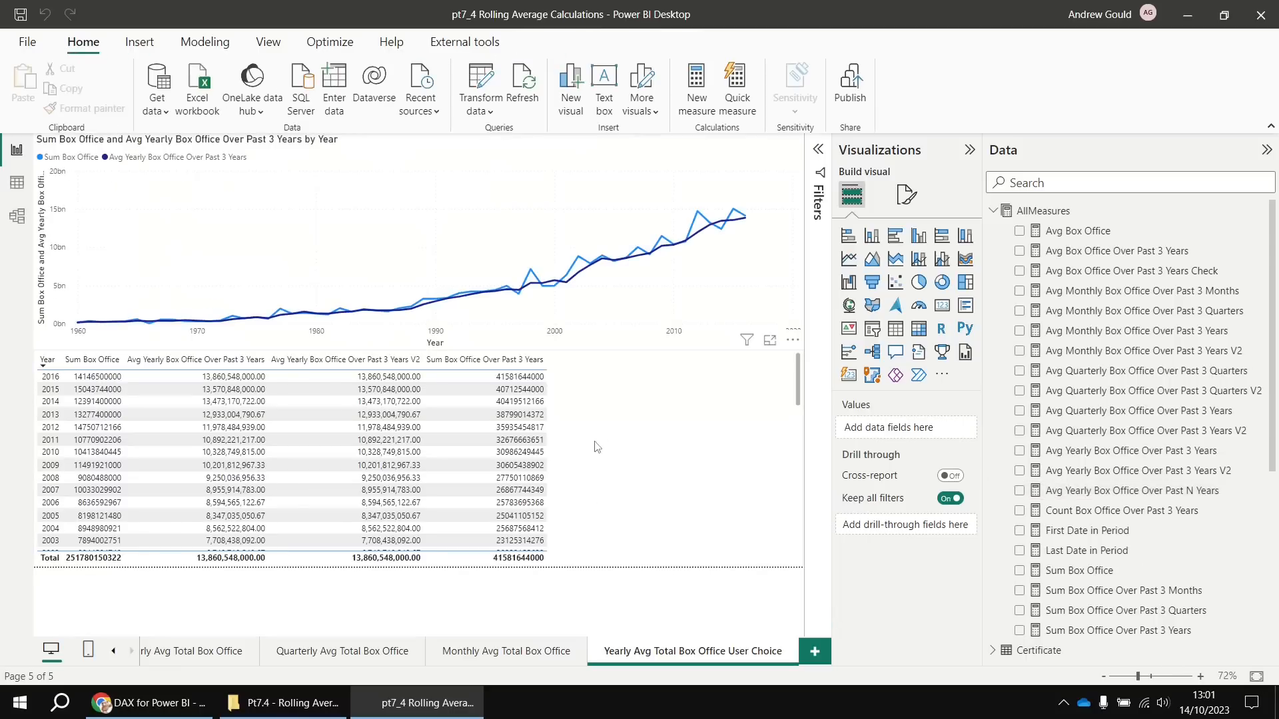
click(646, 421)
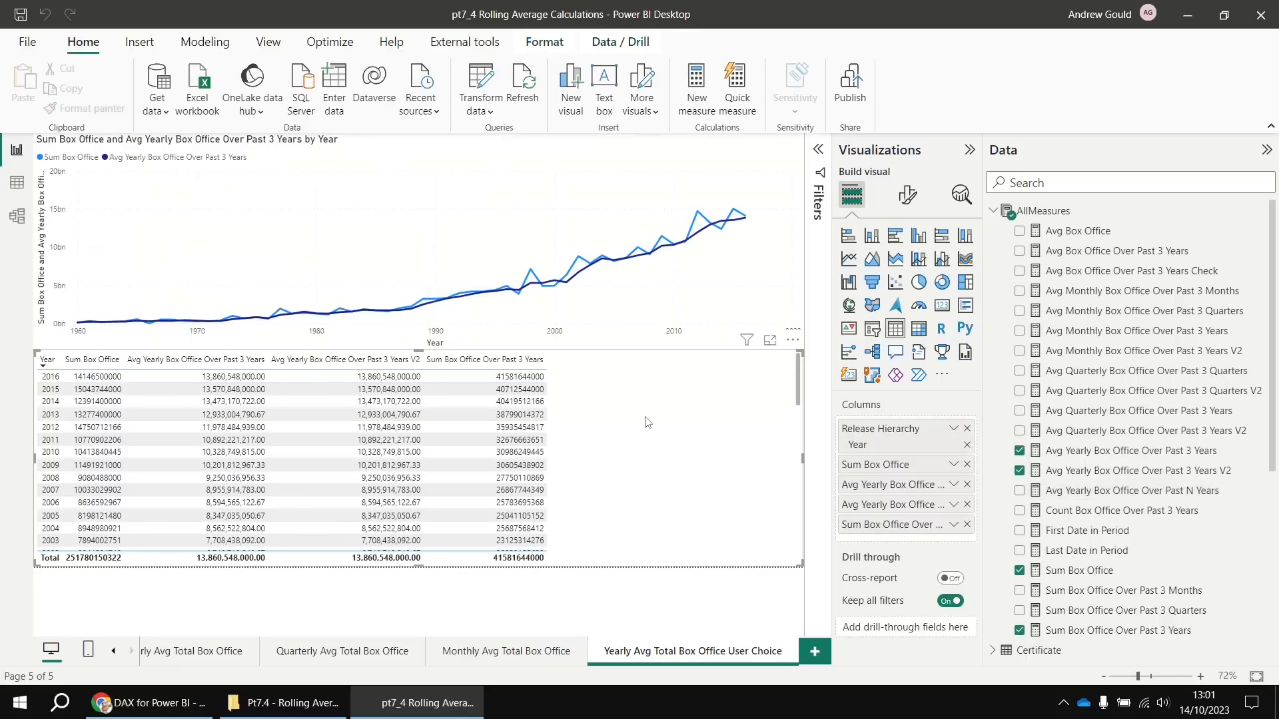
key(Delete)
Swap the line chart's 3-year average for Avg Yearly Box Office Over Past N Years
click(717, 340)
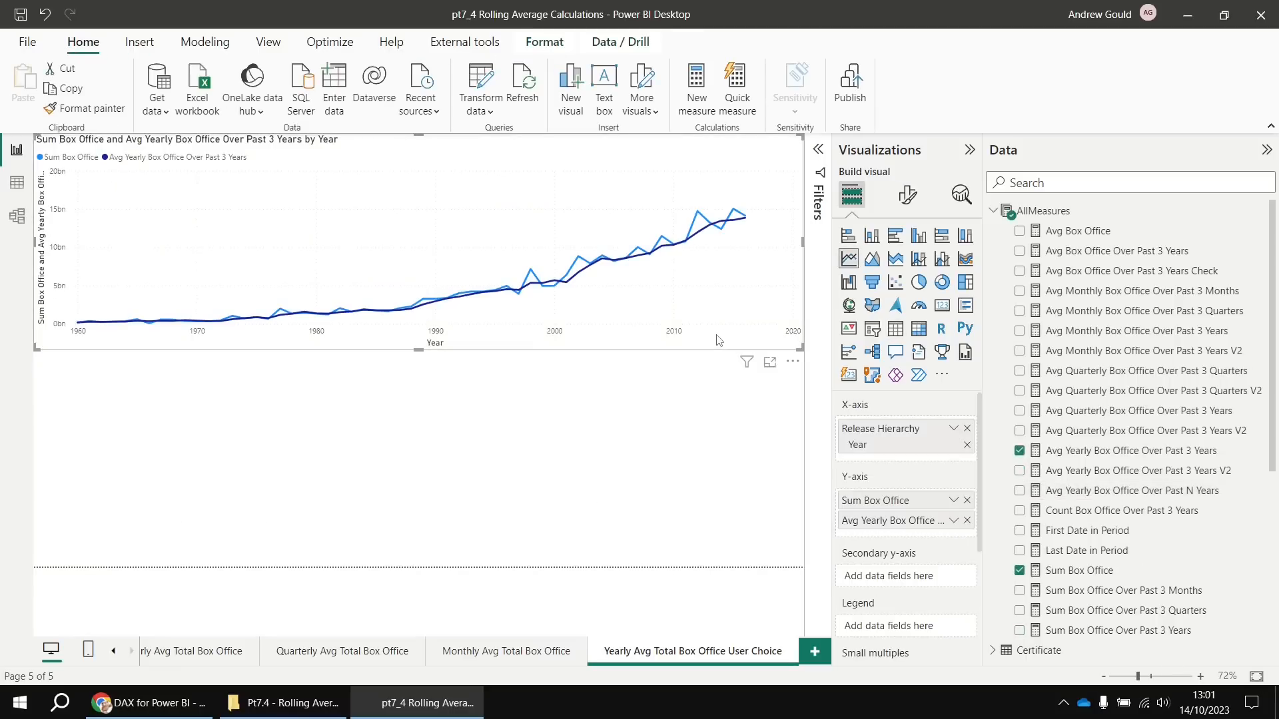
click(968, 522)
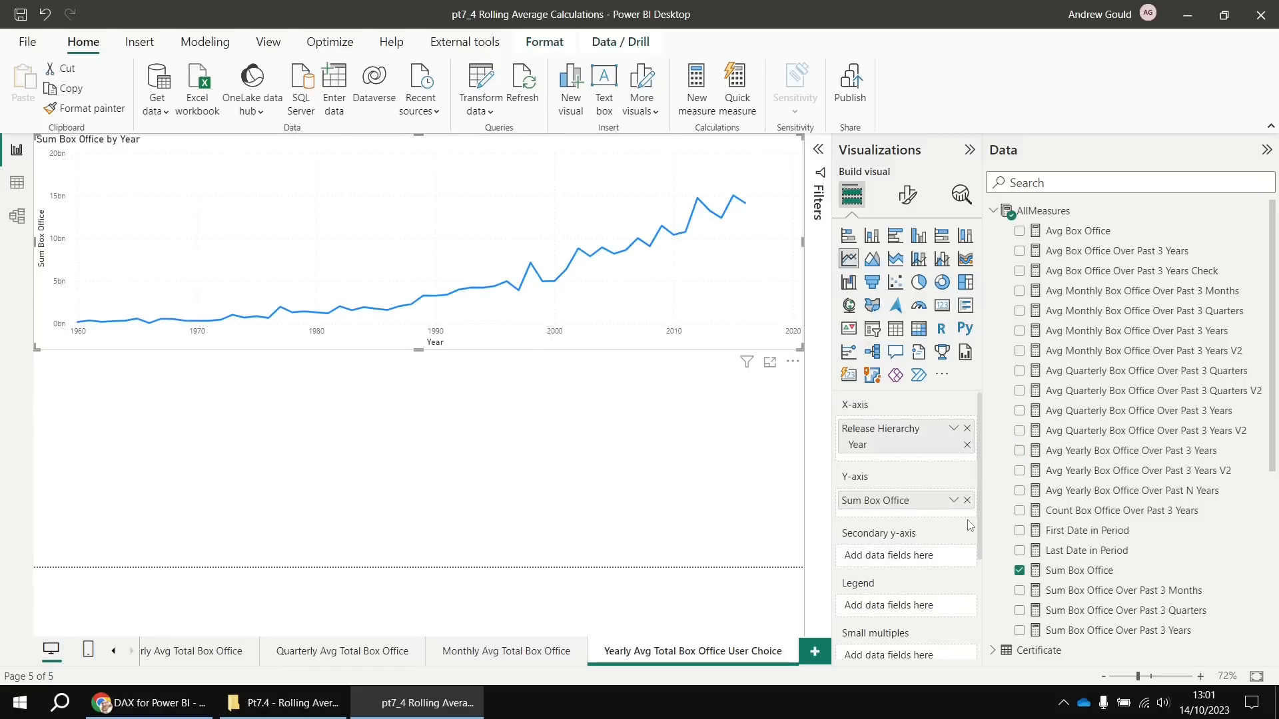
click(1020, 492)
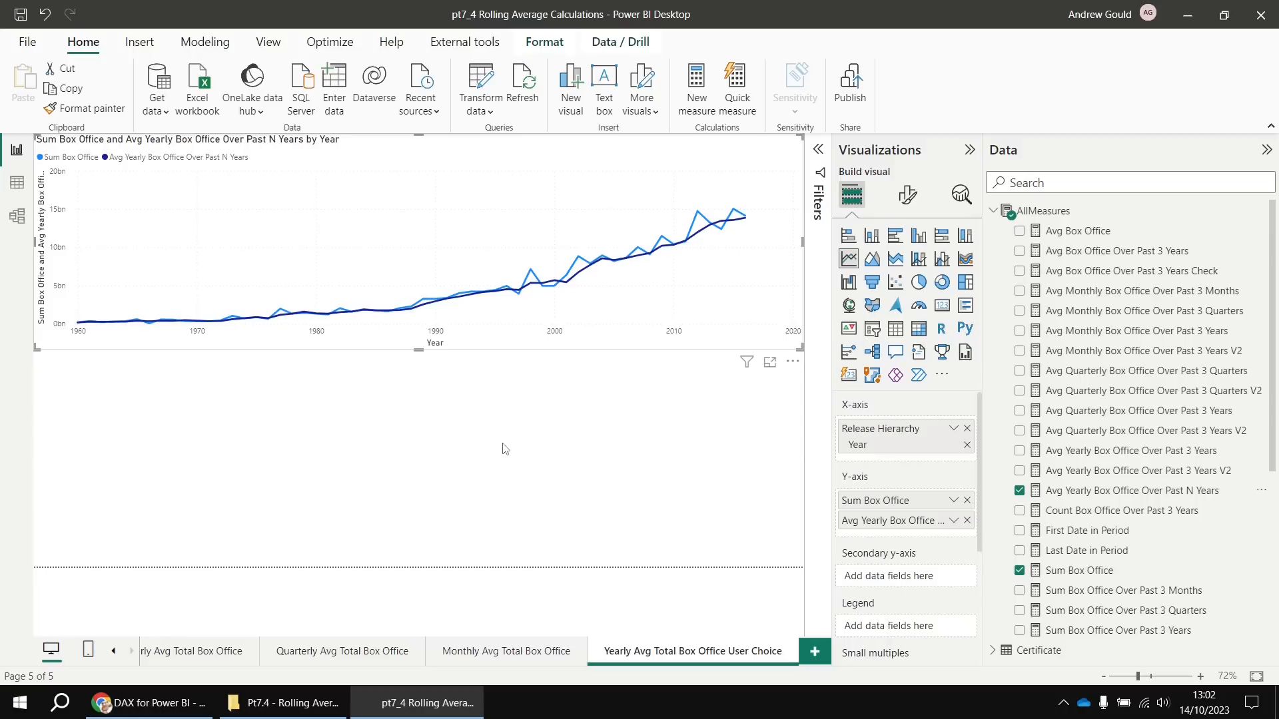
click(209, 47)
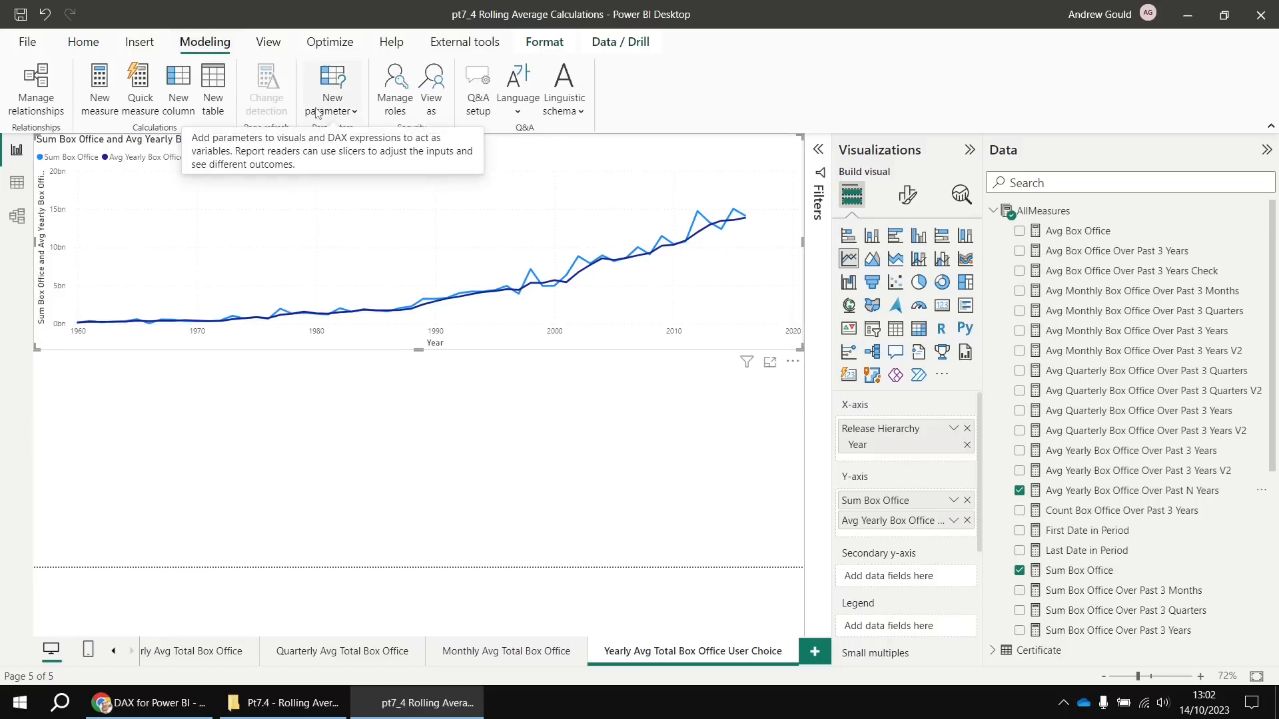
Create a numeric range parameter named Number of Years, minimum 1, maximum 10, with a slicer
click(354, 113)
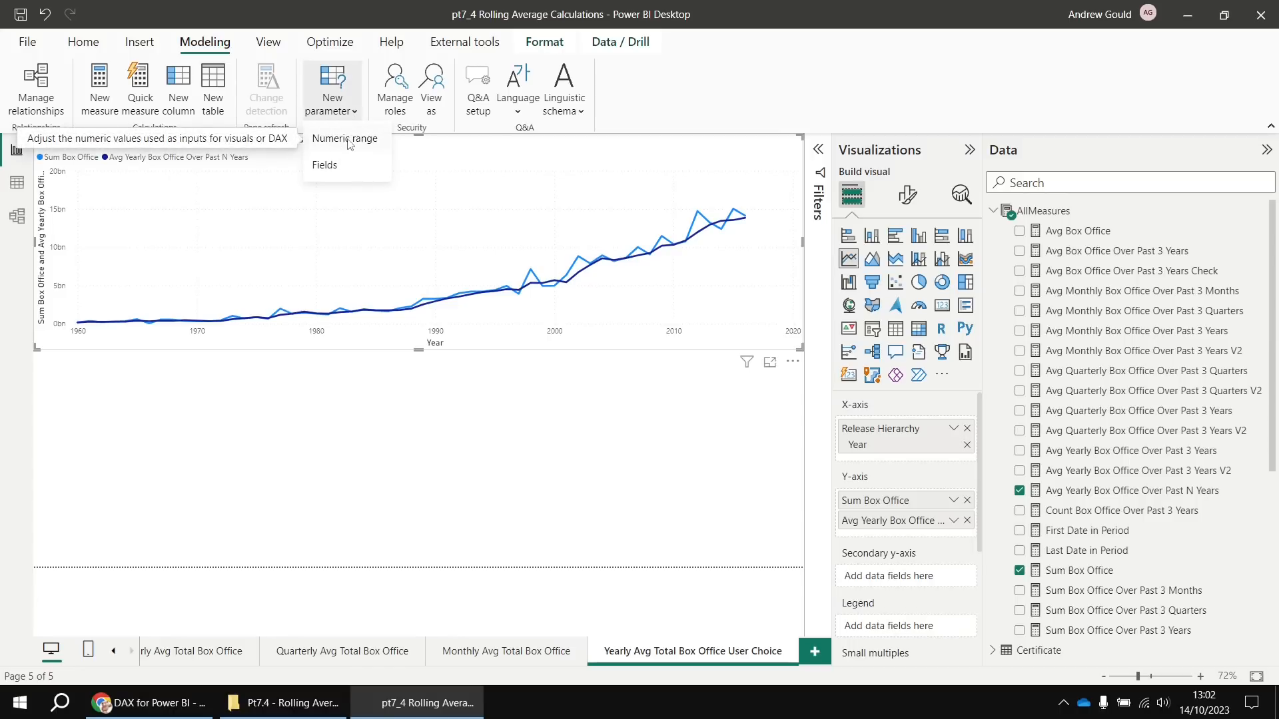
click(346, 142)
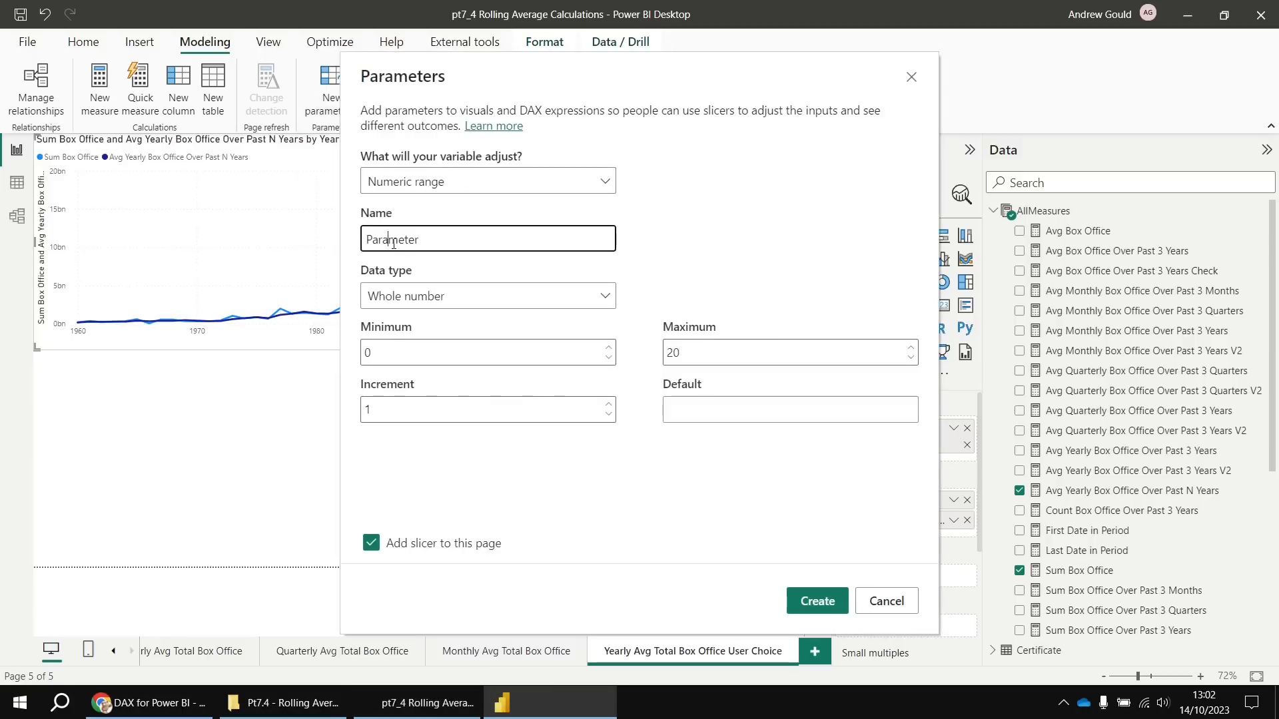
double_click(426, 246)
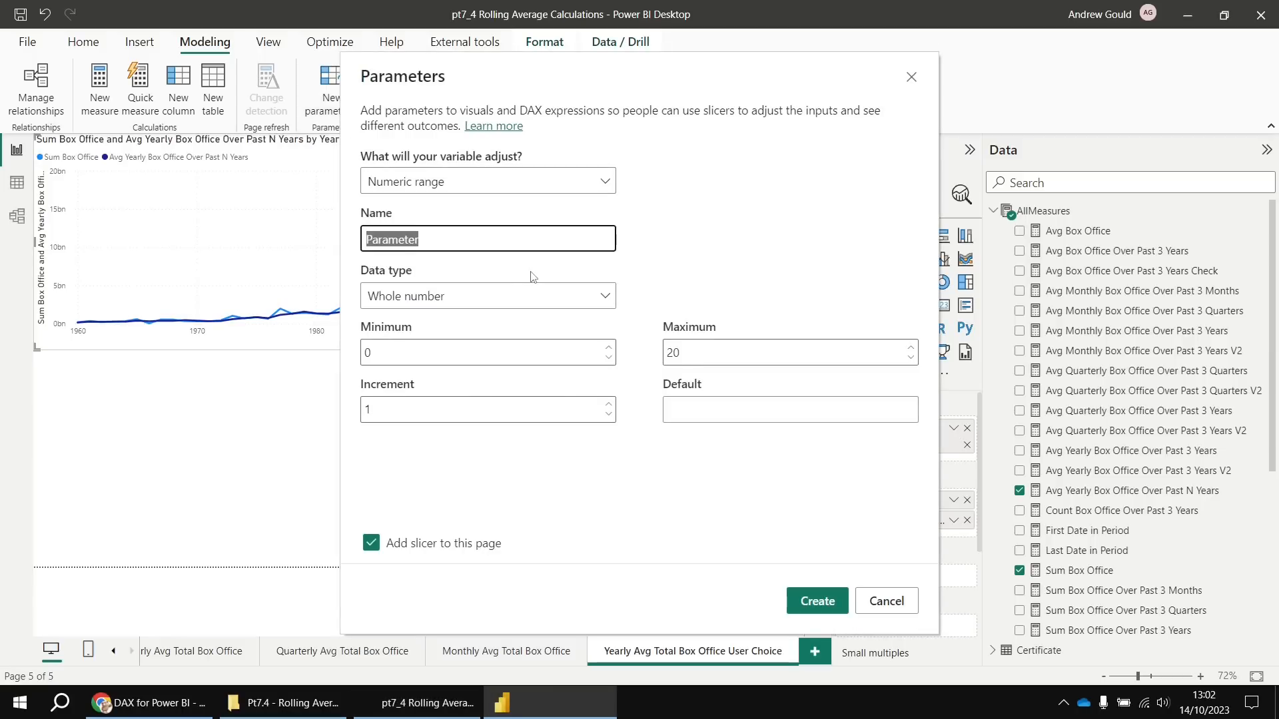
text(Number of Years)
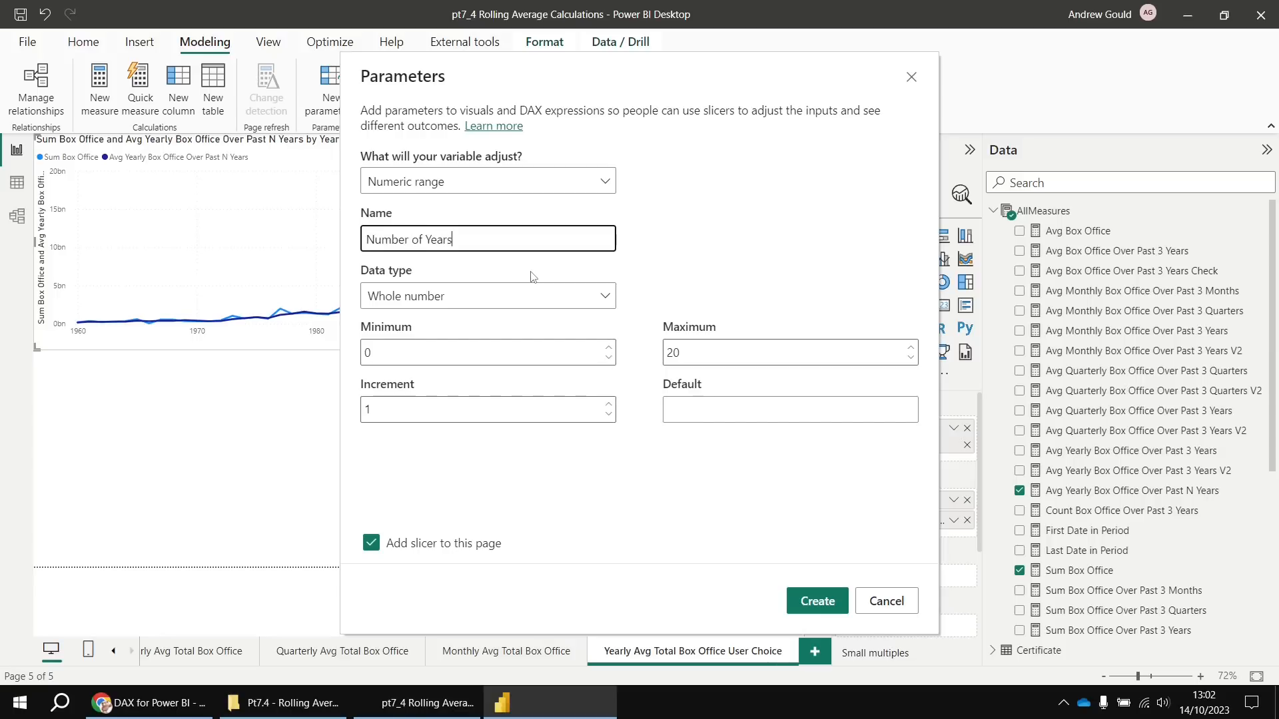
click(377, 355)
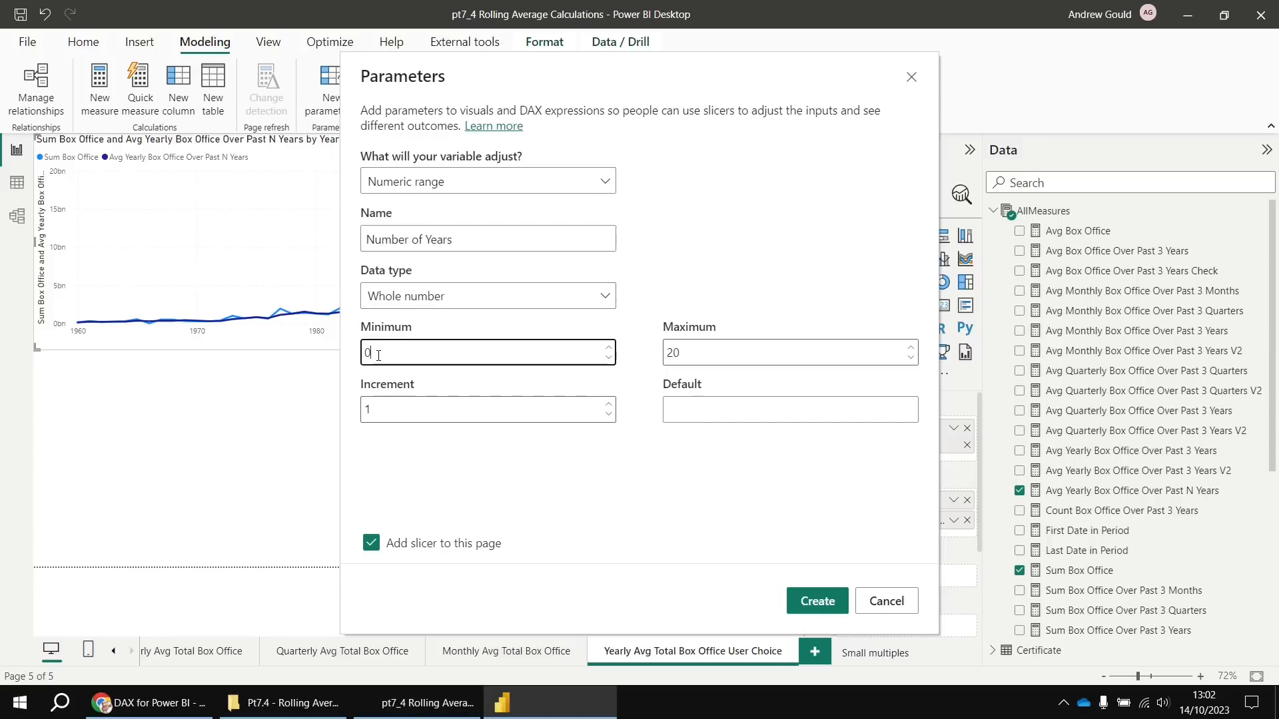
text(1)
click(673, 353)
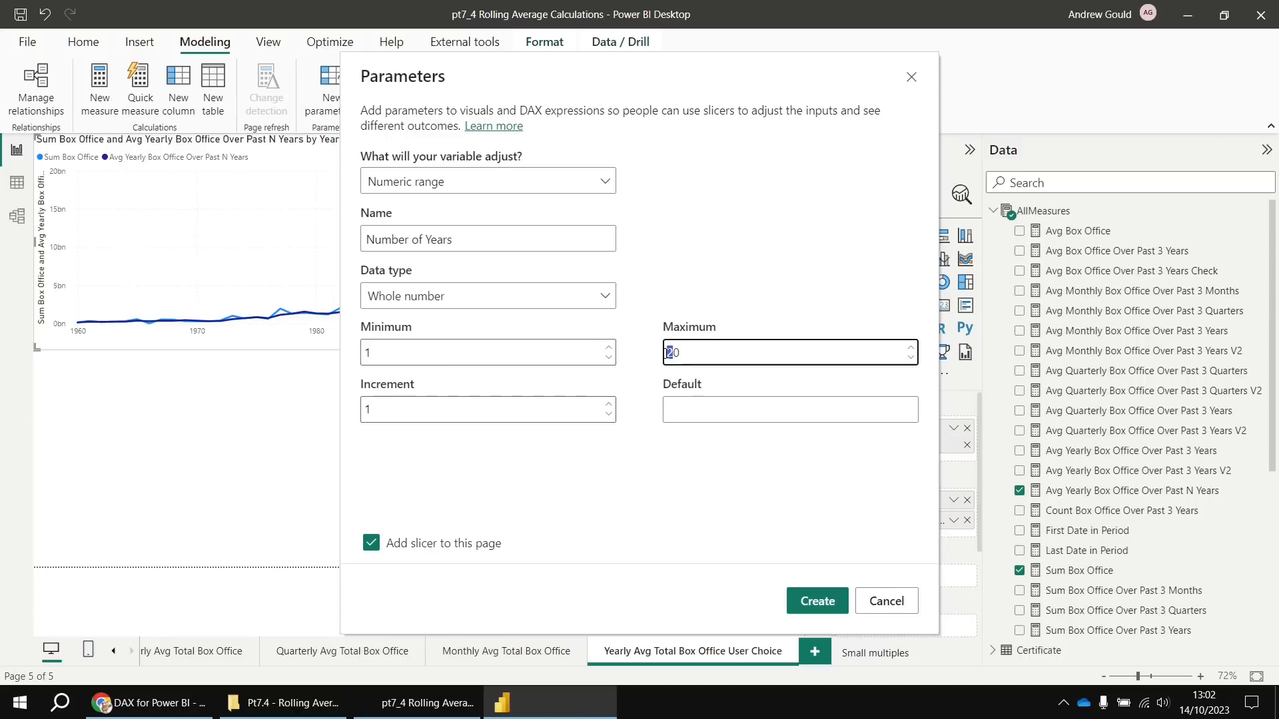
text(1)
click(815, 602)
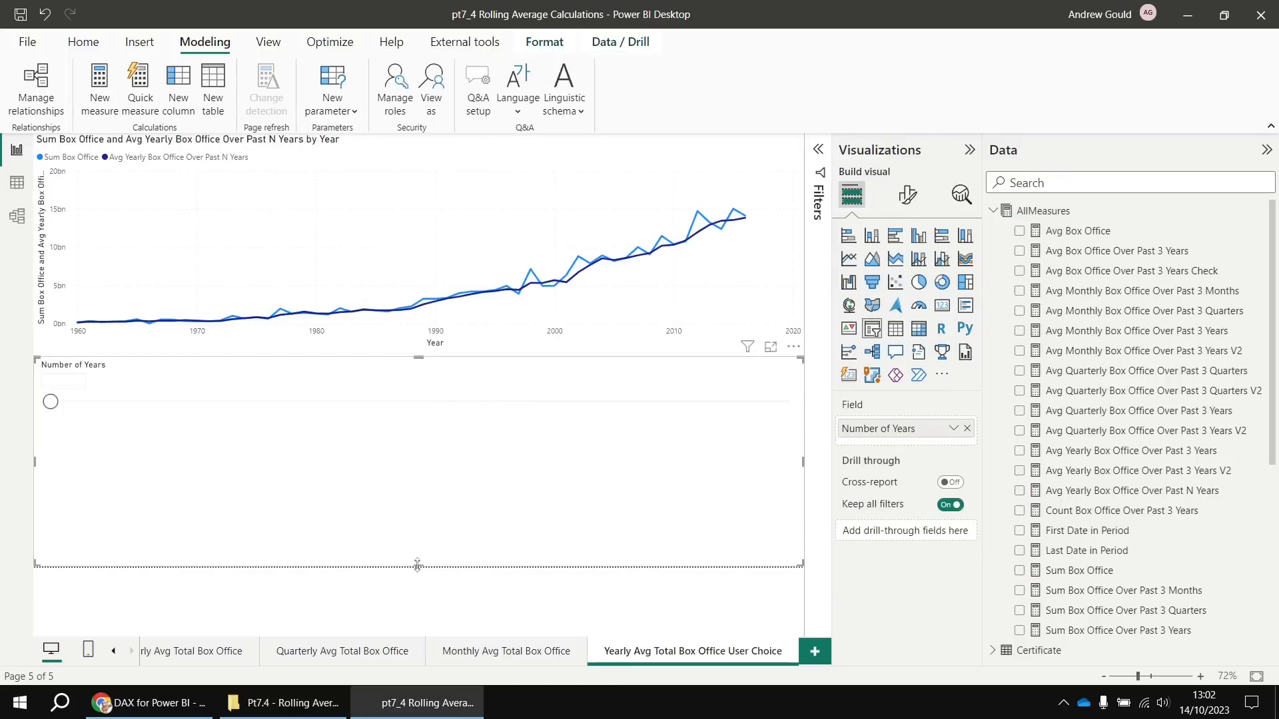
Shorten the Number of Years slicer and test it at 2 and higher year values
drag(417, 565, 429, 447)
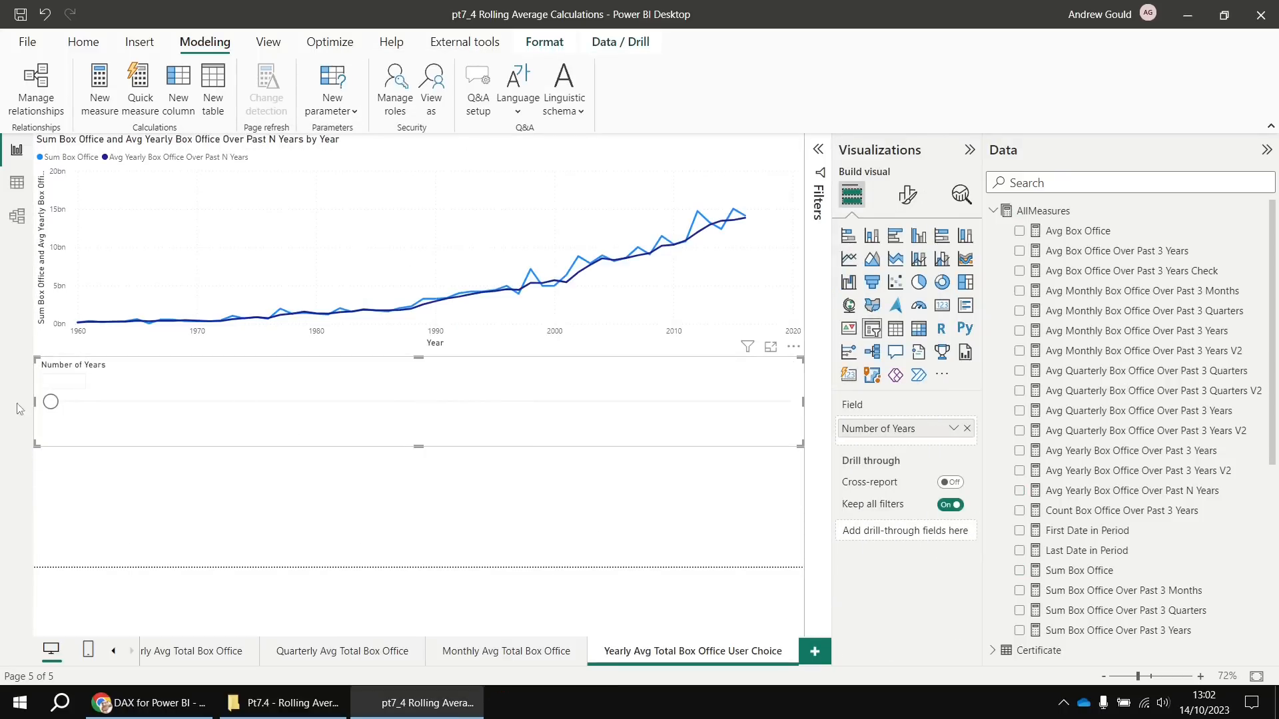
mouse_move(52, 401)
mouse_down()
mouse_move(137, 405)
mouse_move(51, 405)
mouse_up()
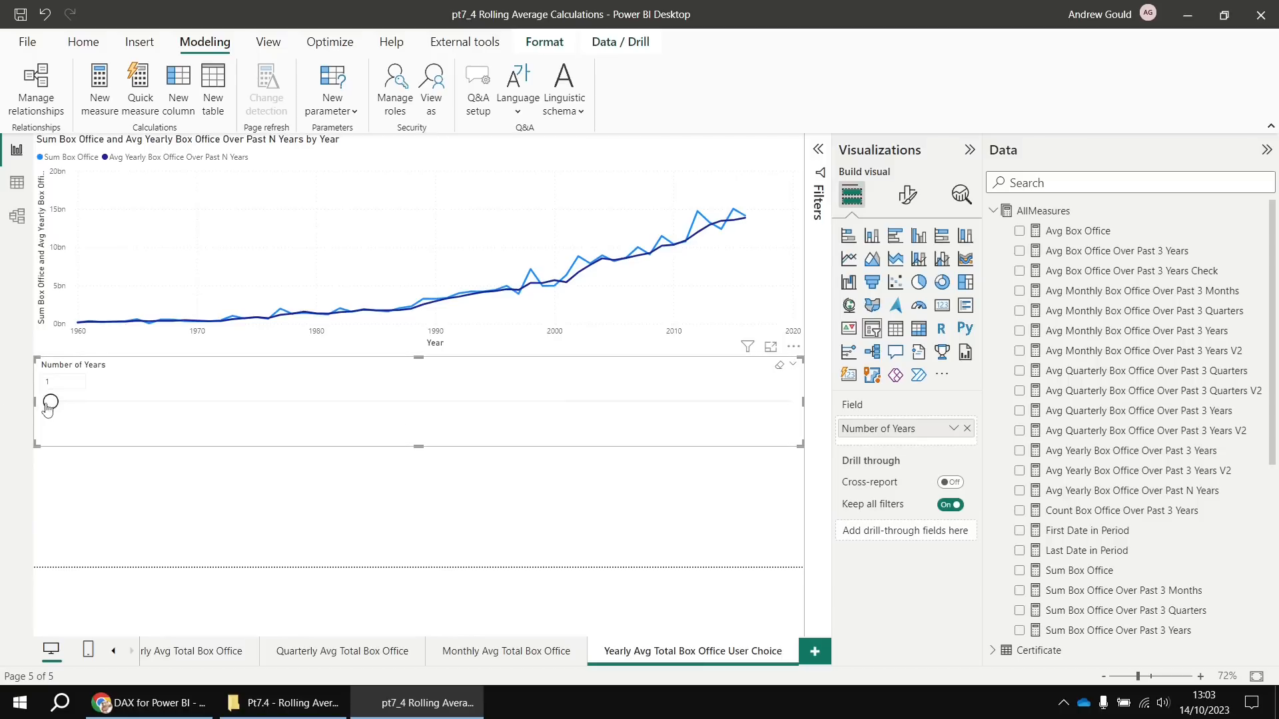
mouse_move(51, 404)
mouse_down()
mouse_move(545, 405)
mouse_move(51, 404)
mouse_up()
click(993, 211)
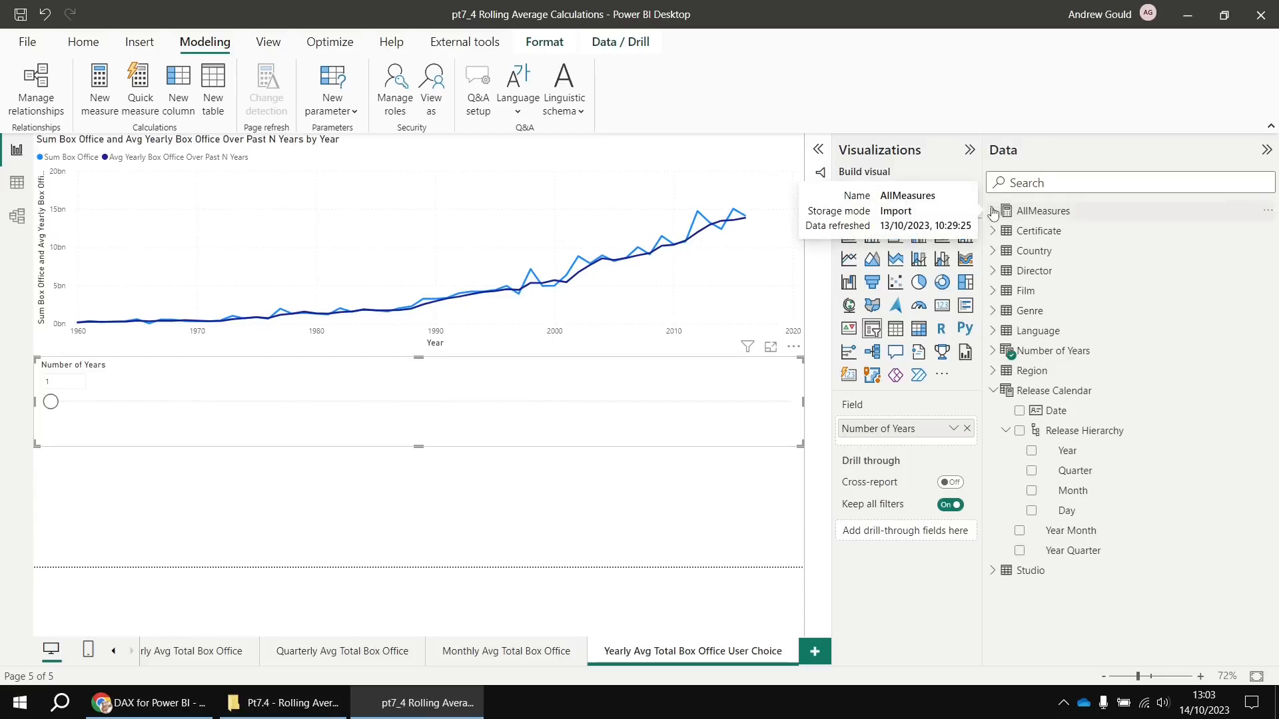
click(1051, 358)
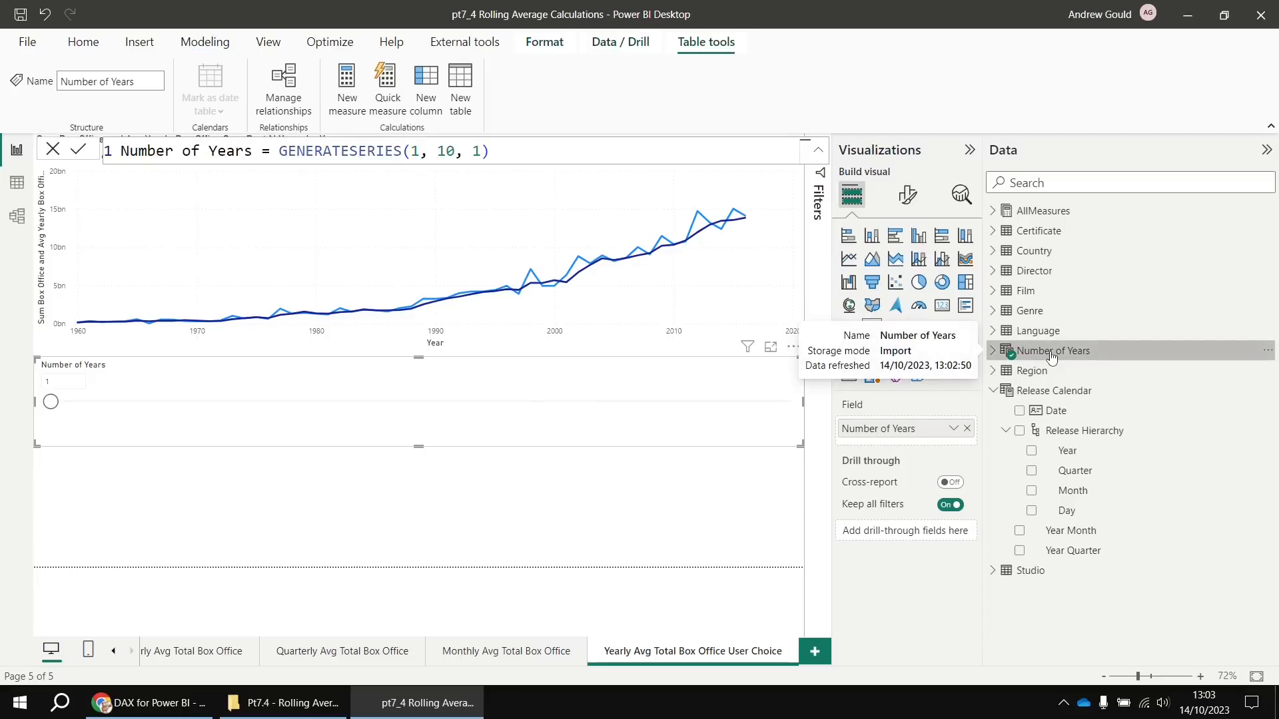
click(992, 352)
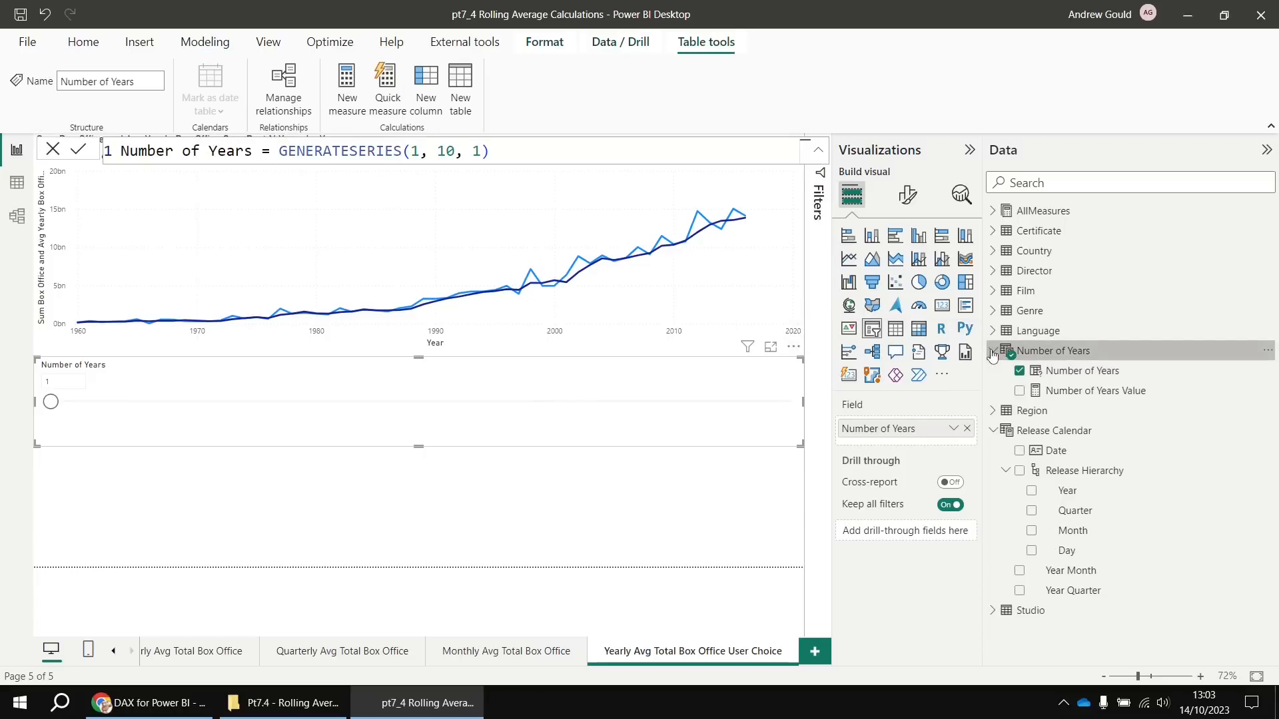
click(1074, 375)
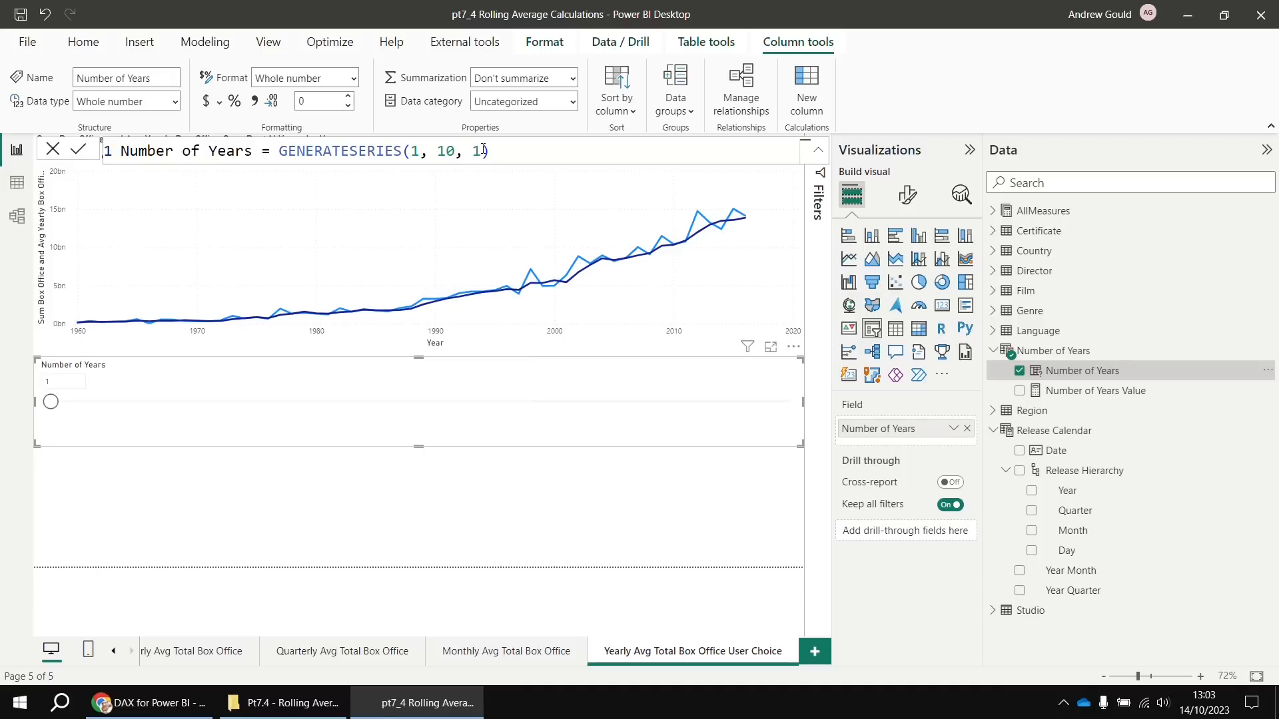
click(1085, 394)
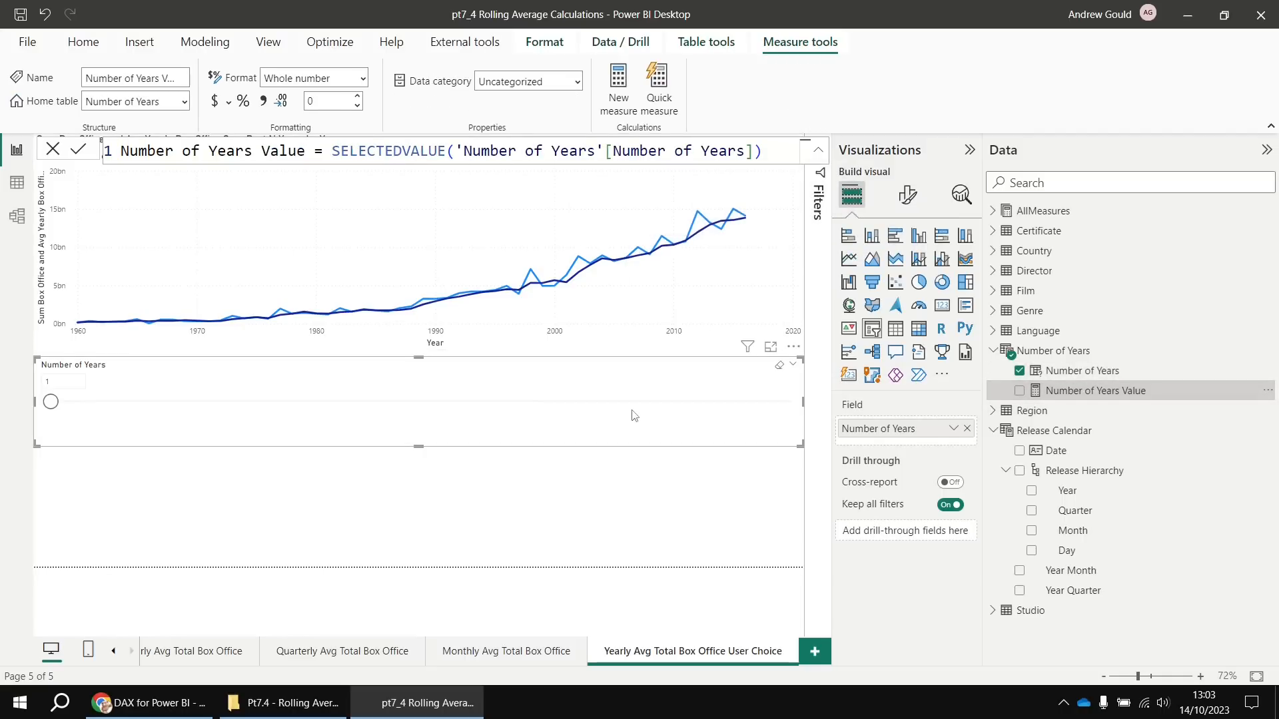
drag(50, 402, 400, 411)
drag(380, 402, 50, 413)
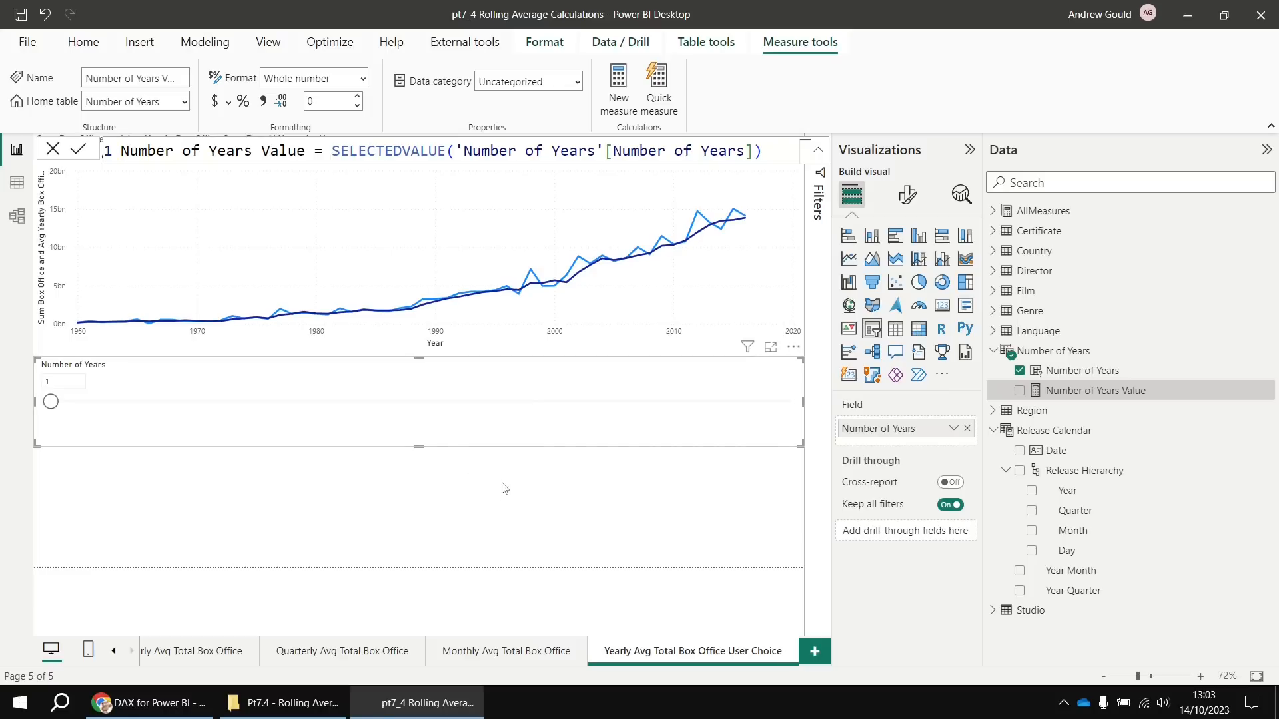
click(637, 473)
click(993, 211)
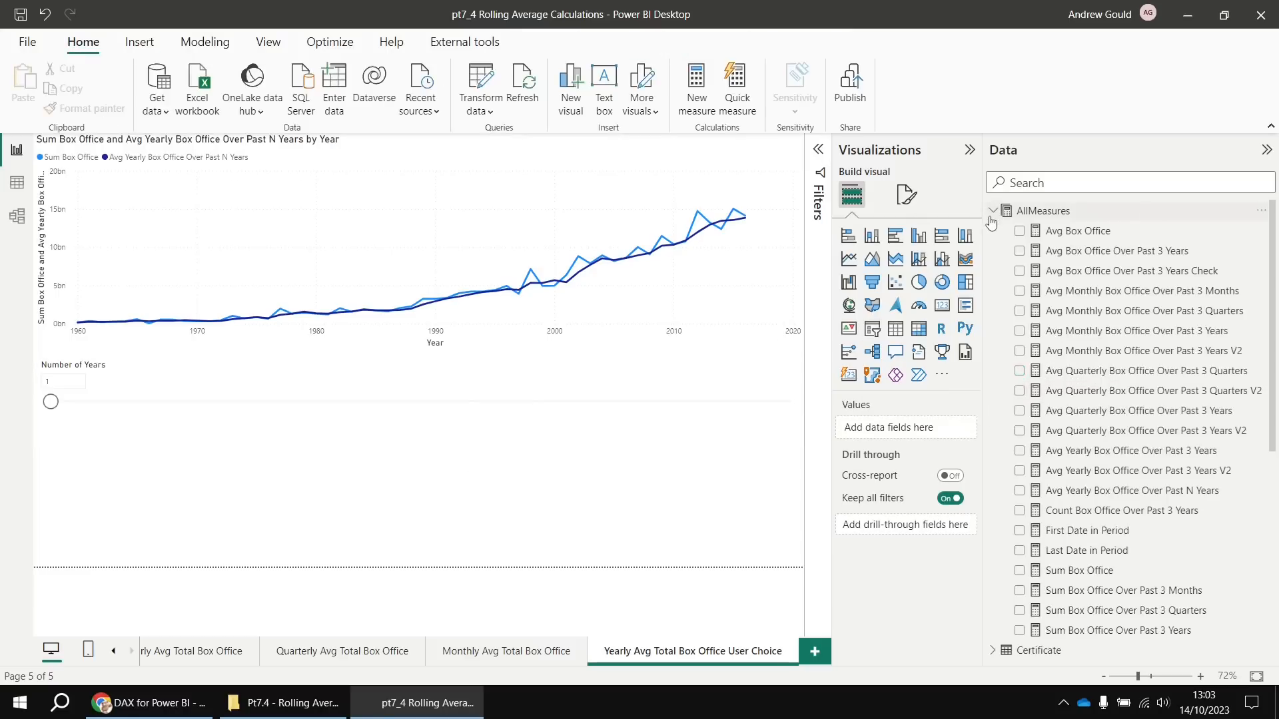
Replace the fixed -3 in the measure's DATESINPERIOD with -[Number of Years Value]
click(1131, 498)
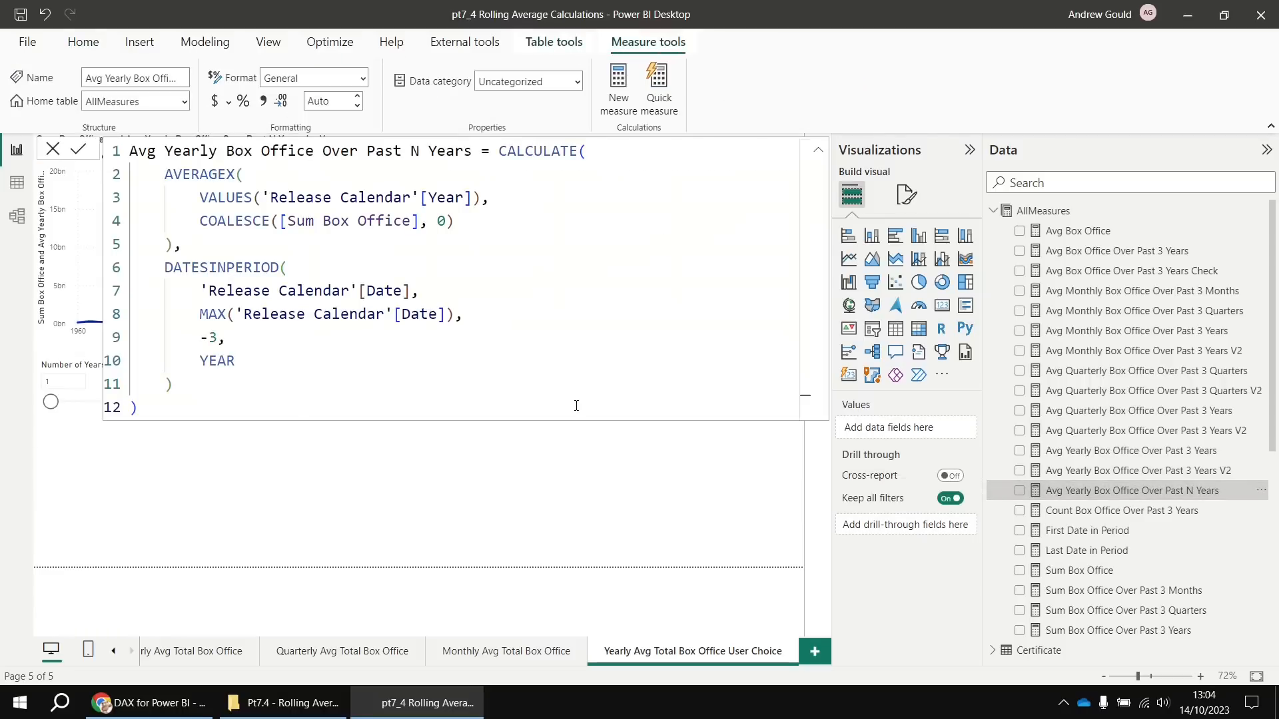
double_click(213, 338)
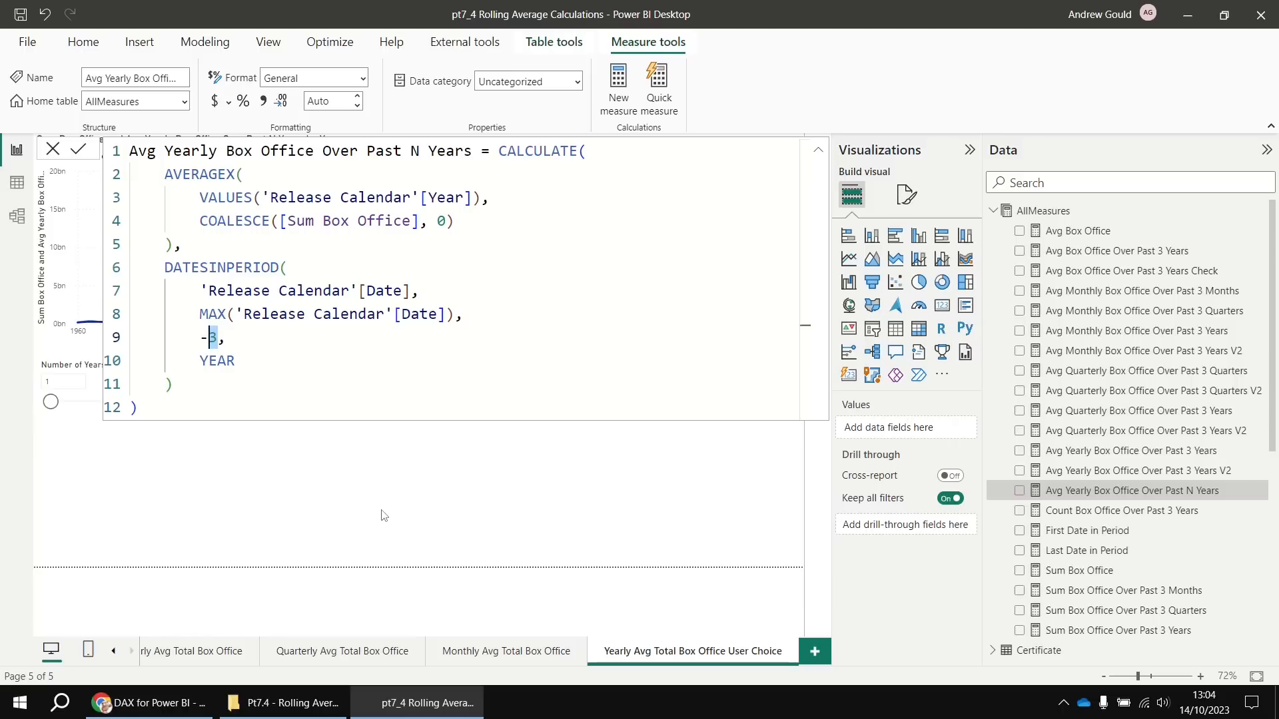
key(BackSpace)
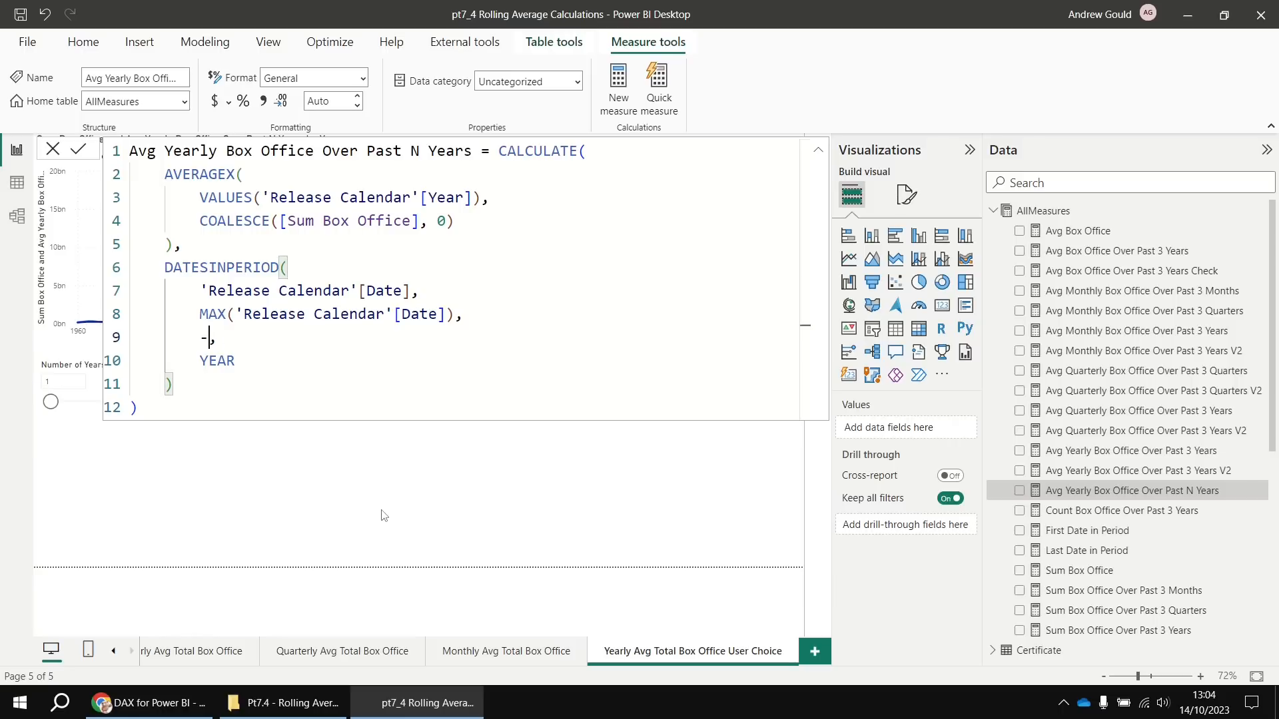
text([)
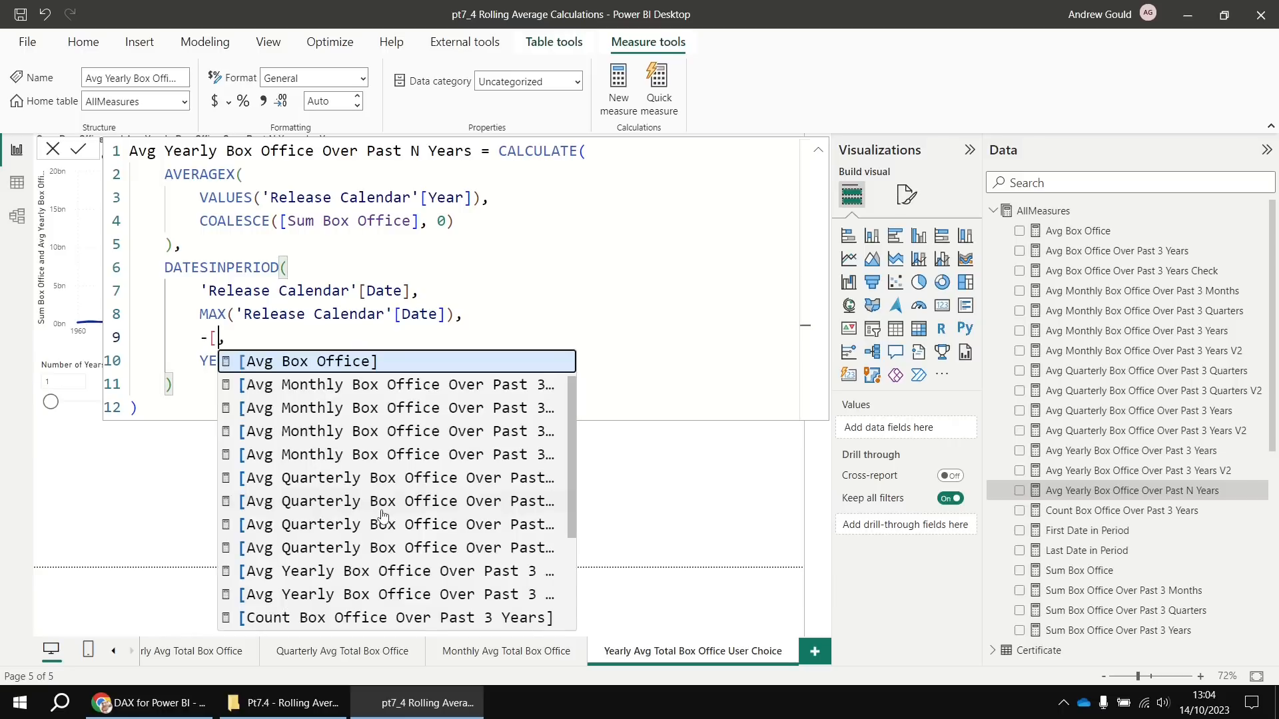
scroll(352, 540, down, 3)
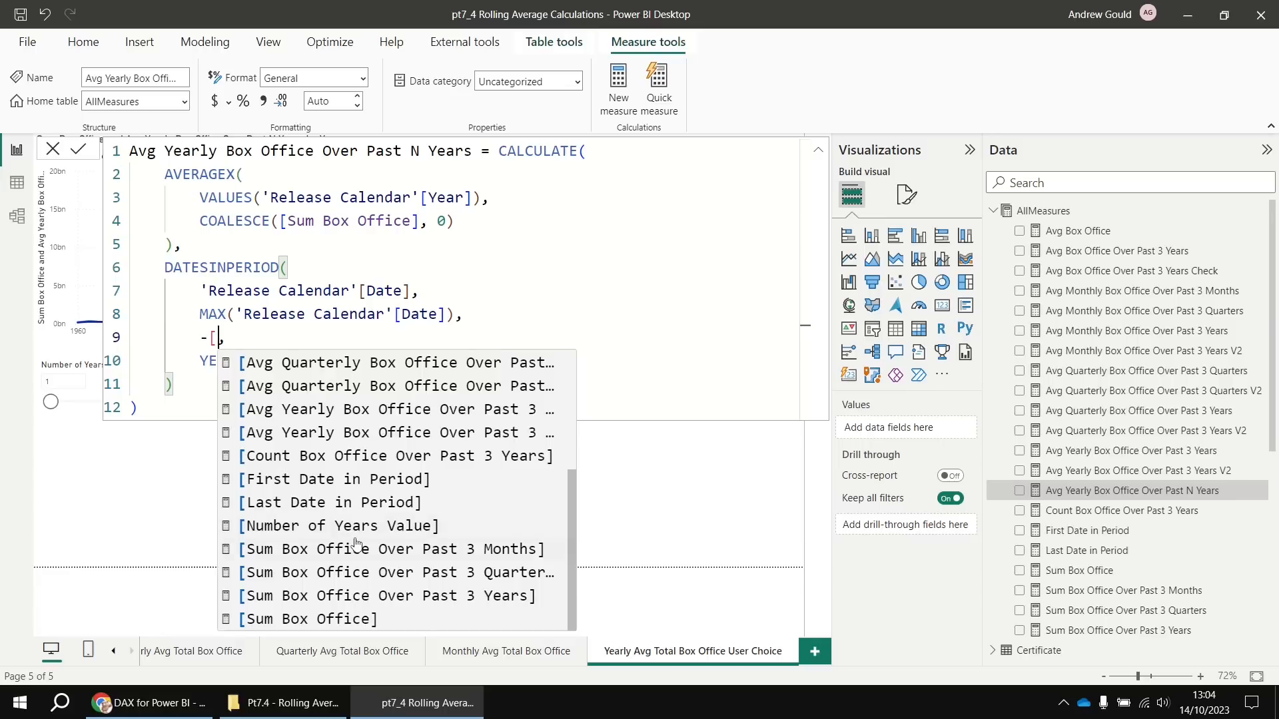
click(317, 535)
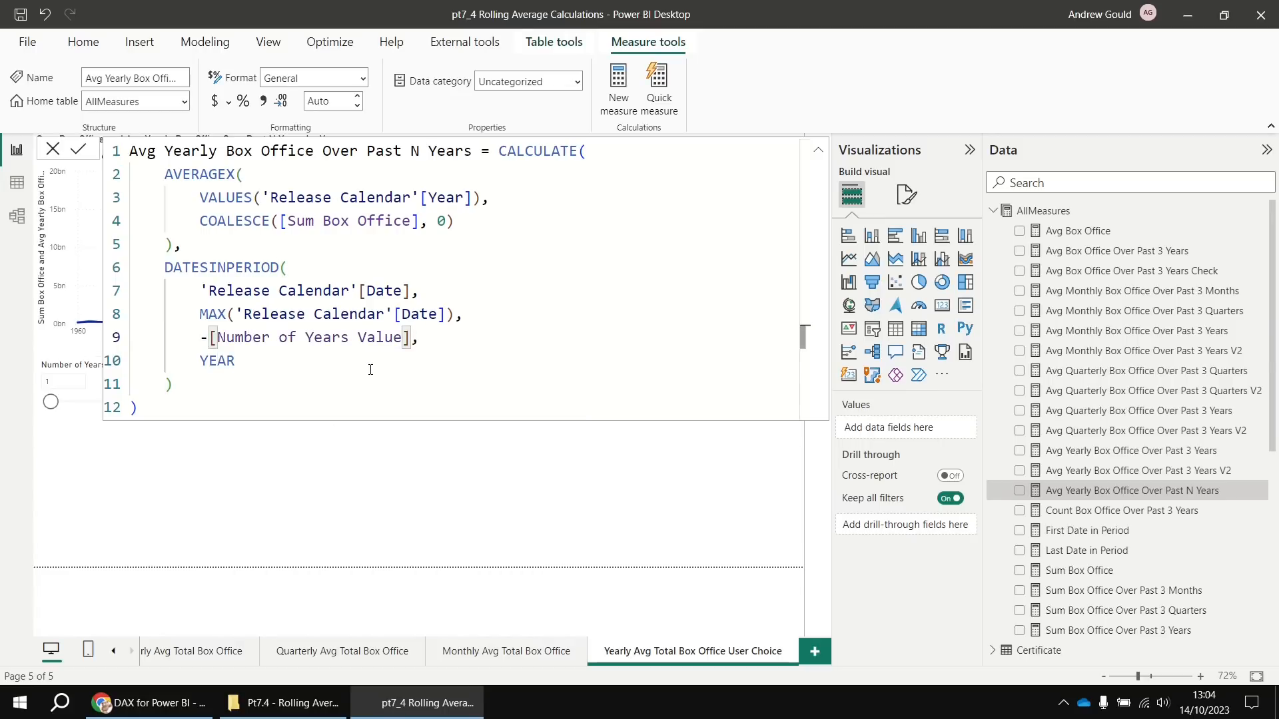
key(Return)
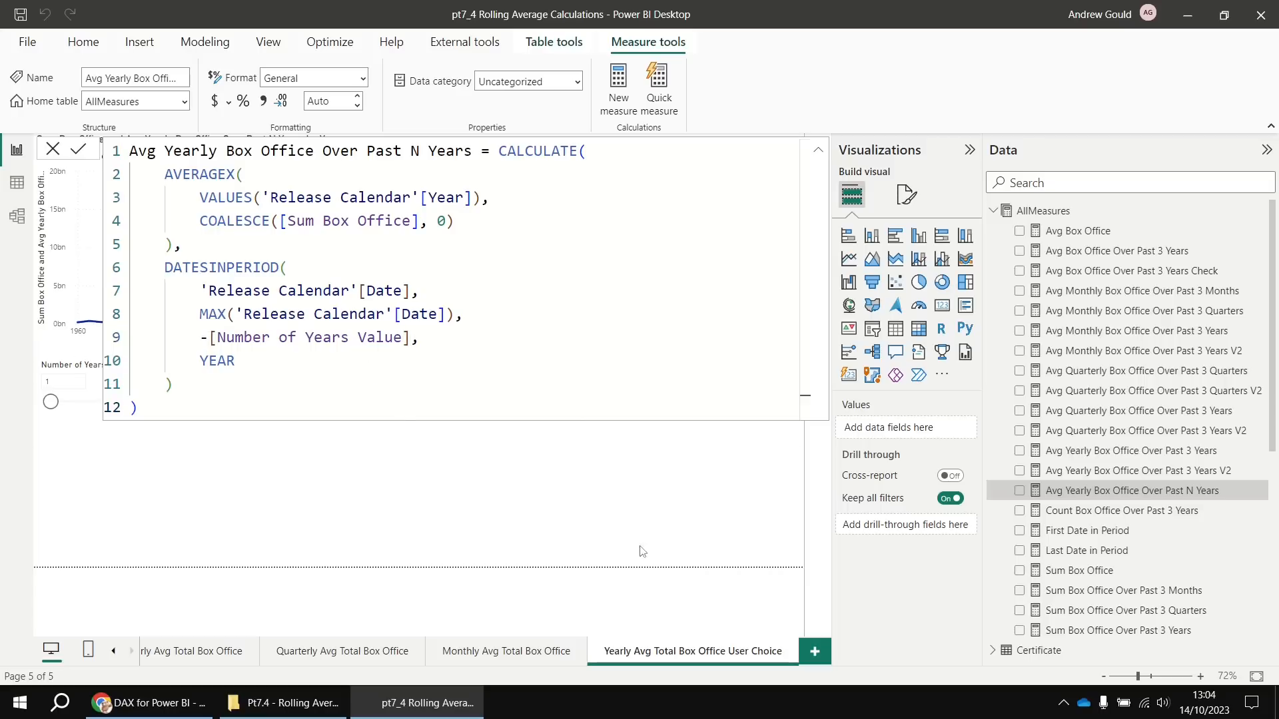
drag(983, 410, 1261, 392)
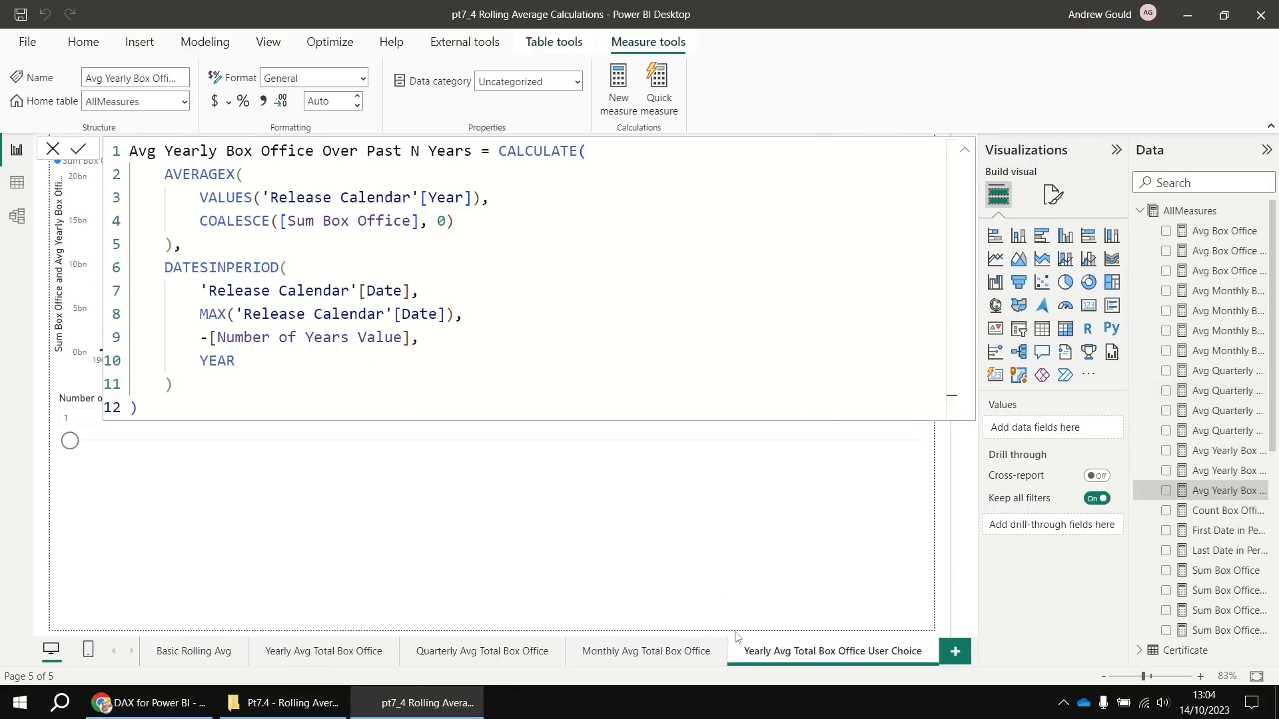
Move the Number of Years slicer from 1 through 2 to 3 and view the redrawn chart
click(684, 558)
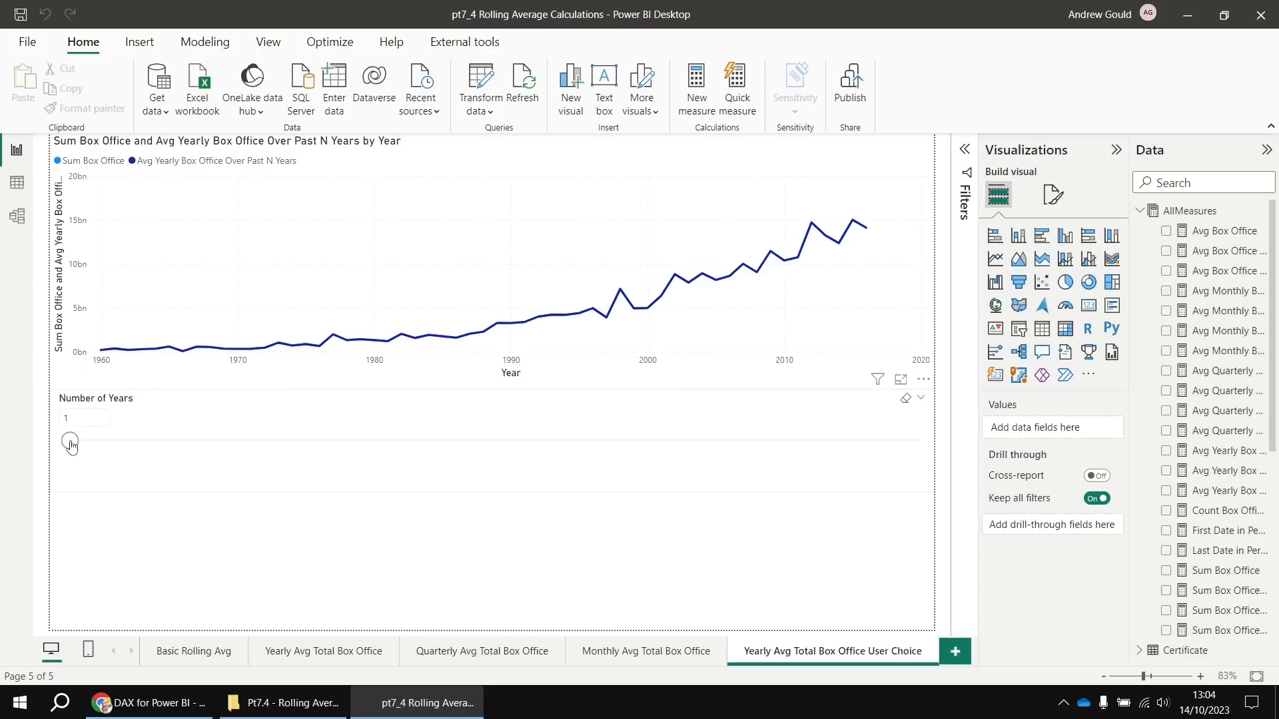
click(120, 446)
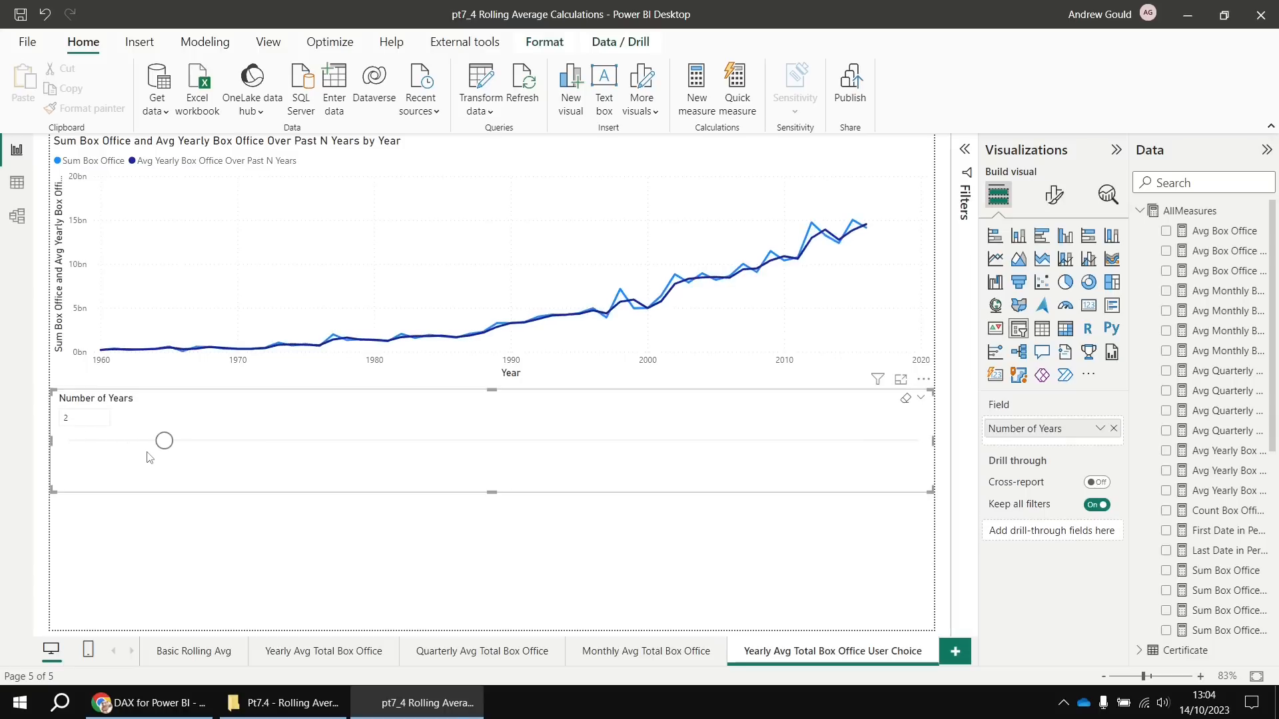
drag(165, 445, 251, 451)
click(488, 556)
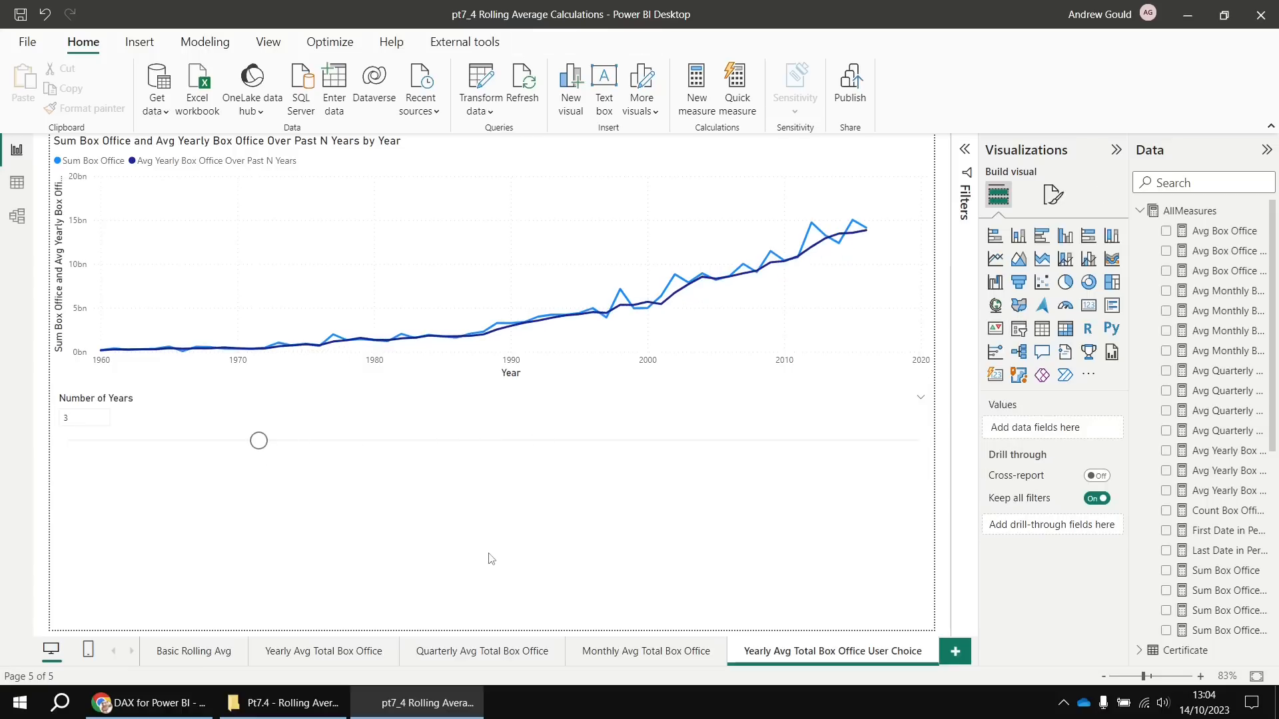